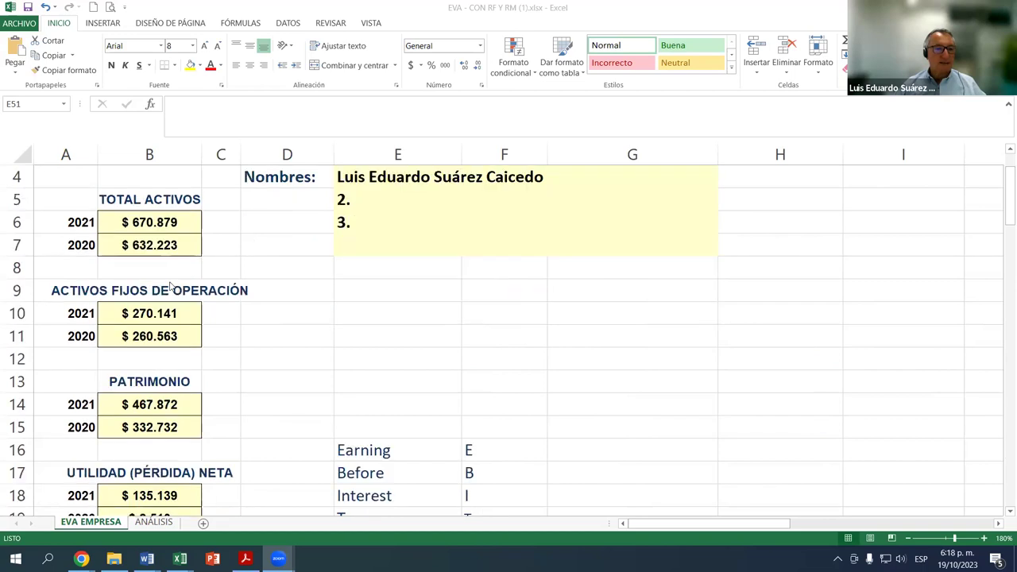
Review the EVA EMPRESA sheet from the asset figures down to the TASA Rf, TASA Rm and Colombia and USA inflation input cells
scroll(178, 307, "down", 2)
scroll(178, 305, "down", 3)
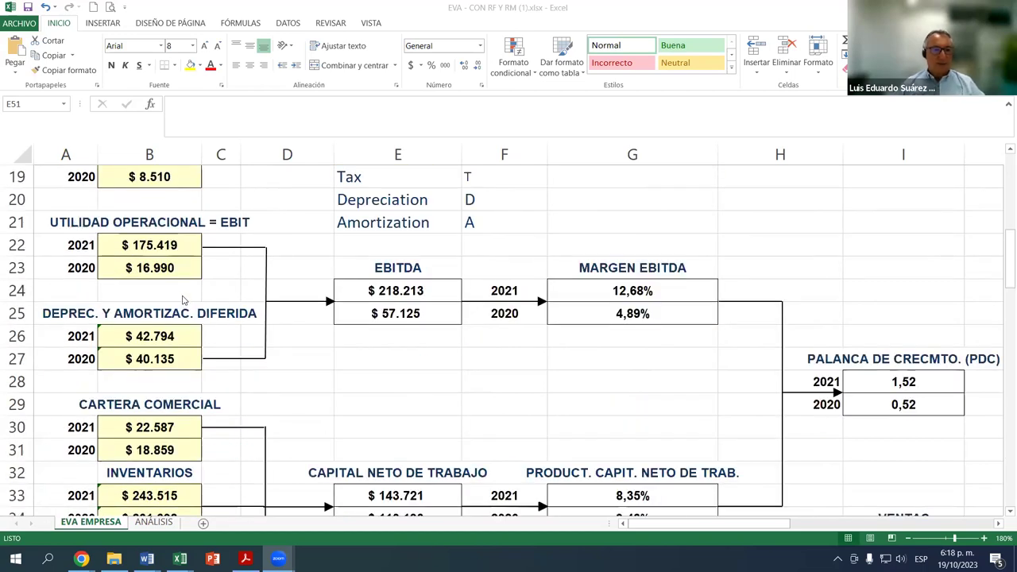
scroll(183, 299, "down", 2)
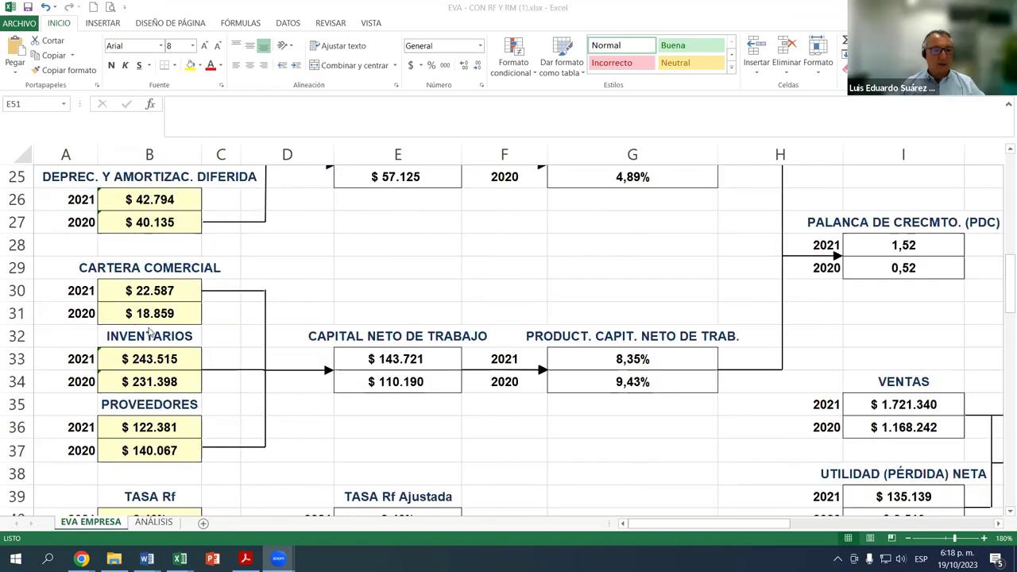
scroll(151, 334, "down", 1)
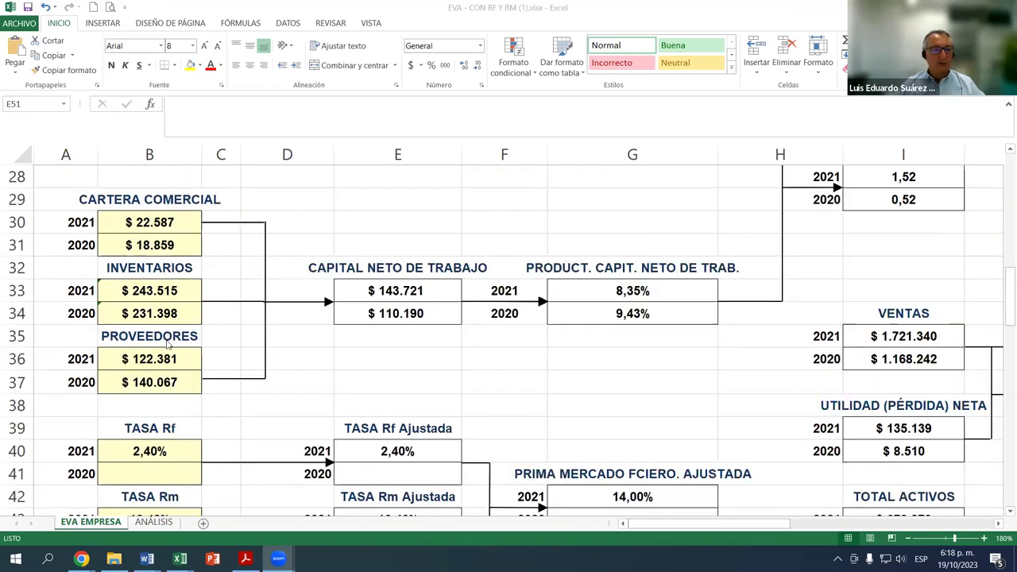
scroll(168, 343, "down", 2)
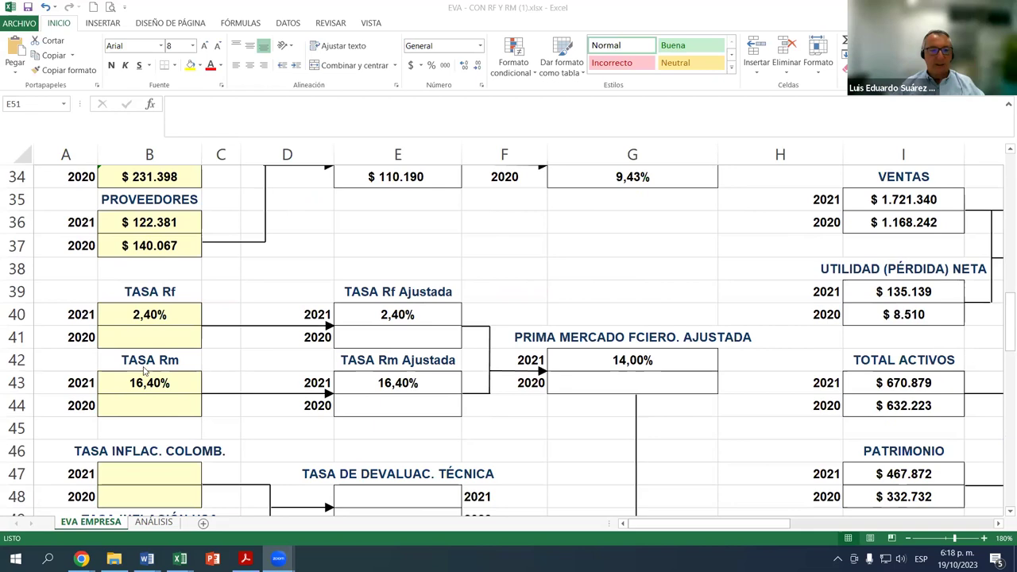
left_click(158, 313)
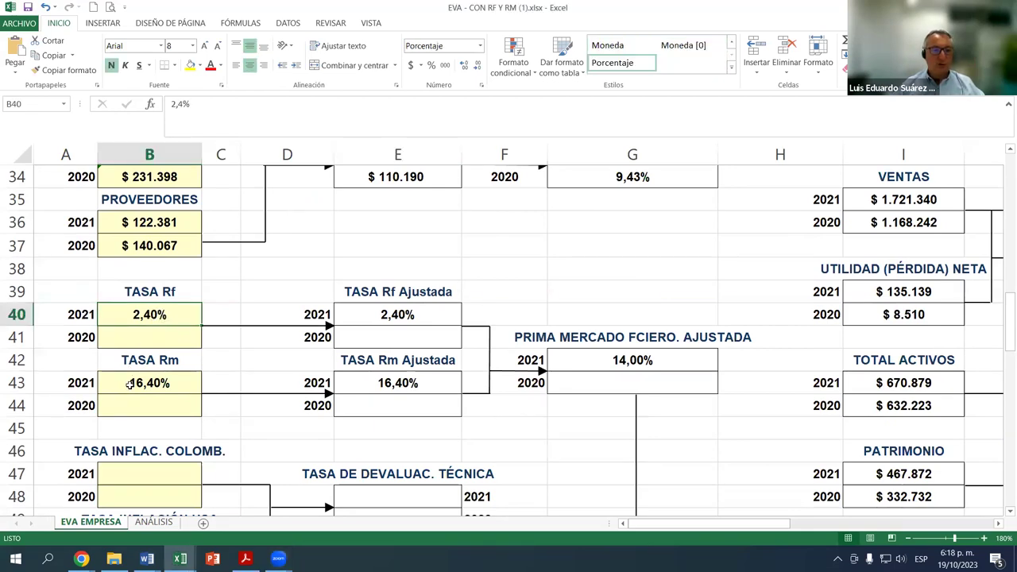
left_click(130, 384)
scroll(134, 382, "down", 1)
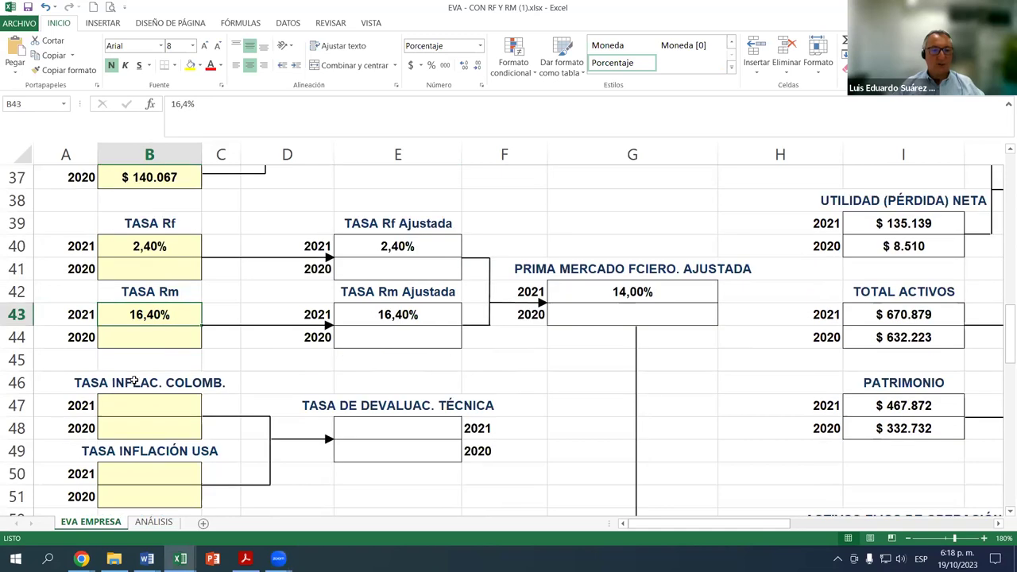
left_click(161, 330)
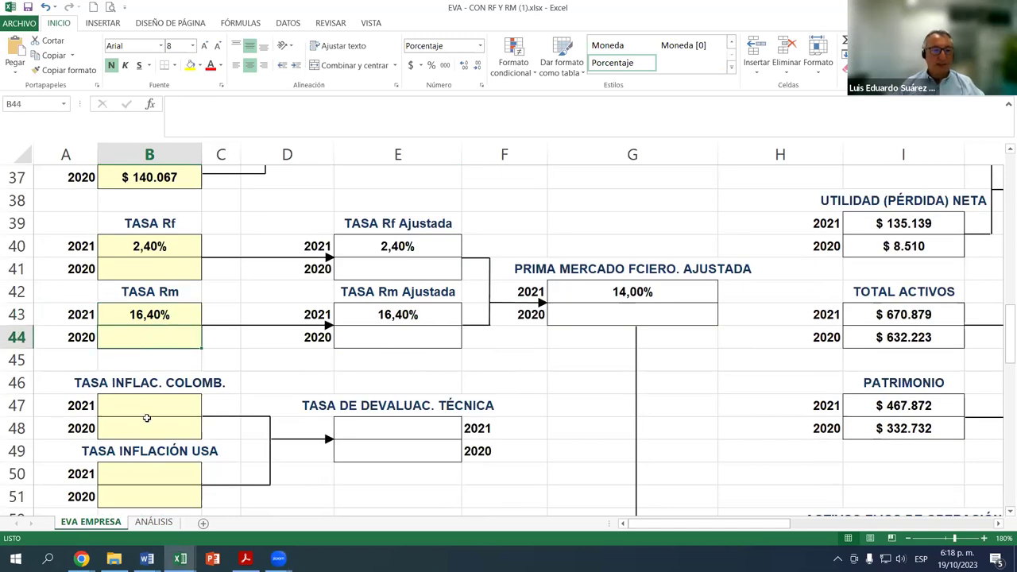
scroll(149, 417, "down", 1)
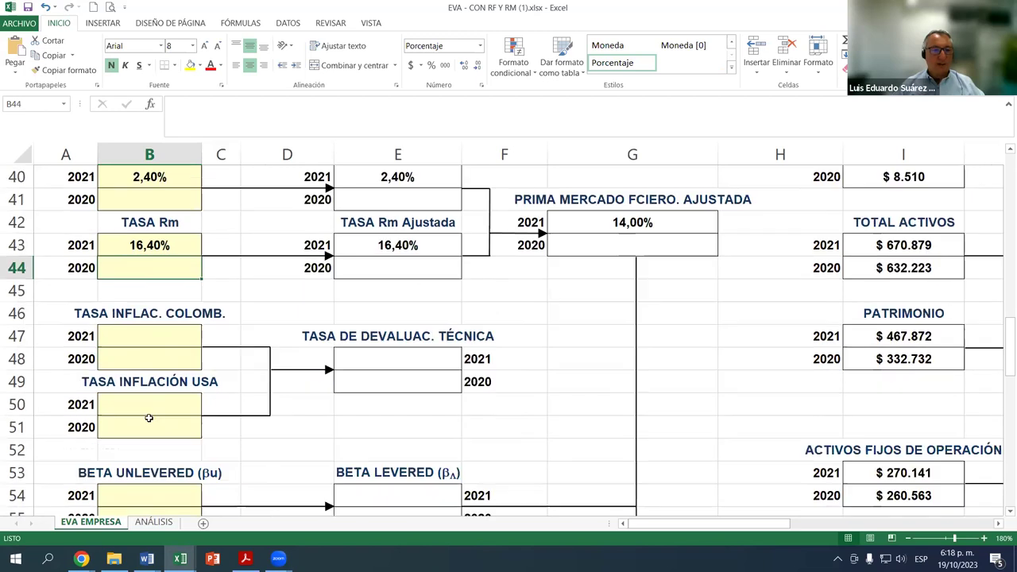
left_click(165, 339)
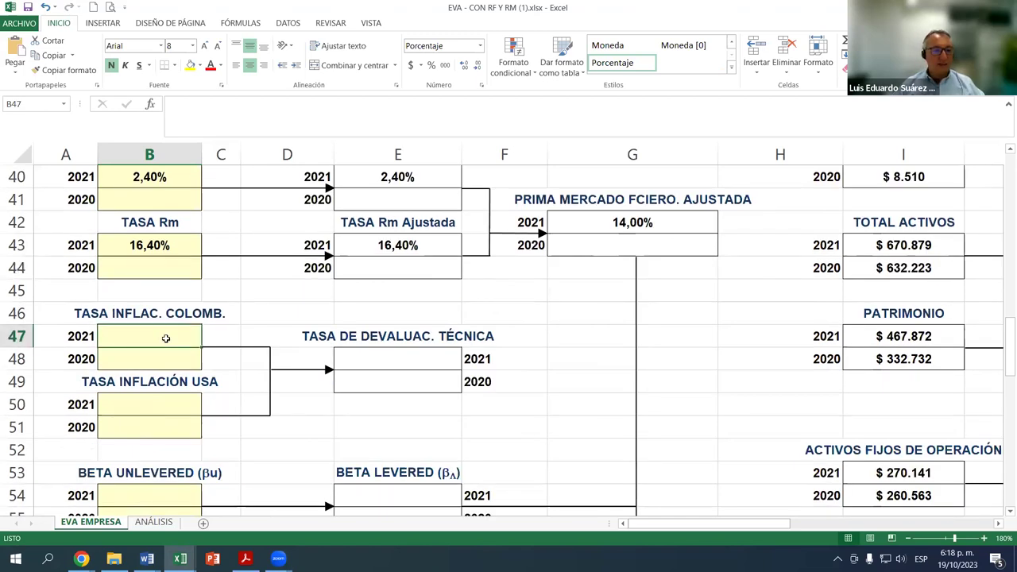
left_click(167, 407)
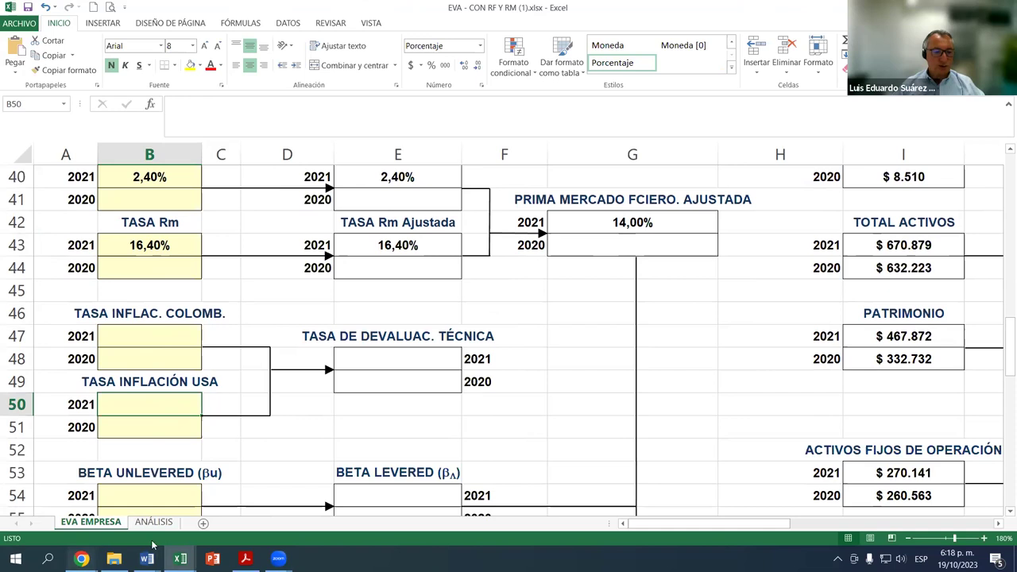
left_click(199, 497)
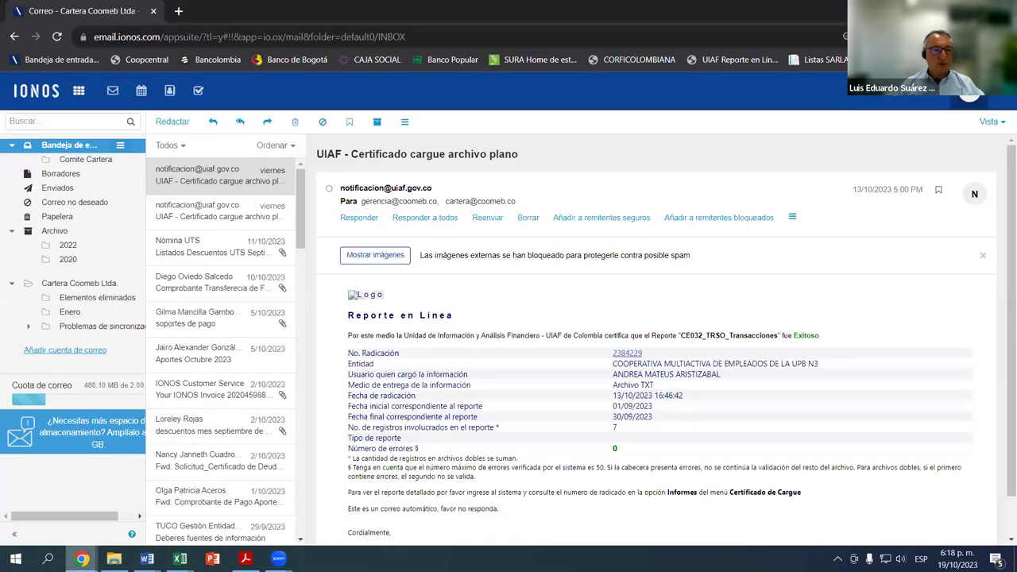
left_click(87, 523)
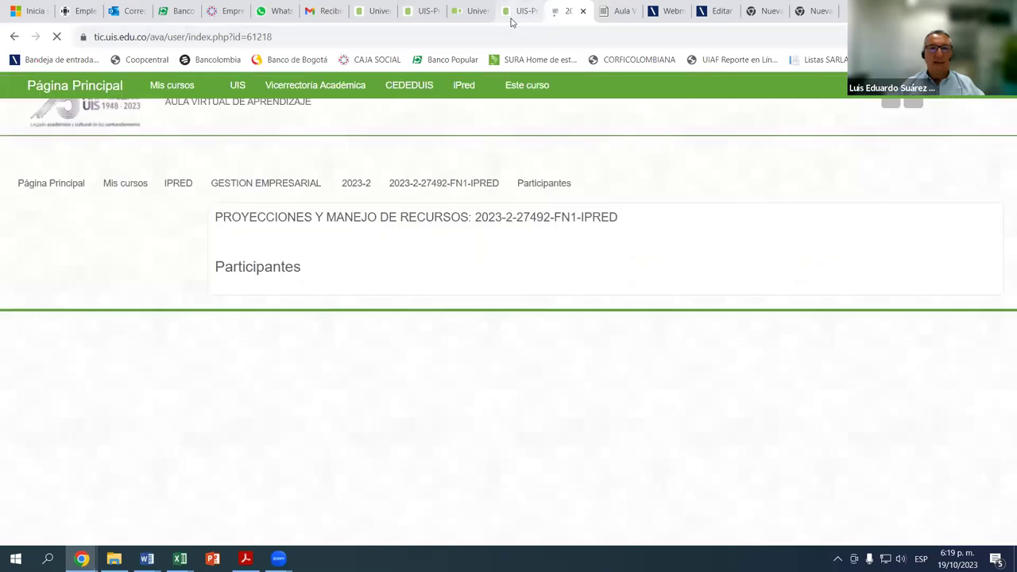
key("ctrl+shift+Tab")
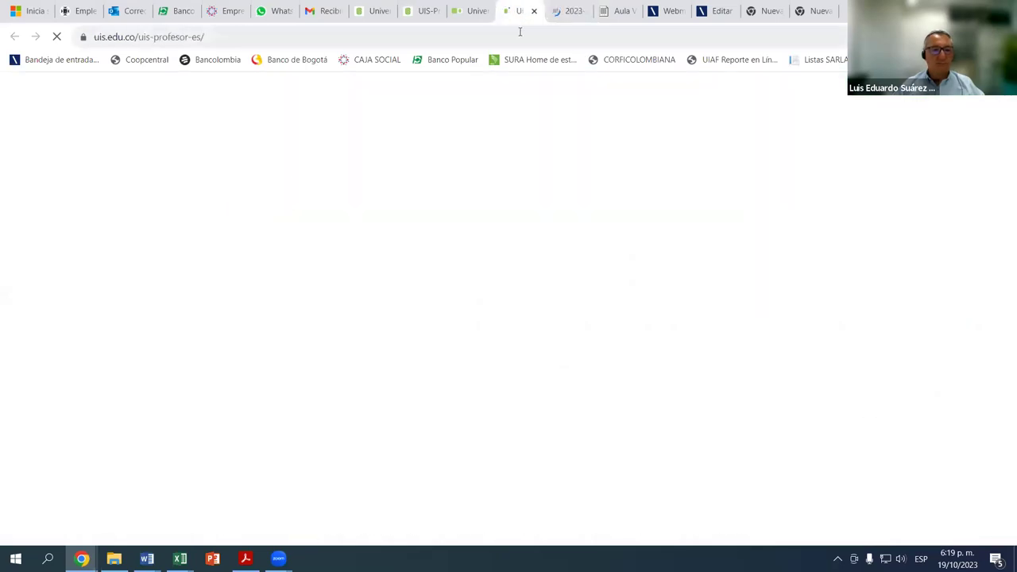
key("ctrl+Tab")
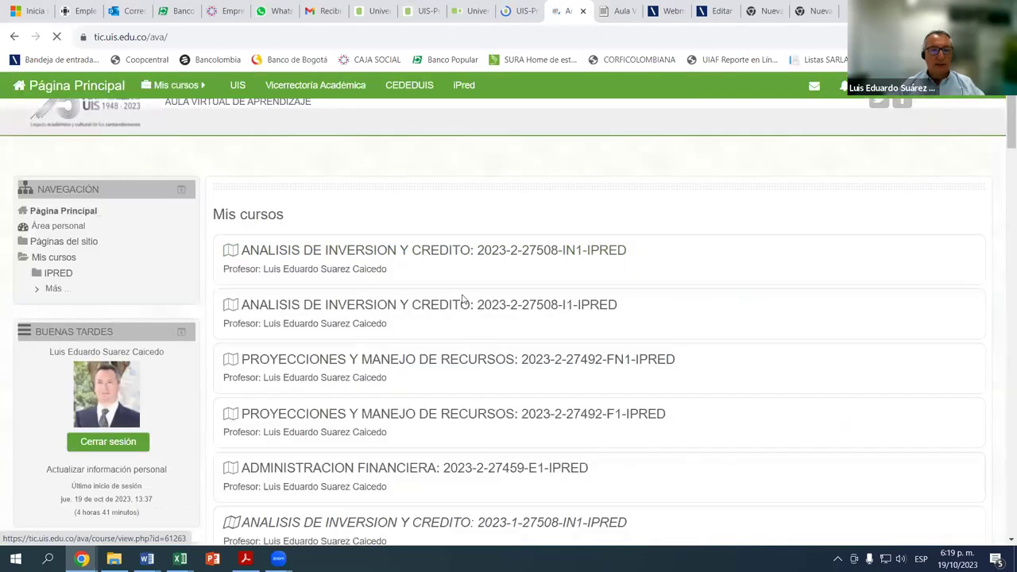
left_click(429, 309)
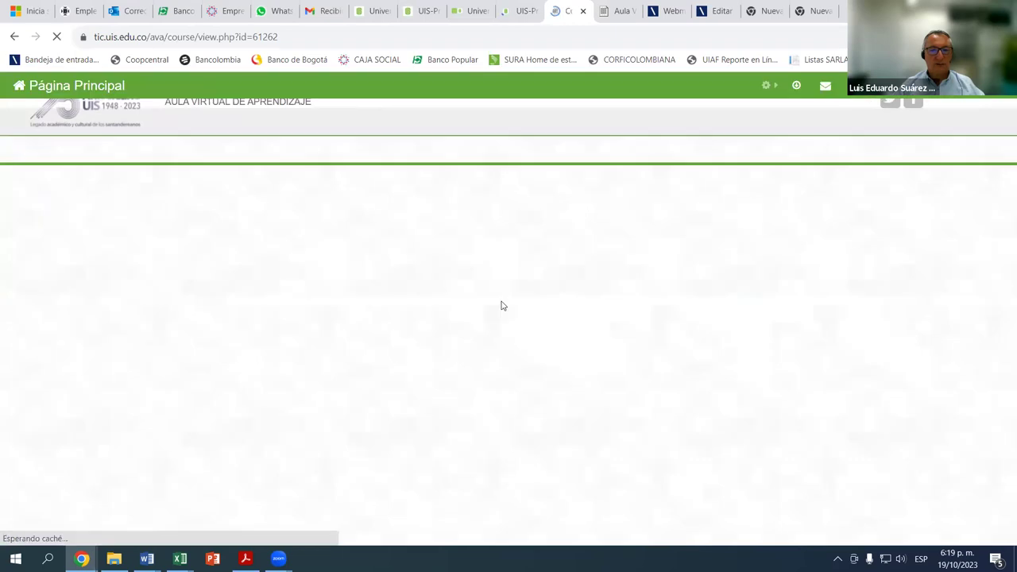
Open Unidad 3's forum FORO PARA ELGIR EMPRESA A APLICAR EL EVA and its discussion on the chosen company and group members
scroll(513, 291, "down", 2)
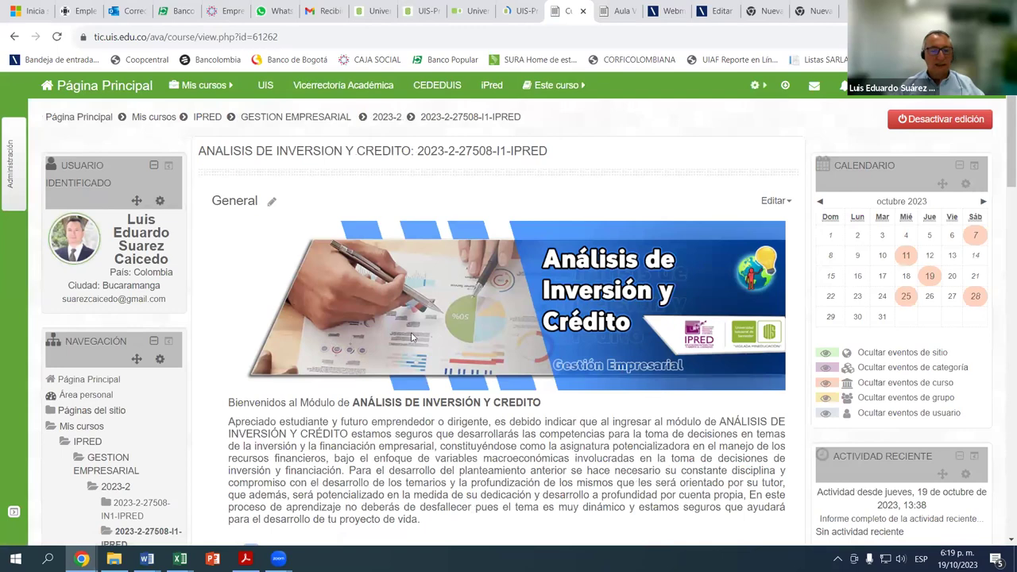
scroll(412, 338, "down", 15)
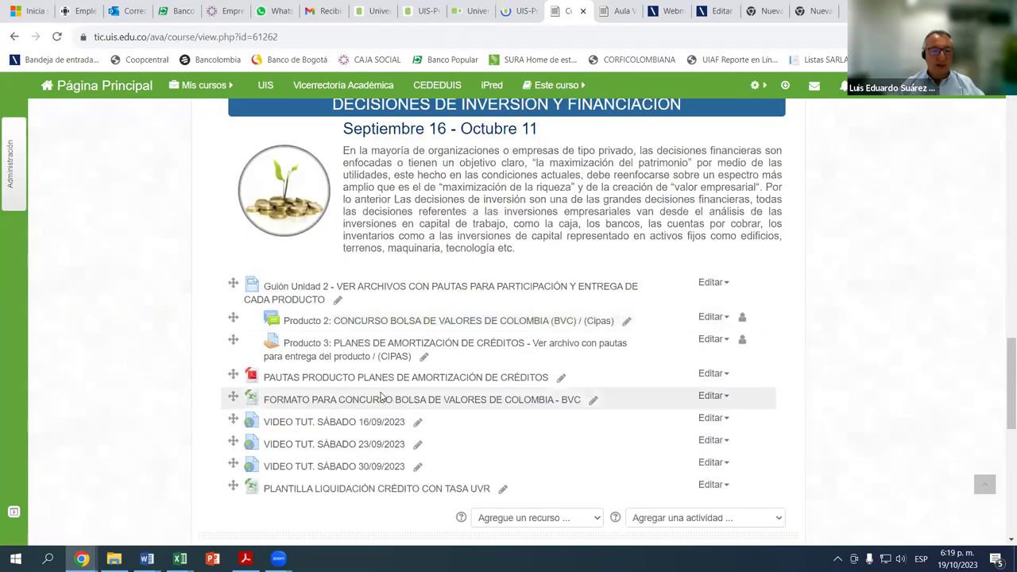
scroll(381, 398, "down", 6)
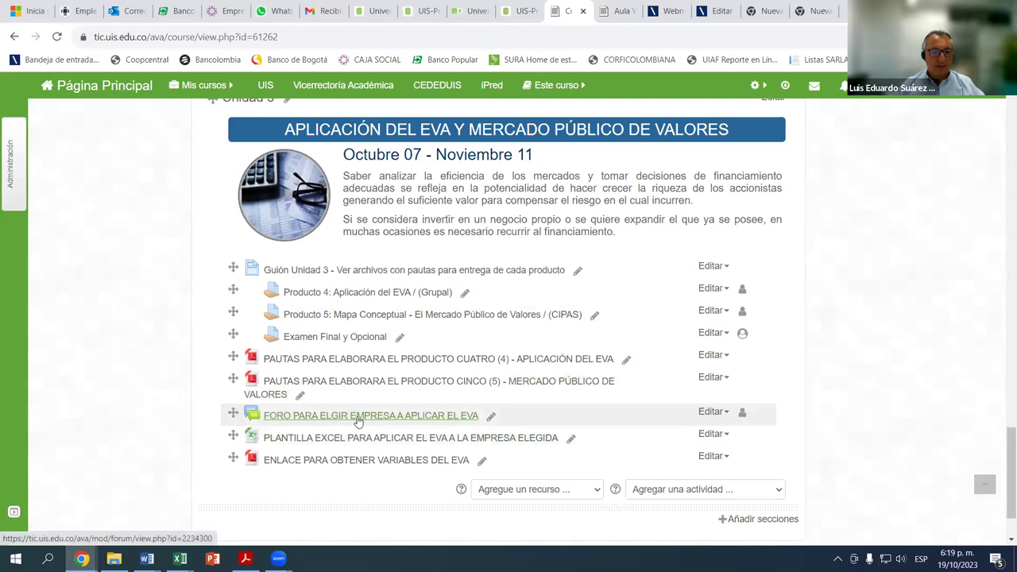
left_click(358, 419)
scroll(491, 369, "down", 2)
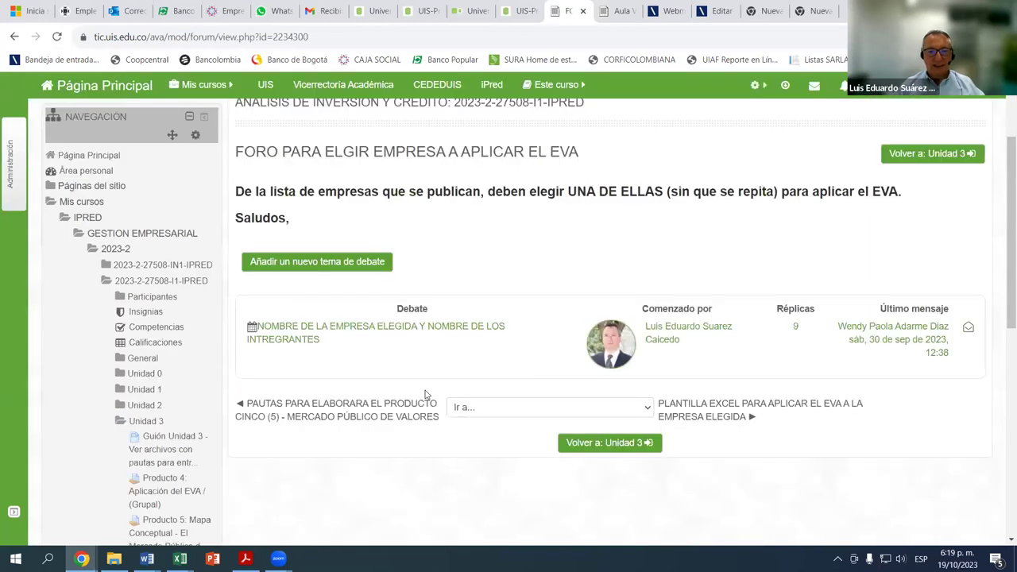
left_click(474, 328)
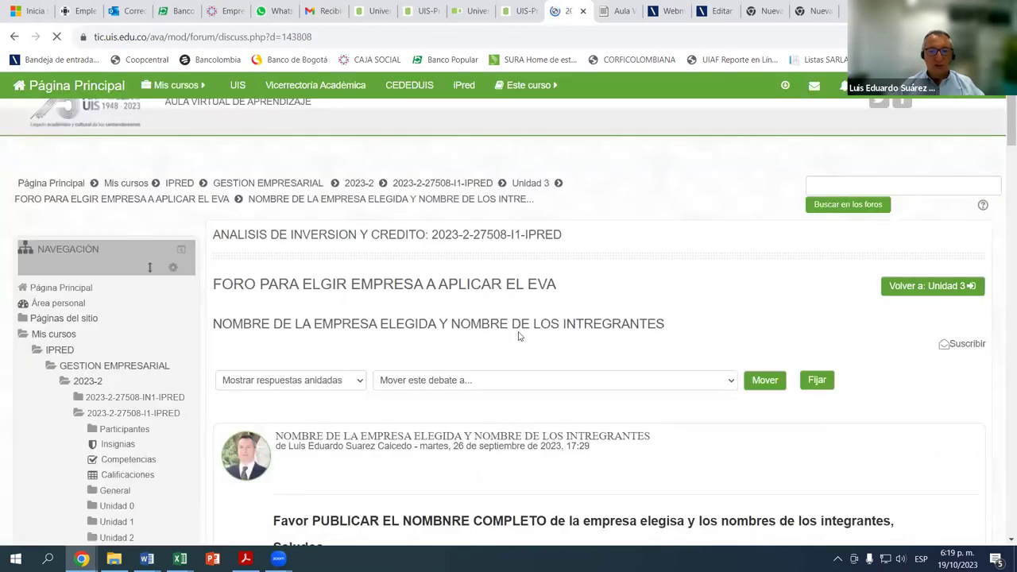
Read through the forum replies to examine which company each student group chose and who its members are
scroll(465, 350, "down", 6)
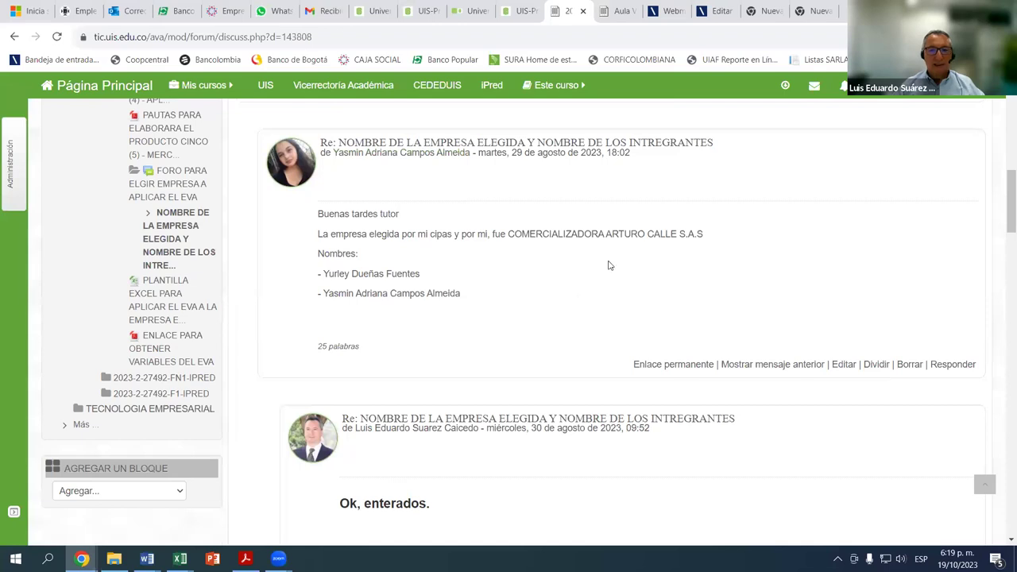
scroll(628, 276, "down", 1)
scroll(627, 277, "down", 7)
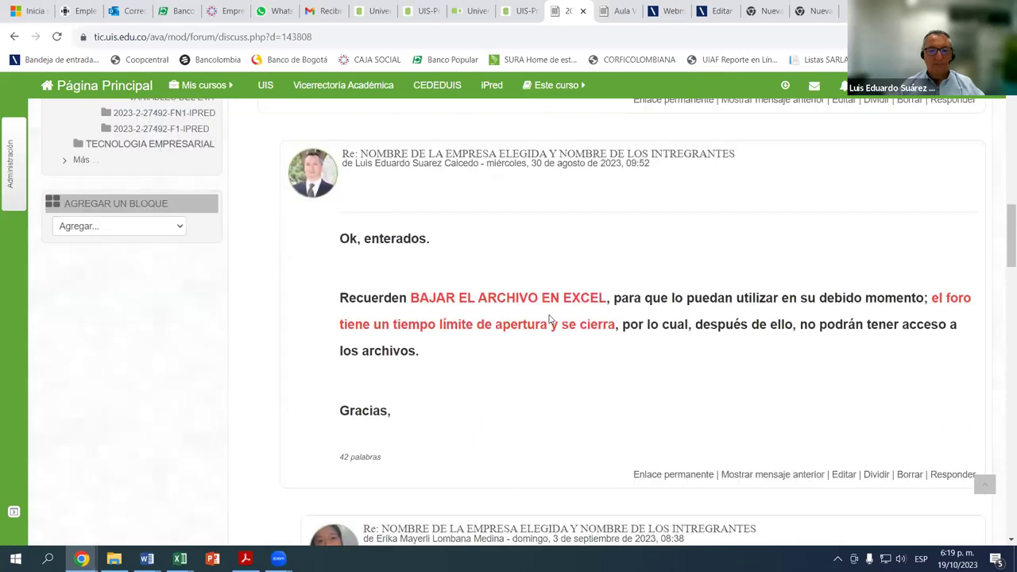
scroll(675, 332, "down", 2)
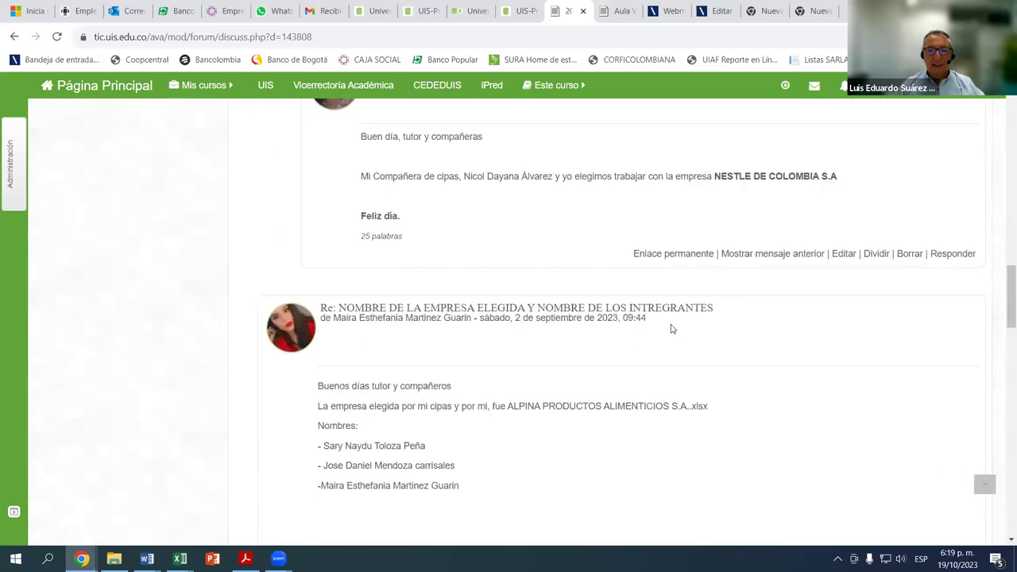
scroll(670, 330, "up", 1)
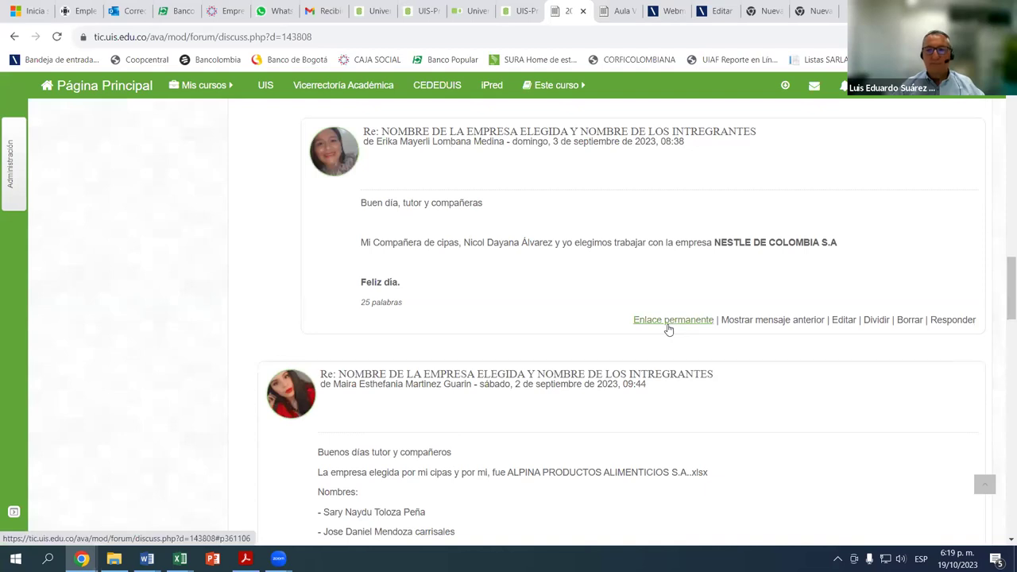
scroll(668, 329, "down", 2)
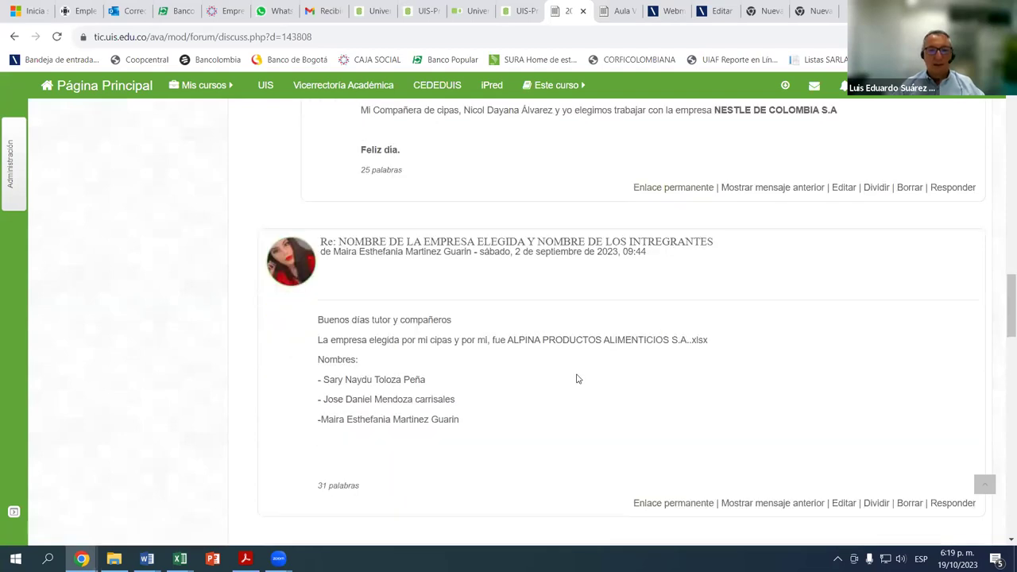
scroll(579, 369, "down", 6)
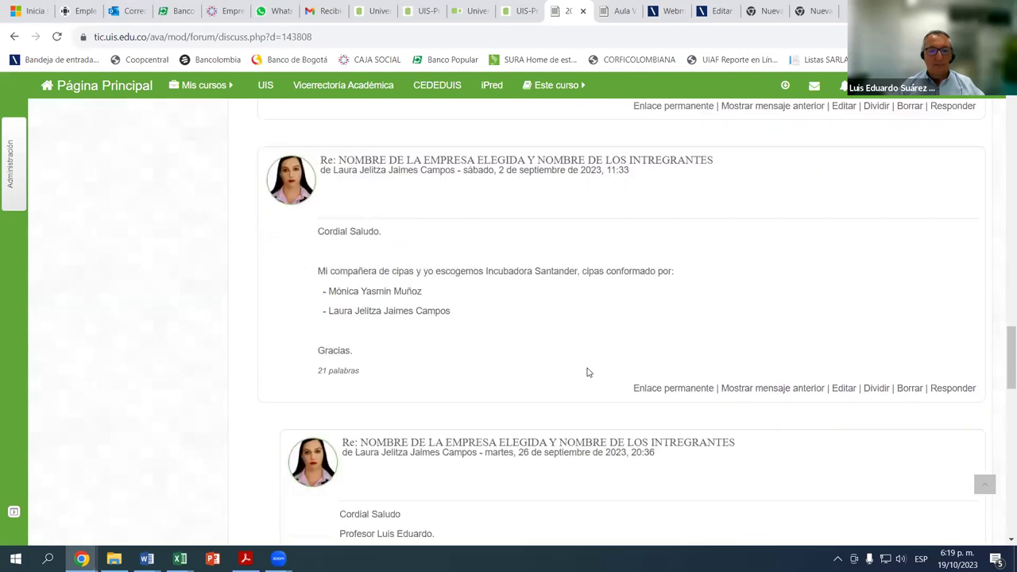
scroll(532, 304, "down", 2)
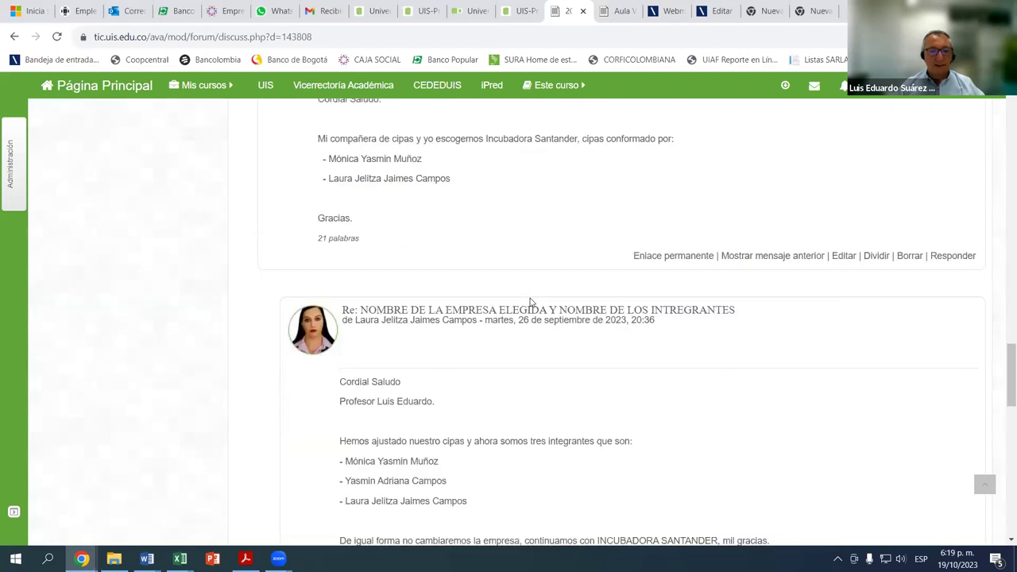
scroll(530, 303, "down", 1)
scroll(549, 350, "down", 1)
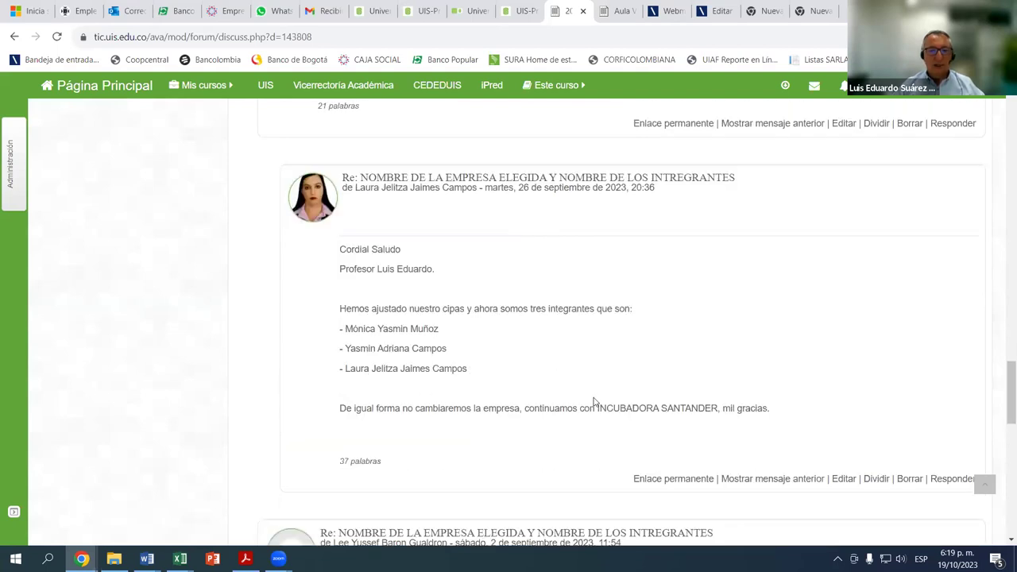
scroll(604, 406, "up", 2)
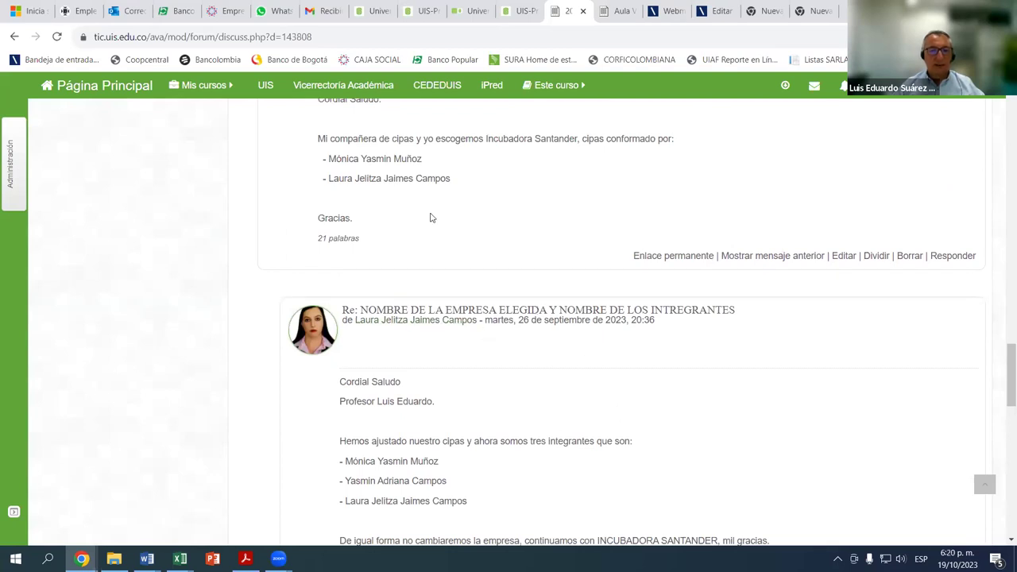
scroll(633, 404, "down", 6)
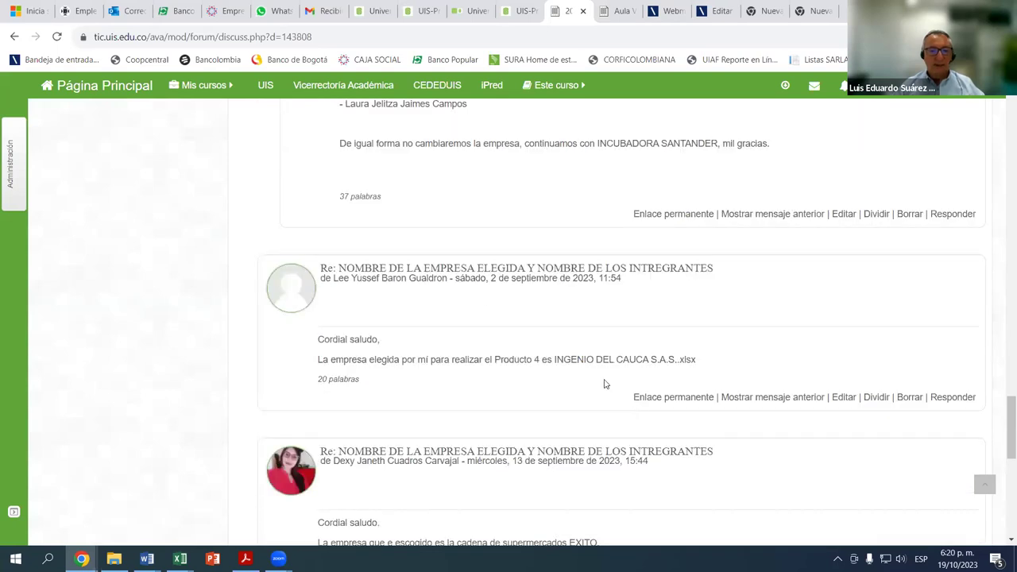
scroll(604, 385, "down", 1)
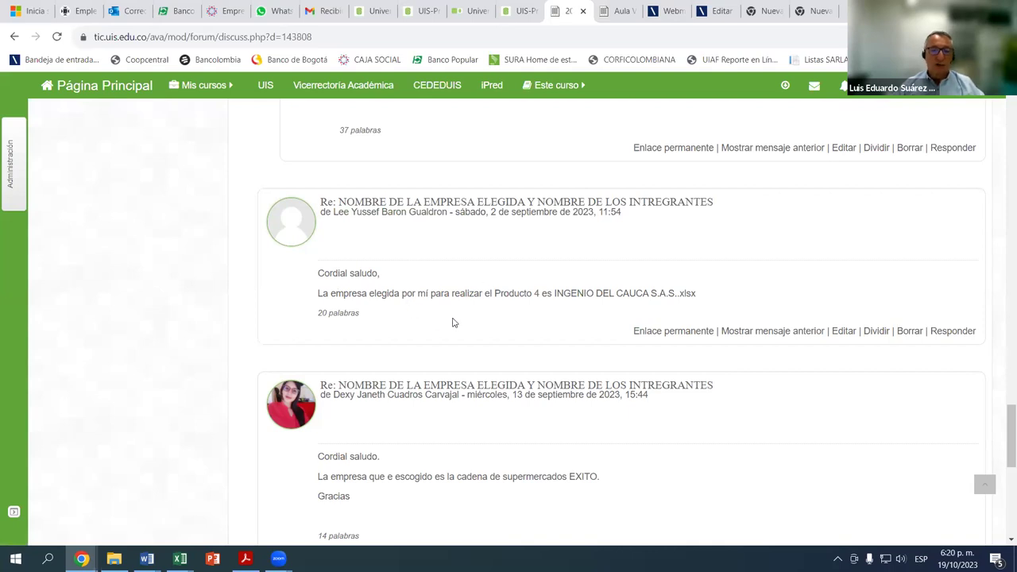
scroll(464, 314, "down", 1)
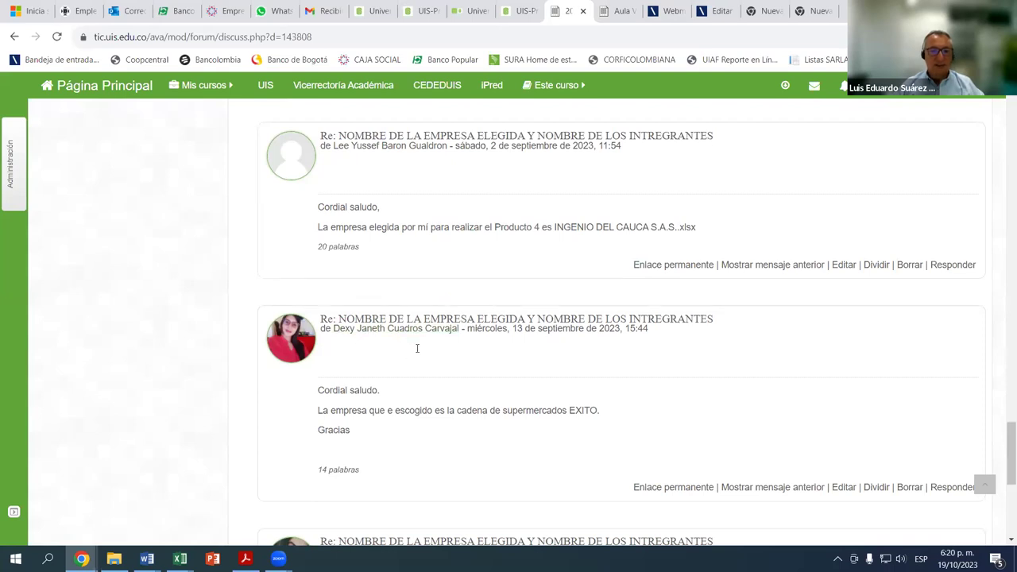
scroll(417, 348, "down", 4)
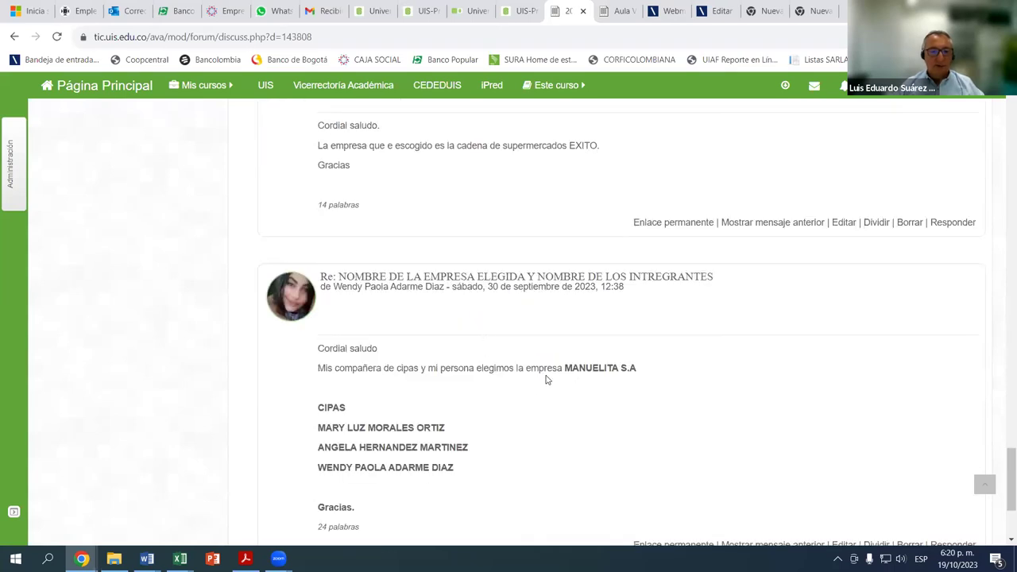
scroll(477, 379, "down", 1)
scroll(476, 423, "up", 12)
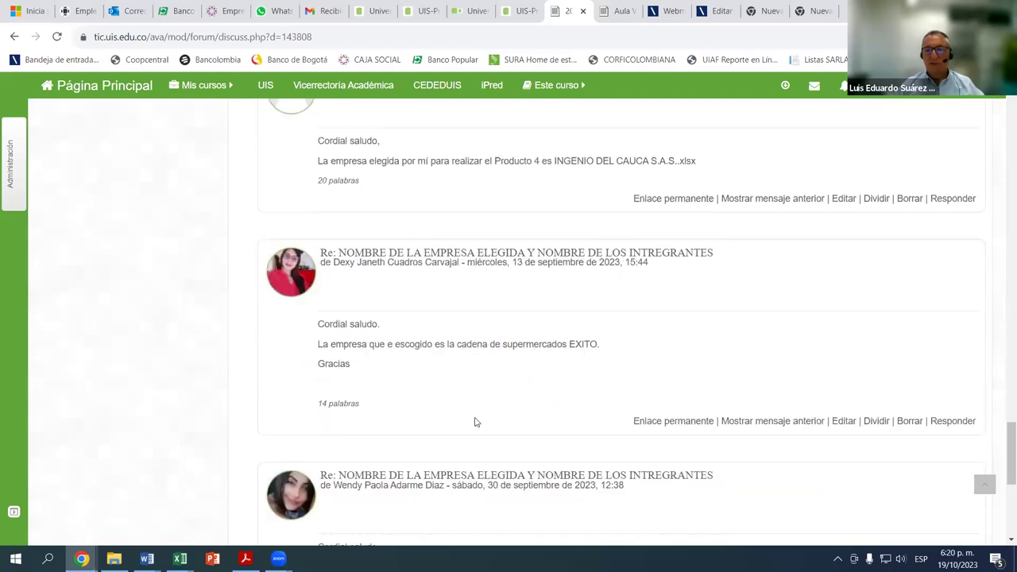
scroll(476, 422, "up", 15)
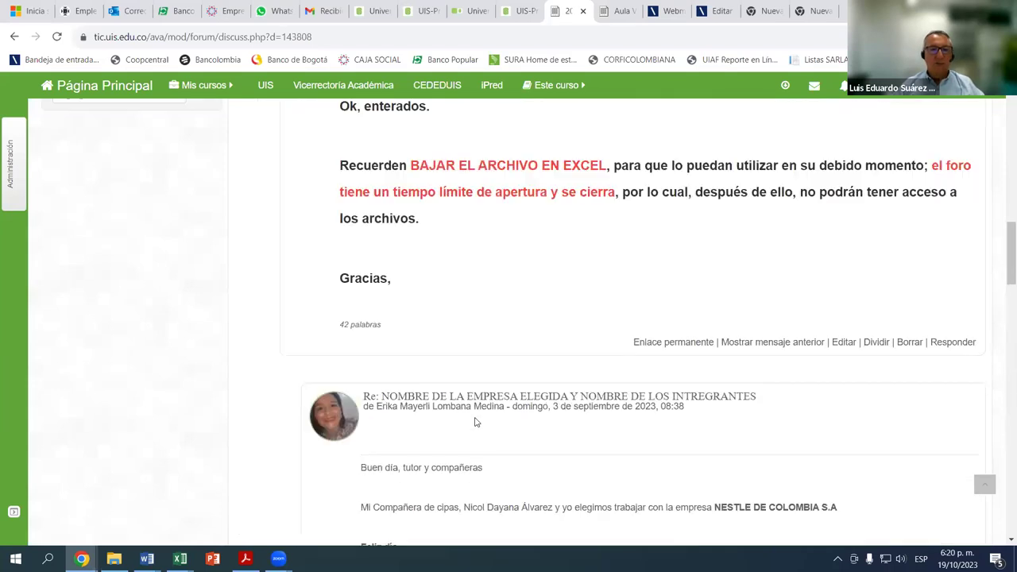
Return to the course page and open Unidad 3's Producto 4: Aplicación del EVA / (Grupal) to check its submission instructions and due date
scroll(512, 367, "up", 3)
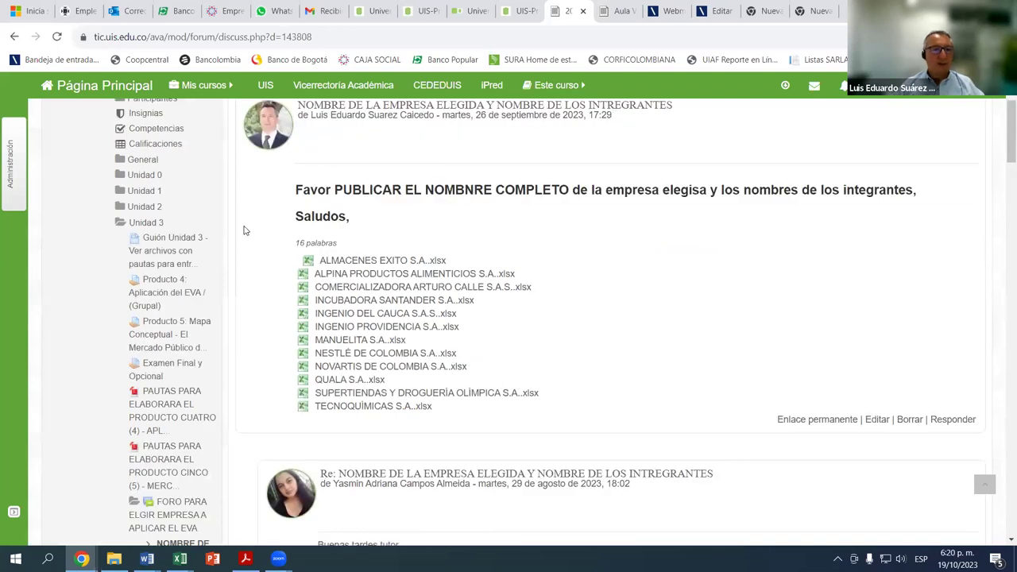
scroll(455, 186, "up", 5)
left_click(455, 186)
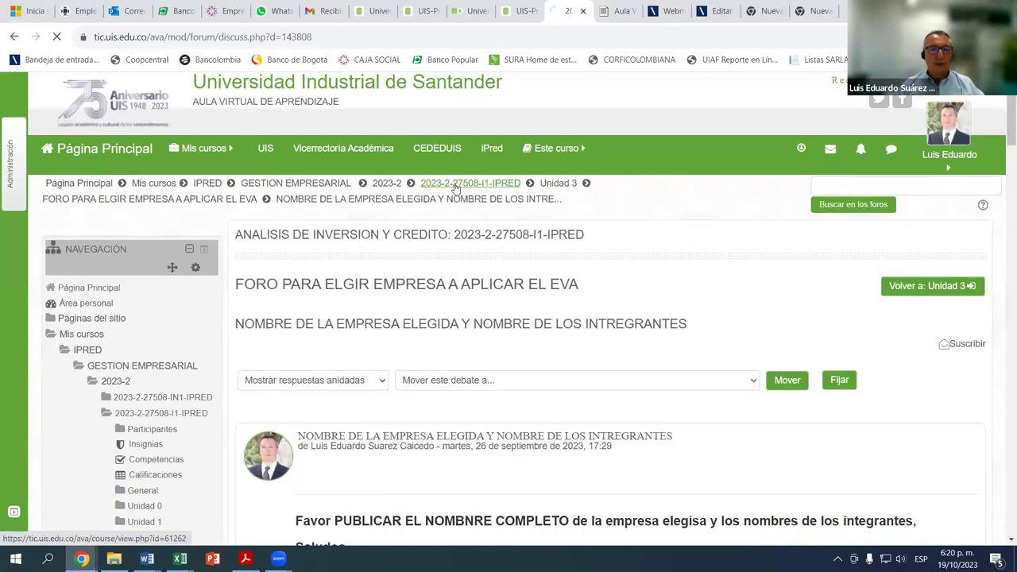
scroll(477, 286, "down", 5)
scroll(487, 286, "down", 8)
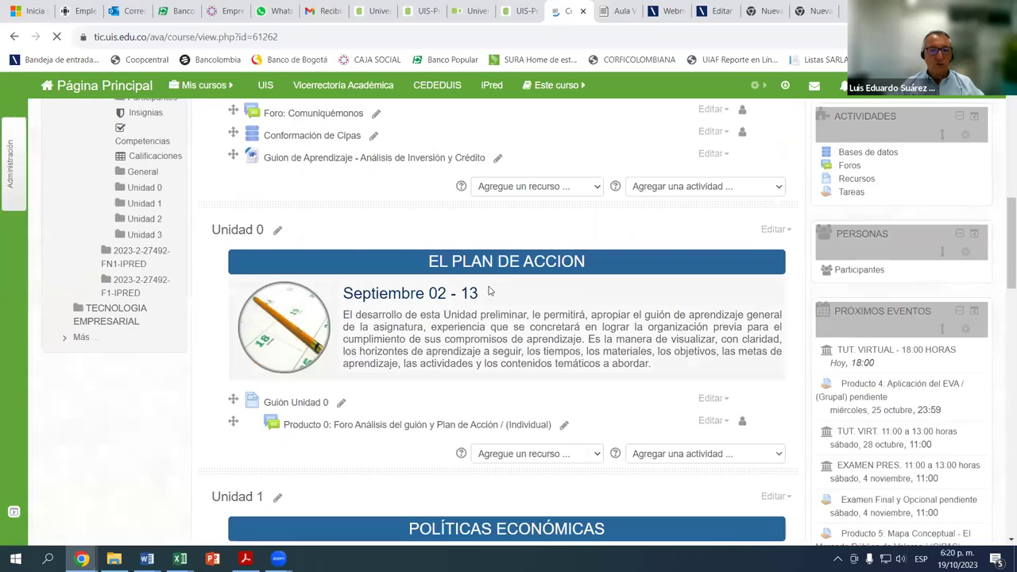
scroll(489, 291, "down", 5)
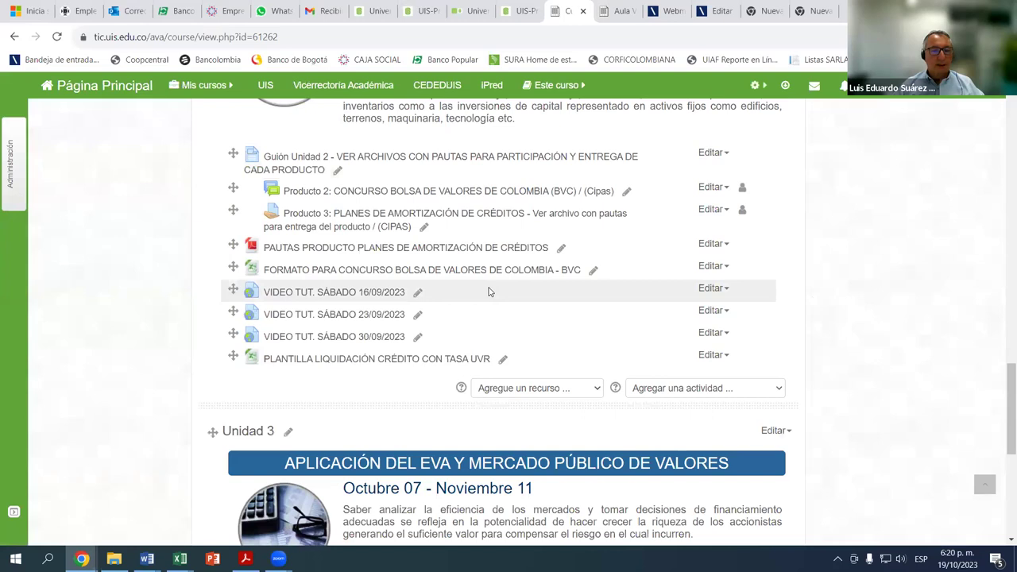
scroll(489, 291, "down", 4)
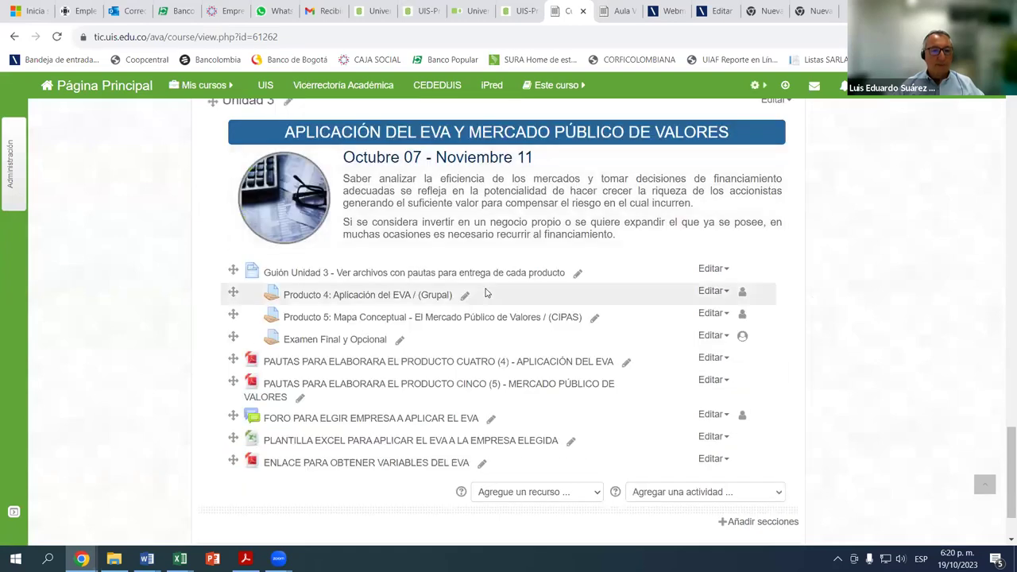
left_click(358, 298)
scroll(520, 331, "down", 2)
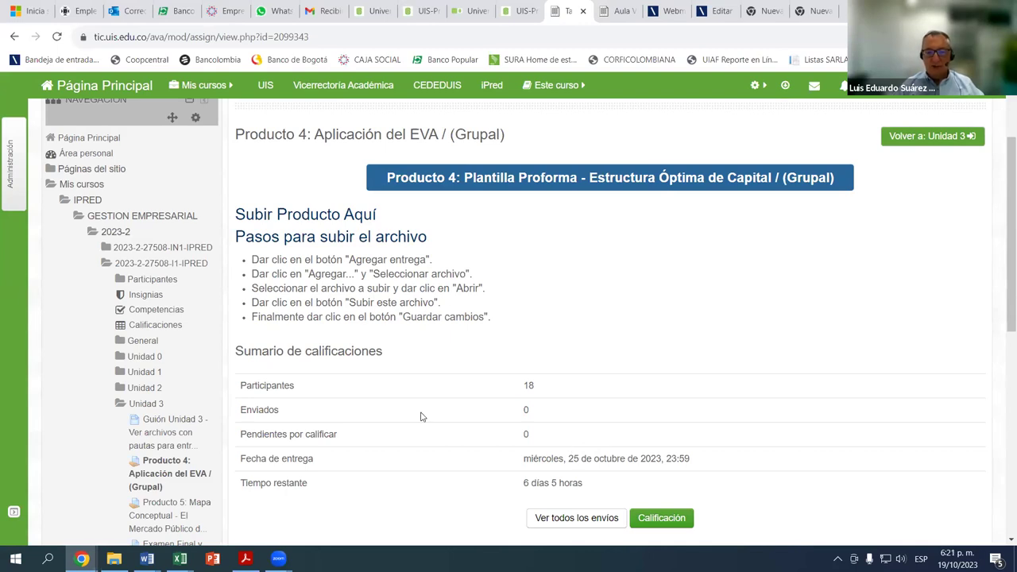
scroll(430, 223, "up", 2)
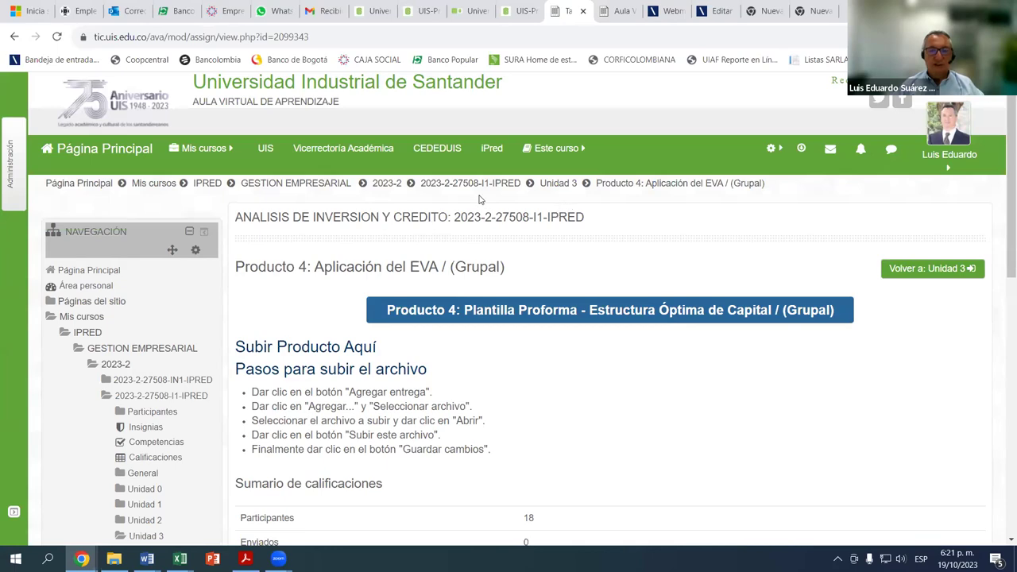
Go back to the course page, open Unidad 3's PDF ENLACE PARA OBTENER VARIABLES DEL EVA and close the Acrobat welcome pane
left_click(441, 187)
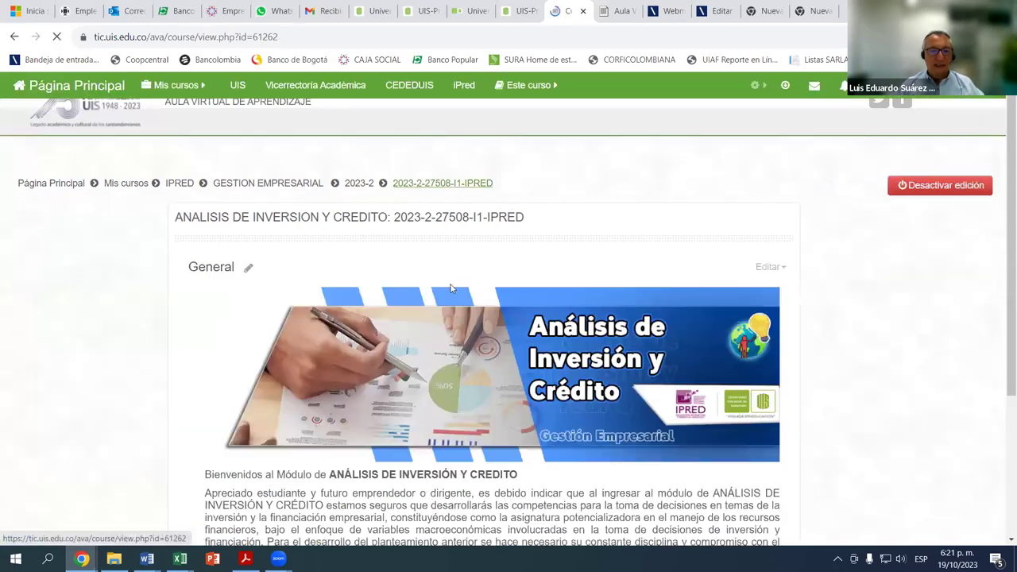
scroll(469, 334, "down", 20)
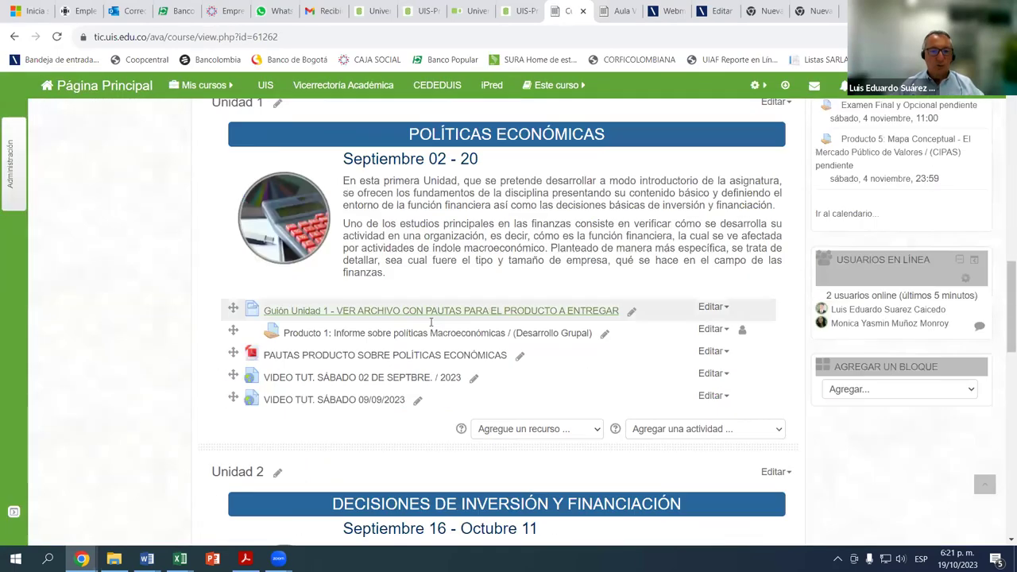
scroll(435, 333, "down", 10)
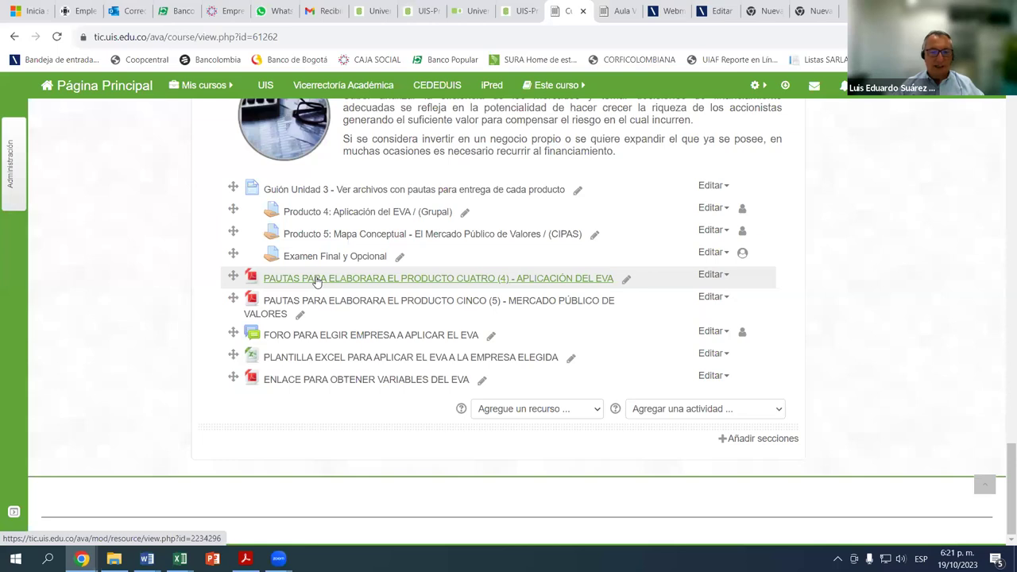
left_click(321, 385)
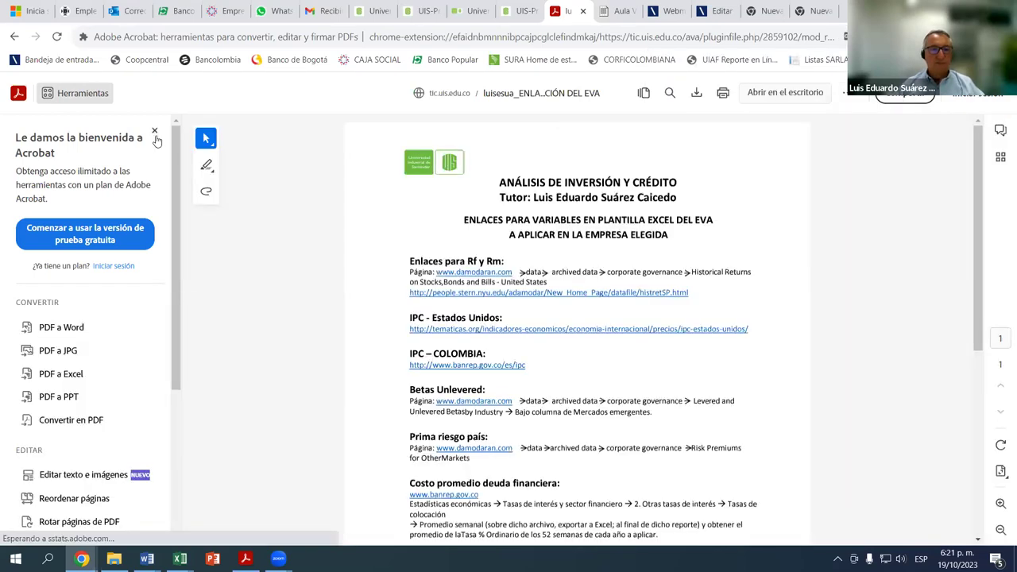
left_click(155, 133)
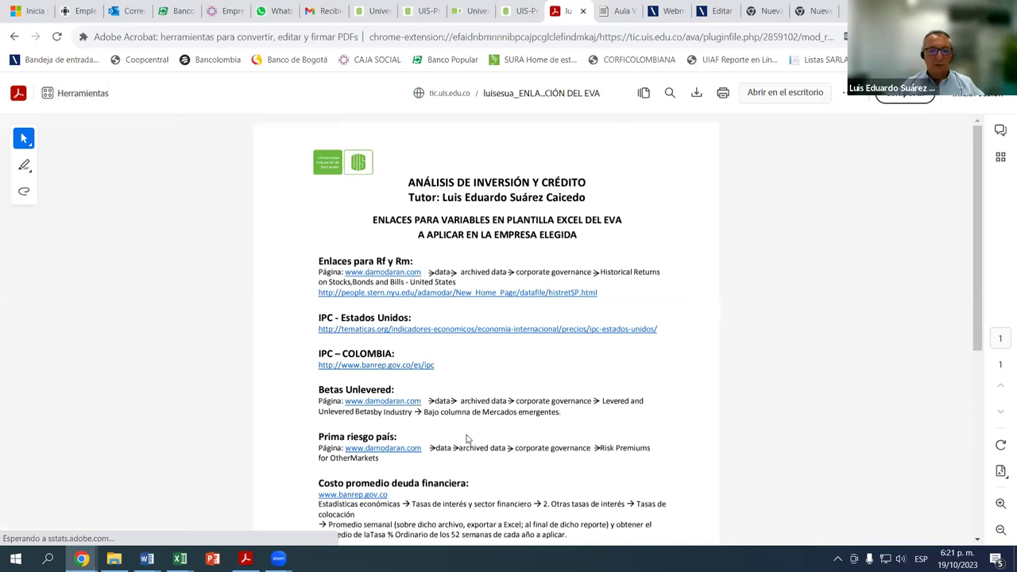
Review the PDF's sources for the EVA variables and open its IPC - Estados Unidos link to tematicas.org
scroll(477, 437, "down", 1)
left_click(523, 378)
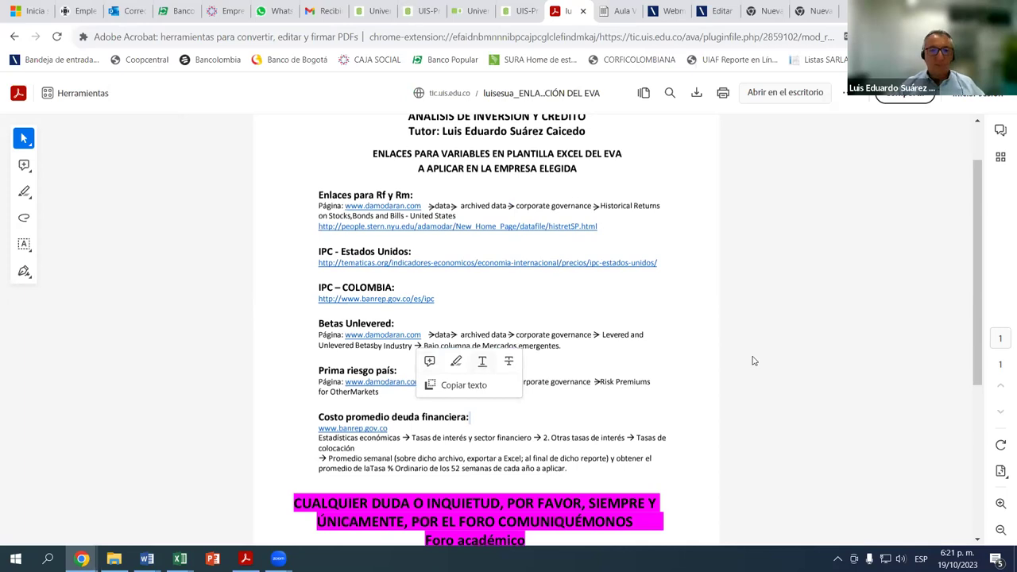
scroll(754, 360, "up", 2)
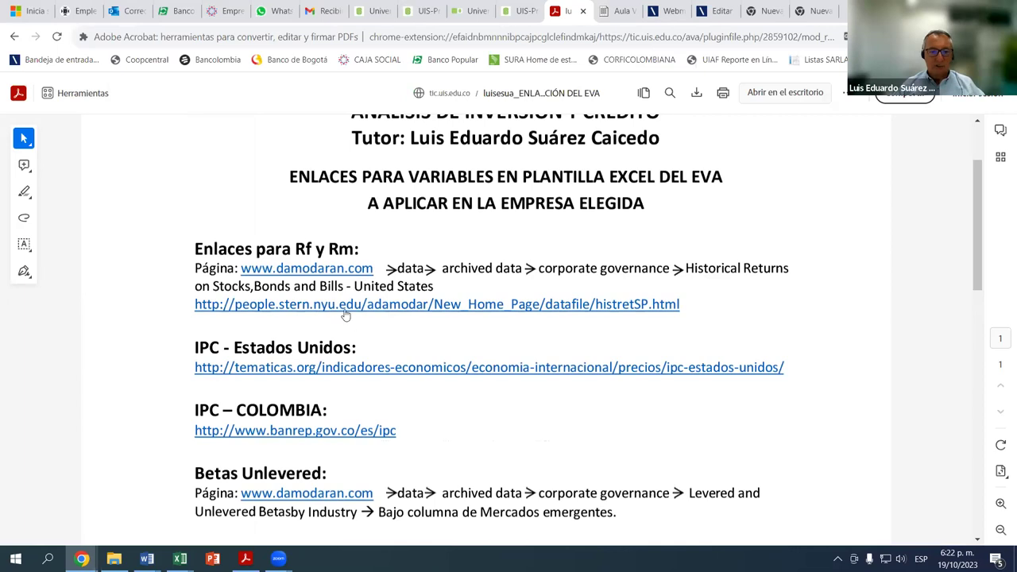
scroll(346, 316, "down", 1)
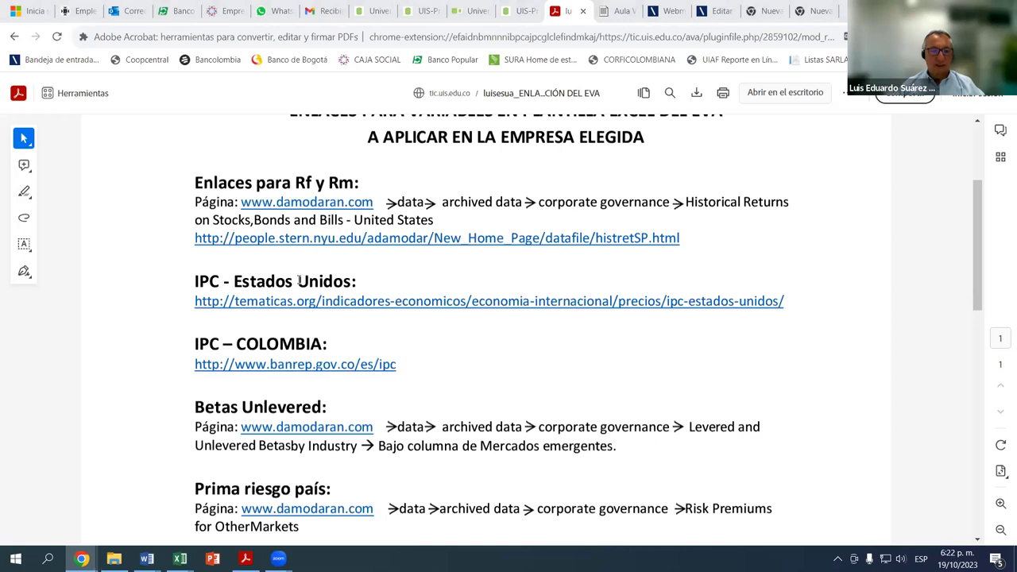
left_click(339, 309)
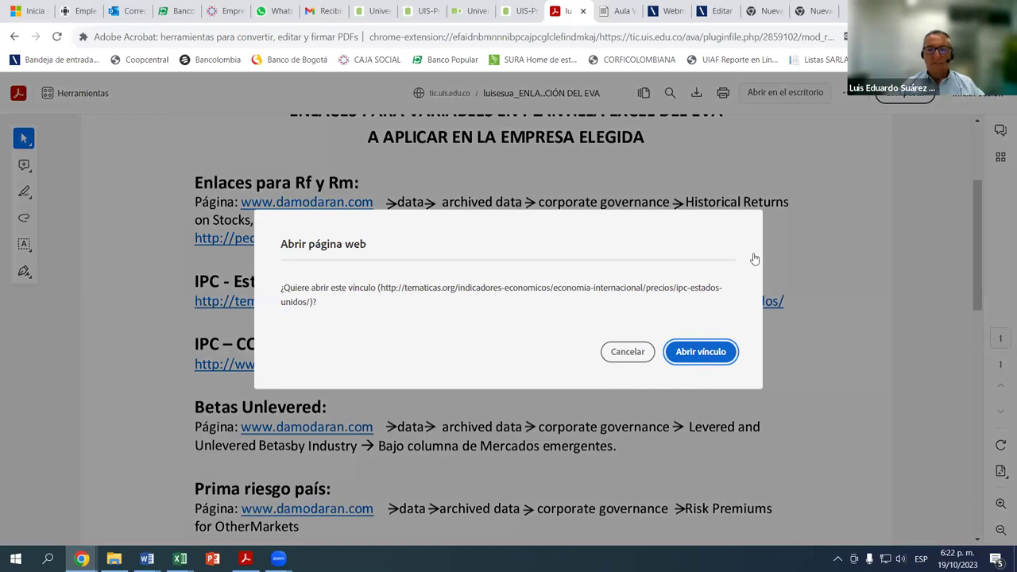
key("Return")
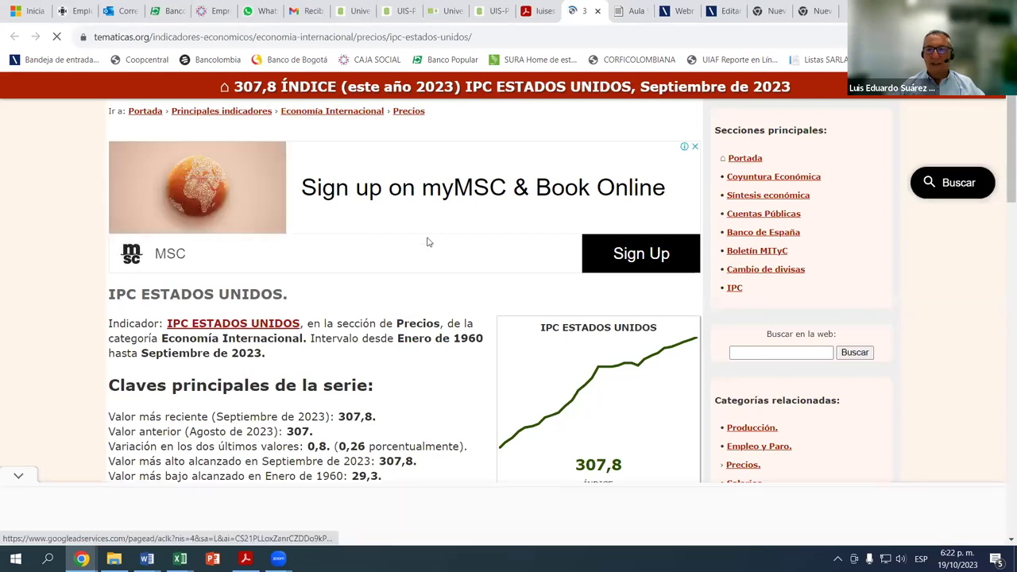
Find the Tabla detallada de valores for IPC ESTADOS UNIDOS, enlarge the page to 125 % and examine the monthly index values
scroll(433, 247, "down", 1)
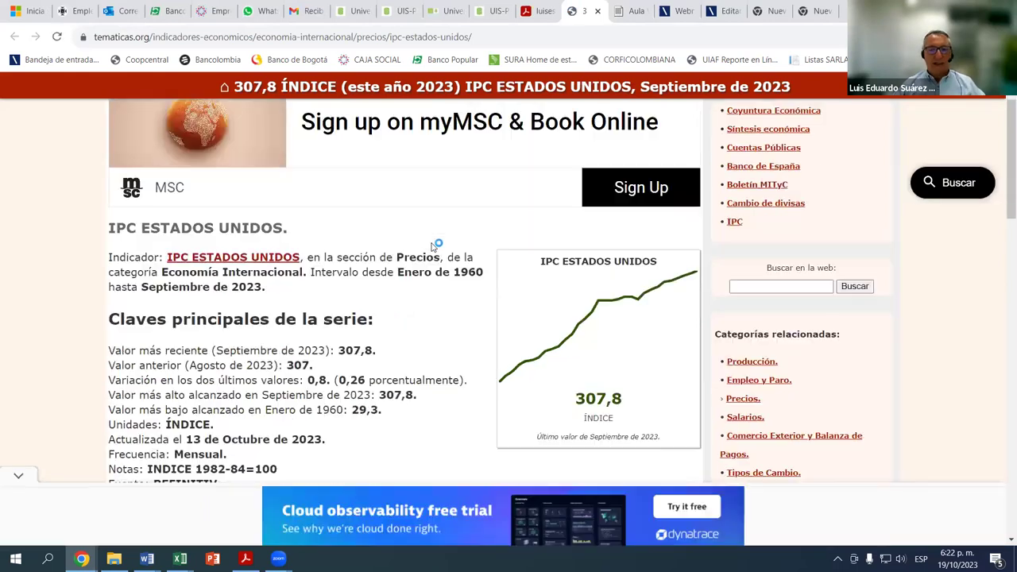
scroll(453, 213, "up", 1)
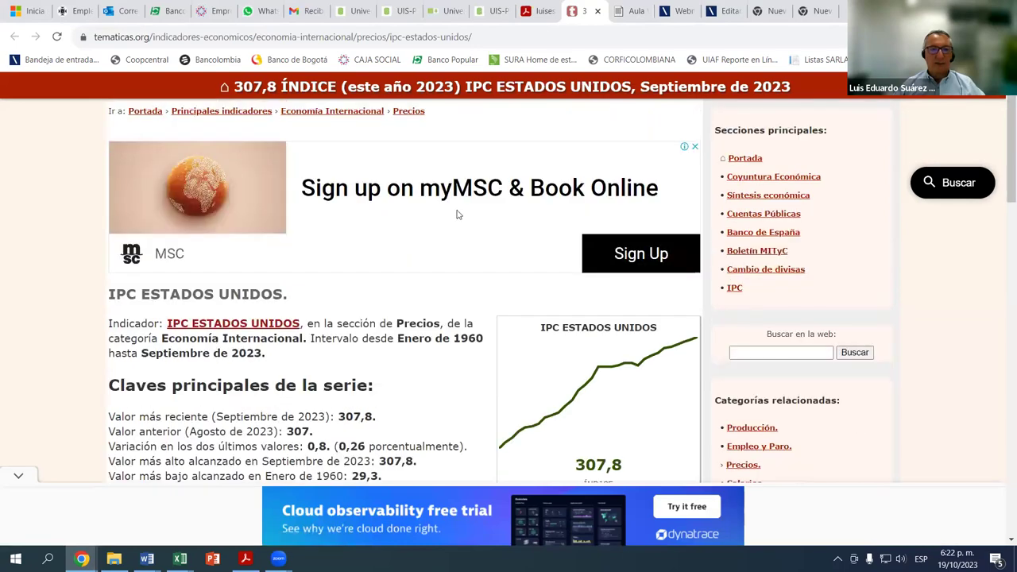
scroll(459, 219, "down", 5)
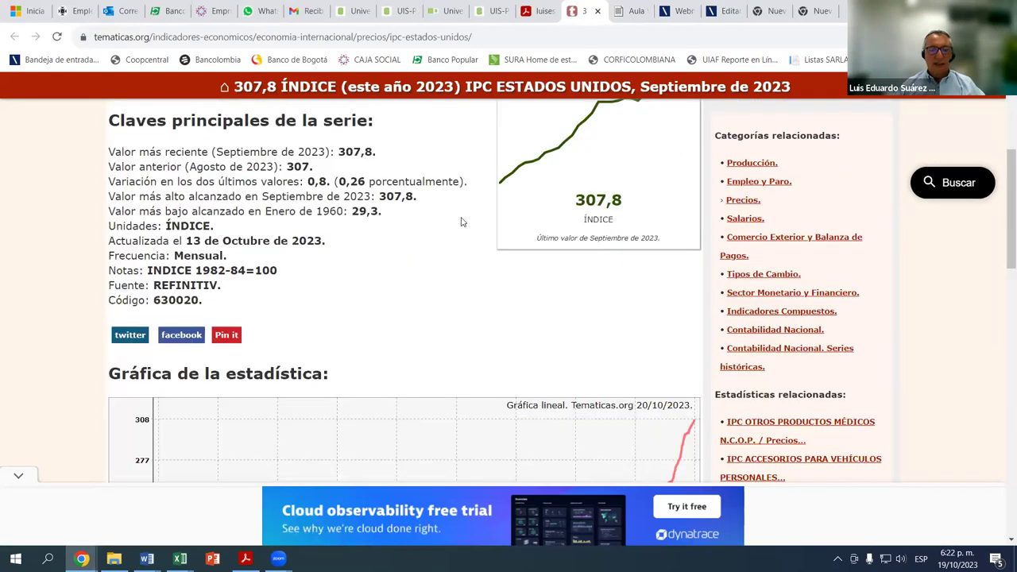
scroll(464, 225, "down", 9)
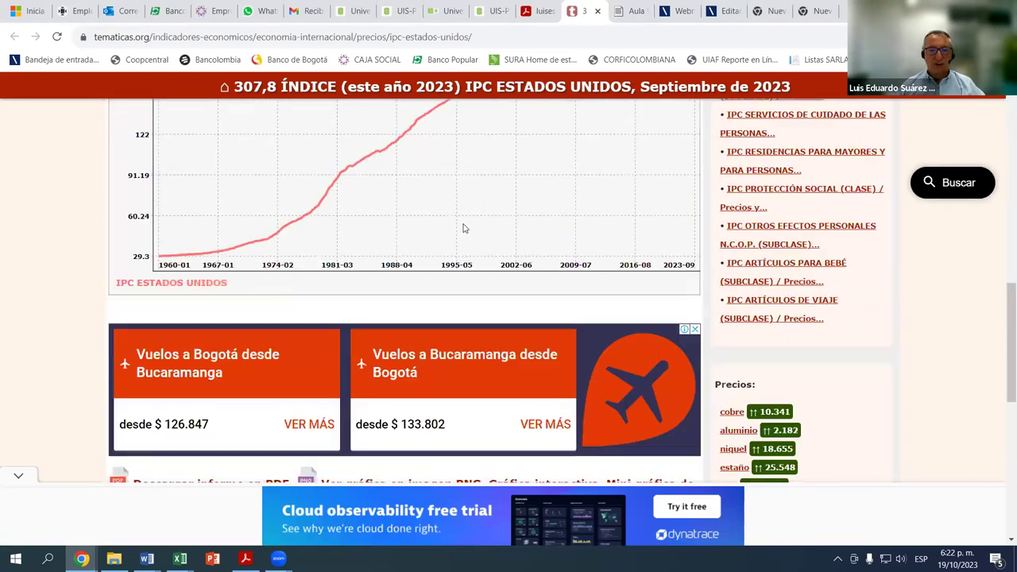
scroll(464, 228, "down", 4)
scroll(352, 259, "down", 1)
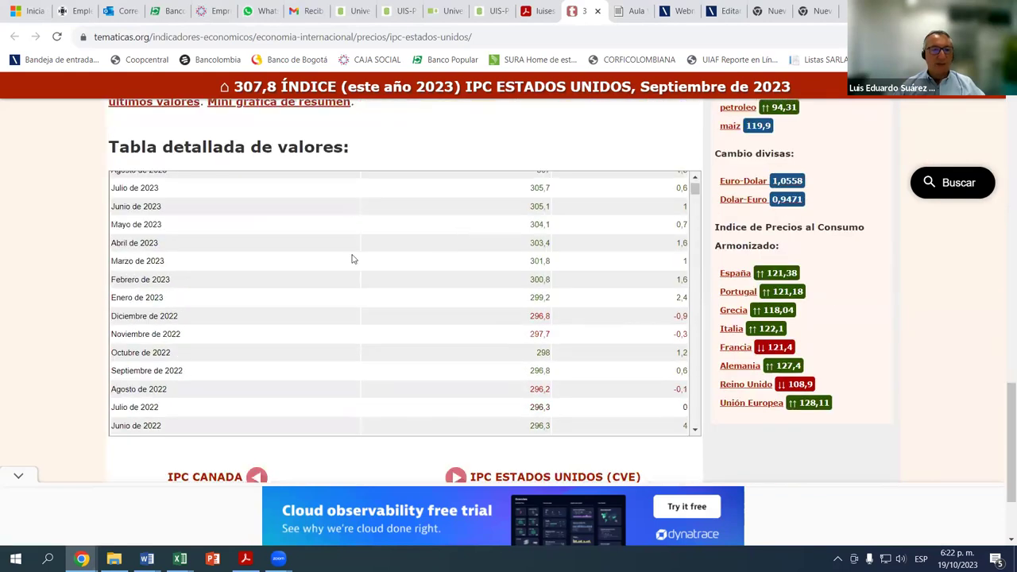
scroll(516, 278, "up", 1)
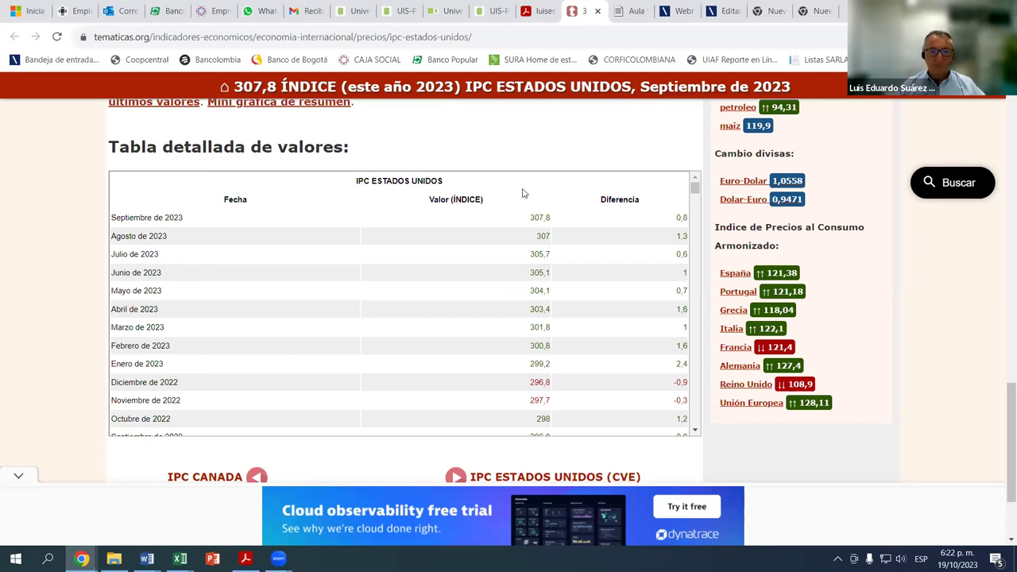
key("ctrl+plus")
key("ctrl+plus")
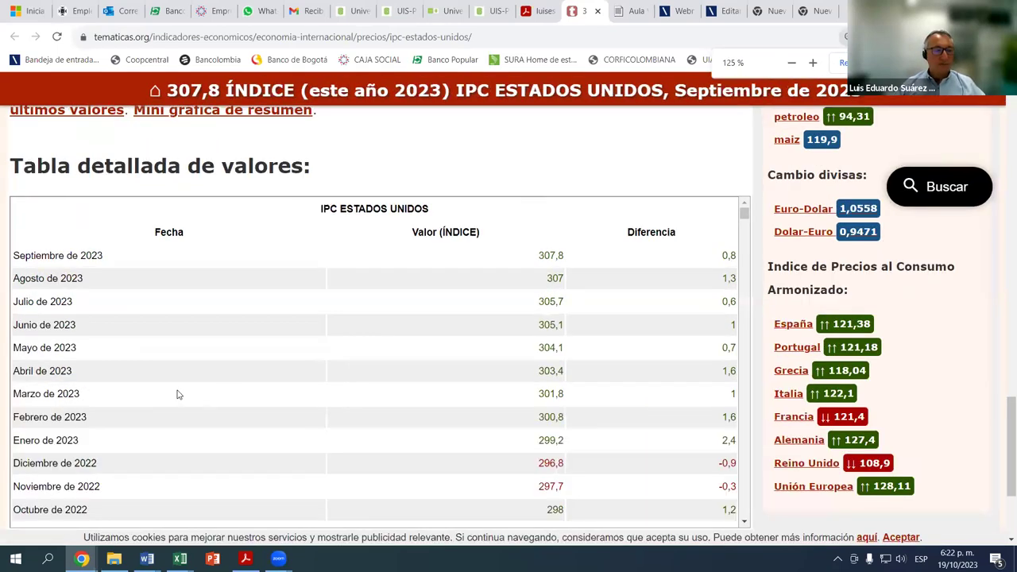
scroll(189, 382, "down", 3)
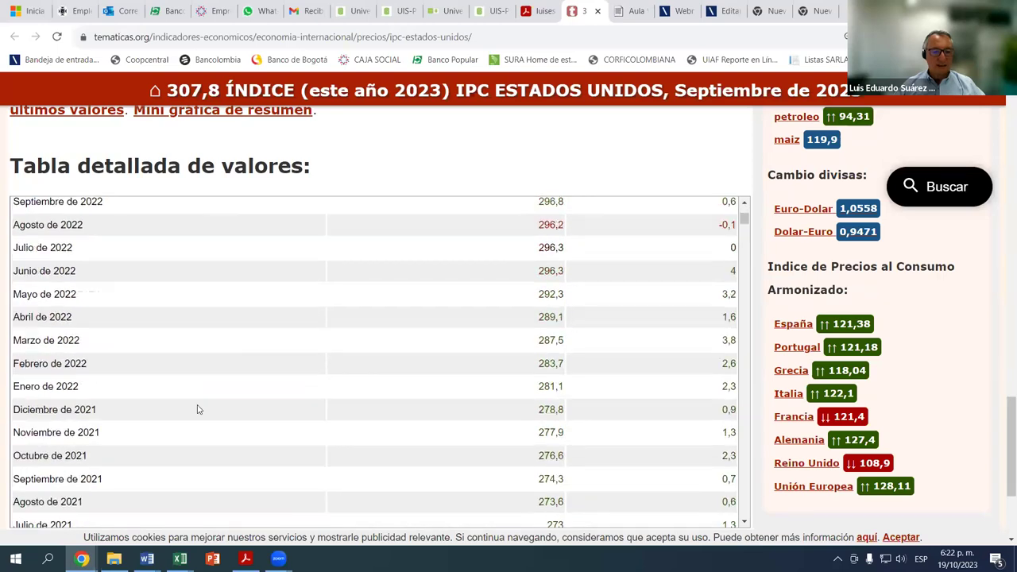
Switch to the Excel workbook EVA - CON RF Y RM (1).xlsx and check the 2021 and 2020 TASA INFLAC. COLOMB. cells, B47 and B48
mouse_move(180, 557)
left_click(136, 510)
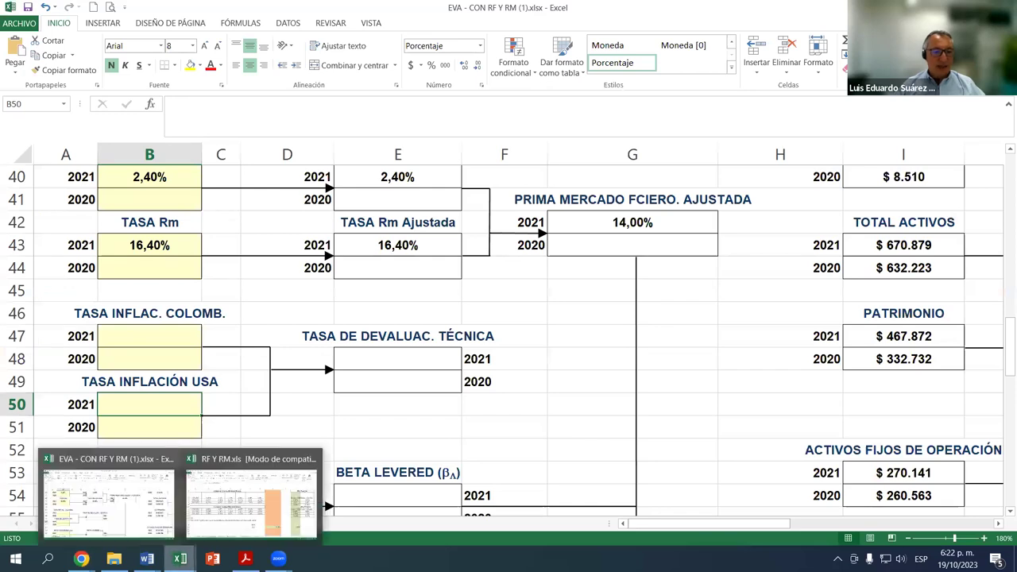
mouse_move(181, 559)
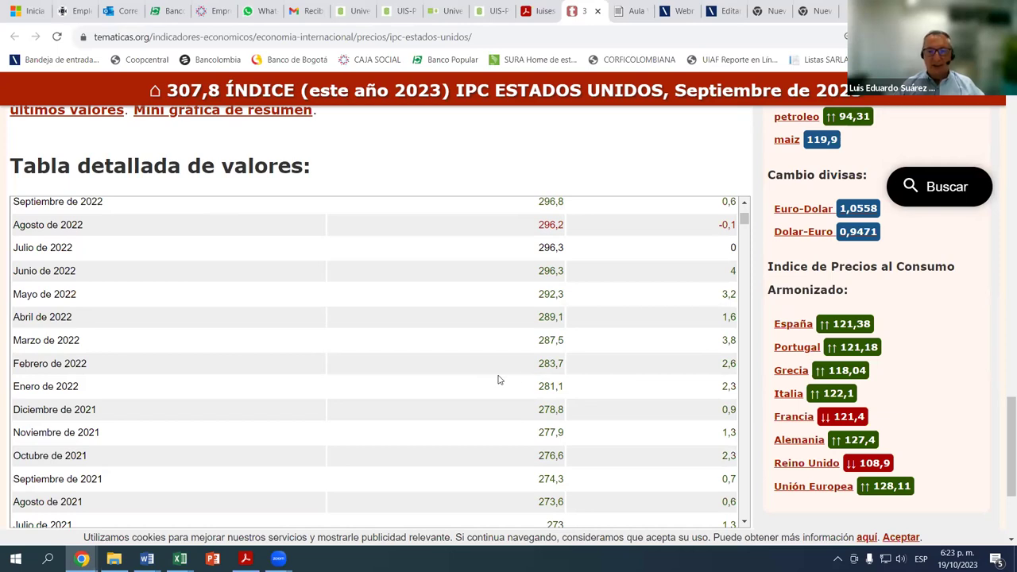
scroll(292, 411, "down", 1)
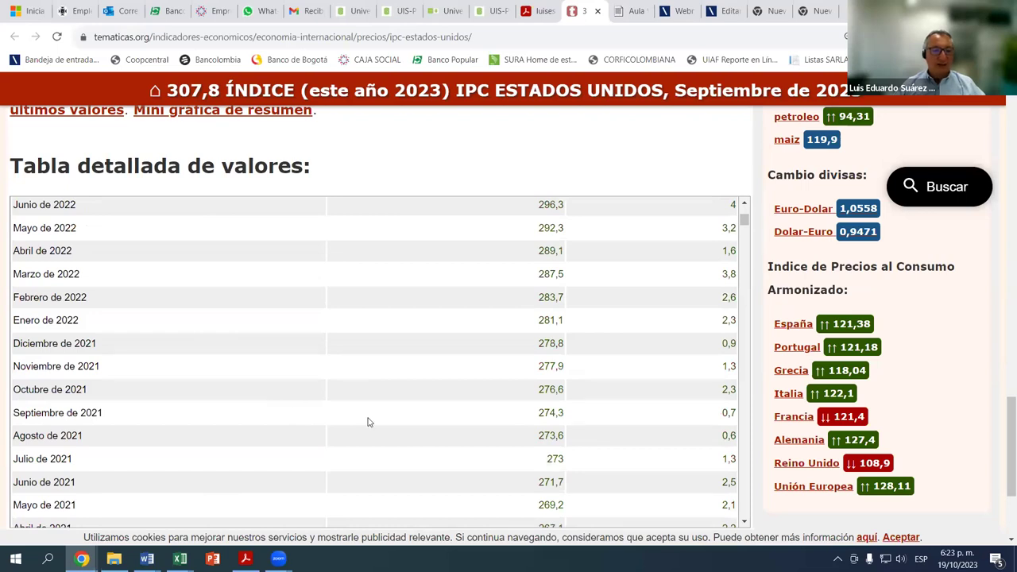
left_click(180, 558)
left_click(119, 523)
left_click(108, 335)
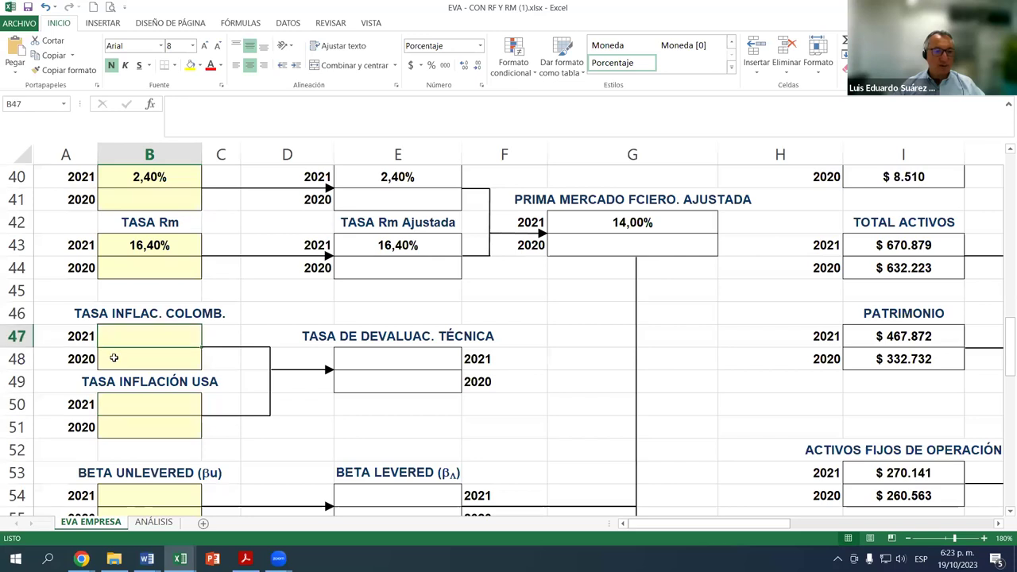
left_click(116, 362)
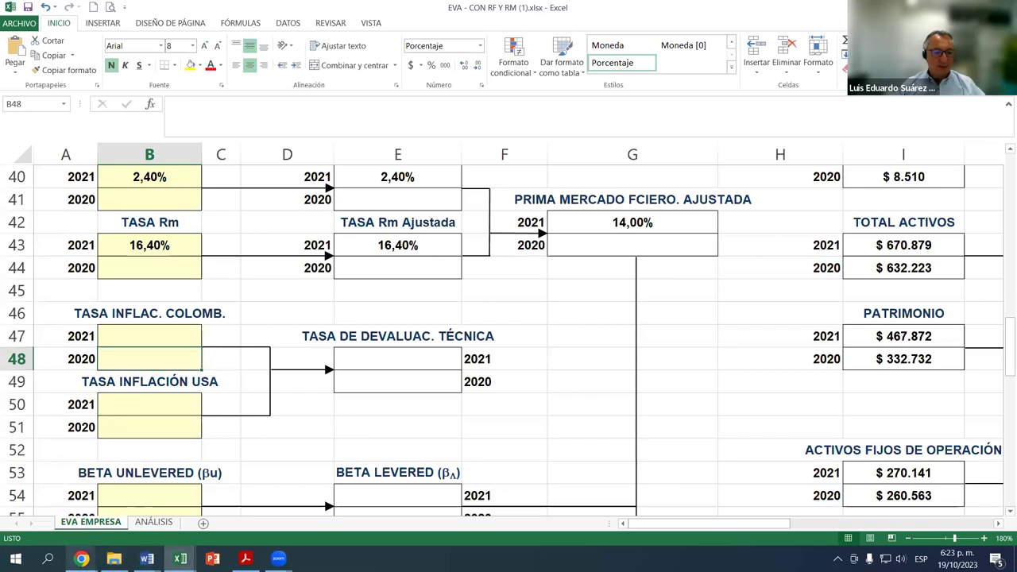
Switch back to Chrome and highlight the Diciembre de 2021 date and its index value in the IPC ESTADOS UNIDOS table
mouse_move(82, 558)
left_click(97, 515)
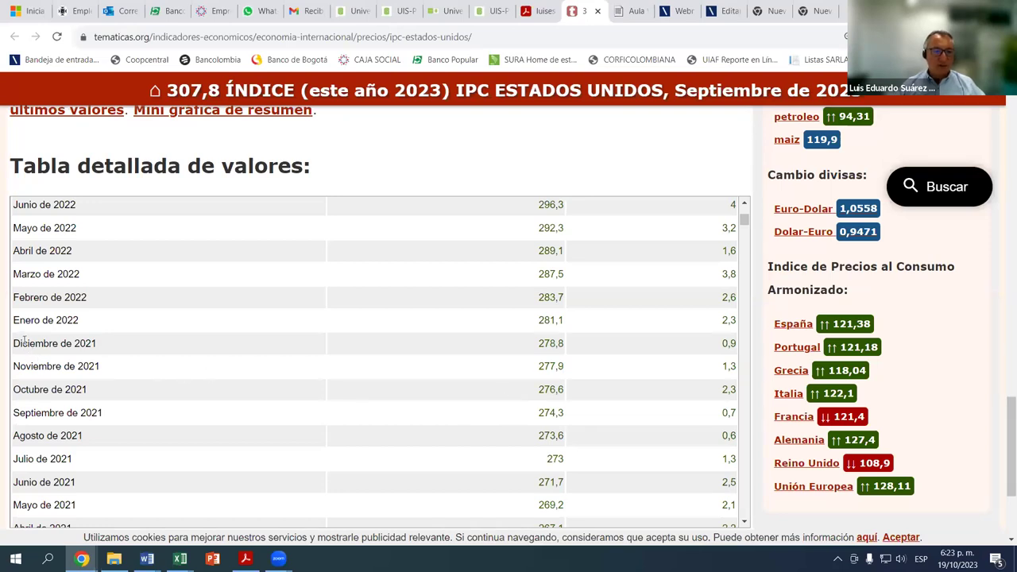
left_click_drag(14, 343, 227, 345)
left_click_drag(541, 341, 571, 344)
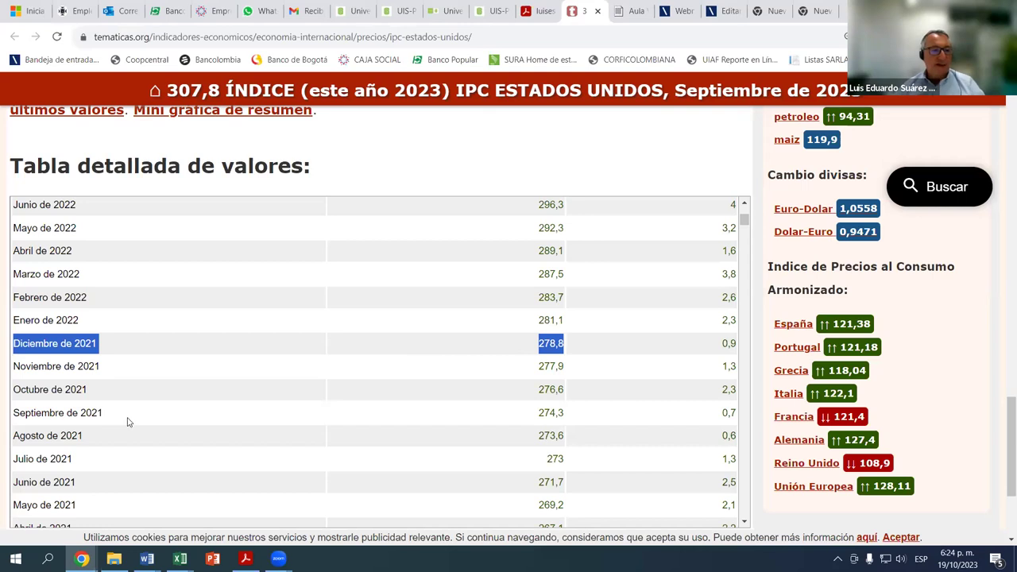
Find Diciembre de 2011 in the IPC ESTADOS UNIDOS table and highlight its date and index value
scroll(129, 418, "down", 1)
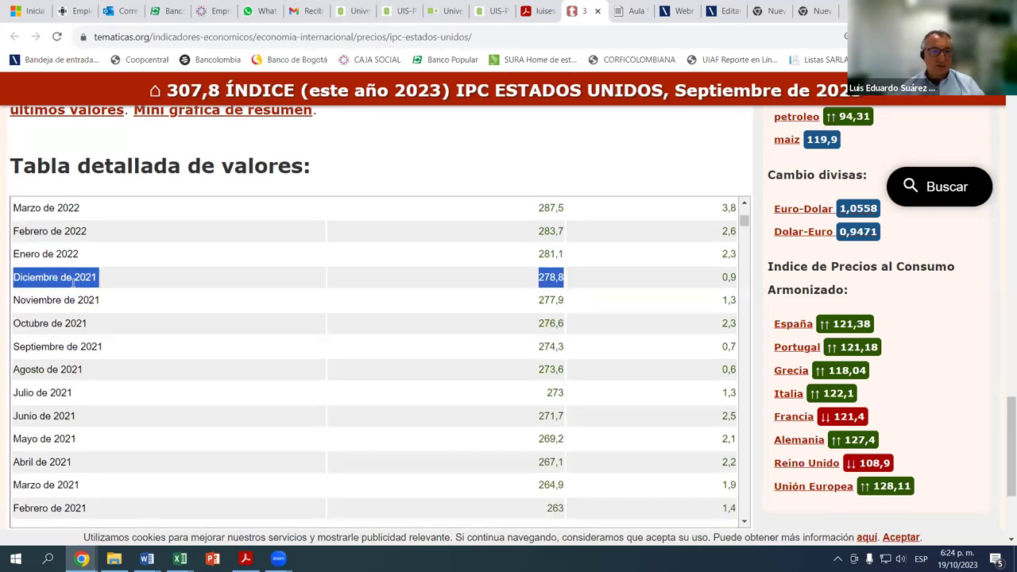
scroll(109, 324, "down", 10)
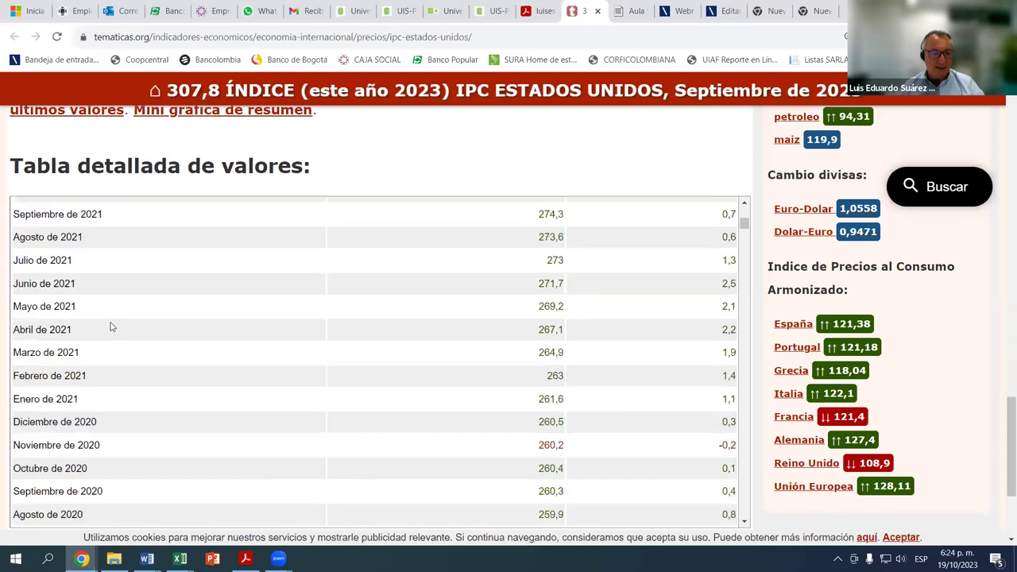
scroll(123, 342, "down", 13)
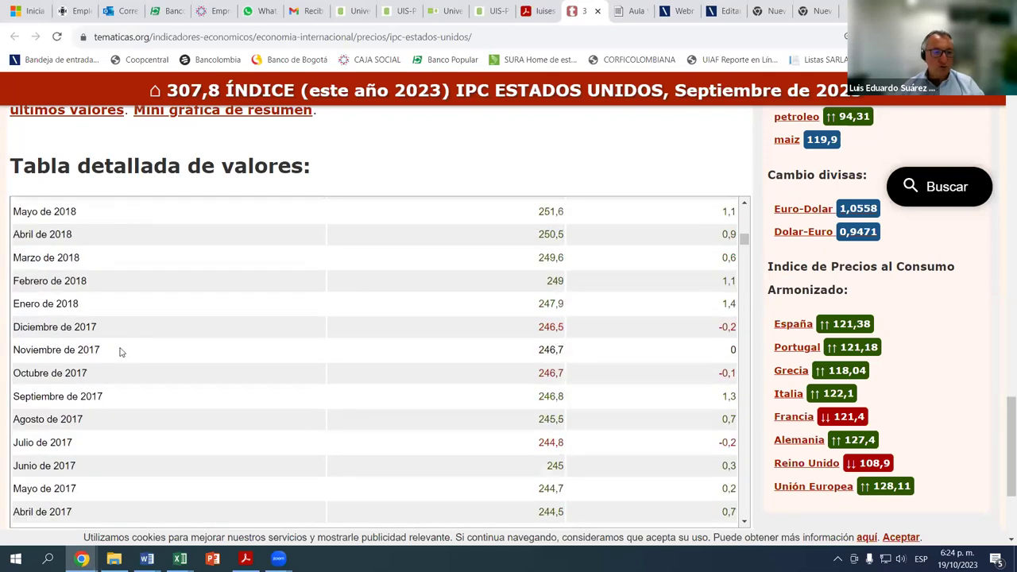
scroll(117, 360, "down", 9)
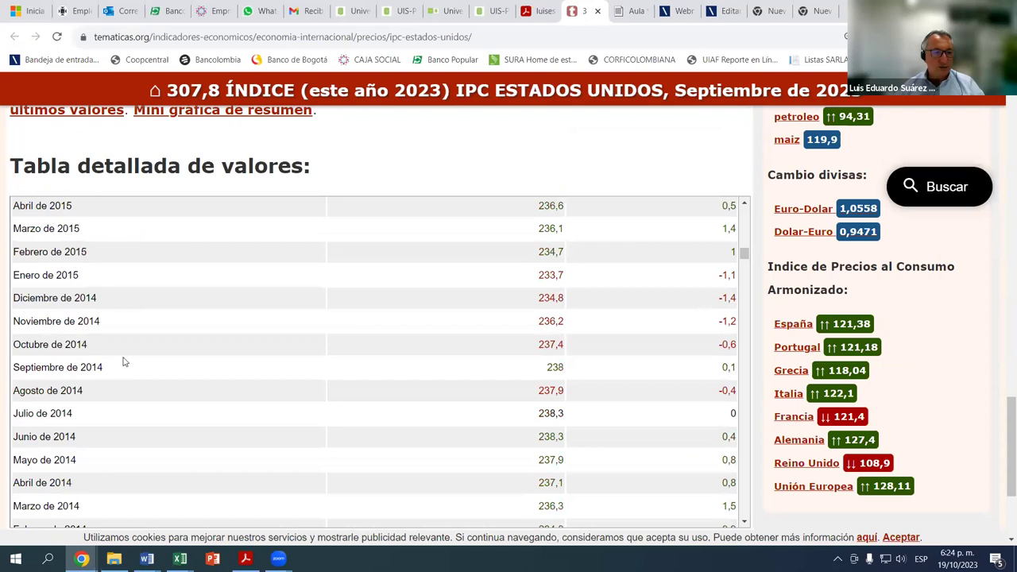
scroll(122, 362, "down", 8)
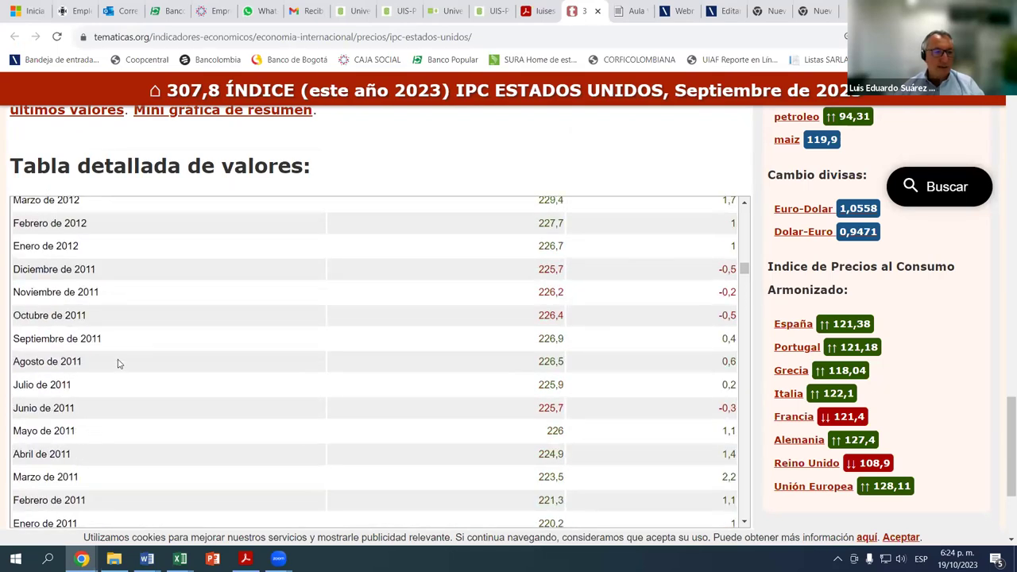
left_click_drag(16, 269, 12, 270)
left_click(14, 270)
left_click_drag(55, 270, 578, 271)
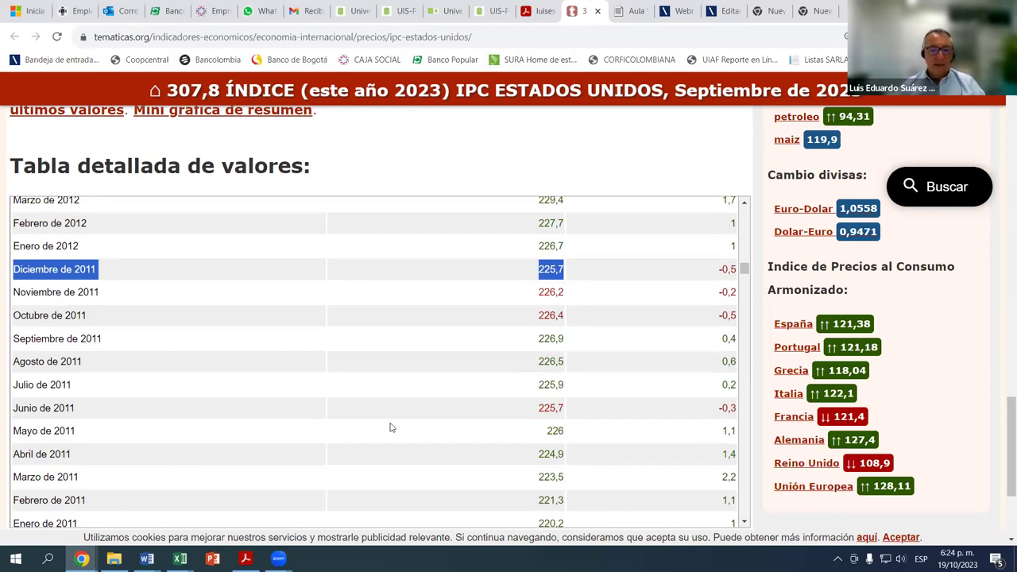
Switch to the Excel workbook EVA - CON RF Y RM (1).xlsx and check the TASA INFLAC. COLOMB. and TASA INFLACIÓN USA cells
left_click(180, 559)
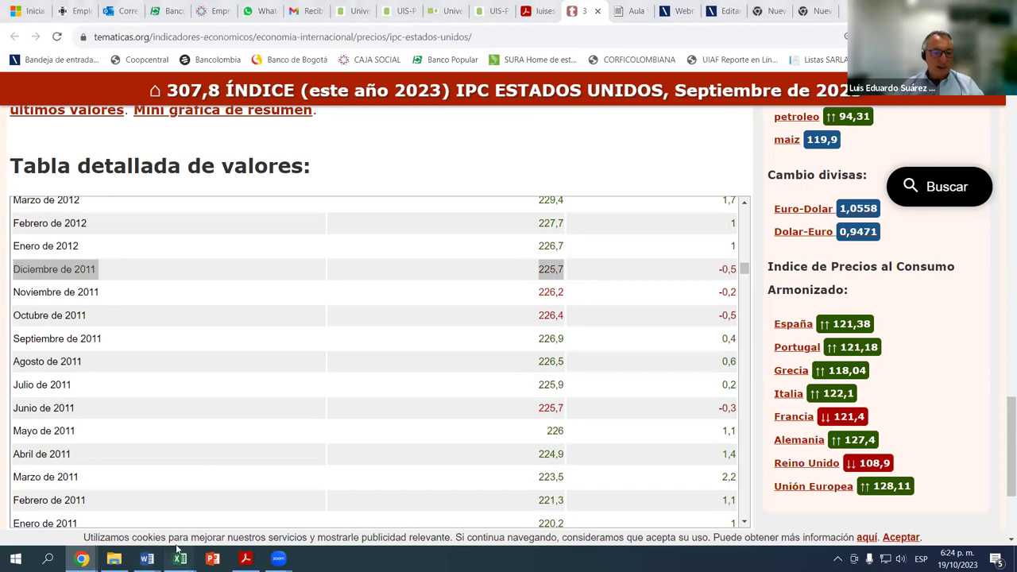
left_click(163, 520)
left_click(135, 364)
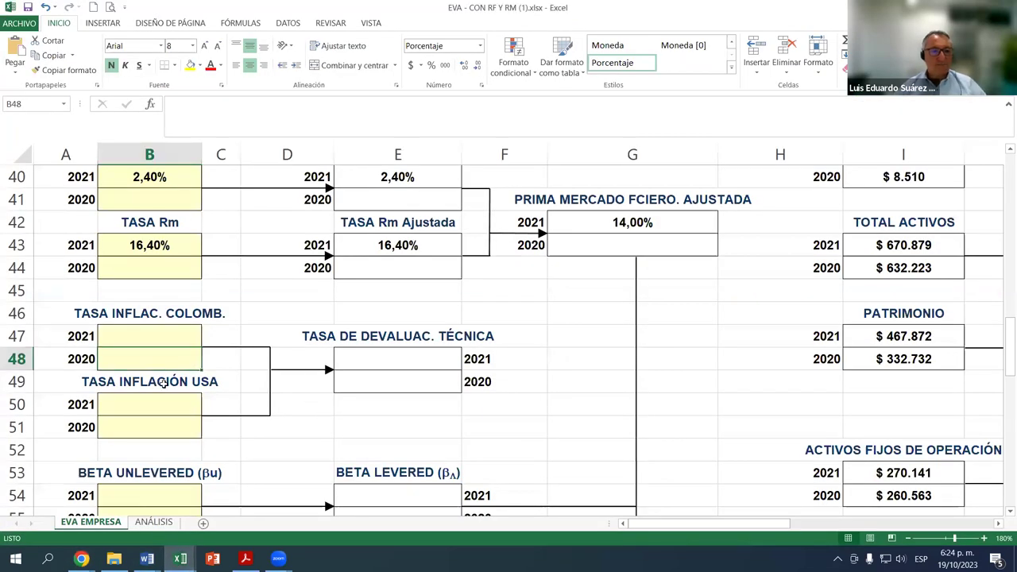
scroll(163, 381, "down", 1)
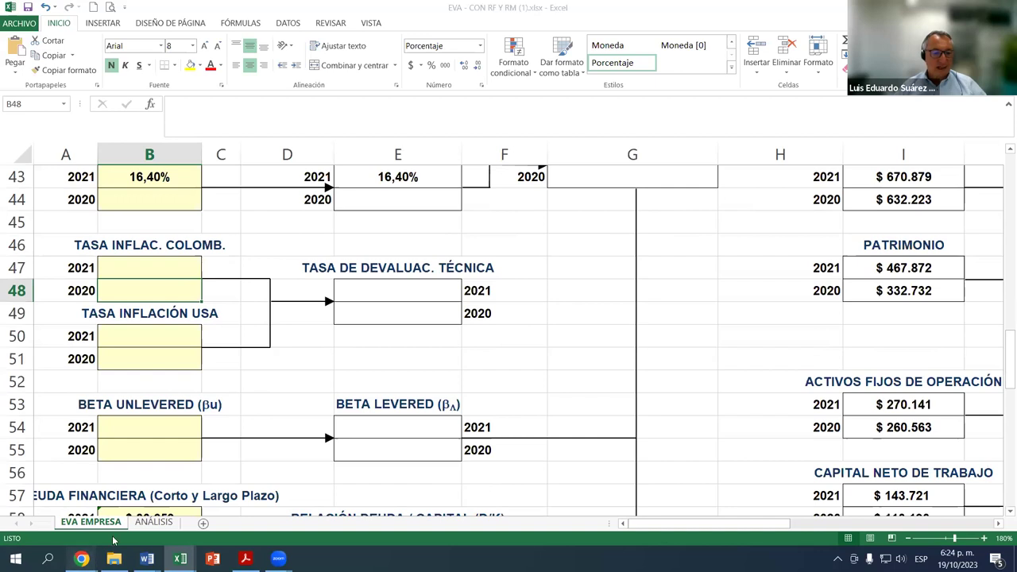
Switch back to Chrome and look over the 2014 and 2015 rows of the IPC ESTADOS UNIDOS table
left_click(81, 559)
left_click(70, 502)
scroll(297, 337, "up", 12)
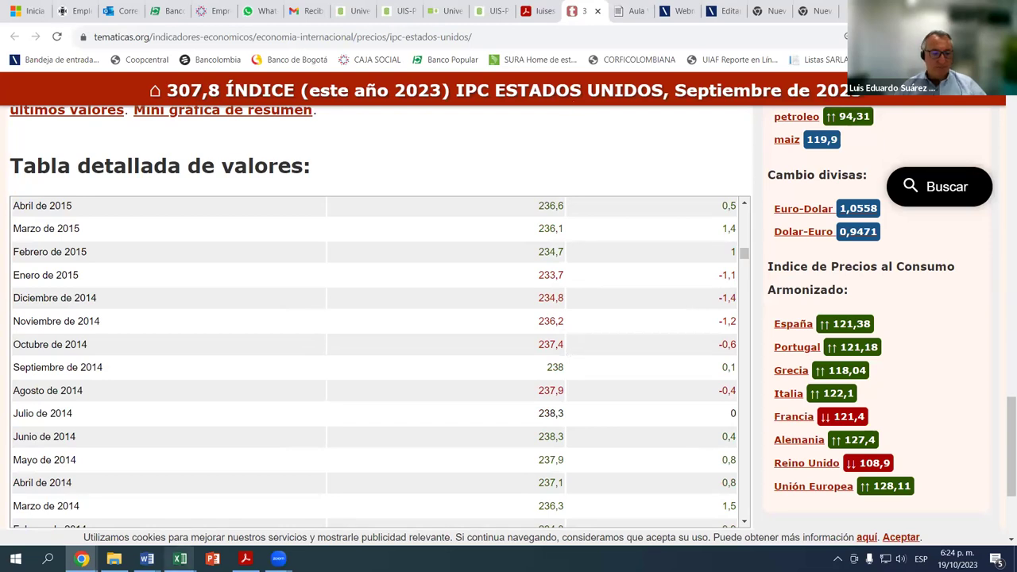
Return to the Excel workbook and check the 2021 TASA INFLACIÓN USA cell B50 and the 2021 TASA Rm cell B43
mouse_move(181, 559)
left_click(161, 521)
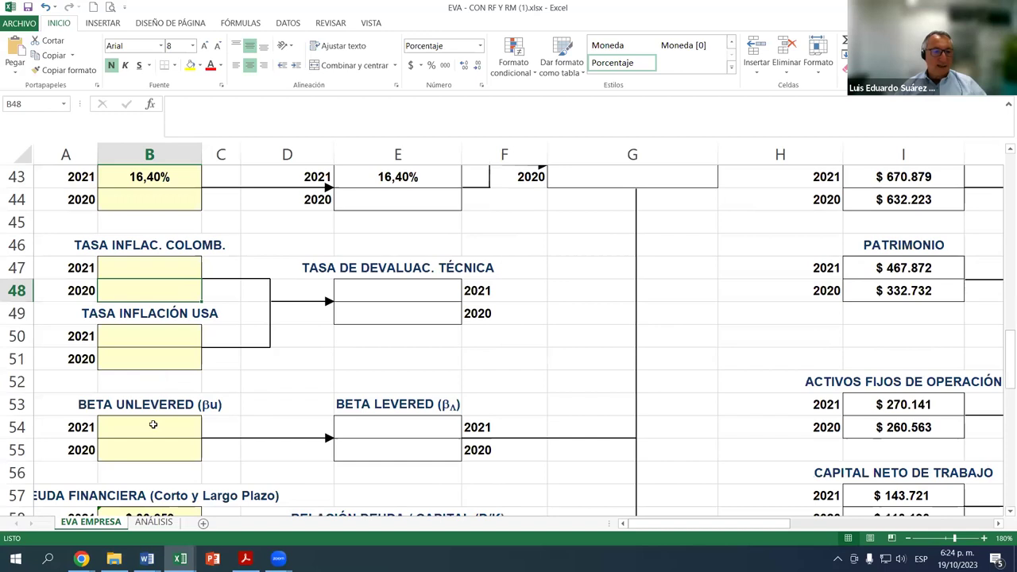
left_click(140, 340)
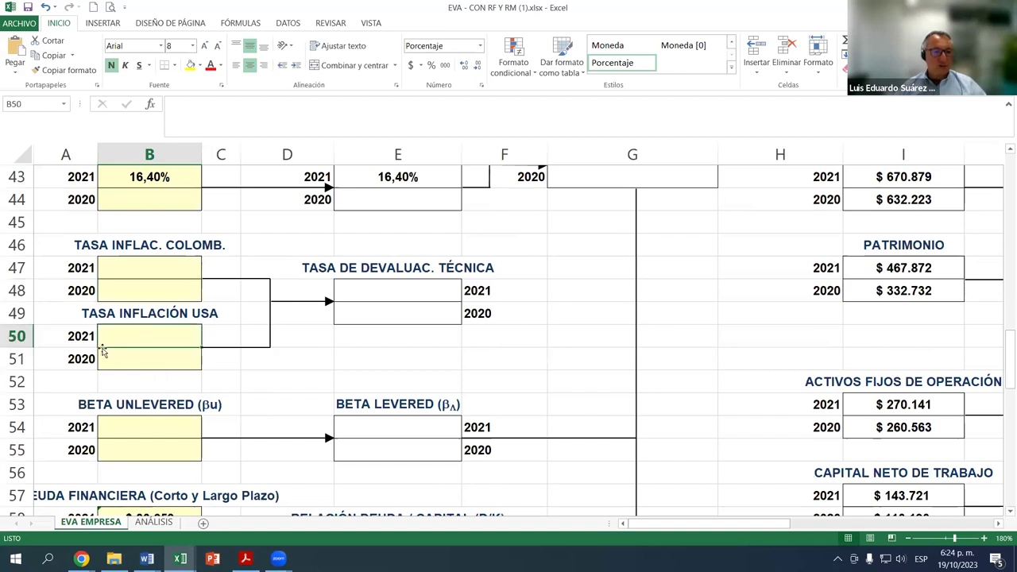
scroll(147, 320, "up", 1)
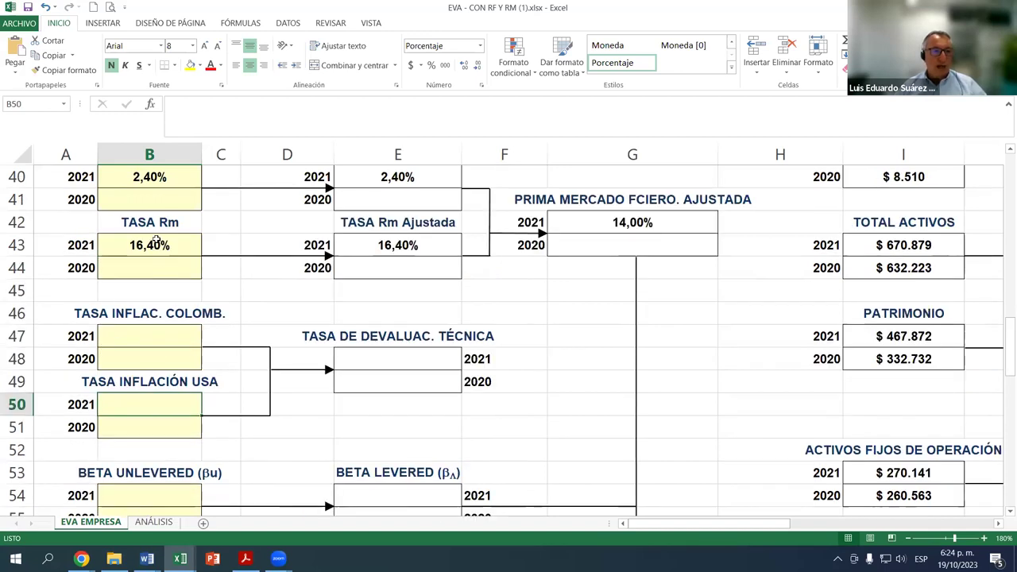
left_click(157, 242)
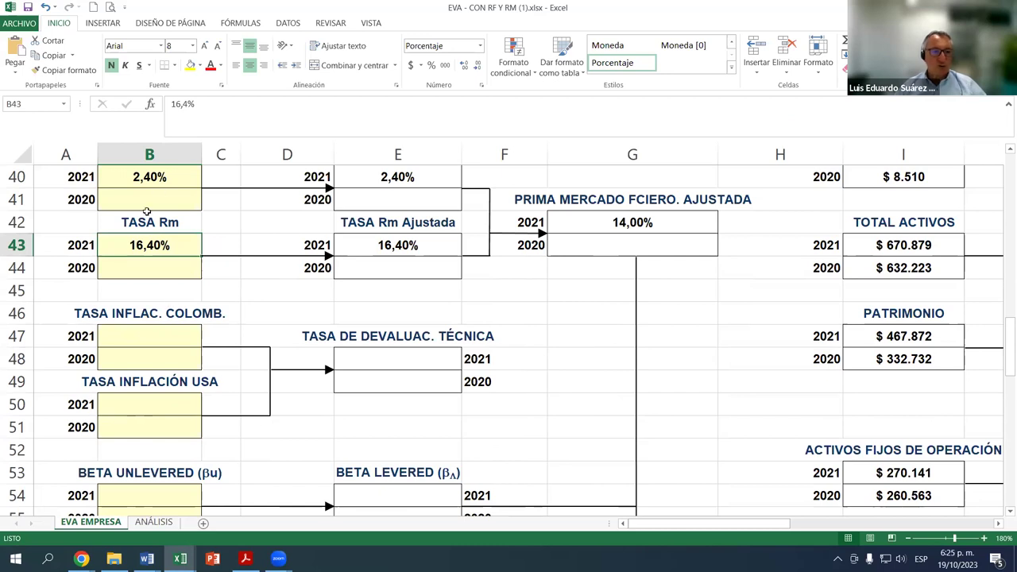
Enter the formula =(278,8/225,7)^(1/10)-1 in B50 as the 2021 TASA INFLACIÓN USA
left_click(146, 400)
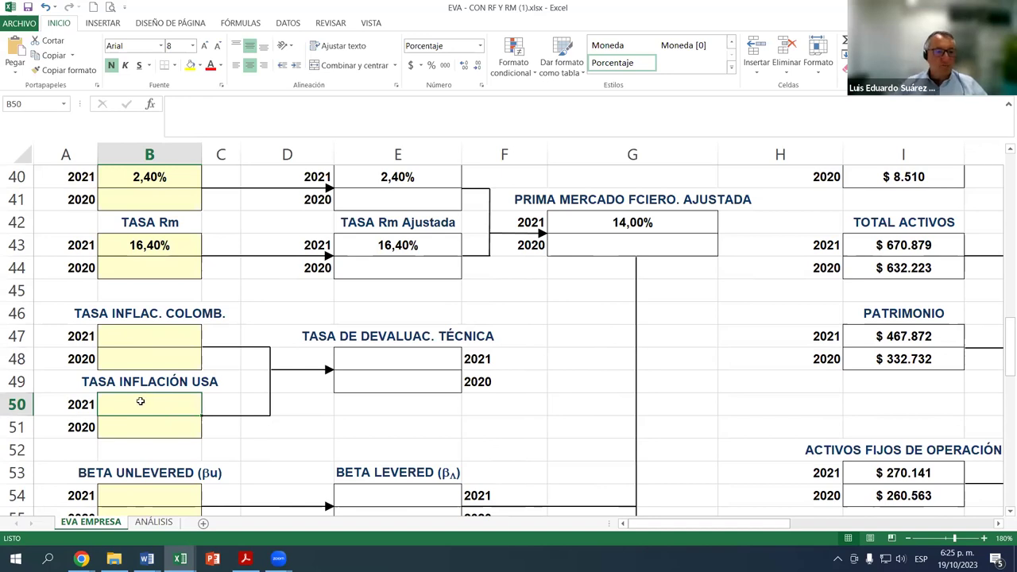
scroll(145, 397, "down", 1)
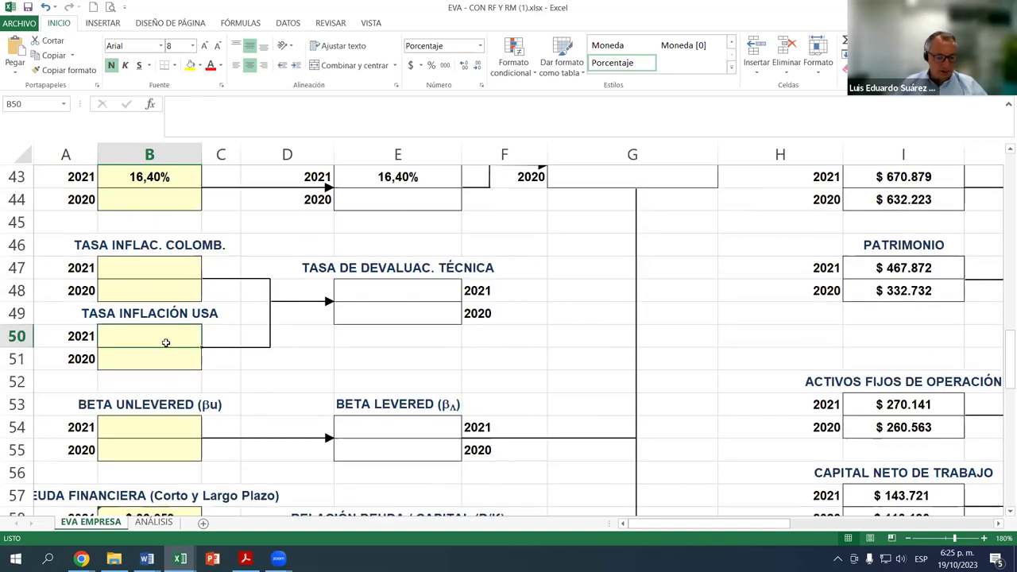
type("=")
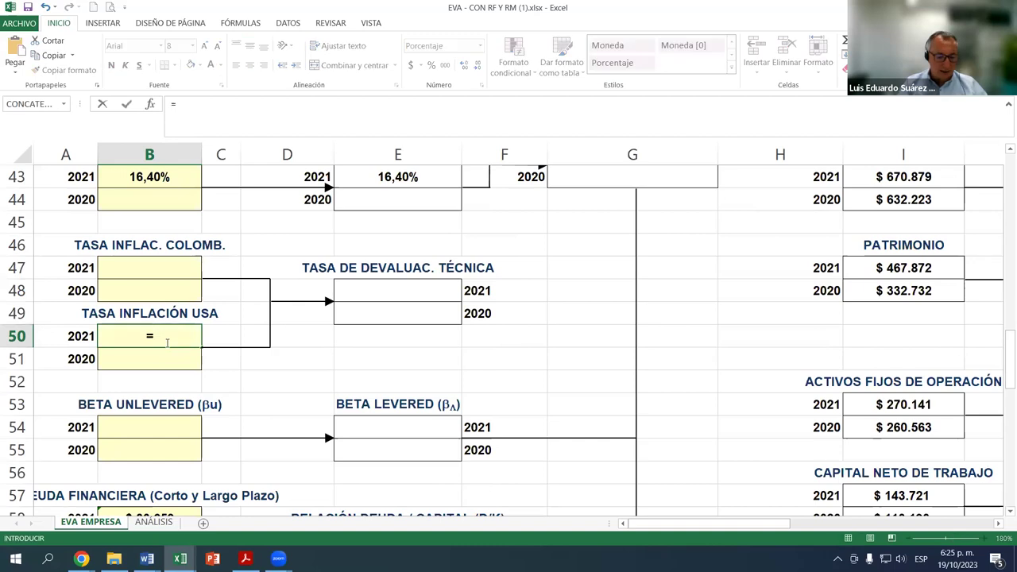
type("(")
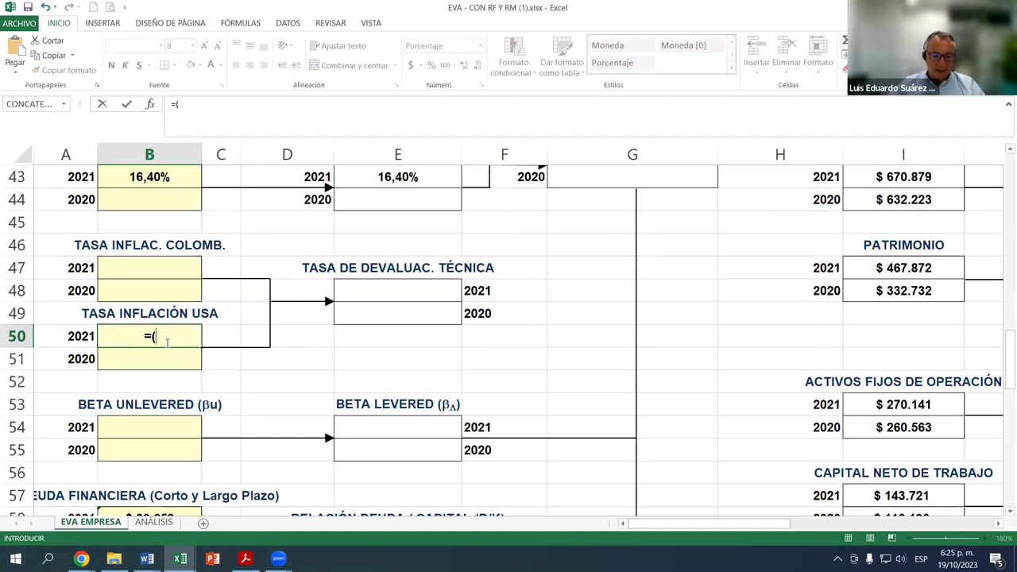
type("278")
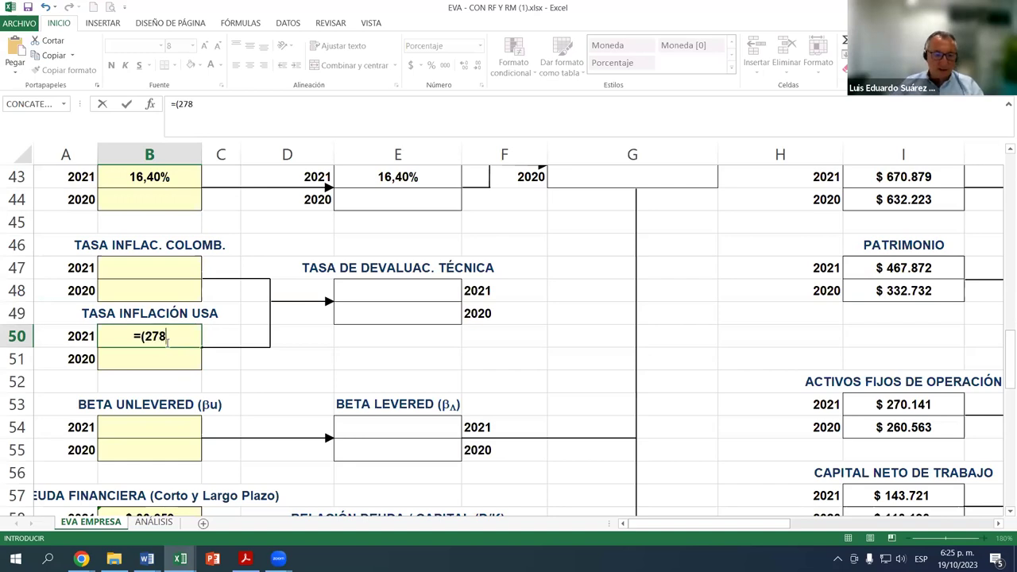
type(",8")
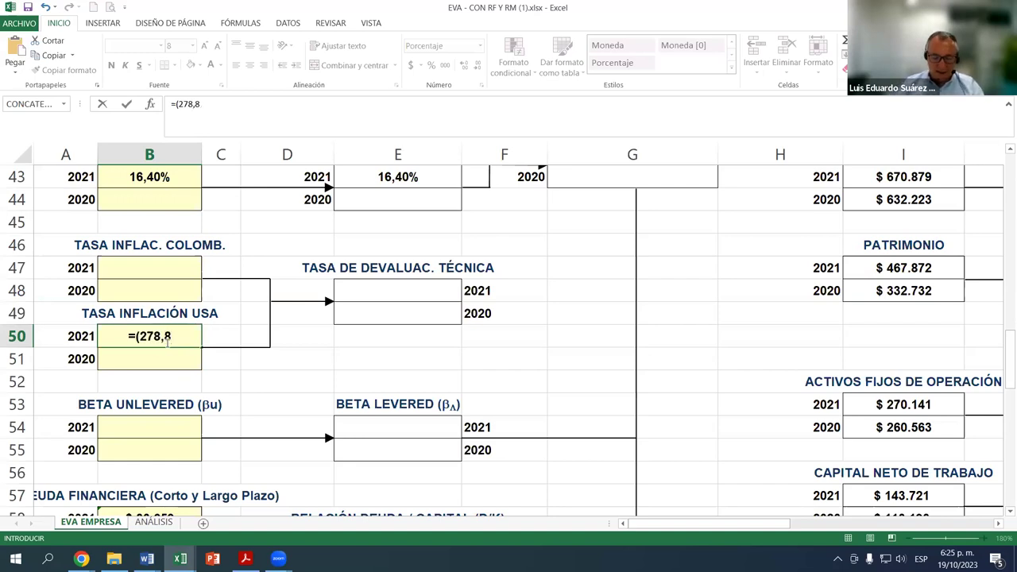
type("/")
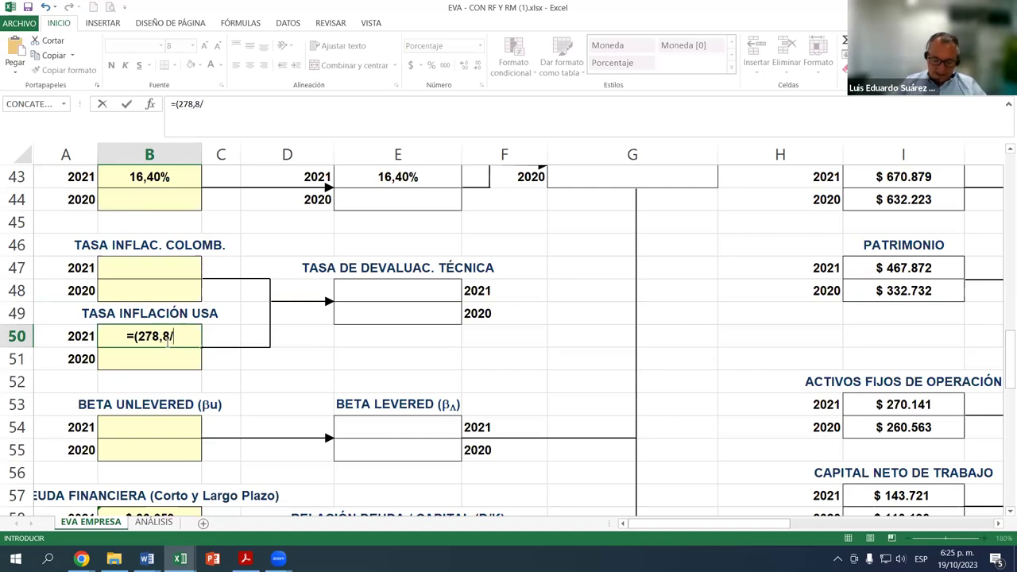
type("225,7)")
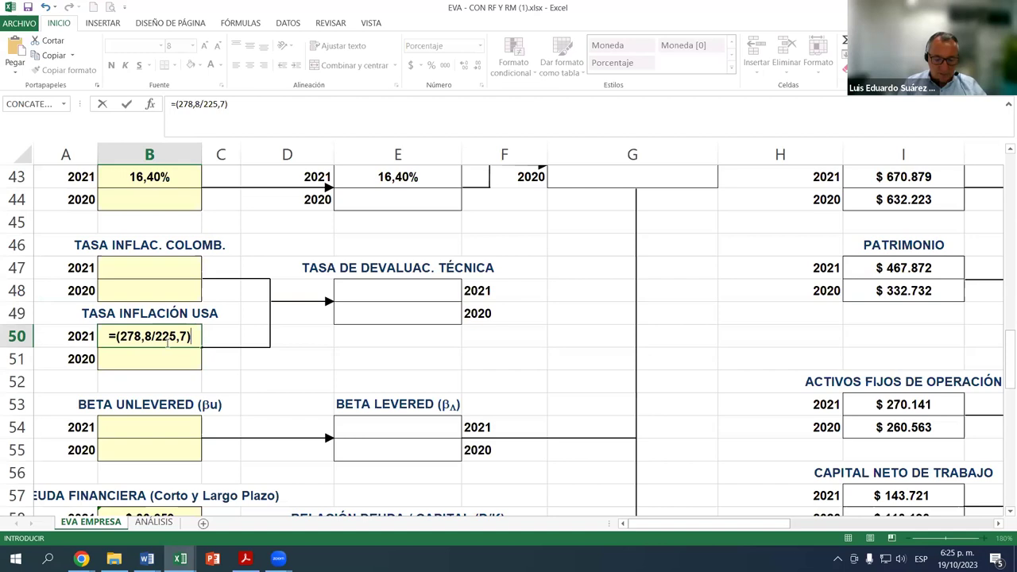
type("^")
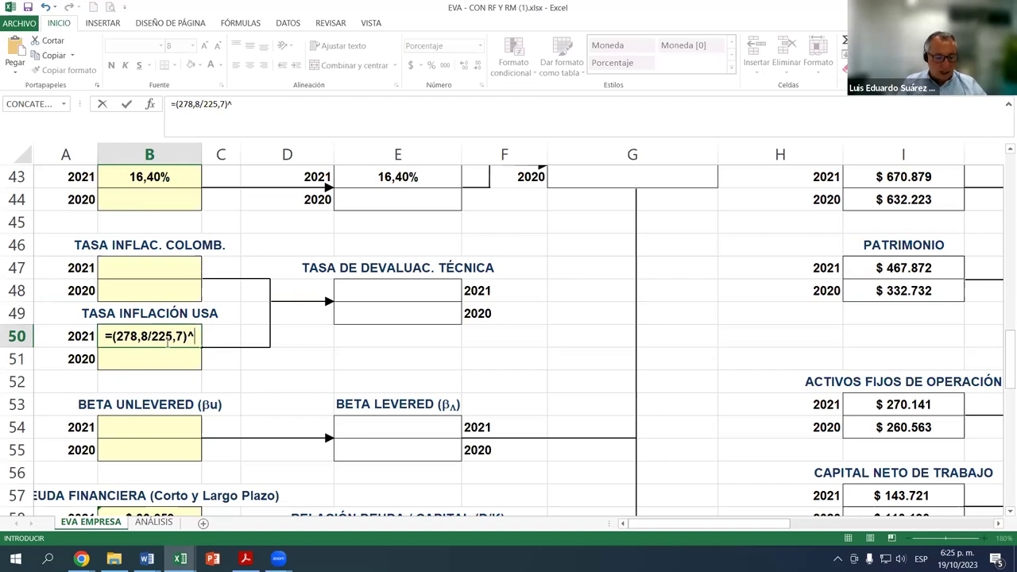
type("(")
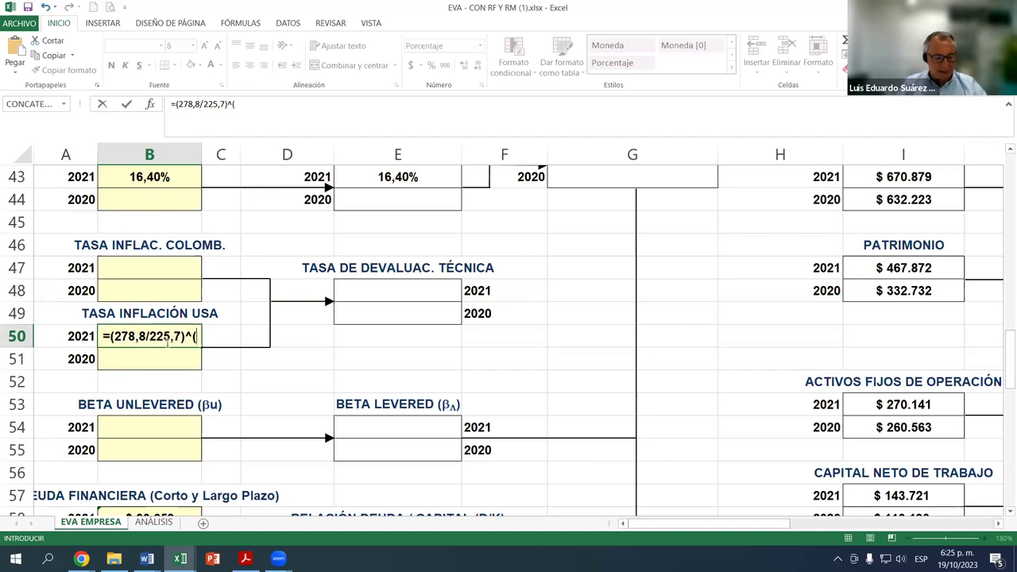
type("1/")
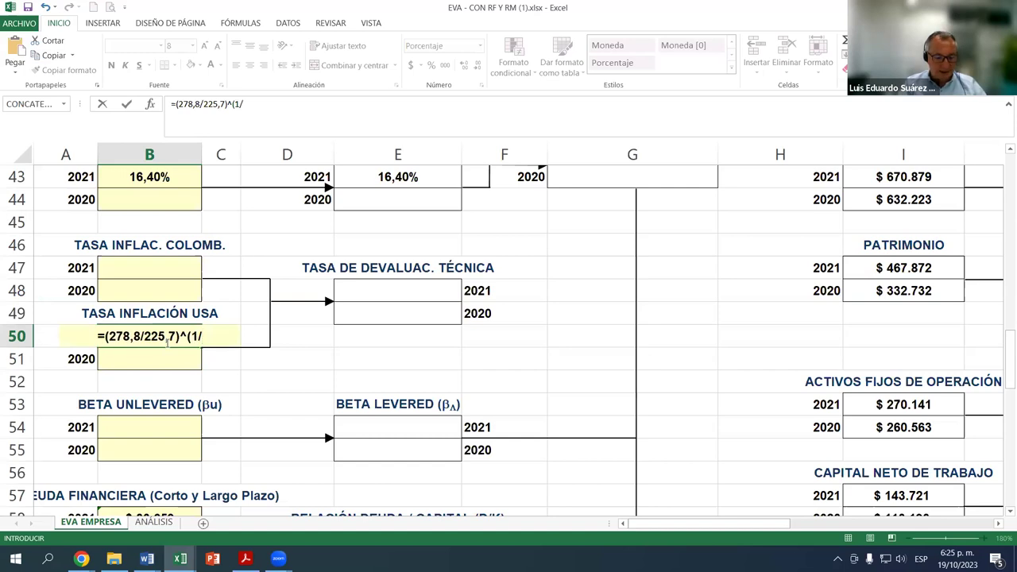
type("10)")
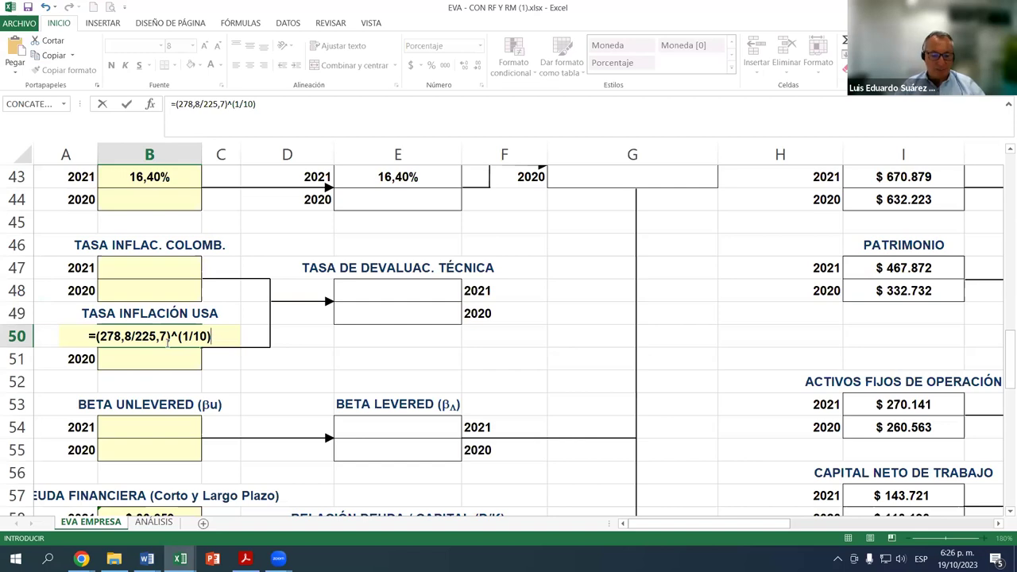
type("-")
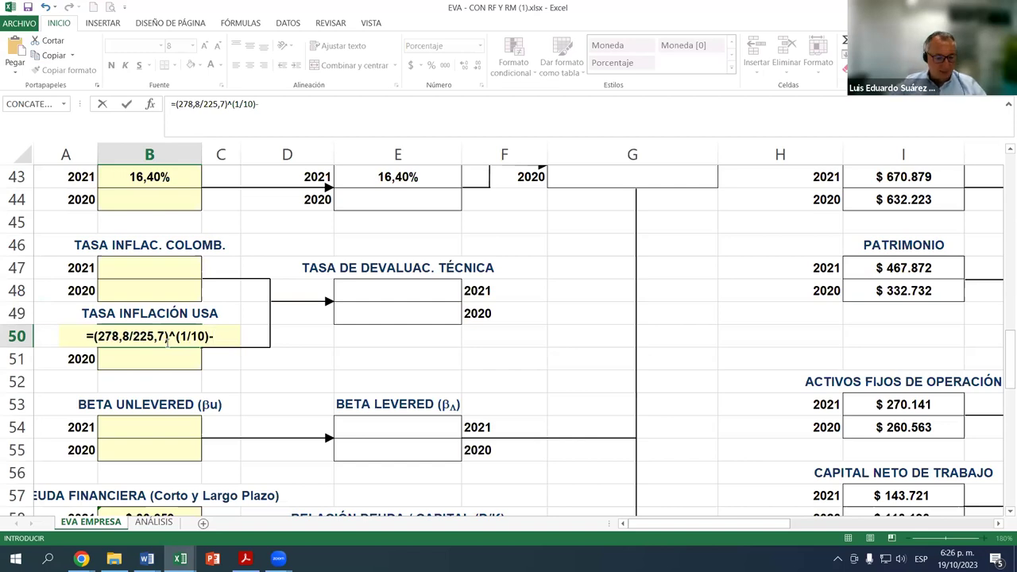
type("1")
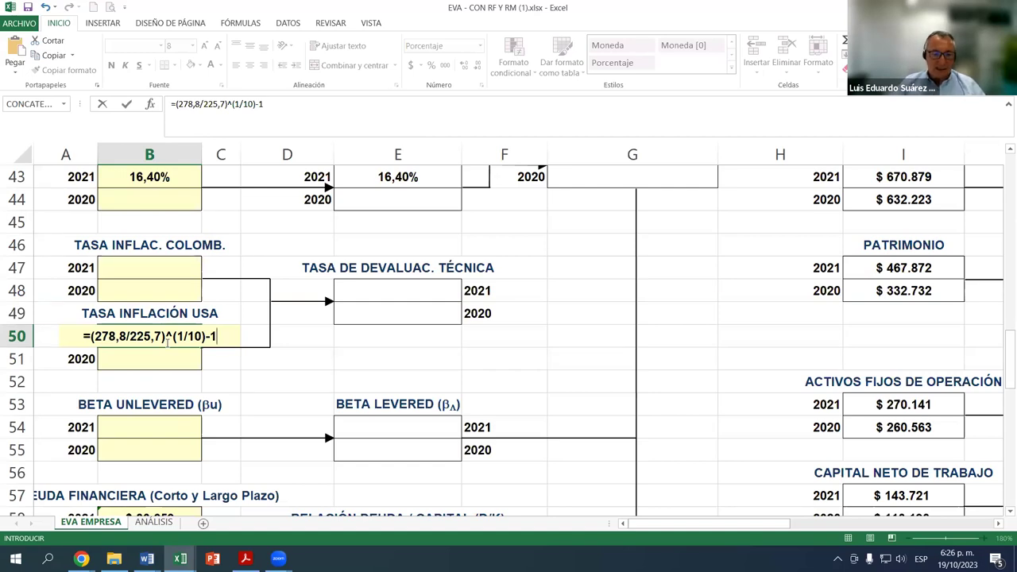
key("Return")
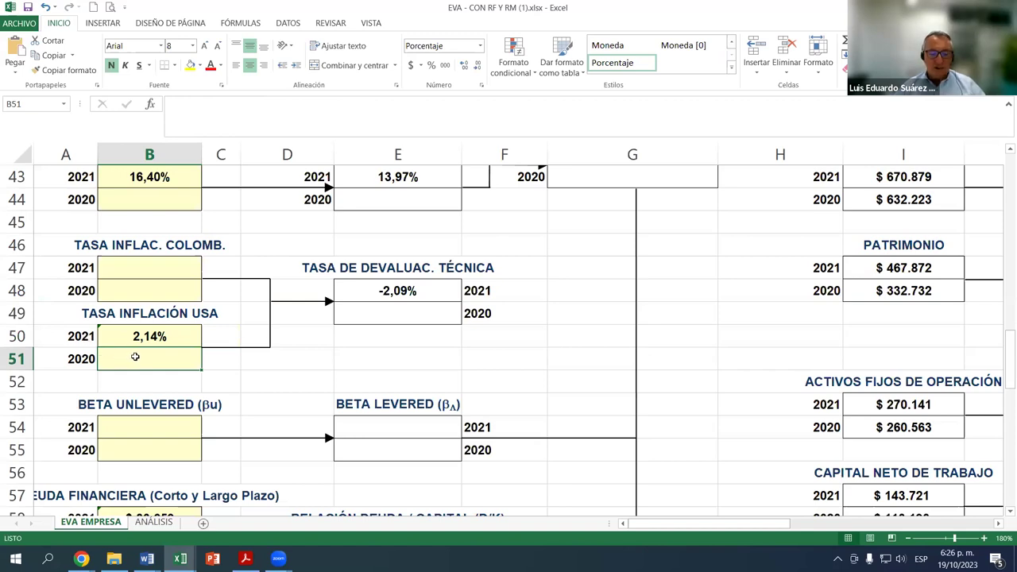
Review the 2021 TASA INFLACIÓN USA formula in B50 and the 2020 cell B51 with its year label in A51
left_click(164, 339)
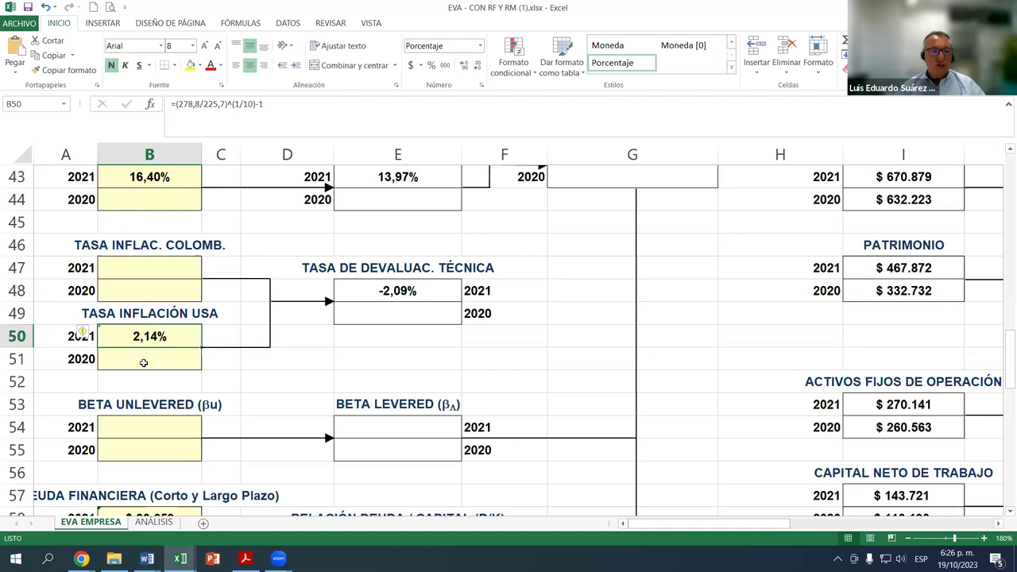
left_click(142, 363)
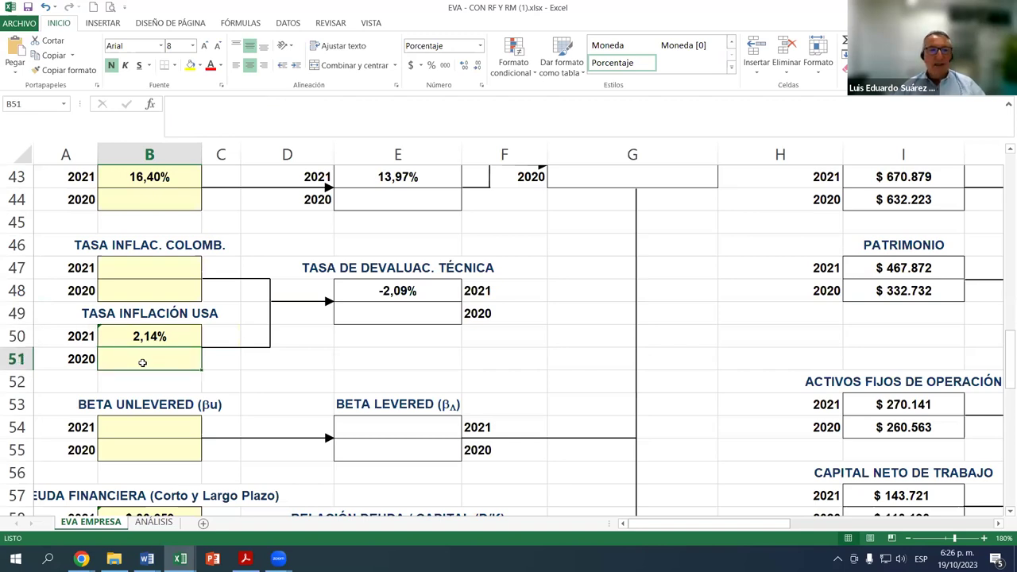
left_click(155, 339)
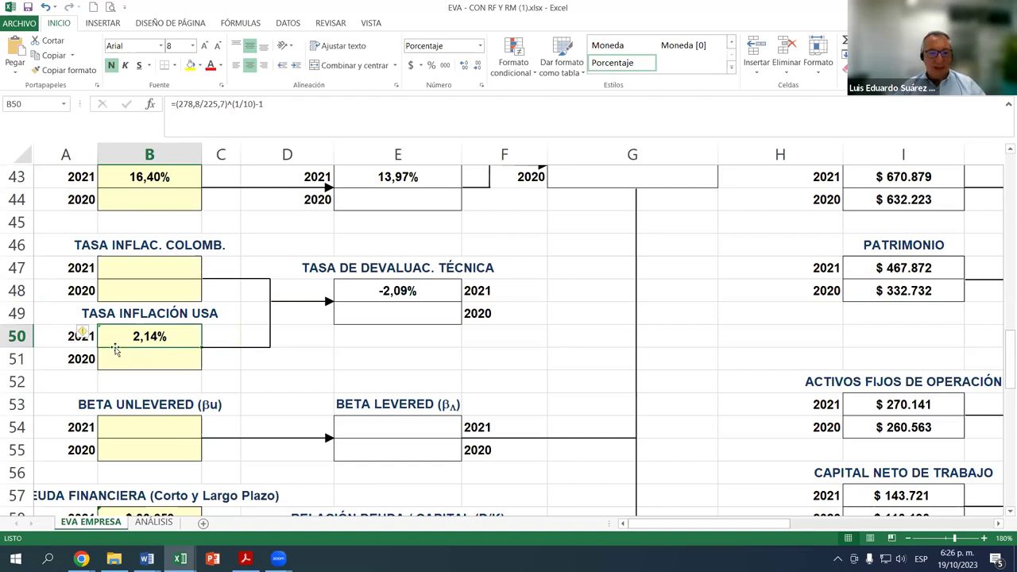
left_click(116, 361)
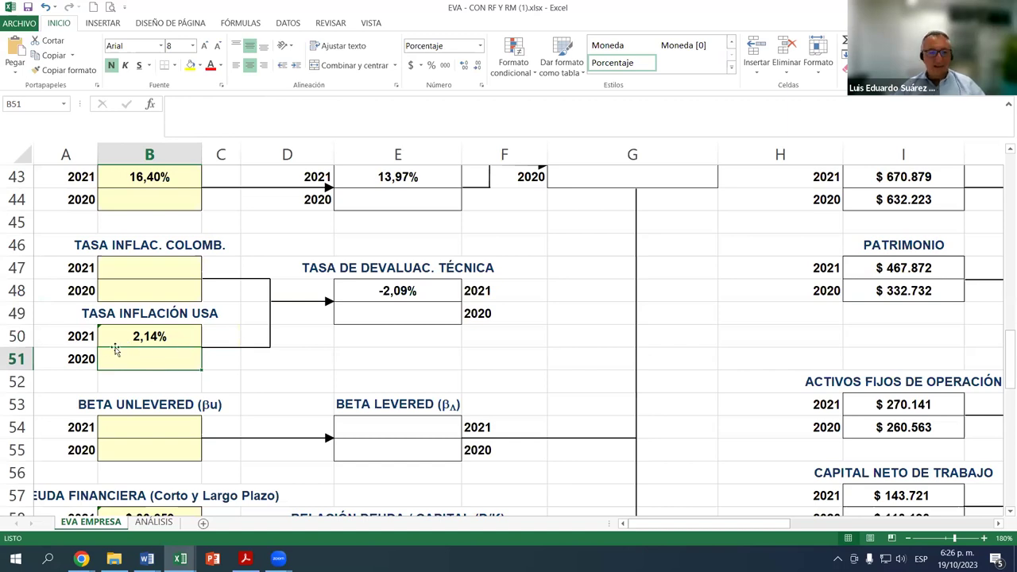
left_click(94, 358)
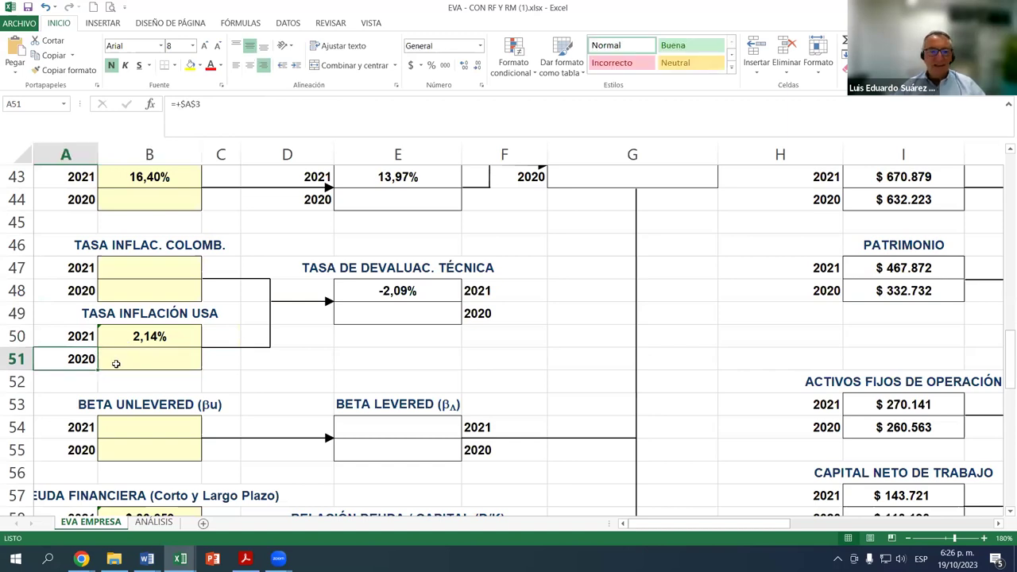
left_click(128, 362)
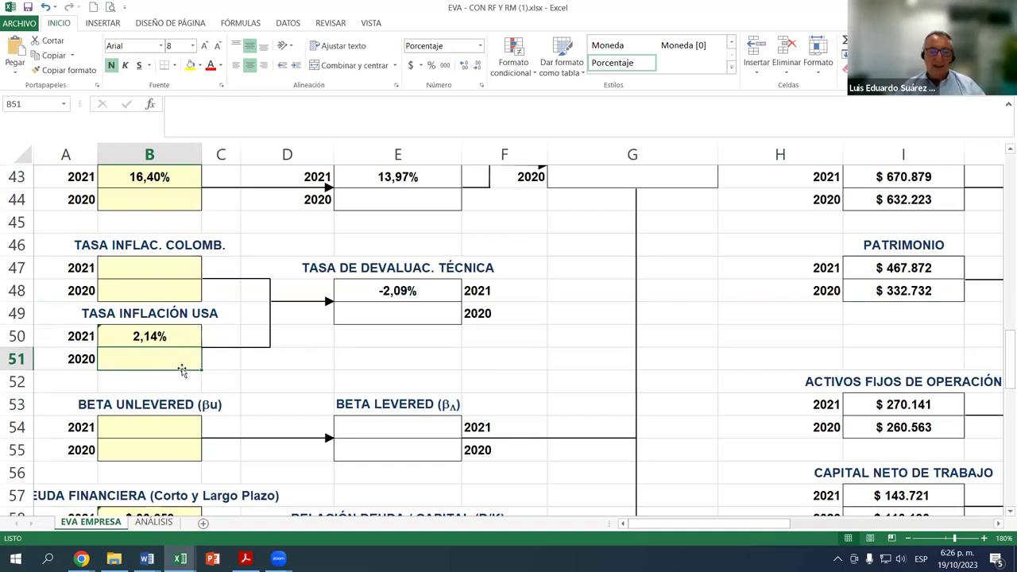
Review the 2021 TASA INFLACIÓN USA formula in B50 and select the 2021 TASA INFLAC. COLOMB. cell B47
left_click(151, 338)
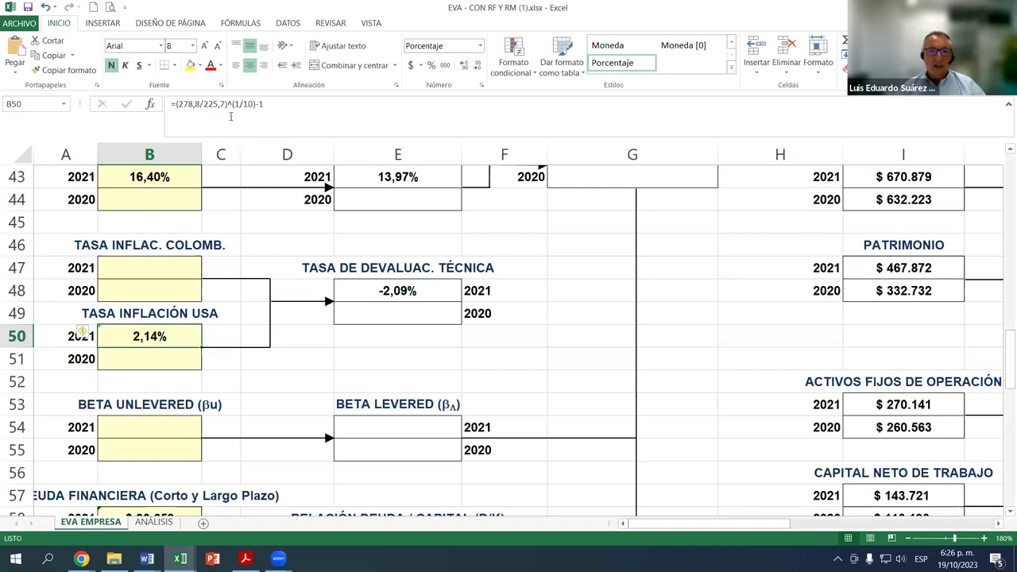
key("F2")
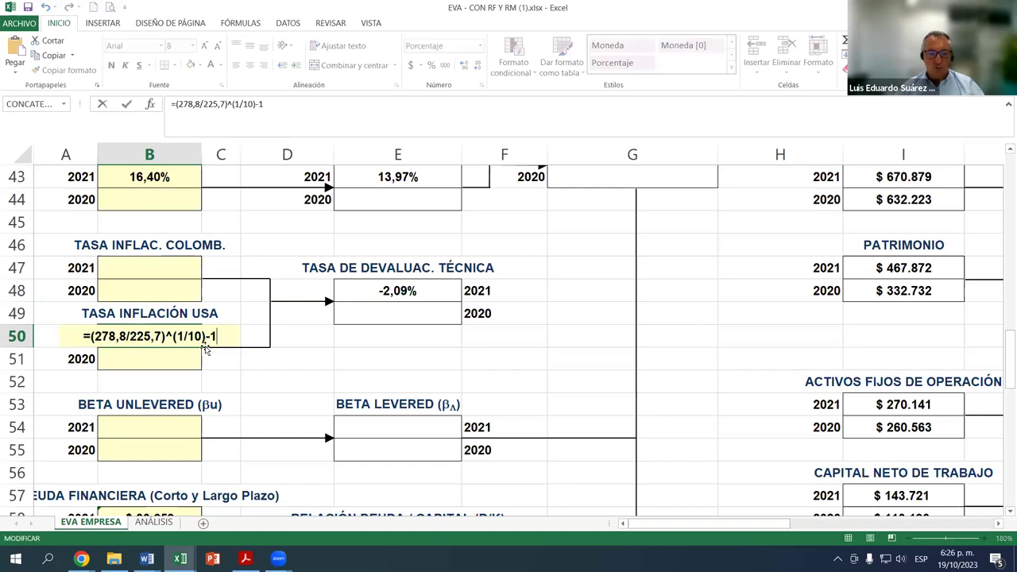
key("ctrl+Return")
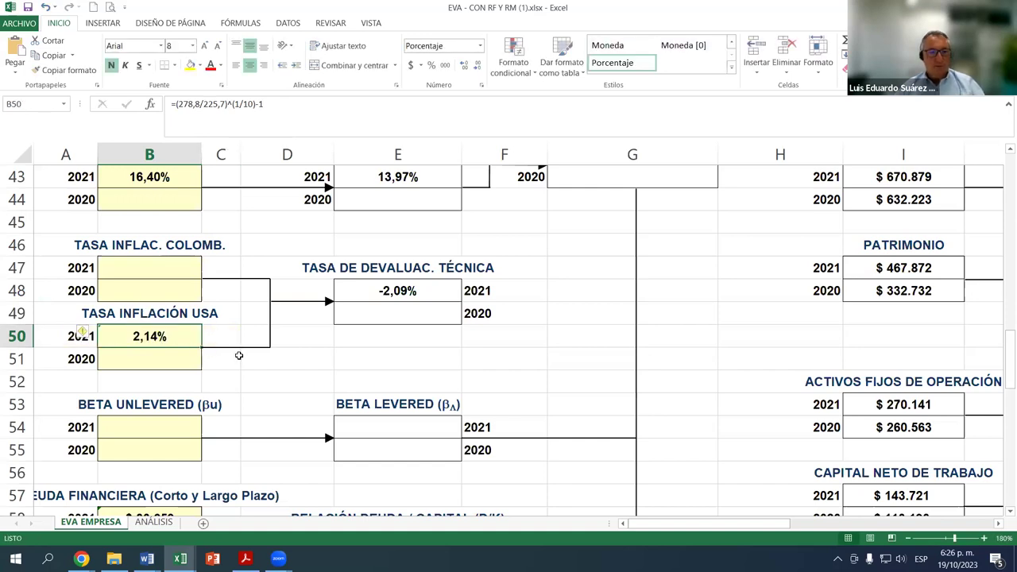
left_click(169, 269)
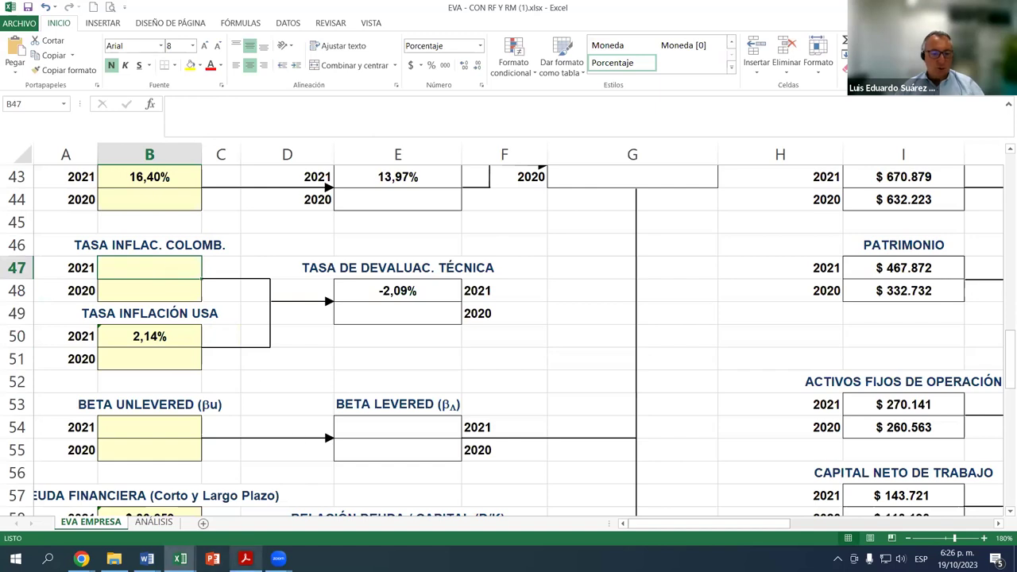
Switch to Chrome and open the IPC – COLOMBIA link from the links PDF, accepting the Banco de la República cookies
left_click(246, 559)
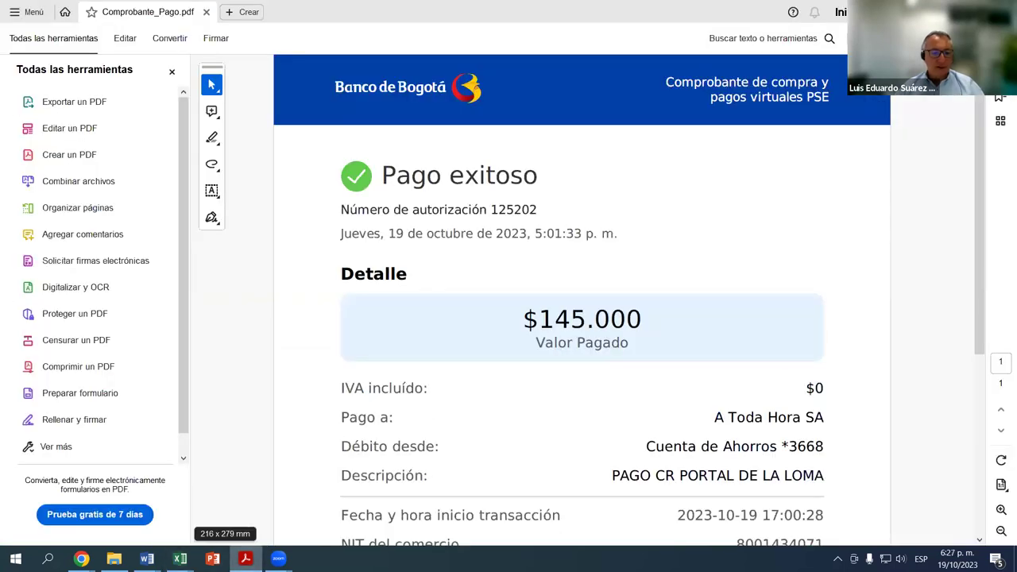
key("alt+Tab")
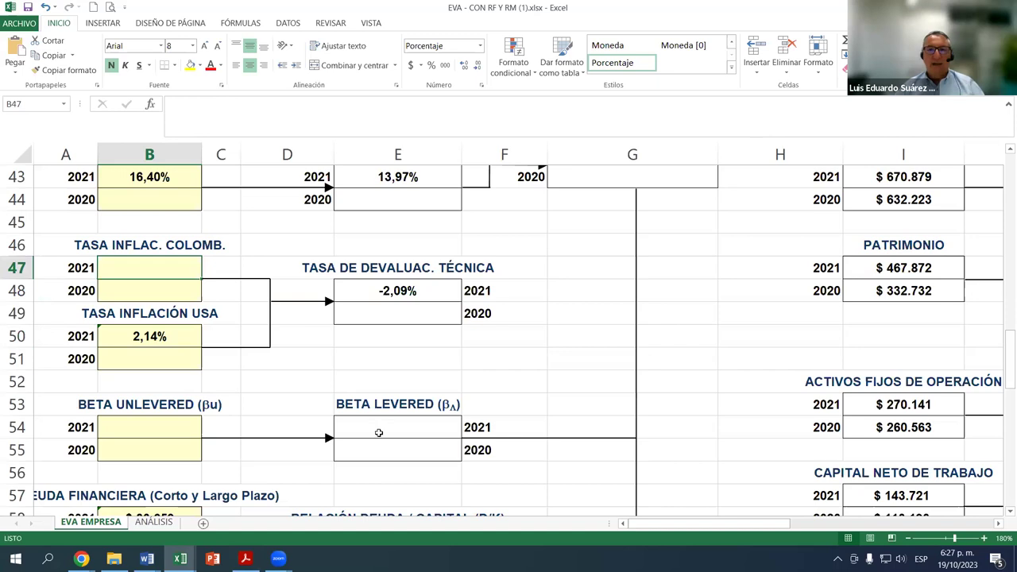
mouse_move(82, 558)
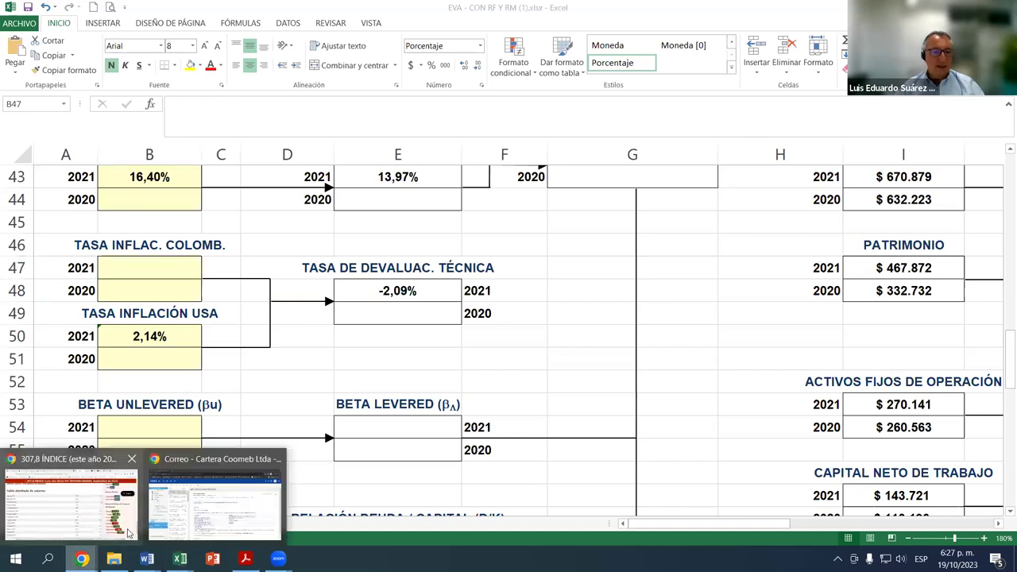
left_click(125, 521)
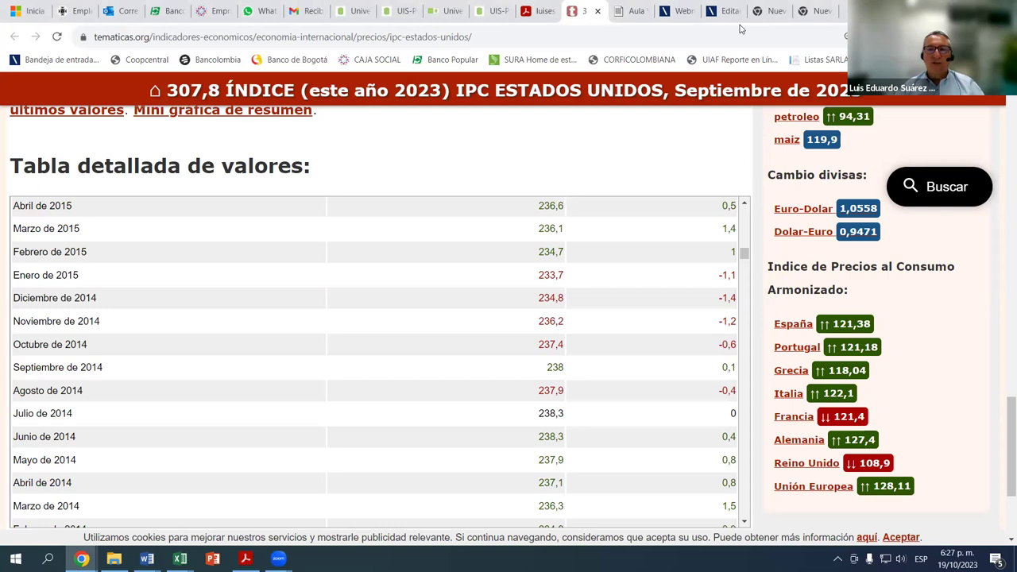
left_click(539, 11)
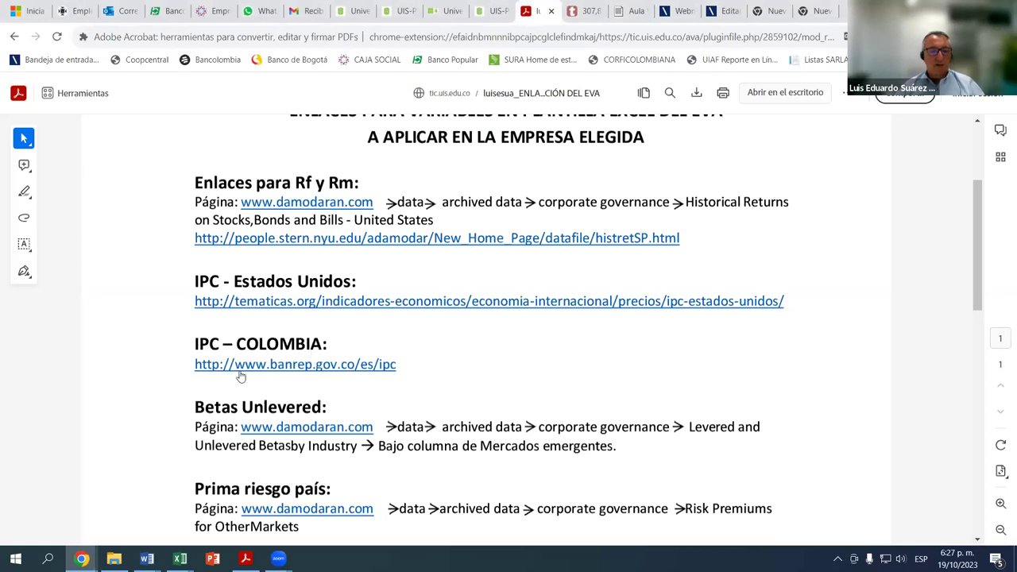
left_click(309, 366)
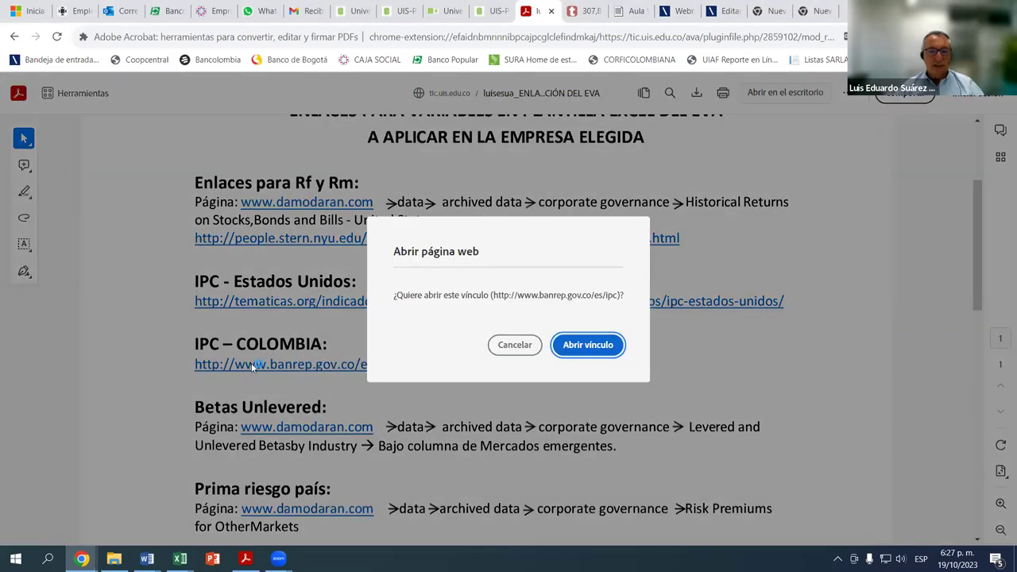
left_click(586, 350)
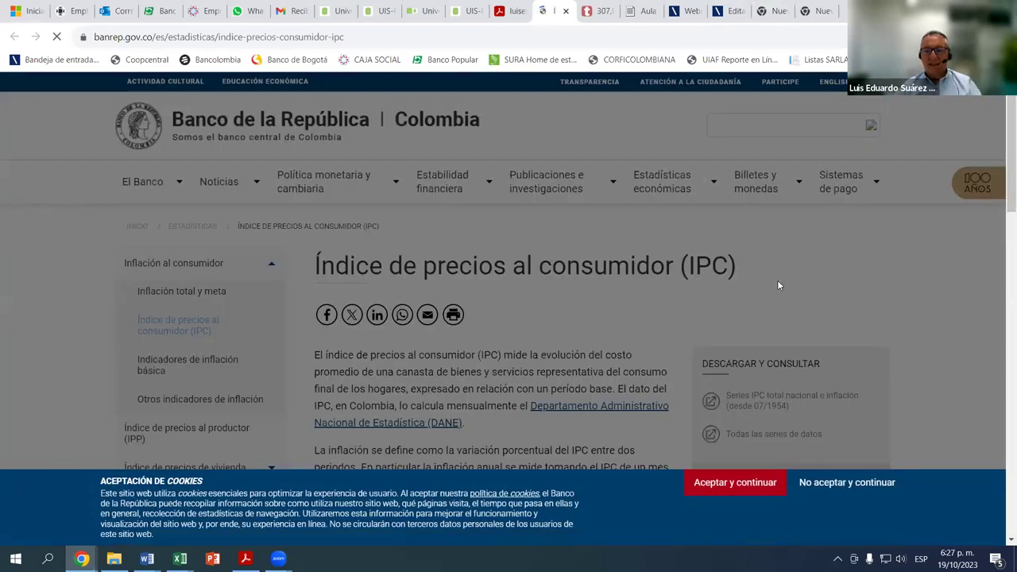
left_click(711, 487)
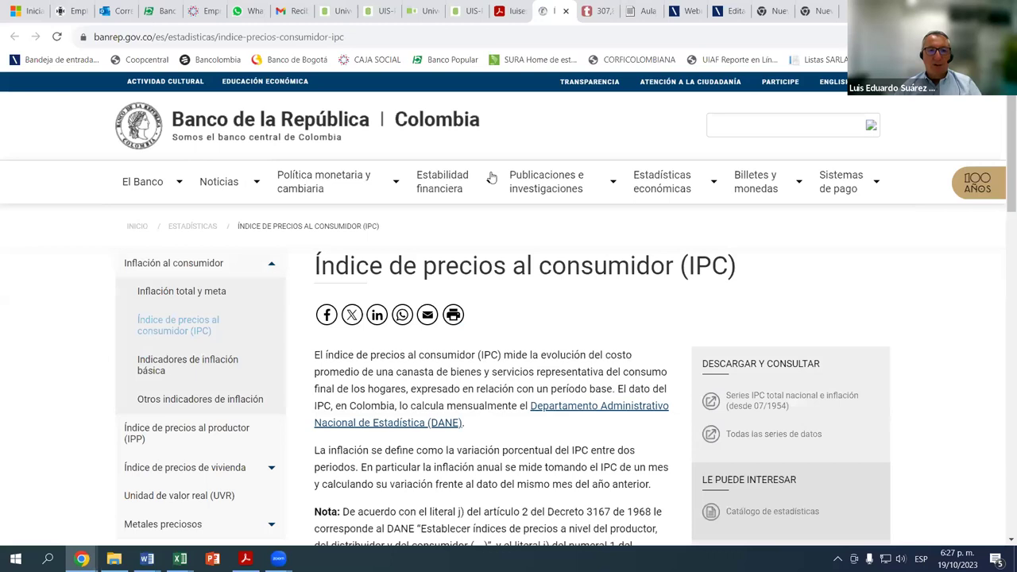
Open all the data series (Todas las series de datos) and export IPC total, Base 2018 (Desde julio de 1954), to Excel
mouse_move(493, 183)
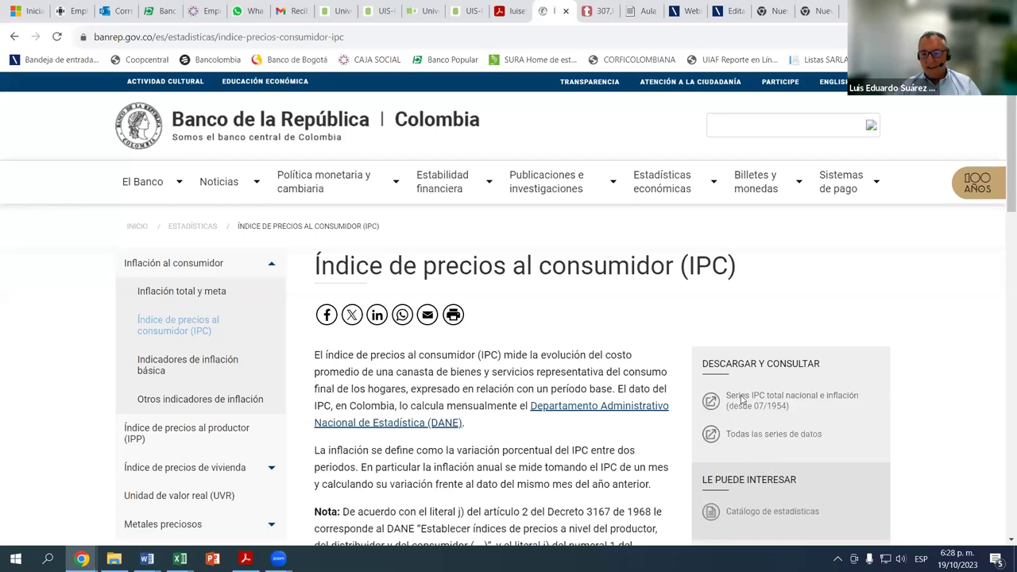
left_click(765, 438)
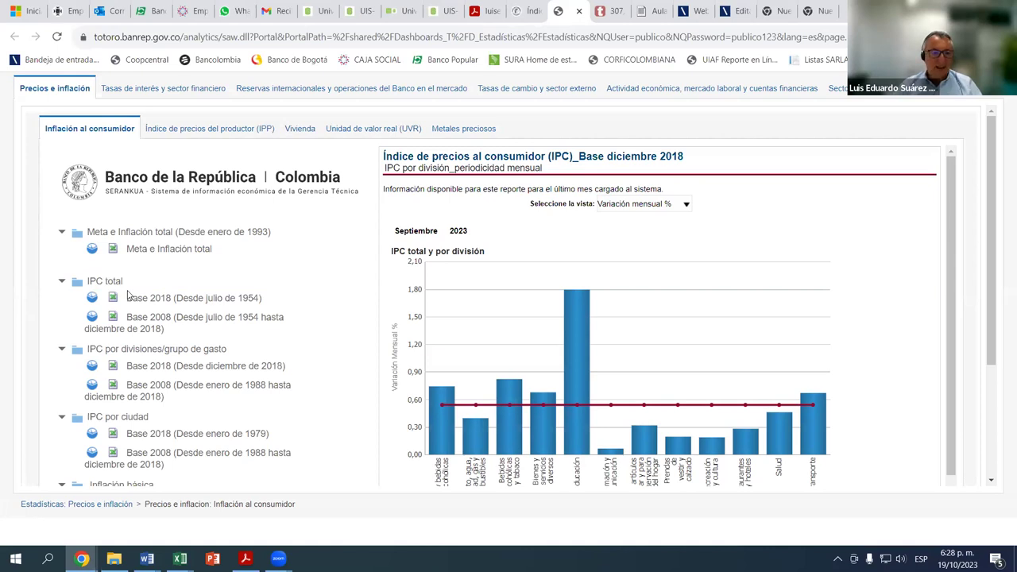
key("ctrl+plus")
key("ctrl+plus")
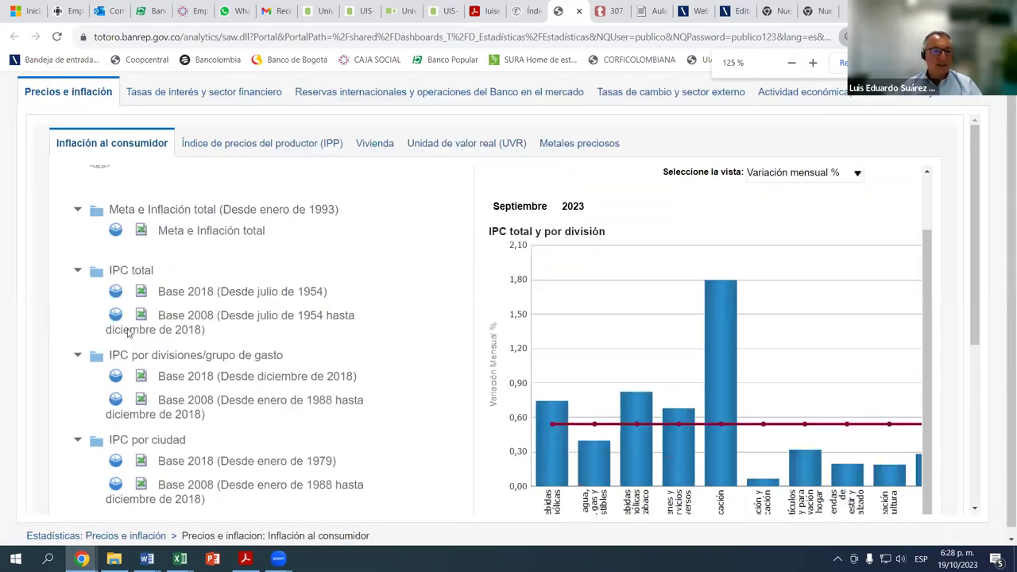
left_click(142, 294)
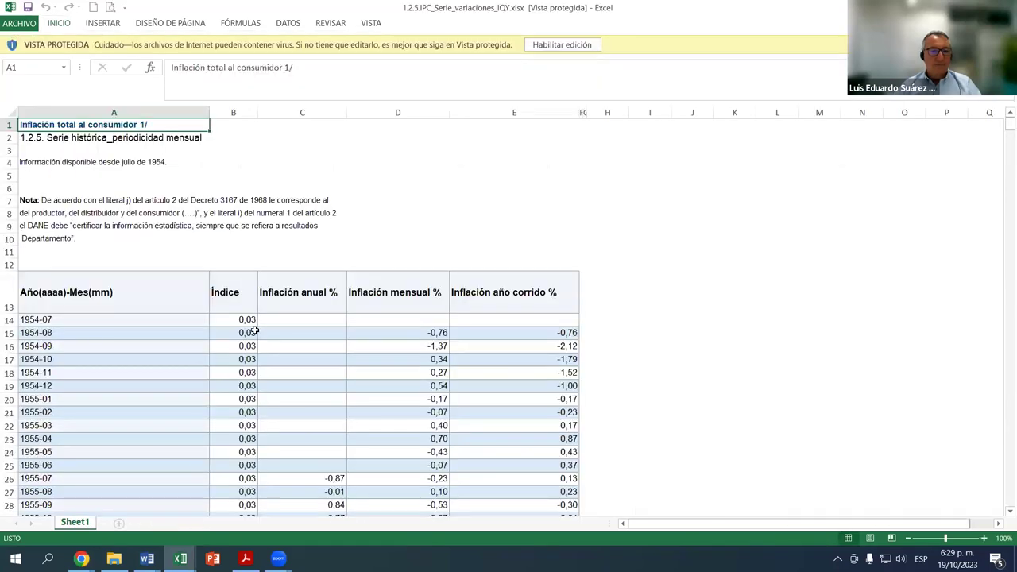
Enable editing of the exported IPC workbook and narrow the Año(aaaa)-Mes(mm) column A
scroll(198, 139, "down", 1)
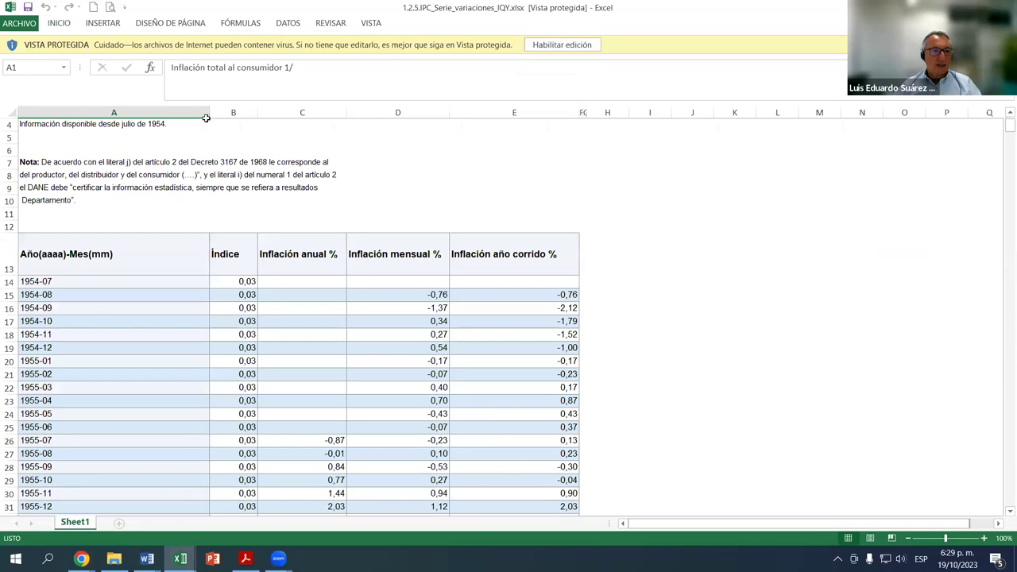
left_click_drag(208, 115, 77, 135)
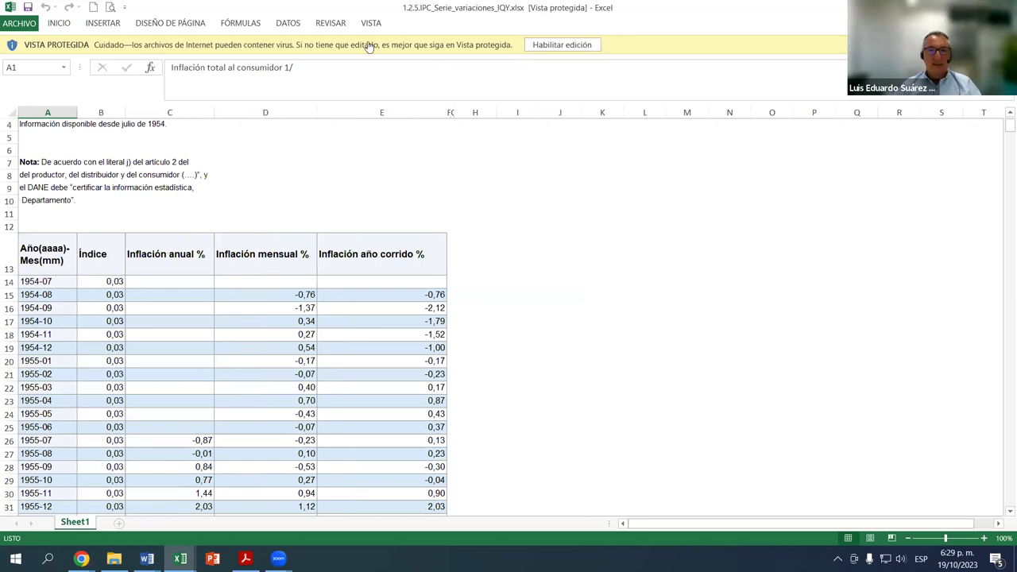
left_click(571, 44)
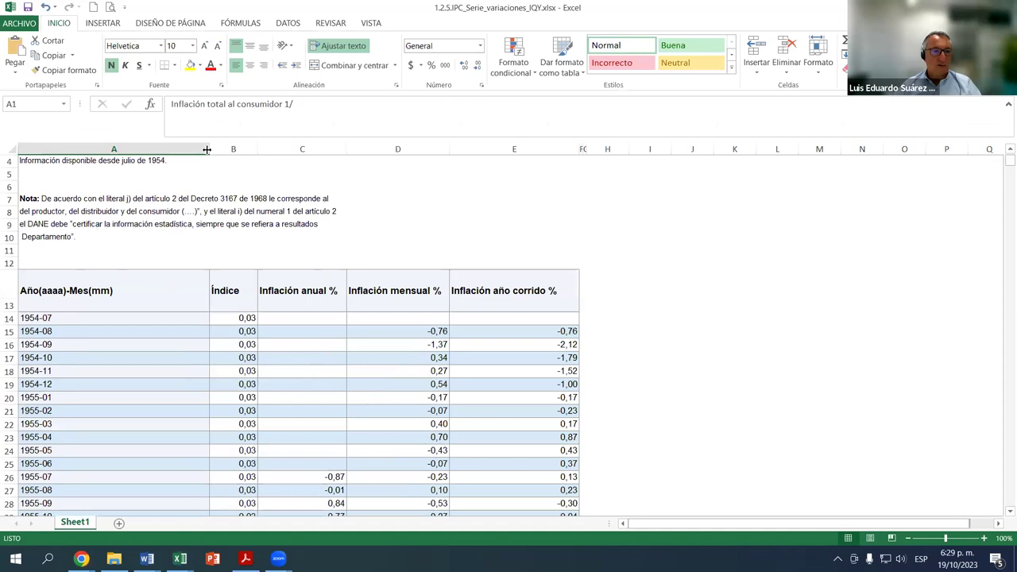
left_click_drag(209, 150, 90, 184)
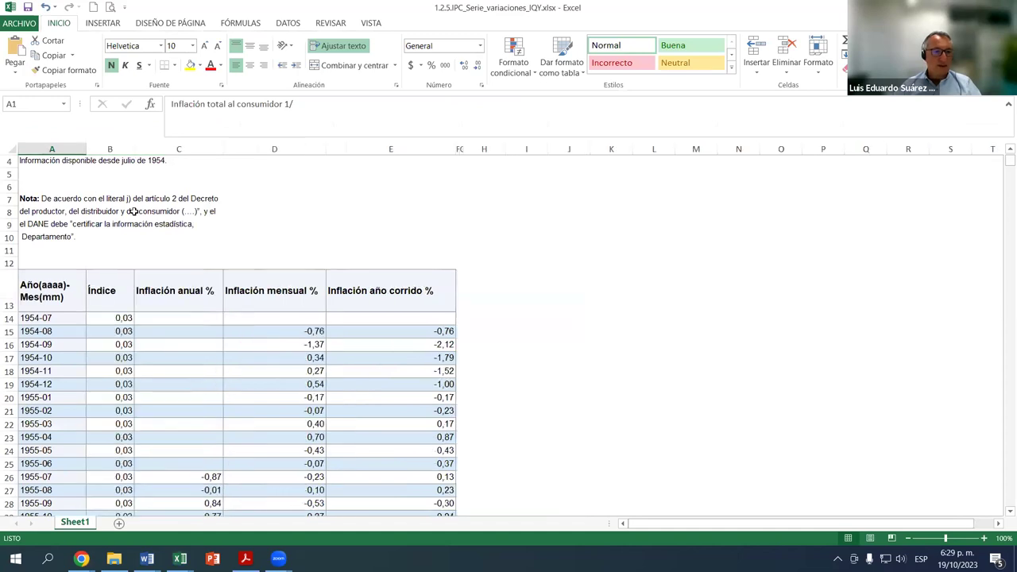
Freeze the panes at B14 so the row 13 headers and the date column stay fixed
scroll(135, 278, "down", 2)
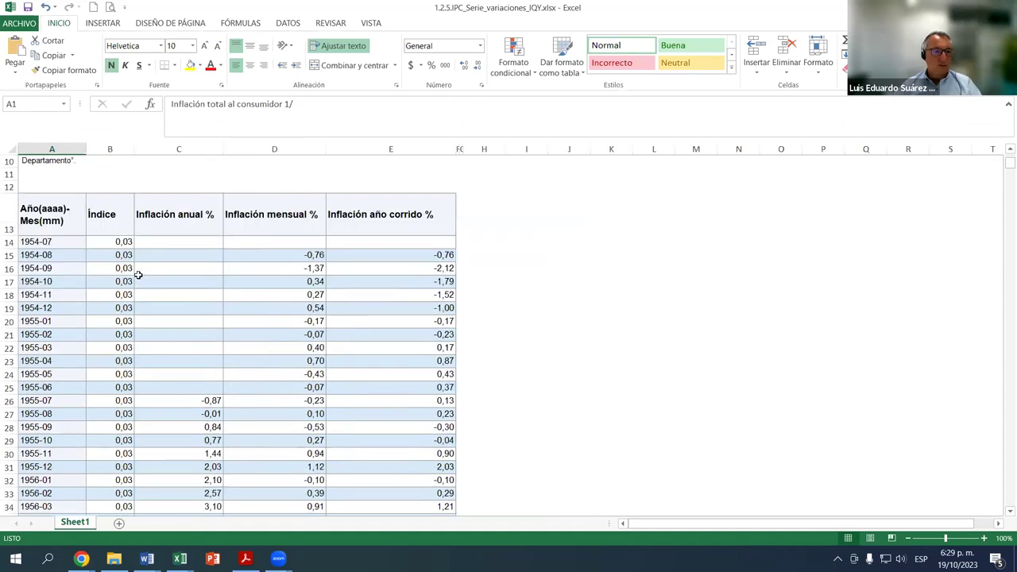
scroll(135, 274, "down", 1)
left_click(115, 206)
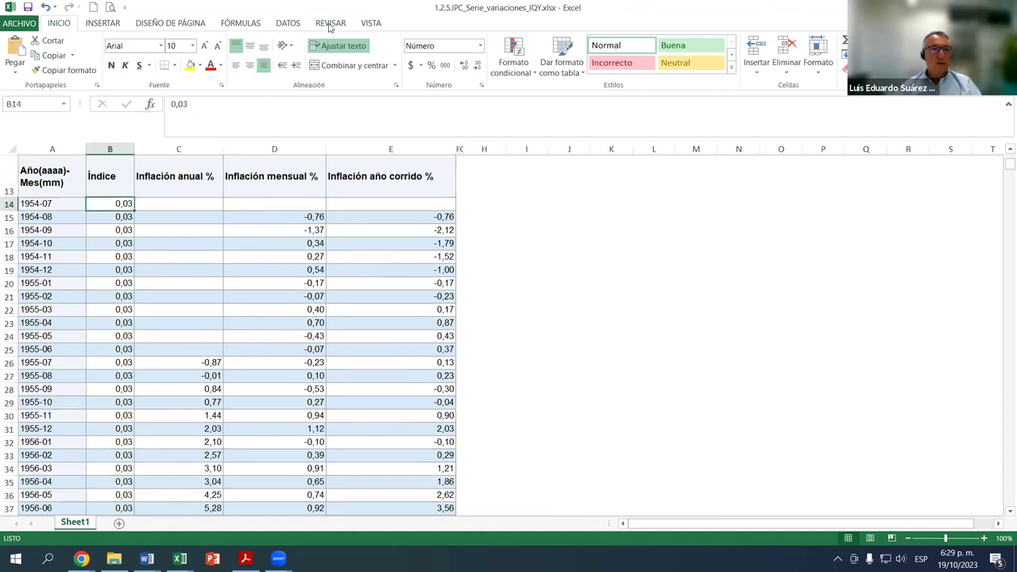
left_click(370, 24)
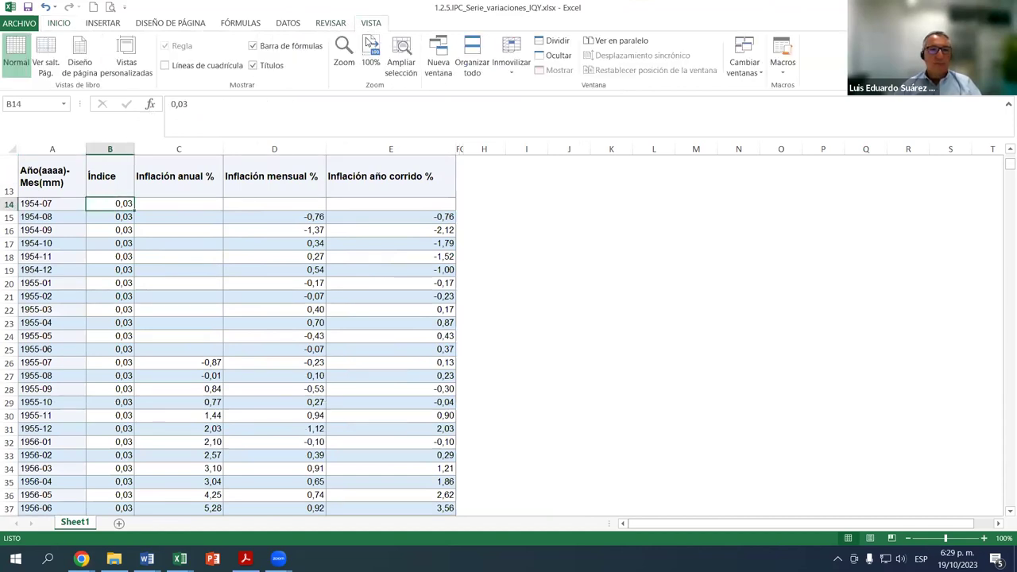
left_click(511, 62)
left_click(534, 101)
Find the 2021-12 row near the end of the IPC series and check its date and Índice value
left_click(115, 246)
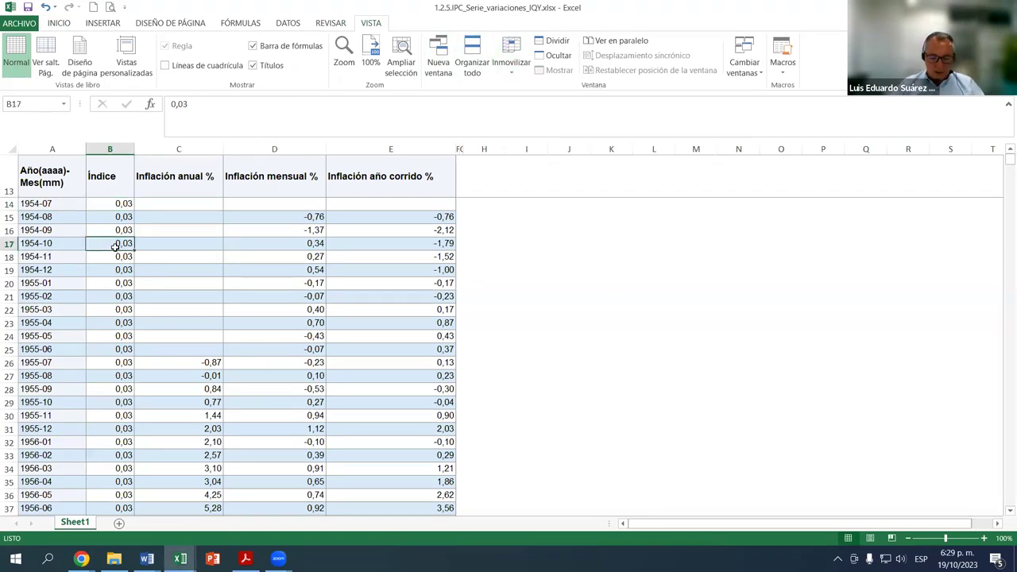
key("ctrl+End")
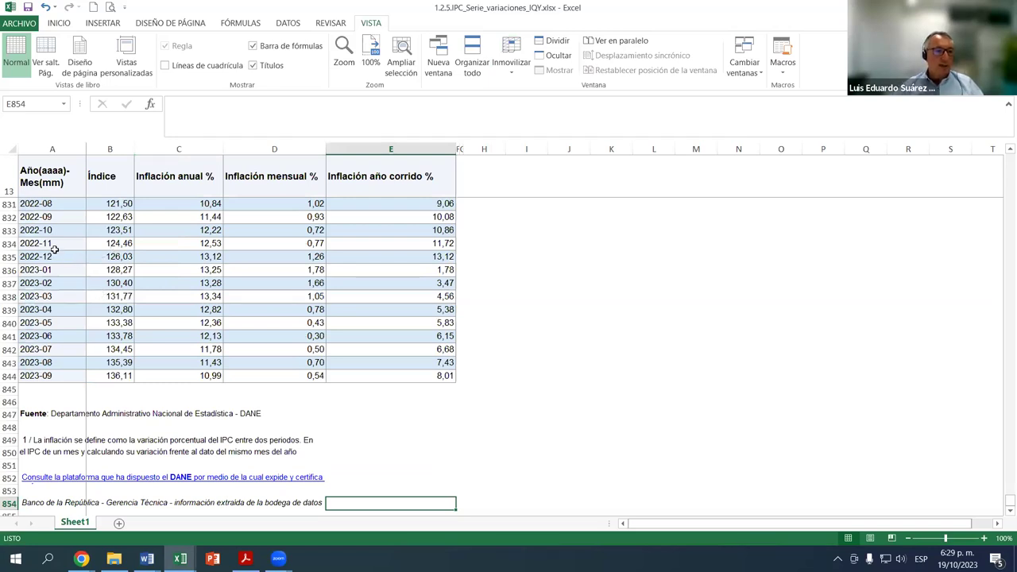
scroll(53, 250, "up", 4)
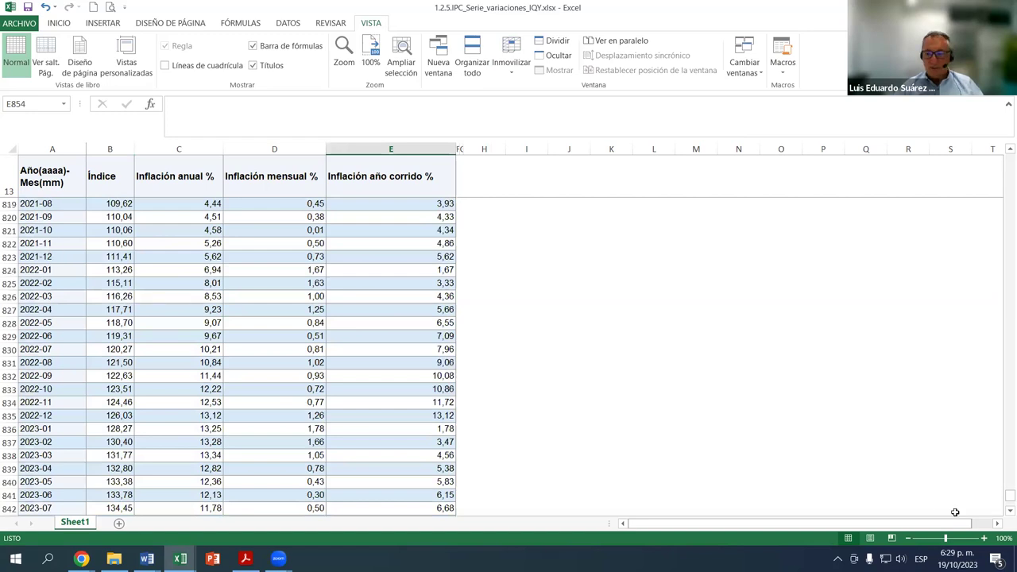
left_click(985, 539)
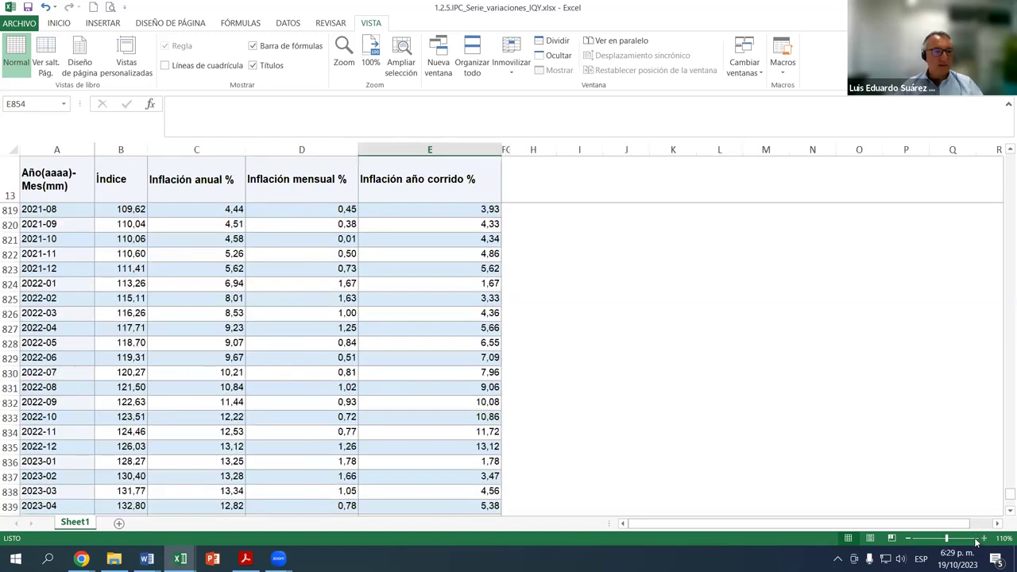
left_click(976, 539)
left_click(908, 538)
left_click(908, 538)
left_click(906, 538)
left_click(905, 538)
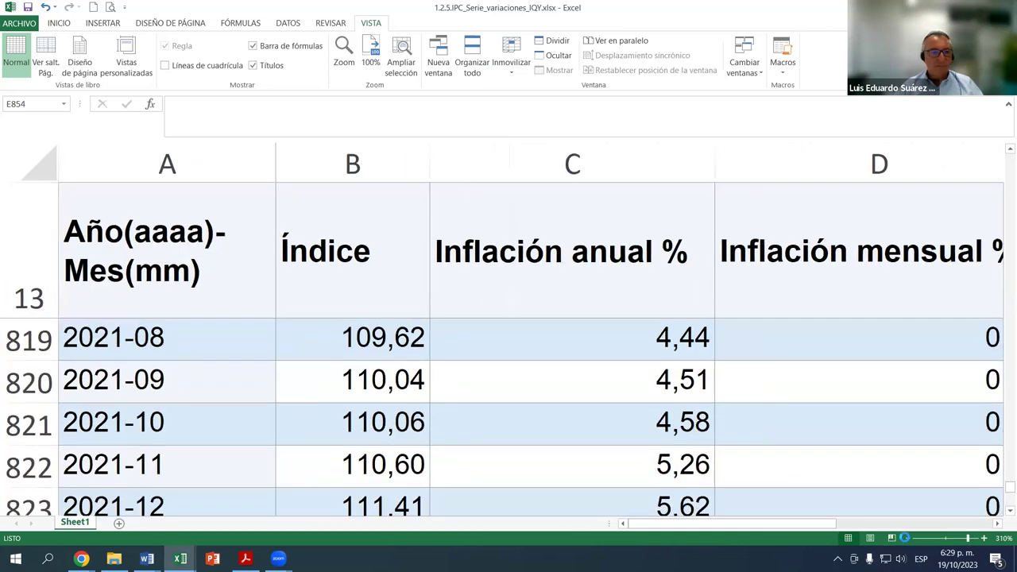
left_click(905, 538)
left_click(906, 538)
left_click(905, 538)
left_click(906, 538)
left_click(905, 538)
left_click(905, 538)
left_click(905, 538)
left_click(905, 538)
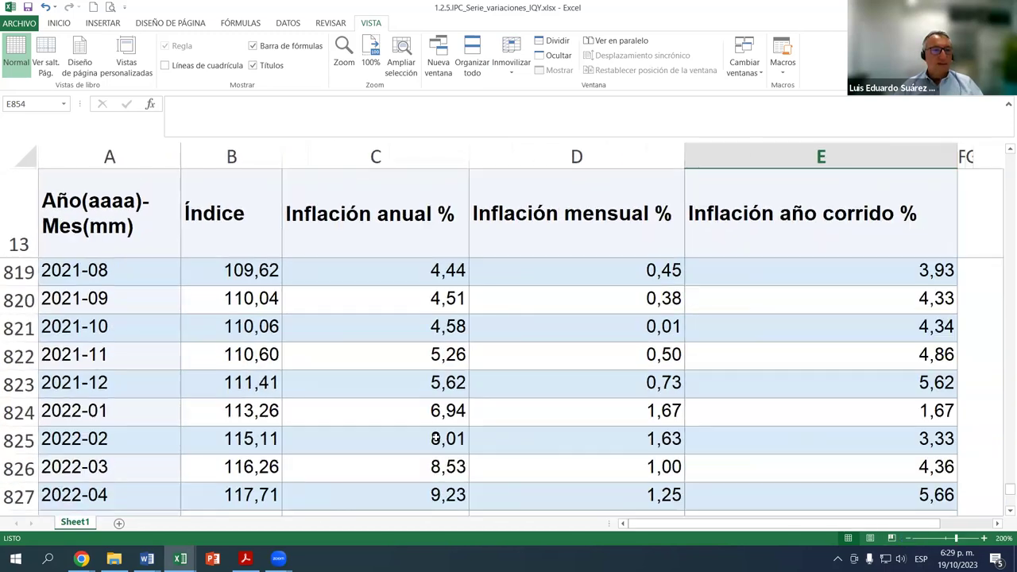
left_click(906, 538)
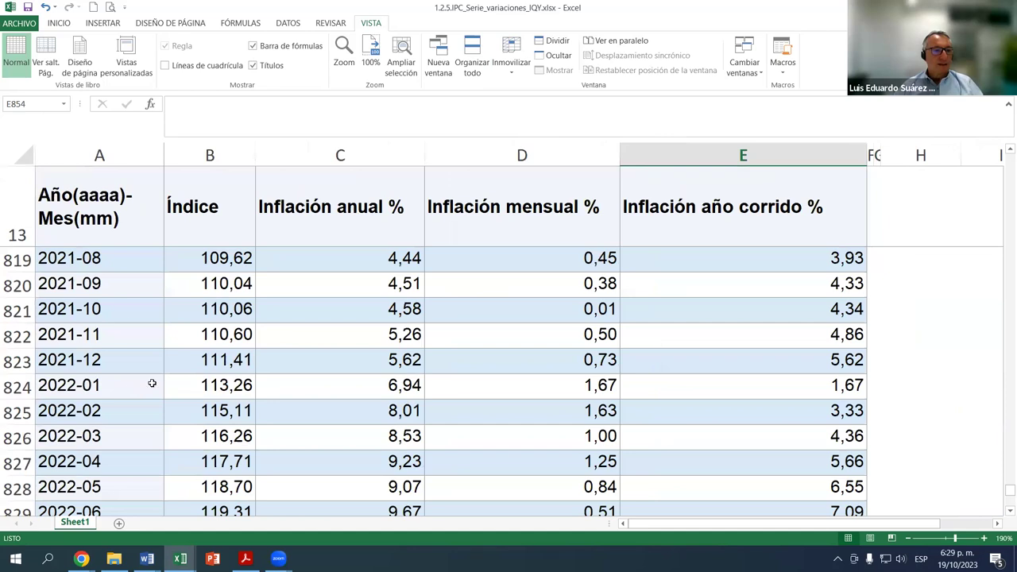
left_click(60, 362)
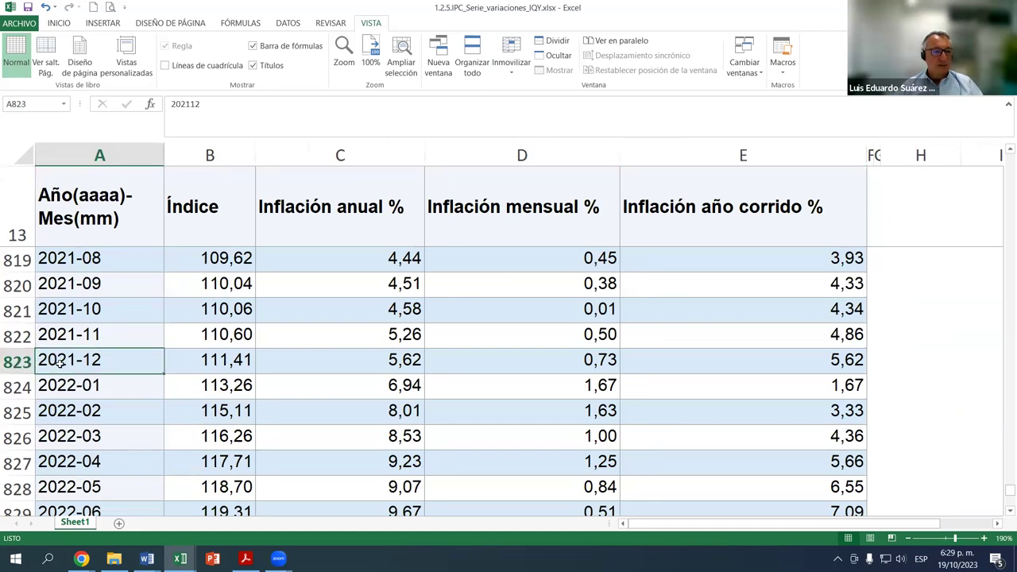
left_click(237, 362)
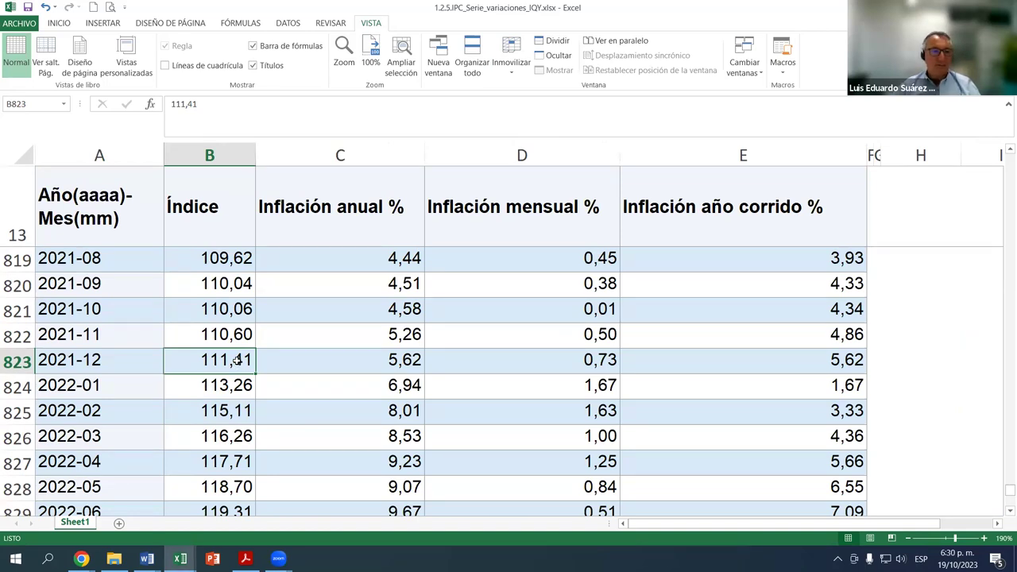
left_click(81, 362)
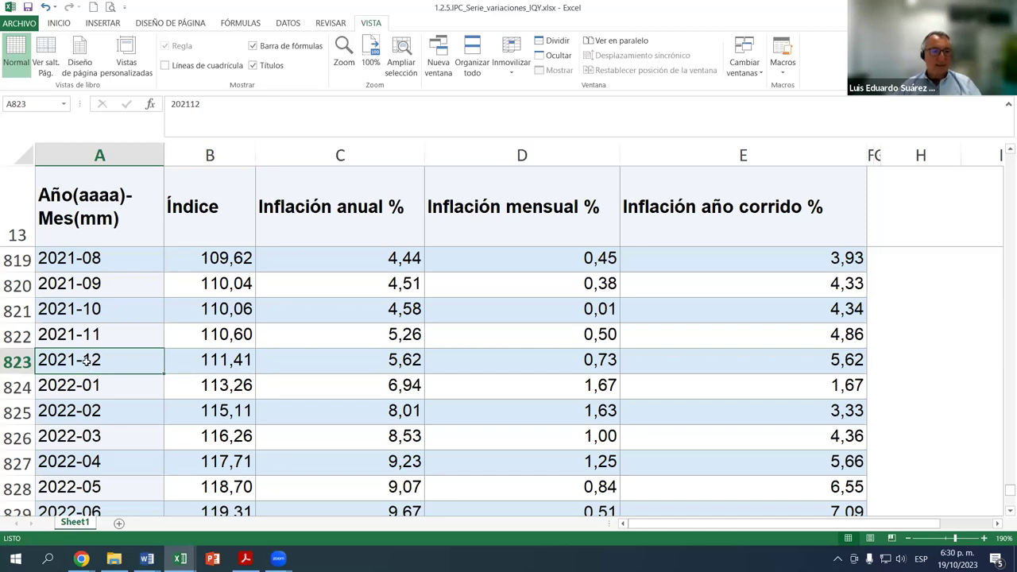
Locate the 2011-12 row ten years earlier and select its date and Índice cells A703:B703
scroll(86, 360, "up", 14)
scroll(87, 360, "up", 13)
scroll(88, 360, "up", 12)
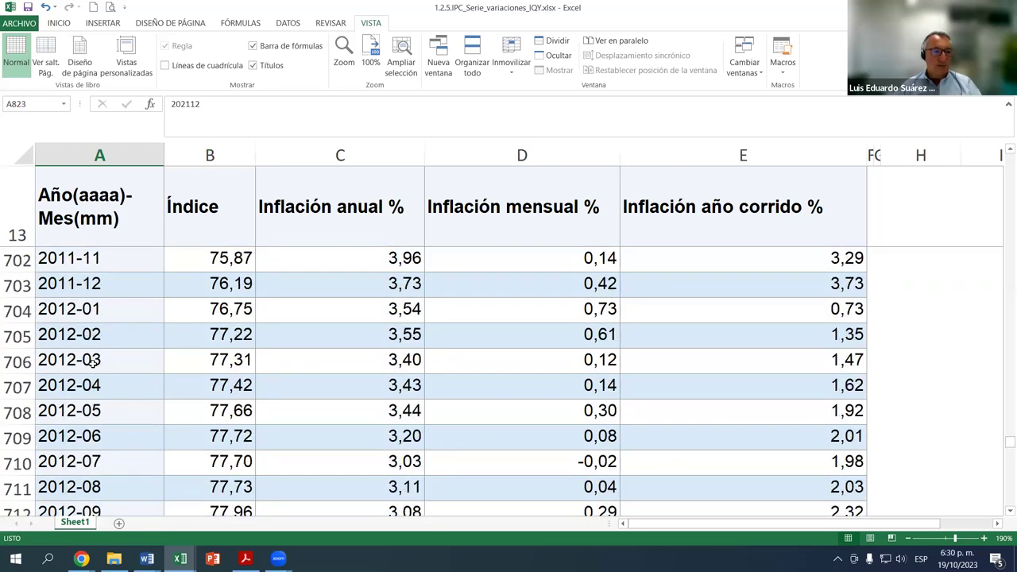
left_click_drag(68, 287, 240, 288)
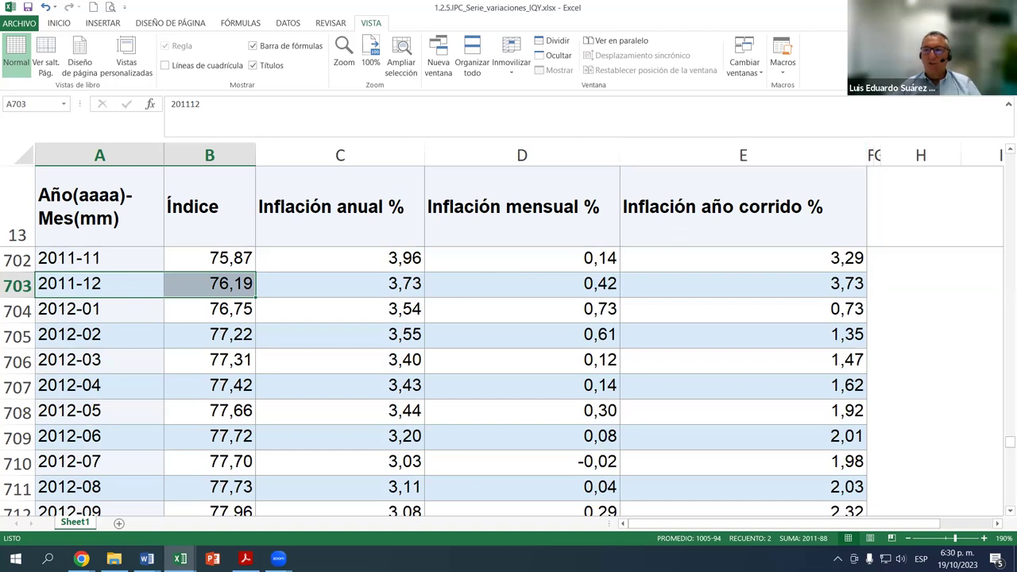
Switch to the EVA workbook and enter the 2021 TASA INFLAC. COLOMB. formula =(111,41/76,19)^(1/10)-1 in B47
key("alt+Tab")
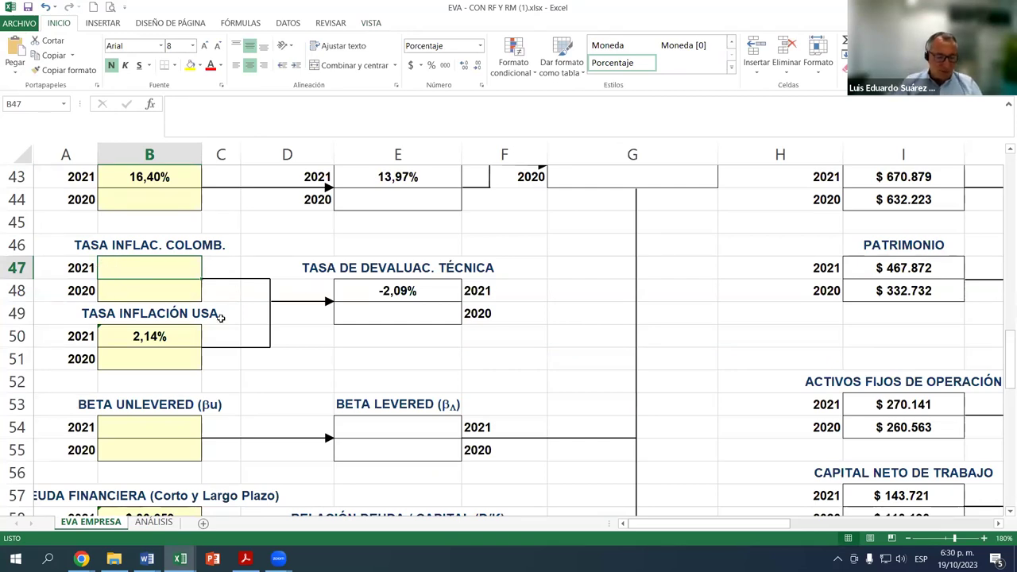
type("=")
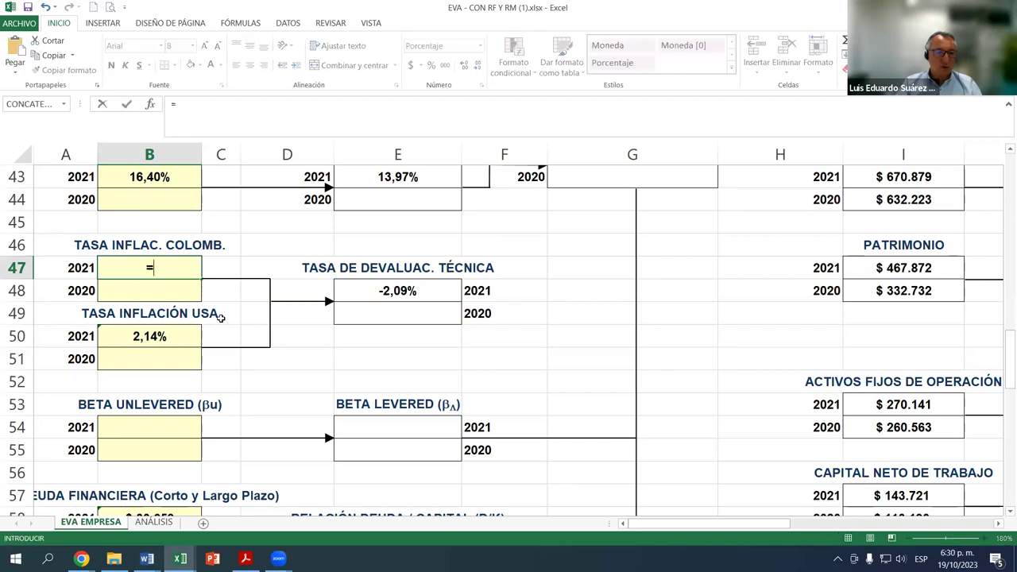
type("(")
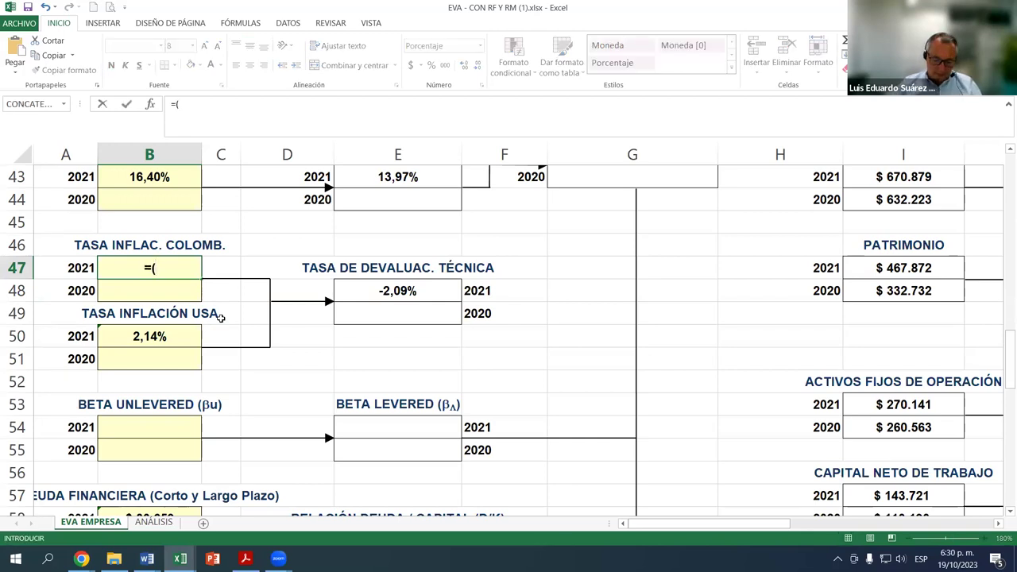
type("11")
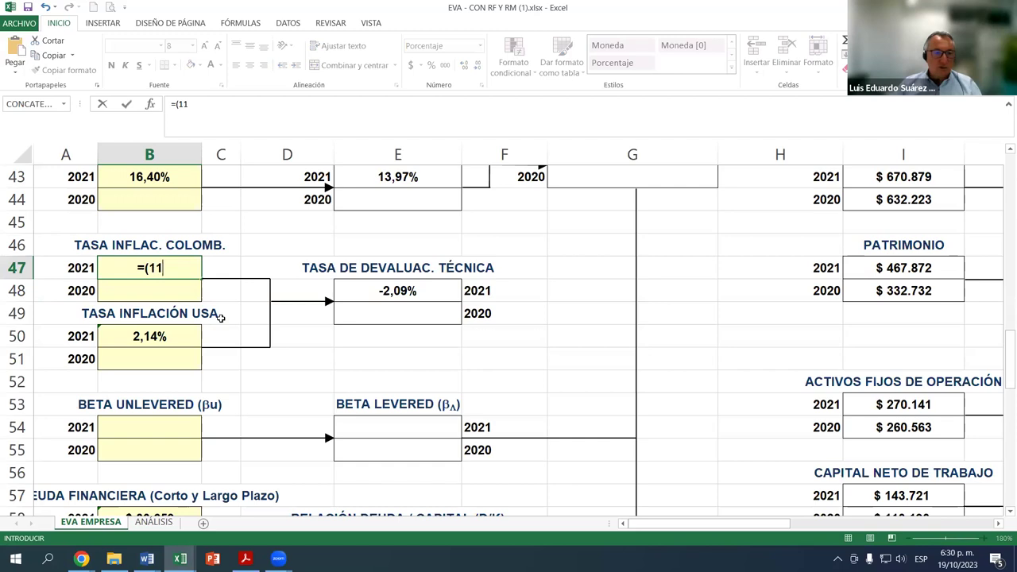
type("1,4")
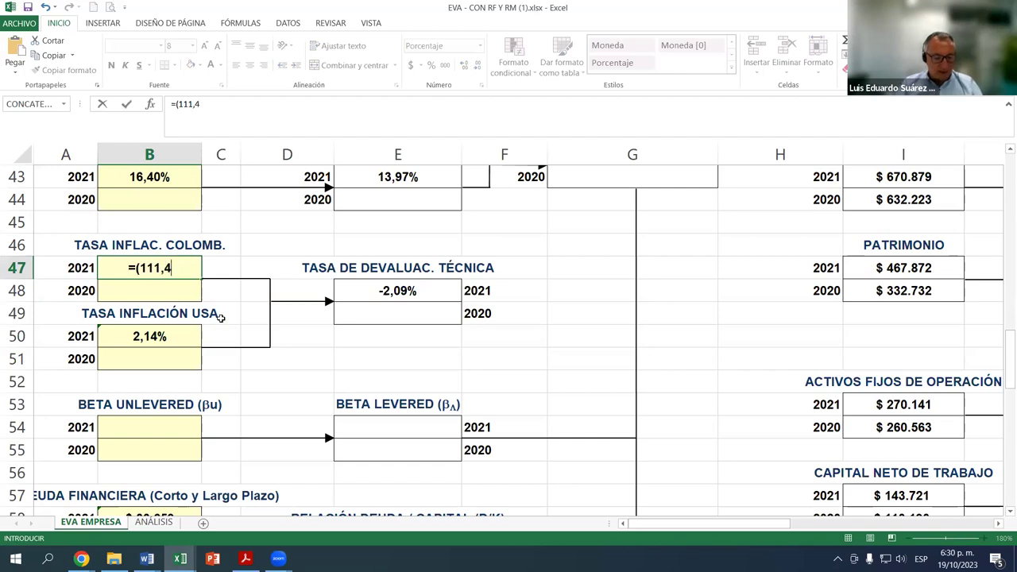
type("1/")
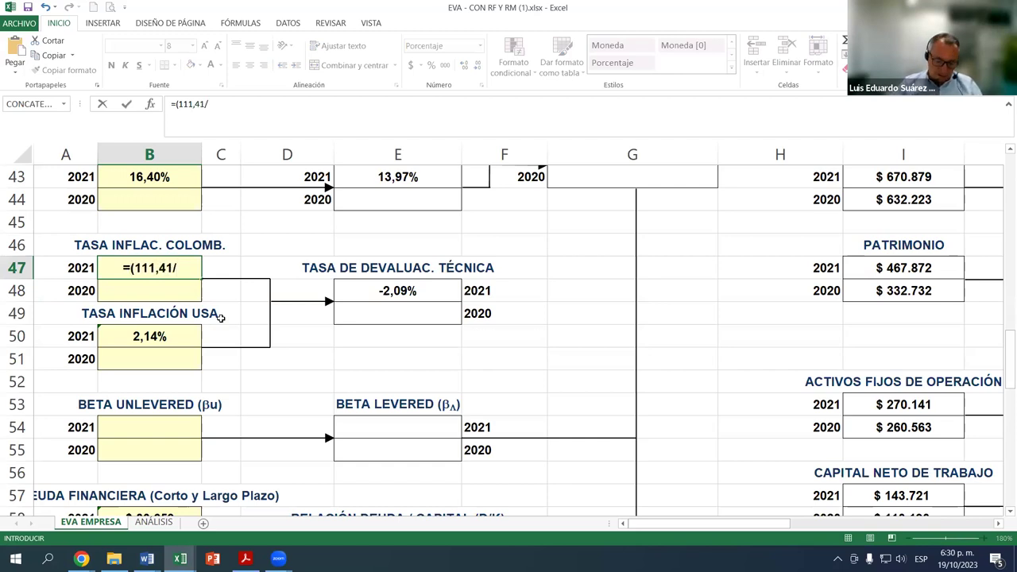
type("76")
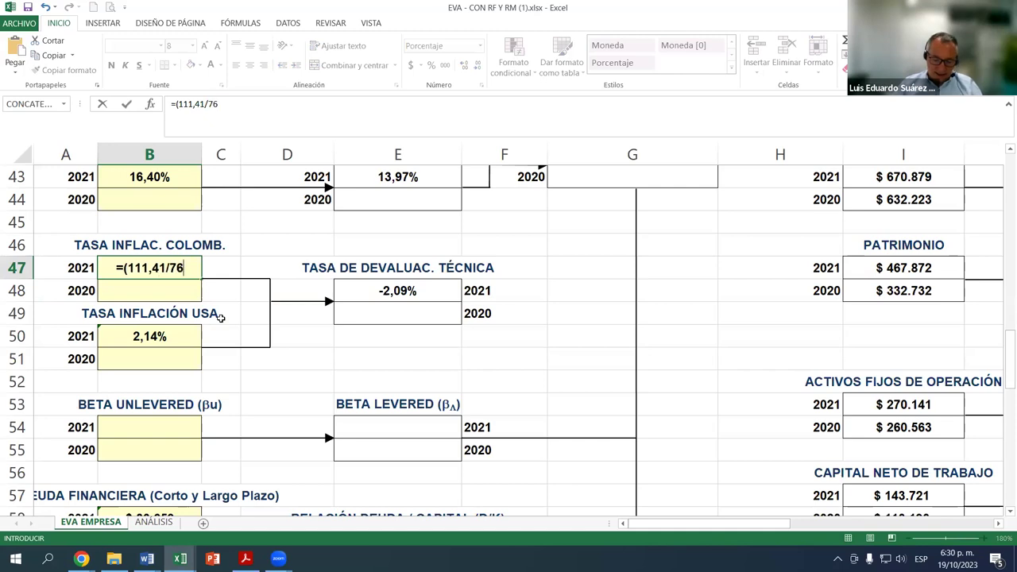
type(",19")
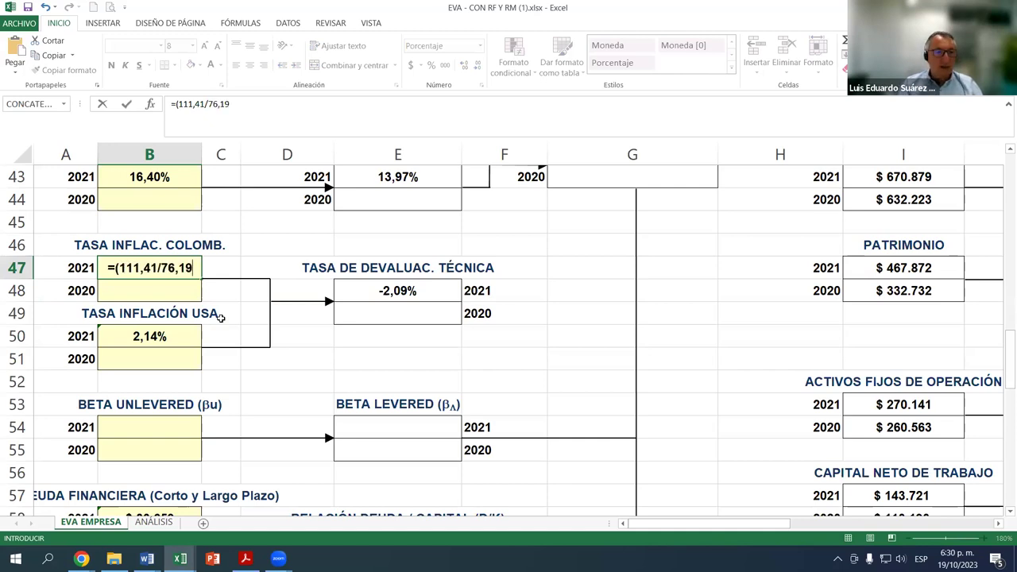
type(")")
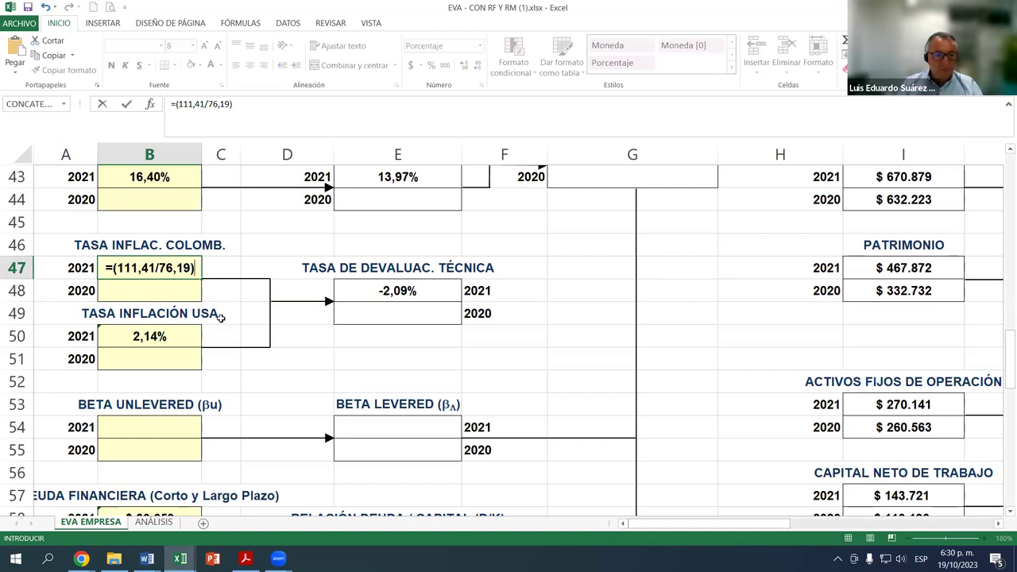
type("^")
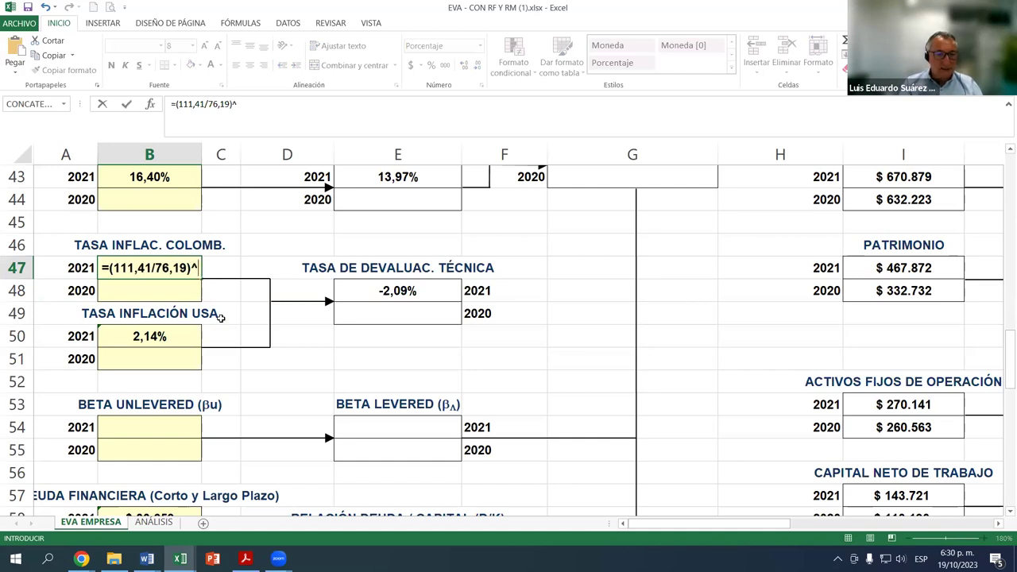
type("(1")
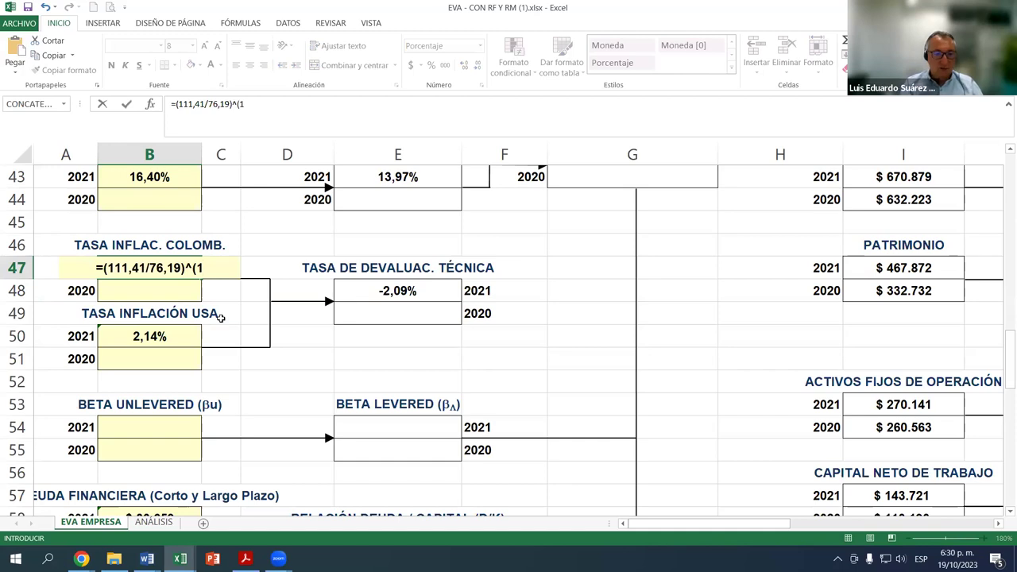
type("/10")
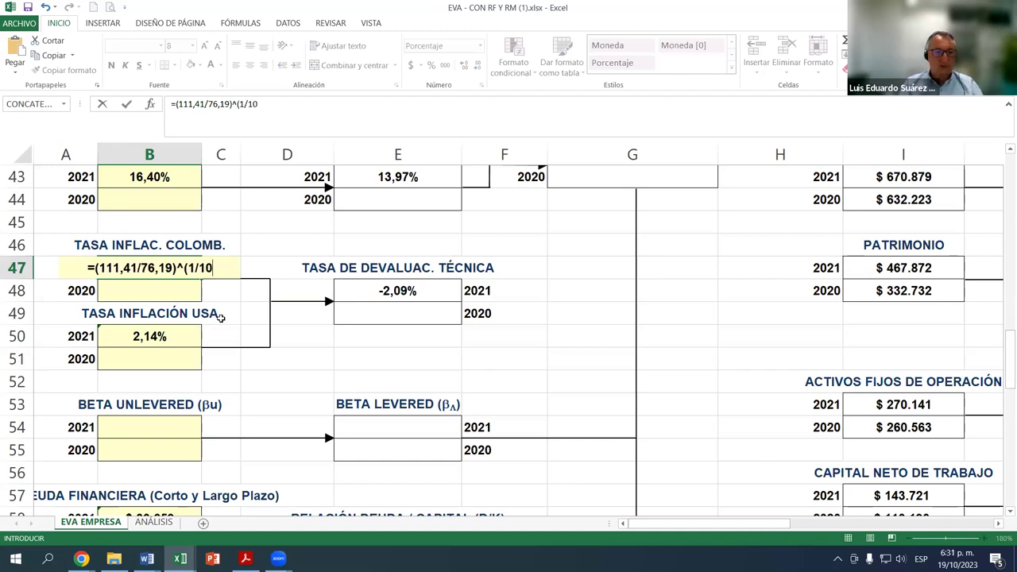
type(")")
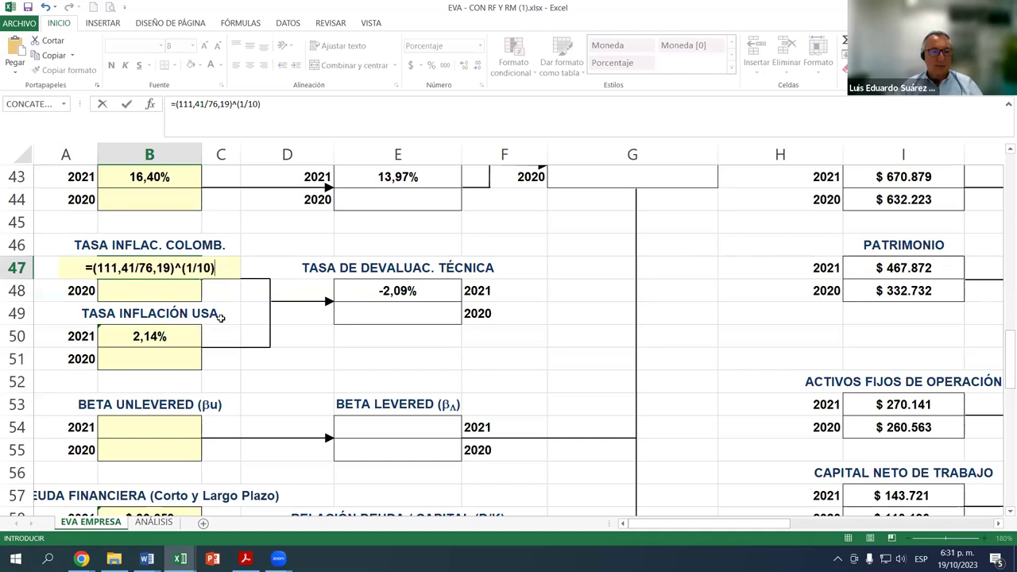
type("-1")
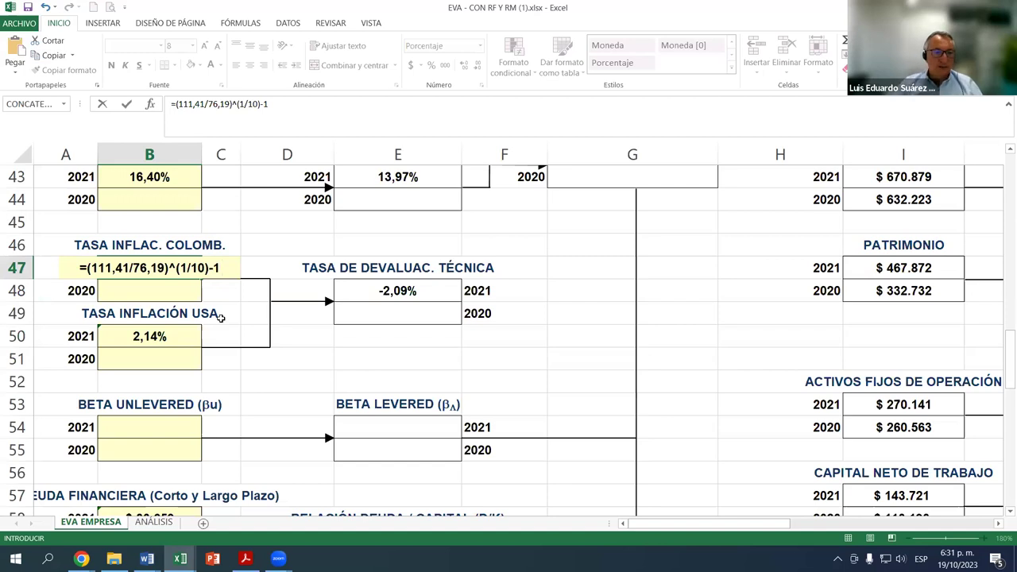
key("Return")
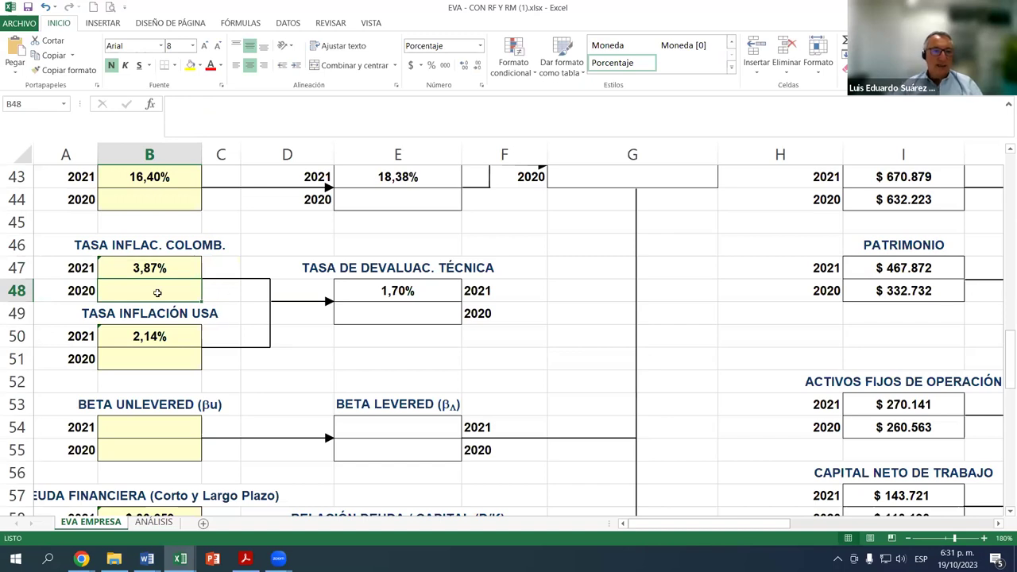
Review the 2021 inflation formulas for Colombia in B47 and the USA in B50, along with their year labels
left_click(154, 267)
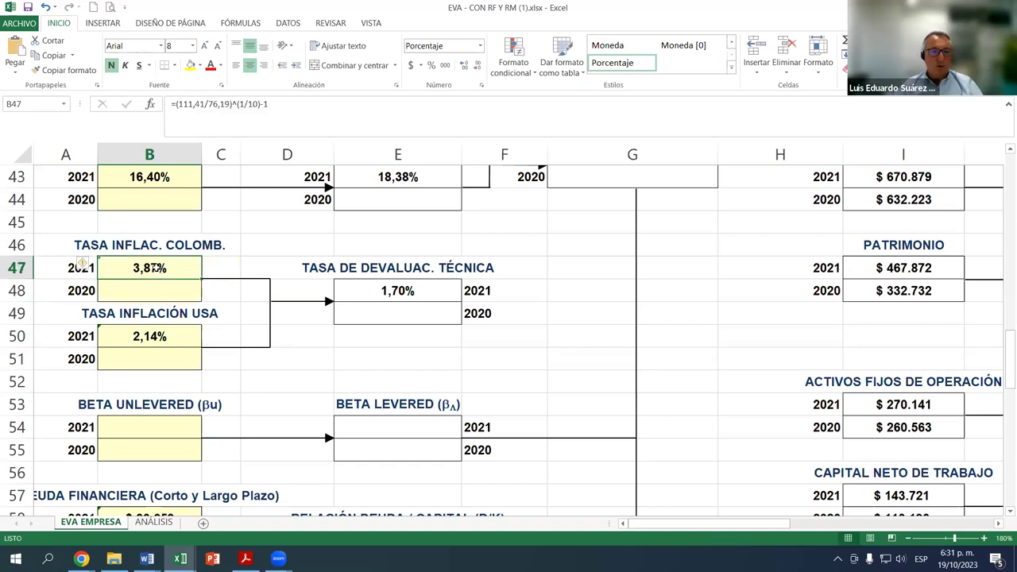
left_click(80, 271)
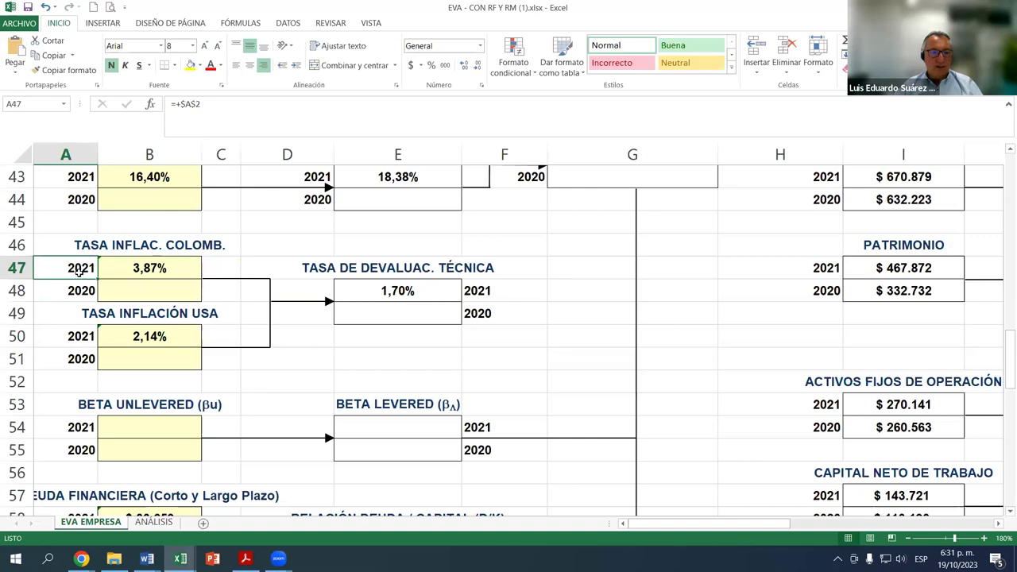
left_click(145, 272)
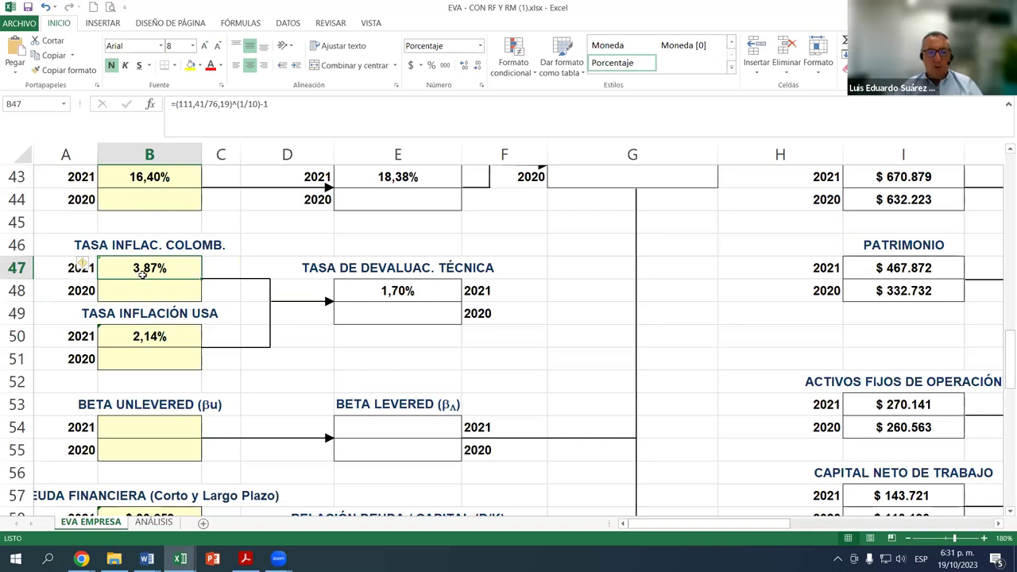
left_click(142, 335)
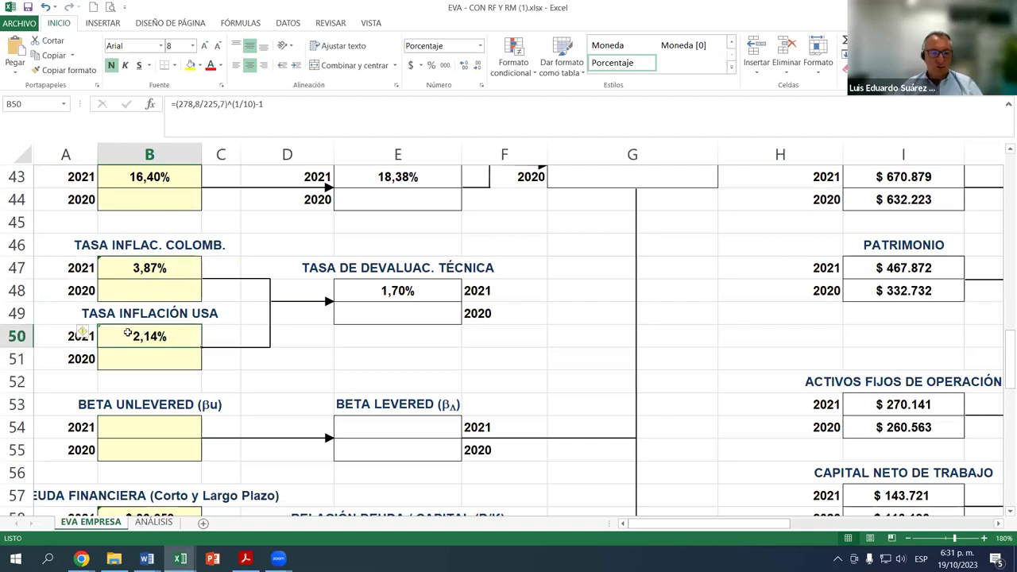
left_click(73, 335)
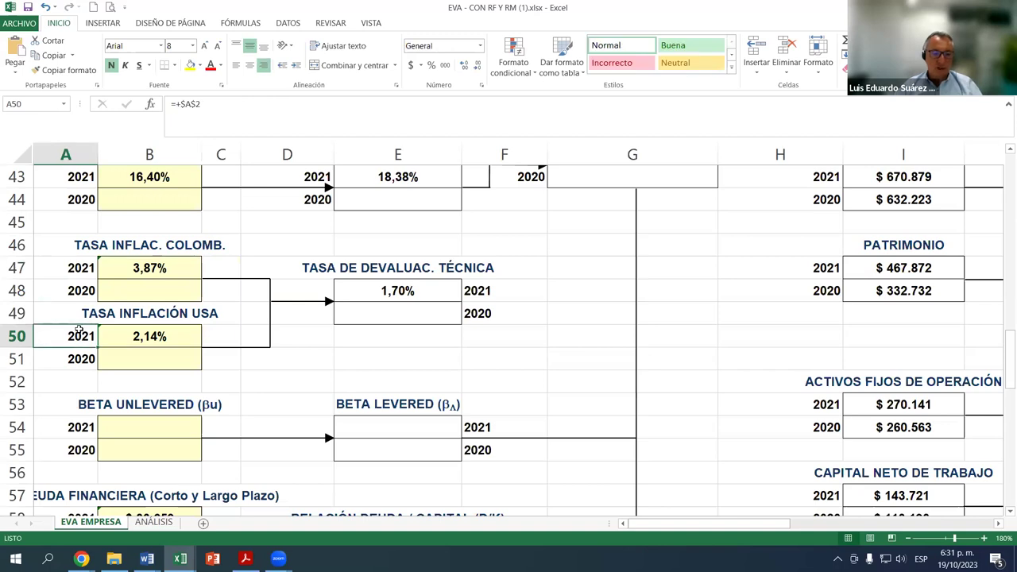
left_click(131, 337)
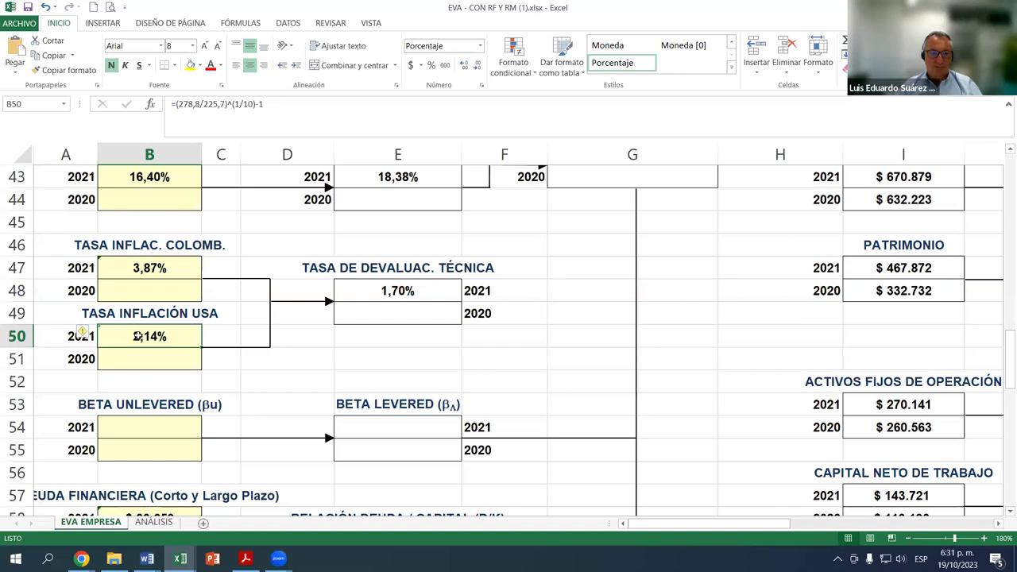
Select the 2021 BETA UNLEVERED (βu) input cell B54
scroll(179, 337, "down", 1)
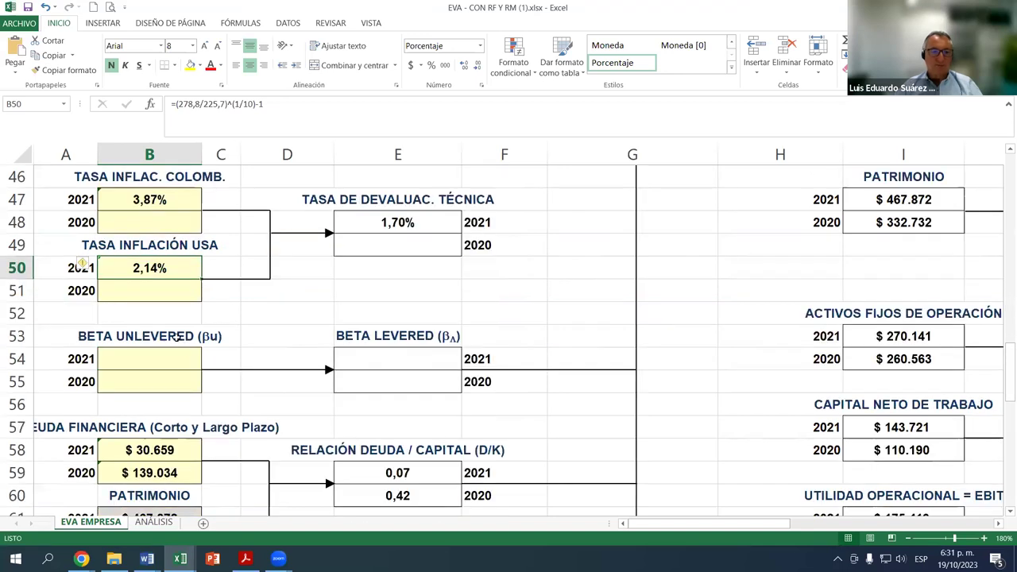
scroll(155, 367, "down", 2)
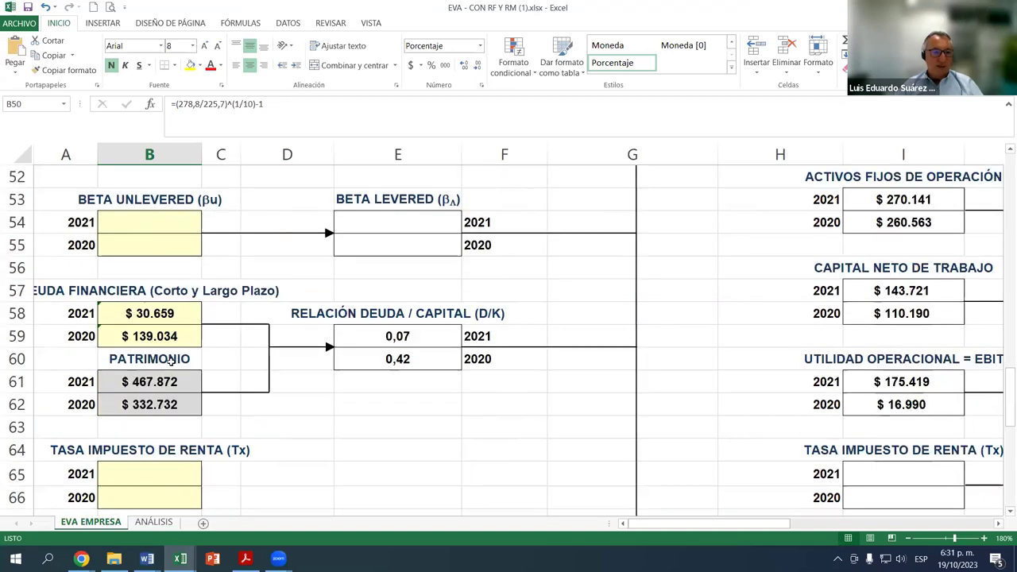
scroll(169, 363, "down", 1)
scroll(173, 366, "up", 2)
scroll(182, 366, "down", 1)
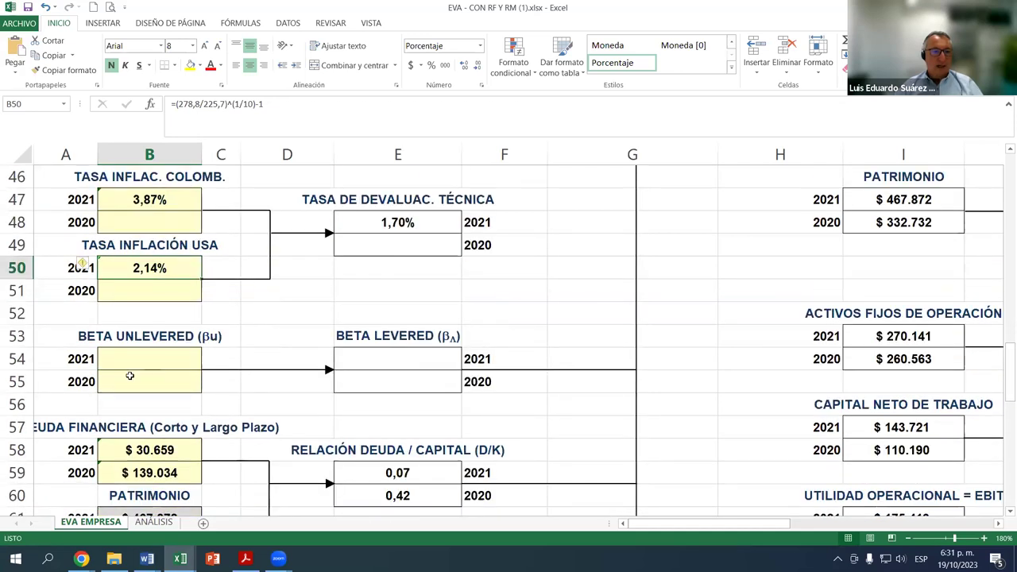
left_click(137, 355)
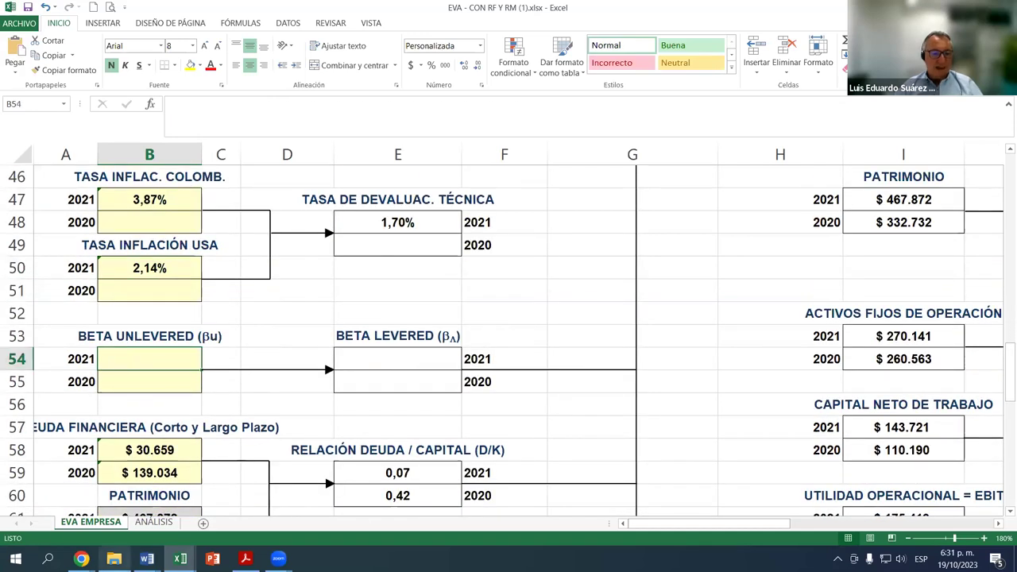
Switch to Chrome, close the Banrep statistics dashboard and tematicas.org US IPC pages, and return to the Banrep IPC page
left_click(81, 559)
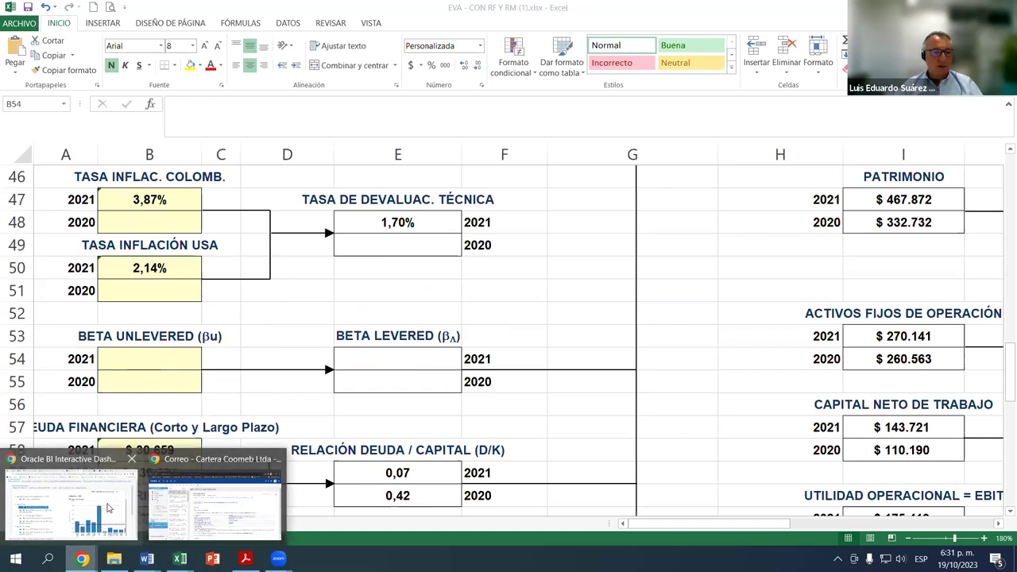
left_click(120, 501)
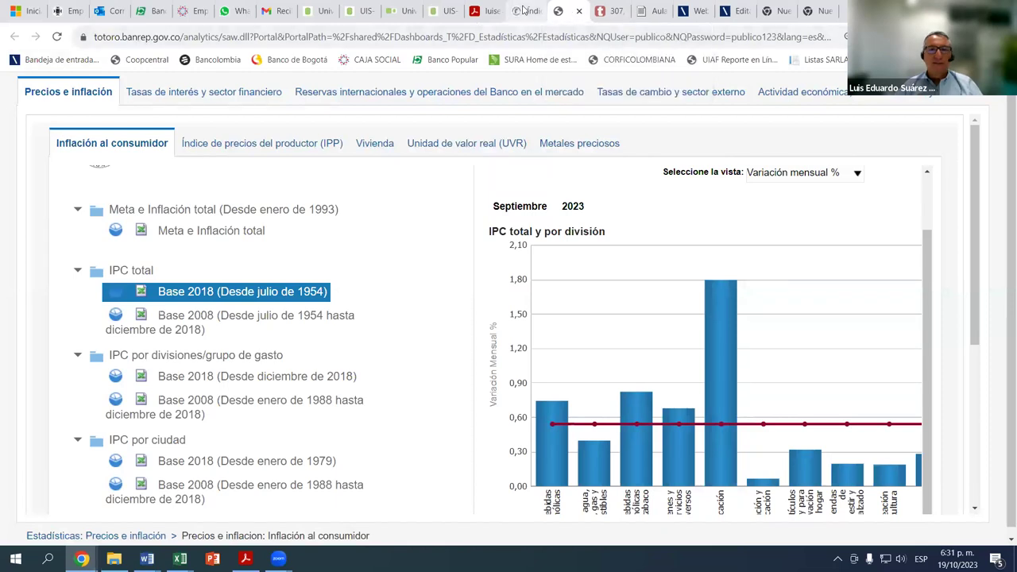
left_click(580, 11)
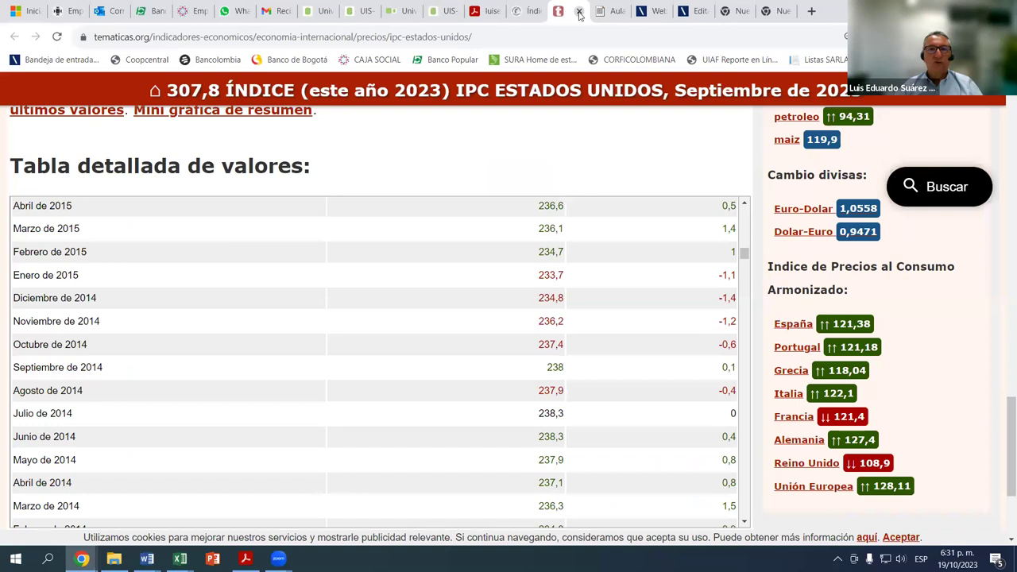
left_click(579, 11)
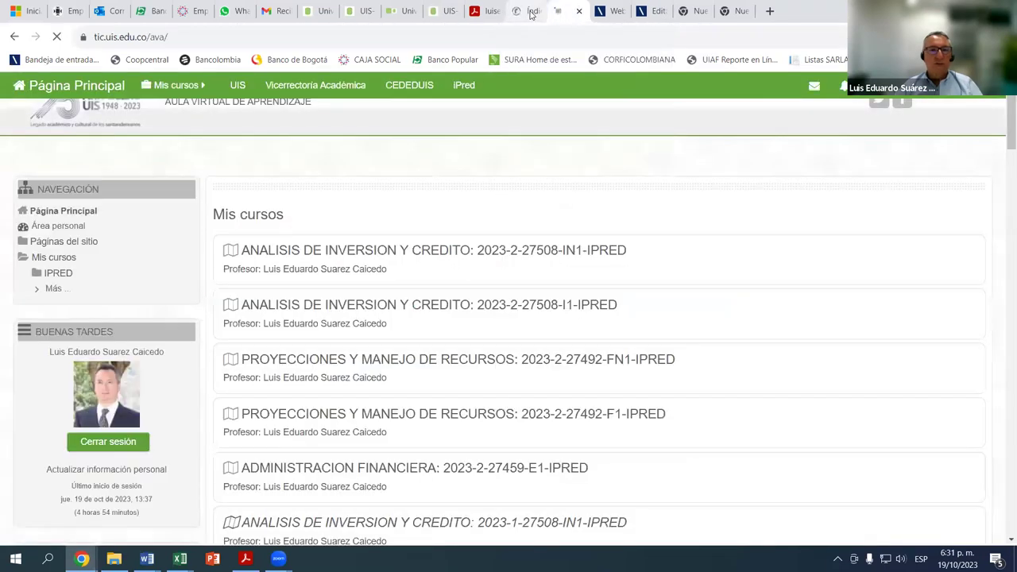
left_click(531, 13)
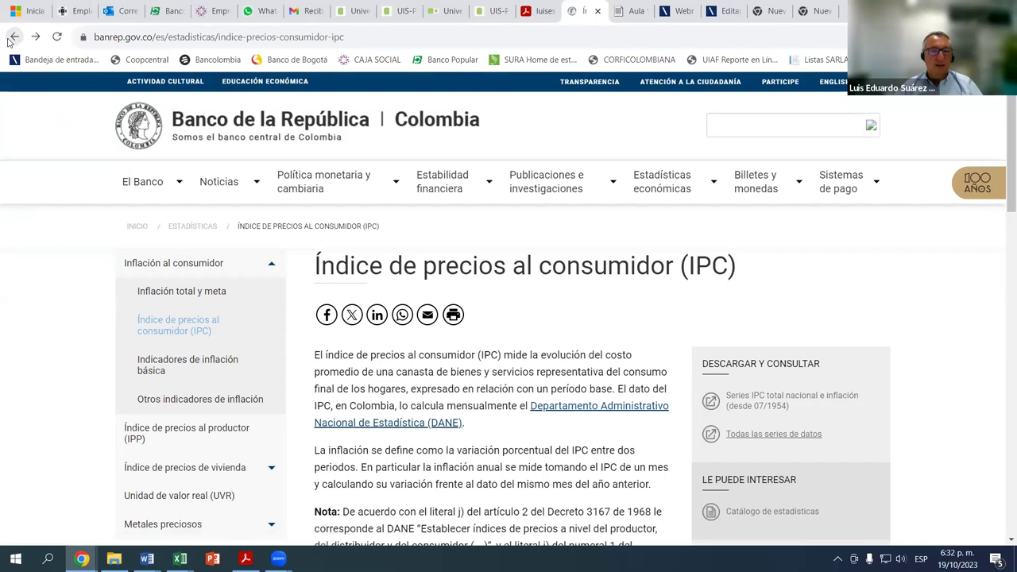
left_click(16, 38)
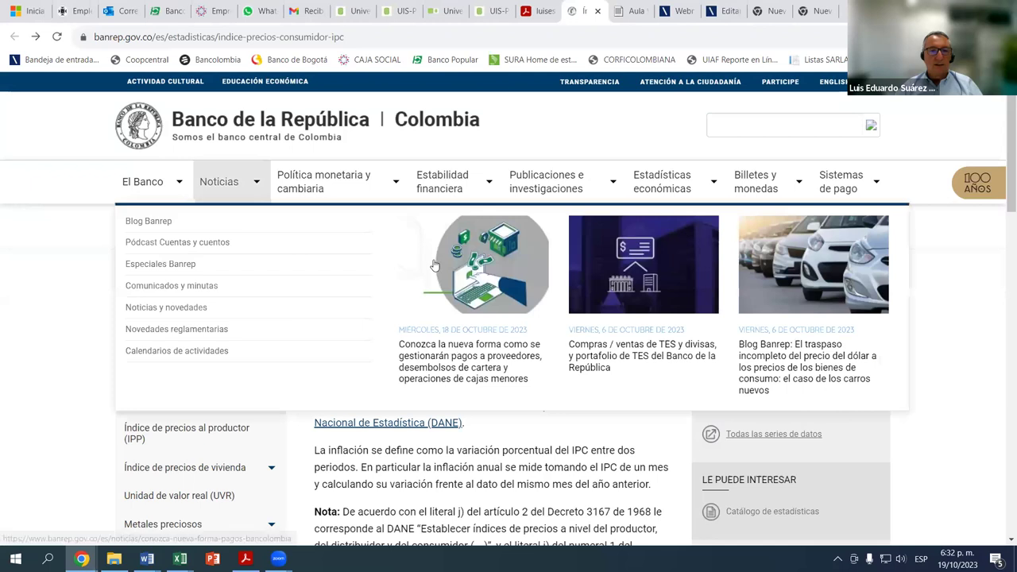
Open the PDF of links for the EVA template variables and examine the Betas Unlevered source and its Damodaran navigation path
left_click(536, 11)
scroll(350, 364, "down", 1)
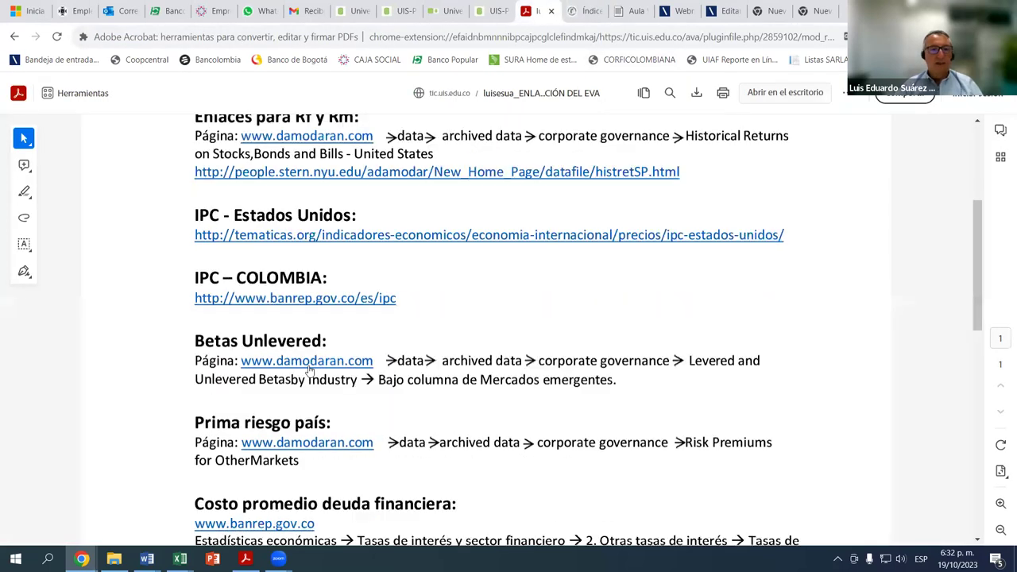
scroll(286, 341, "down", 1)
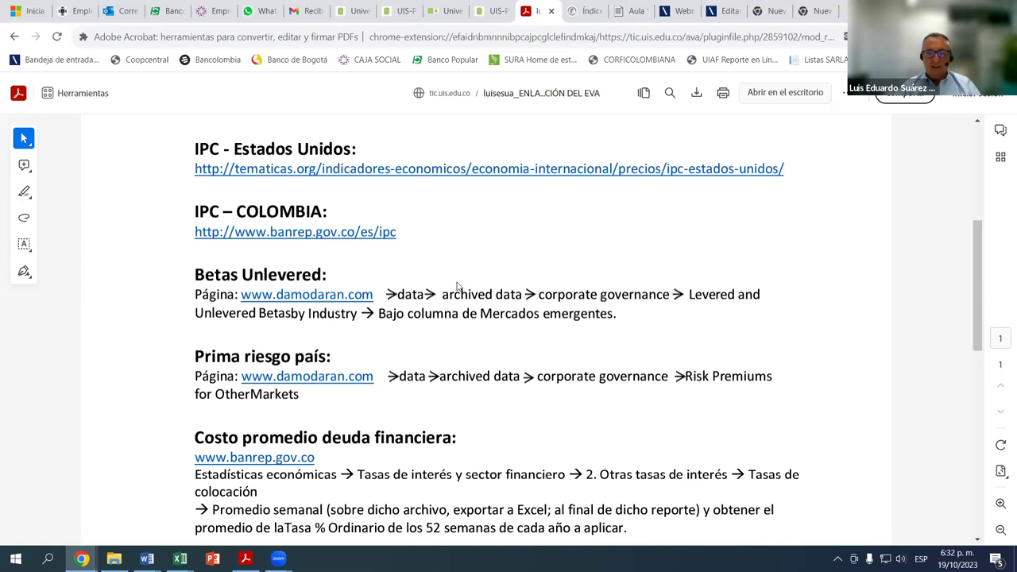
scroll(475, 248, "up", 4)
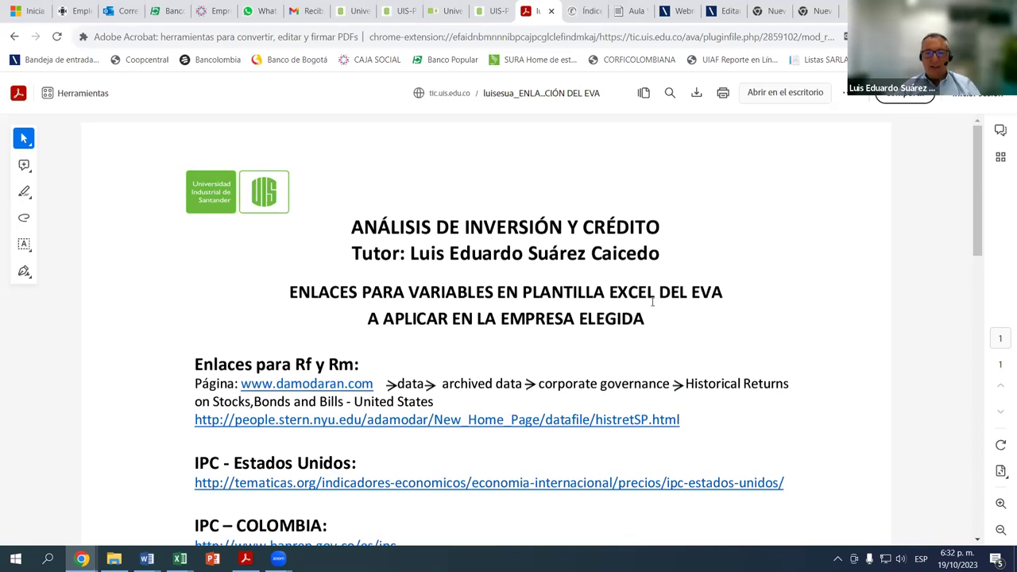
scroll(467, 312, "down", 1)
scroll(504, 283, "down", 4)
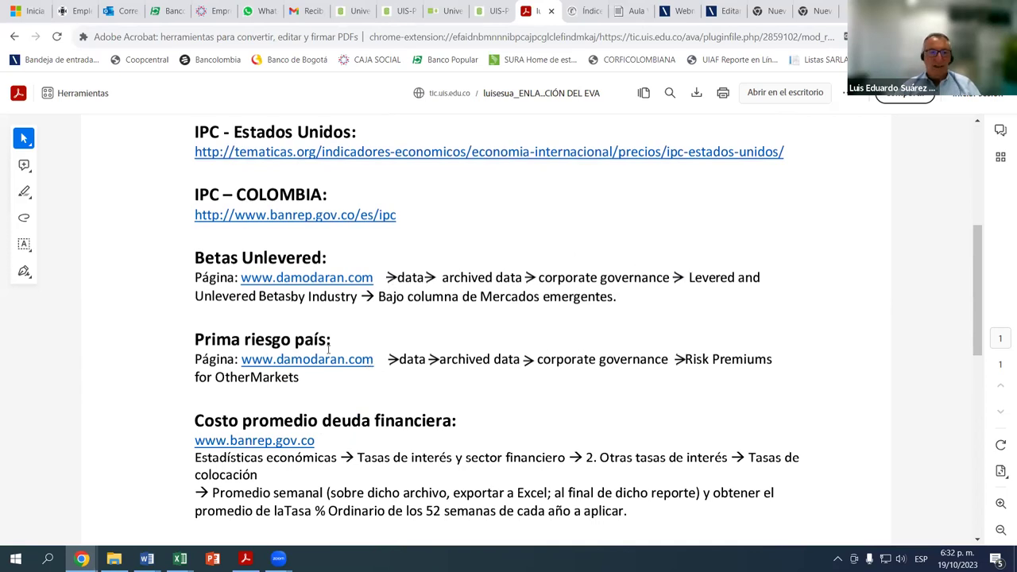
double_click(296, 280)
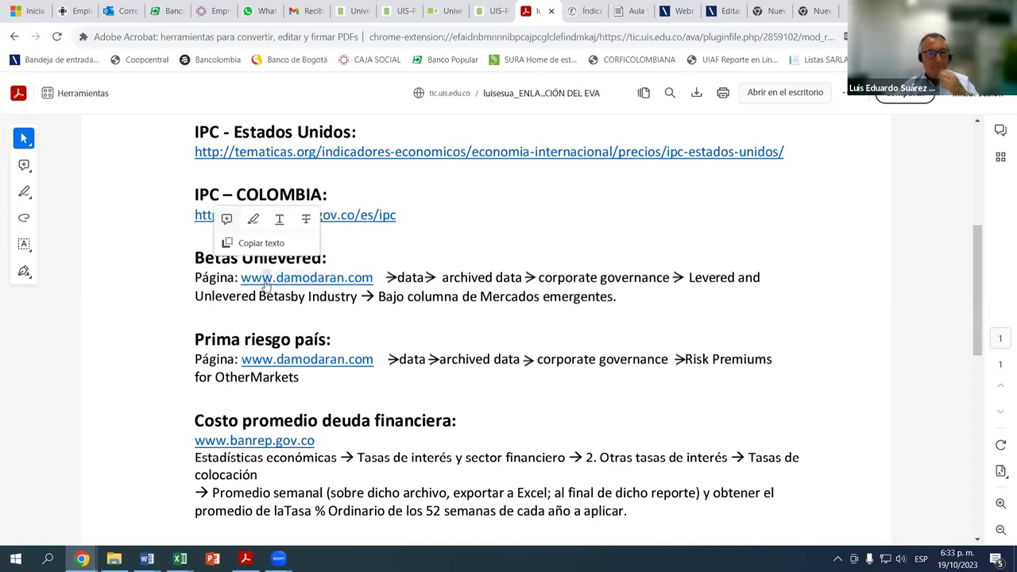
double_click(324, 286)
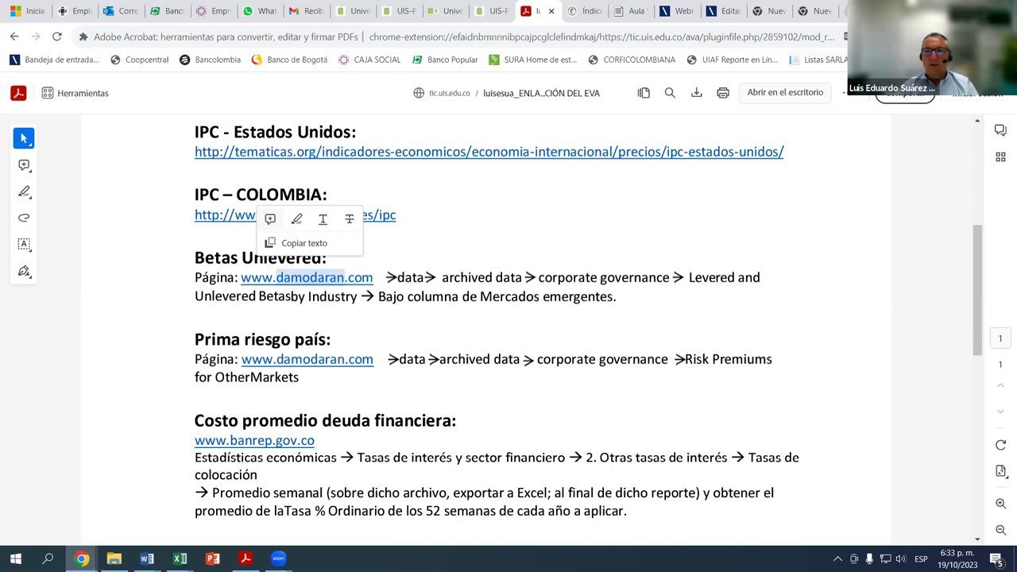
key("ctrl+t")
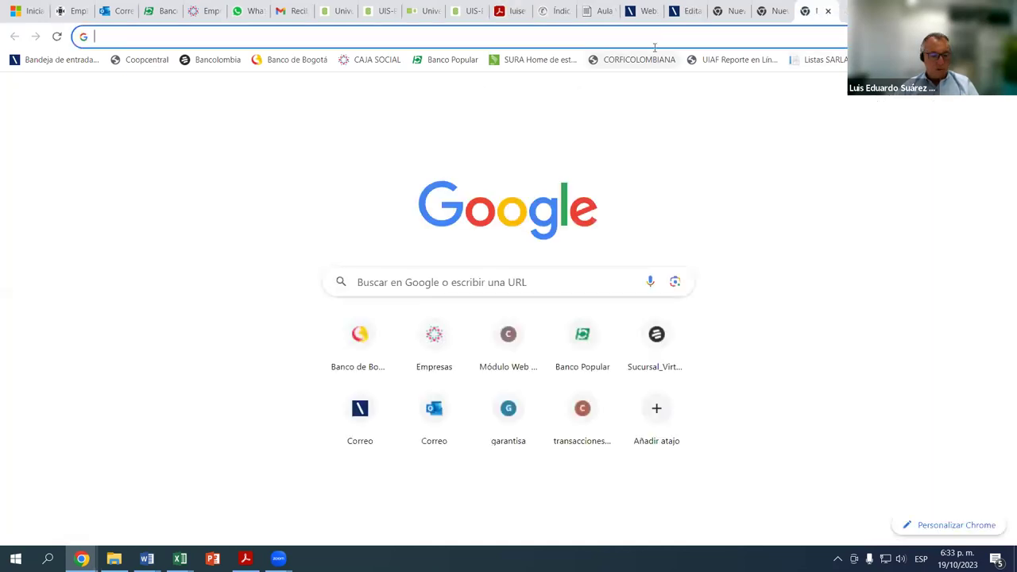
type("www.")
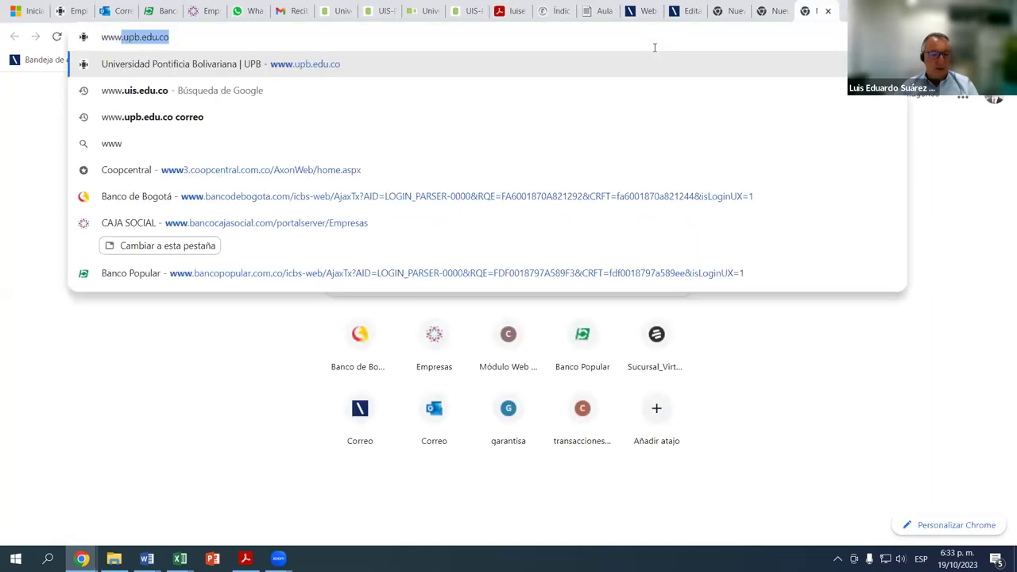
type("da")
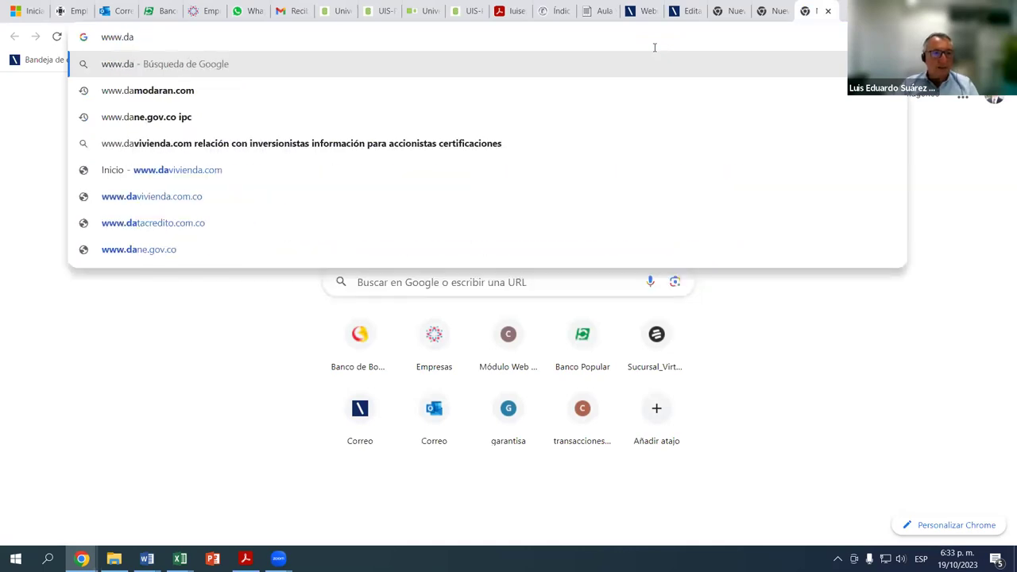
left_click(202, 100)
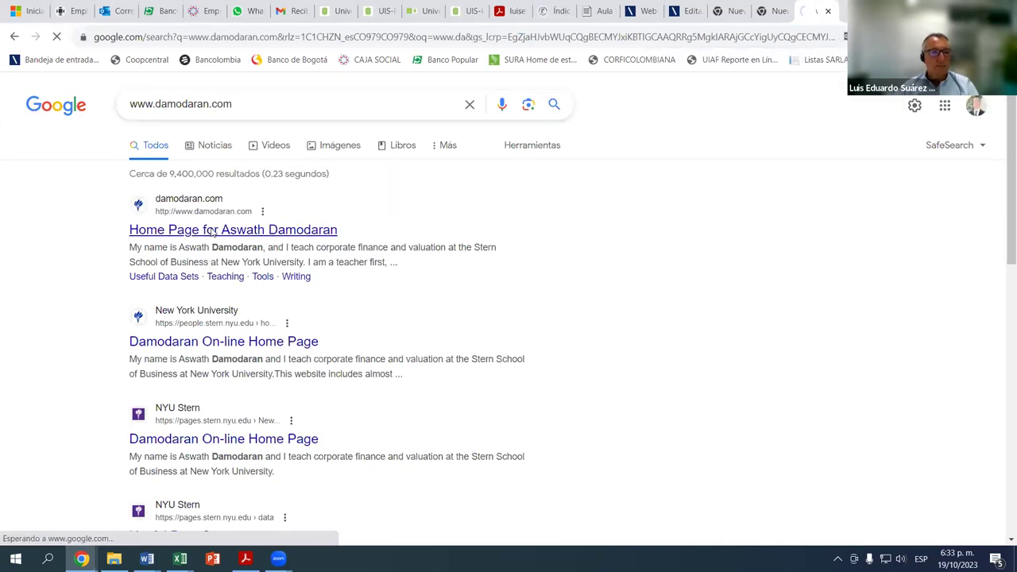
left_click(219, 234)
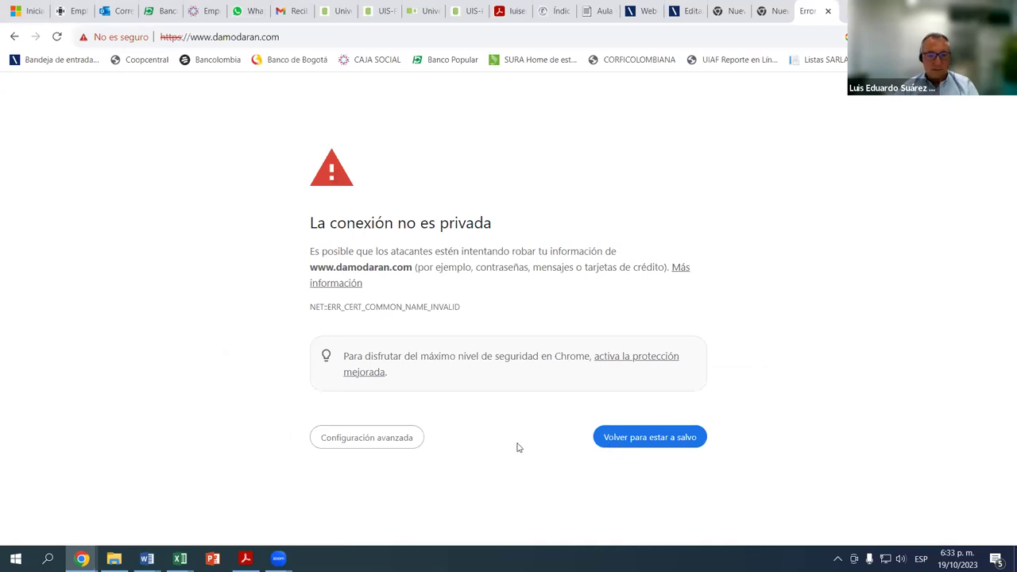
left_click(647, 437)
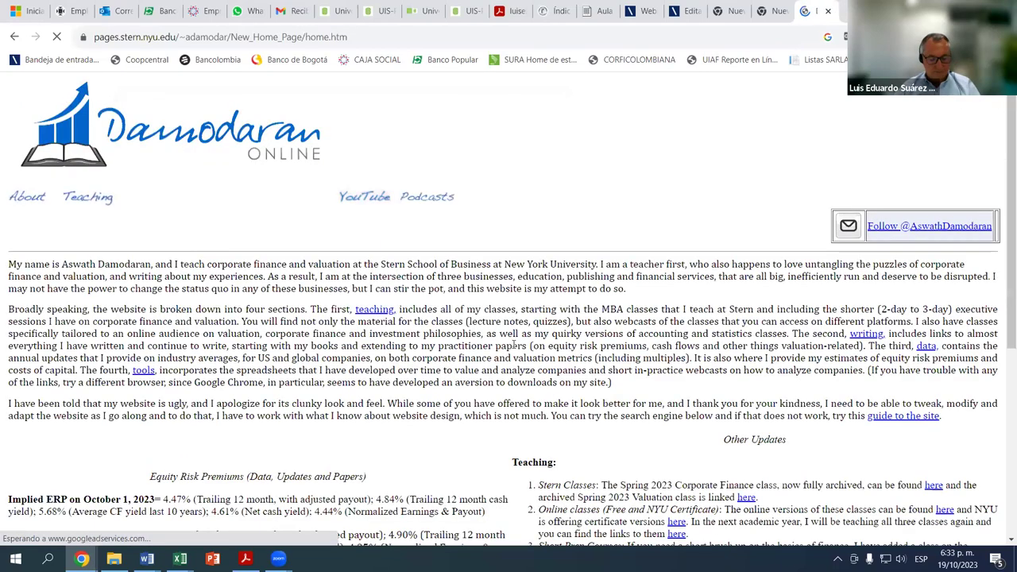
Open the data page through the data link in the home page's description of the site's four sections
key("ctrl+plus")
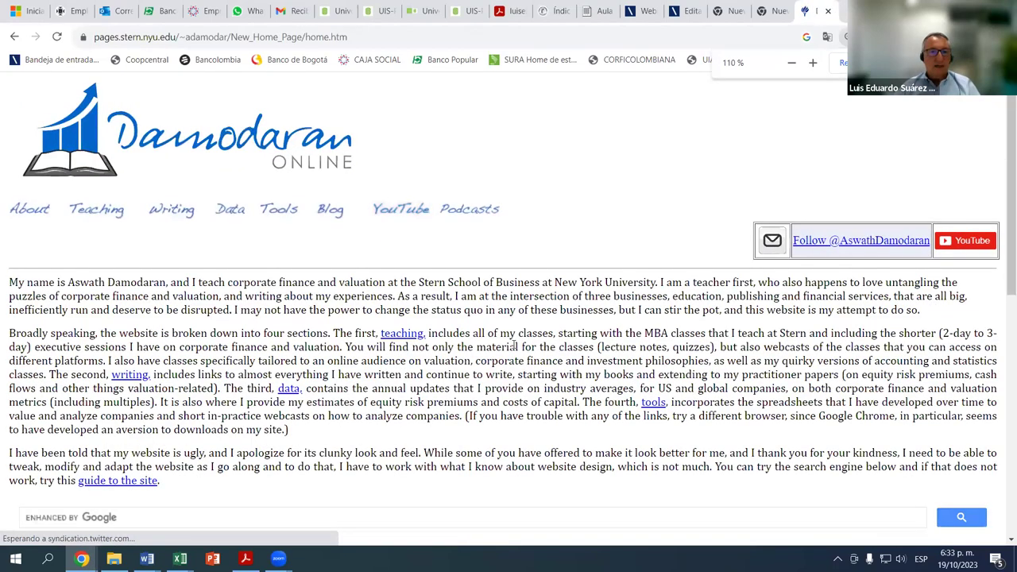
key("ctrl+plus")
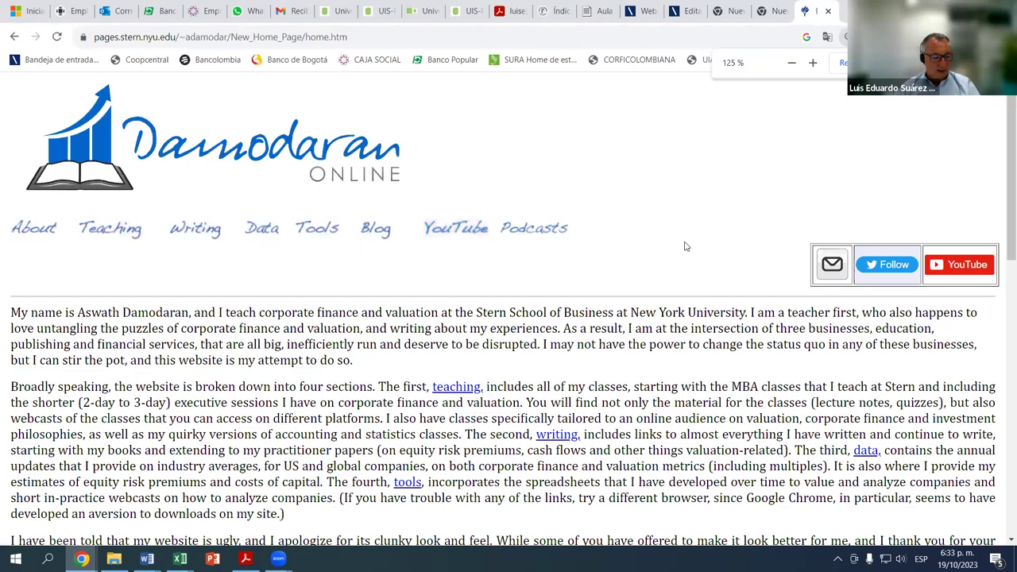
scroll(668, 250, "down", 1)
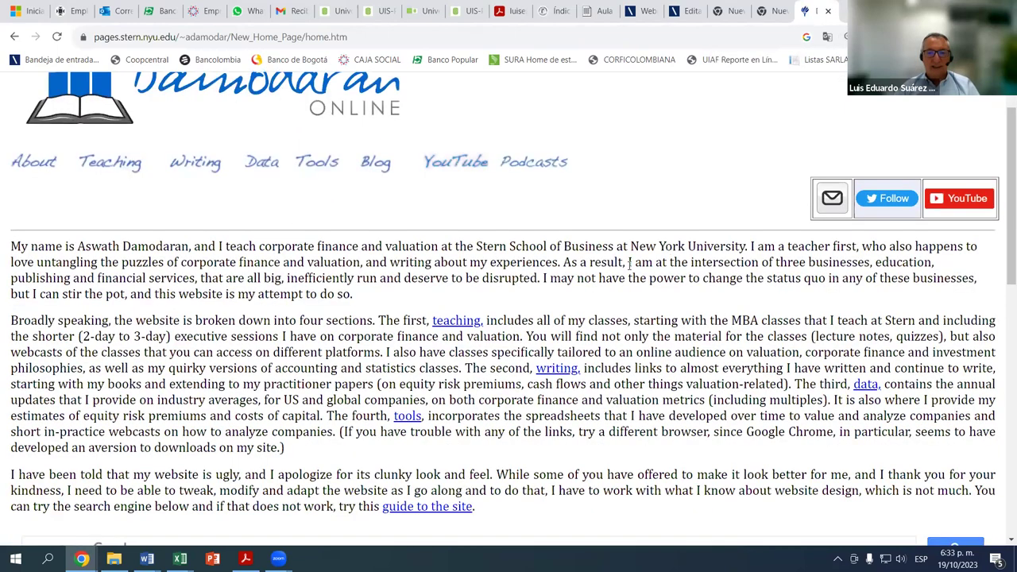
scroll(690, 227, "down", 1)
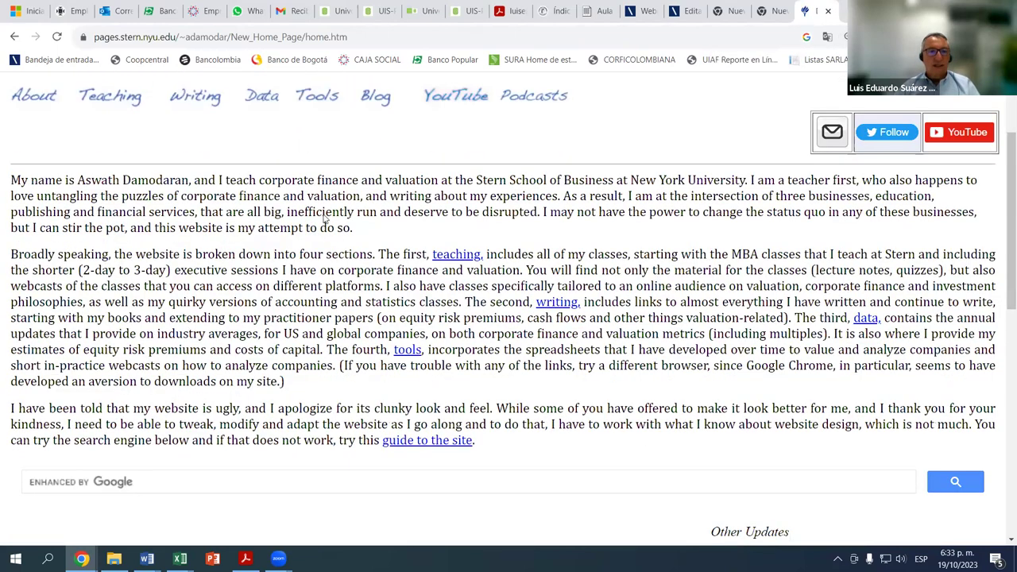
scroll(584, 253, "up", 2)
scroll(648, 268, "down", 2)
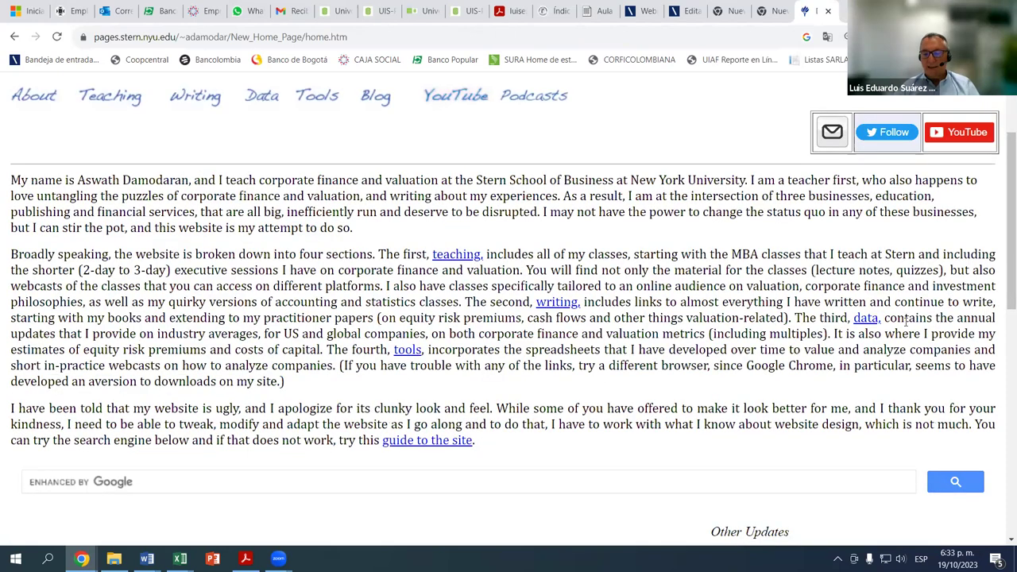
left_click(863, 322)
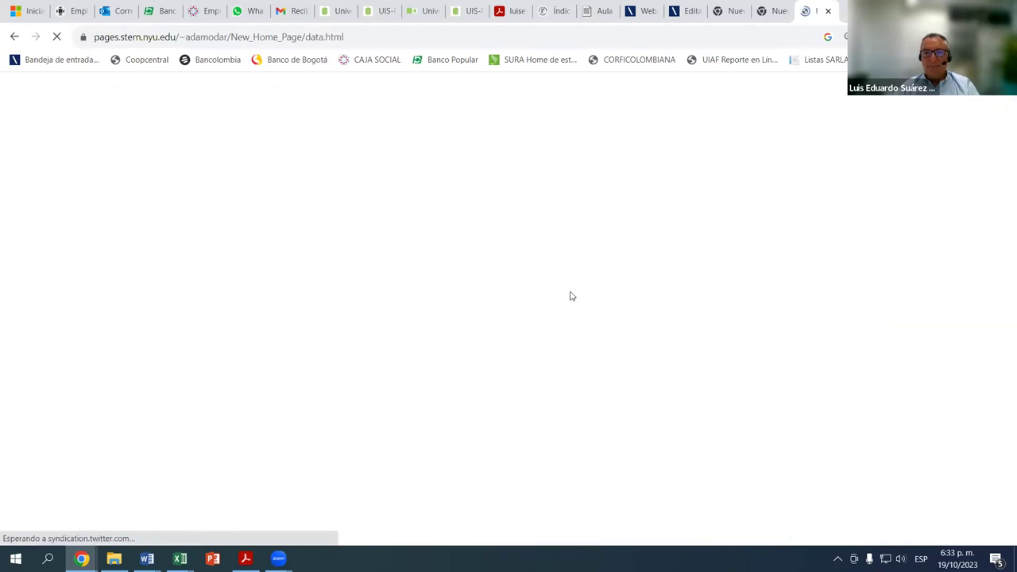
Open the Corporate Governance section of the archived data
mouse_move(325, 246)
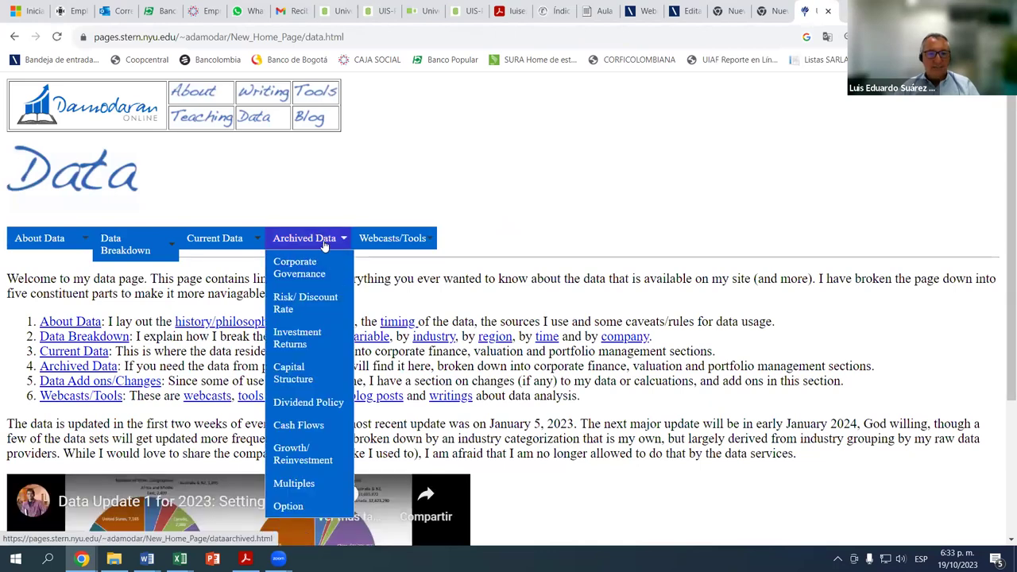
key("ctrl+plus")
key("ctrl+plus")
key("ctrl+plus")
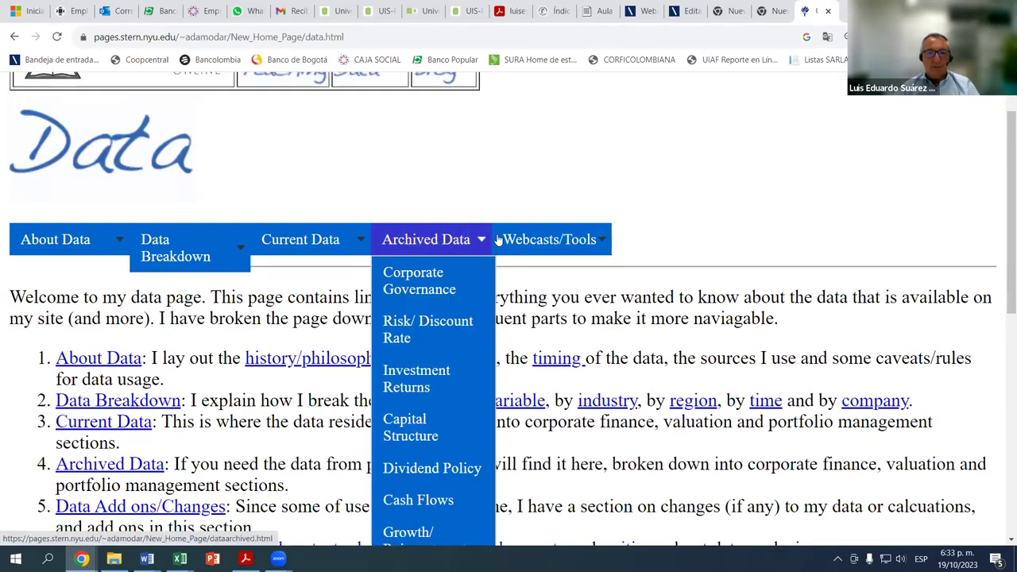
mouse_move(455, 247)
left_click(424, 277)
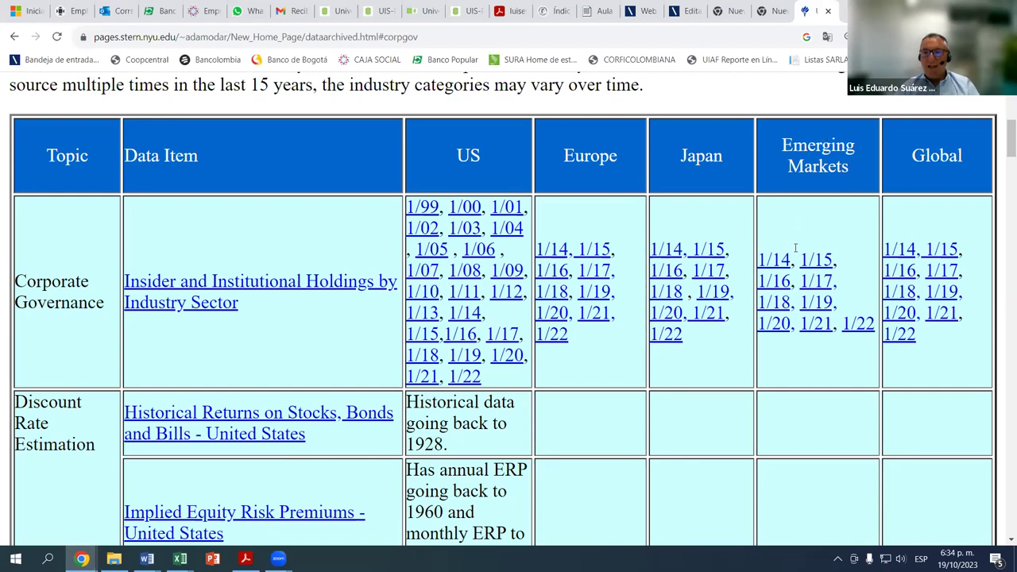
Find the Levered and Unlevered Betas by Industry row in the archived data and check it against the path in the links PDF
scroll(793, 191, "down", 2)
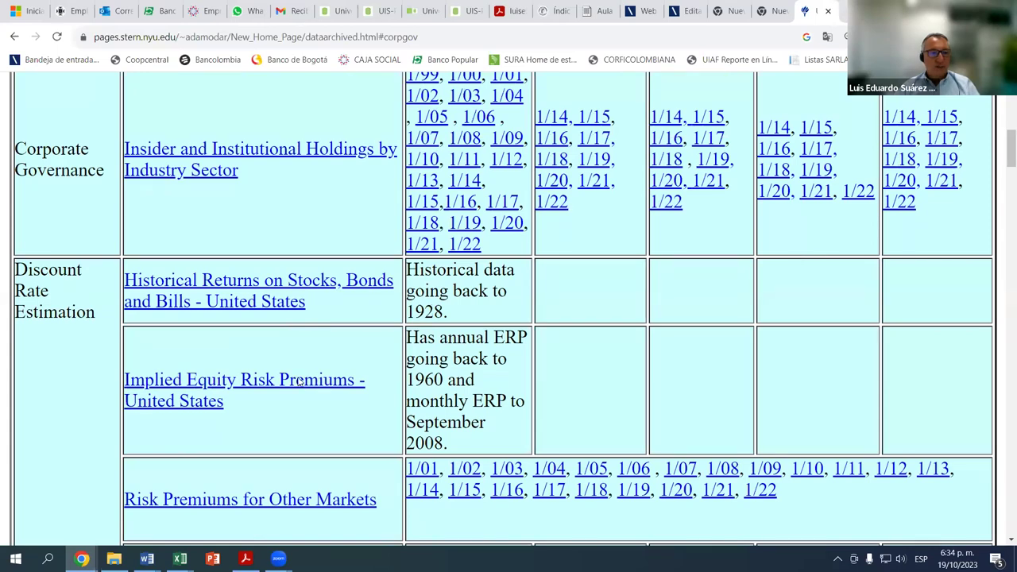
scroll(298, 381, "down", 1)
scroll(251, 397, "down", 1)
scroll(246, 398, "down", 1)
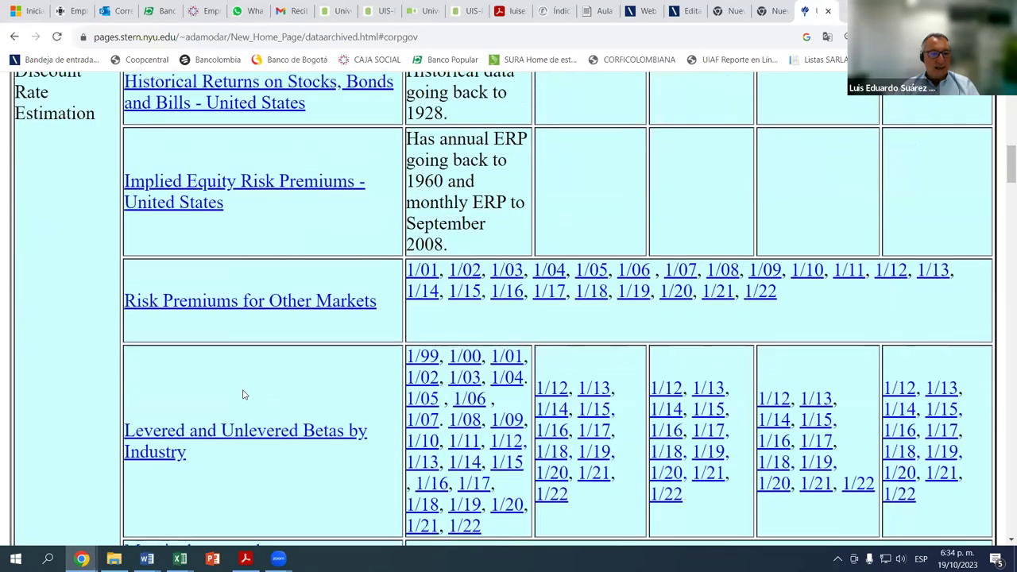
scroll(199, 434, "down", 1)
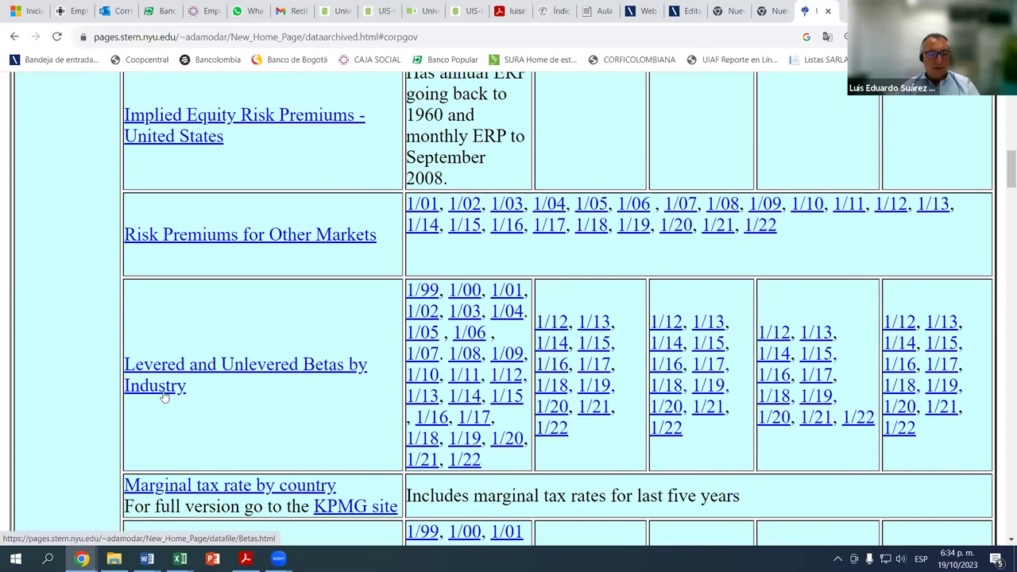
left_click(513, 14)
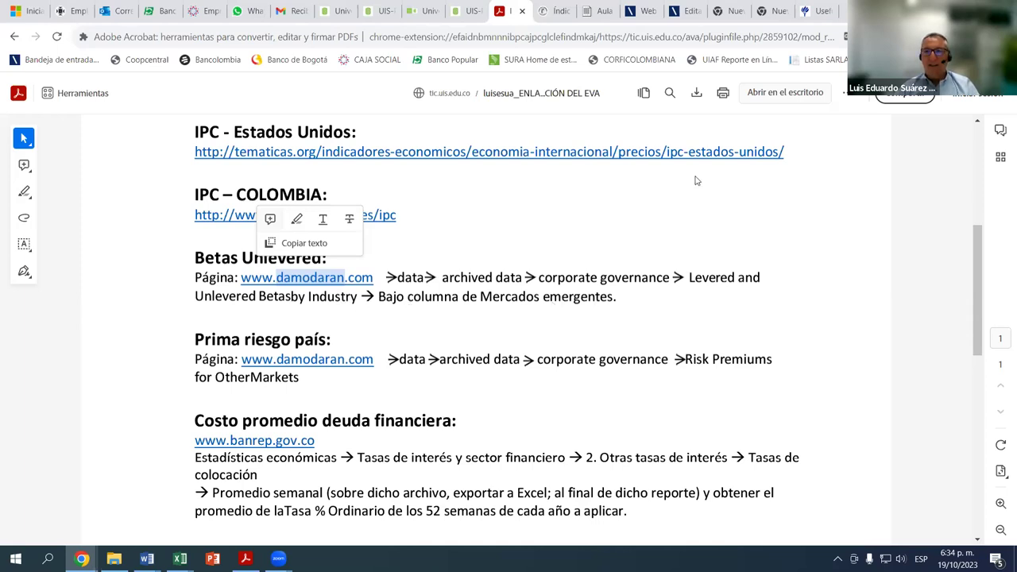
left_click(553, 17)
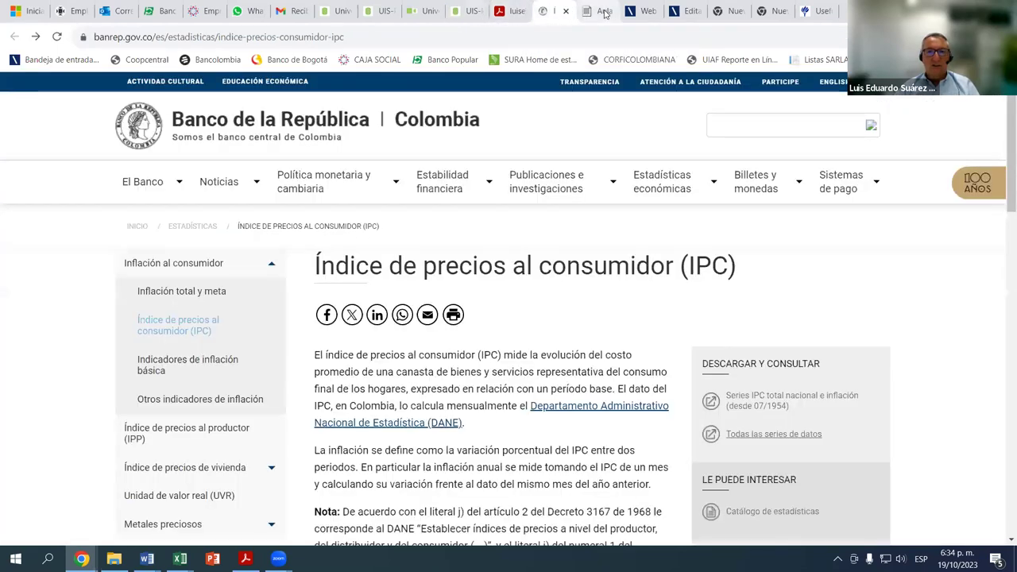
left_click(819, 14)
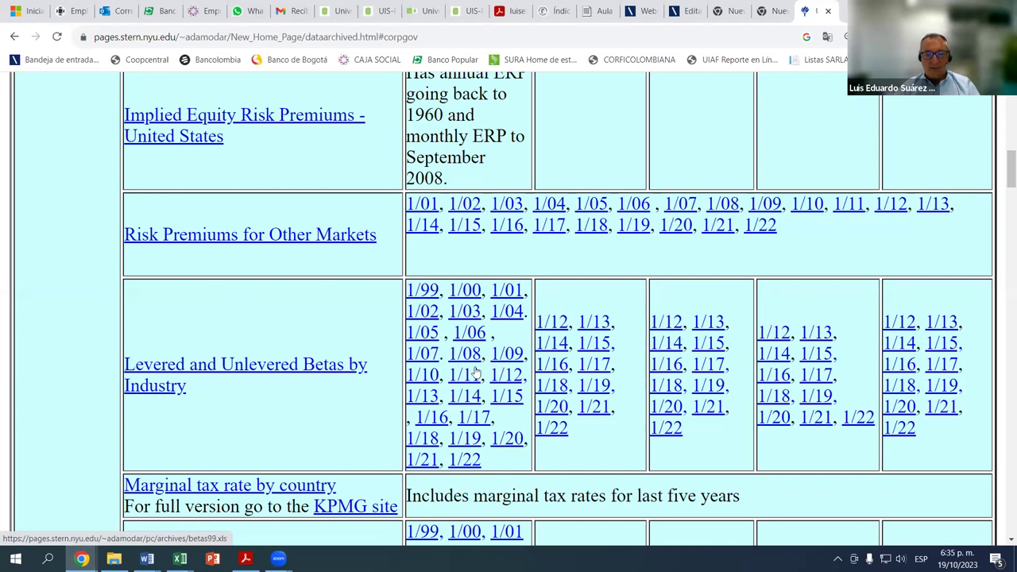
Download the Emerging Markets 1/21 file for Levered and Unlevered Betas by Industry
scroll(440, 311, "up", 4)
scroll(447, 185, "up", 1)
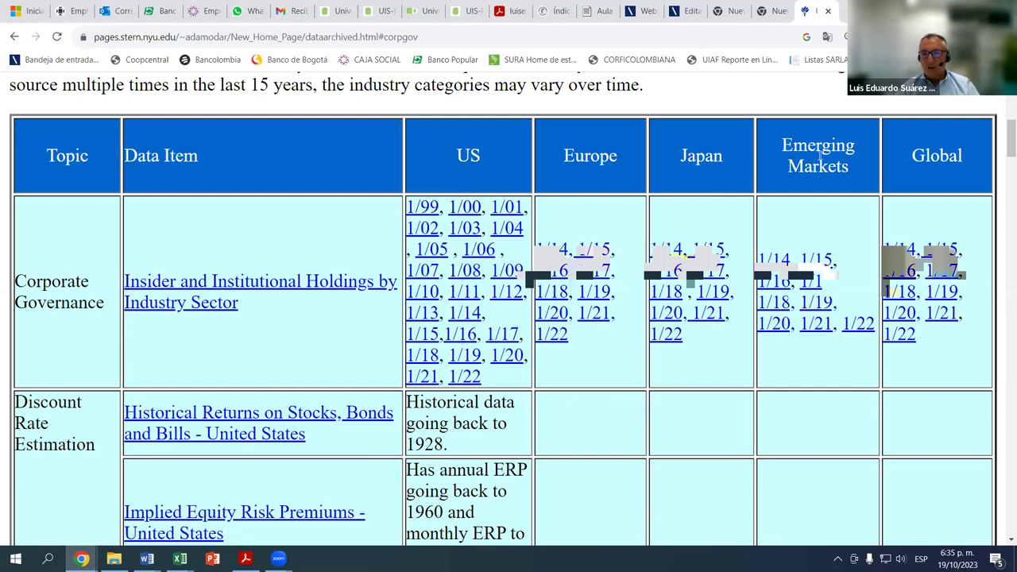
scroll(799, 202, "down", 6)
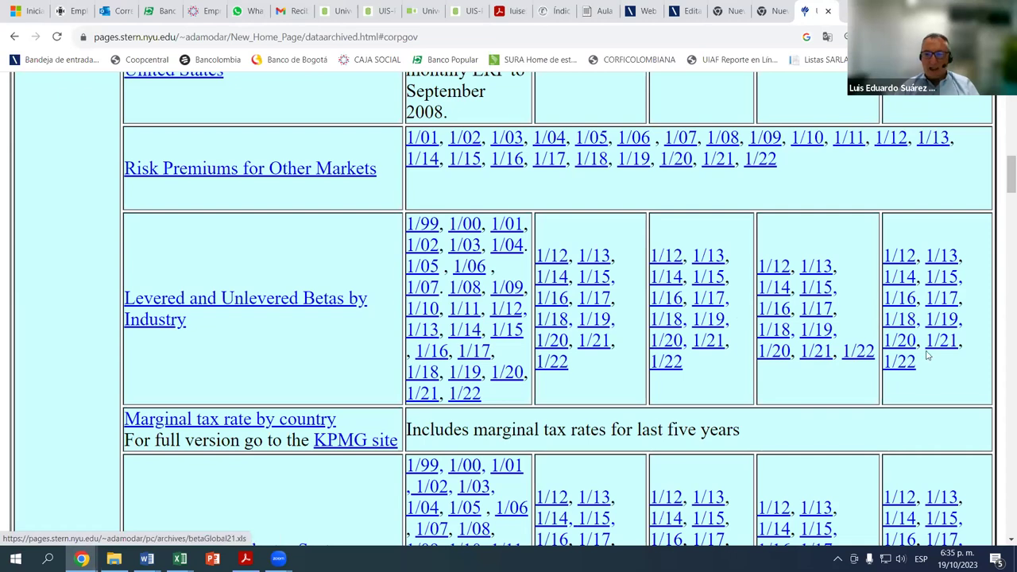
left_click(814, 357)
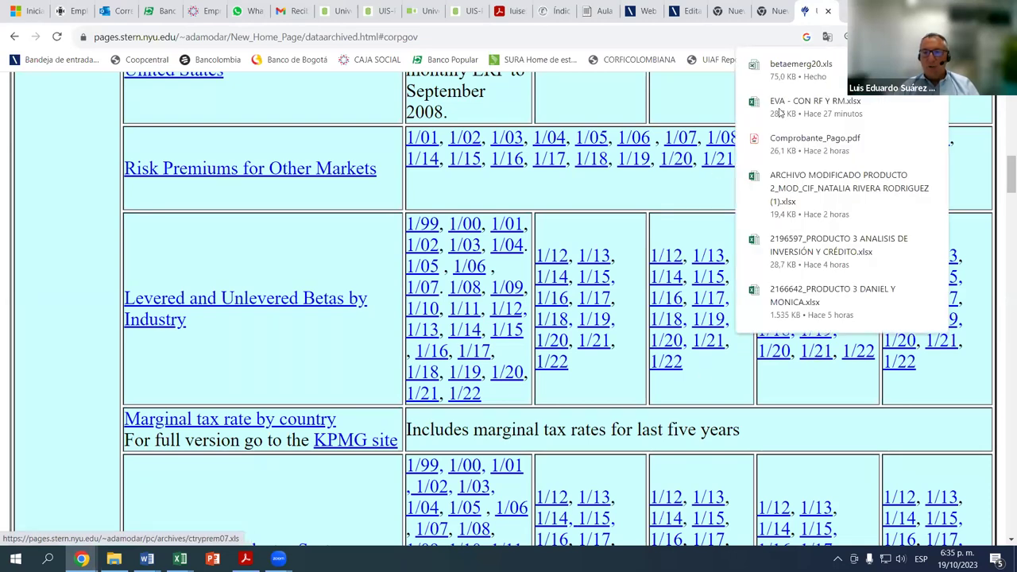
Open the downloaded betaemerg20.xls workbook in Excel and enable editing
left_click(801, 70)
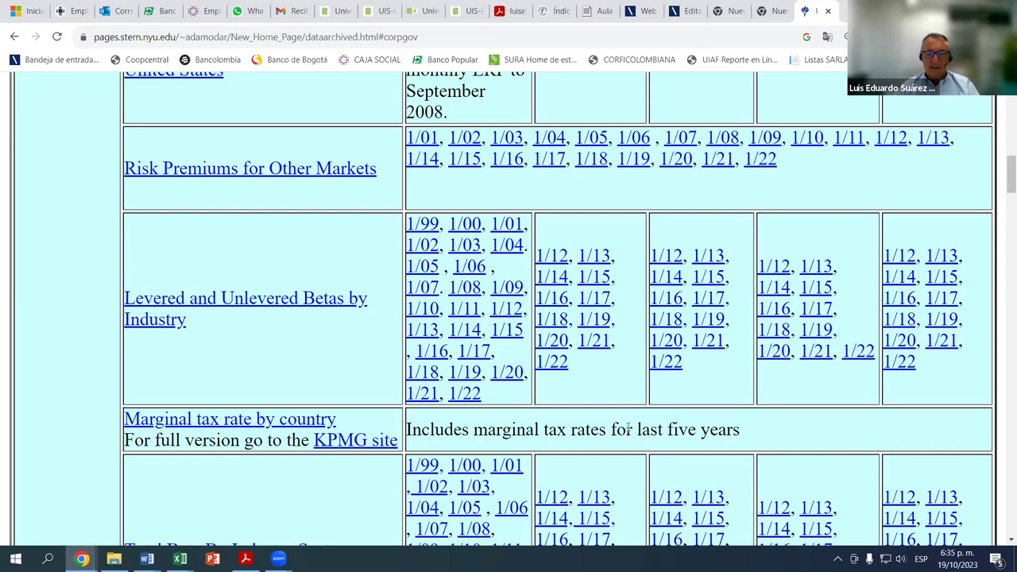
mouse_move(180, 559)
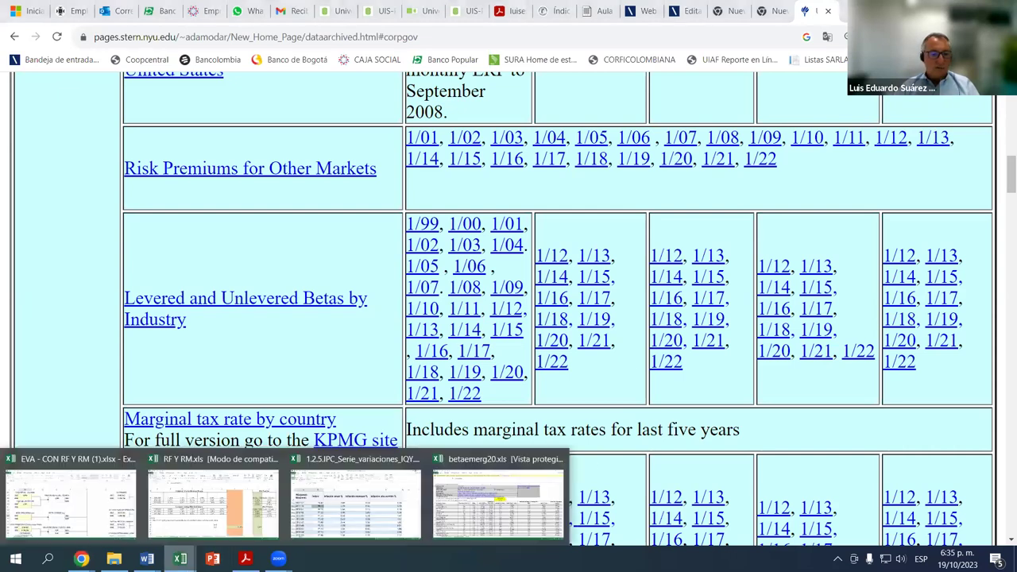
left_click(507, 502)
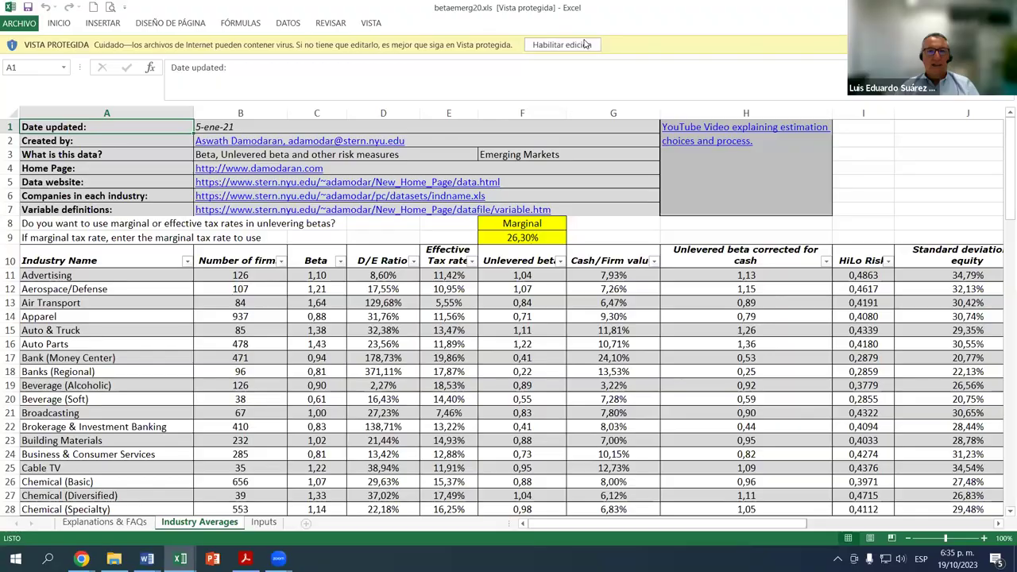
left_click(566, 45)
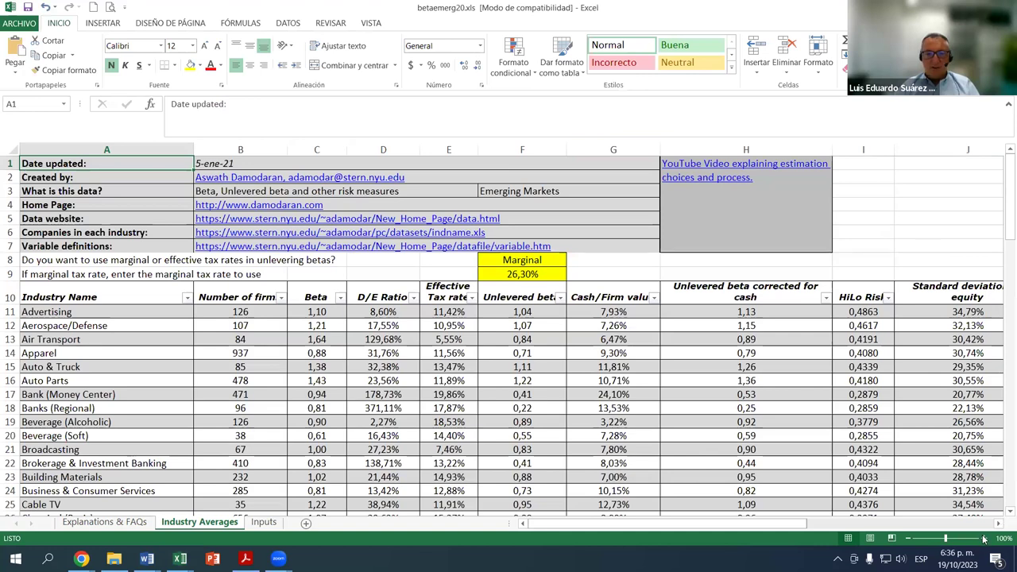
Highlight the Unlevered beta column of the Industry Averages table with yellow fill
scroll(473, 433, "up", 3, "ctrl")
scroll(379, 435, "up", 2, "ctrl")
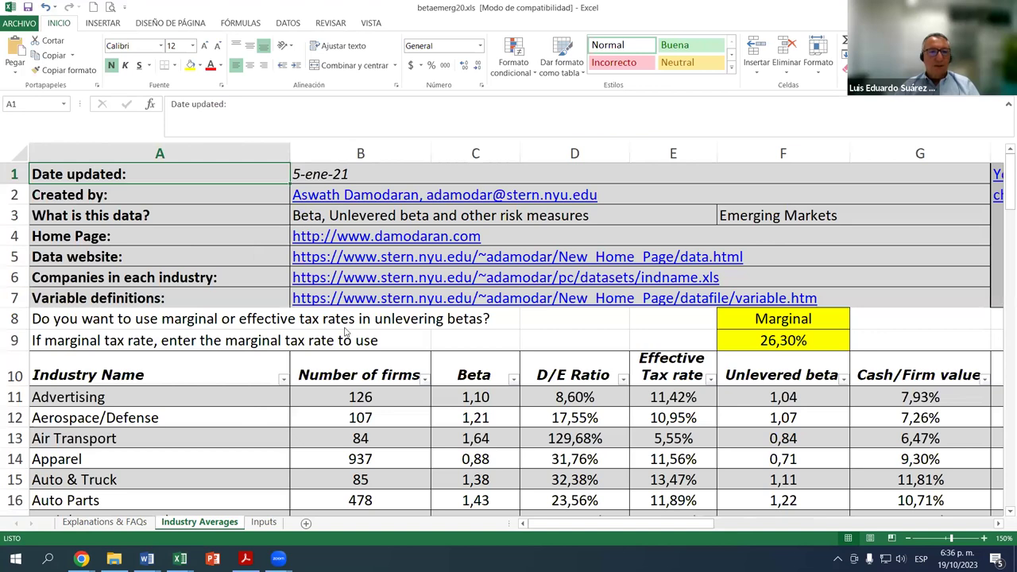
left_click(396, 299)
scroll(395, 299, "down", 2)
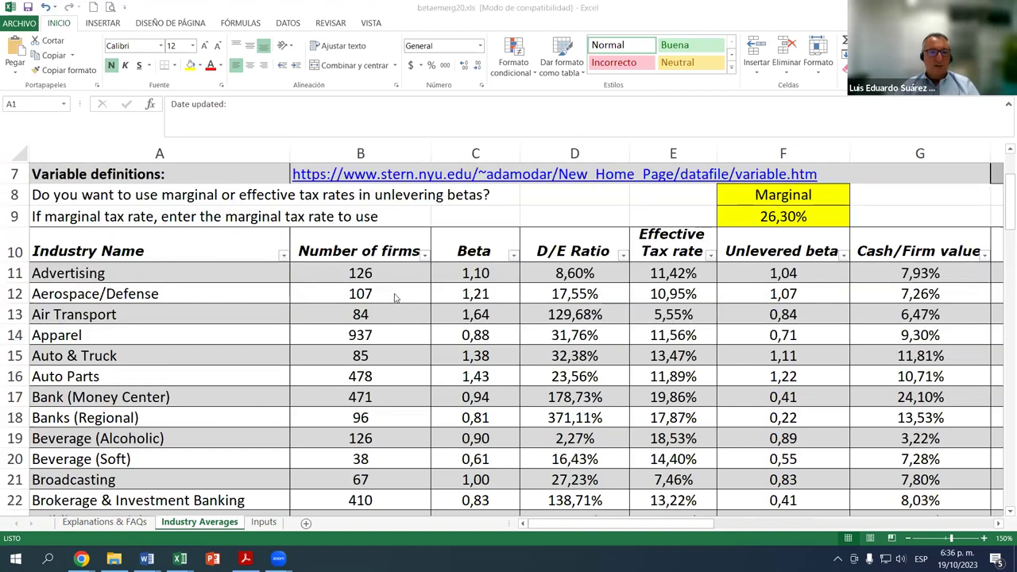
scroll(395, 299, "down", 1)
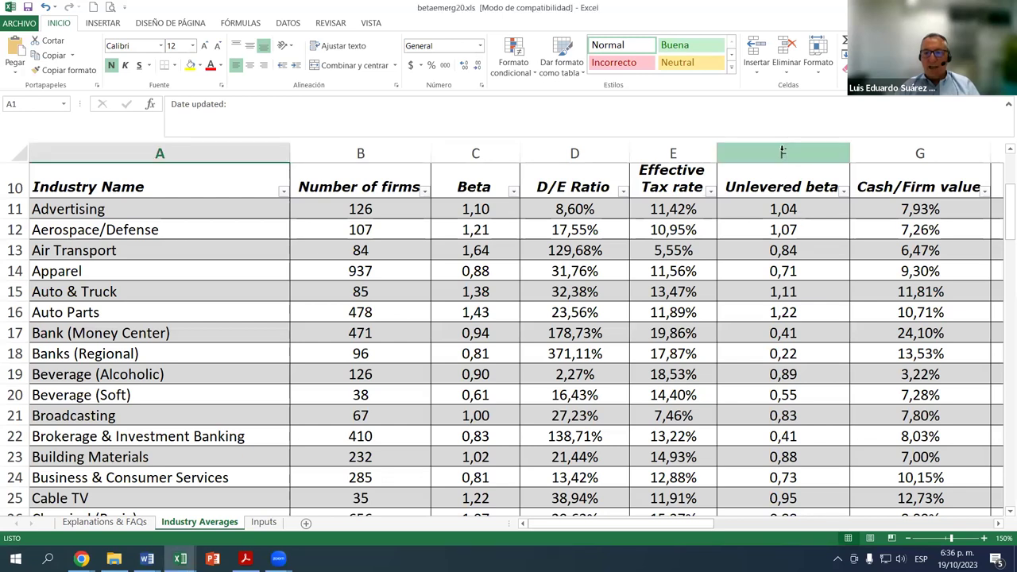
left_click(783, 152)
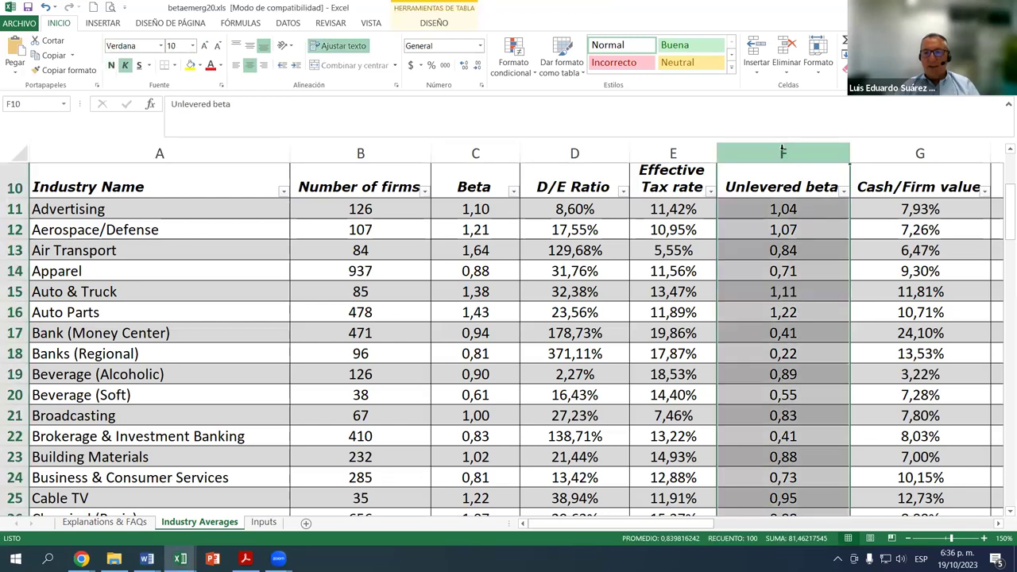
left_click(190, 66)
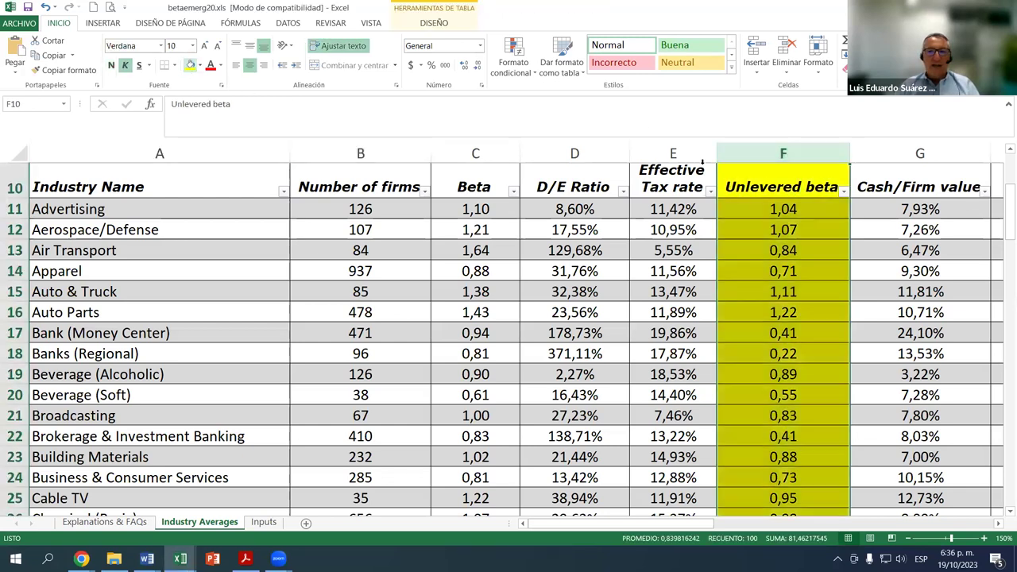
Highlight the Industry Name column of the Industry Averages table with yellow fill
left_click(159, 154)
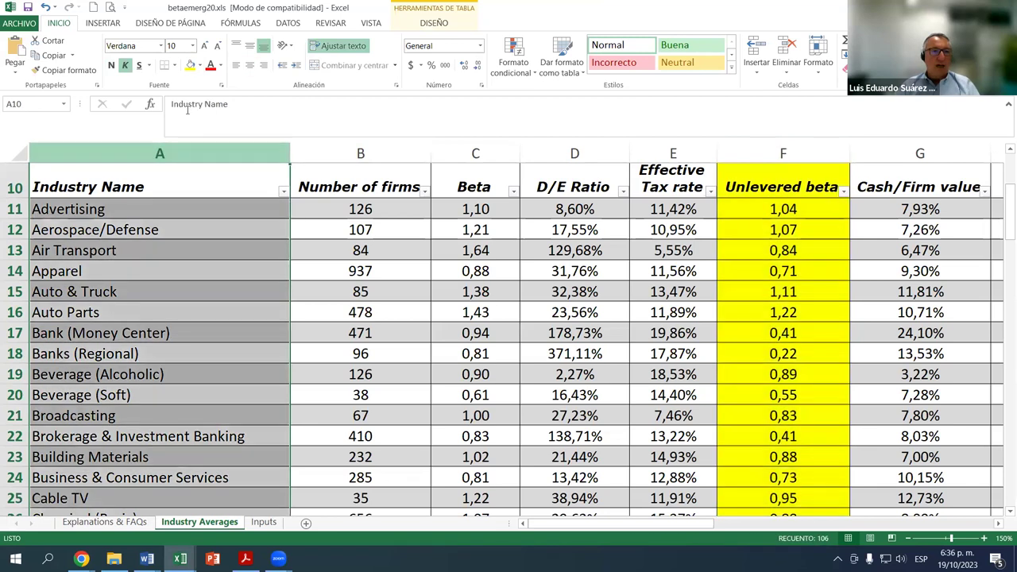
left_click(190, 66)
left_click(153, 271)
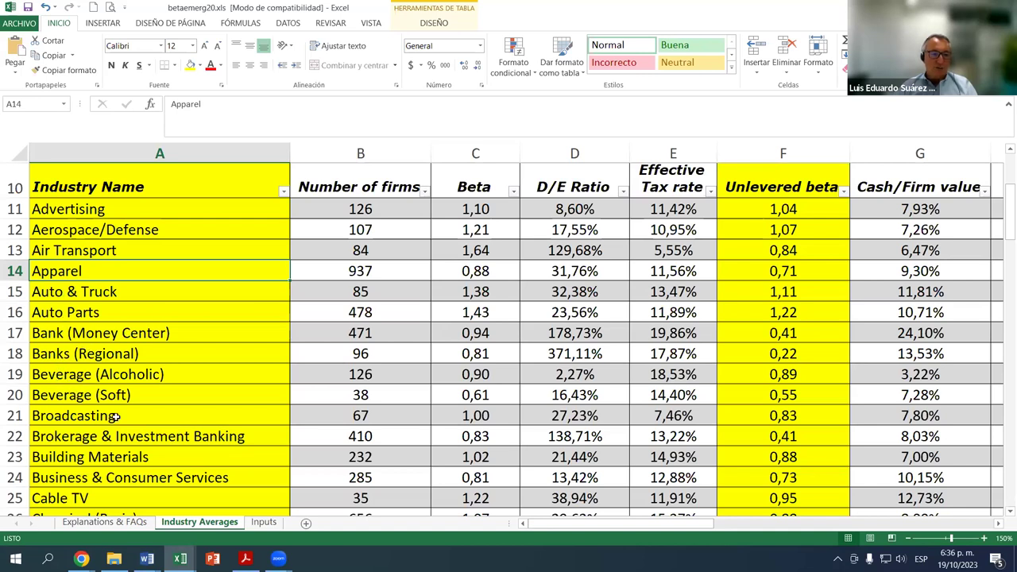
Look through the full list of industry names in the Industry Averages table, together with their unlevered betas
scroll(115, 416, "down", 2)
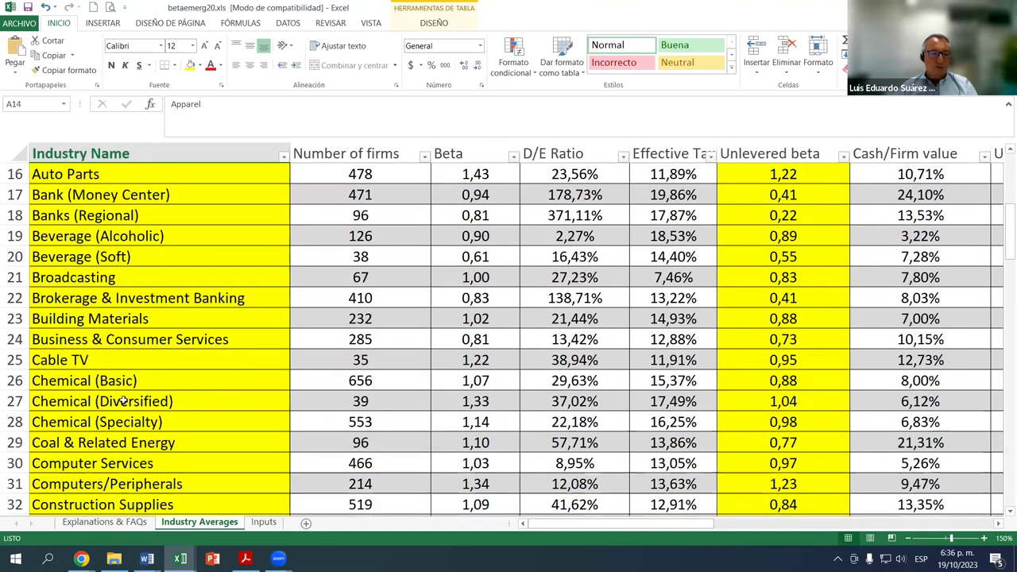
scroll(123, 401, "down", 2)
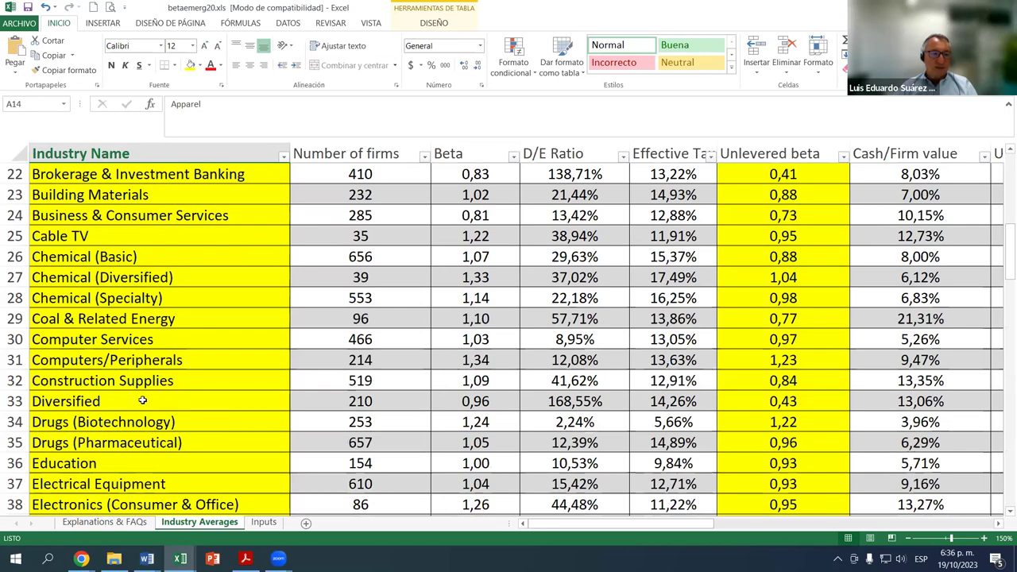
scroll(147, 402, "down", 4)
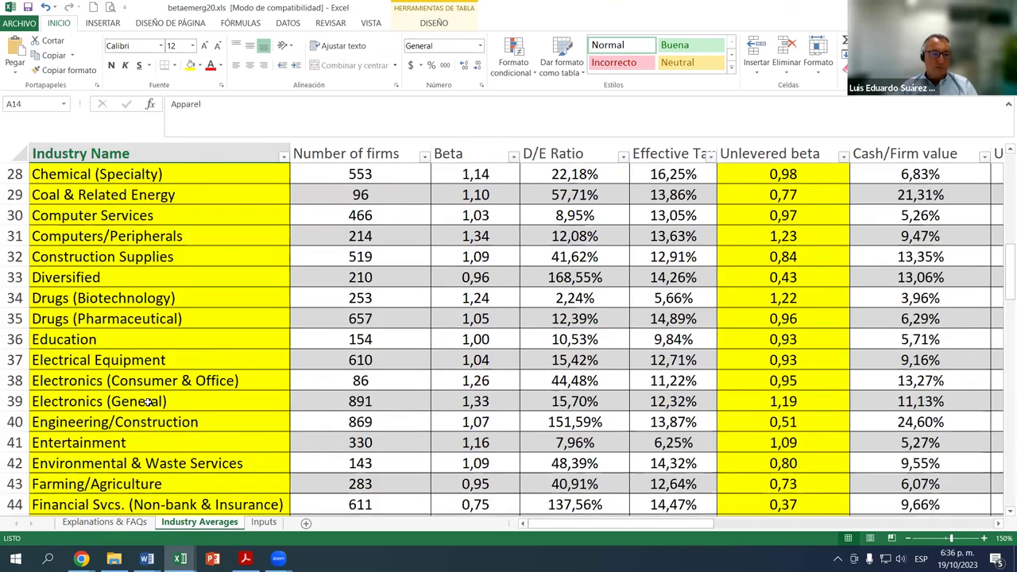
scroll(155, 403, "down", 4)
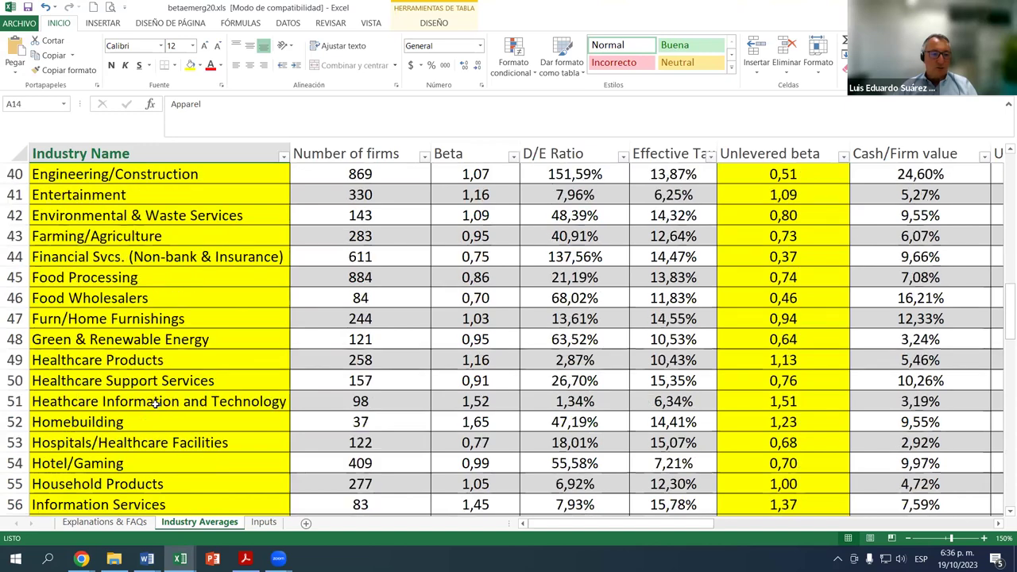
scroll(162, 403, "down", 3)
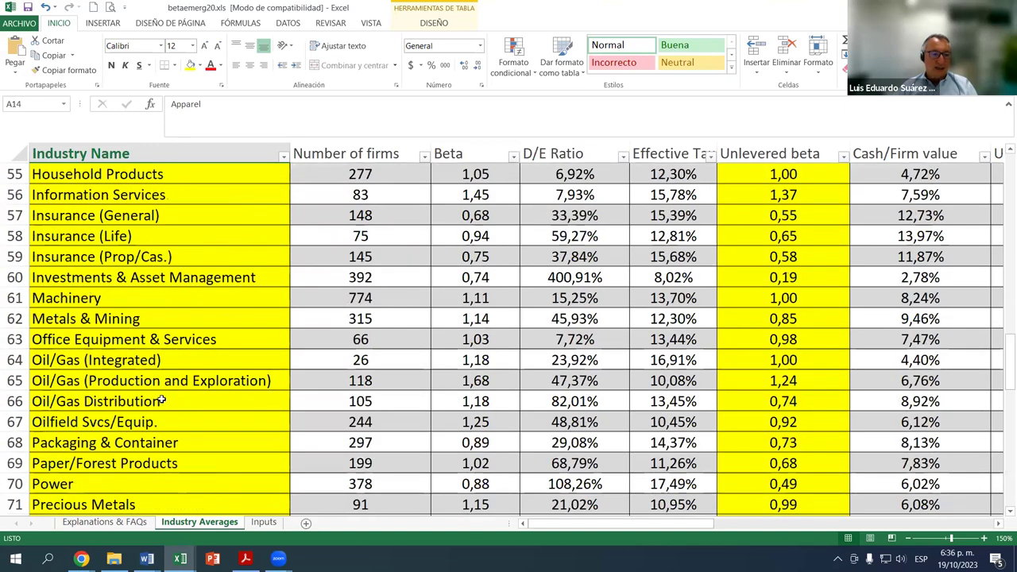
scroll(161, 402, "down", 2)
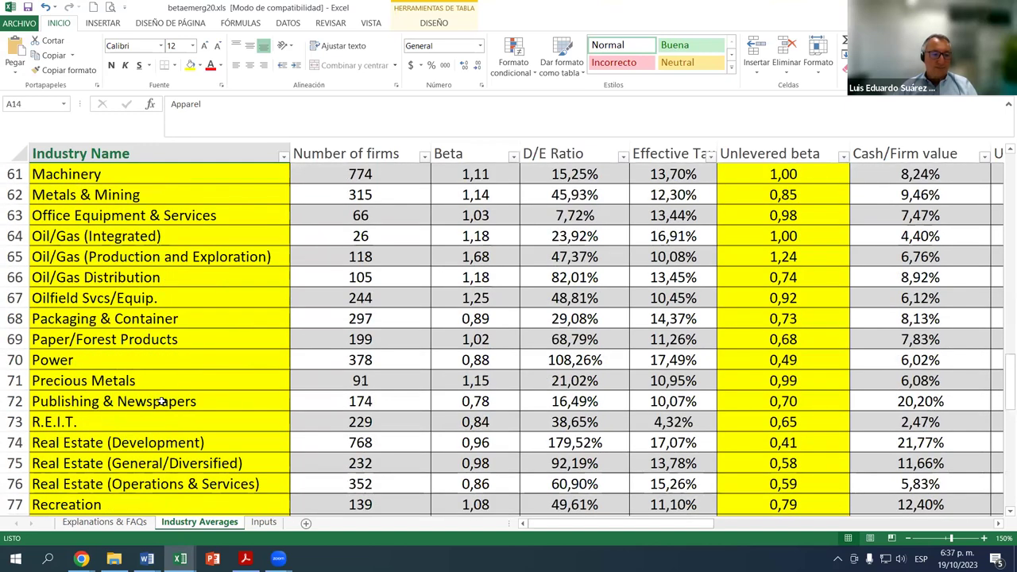
scroll(162, 402, "down", 4)
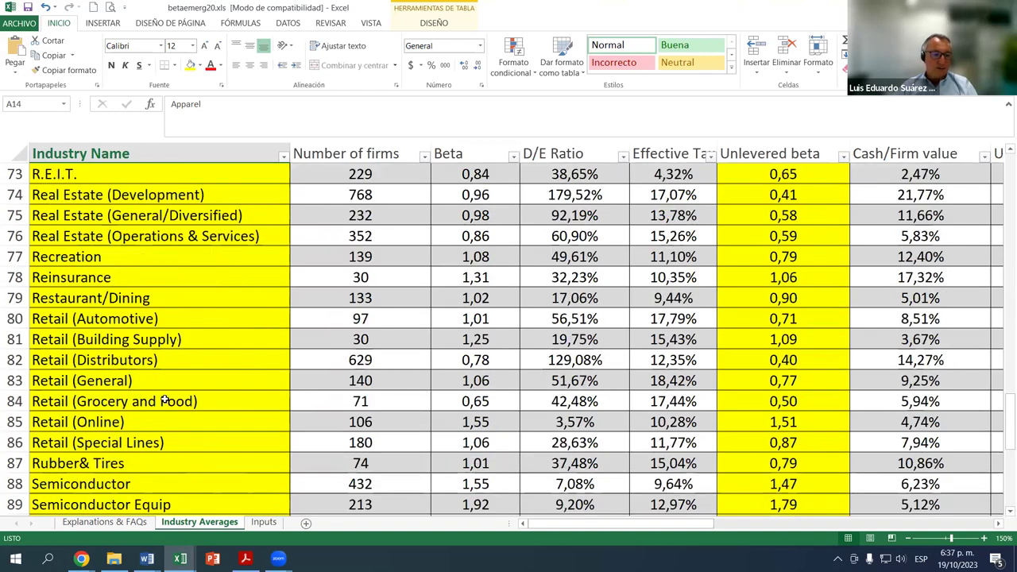
scroll(165, 401, "down", 2)
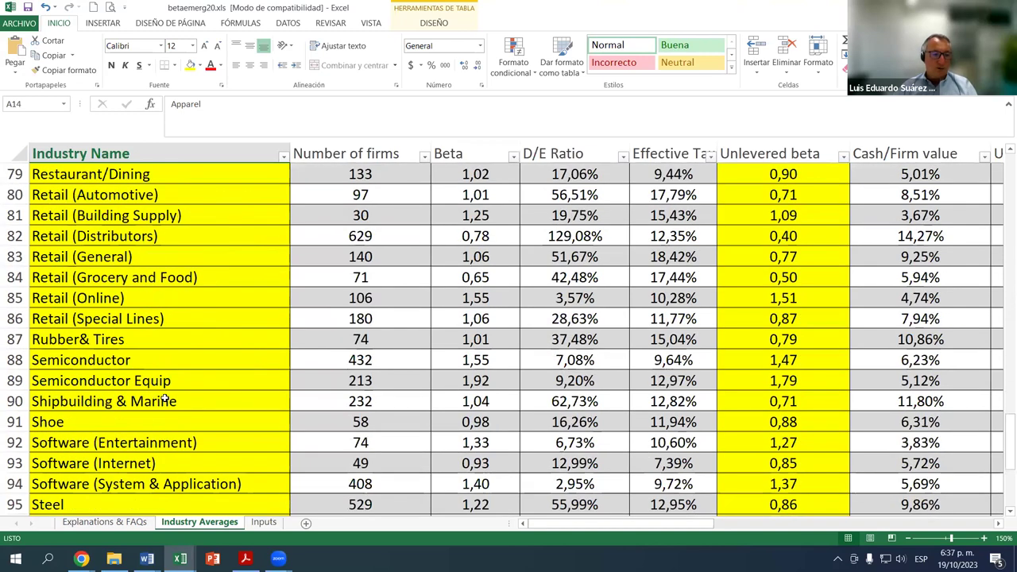
scroll(164, 401, "down", 2)
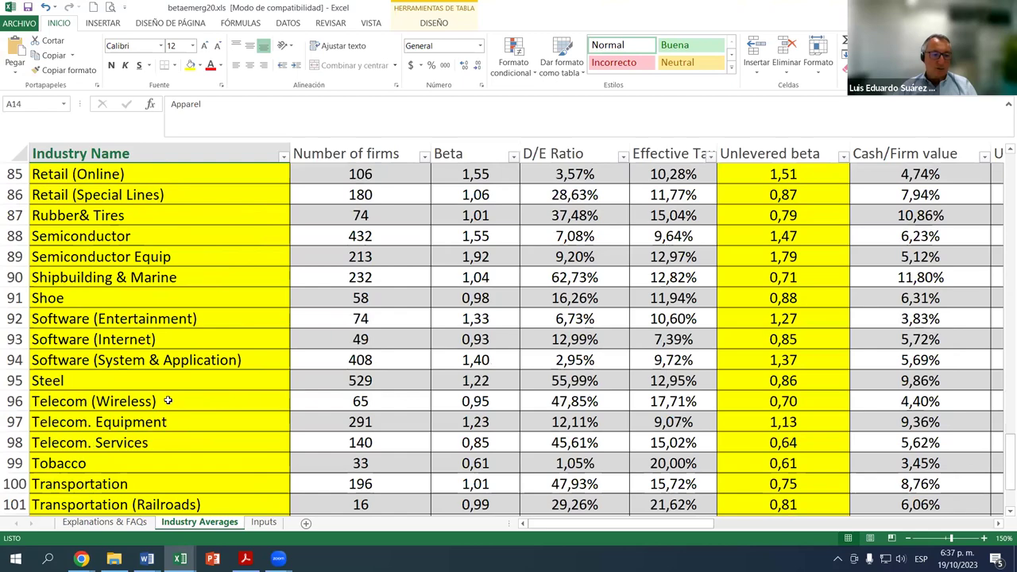
scroll(168, 402, "down", 1)
scroll(168, 401, "down", 1)
scroll(169, 402, "up", 4)
scroll(169, 402, "up", 12)
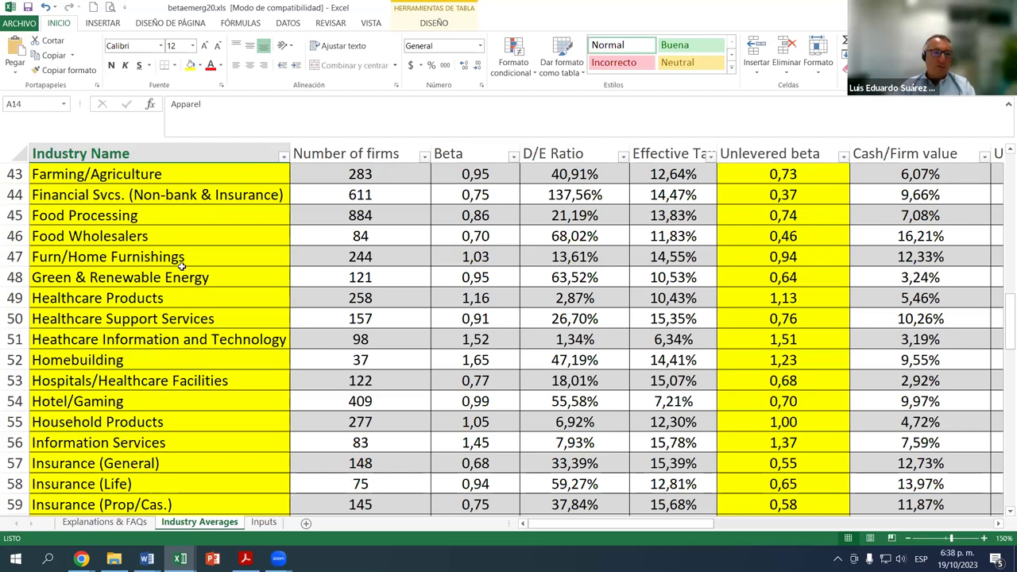
Examine Food Processing, Homebuilding and Construction Supplies as example industries for choosing a company's sector beta
left_click(97, 216)
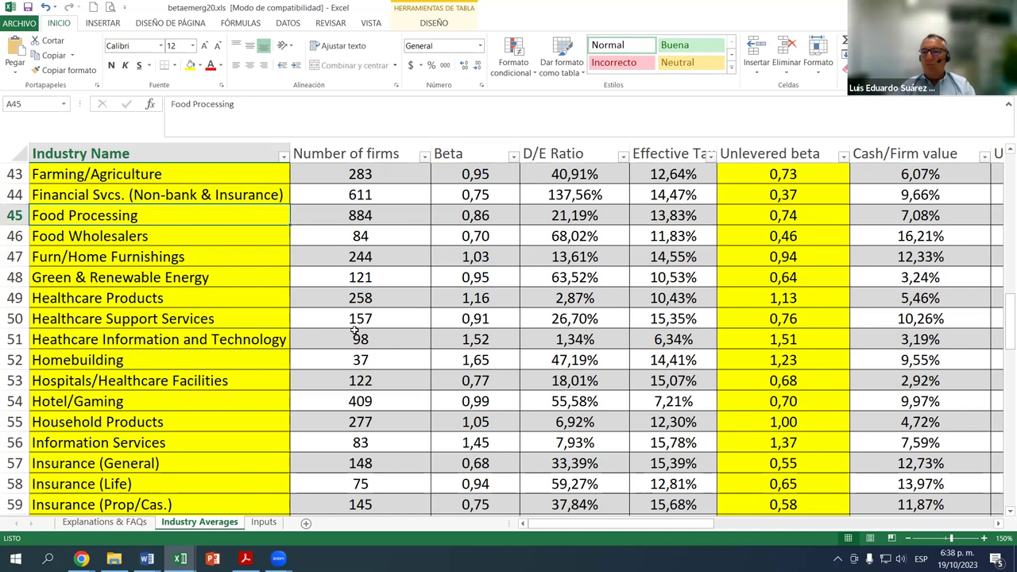
left_click(49, 365)
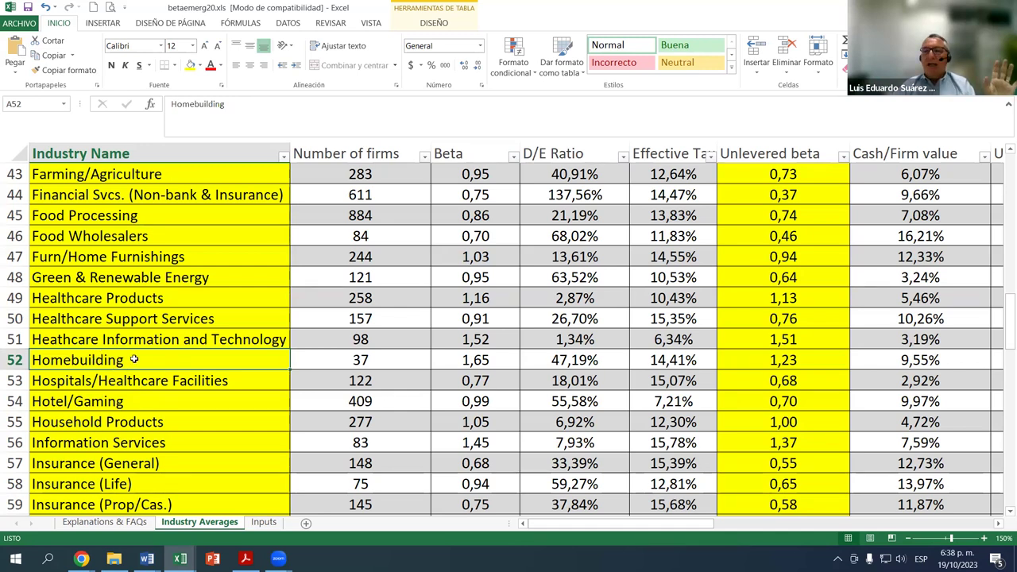
scroll(135, 360, "up", 1)
scroll(135, 360, "up", 2)
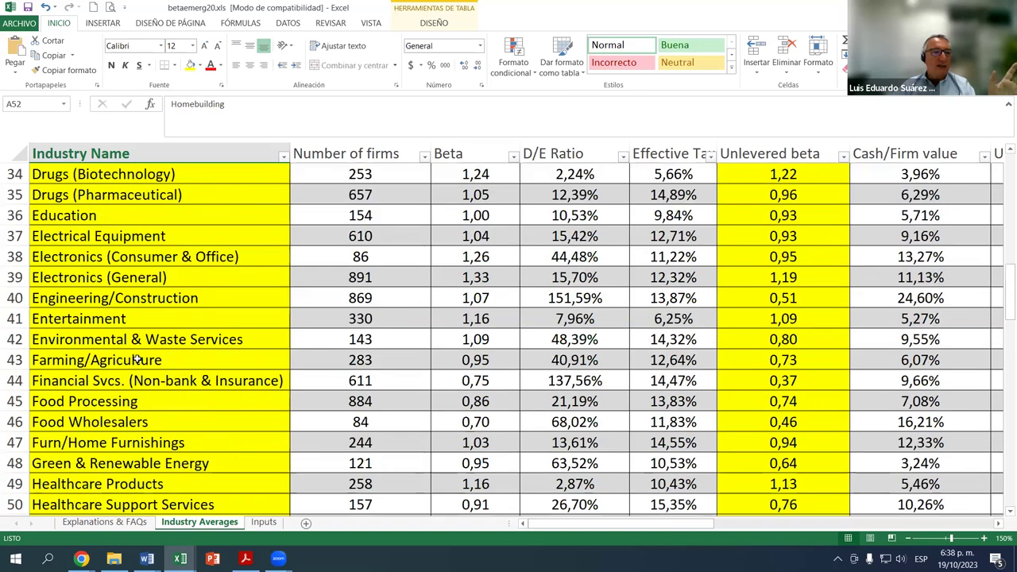
scroll(137, 360, "up", 1)
scroll(138, 360, "up", 1)
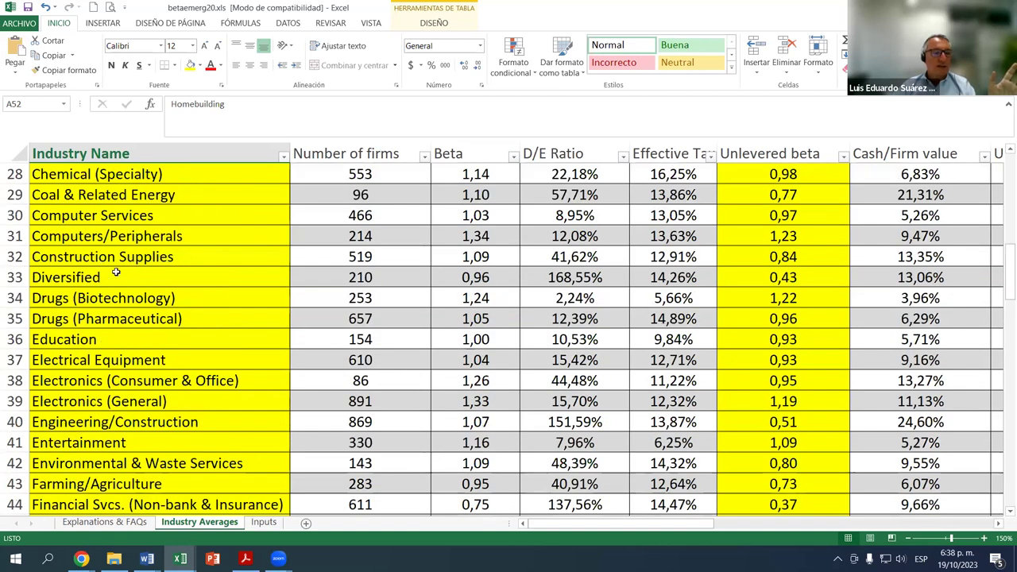
left_click(68, 259)
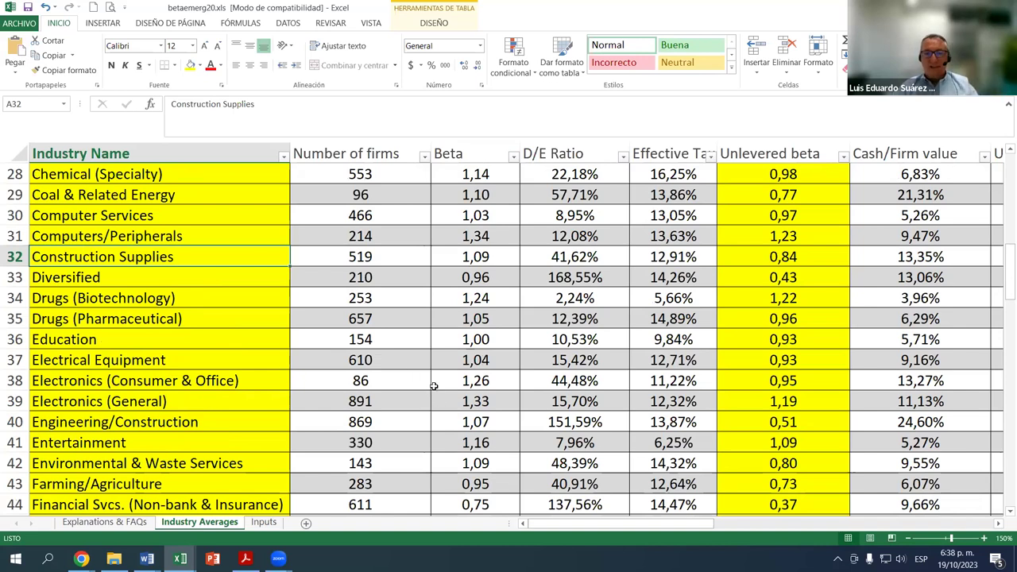
Find the Total Market (without financials) row at the end of the table and check its unlevered beta
scroll(208, 381, "down", 5)
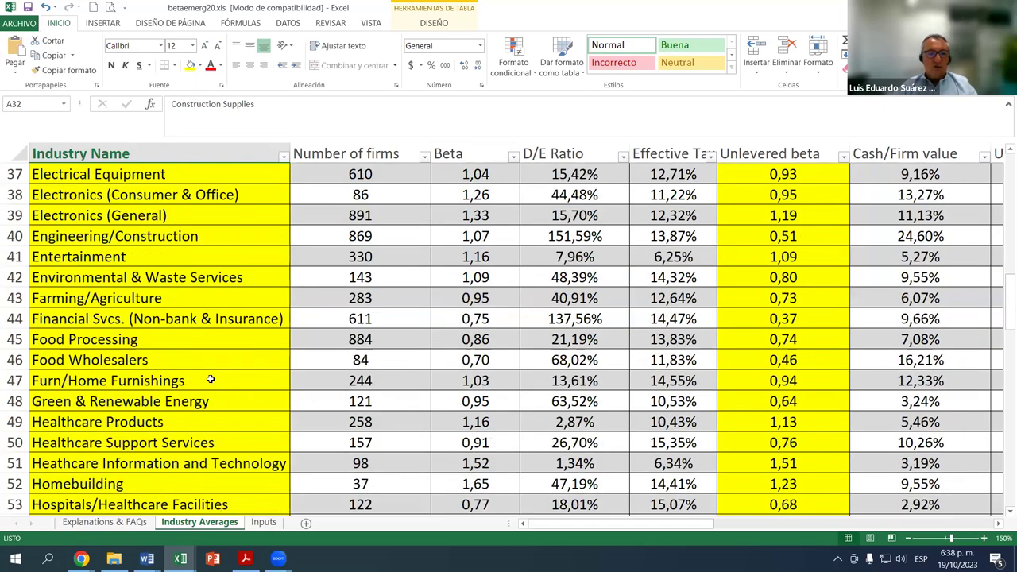
scroll(208, 381, "down", 12)
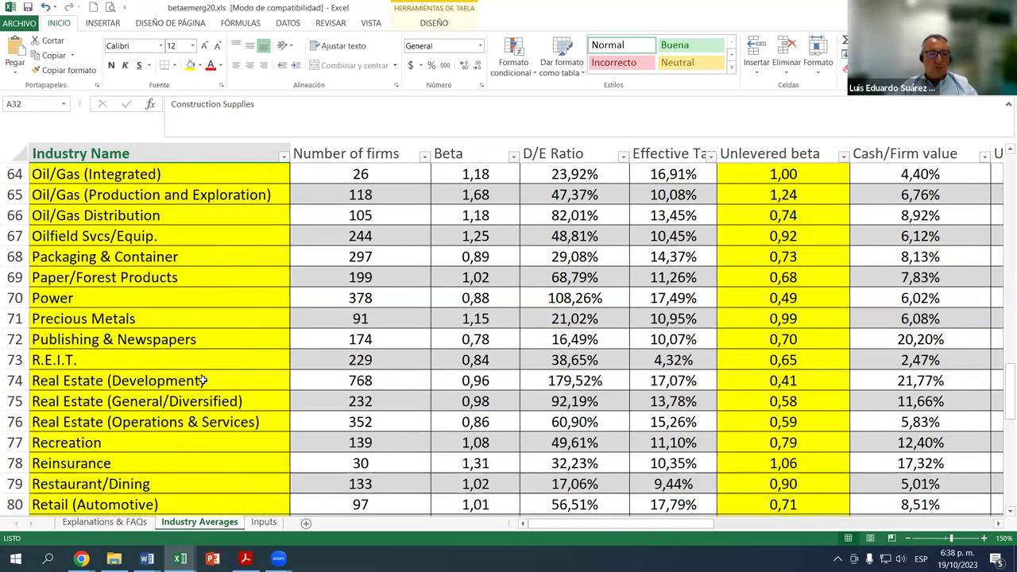
scroll(202, 380, "down", 1)
scroll(794, 406, "down", 5)
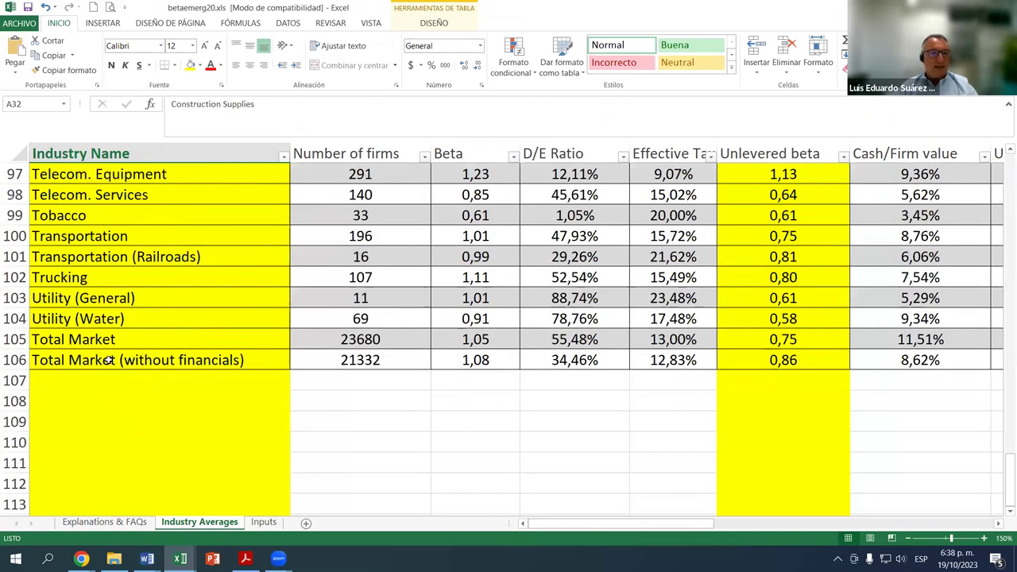
left_click(111, 361)
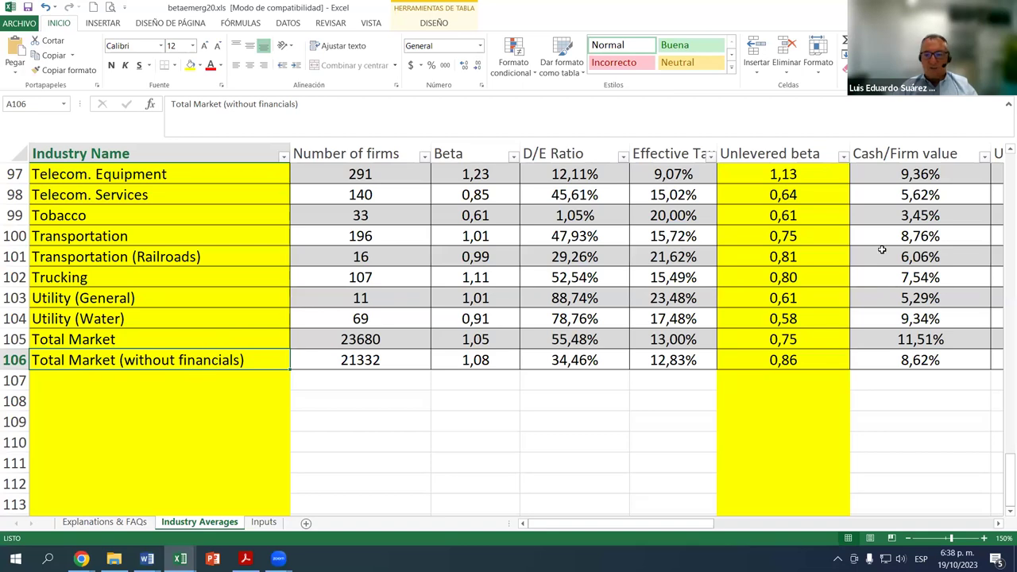
left_click(805, 360)
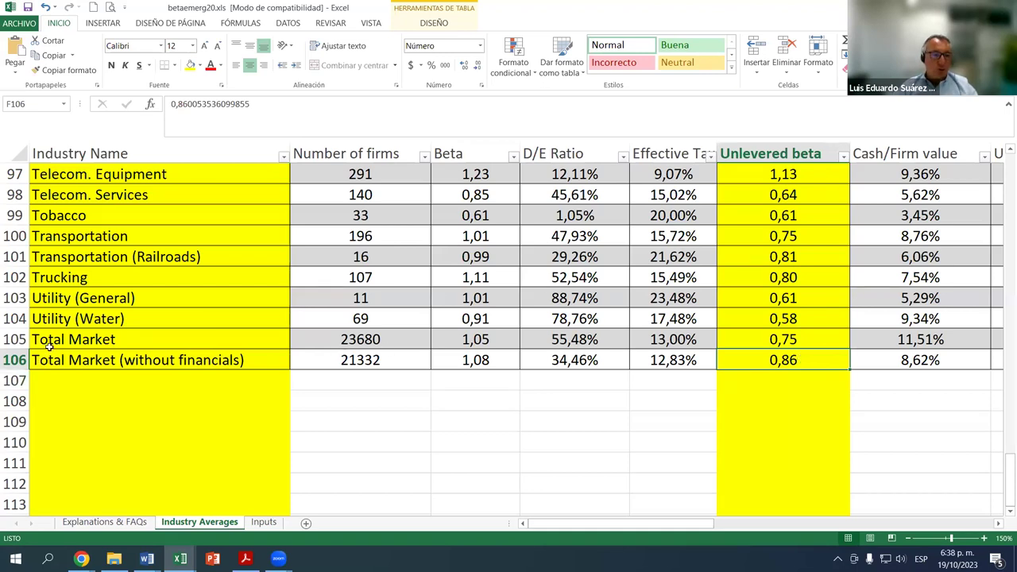
Highlight the Farming/Agriculture row from the industry name through the unlevered beta with light purple fill
scroll(135, 287, "up", 5)
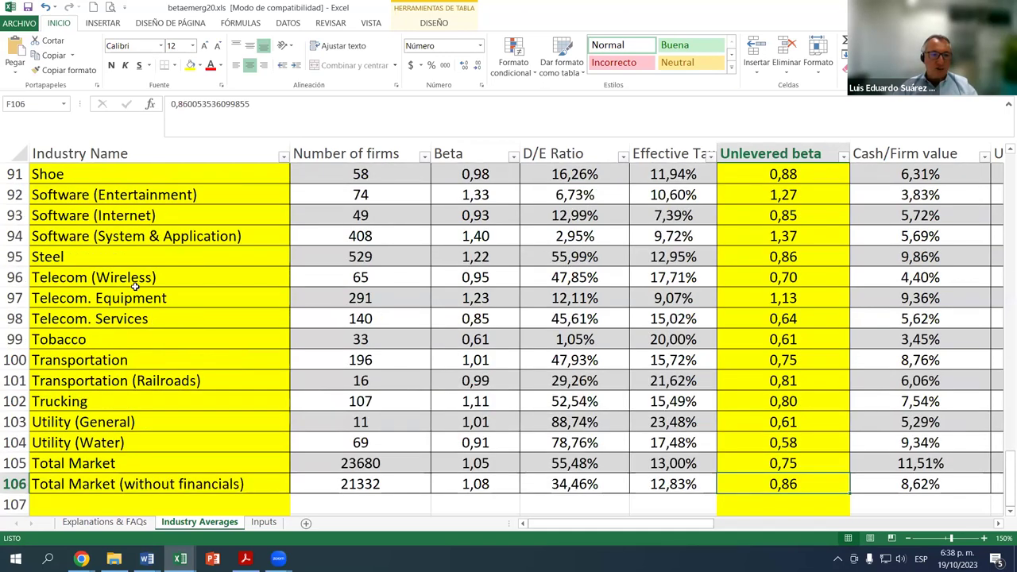
scroll(135, 287, "up", 5)
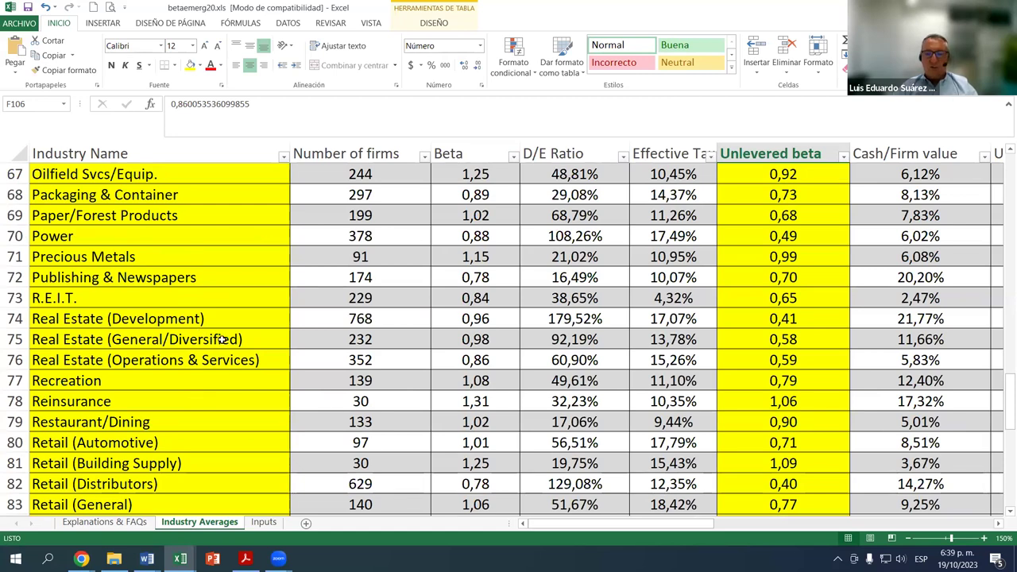
scroll(234, 334, "up", 4)
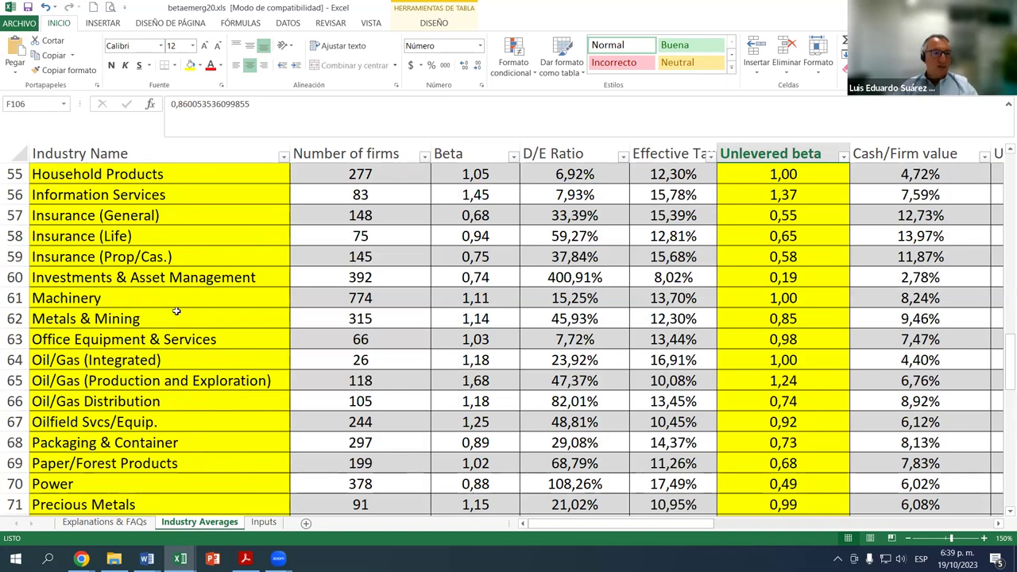
scroll(191, 330, "up", 2)
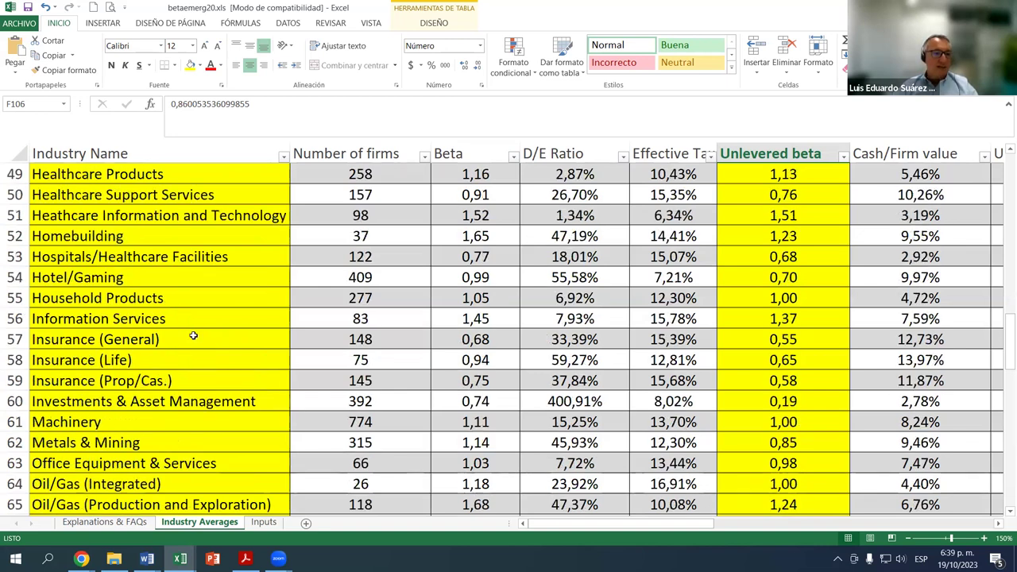
scroll(191, 332, "up", 2)
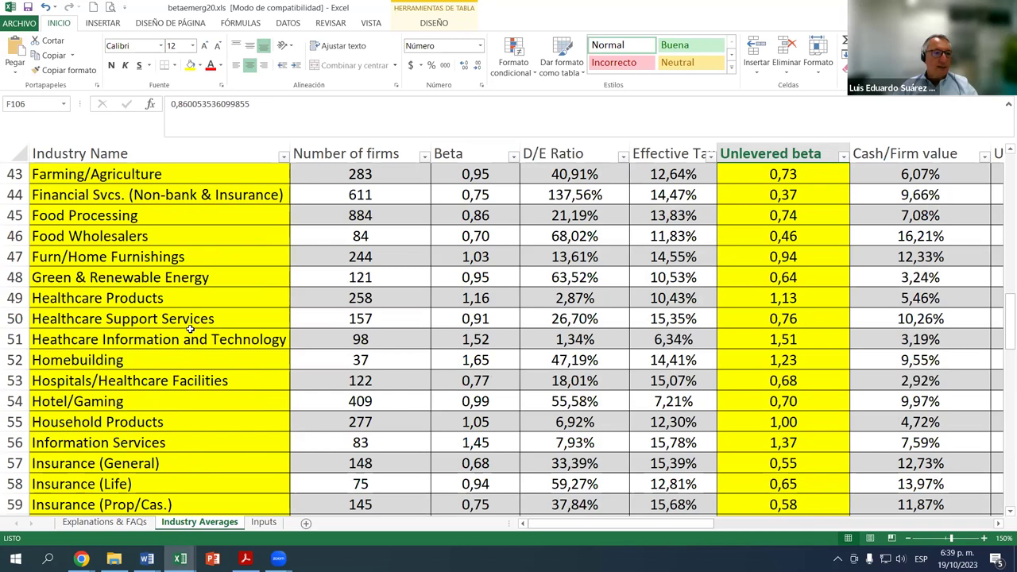
scroll(191, 328, "up", 1)
left_click(87, 238)
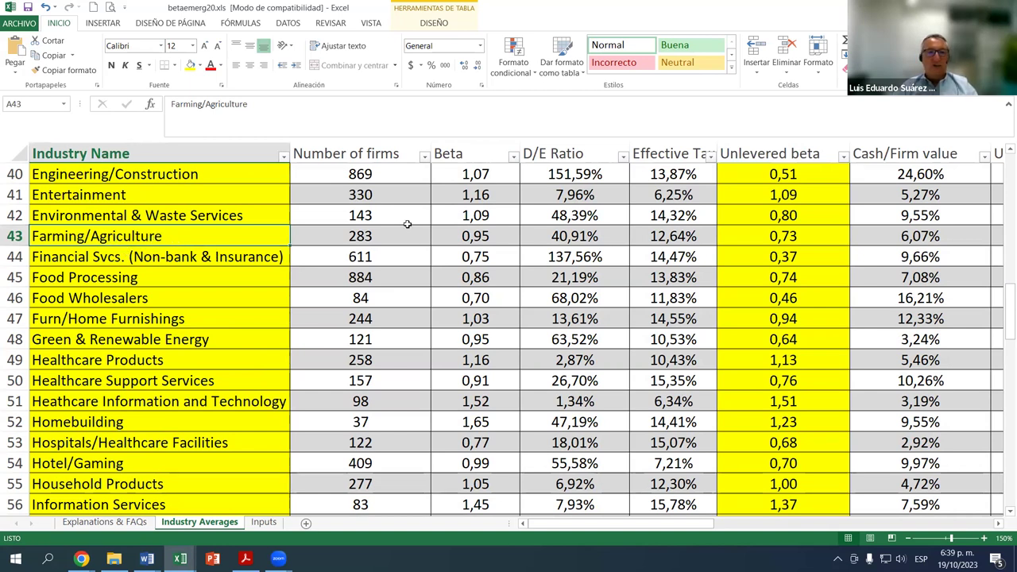
left_click_drag(79, 238, 751, 233)
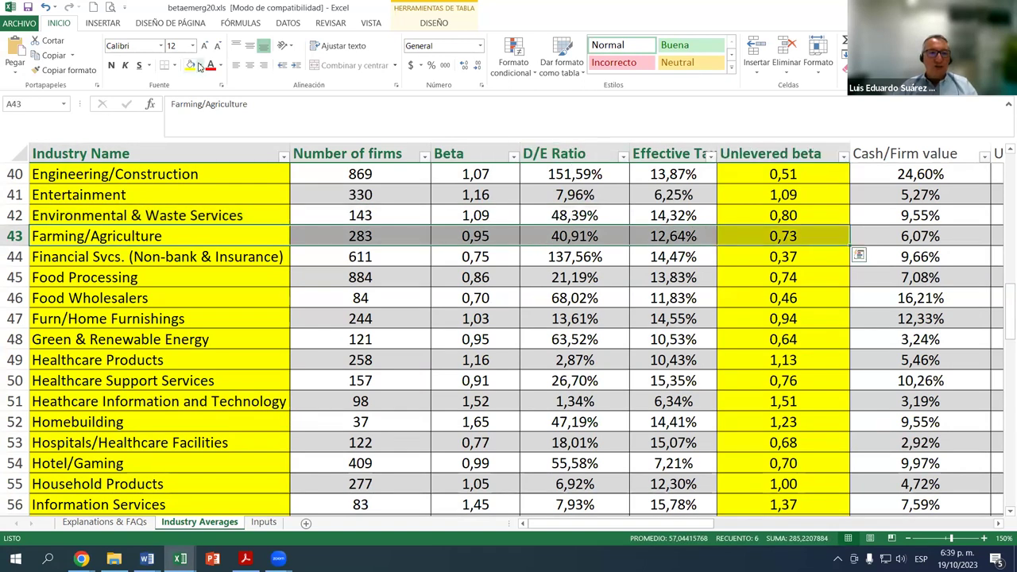
left_click(201, 67)
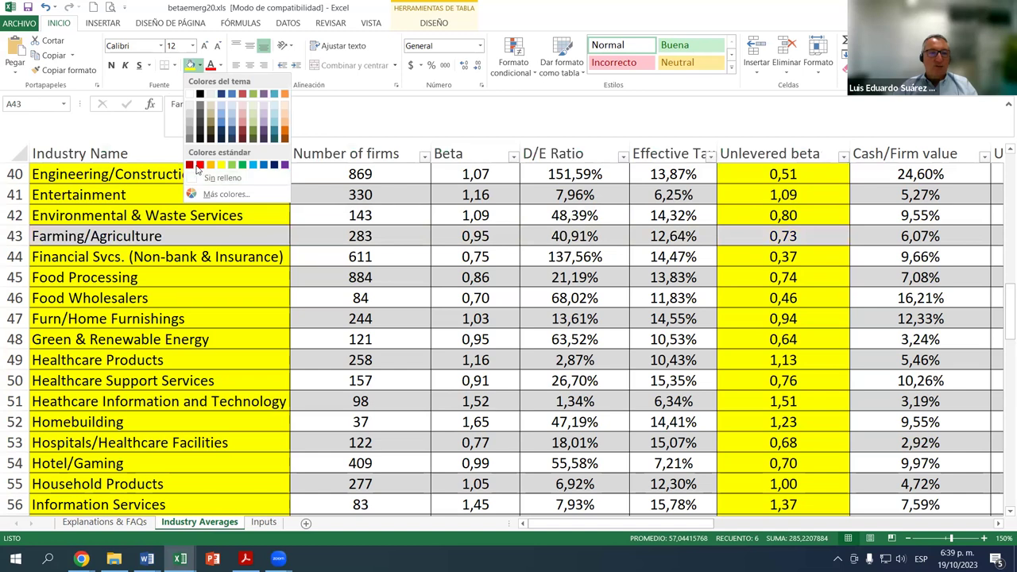
left_click(264, 128)
left_click(420, 264)
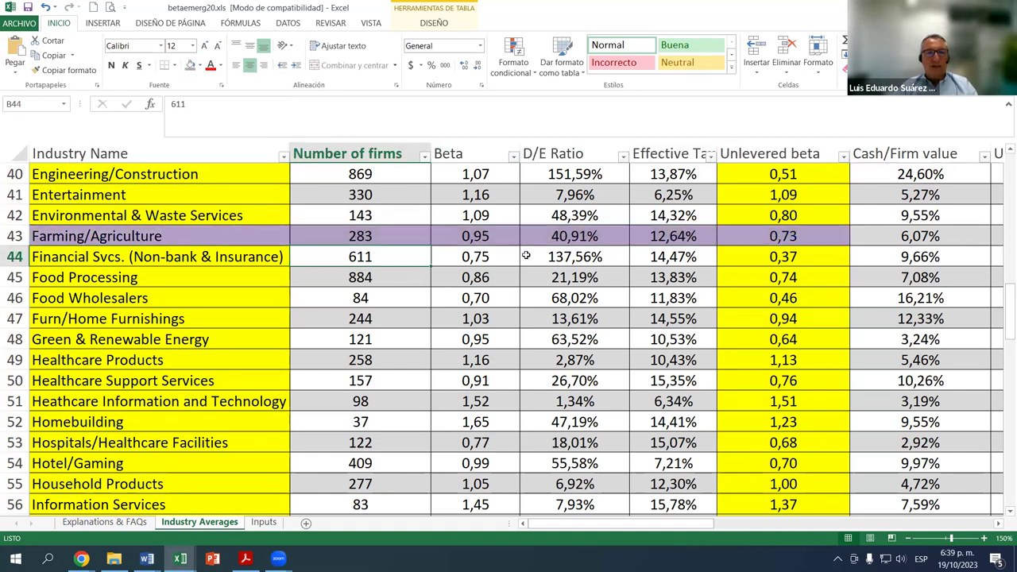
Select the Farming/Agriculture unlevered beta cell and read its full value
left_click(810, 236)
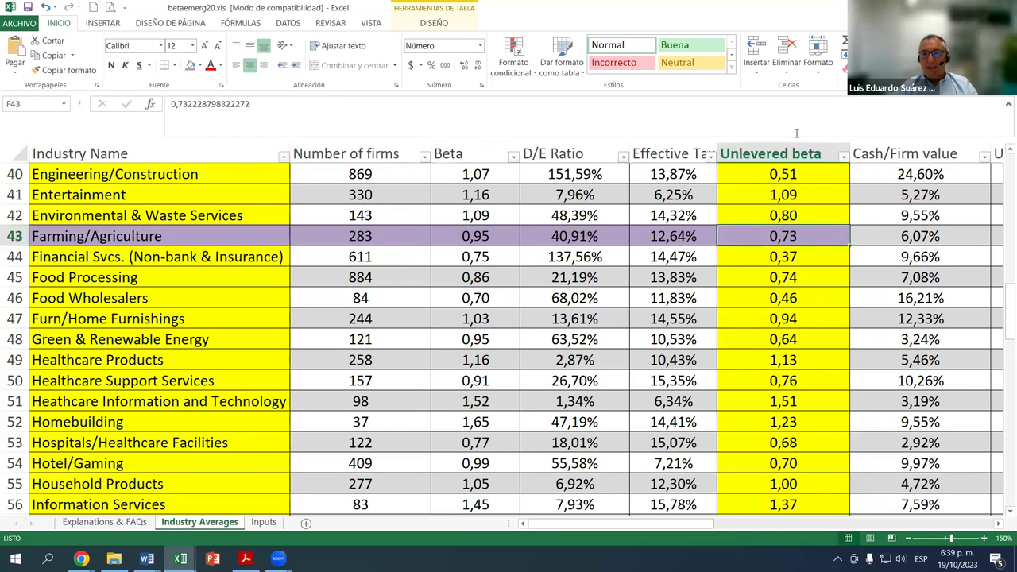
scroll(792, 155, "up", 1)
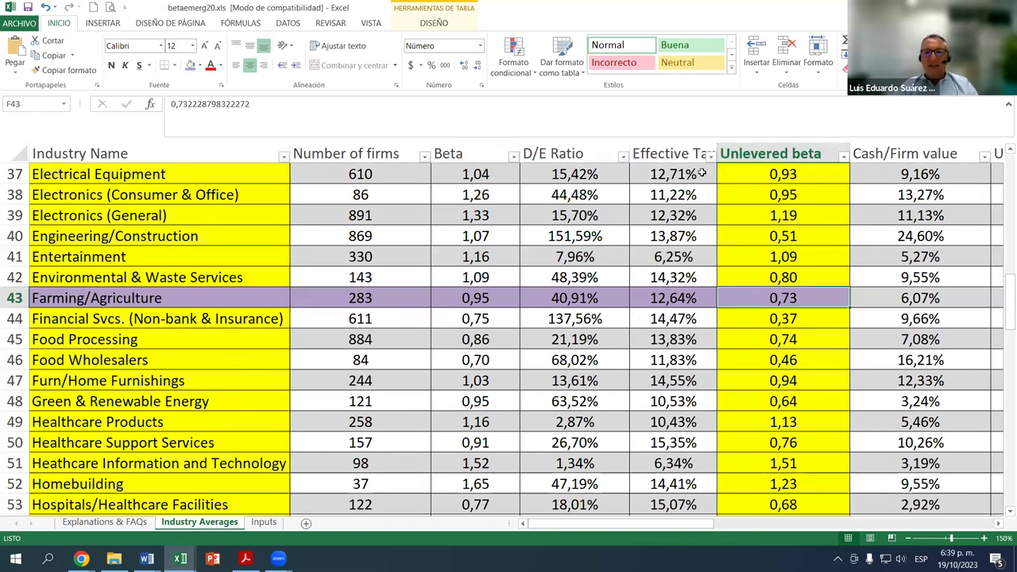
scroll(787, 171, "up", 1)
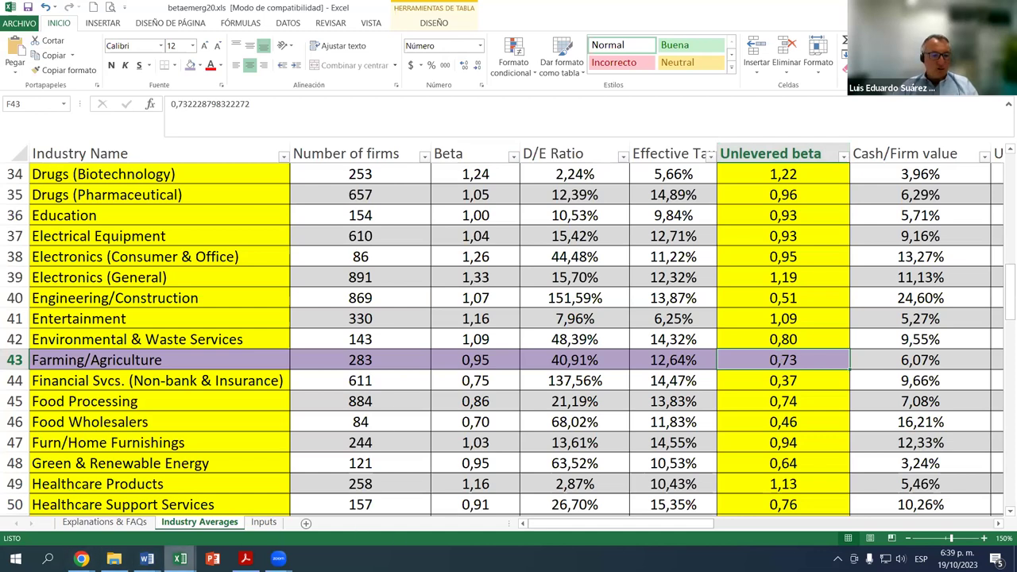
mouse_move(199, 359)
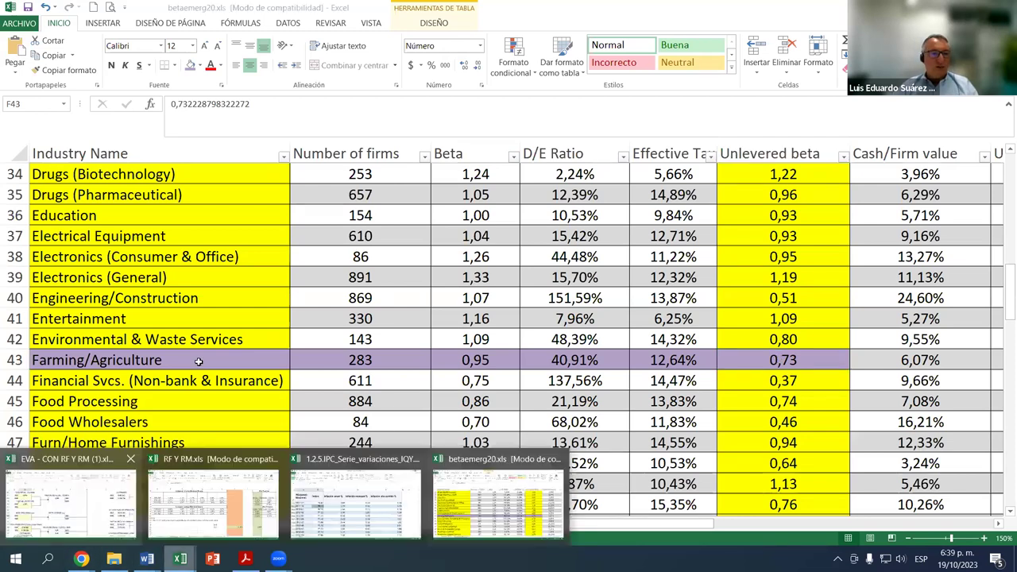
Switch to the EVA workbook and enter 0,73 as the 2021 unlevered beta
left_click(147, 357)
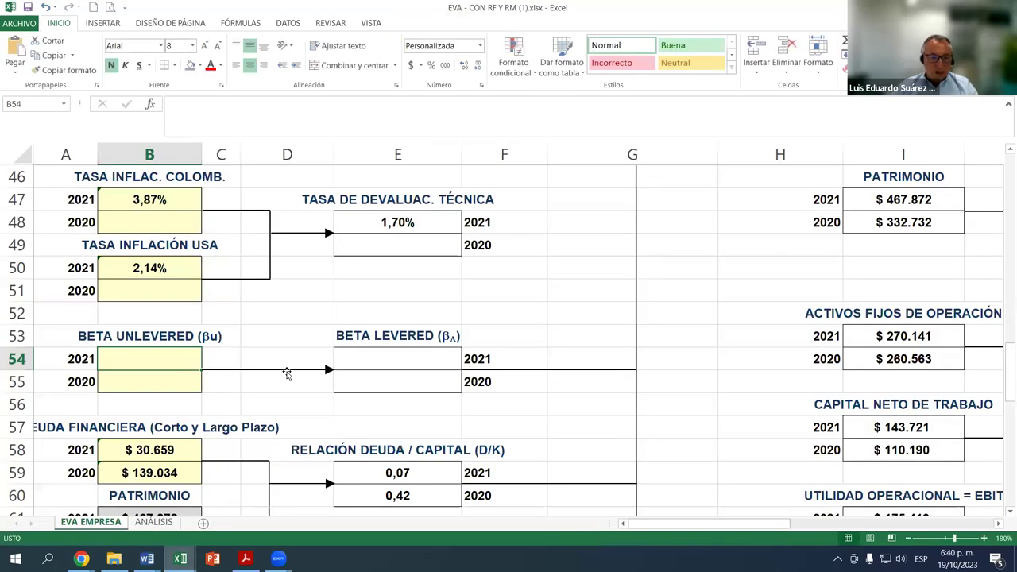
type("0")
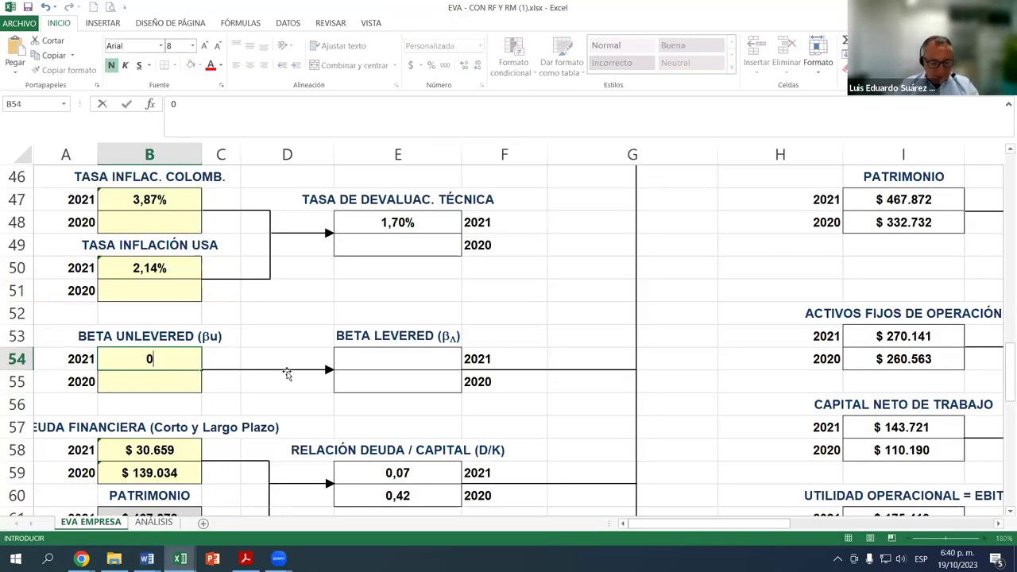
type(",73")
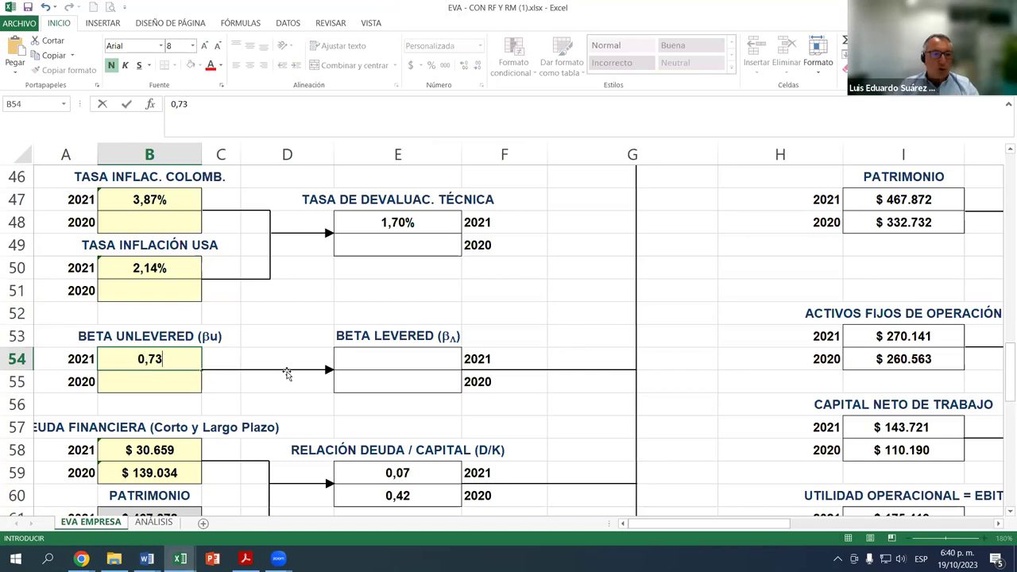
key("Return")
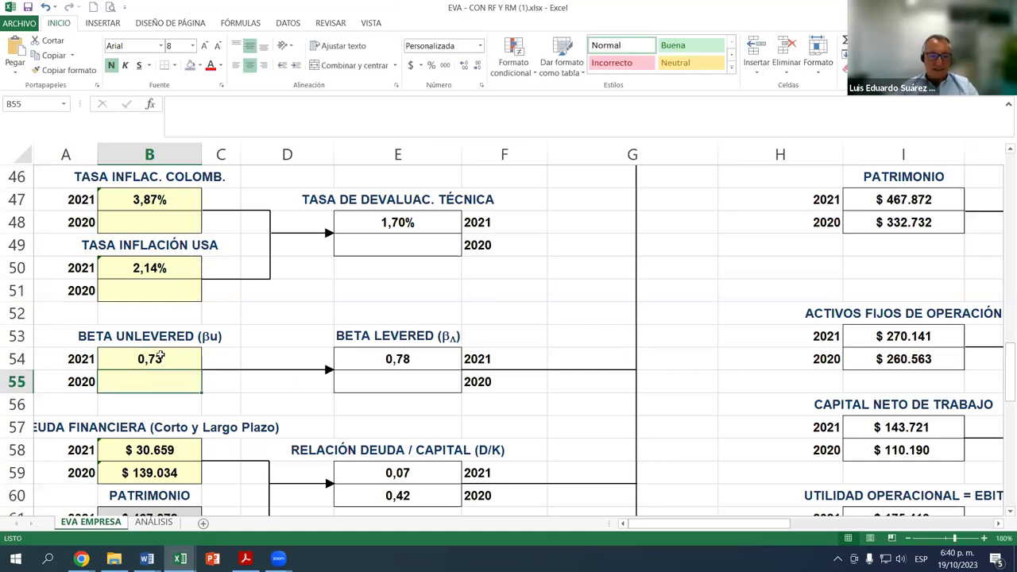
key("Up")
Review the 2021 Colombian and US inflation formulas and the unlevered beta cells on the EVA EMPRESA sheet
left_click(163, 200)
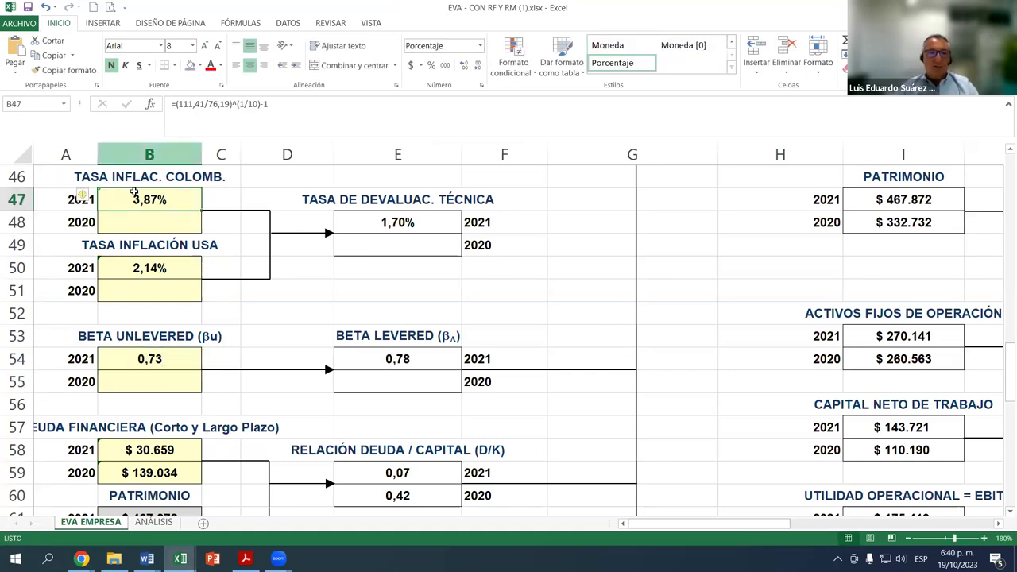
left_click(140, 268)
left_click(156, 195)
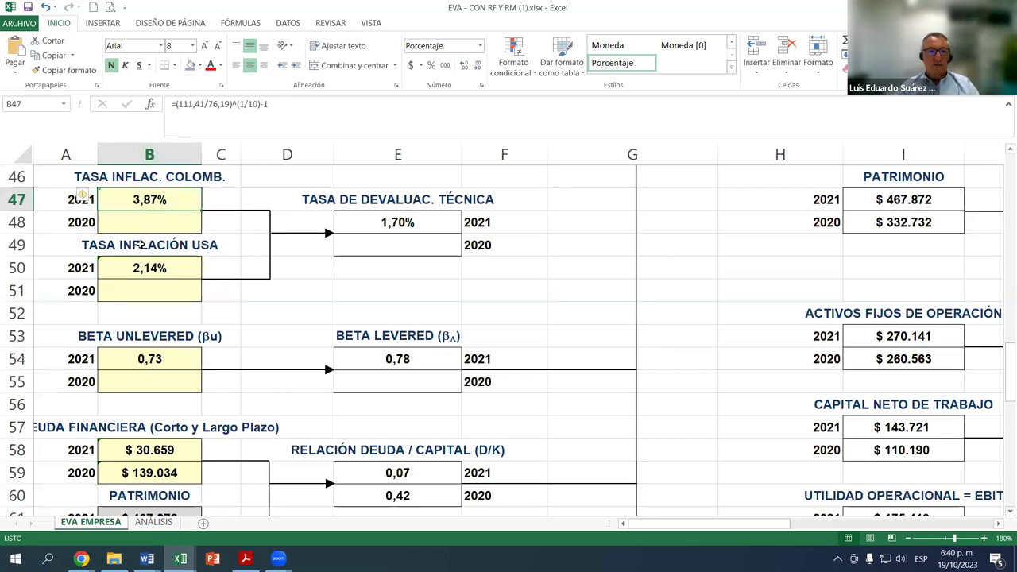
left_click(137, 268)
scroll(135, 268, "up", 2)
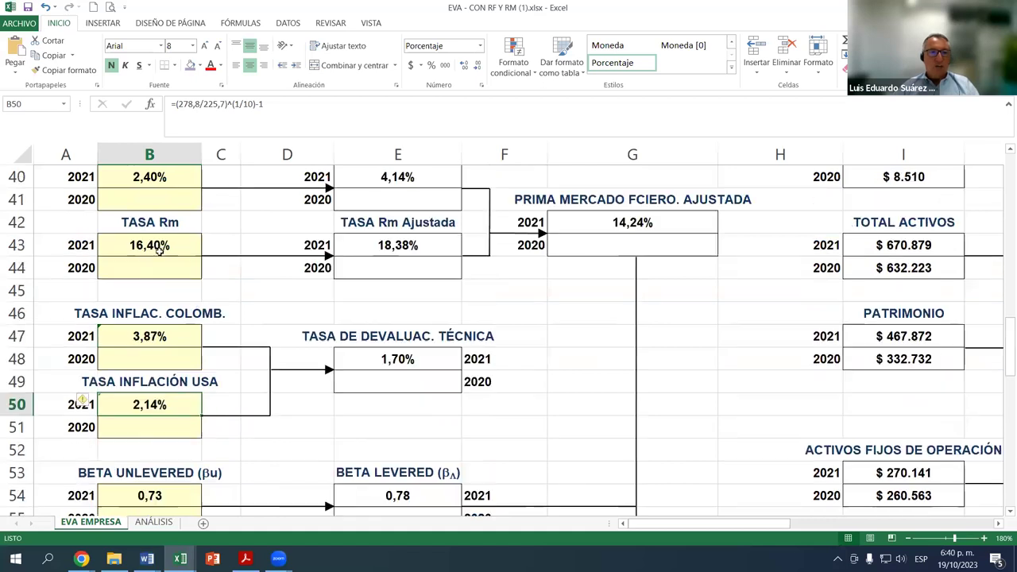
scroll(171, 294, "down", 1)
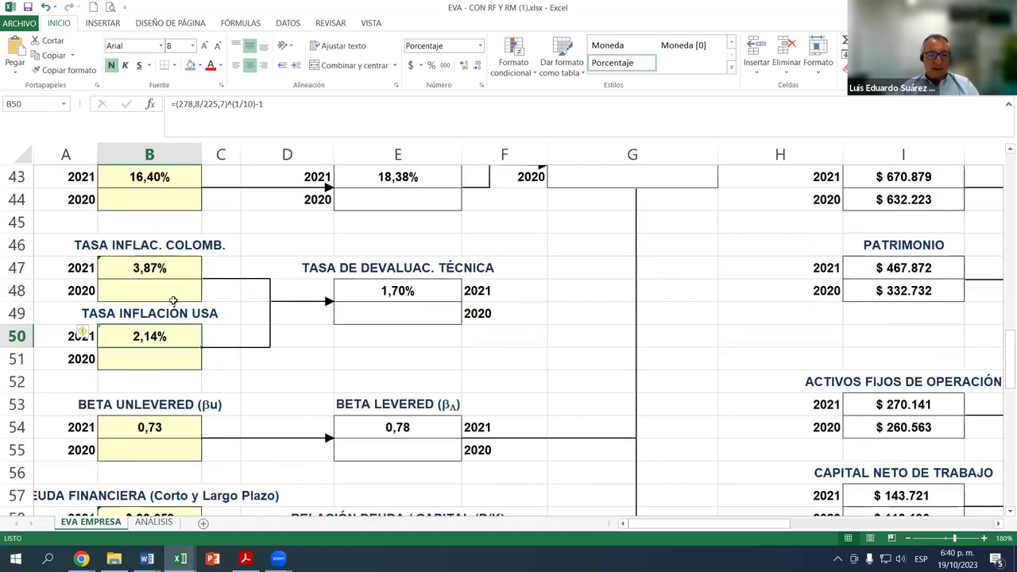
scroll(167, 286, "down", 2)
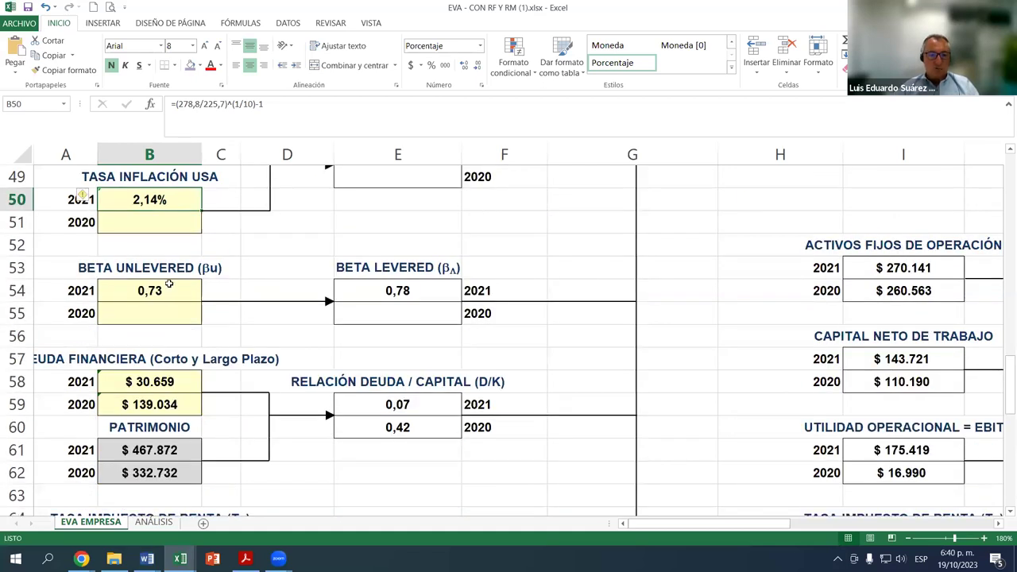
left_click(155, 293)
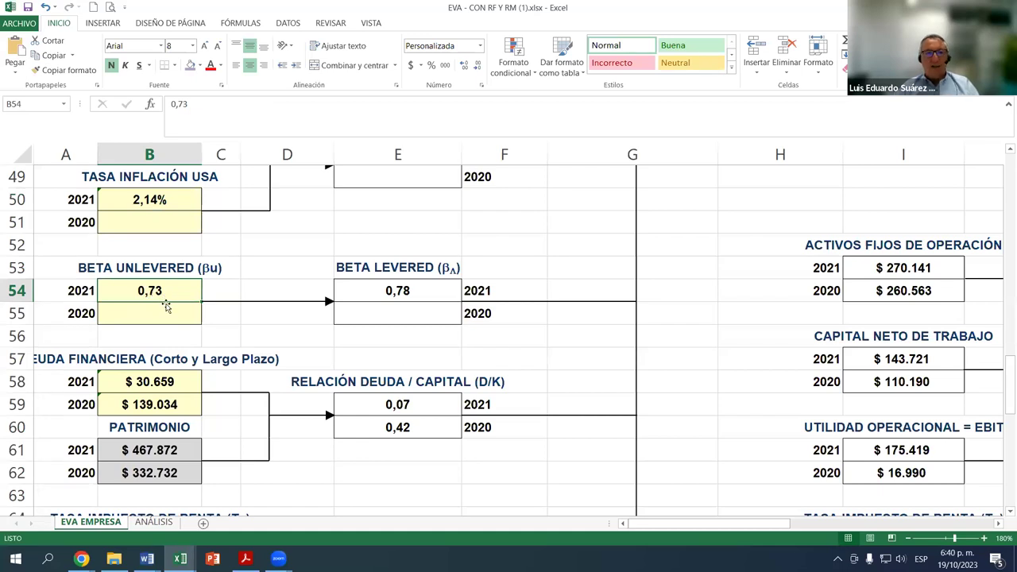
left_click(157, 318)
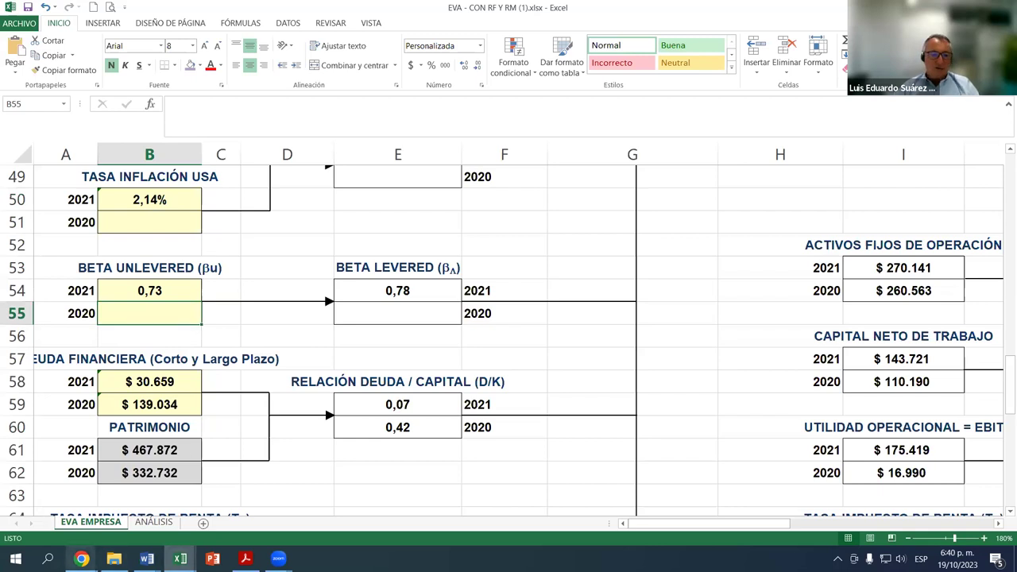
Switch to Chrome, check the EVA sources PDF for the country risk premium path, and return to Damodaran's archived data page
mouse_move(81, 559)
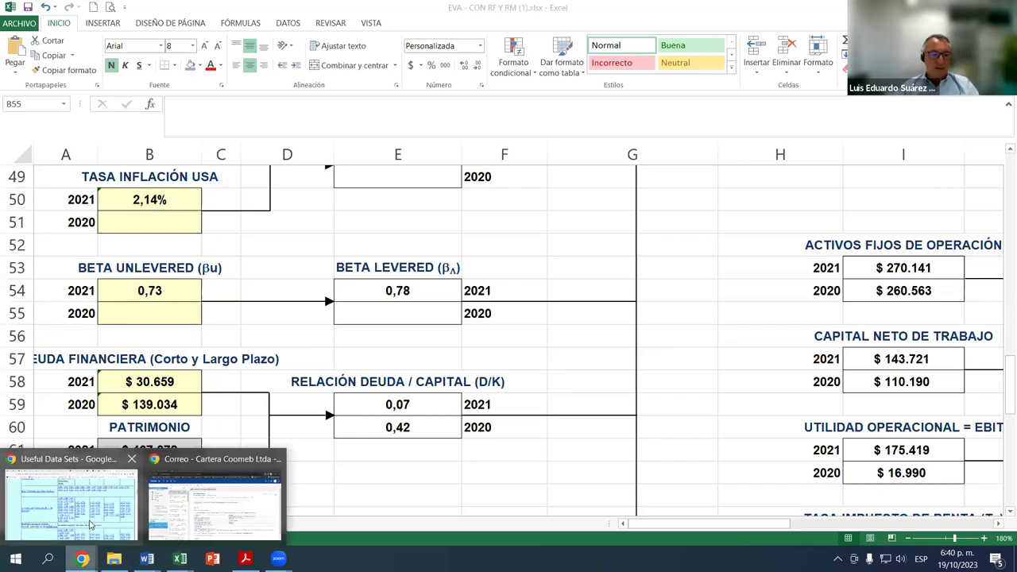
left_click(92, 525)
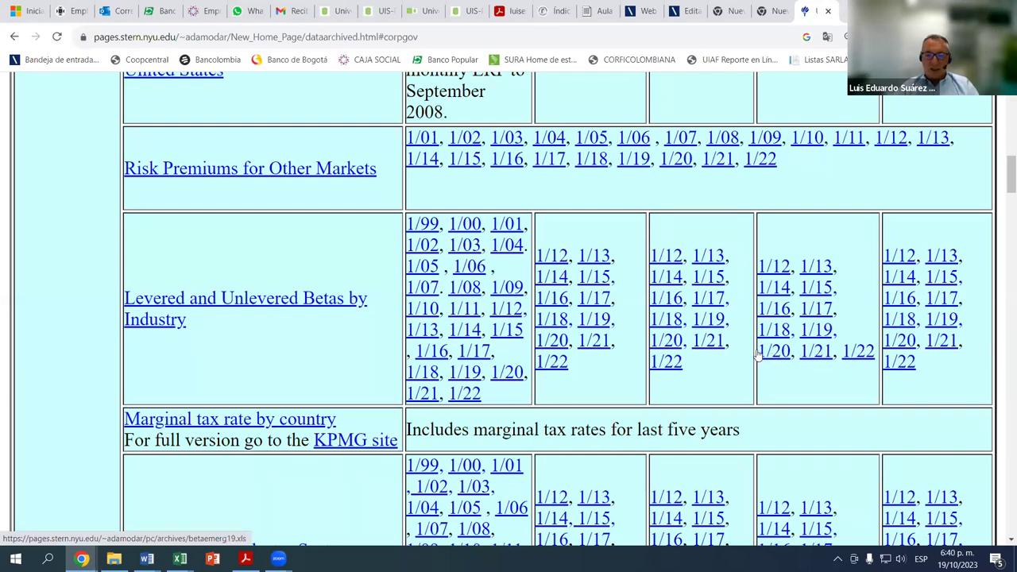
left_click(509, 10)
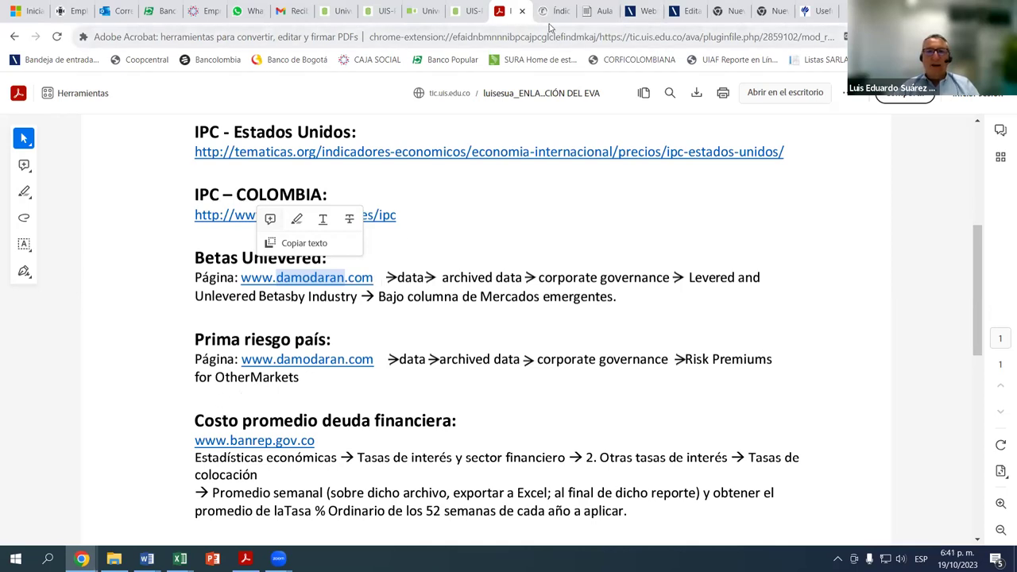
left_click(818, 11)
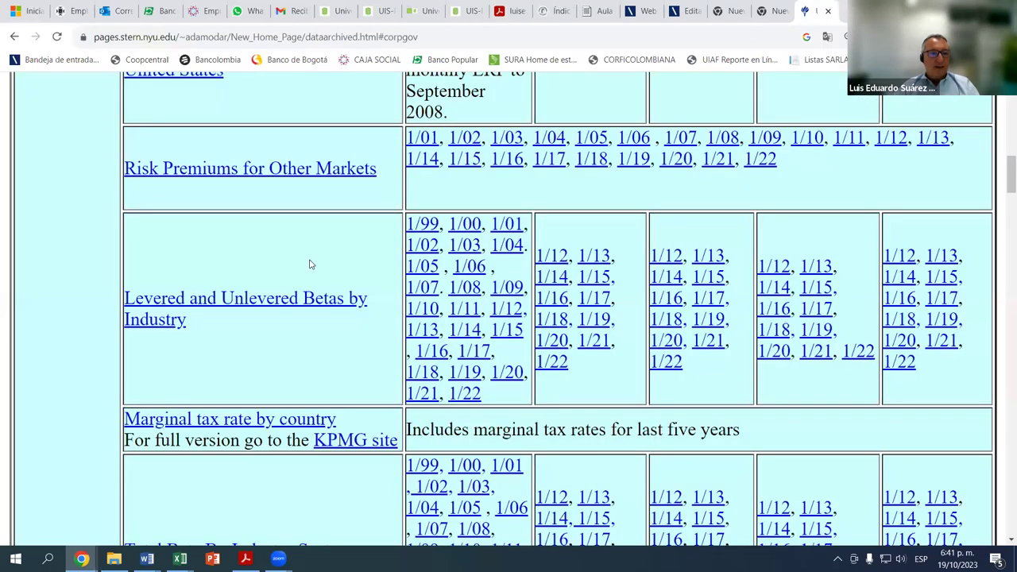
Open the 1/21 Risk Premiums for Other Markets file from the archived data table and enable editing
scroll(314, 265, "down", 1)
scroll(302, 358, "down", 1)
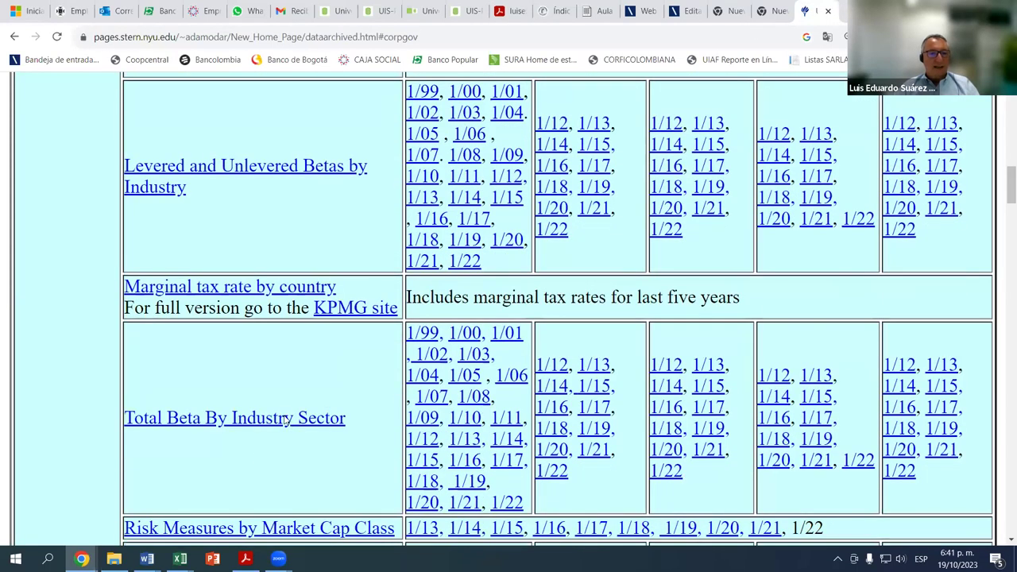
scroll(294, 414, "down", 2)
scroll(293, 401, "up", 3)
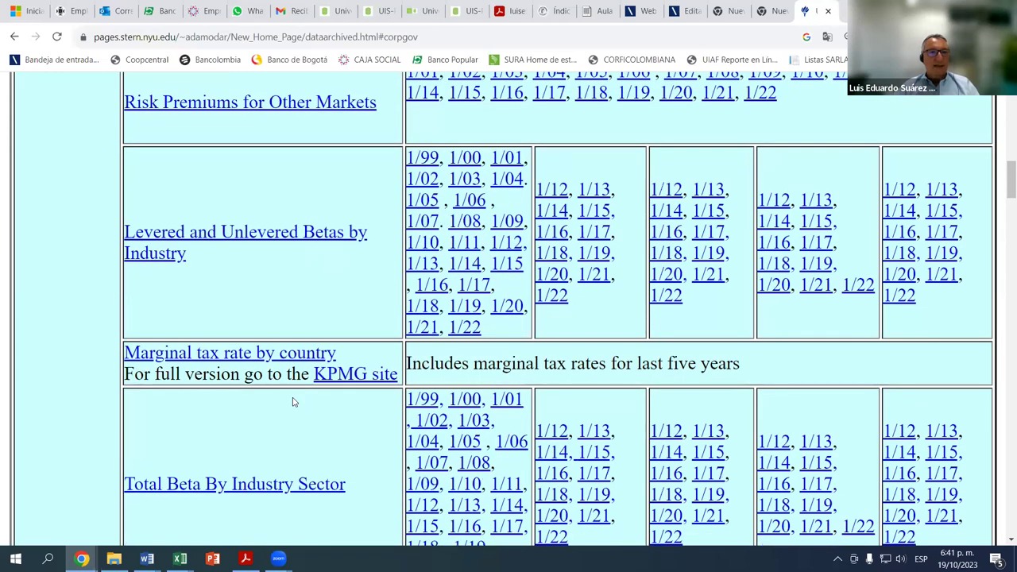
scroll(240, 273, "up", 2)
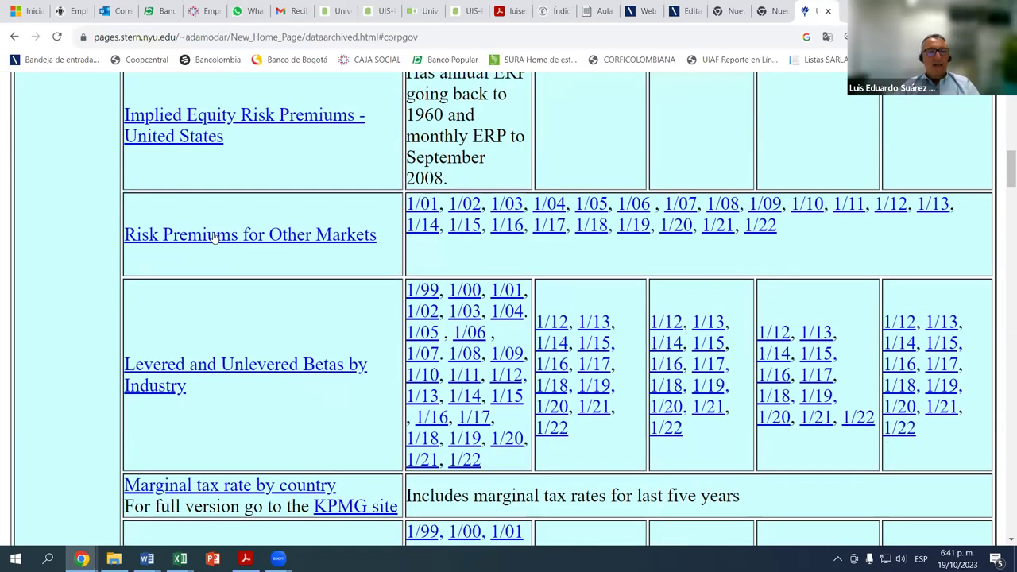
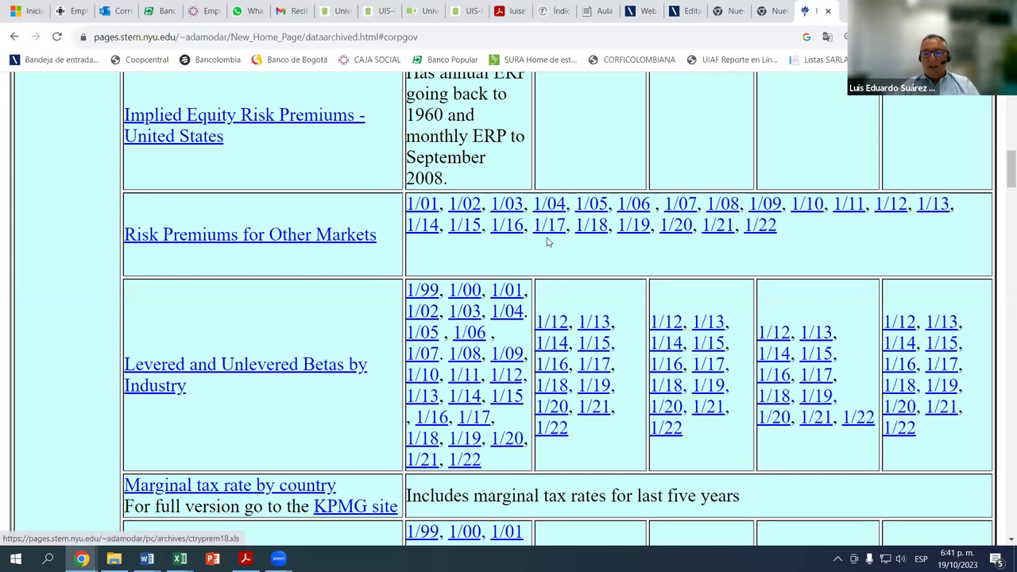
left_click(721, 230)
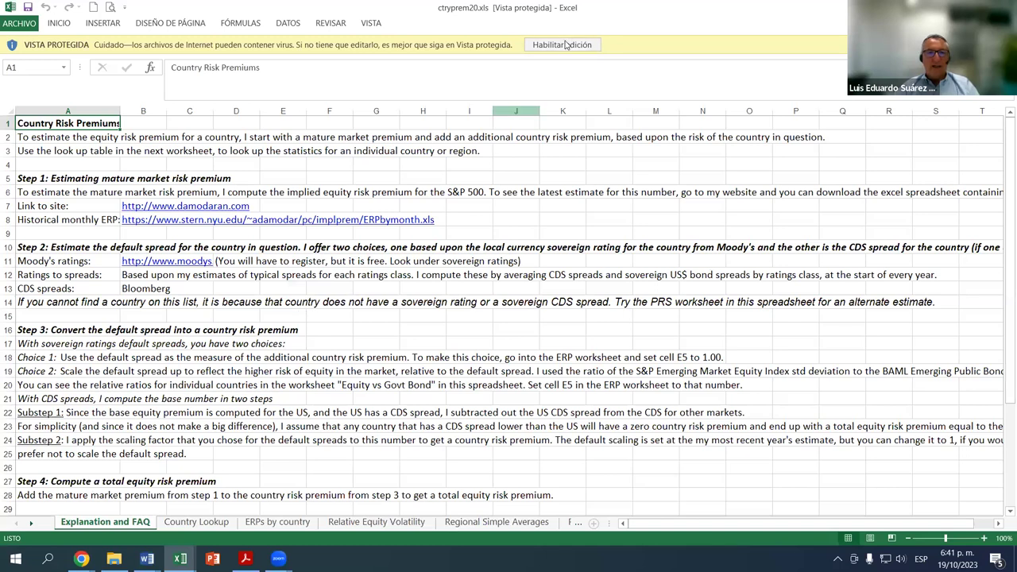
left_click(563, 43)
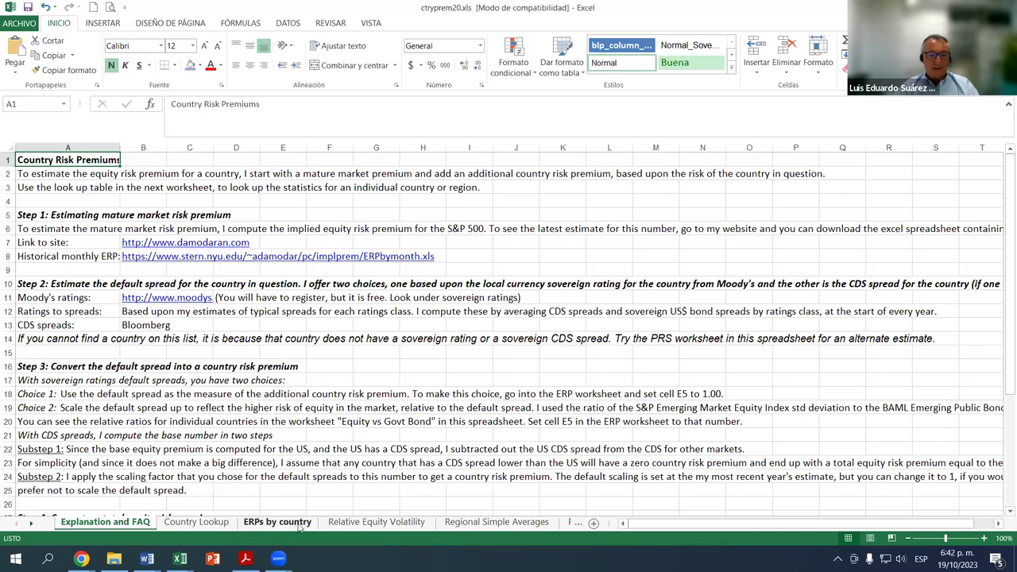
Show the beginning of the ERPs by country sheet and slightly narrow the Country column
left_click(257, 524)
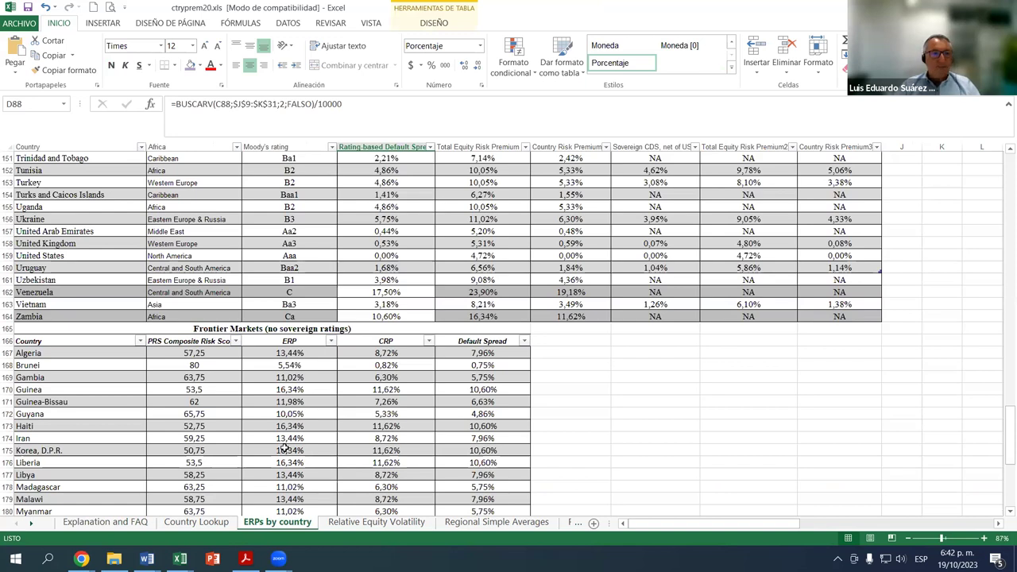
key("ctrl+Home")
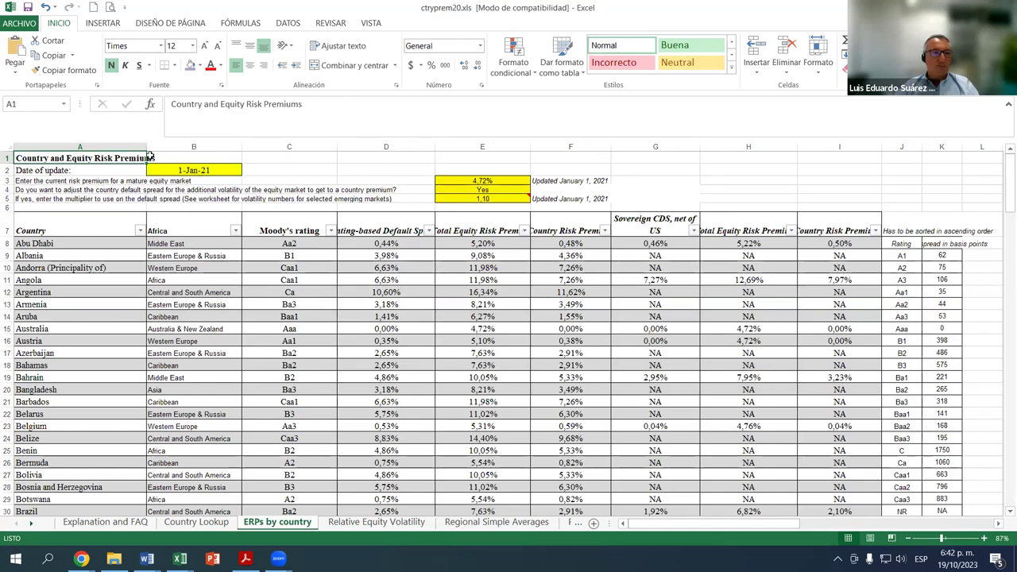
left_click_drag(143, 144, 141, 144)
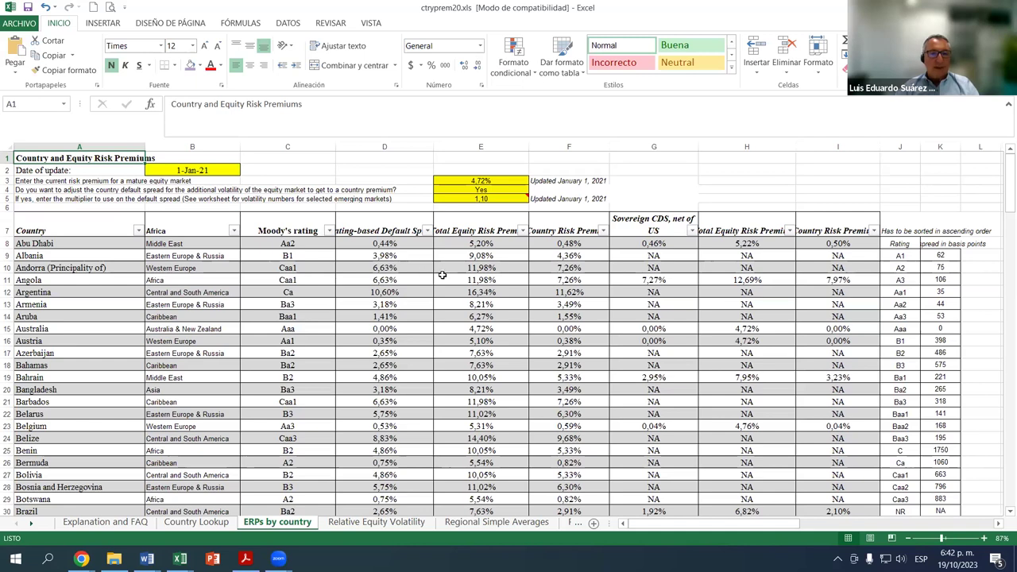
Highlight the first Country Risk Premium column (F) and the Country column with light purple fill
left_click(584, 232)
left_click(576, 144)
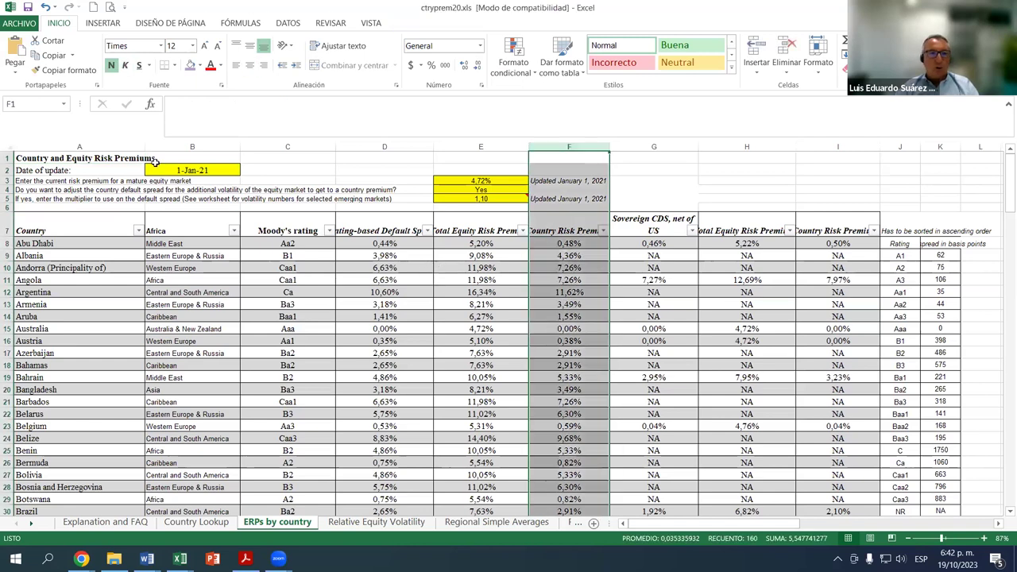
left_click(199, 66)
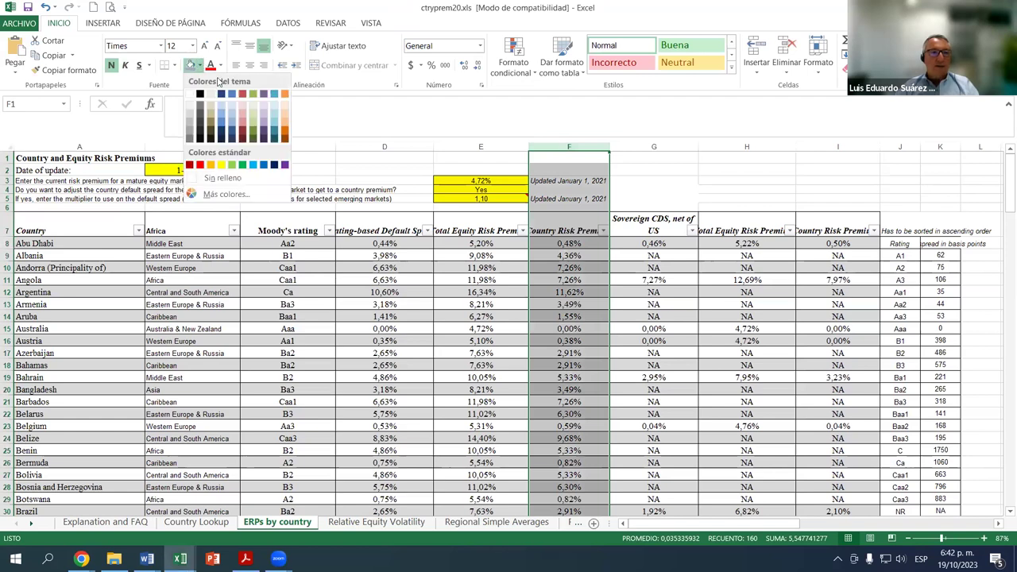
left_click(263, 117)
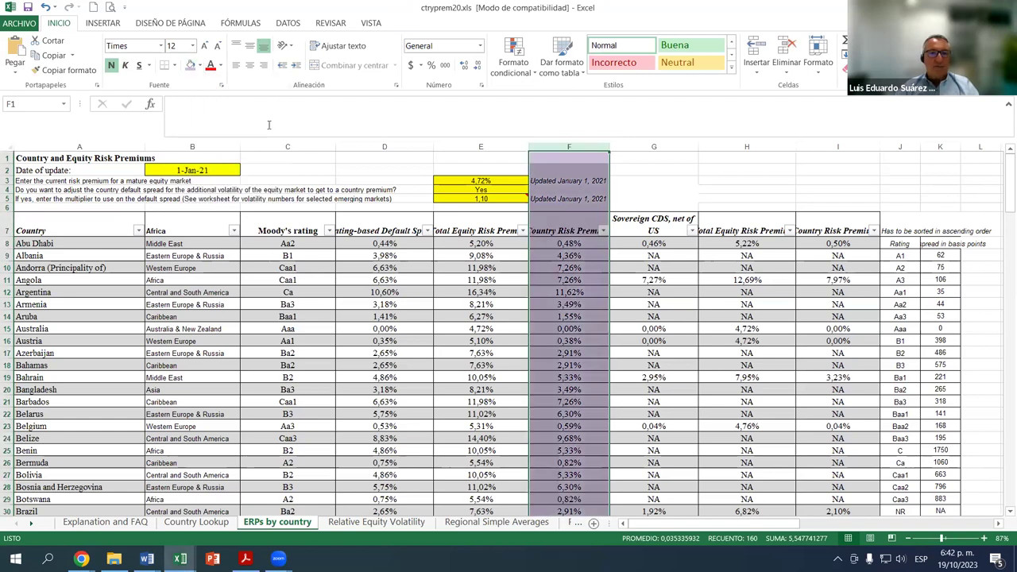
left_click(86, 147)
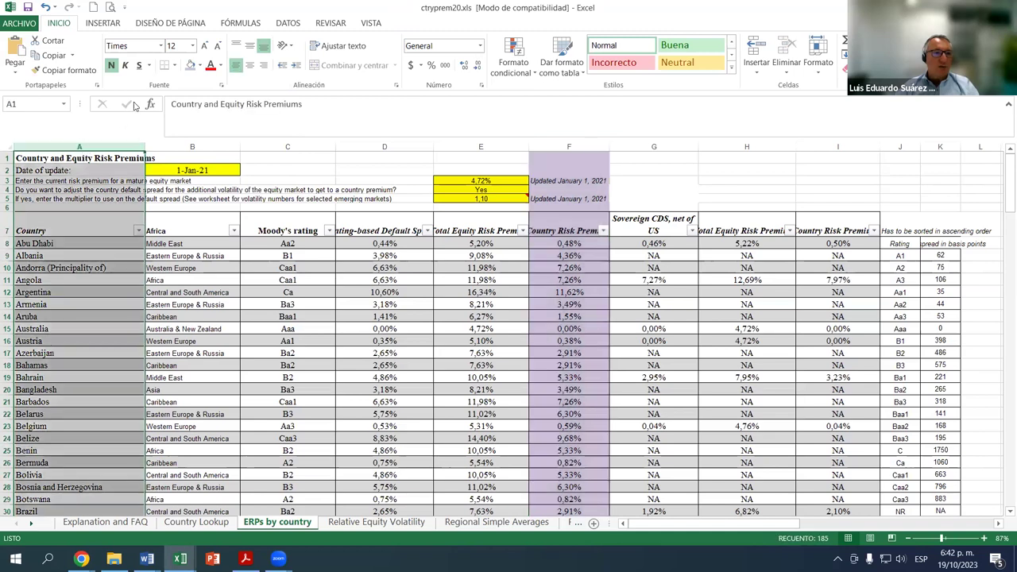
left_click(190, 65)
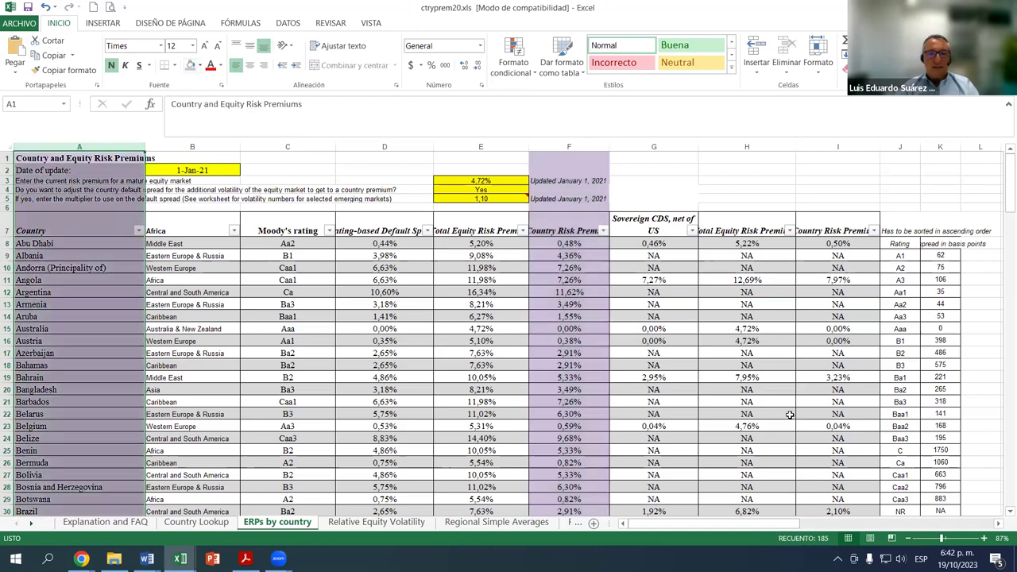
Freeze the panes at cell B8 to lock the row 7 headers and the Country column in place
left_click(984, 539)
left_click(984, 538)
left_click(984, 539)
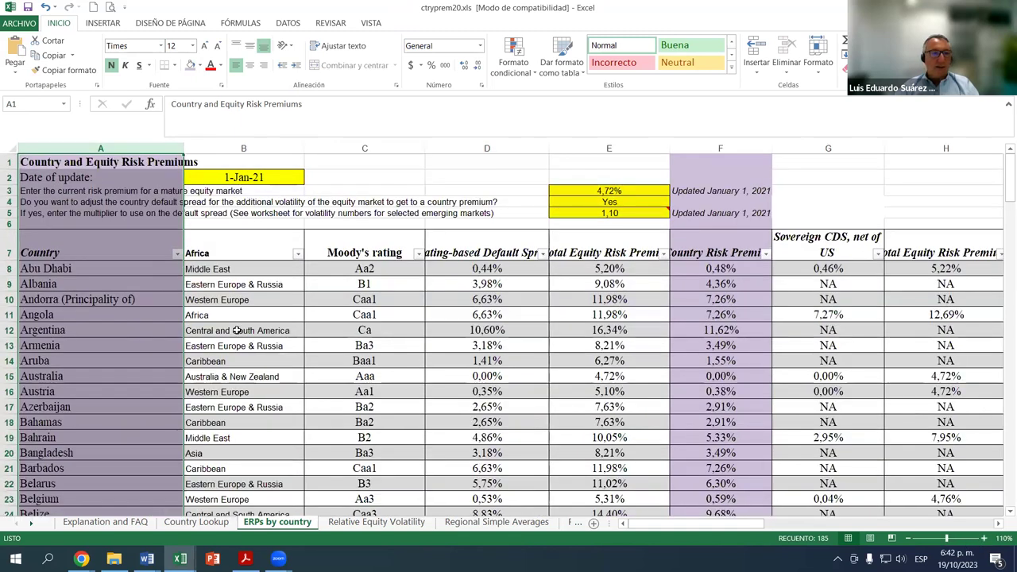
scroll(236, 287, "down", 2)
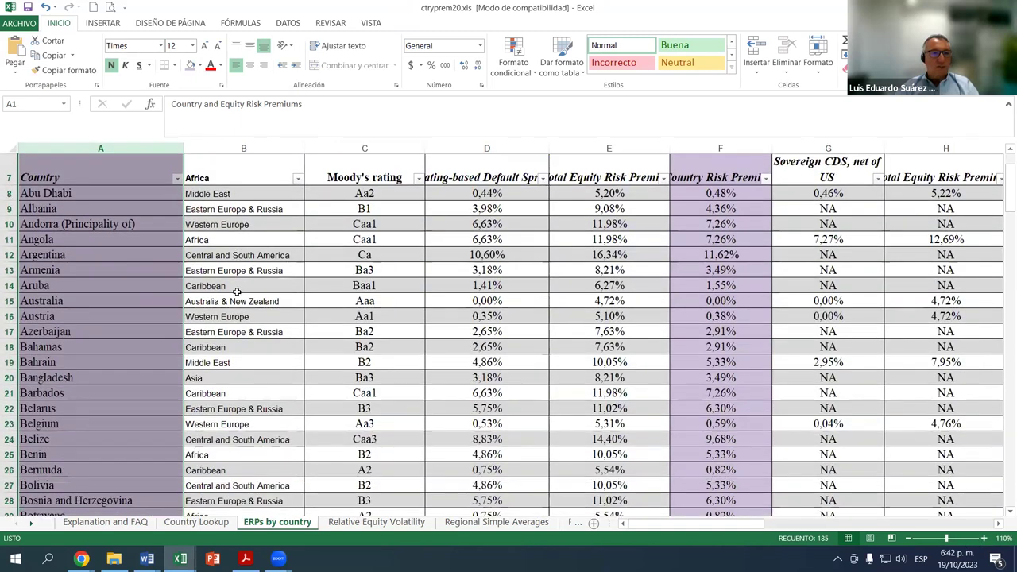
left_click(210, 195)
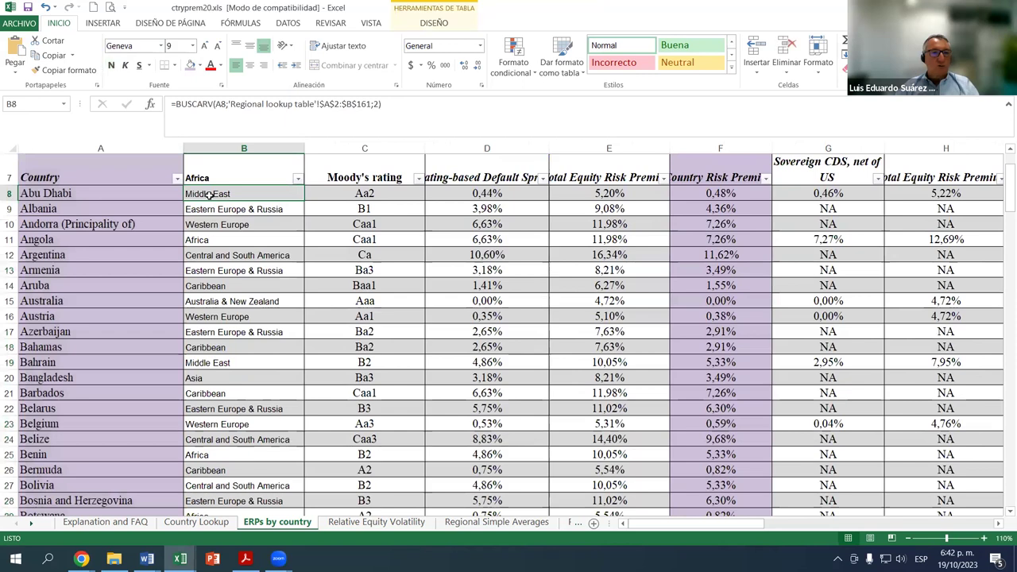
left_click(371, 23)
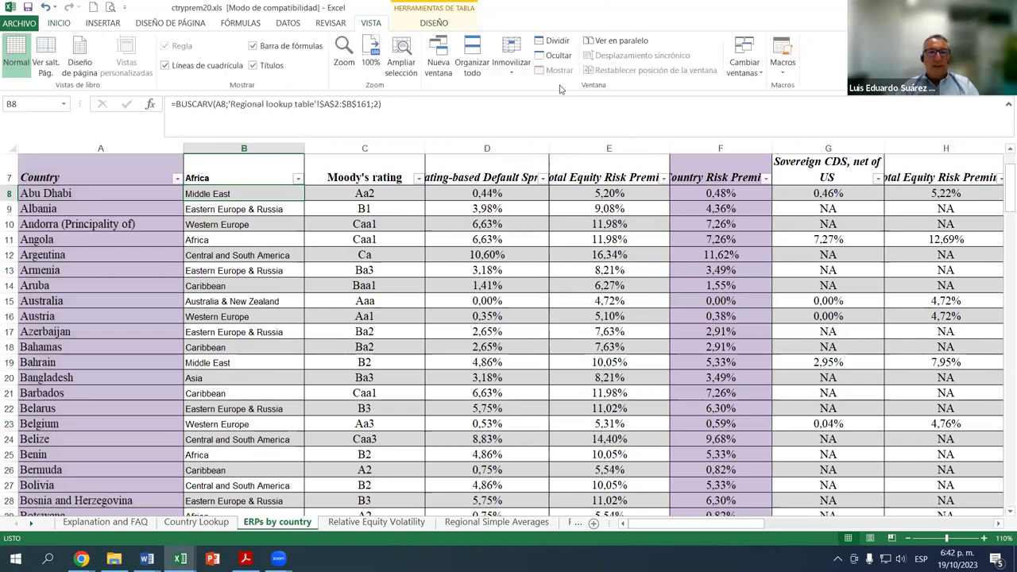
left_click(513, 57)
left_click(989, 540)
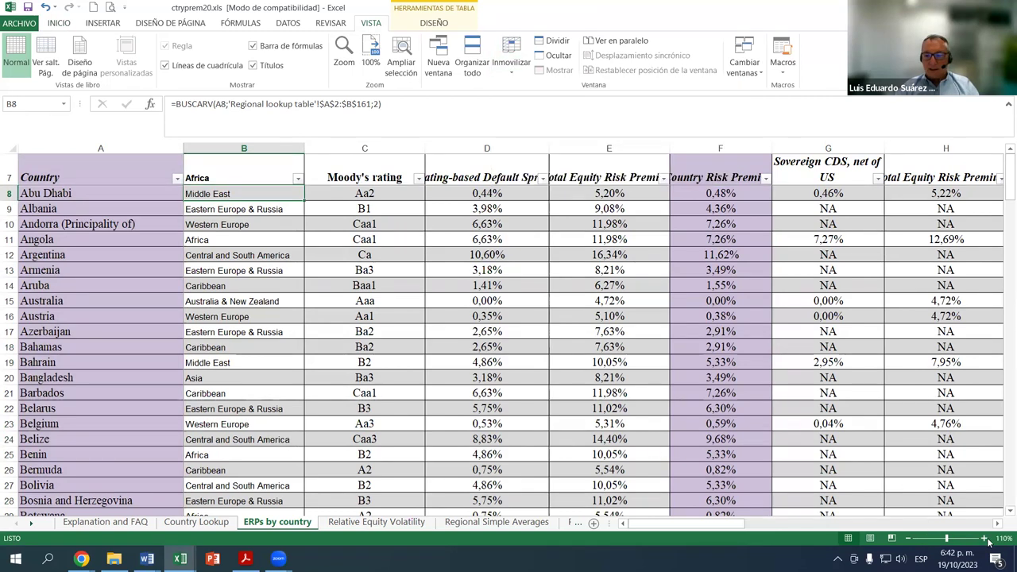
left_click(986, 539)
left_click(985, 538)
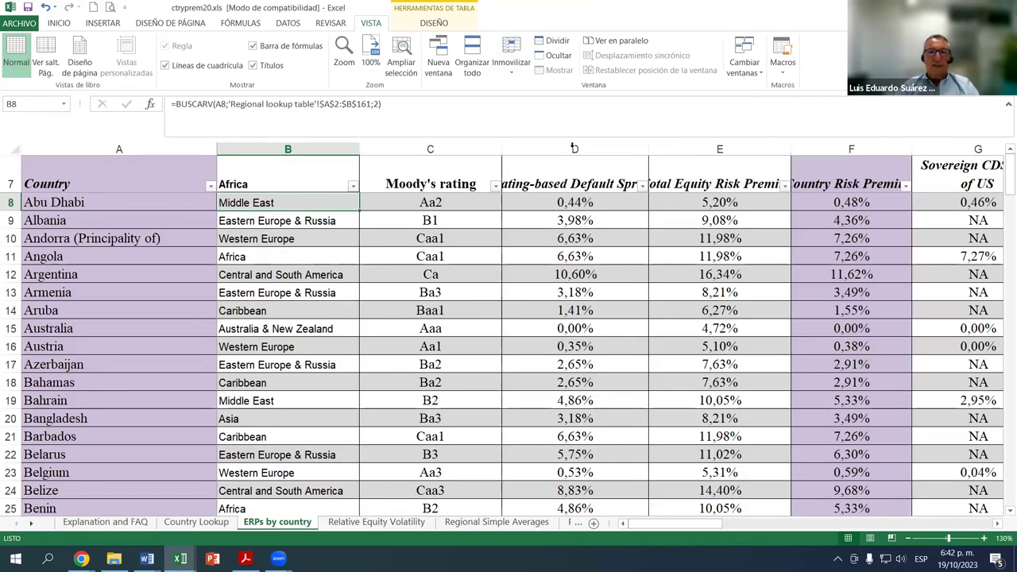
Hide the Rating-based Default Spread and Total Equity Risk Premium columns (D and E) on the ERPs by country sheet
left_click_drag(574, 148, 681, 142)
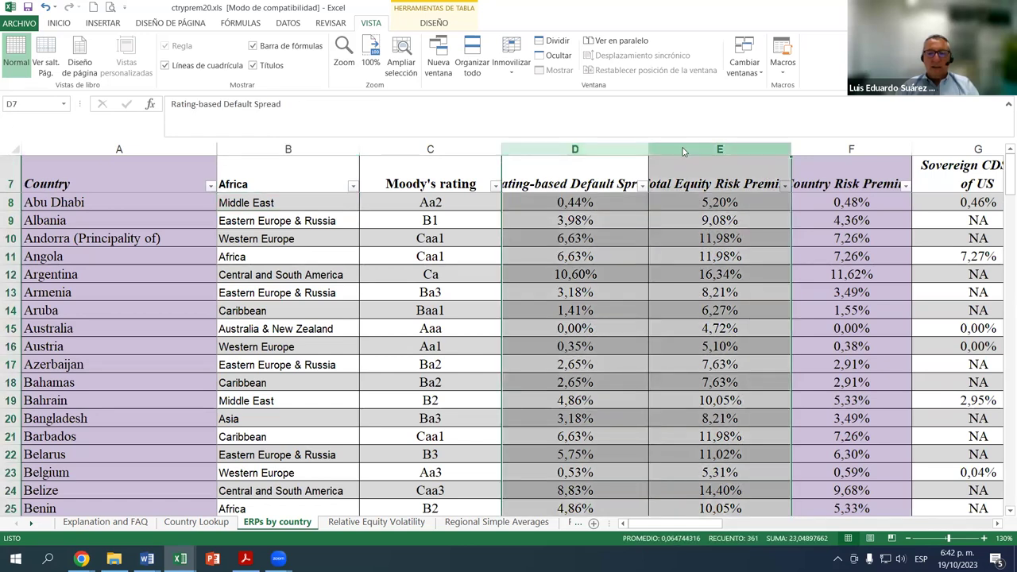
right_click(681, 147)
left_click(711, 318)
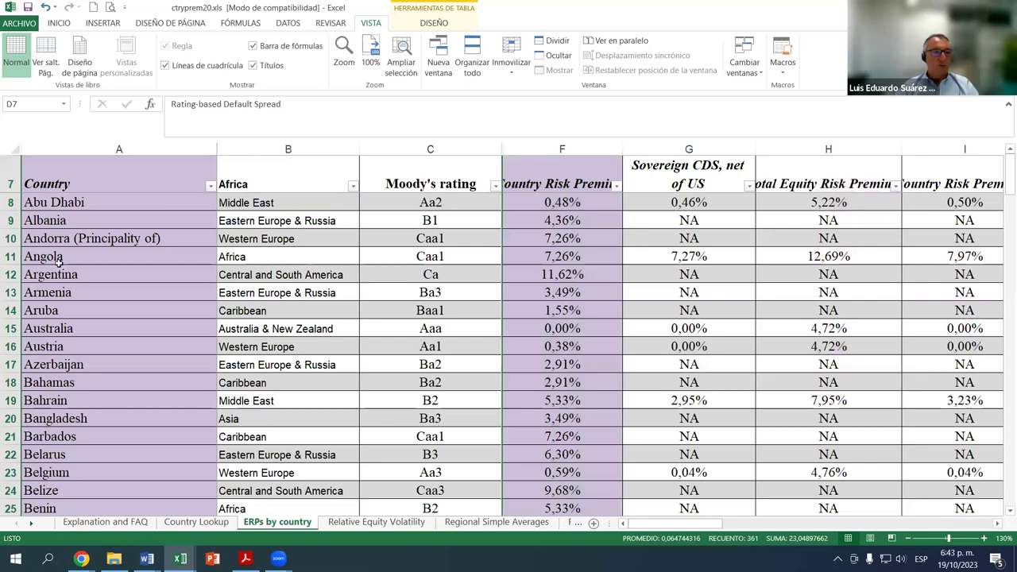
Highlight Colombia's row from the Country column through the Country Risk Premium column (A40:F40) with yellow fill
scroll(74, 359, "down", 4)
scroll(74, 366, "down", 3)
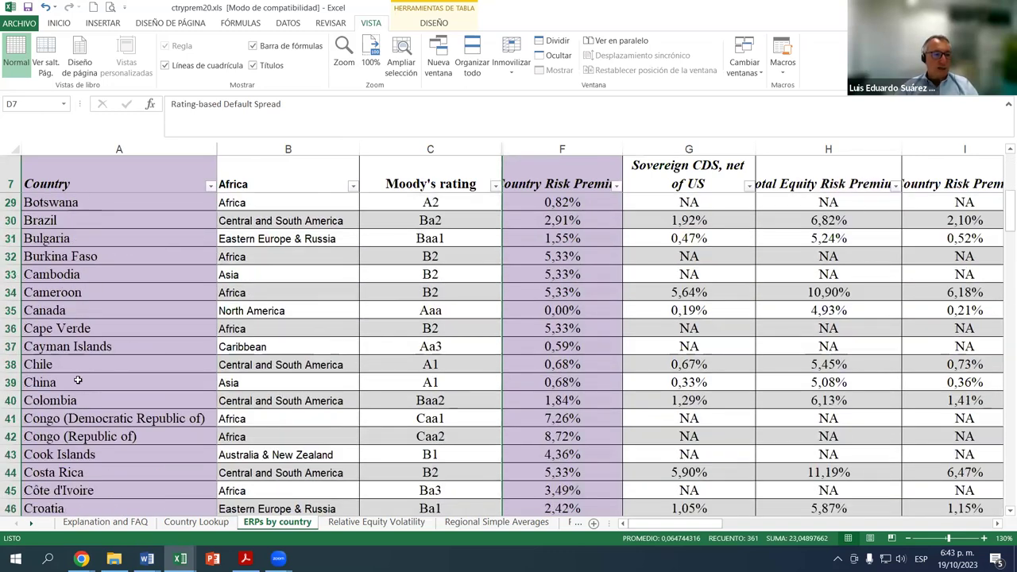
scroll(72, 373, "down", 2)
left_click_drag(66, 293, 561, 291)
left_click(58, 23)
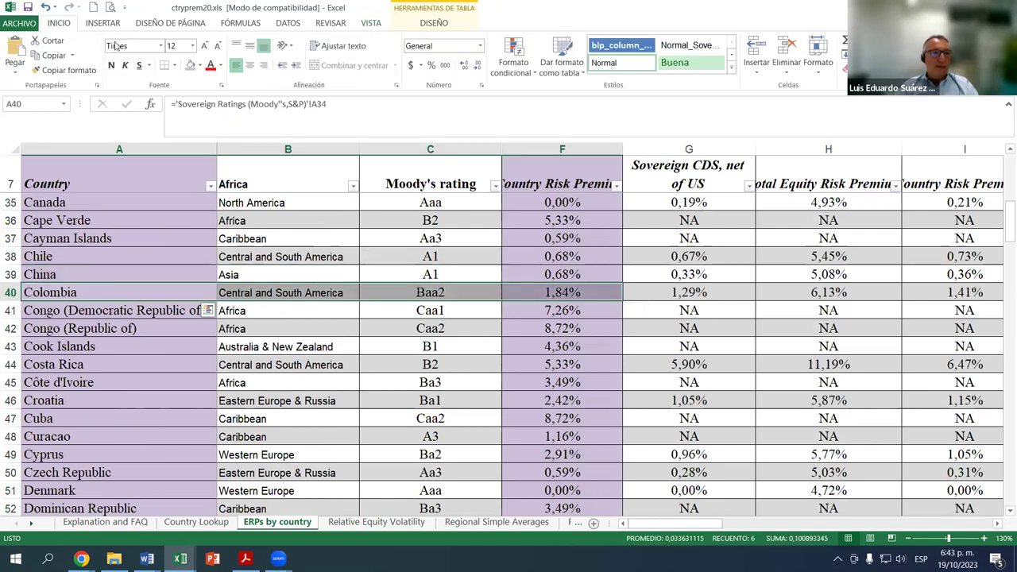
left_click(199, 65)
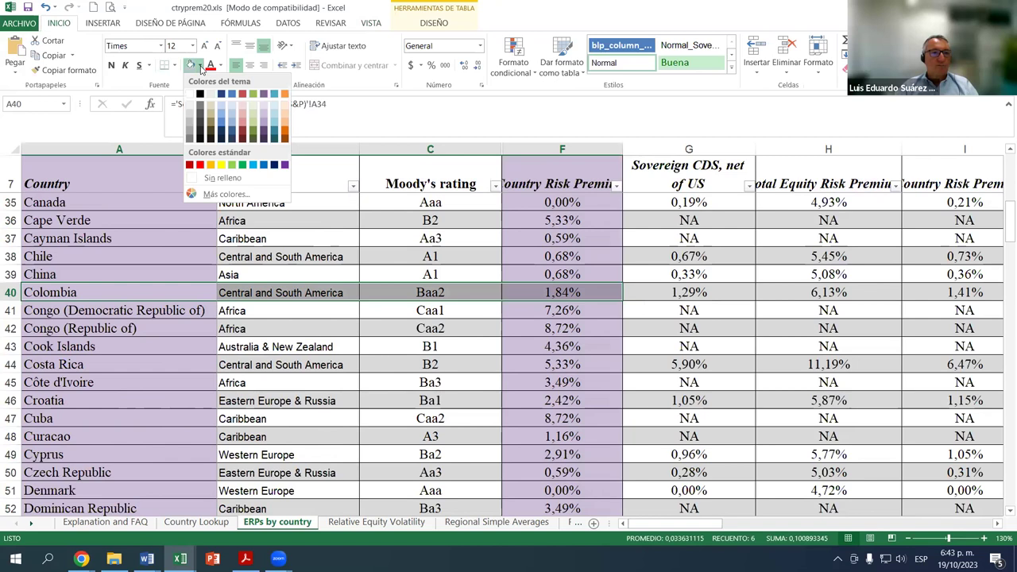
left_click(221, 165)
left_click(419, 326)
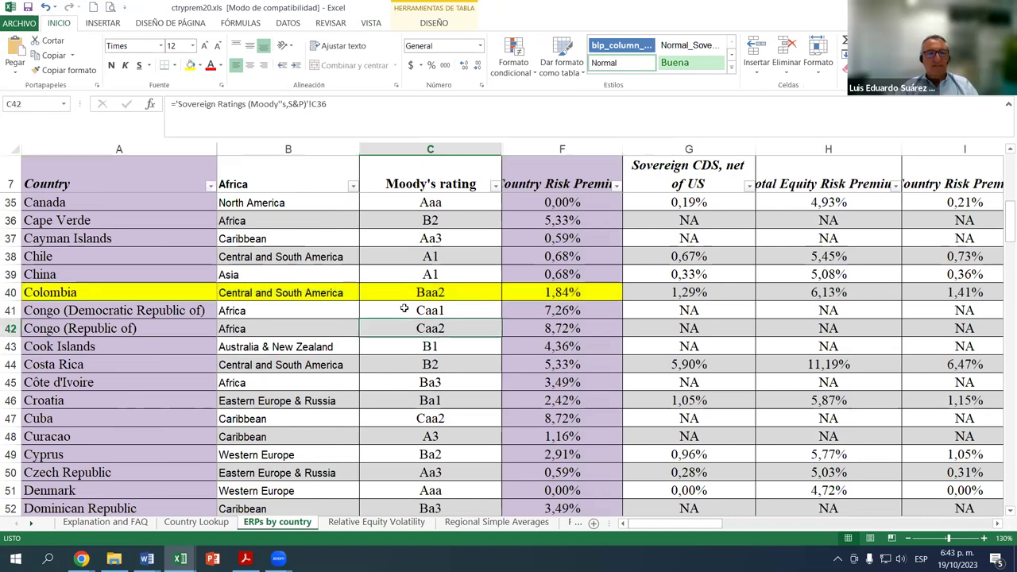
Check Colombia's rating and country risk premium, and enter 1,84% as the 2021 PRIMA DE RIESGO PAÍS (B69) in the EVA workbook
left_click(109, 296)
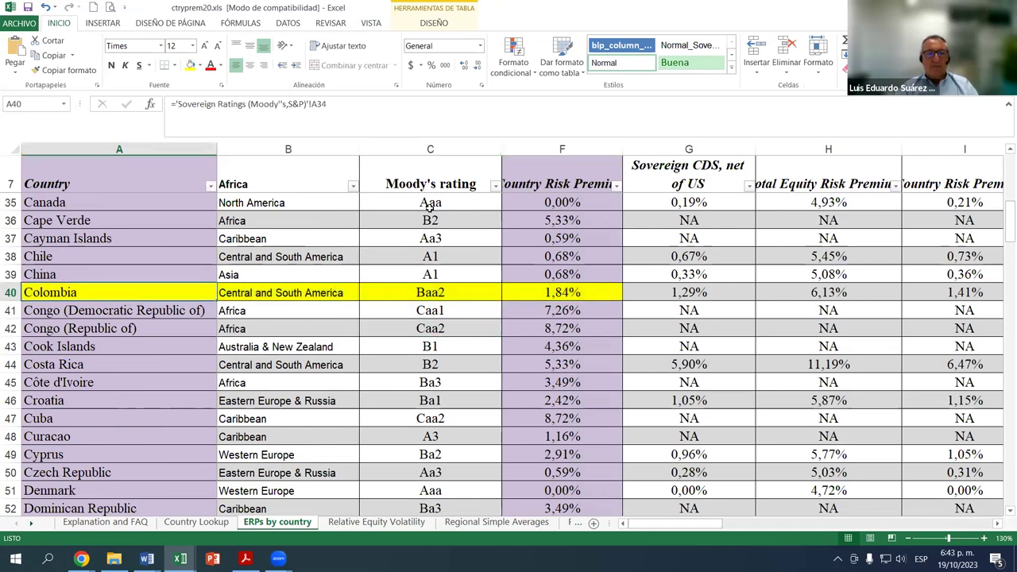
left_click(422, 294)
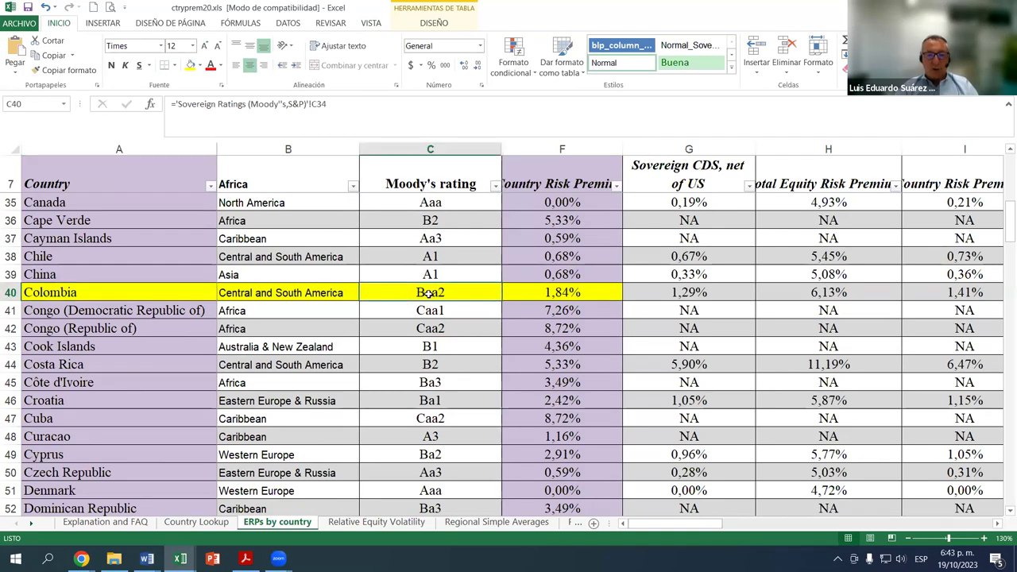
left_click(558, 294)
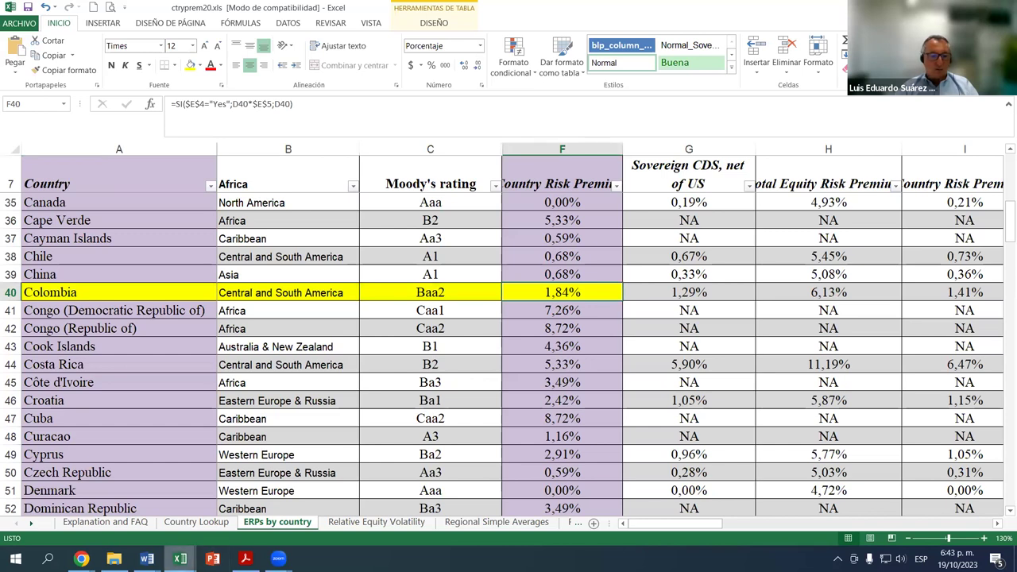
mouse_move(181, 558)
left_click(113, 528)
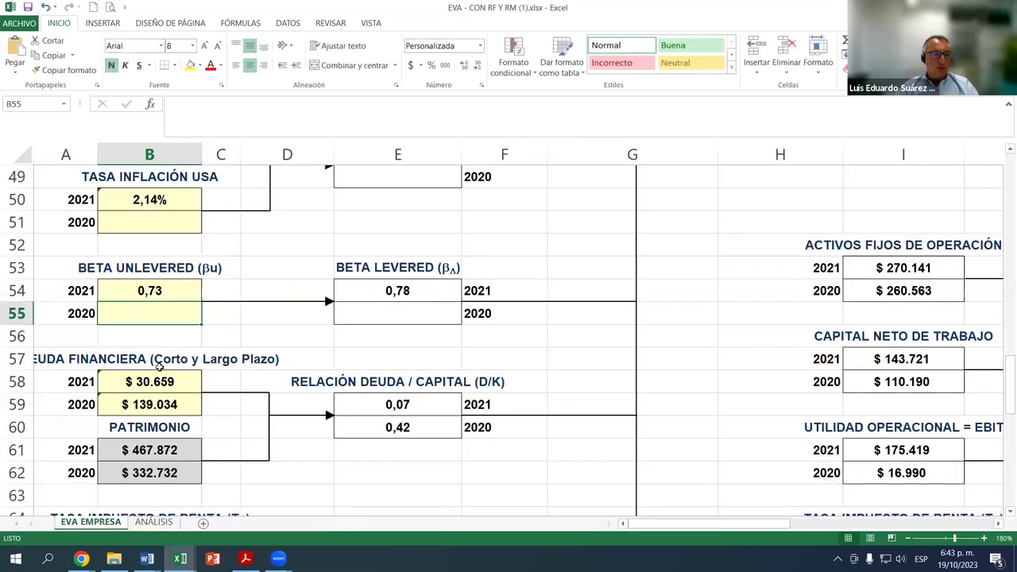
scroll(159, 366, "down", 3)
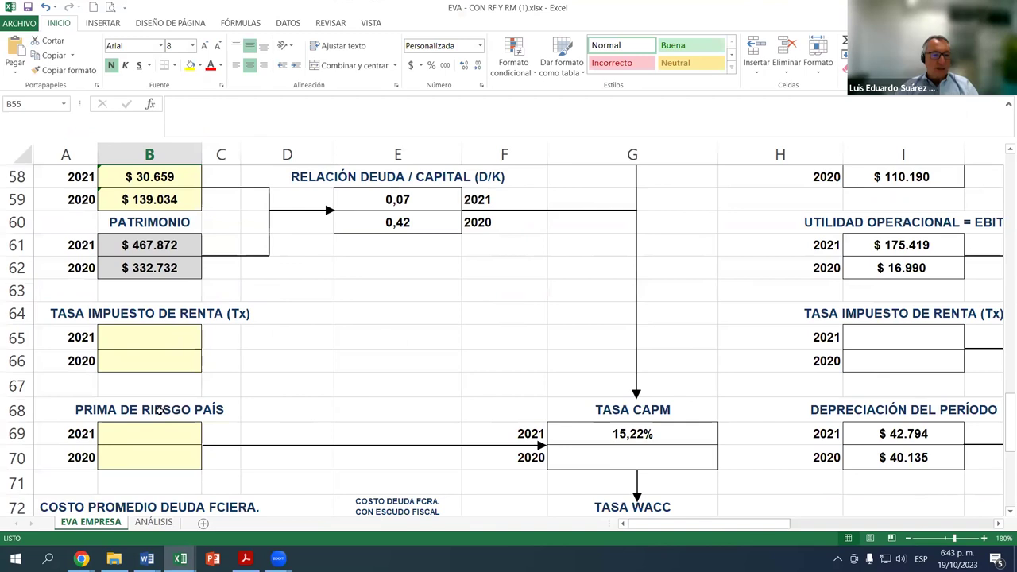
scroll(139, 372, "down", 1)
left_click(140, 365)
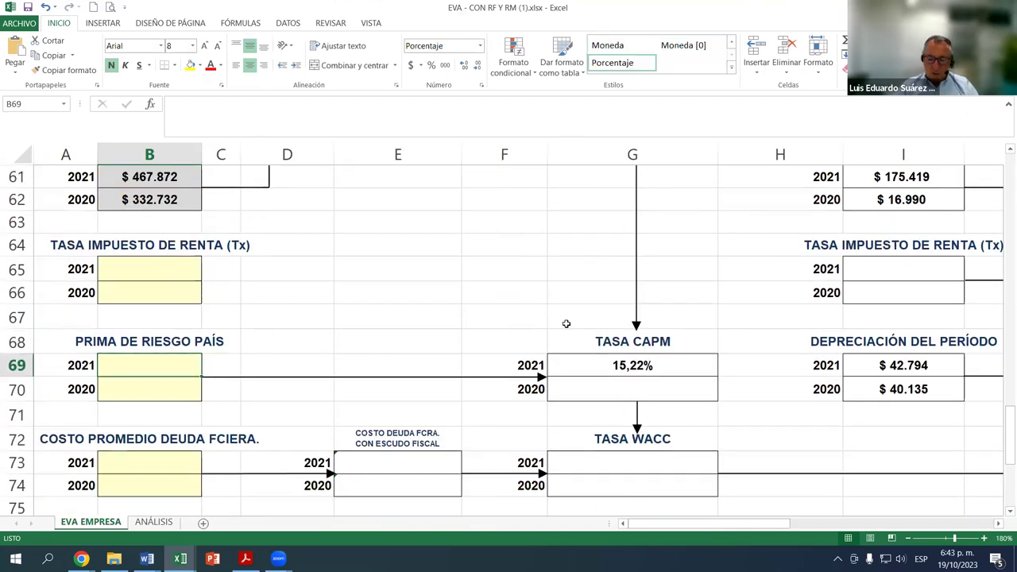
type("1,84")
key("Return")
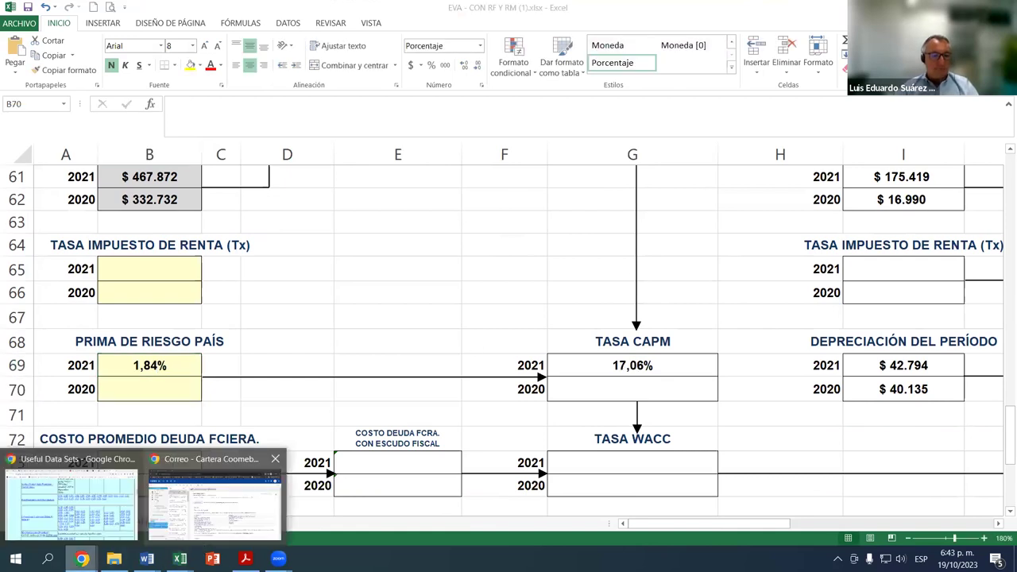
Return to the ctryprem20.xls workbook and check Canada's Moody's rating against its country risk premium
left_click(124, 514)
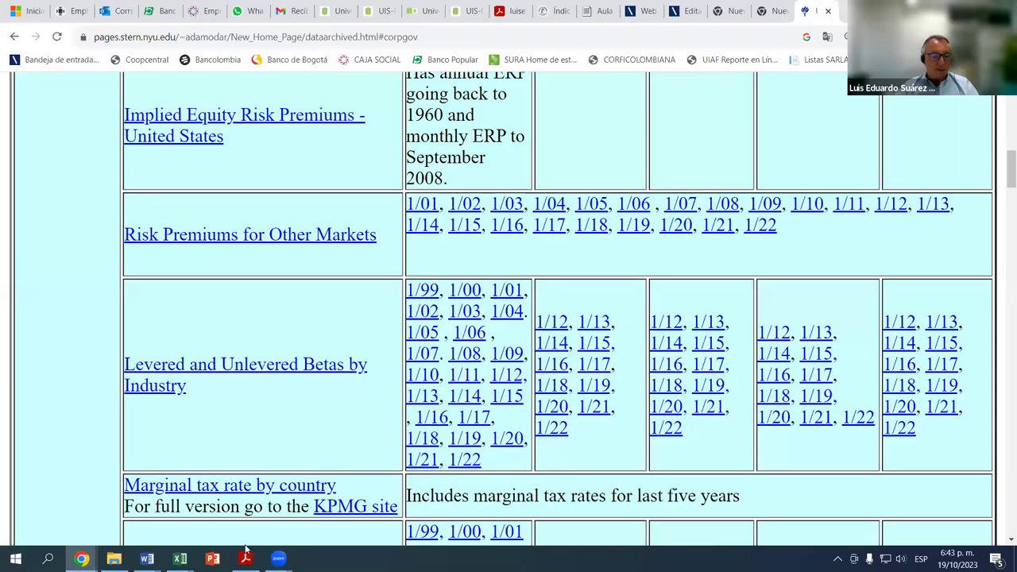
mouse_move(179, 559)
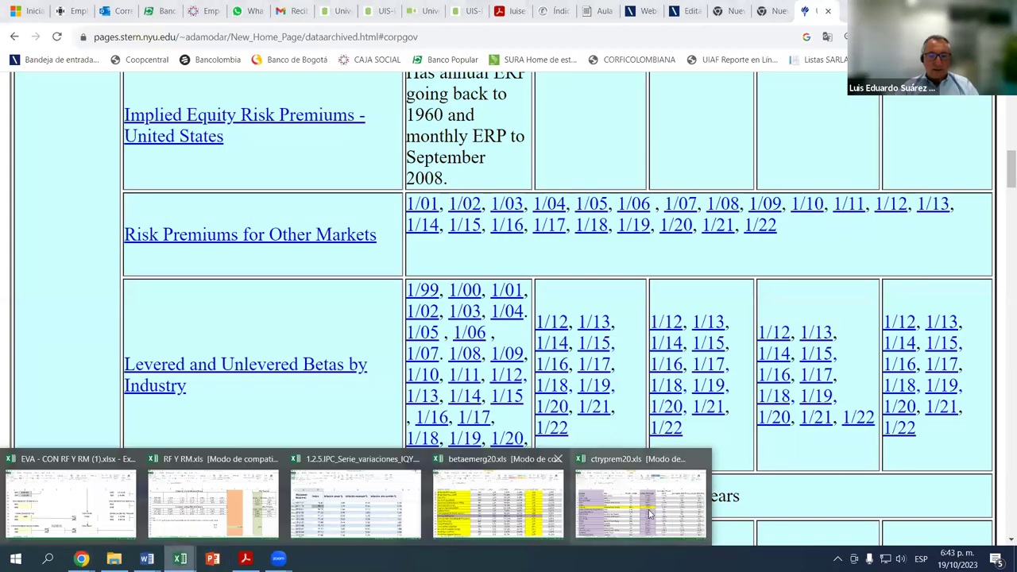
left_click(614, 475)
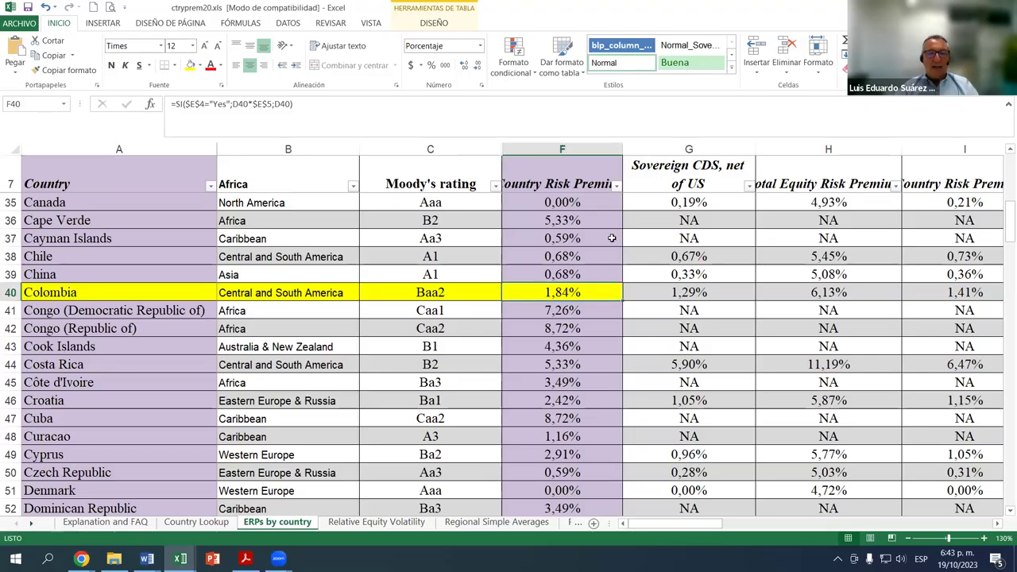
left_click(439, 204)
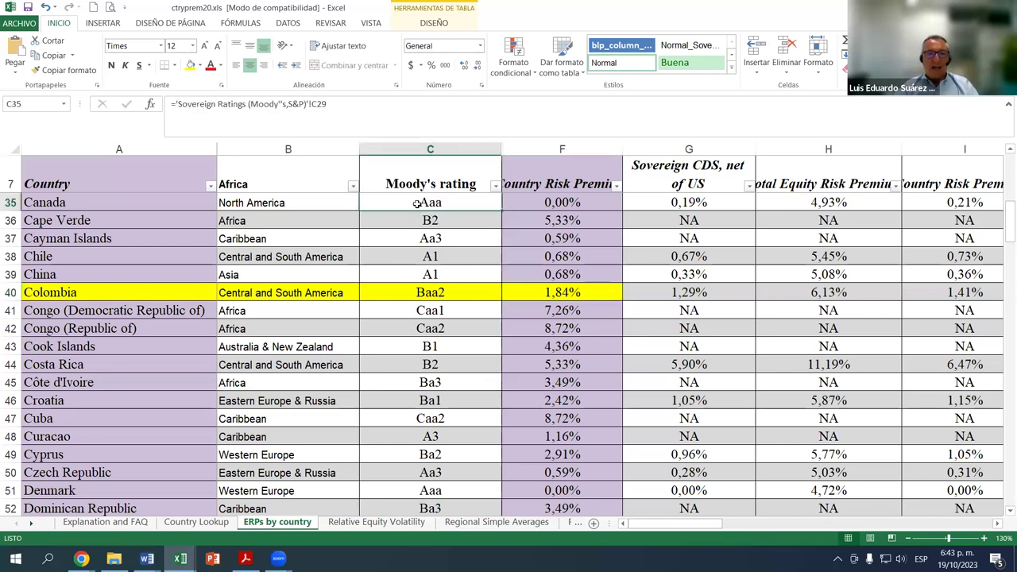
left_click(567, 203)
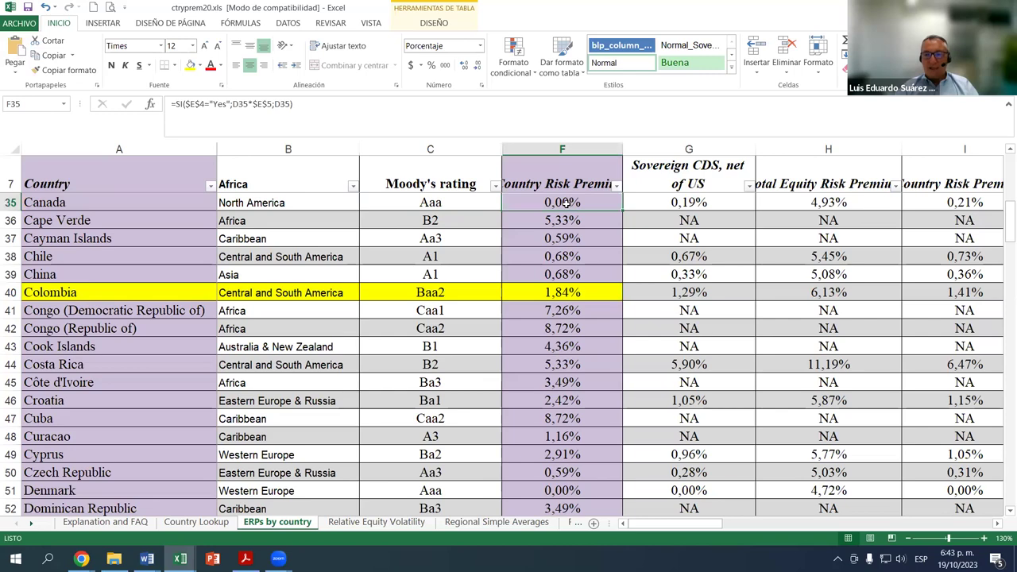
Compare the Moody's ratings and country risk premiums of Abu Dhabi, Australia, Armenia and Azerbaijan
scroll(439, 262, "up", 2)
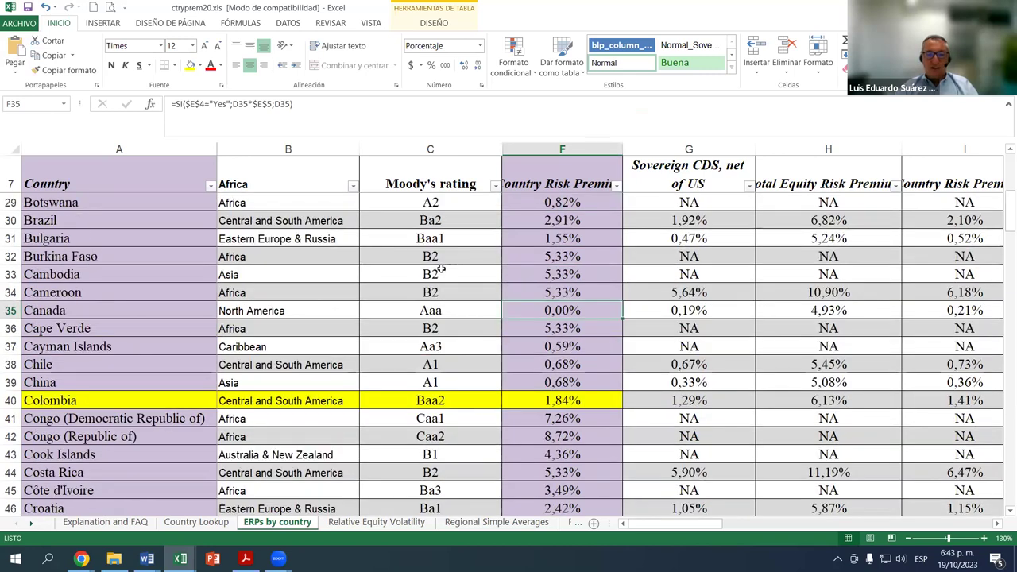
scroll(442, 270, "up", 7)
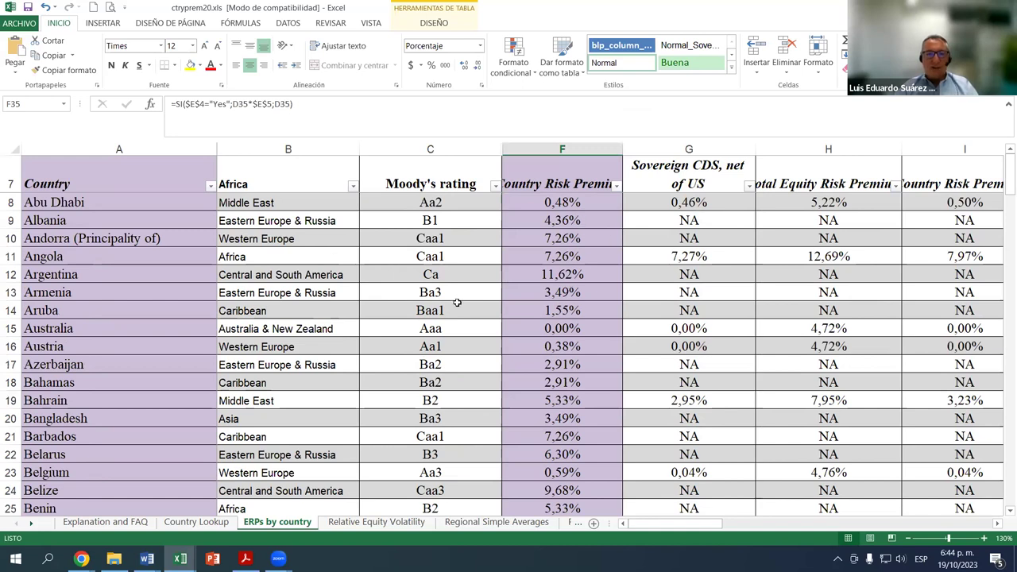
left_click(437, 203)
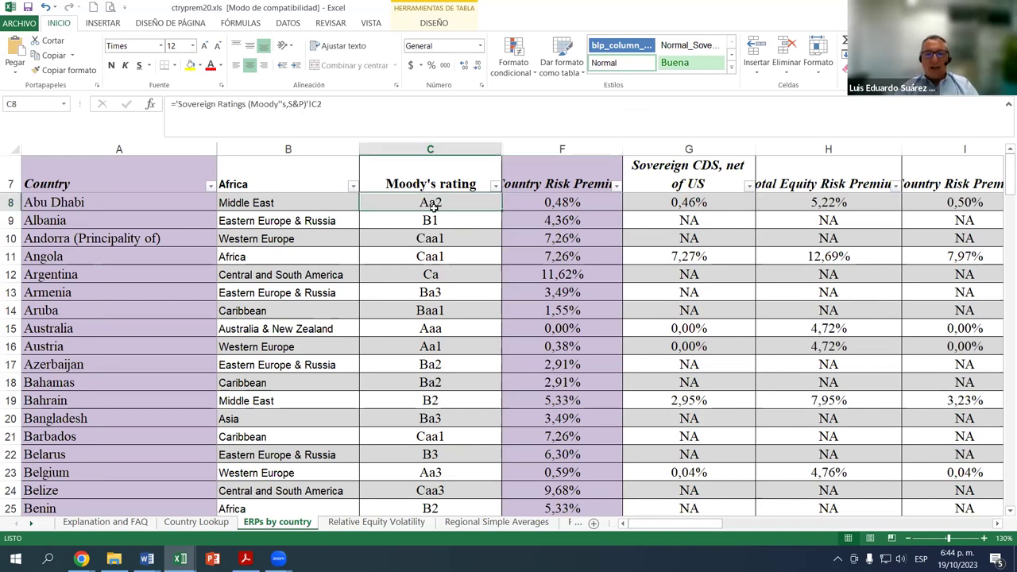
left_click(446, 329)
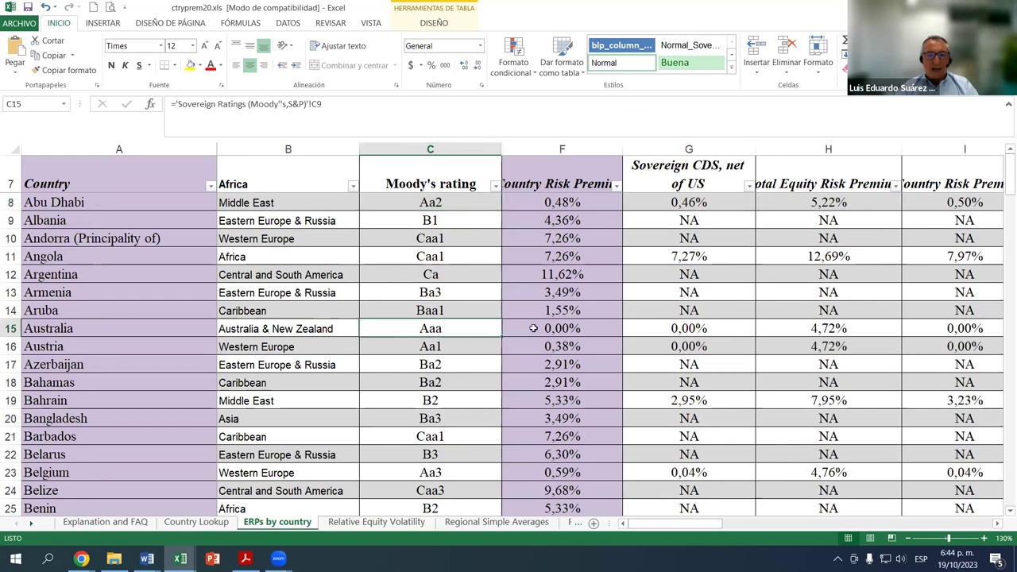
left_click(572, 330)
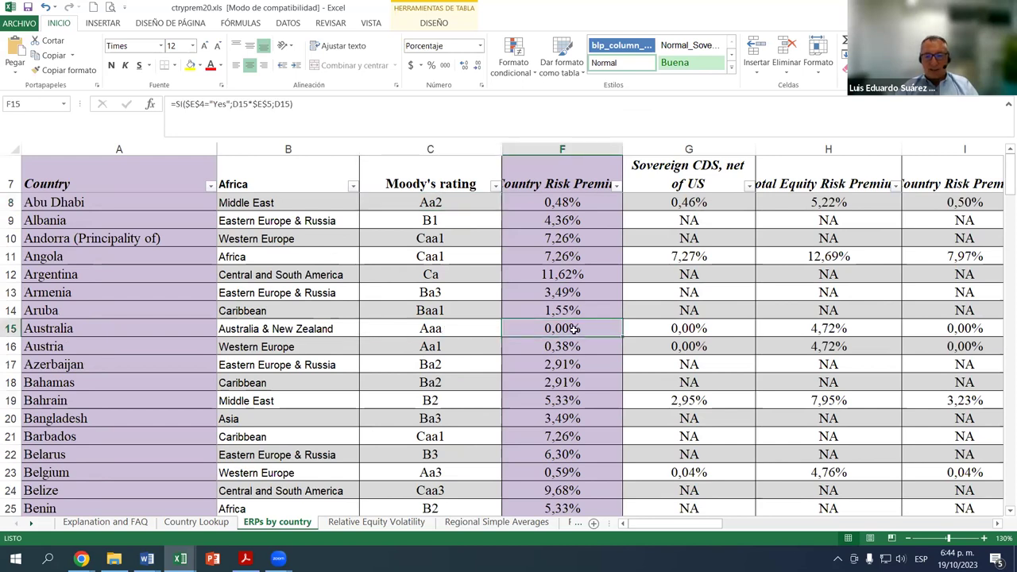
left_click(431, 205)
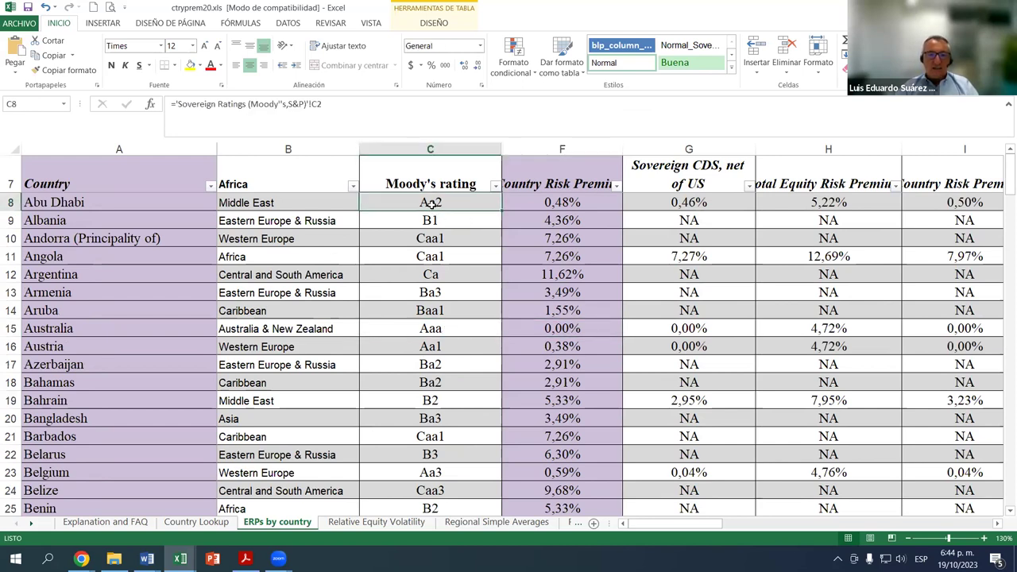
left_click(570, 203)
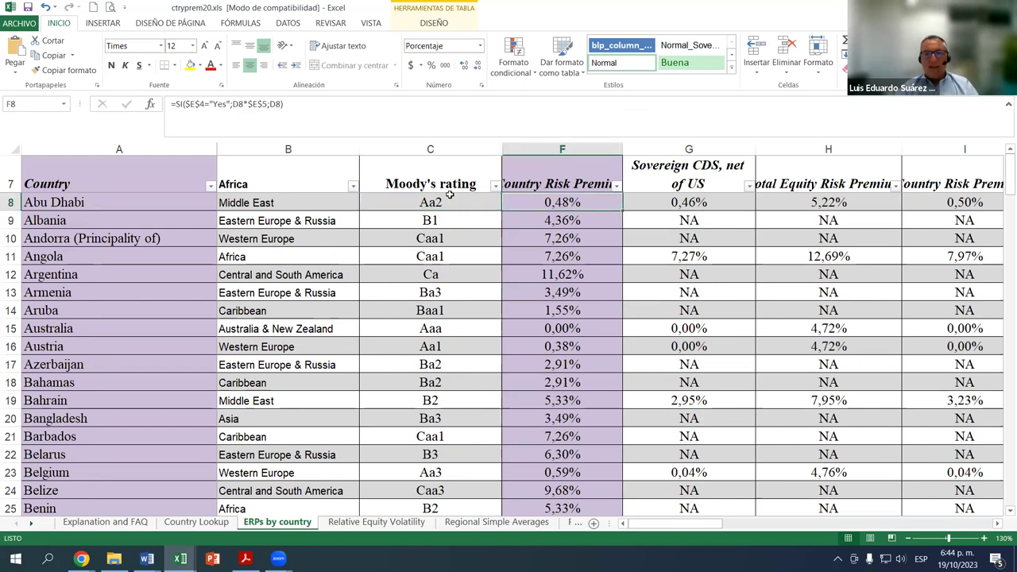
left_click(434, 296)
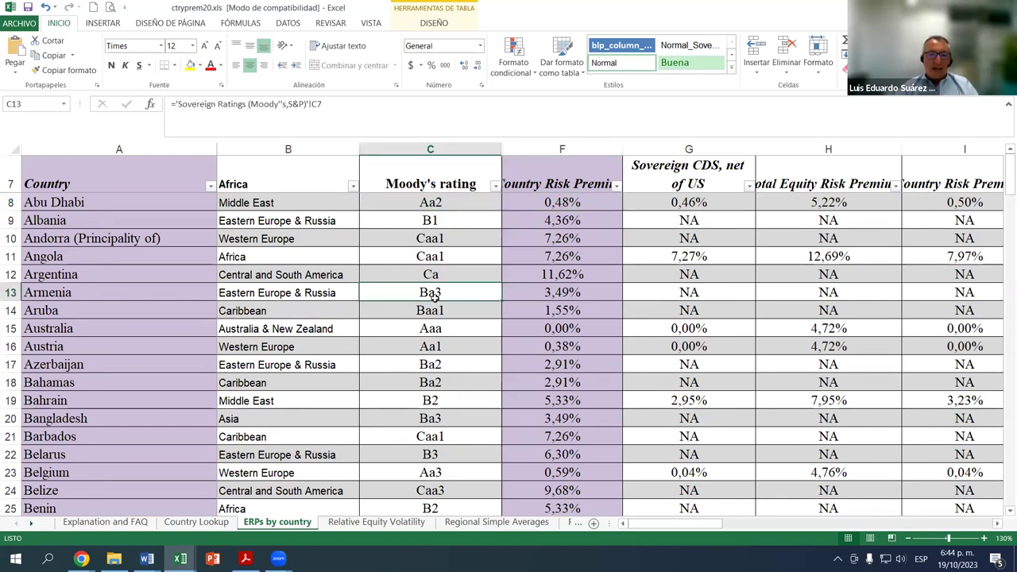
left_click(575, 291)
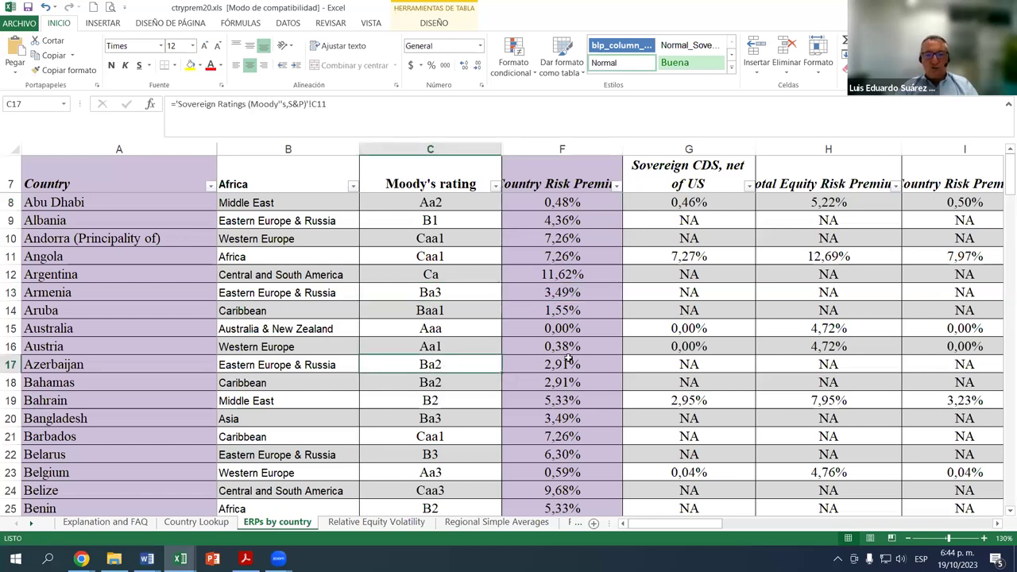
left_click(544, 370)
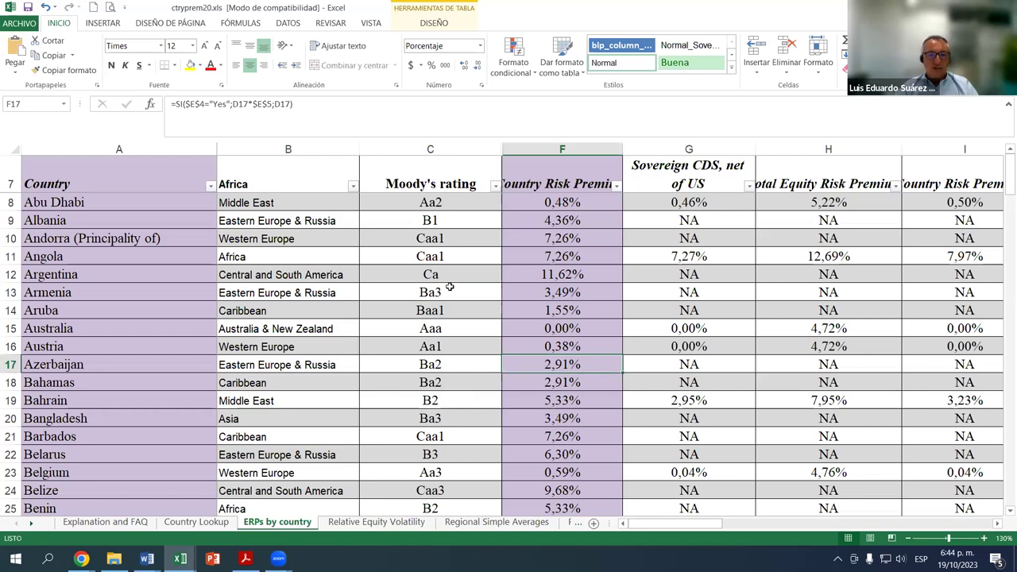
Compare the Moody's ratings and country risk premiums of Albania, Bolivia, Argentina, Barbados and Belize, and browse further down the country list
left_click(434, 222)
left_click(556, 221)
scroll(437, 508, "down", 1)
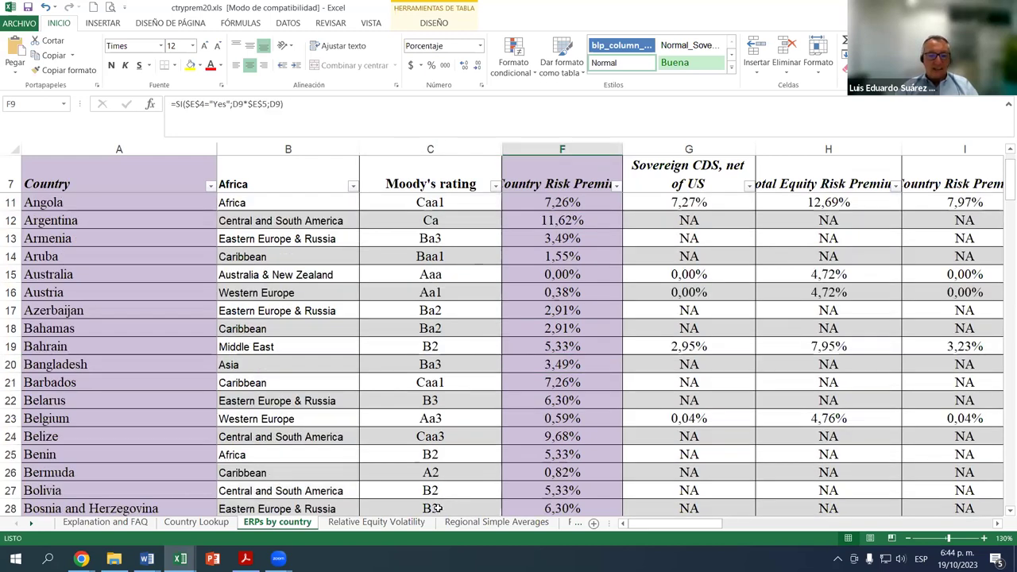
left_click(458, 492)
left_click(547, 485)
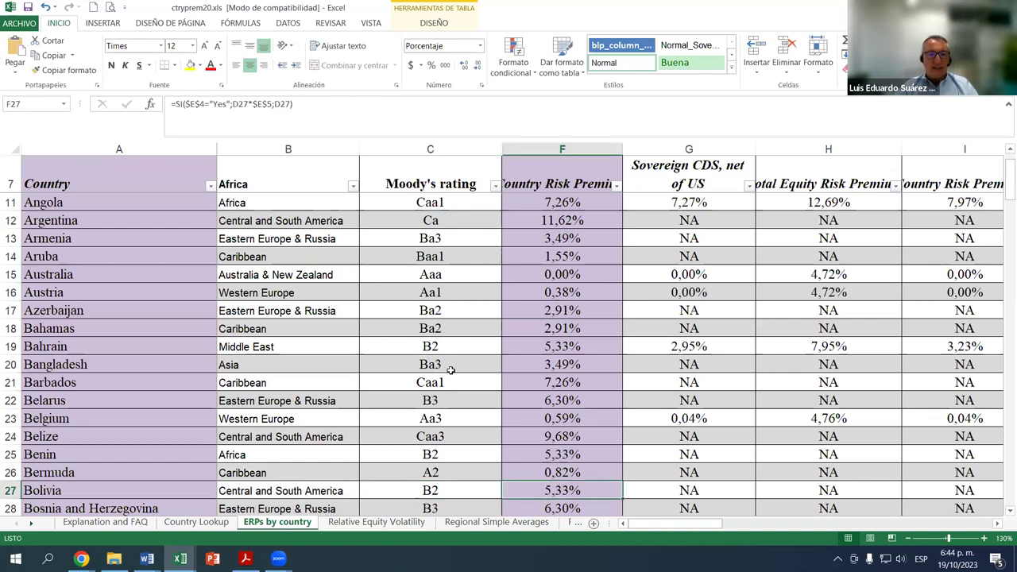
left_click(436, 225)
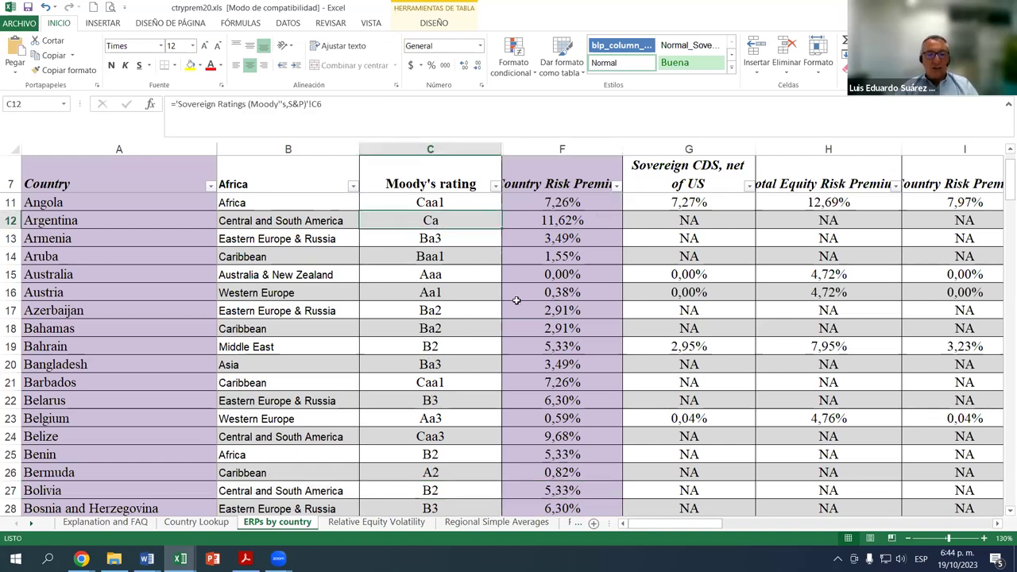
left_click(422, 389)
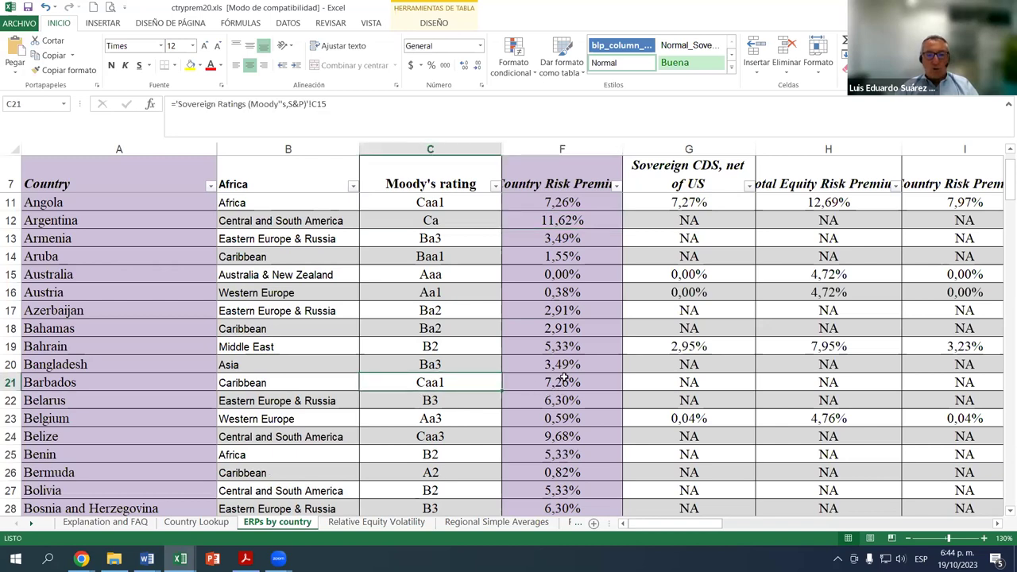
left_click(422, 440)
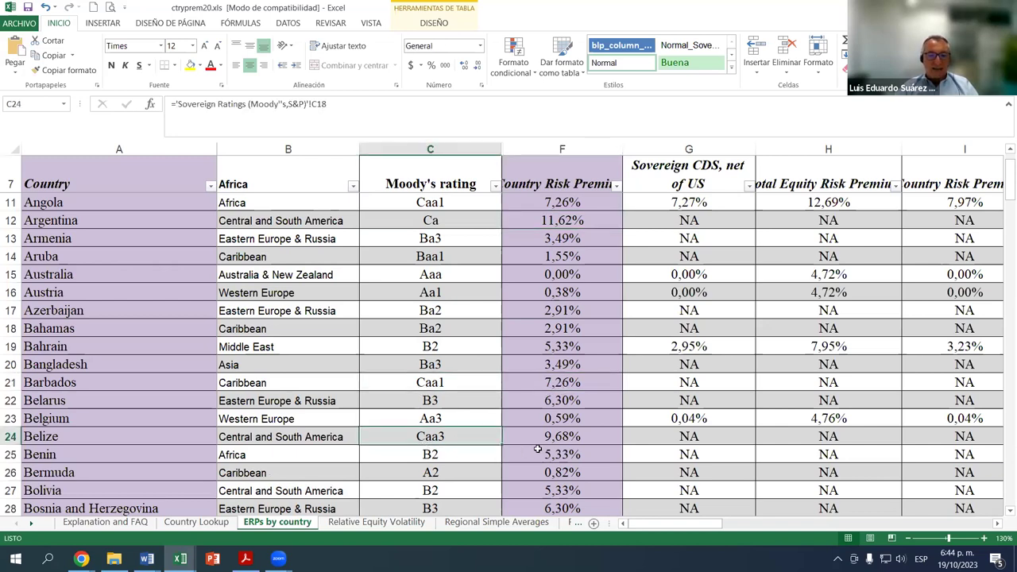
left_click(556, 437)
scroll(489, 365, "down", 2)
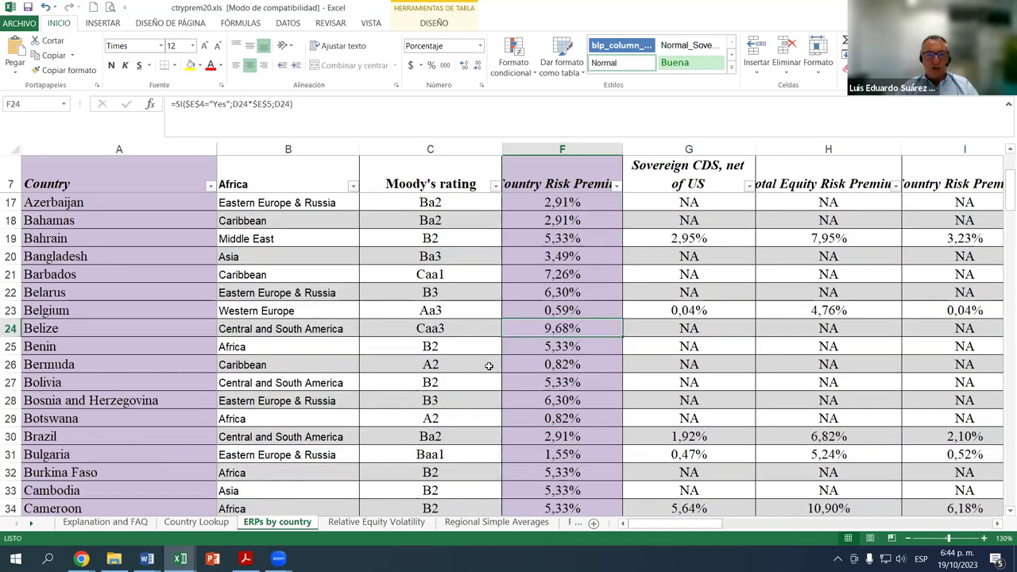
scroll(489, 366, "down", 2)
scroll(469, 401, "down", 11)
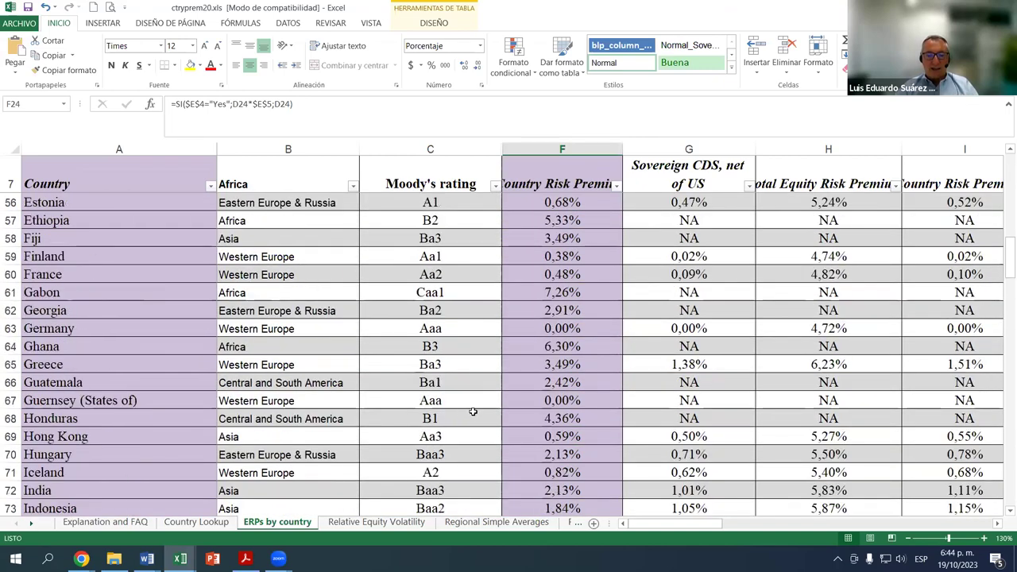
Check Venezuela's Moody's rating against its country risk premium near the end of the country list, and return to Colombia's row
scroll(473, 412, "down", 20)
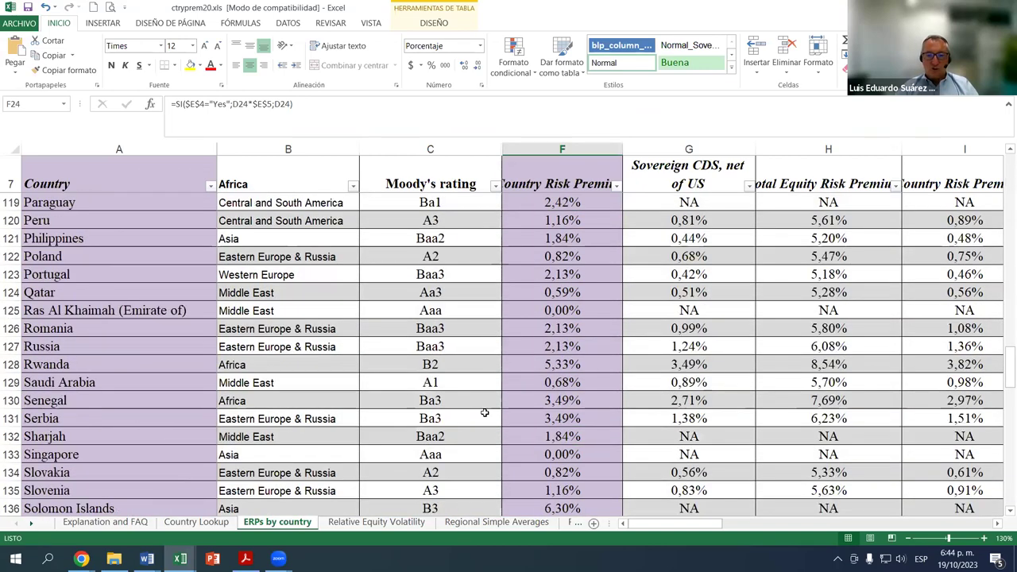
scroll(477, 414, "down", 15)
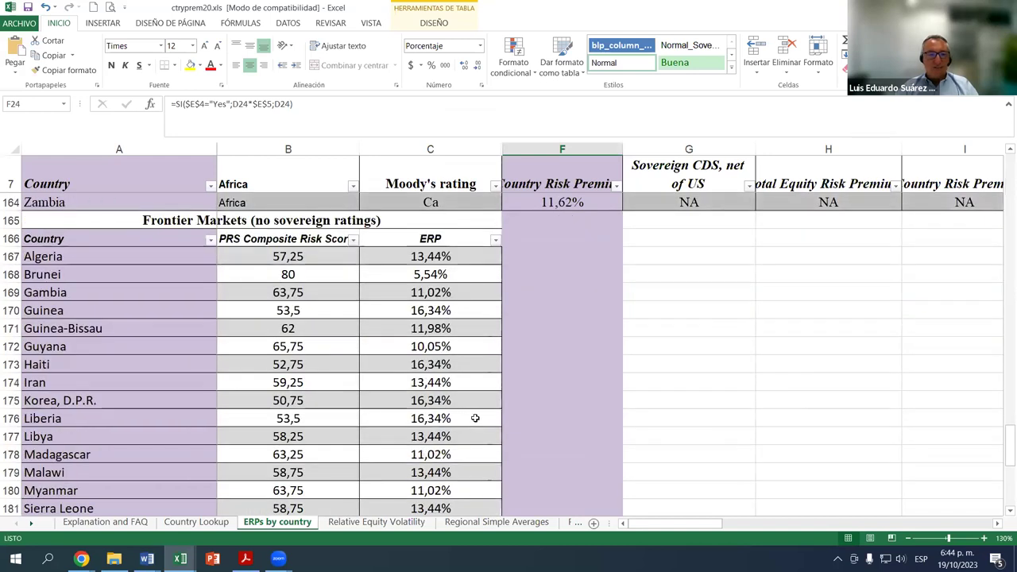
scroll(476, 418, "up", 4)
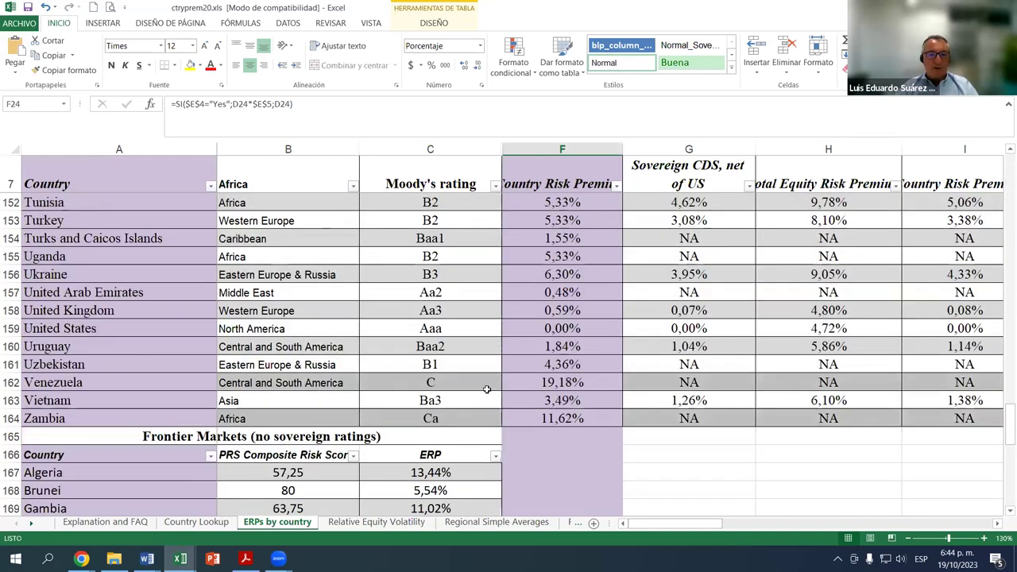
left_click(440, 382)
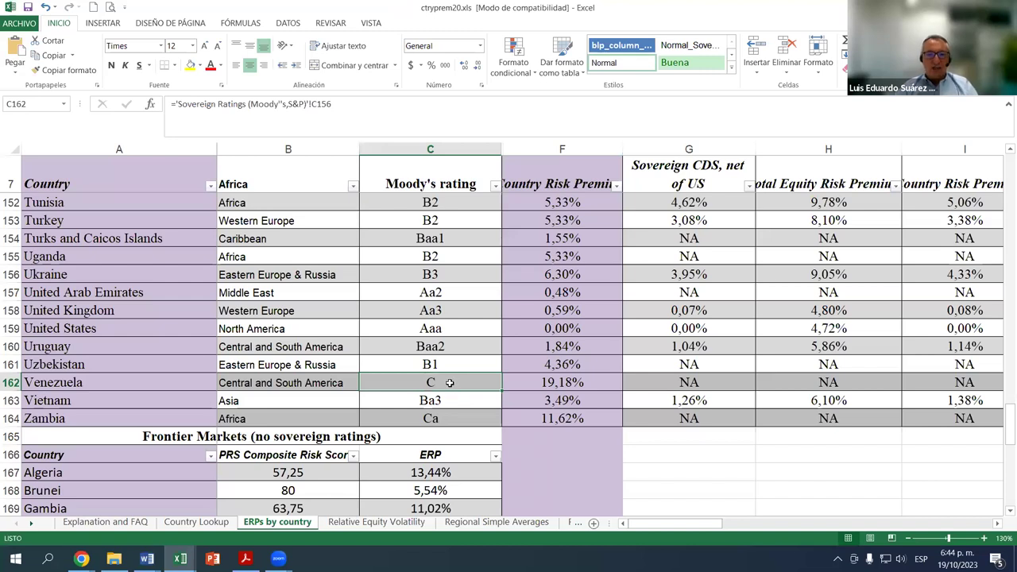
left_click(556, 384)
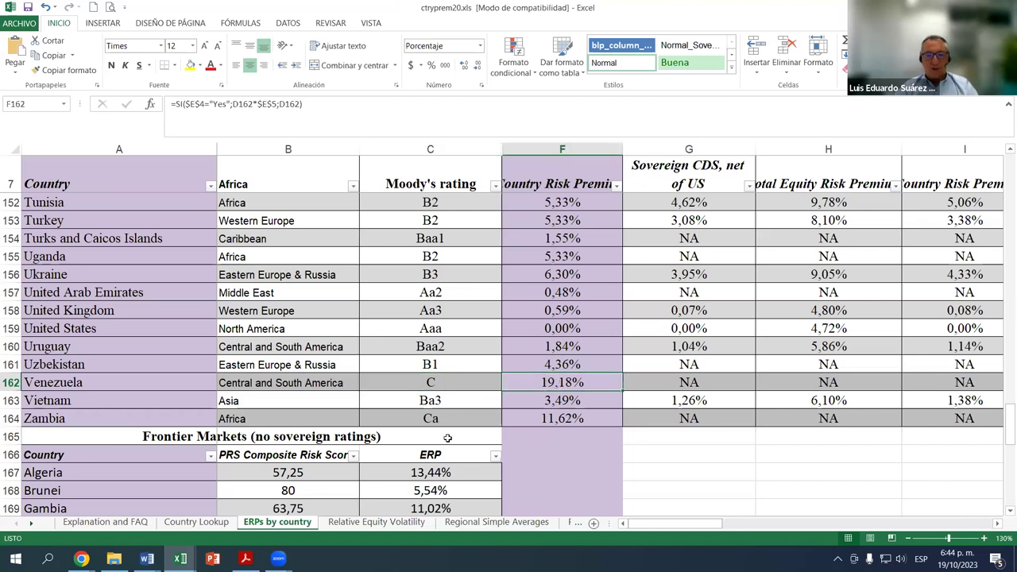
scroll(449, 426, "up", 16)
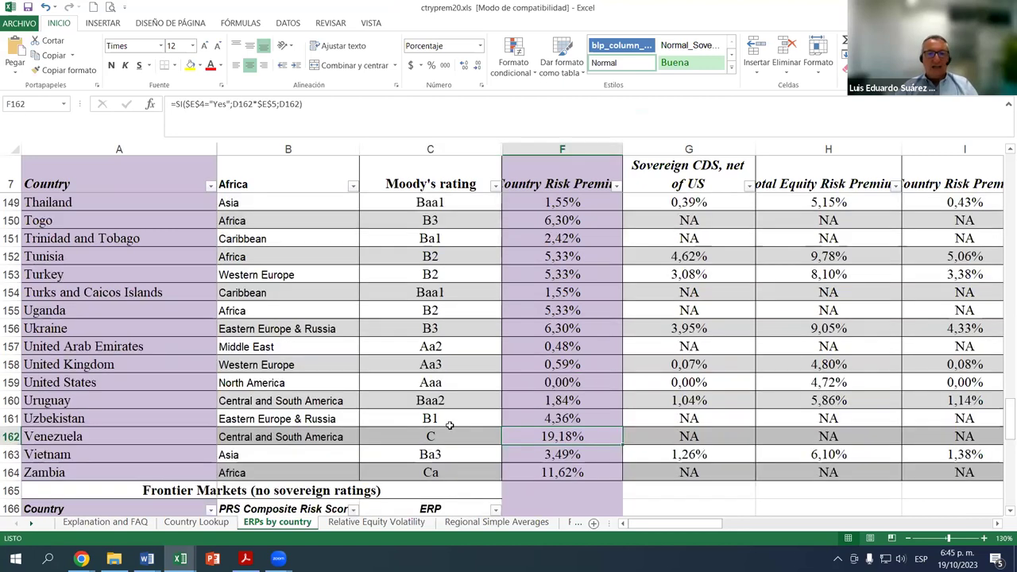
scroll(449, 426, "up", 20)
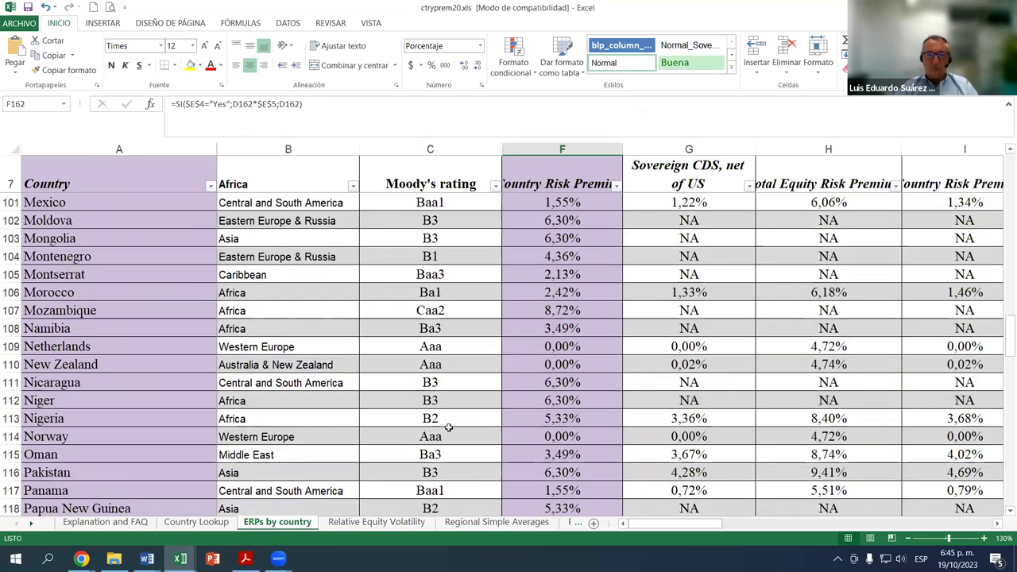
scroll(449, 430, "up", 3)
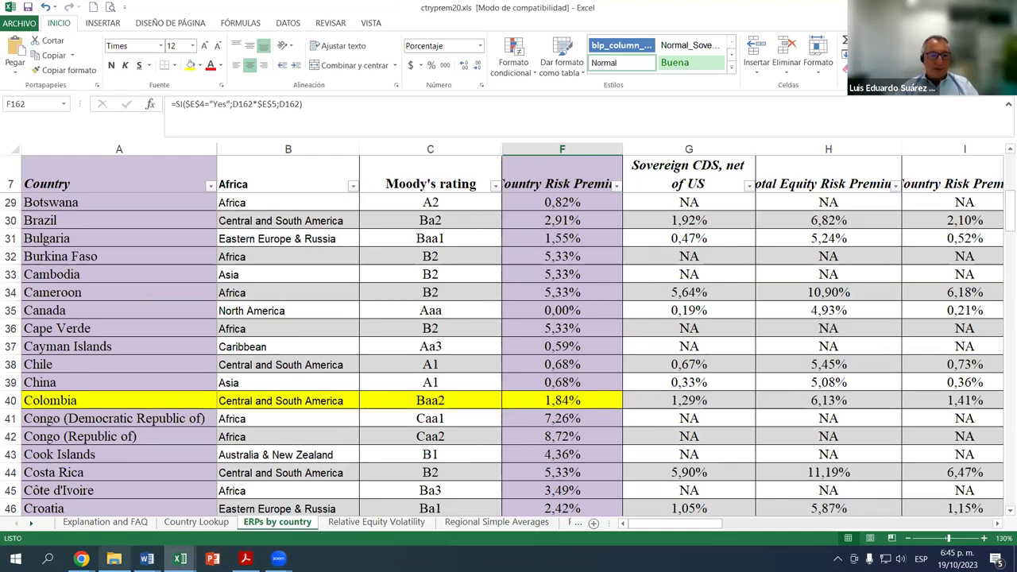
View the Risk Premiums for Other Markets archive on Damodaran's page in Chrome, and review the tax rate and country risk inputs in the EVA workbook
left_click(82, 559)
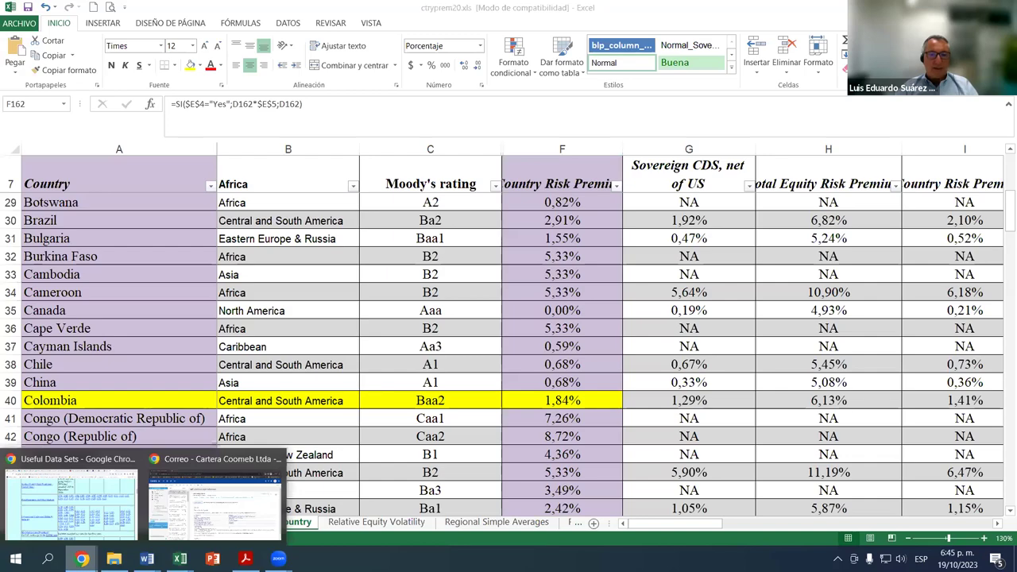
left_click(119, 534)
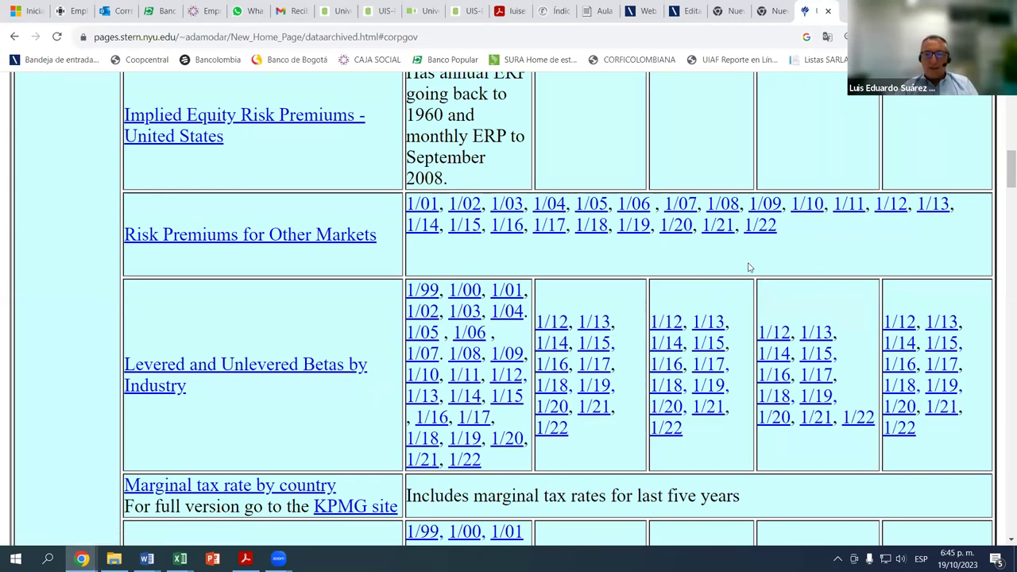
mouse_move(181, 559)
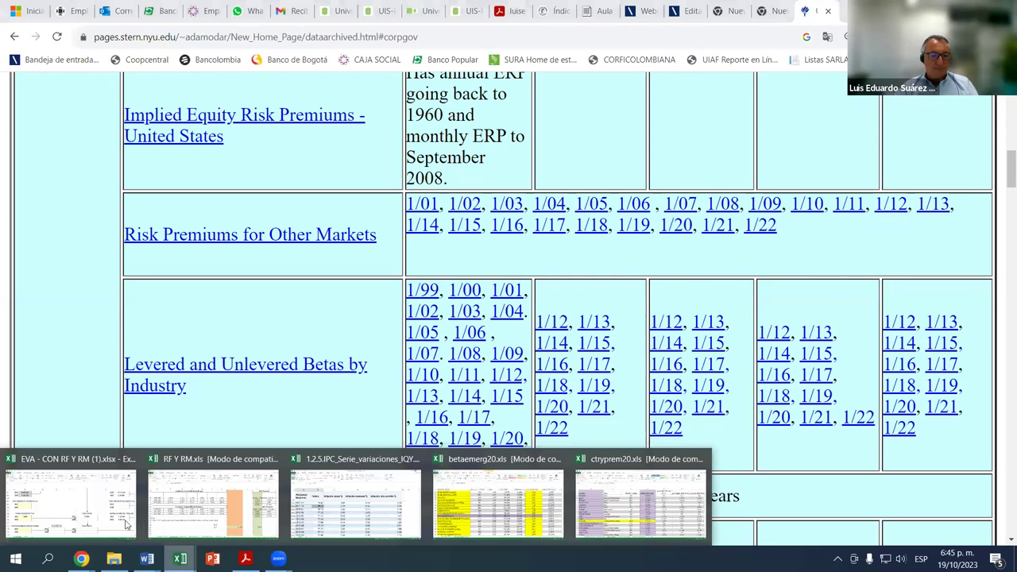
left_click(105, 522)
left_click(182, 362)
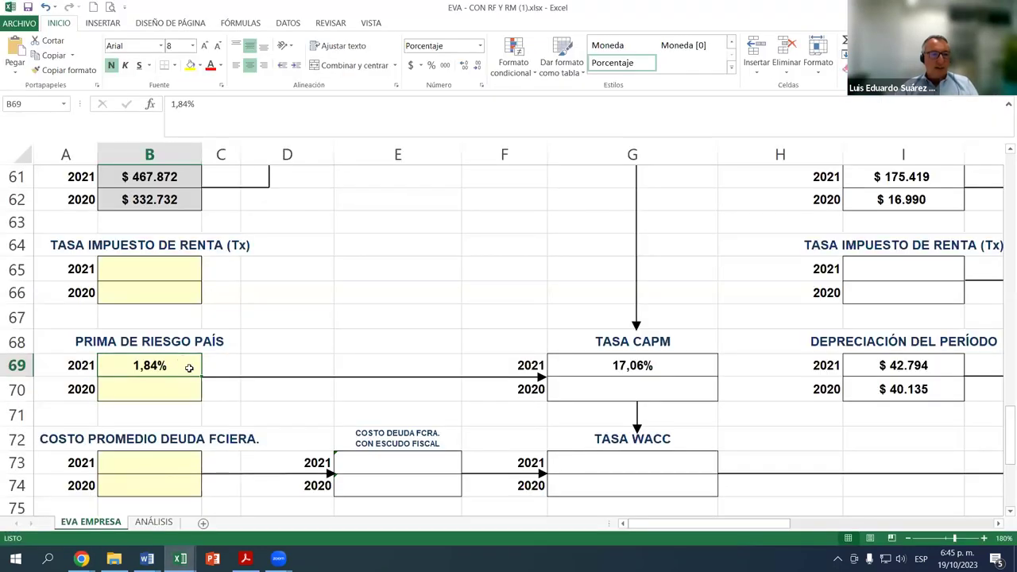
scroll(203, 401, "down", 1)
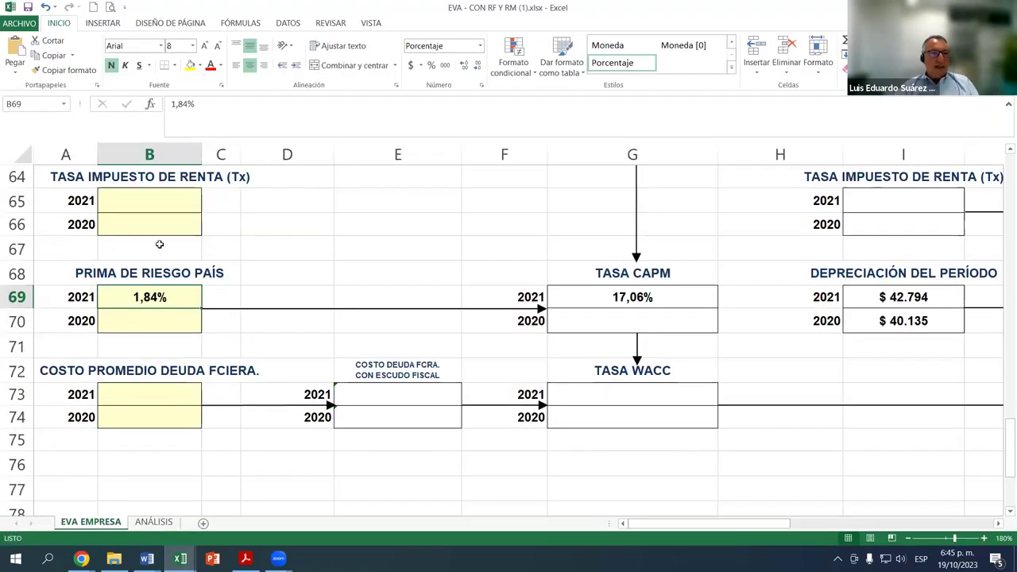
scroll(259, 288, "up", 1)
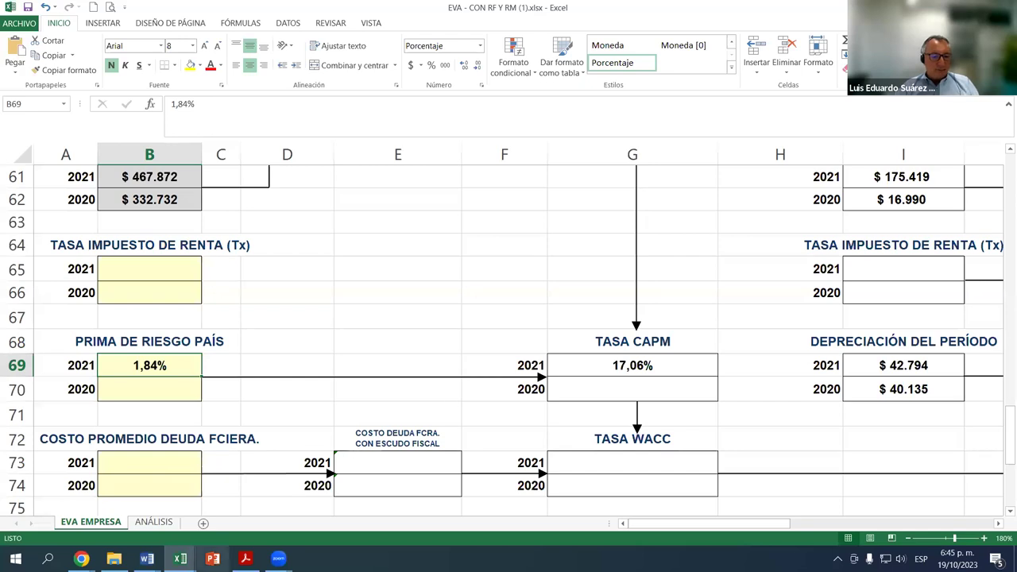
Switch to Chrome and consult the PDF of source links for the EVA template variables
mouse_move(81, 559)
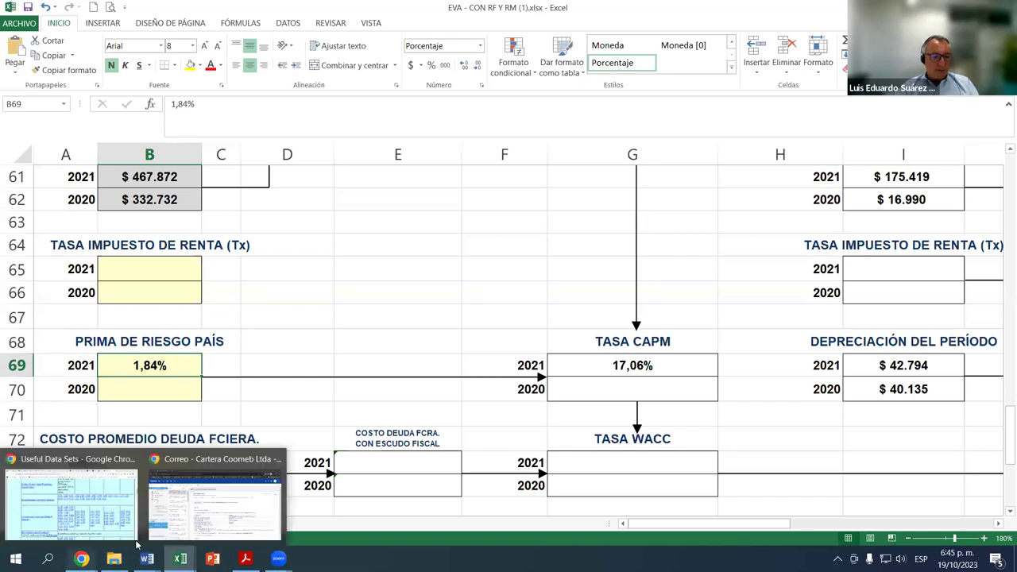
left_click(126, 521)
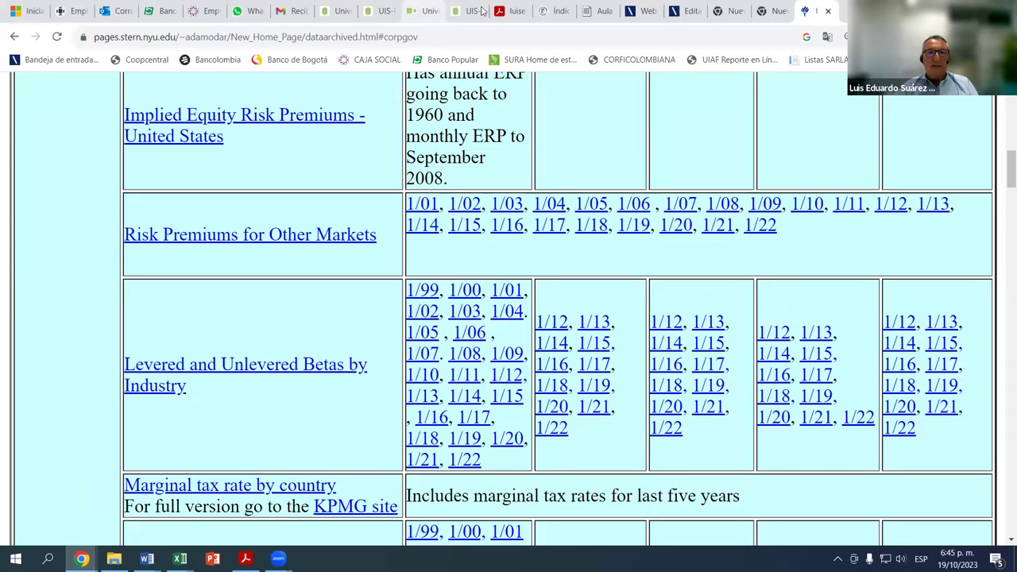
left_click(506, 12)
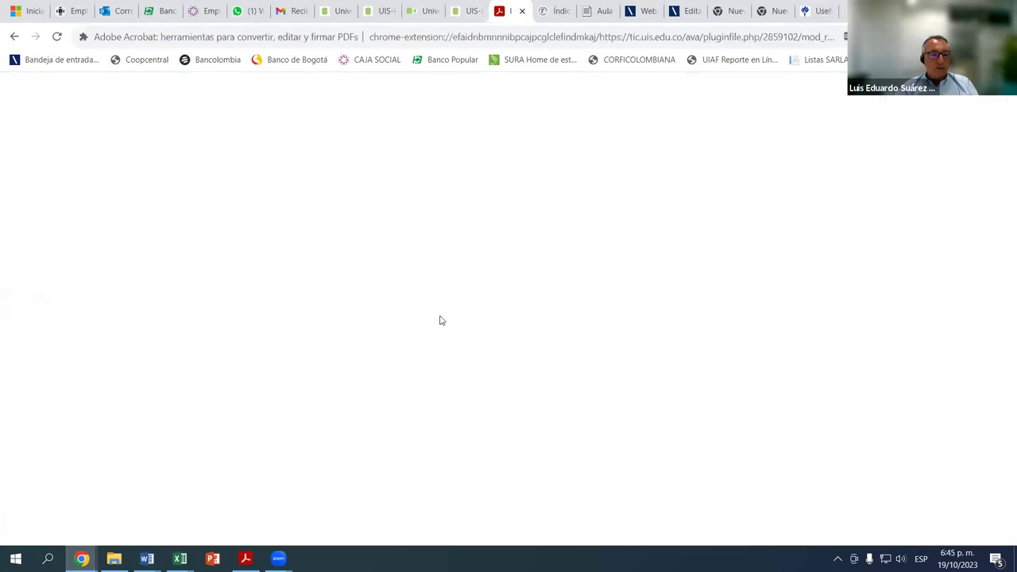
scroll(443, 312, "up", 5)
scroll(443, 311, "up", 3)
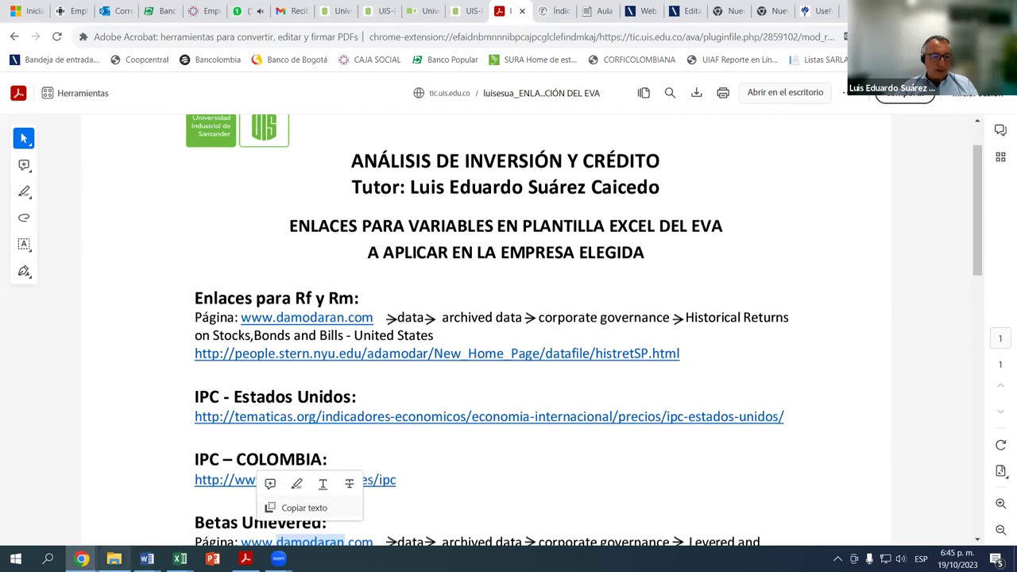
mouse_move(82, 559)
left_click(169, 521)
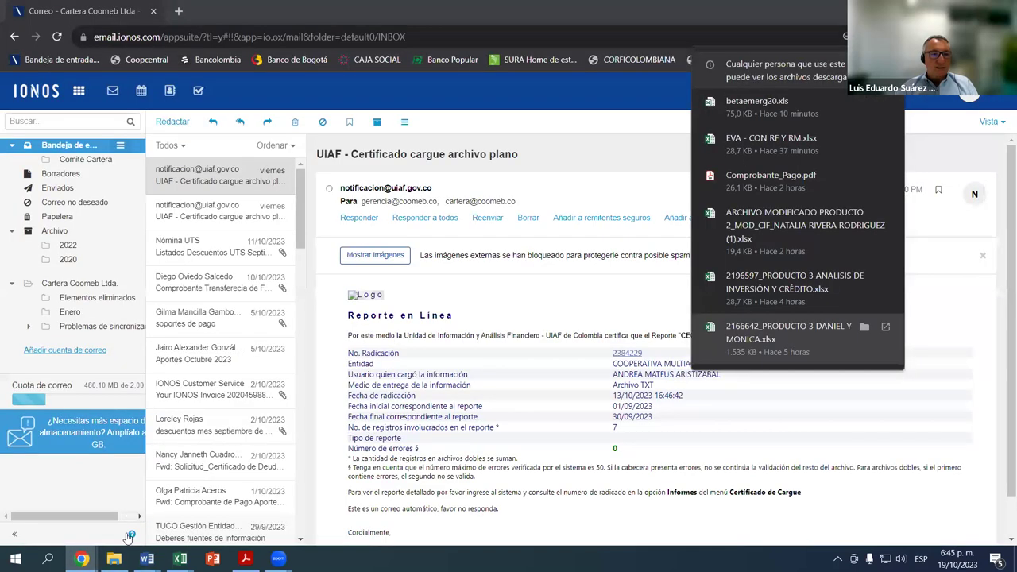
left_click(89, 531)
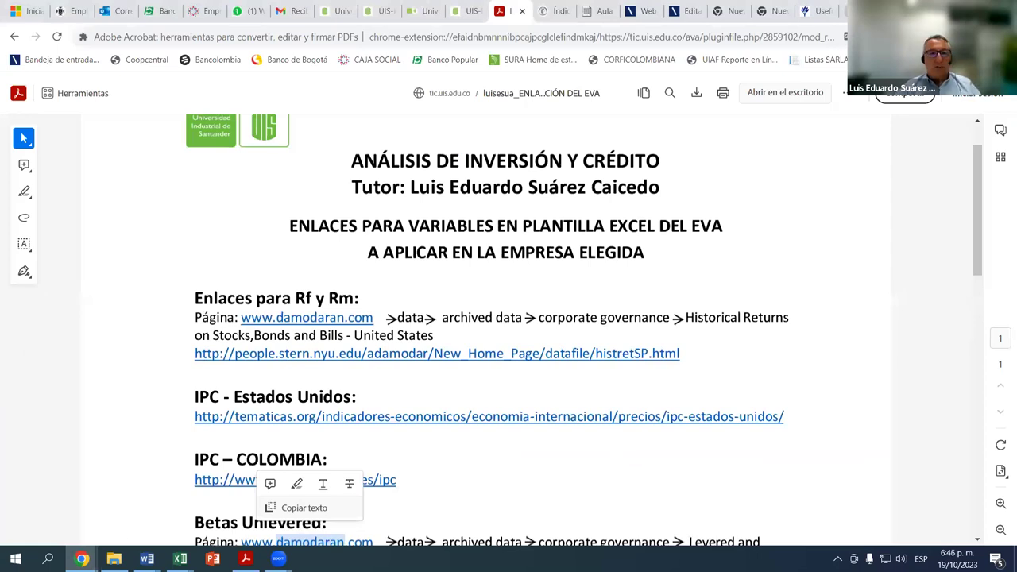
Search Google in a new tab for "tasa impuesto de renta 2020 y 2021"
key("ctrl+t")
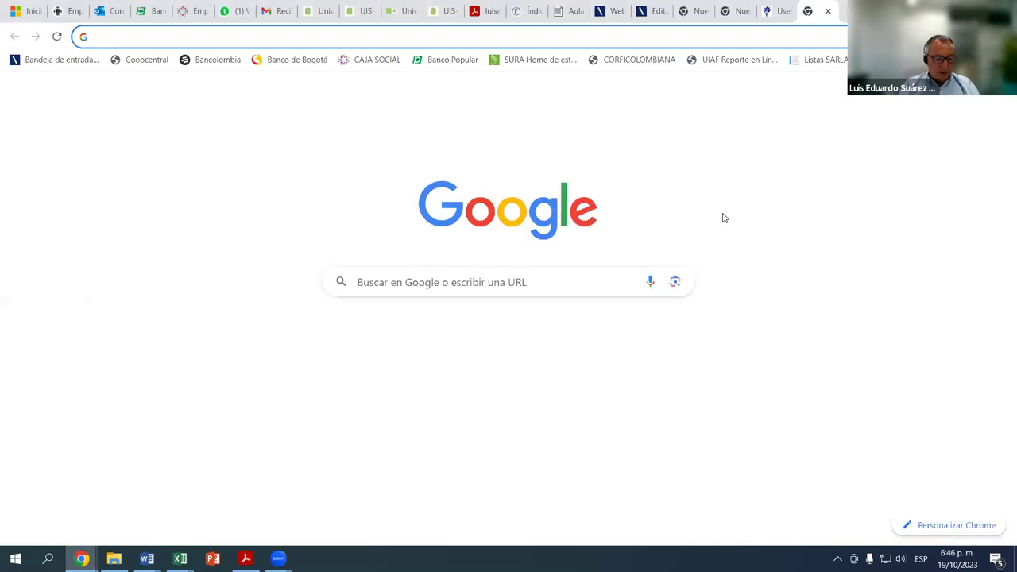
type("tasa im")
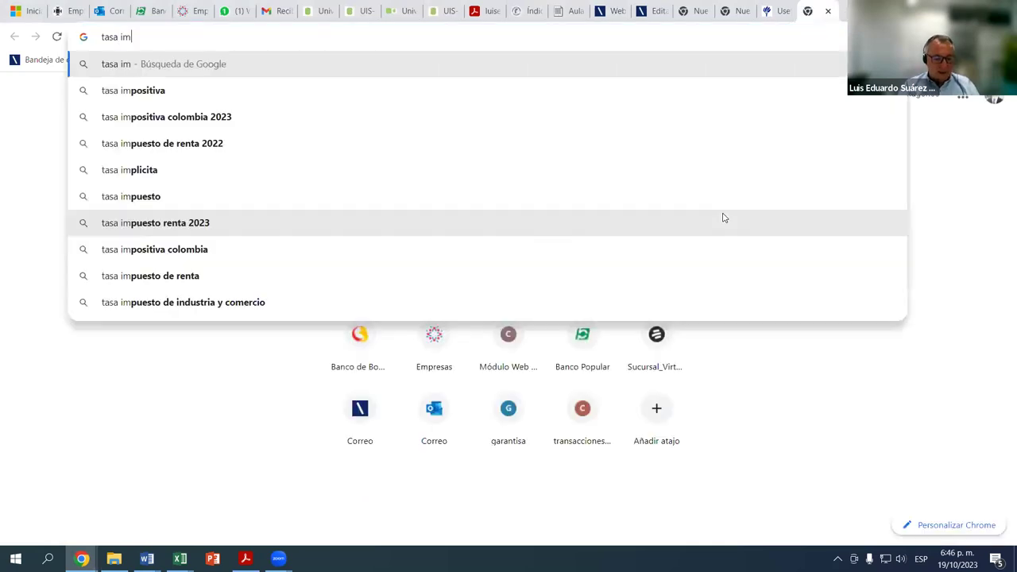
type("pue")
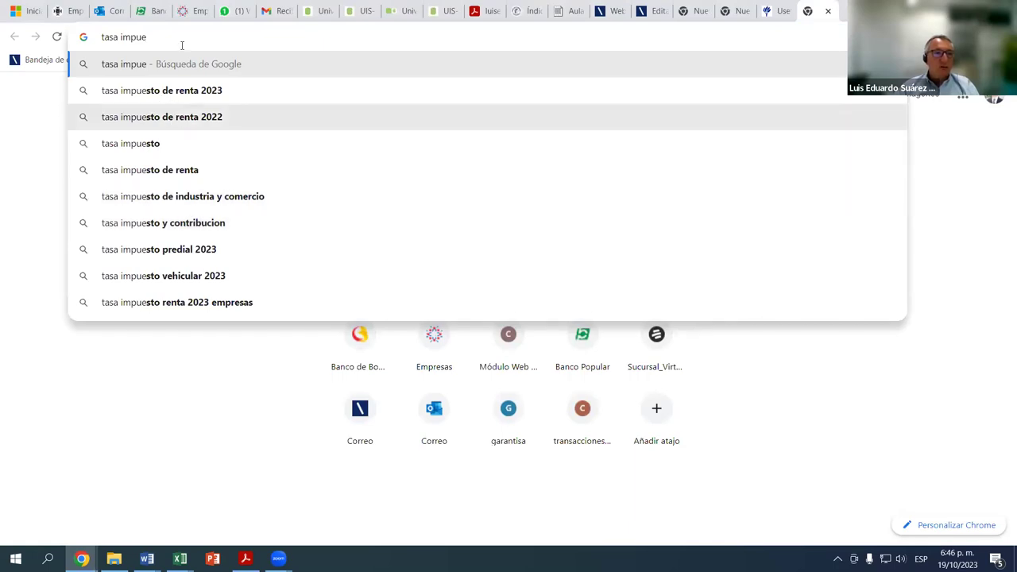
type("sto")
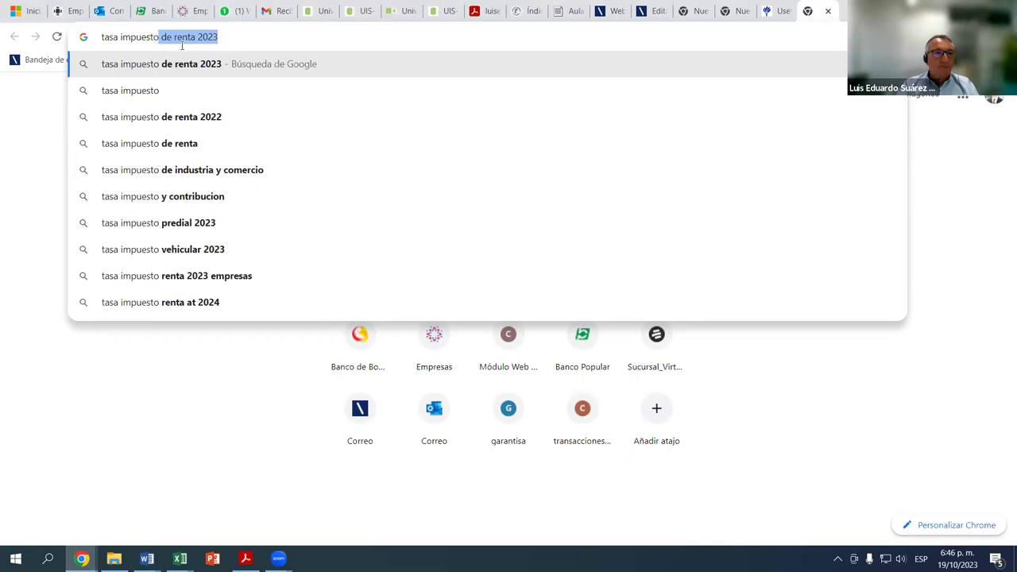
type(" de renta")
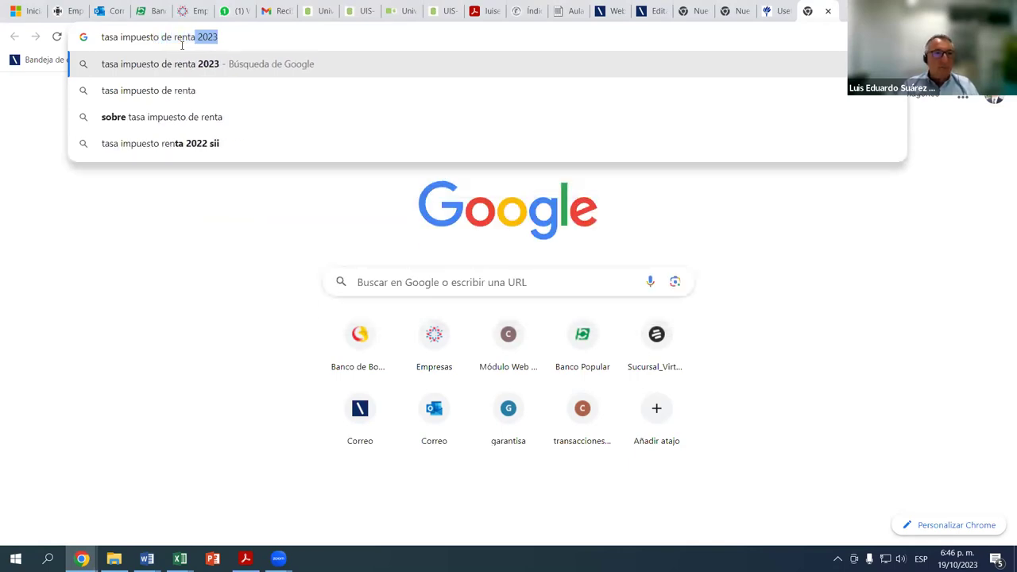
key("BackSpace")
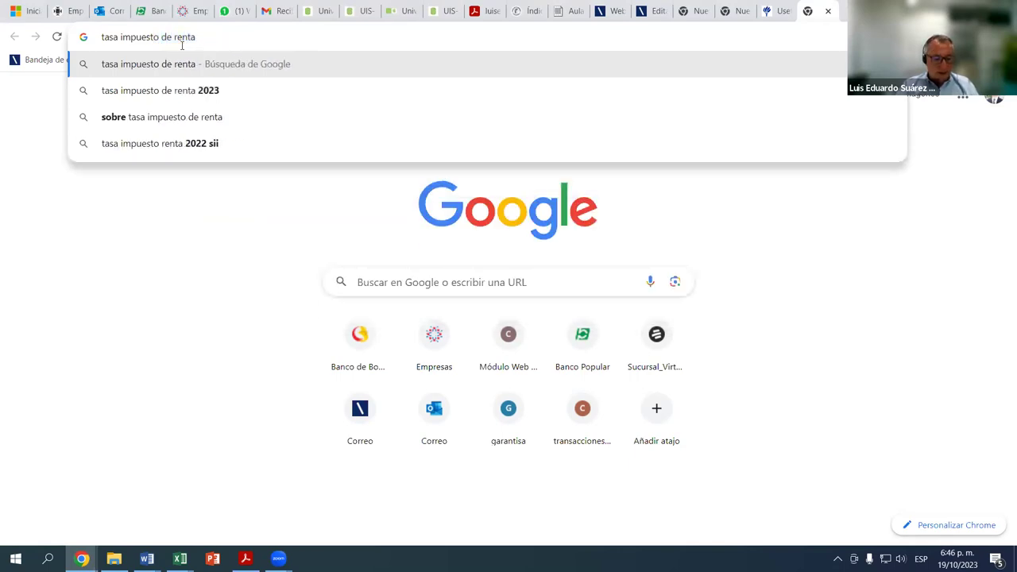
type("2020")
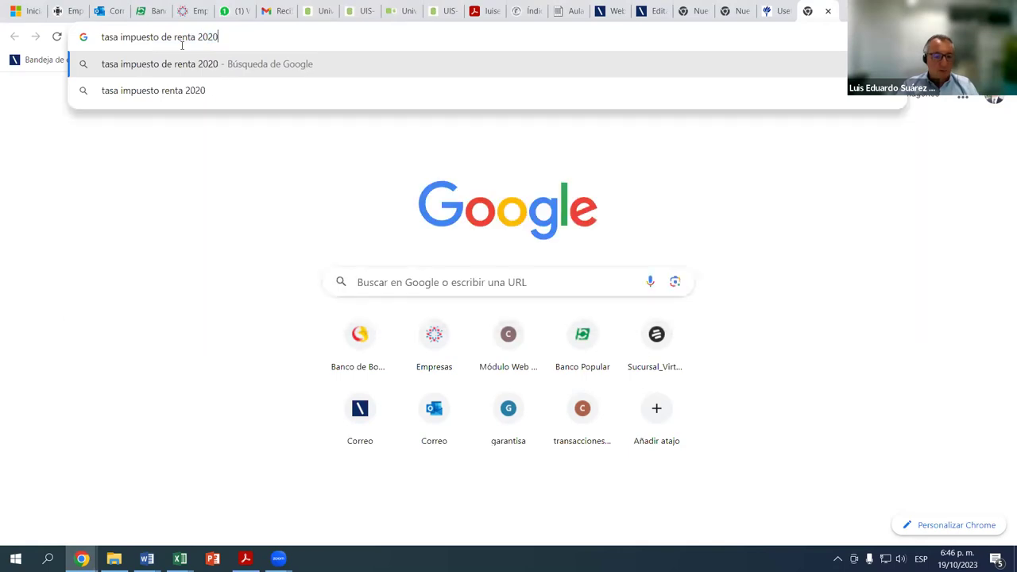
type(" y 202")
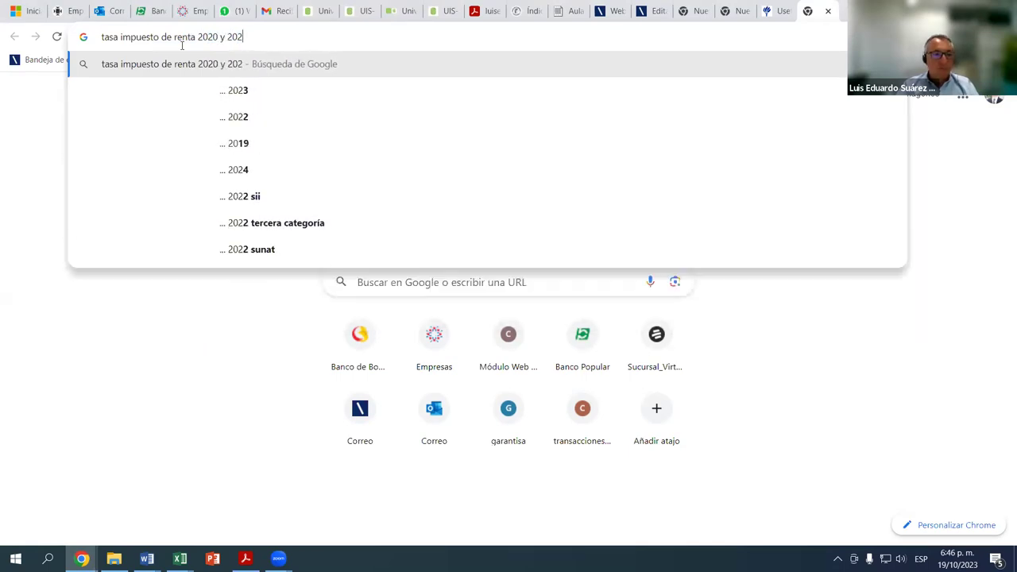
type("1")
key("Return")
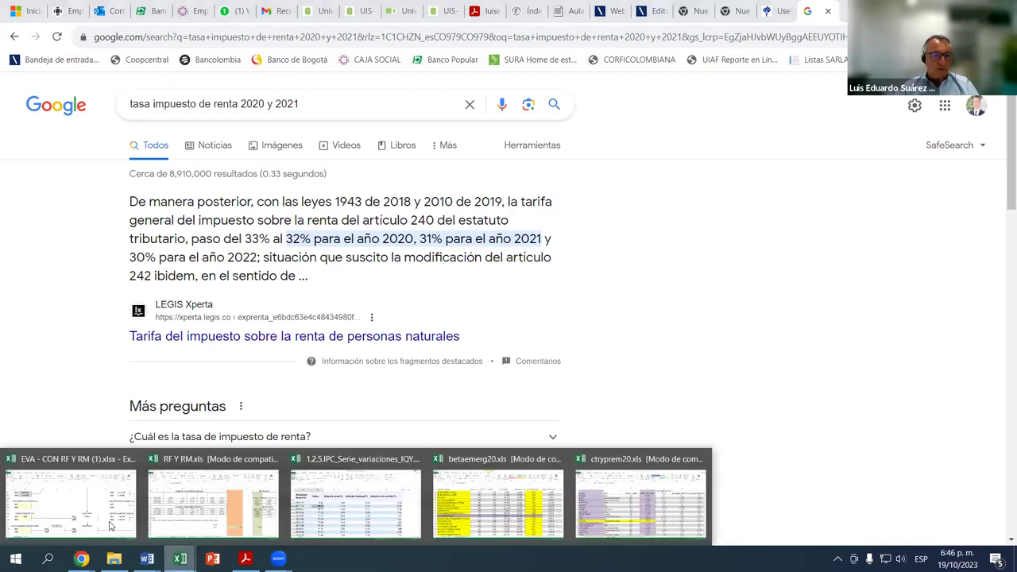
In the EVA workbook, set TASA IMPUESTO DE RENTA (Tx) to 32% for 2020 (B66) and 31% for 2021 (B65)
key("alt+Tab")
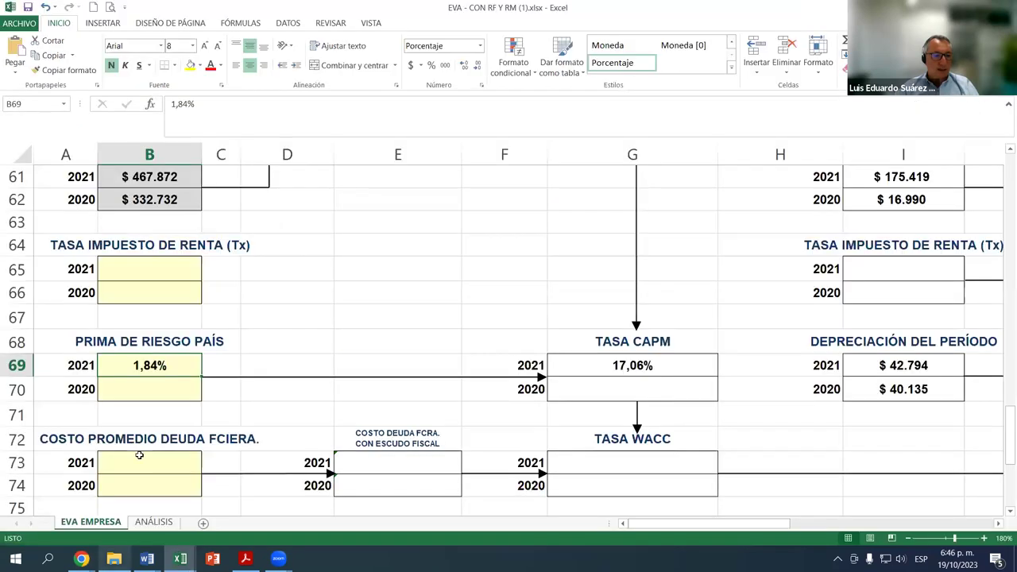
scroll(152, 416, "down", 1)
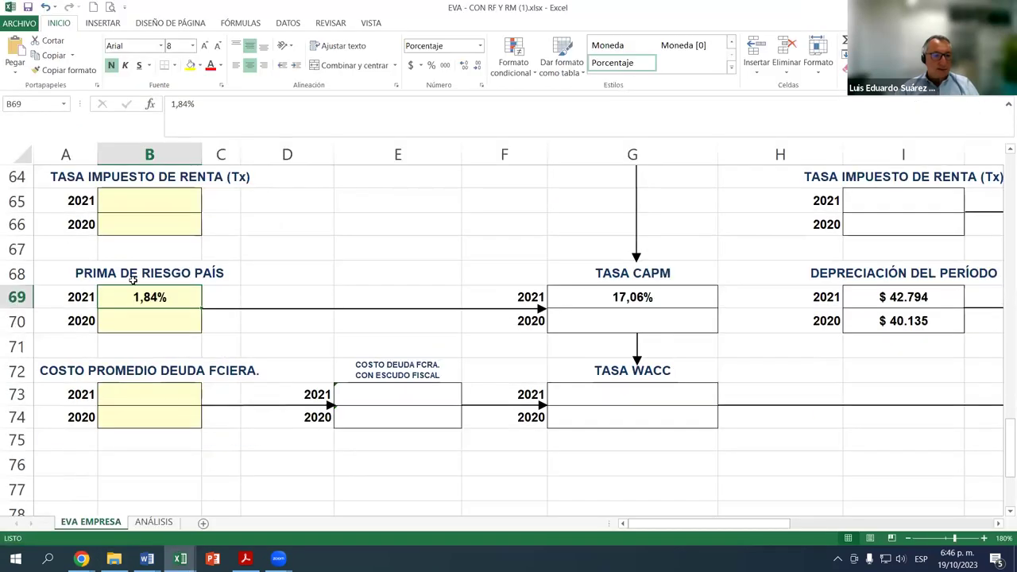
left_click(179, 215)
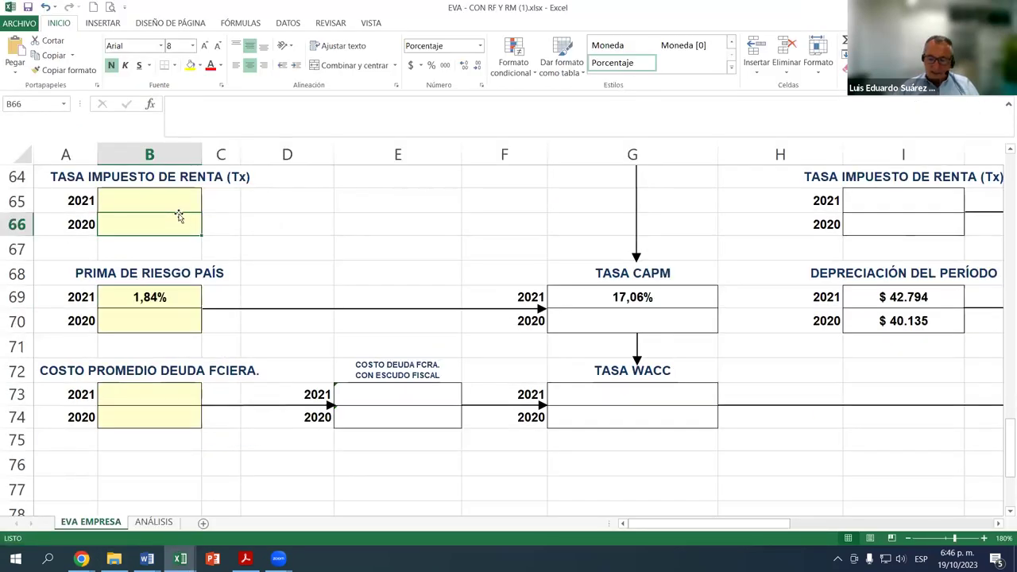
type("32%")
key("ctrl+Return")
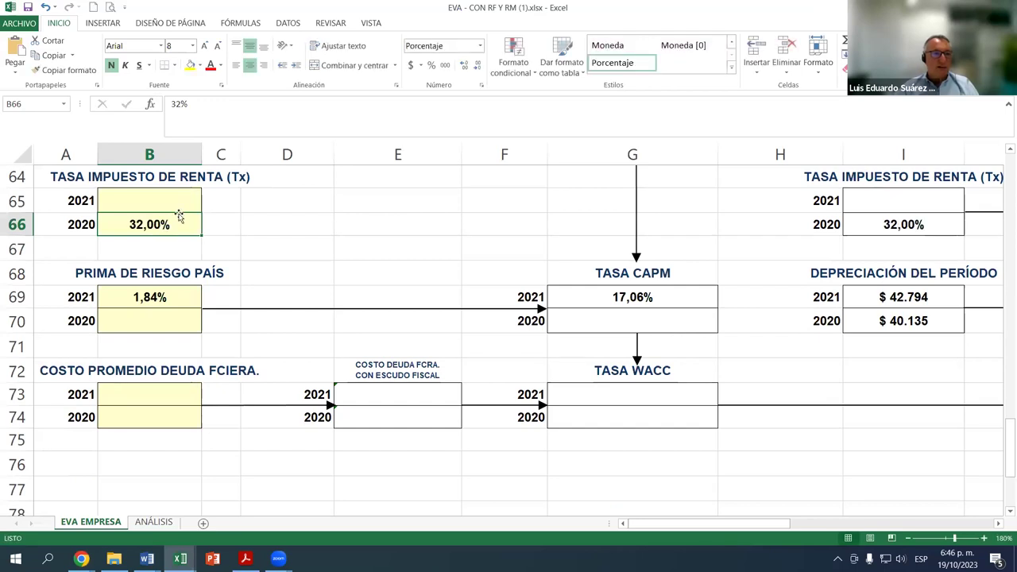
key("Up")
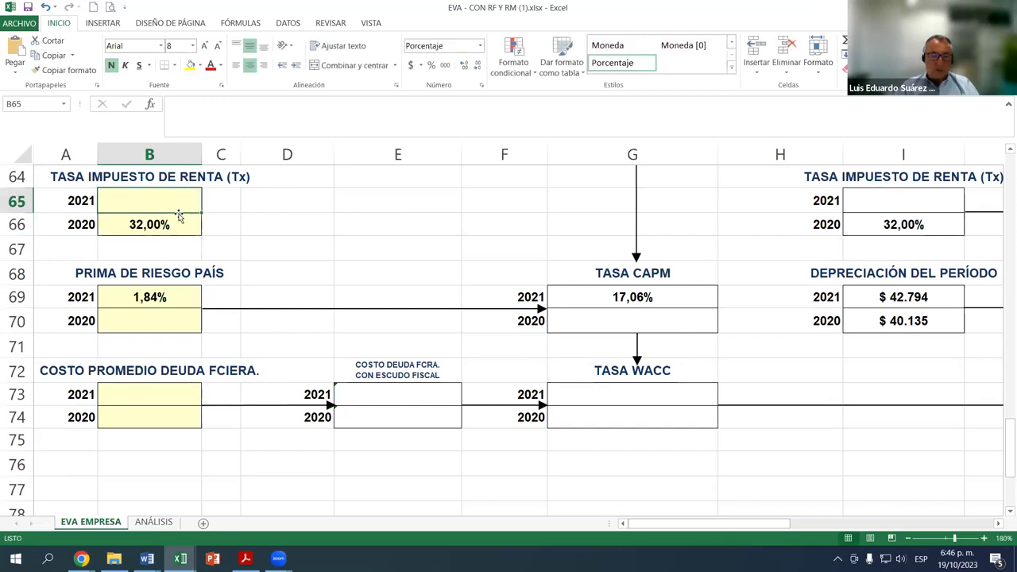
type("31%")
key("Return")
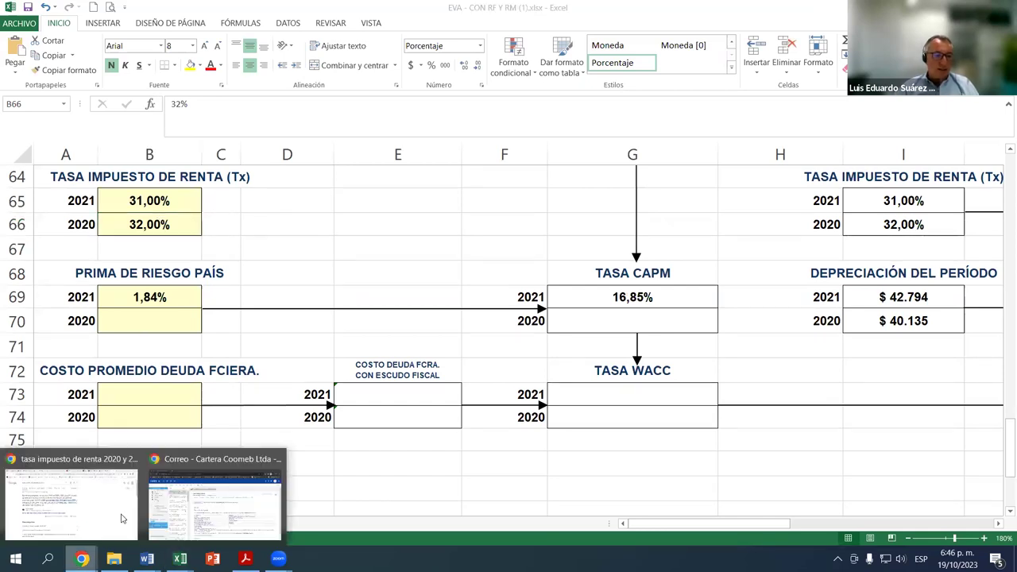
Recheck the income tax rate search result in Chrome, and select the 2021 COSTO PROMEDIO DEUDA FCIERA. cell (B73) in the EVA workbook
left_click(130, 497)
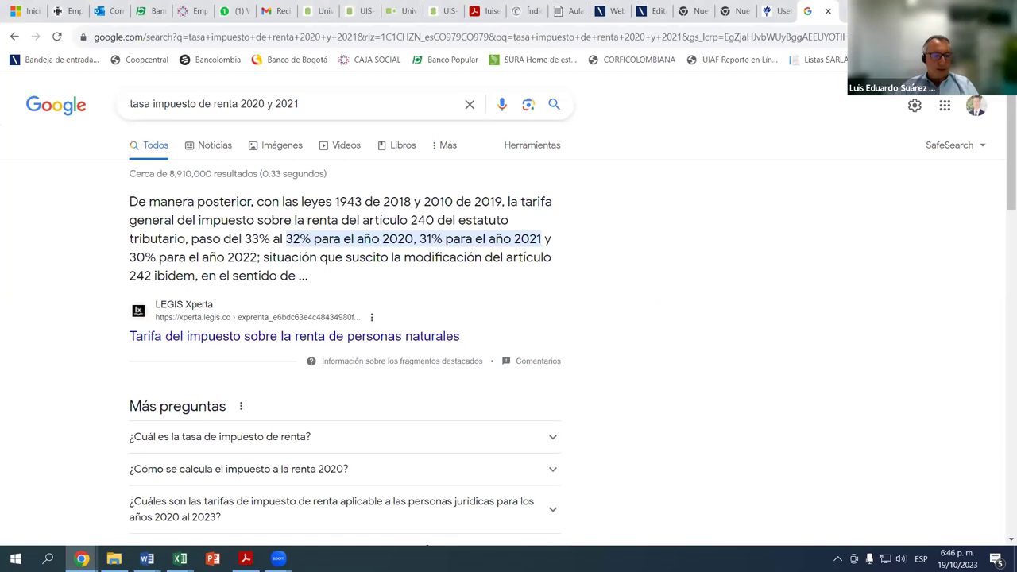
mouse_move(180, 558)
left_click(98, 525)
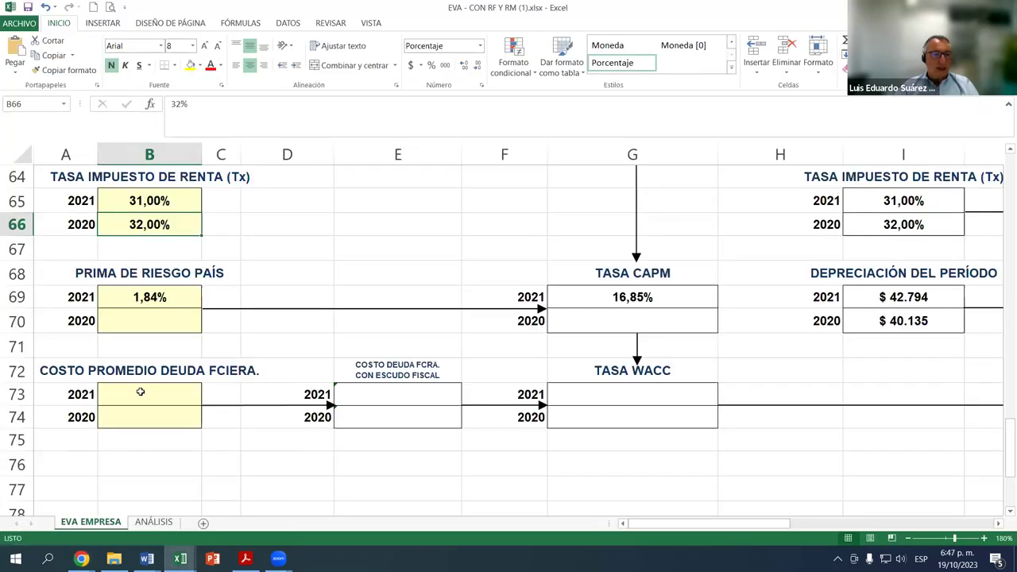
left_click(140, 392)
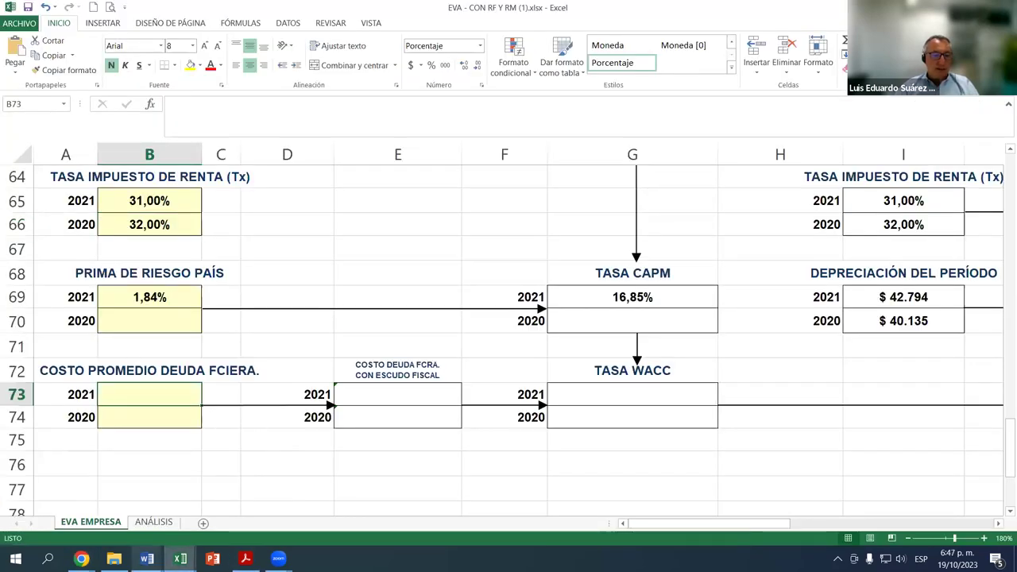
mouse_move(81, 559)
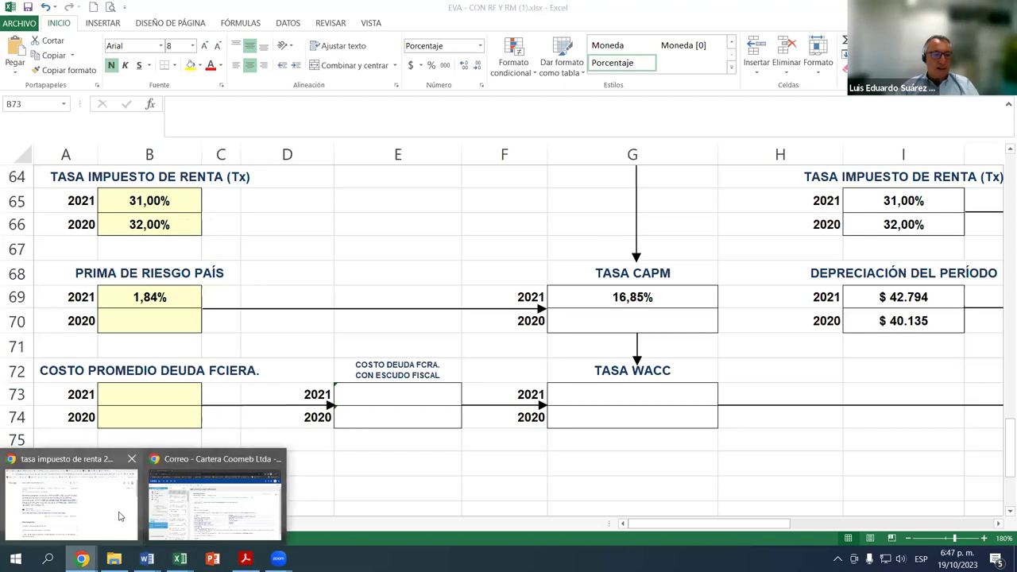
left_click(119, 516)
left_click(488, 16)
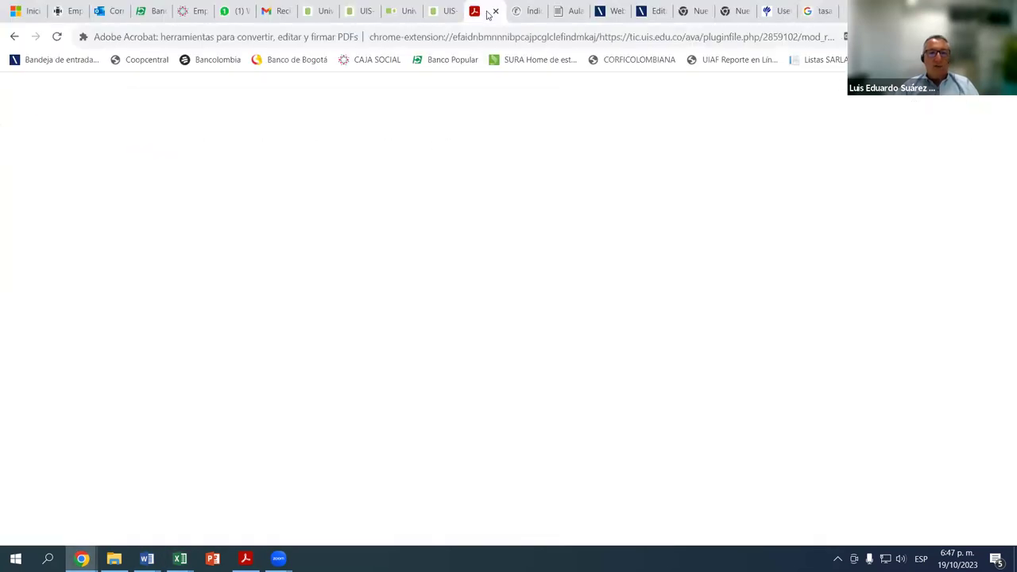
scroll(388, 297, "down", 10)
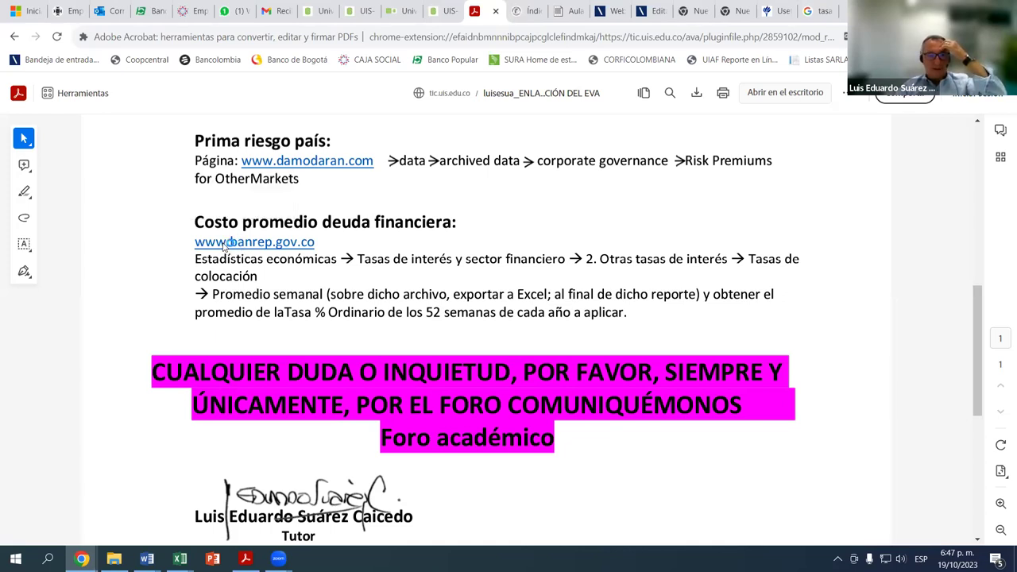
left_click(226, 246)
left_click(574, 345)
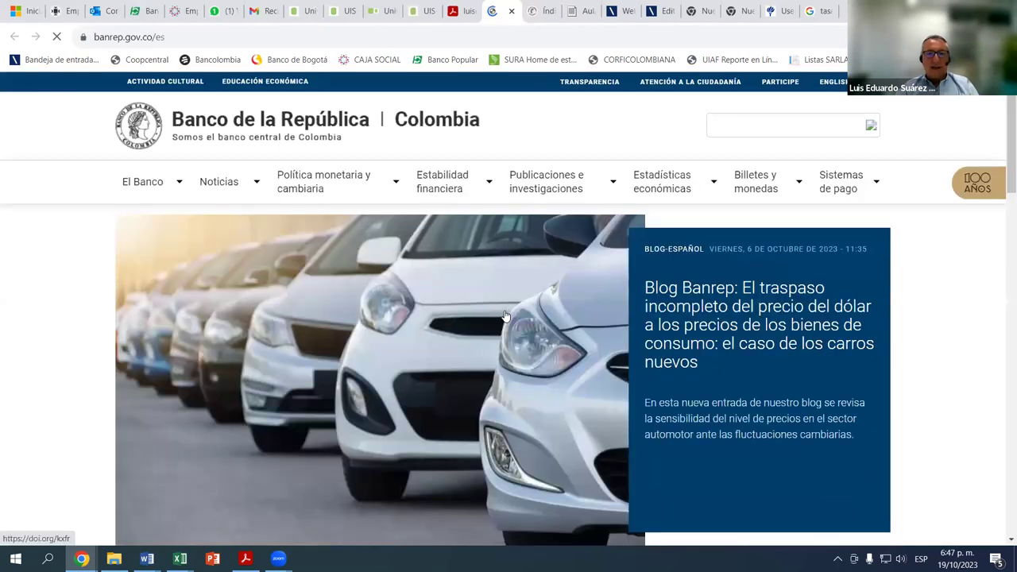
Enlarge the Banco de la República site and open Tasas de interés y sector financiero under Estadísticas económicas
mouse_move(665, 196)
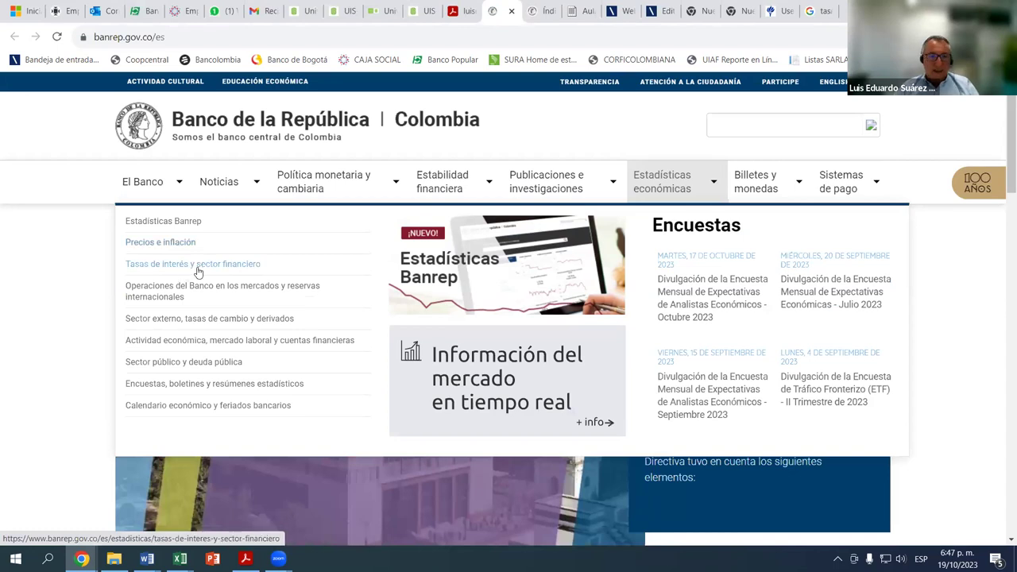
key("ctrl+plus")
key("ctrl+plus")
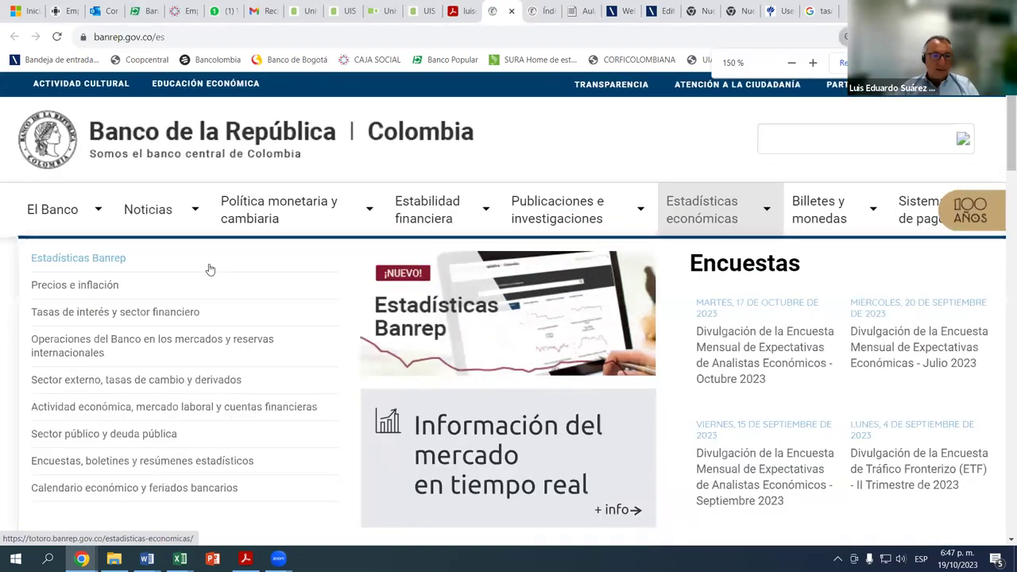
key("ctrl+plus")
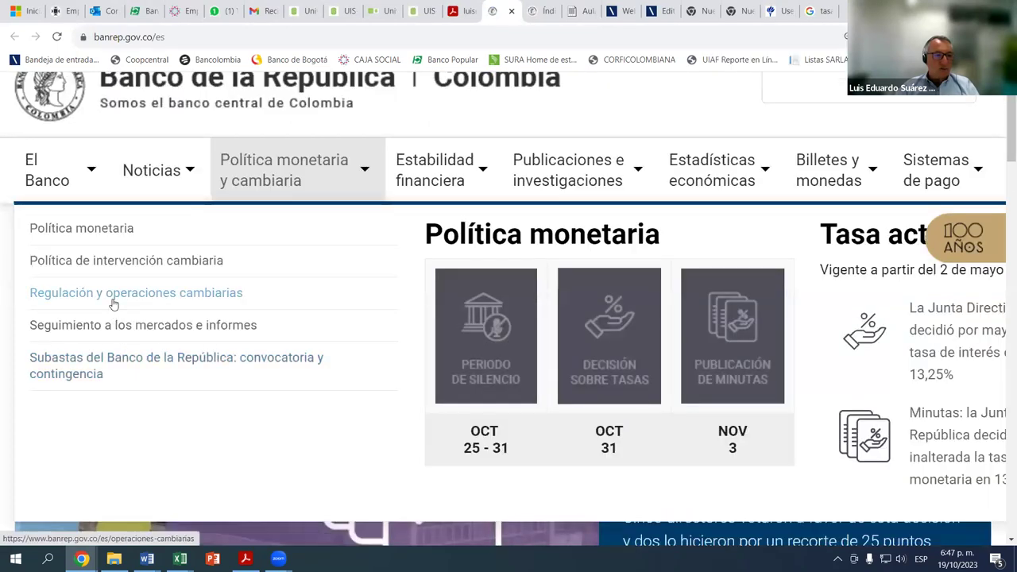
scroll(163, 294, "up", 1)
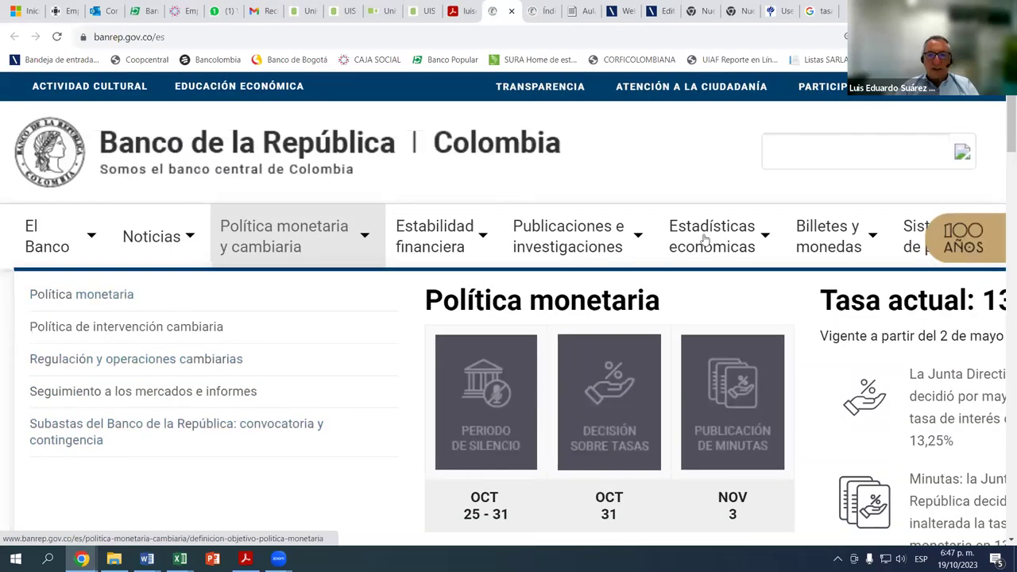
mouse_move(704, 238)
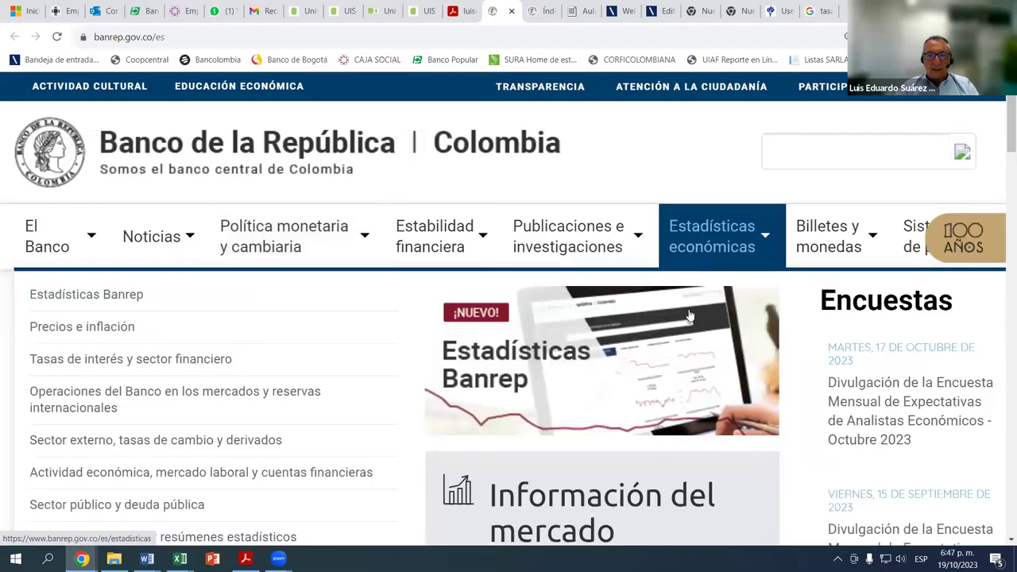
left_click(84, 364)
scroll(665, 366, "down", 3)
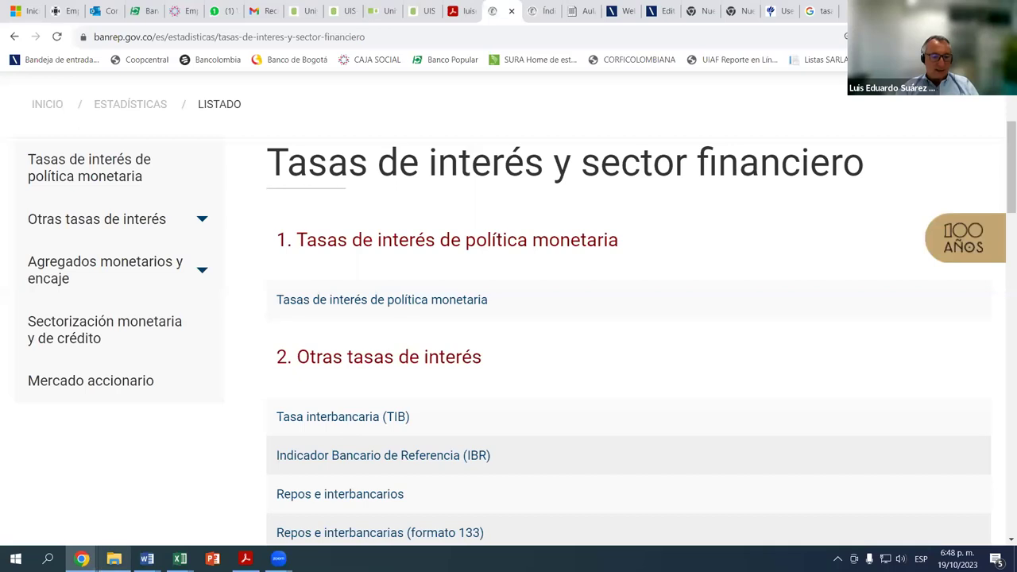
Check the navigation path for Costo promedio deuda financiera in the PDF guide and return to the rates page
mouse_move(101, 509)
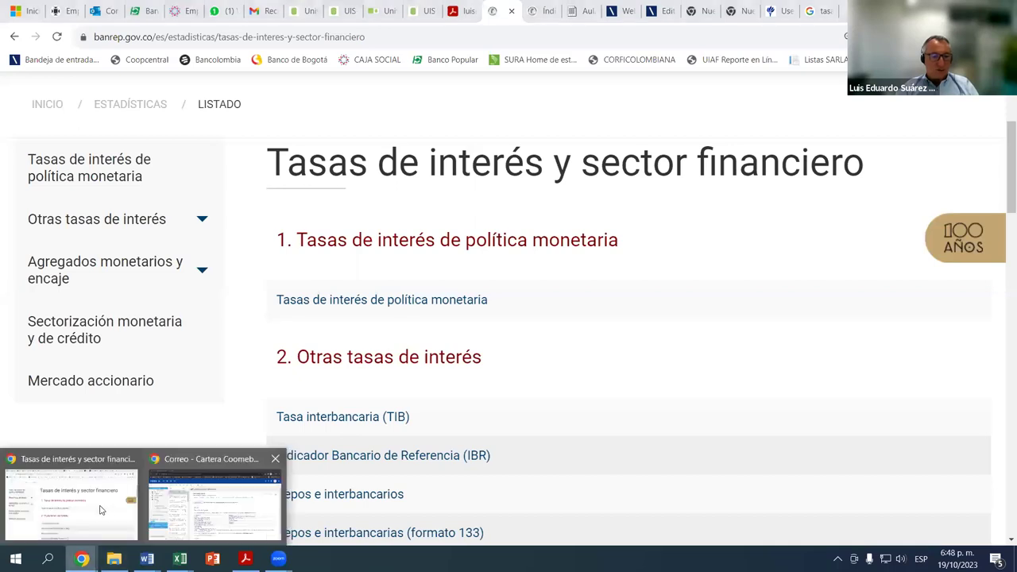
left_click(461, 11)
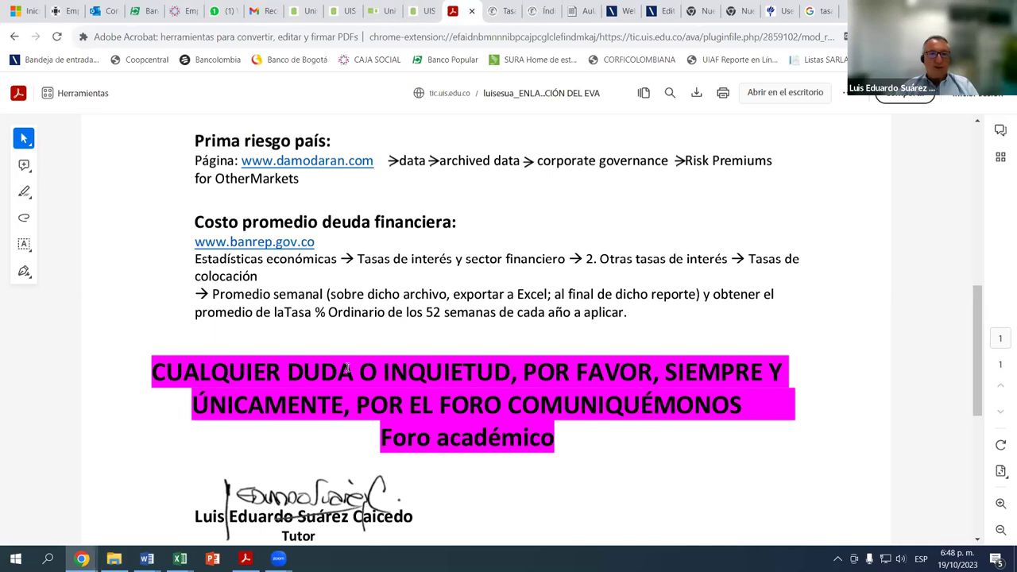
left_click(509, 11)
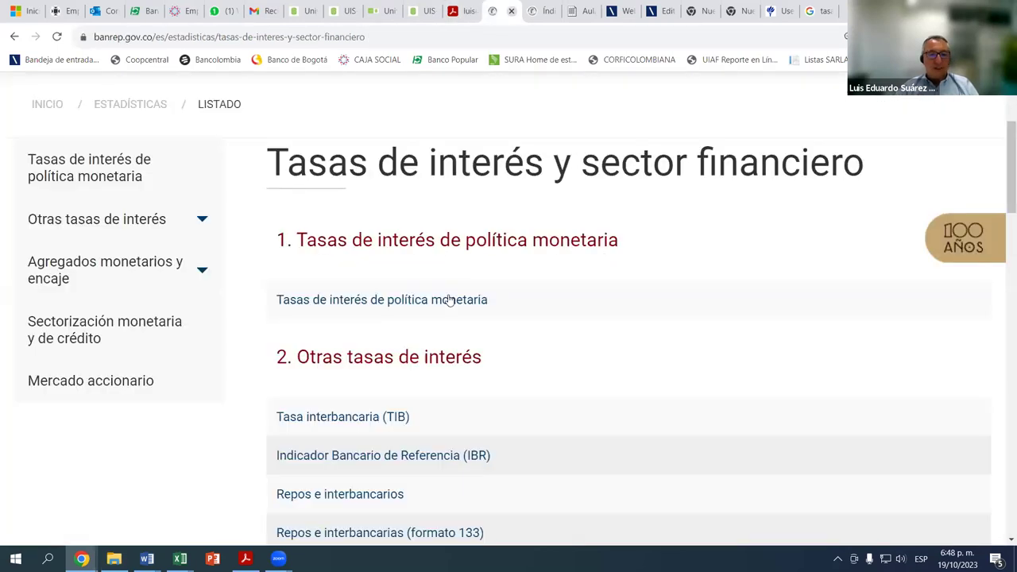
Open Tasas de colocación under Otras tasas de interés, and open its Promedio semanal report
scroll(306, 302, "down", 2)
scroll(404, 338, "down", 1)
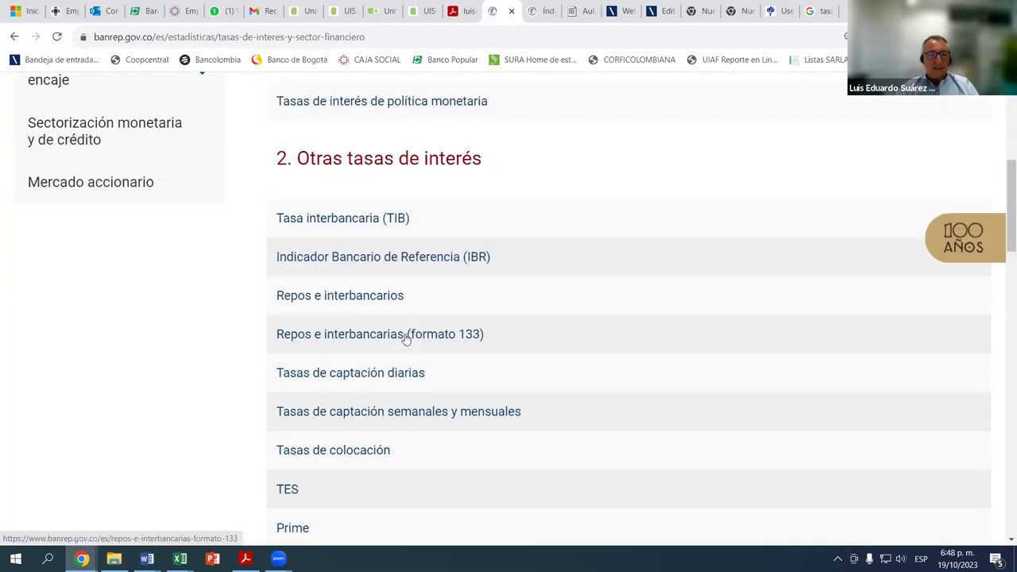
scroll(404, 227, "down", 1)
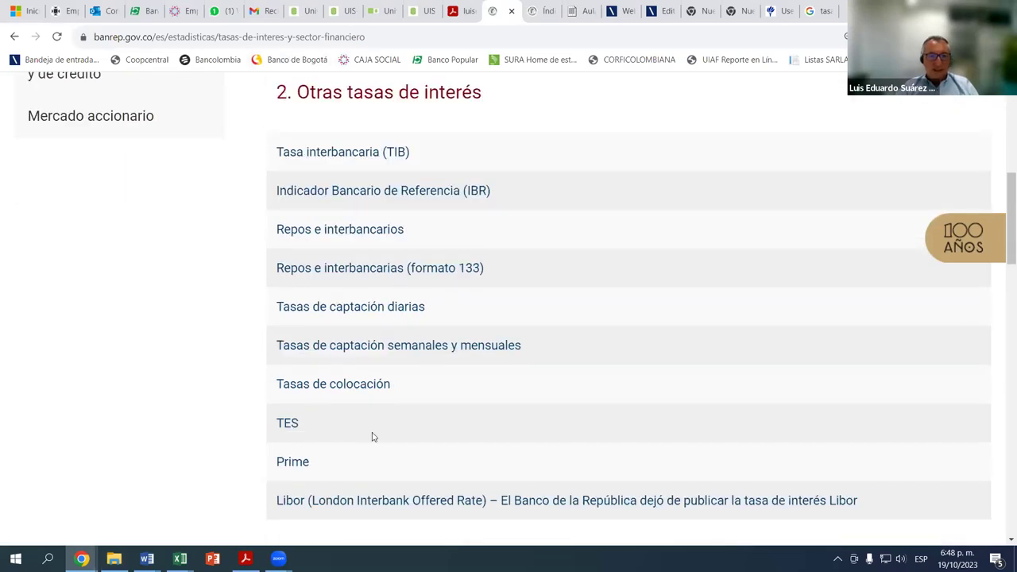
left_click(335, 389)
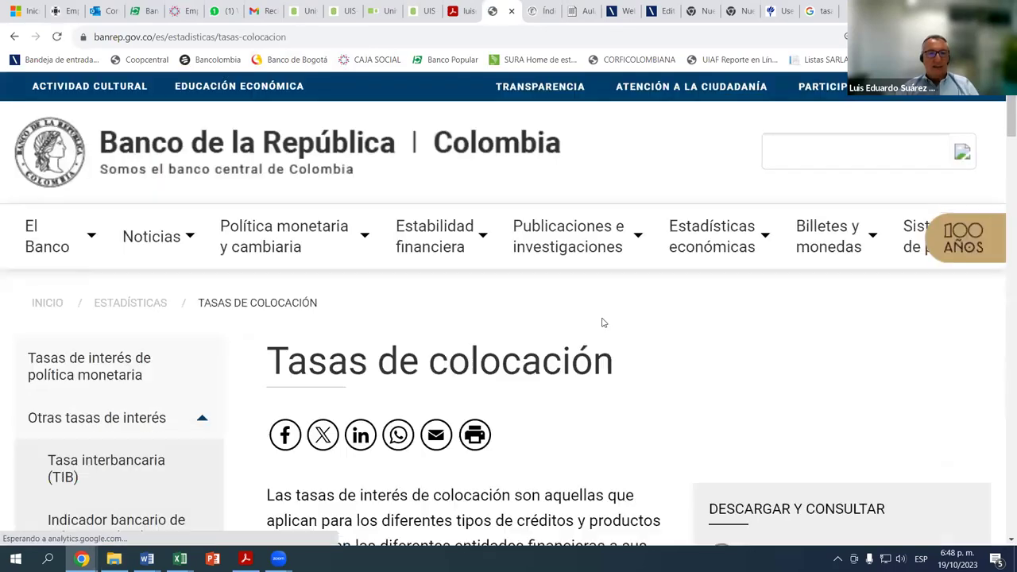
scroll(738, 291, "down", 3)
scroll(767, 352, "down", 1)
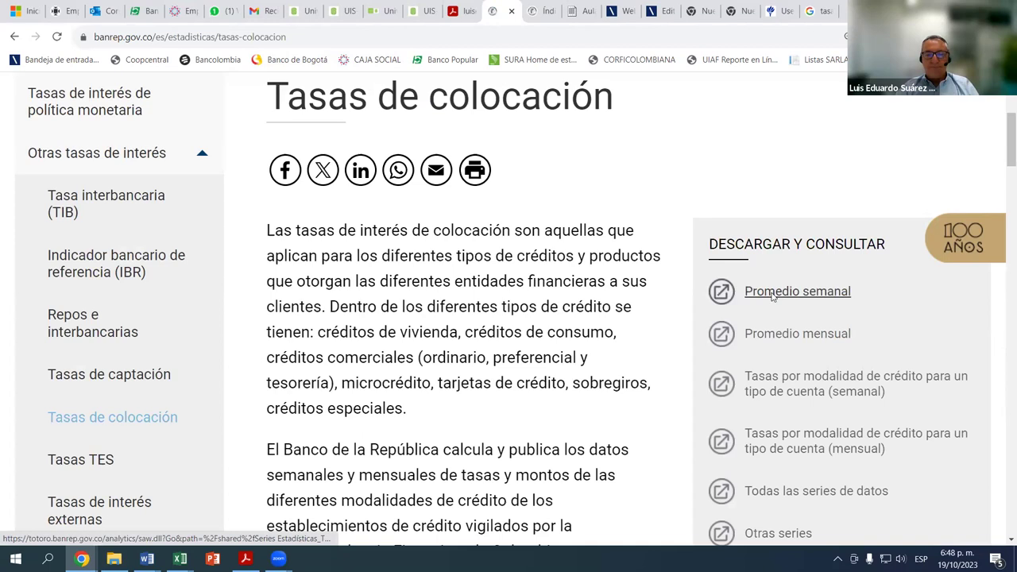
left_click(775, 295)
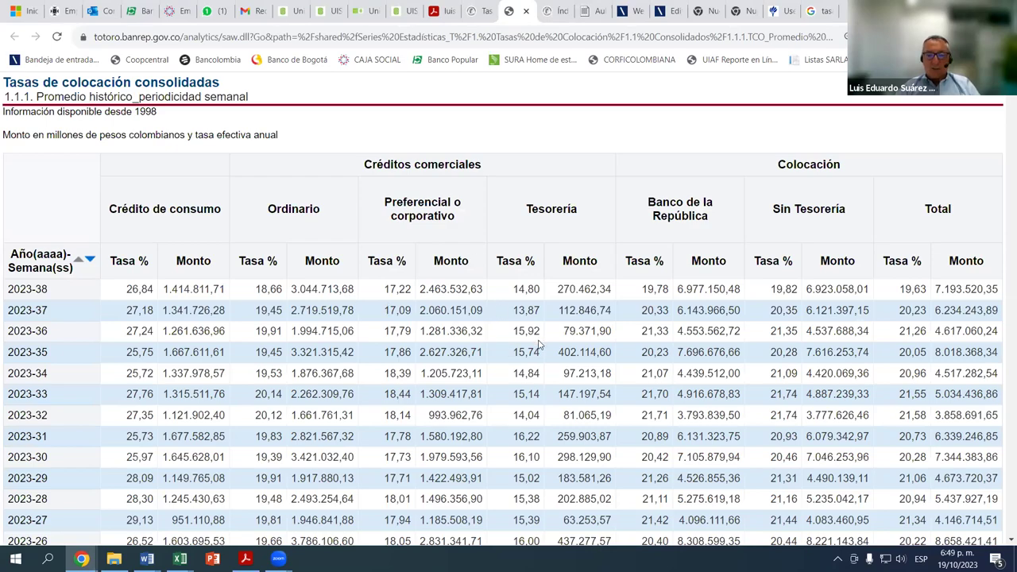
Export the weekly Tasas de colocación consolidadas report to Excel using the option at the end of the report
scroll(544, 342, "down", 10)
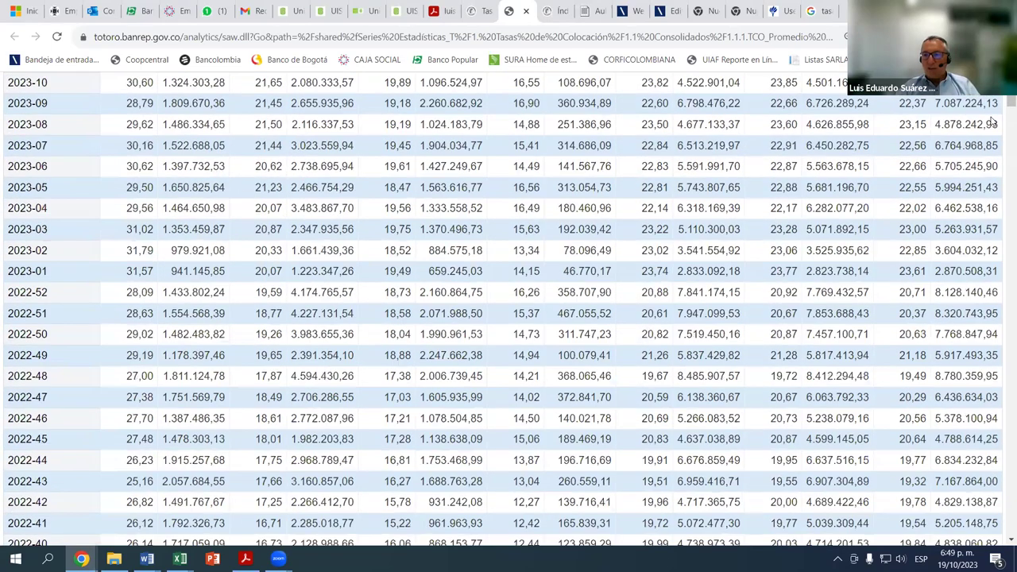
left_click_drag(1006, 274, 1011, 528)
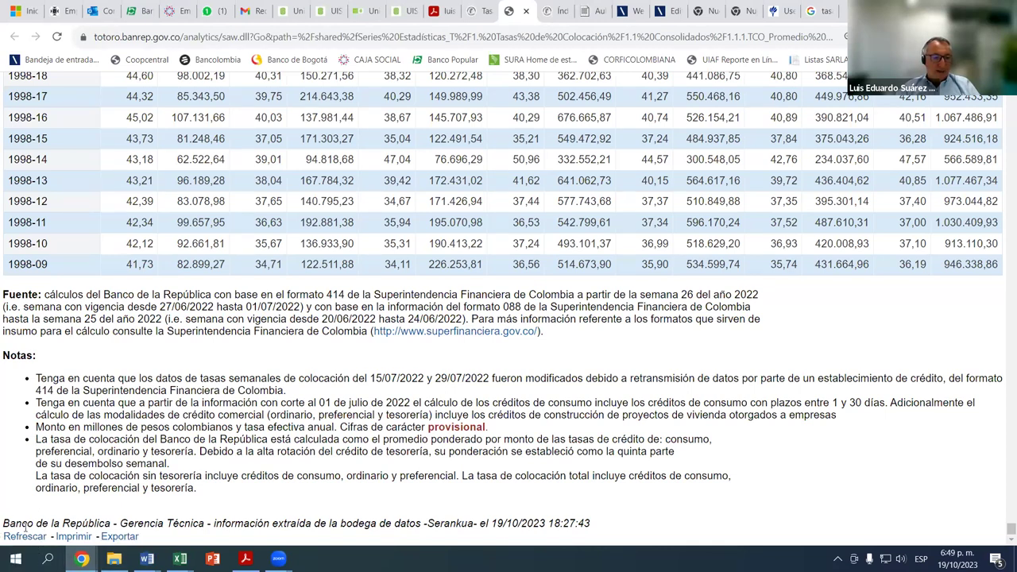
left_click(119, 538)
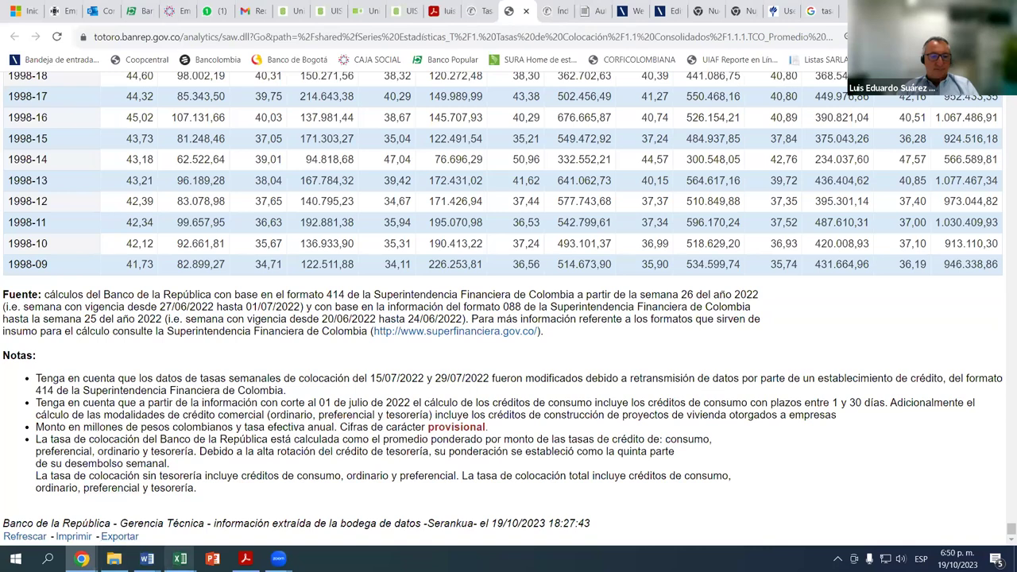
Open 1.1.1.TCO_Promedio semanal historico.xlsx from the Descargas folder in Excel and enable editing
left_click(180, 559)
mouse_move(180, 558)
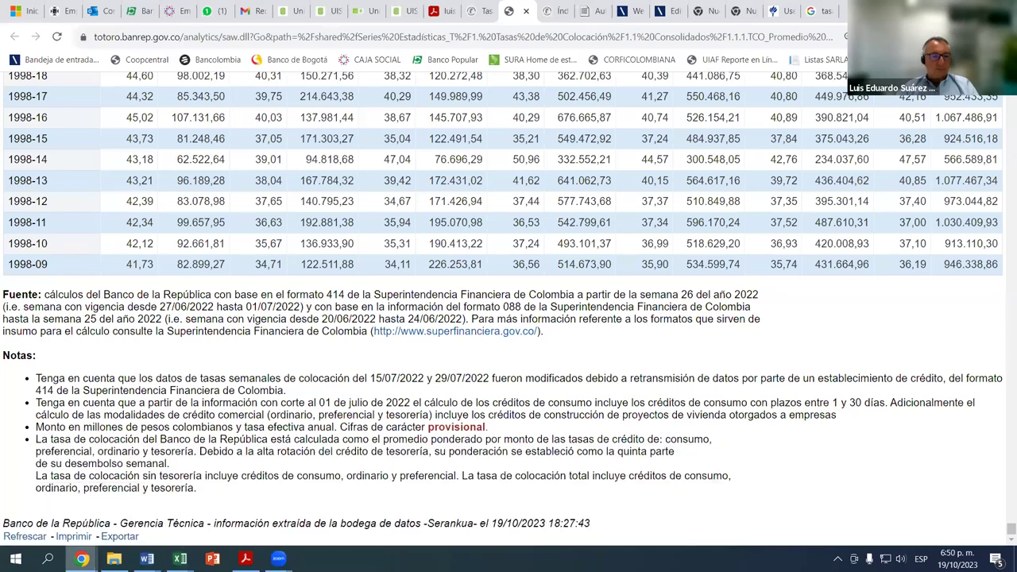
mouse_move(113, 559)
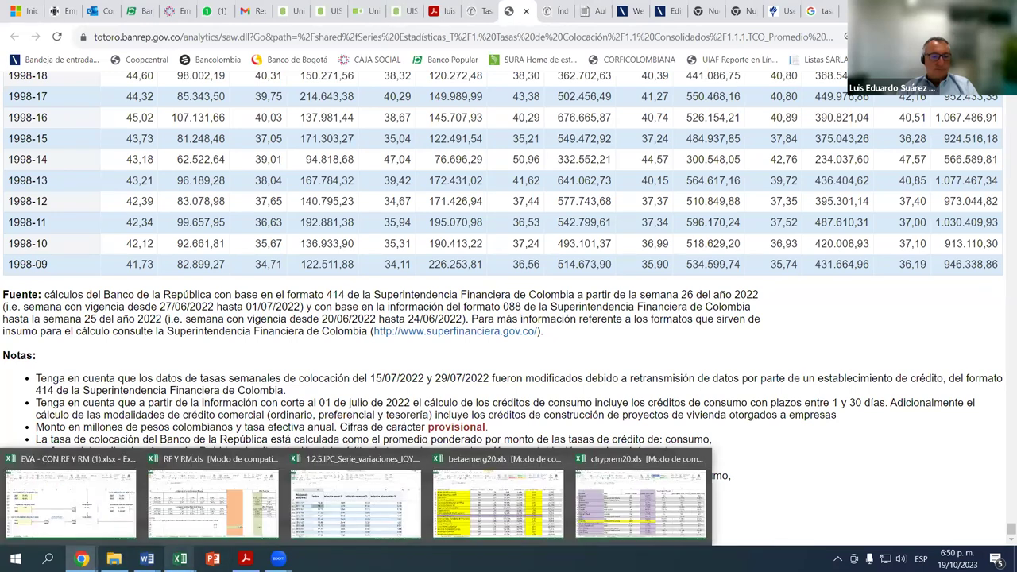
left_click(114, 558)
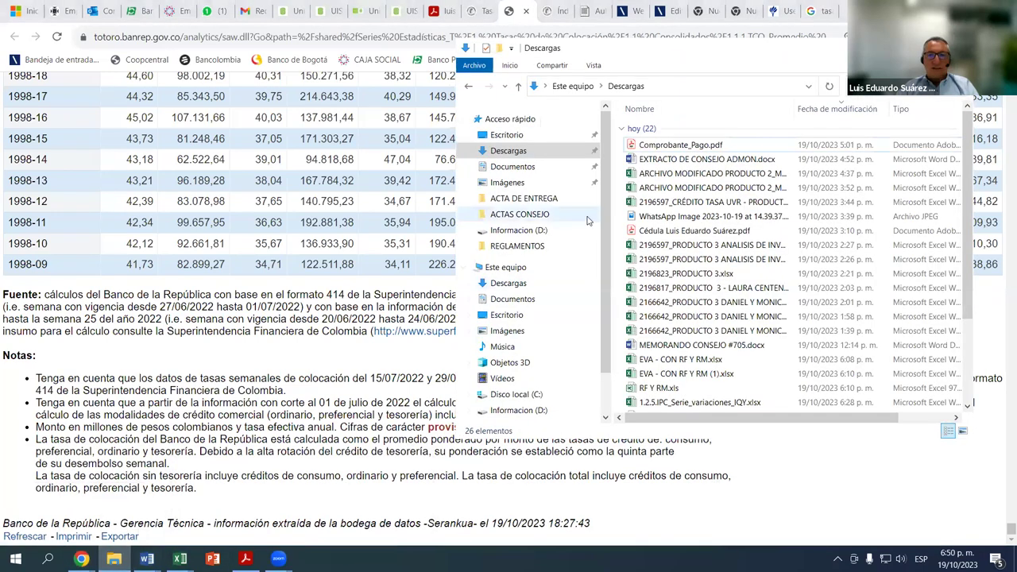
left_click(515, 157)
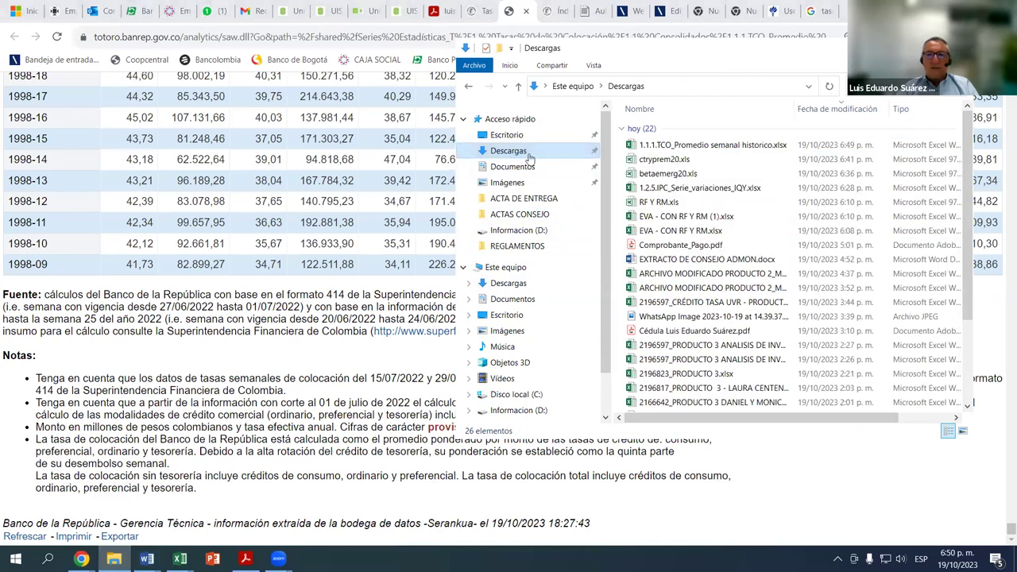
double_click(703, 151)
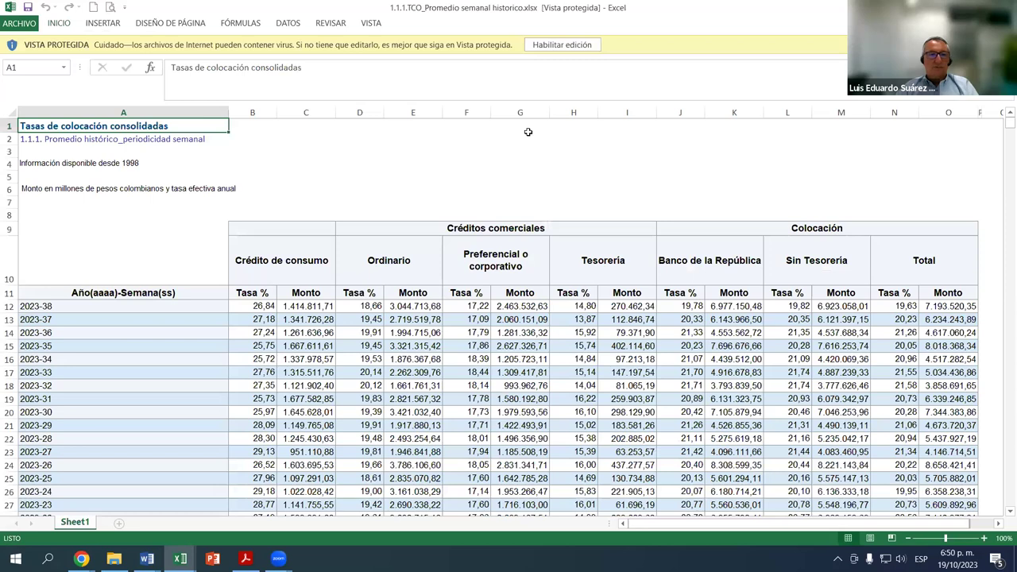
left_click(562, 45)
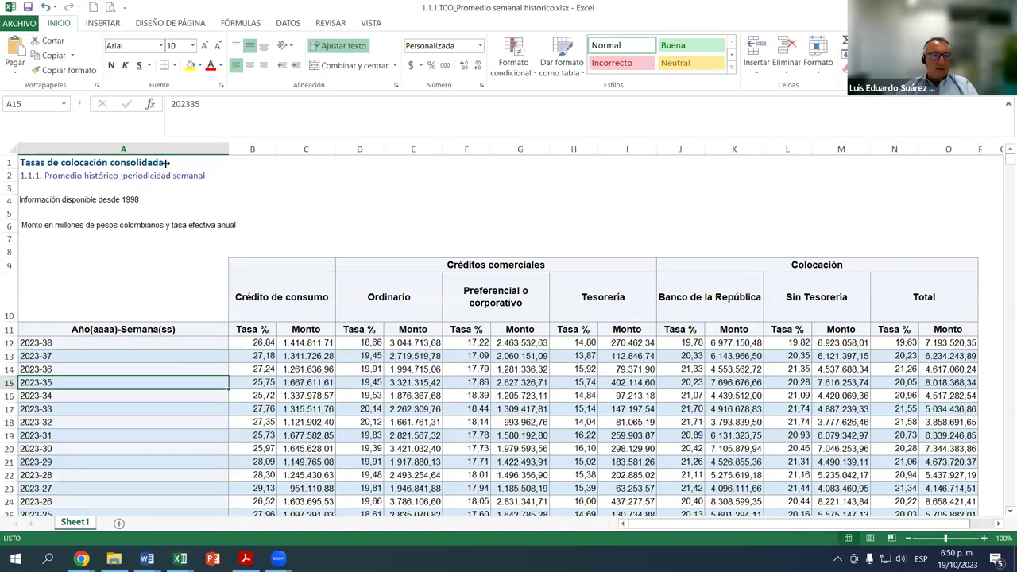
Narrow column A and increase the height of row 11 so the Año(aaaa)-Semana(ss) header fits on two lines
left_click_drag(229, 148, 86, 229)
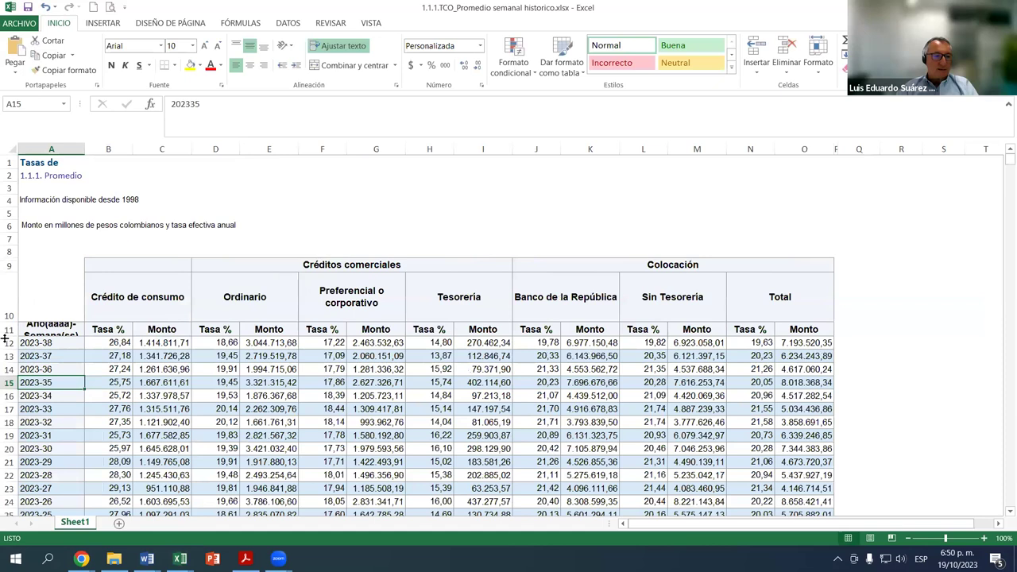
left_click_drag(5, 337, 5, 344)
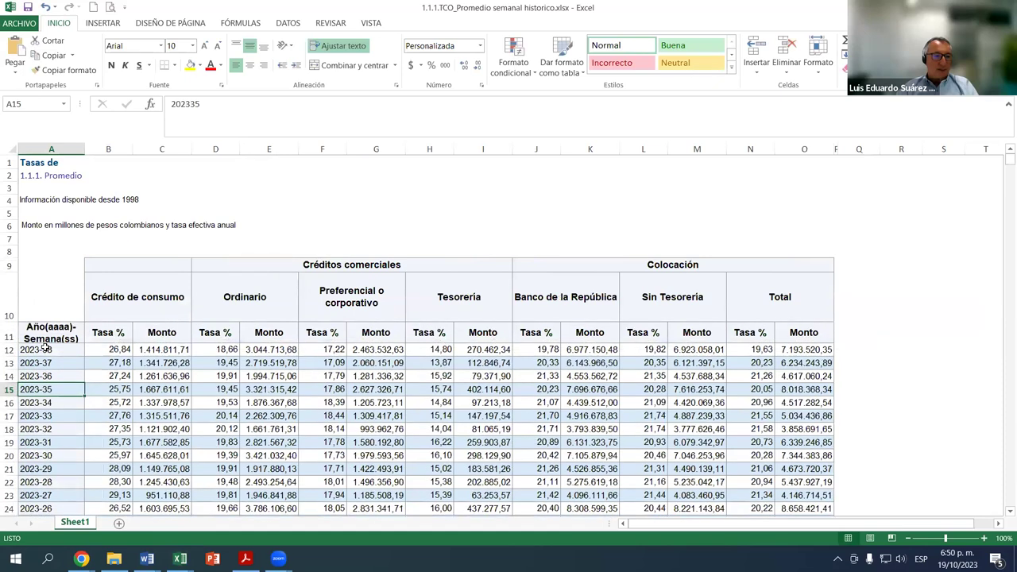
Examine the table's notes, credit-type headers and weekly rows, focusing on the Ordinario Tasa % column
scroll(124, 355, "down", 2)
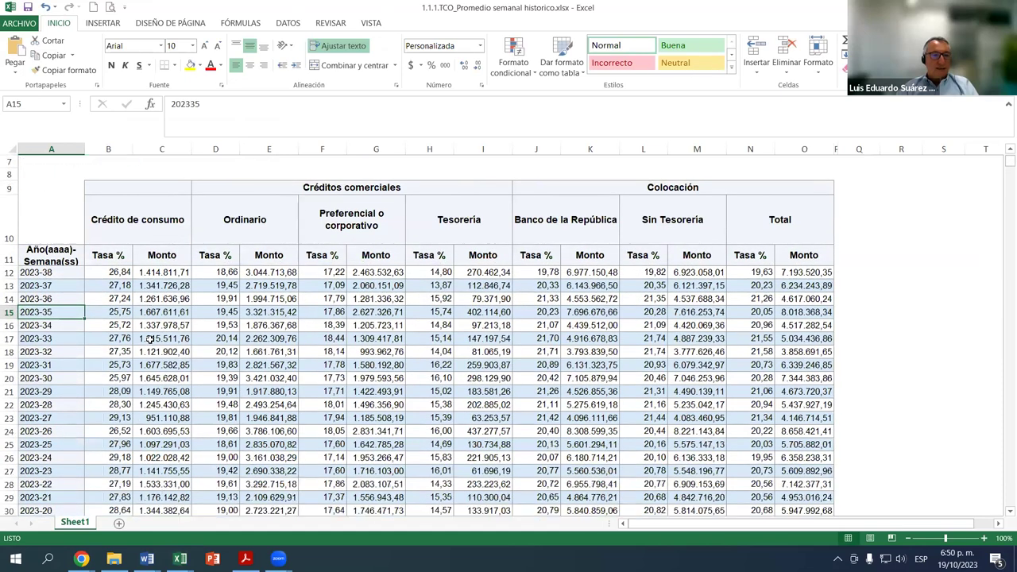
scroll(148, 339, "down", 1)
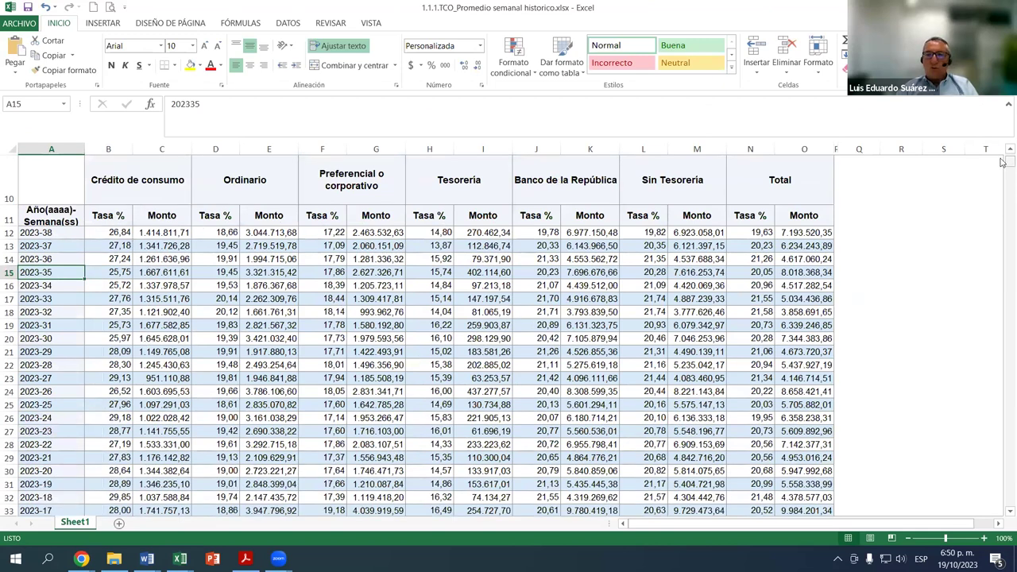
scroll(1003, 158, "up", 3)
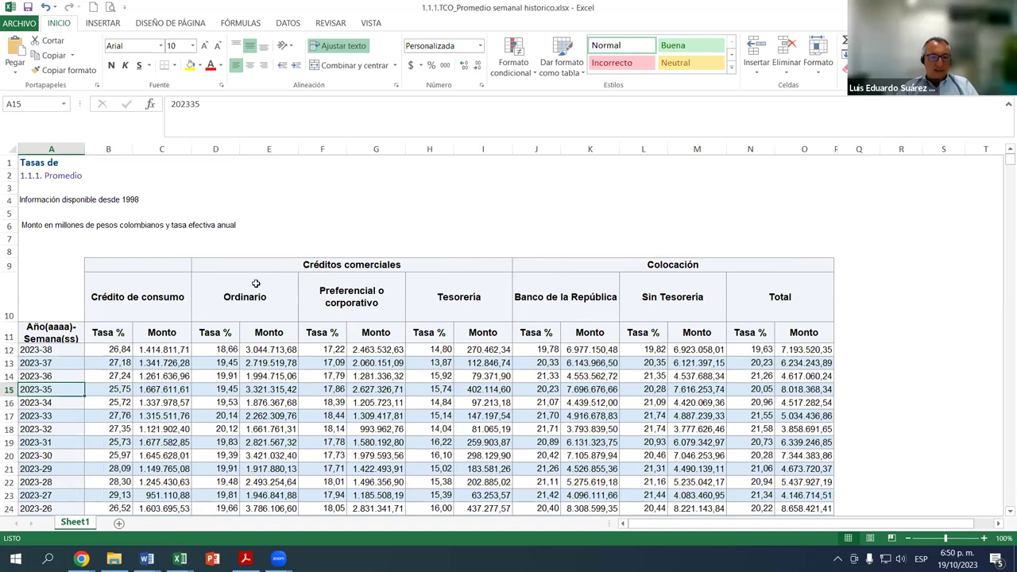
left_click(1003, 512)
left_click(1002, 512)
left_click(1002, 512)
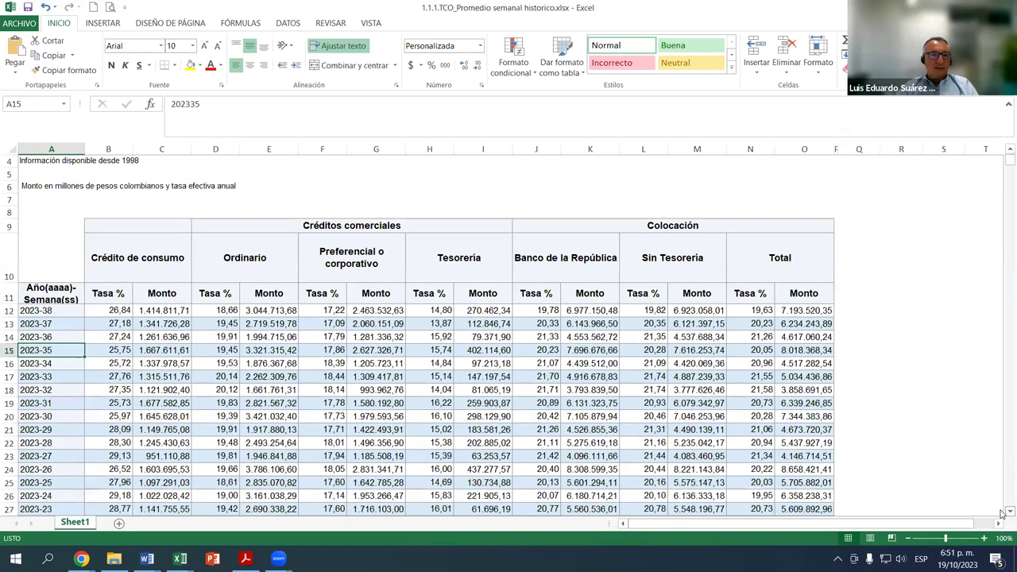
left_click(1002, 512)
left_click(1002, 512)
left_click(1002, 512)
left_click(1002, 512)
left_click(1002, 512)
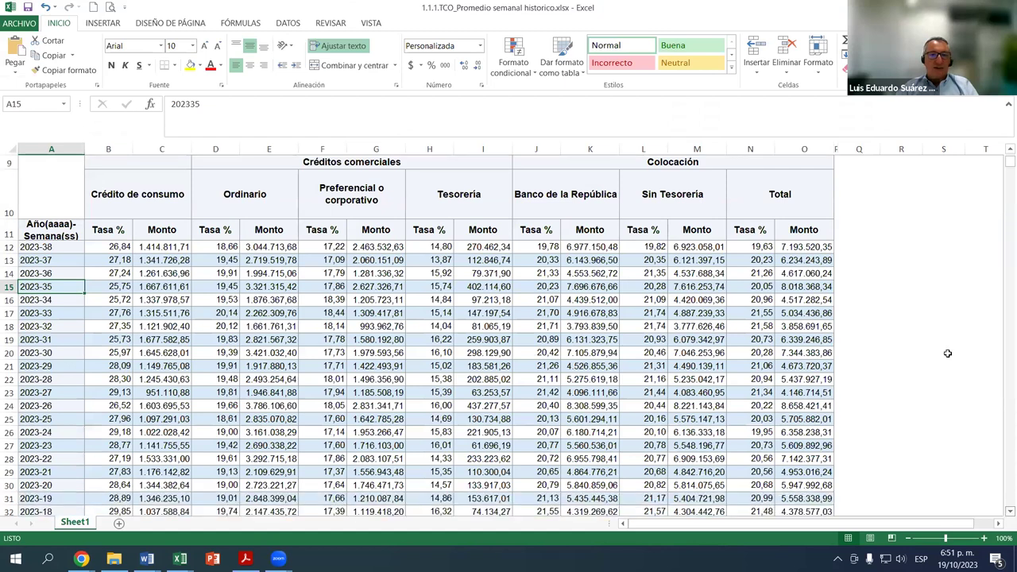
scroll(175, 274, "up", 1)
left_click(160, 162)
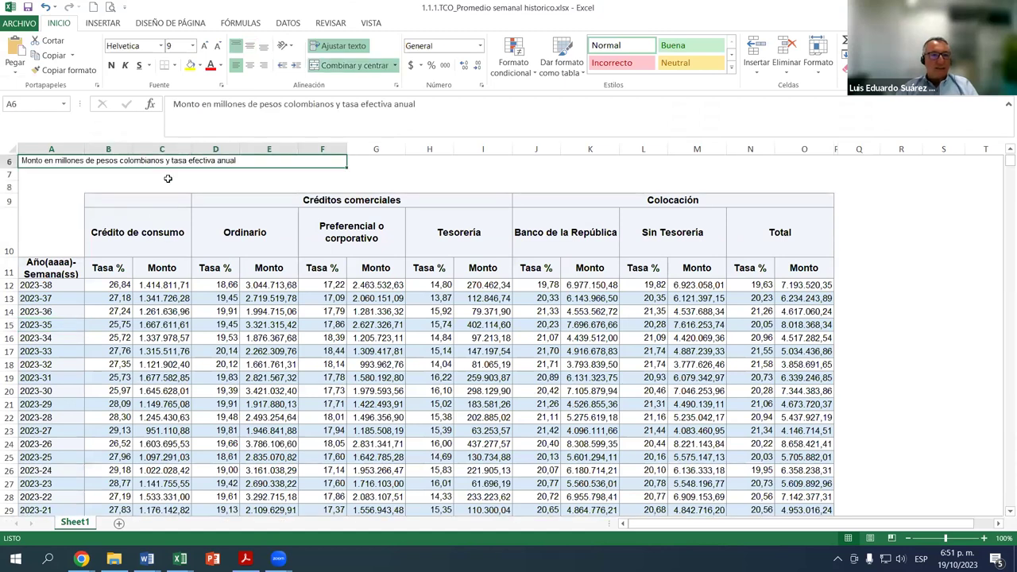
left_click(1002, 512)
left_click(1002, 512)
left_click(1002, 512)
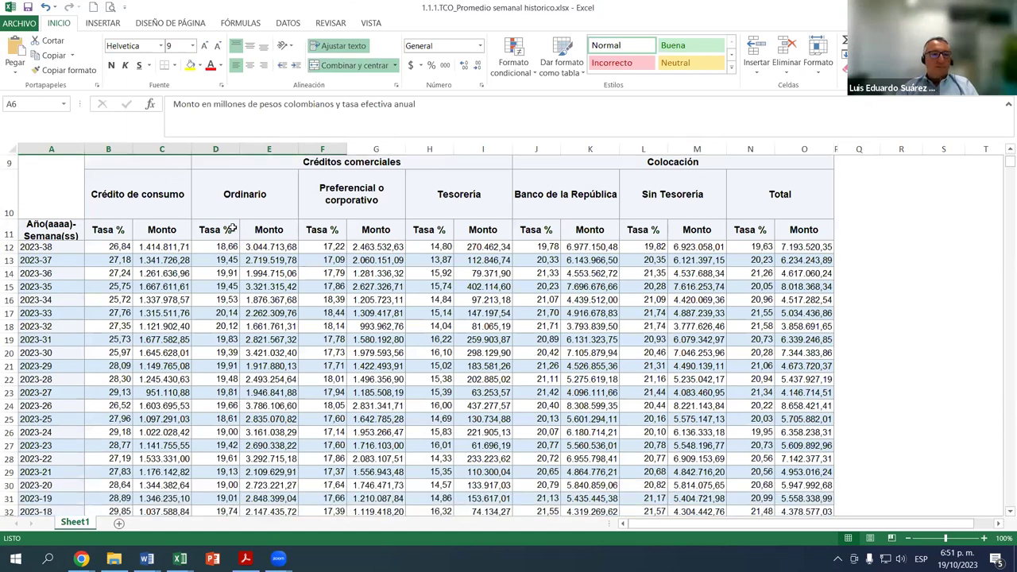
Freeze the panes at cell B12 so the headers and week column stay fixed, and enlarge the sheet to about 153% zoom
left_click(109, 247)
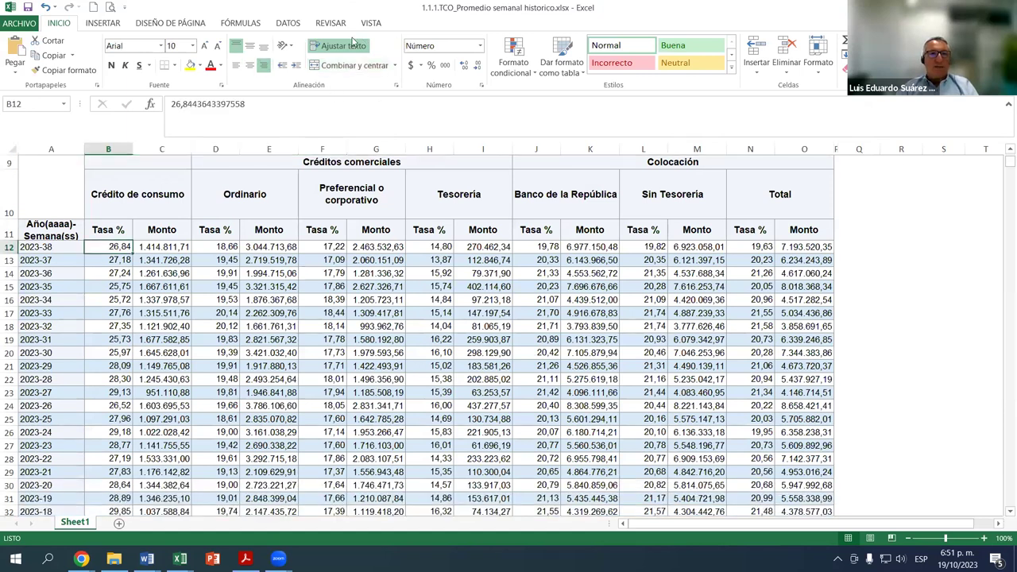
left_click(368, 23)
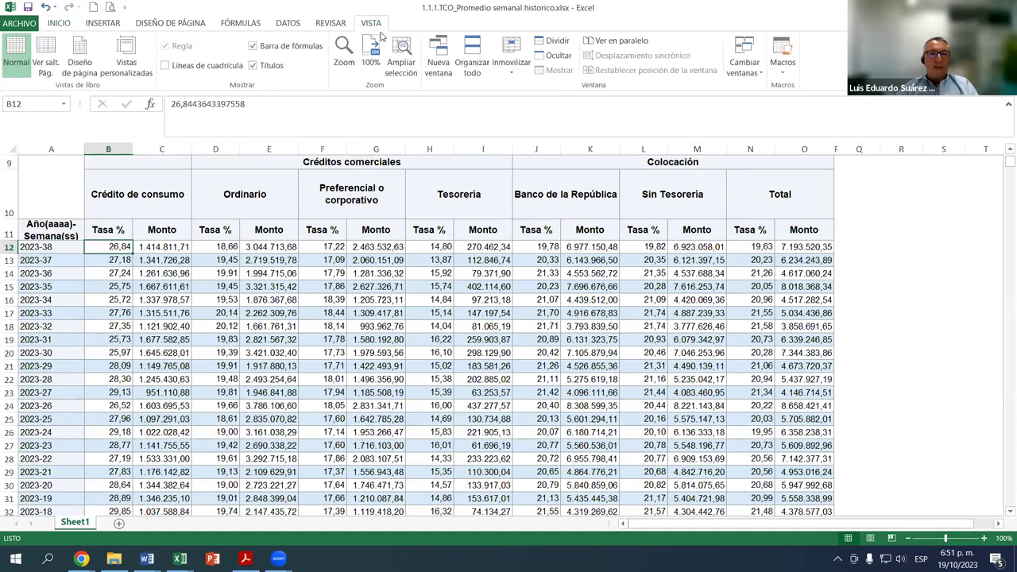
left_click(511, 60)
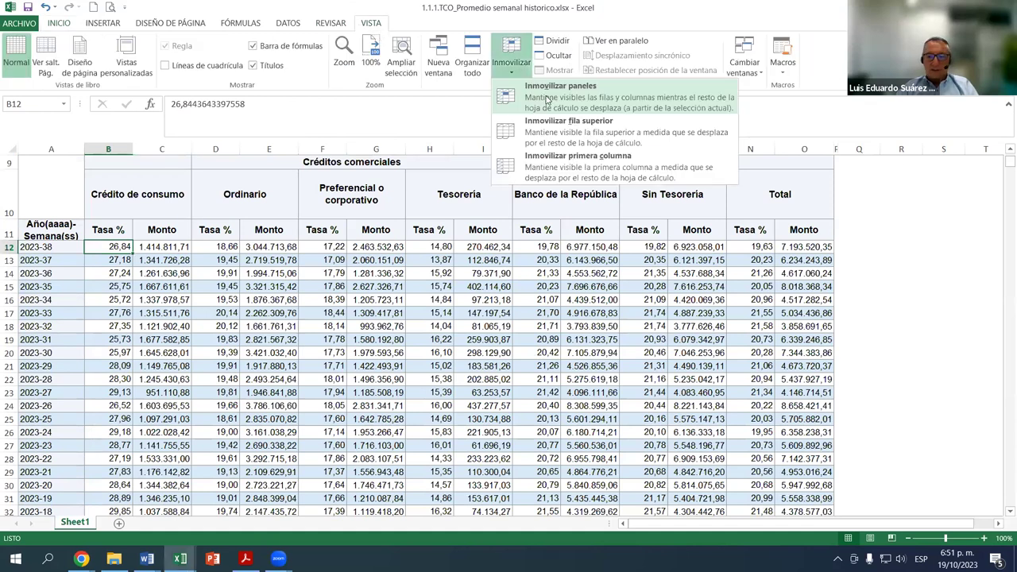
left_click(977, 539)
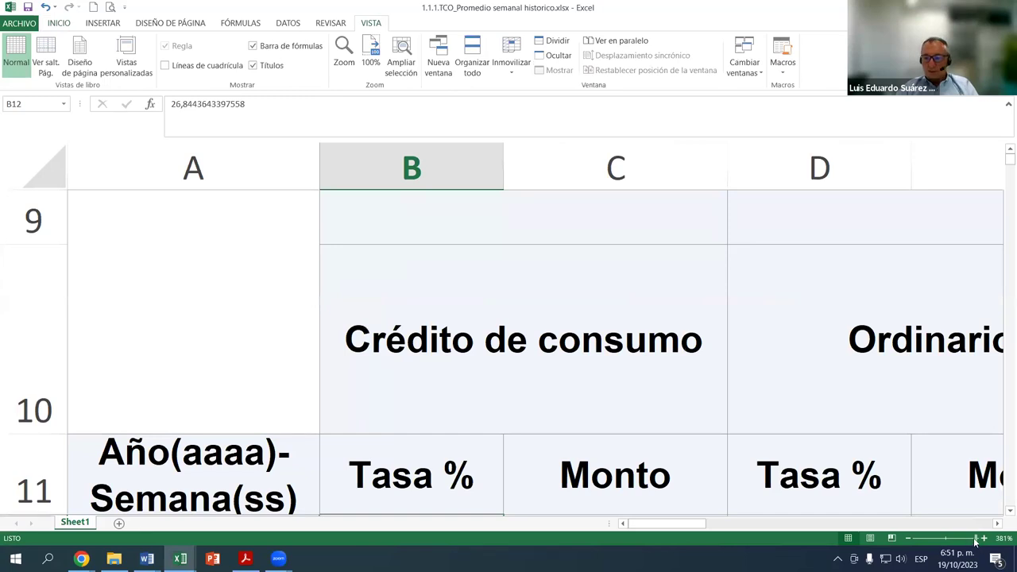
left_click(953, 541)
left_click(916, 541)
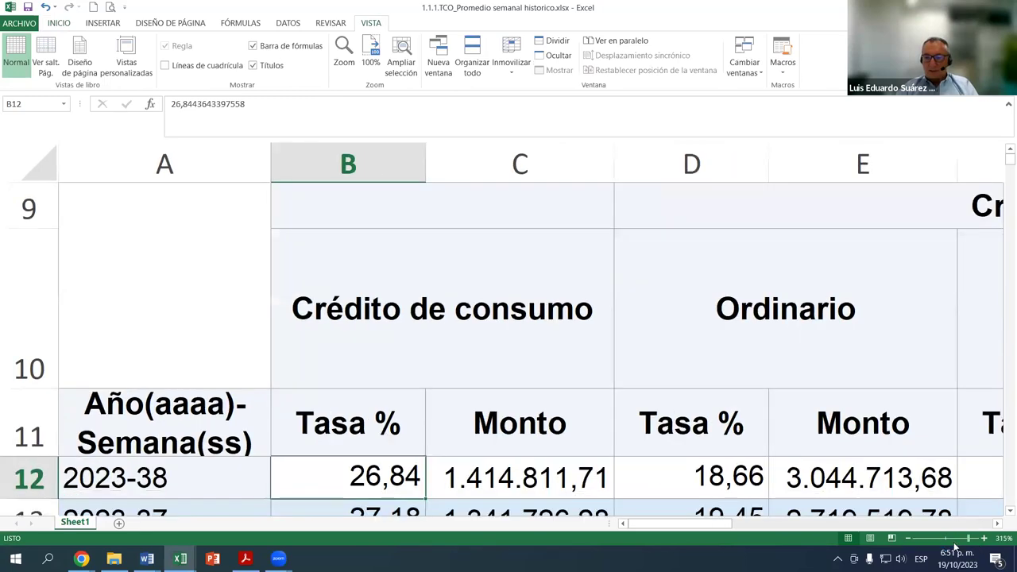
mouse_move(969, 539)
left_mouse_down()
mouse_move(935, 539)
mouse_move(951, 540)
left_mouse_up()
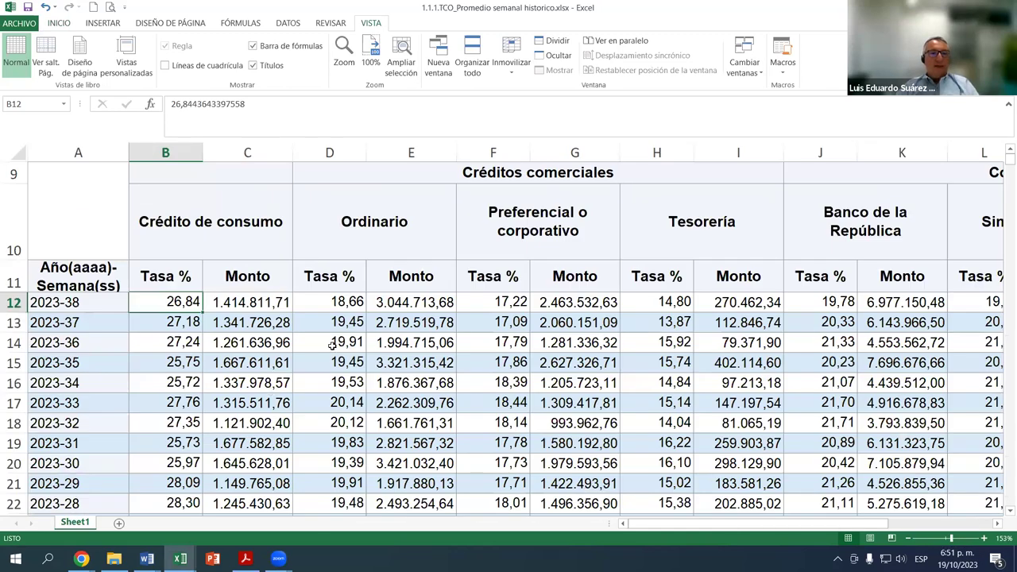
Examine the weekly rates under the Crédito de consumo, Ordinario and Preferencial o corporativo headers
key("Right")
key("Right")
key("Right")
key("Right")
key("Down")
key("Down")
key("Down")
key("Down")
key("Down")
key("Down")
key("Down")
key("Down")
scroll(348, 318, "down", 1)
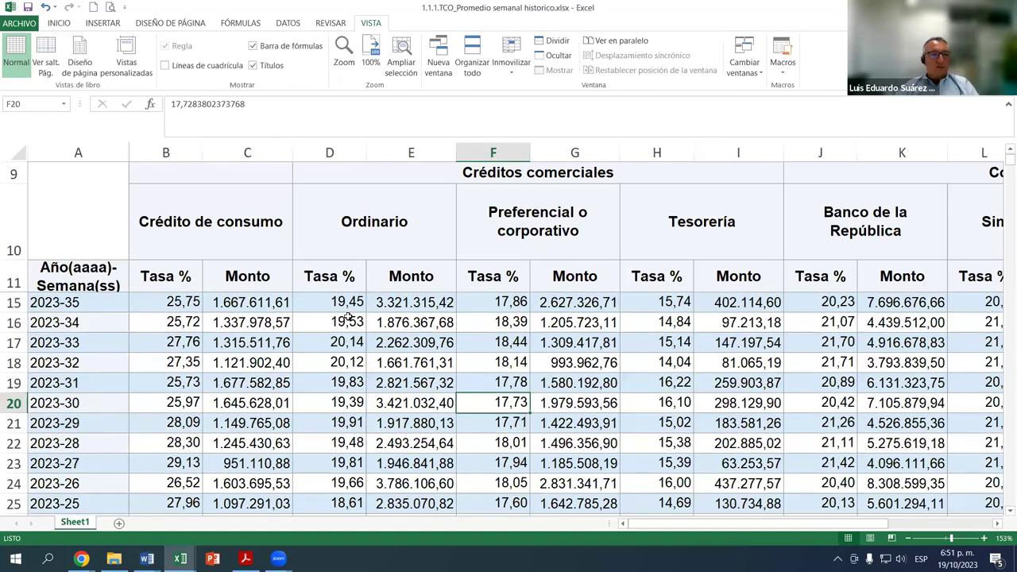
scroll(196, 224, "up", 1)
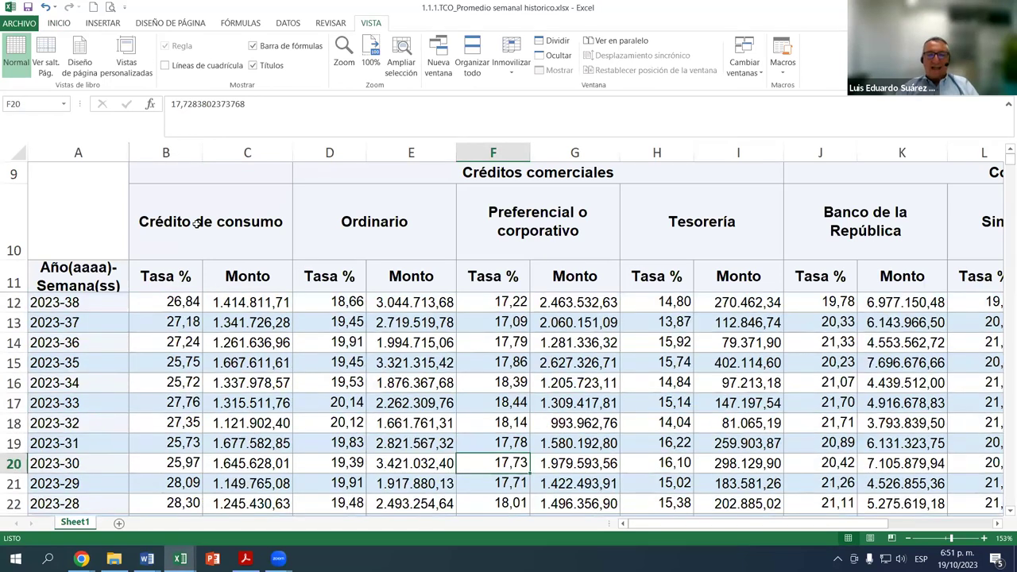
left_click(195, 224)
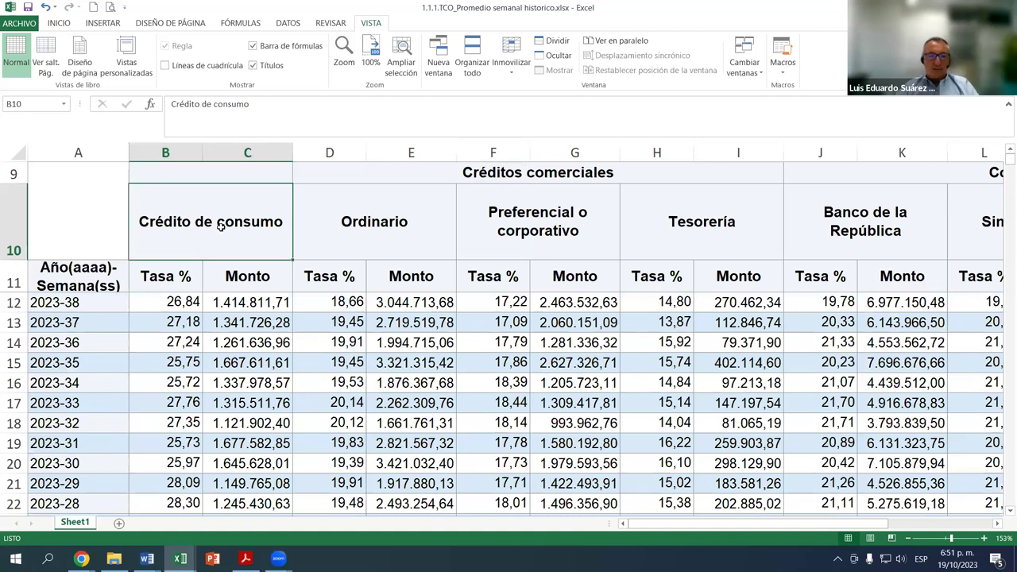
left_click(187, 305)
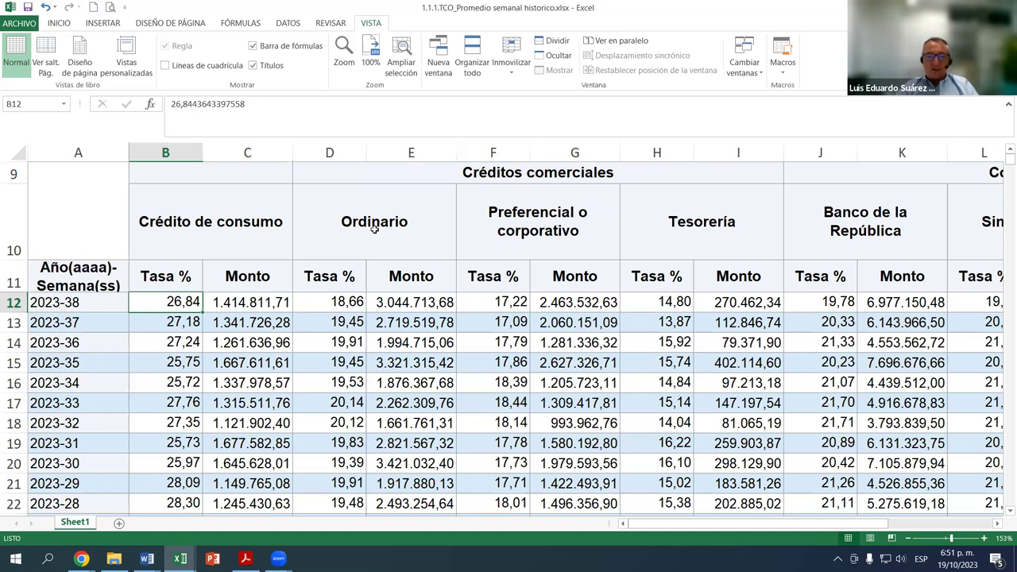
left_click(538, 209)
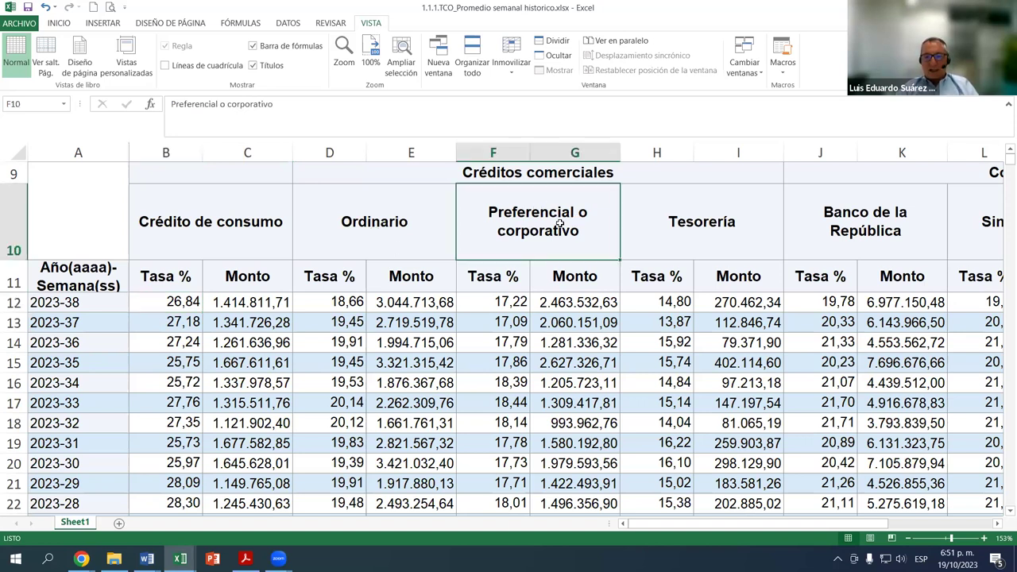
left_click(519, 335)
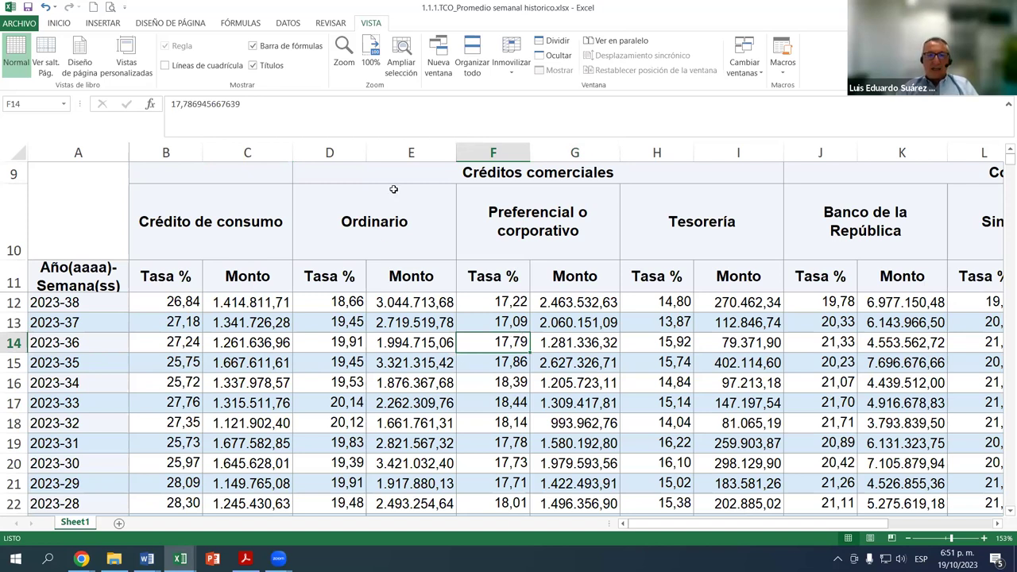
left_click(371, 220)
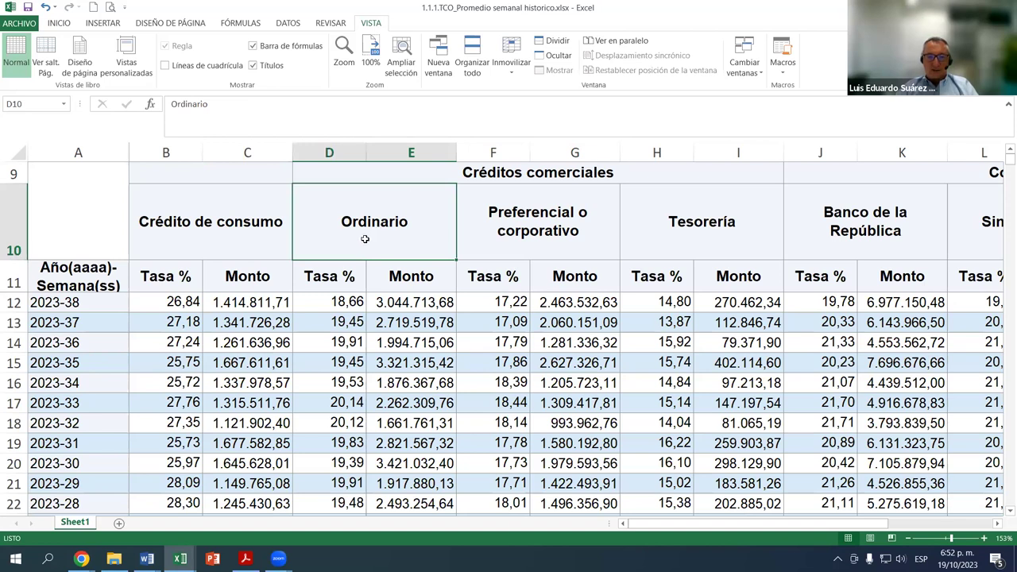
Reduce the height of header row 10 to leave more room for the weekly rows
scroll(366, 236, "down", 1)
scroll(302, 271, "down", 1)
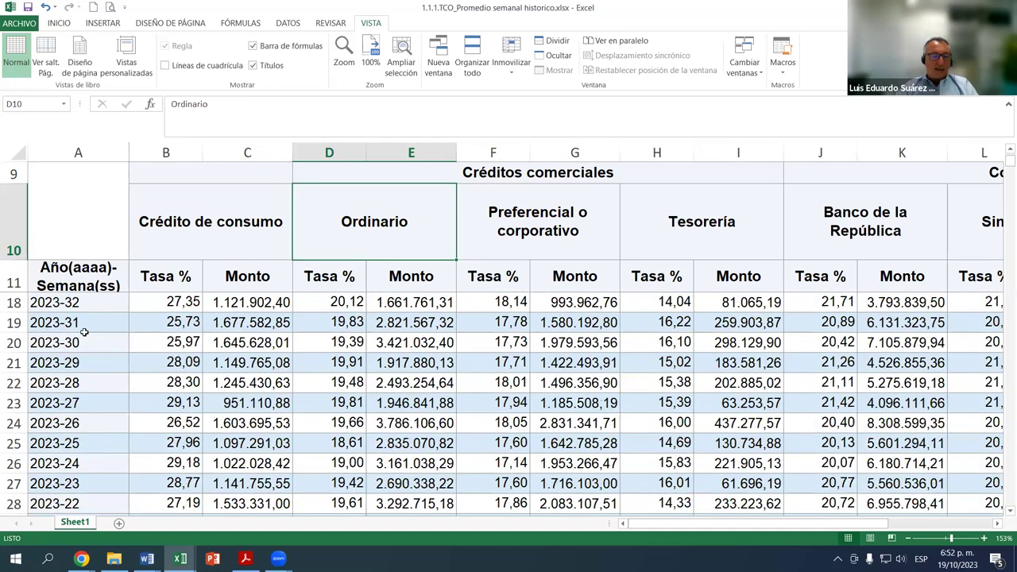
scroll(87, 330, "down", 1)
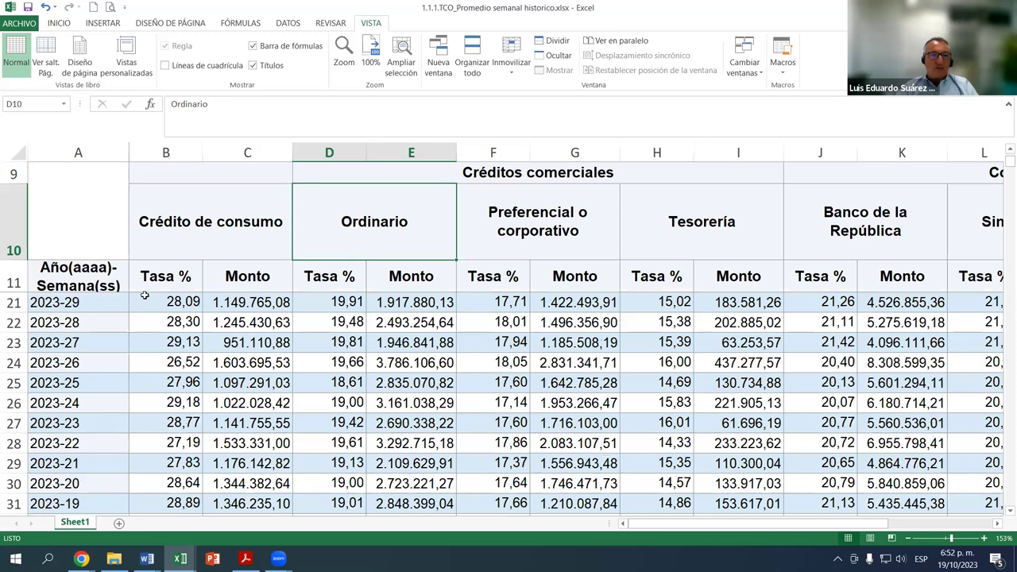
left_click_drag(17, 259, 18, 231)
Highlight the 2021 weeks, from 2021-52 to 2021-01, in yellow across columns A to E (A102:E153)
scroll(89, 307, "down", 4)
scroll(80, 329, "down", 3)
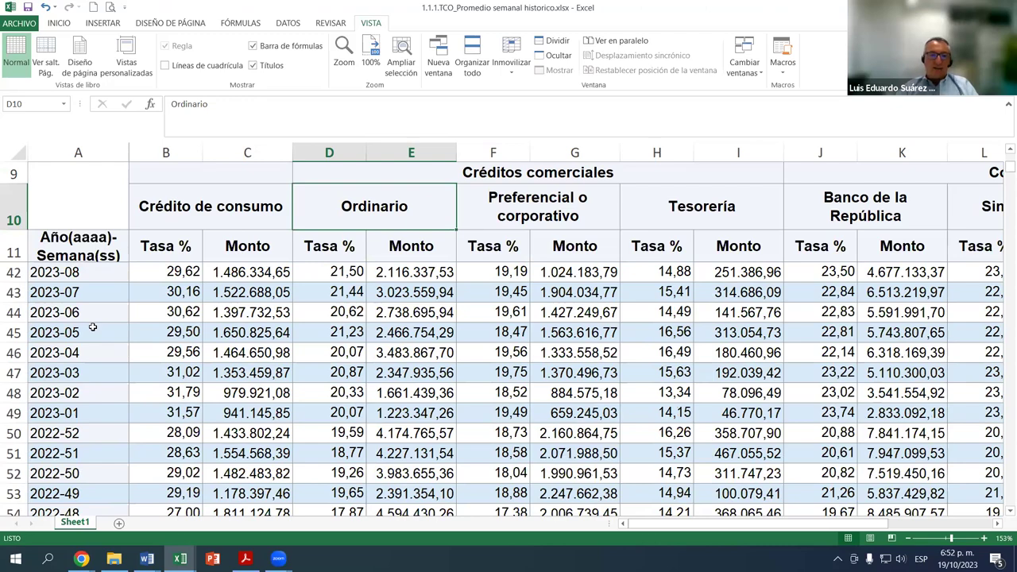
scroll(80, 334, "down", 8)
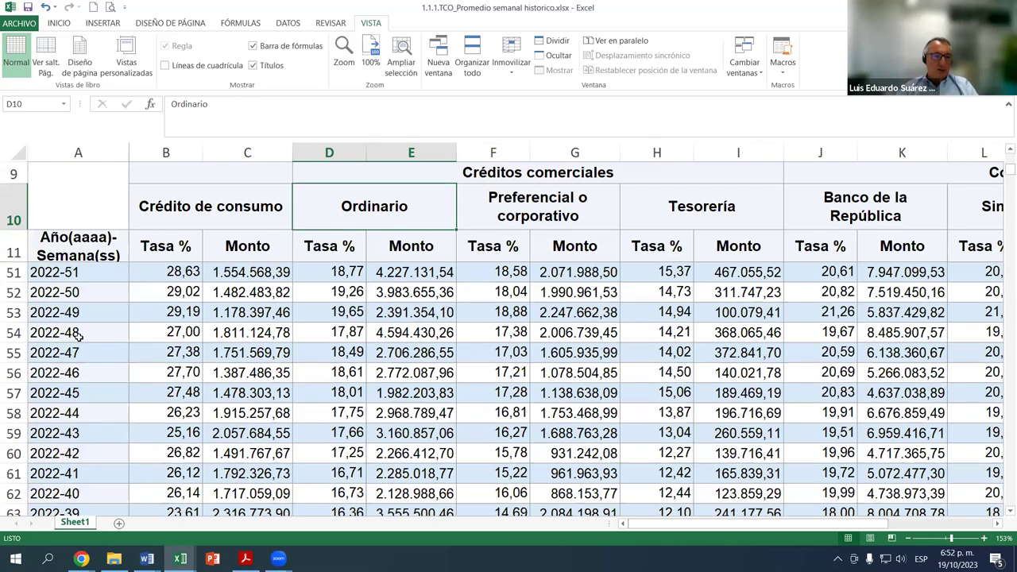
scroll(79, 340, "down", 8)
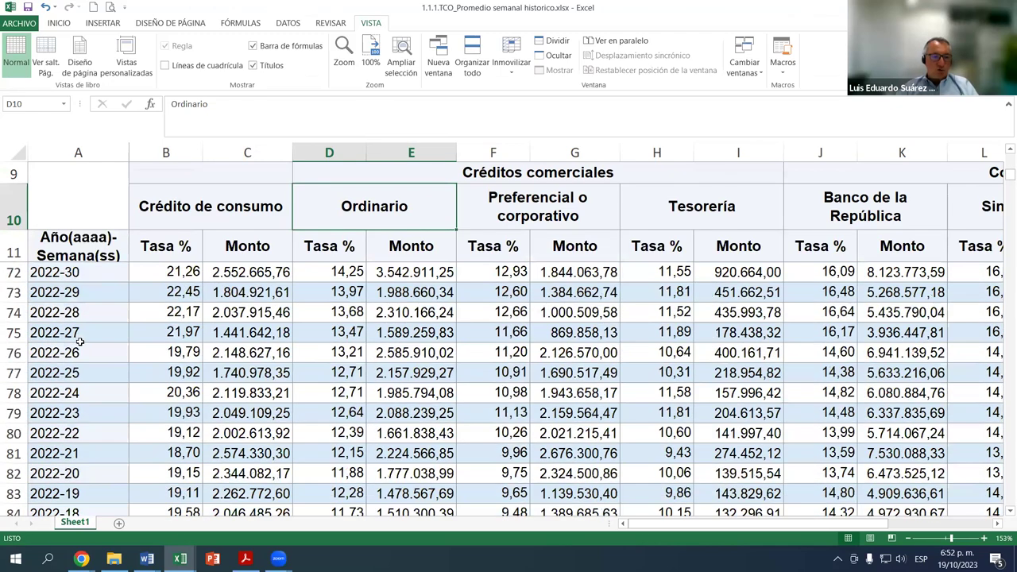
scroll(79, 342, "down", 4)
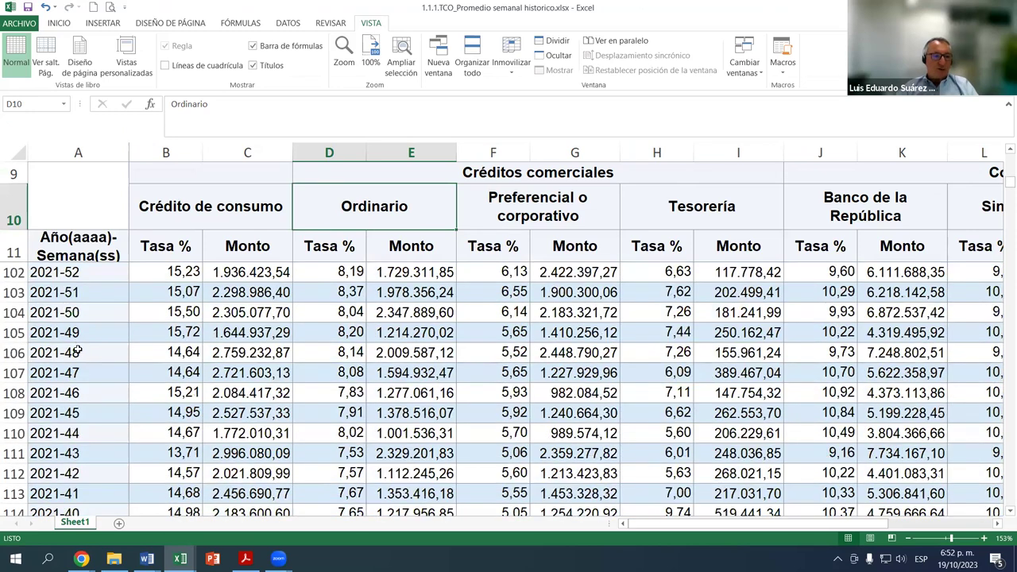
scroll(78, 349, "up", 1)
left_click_drag(62, 335, 401, 275)
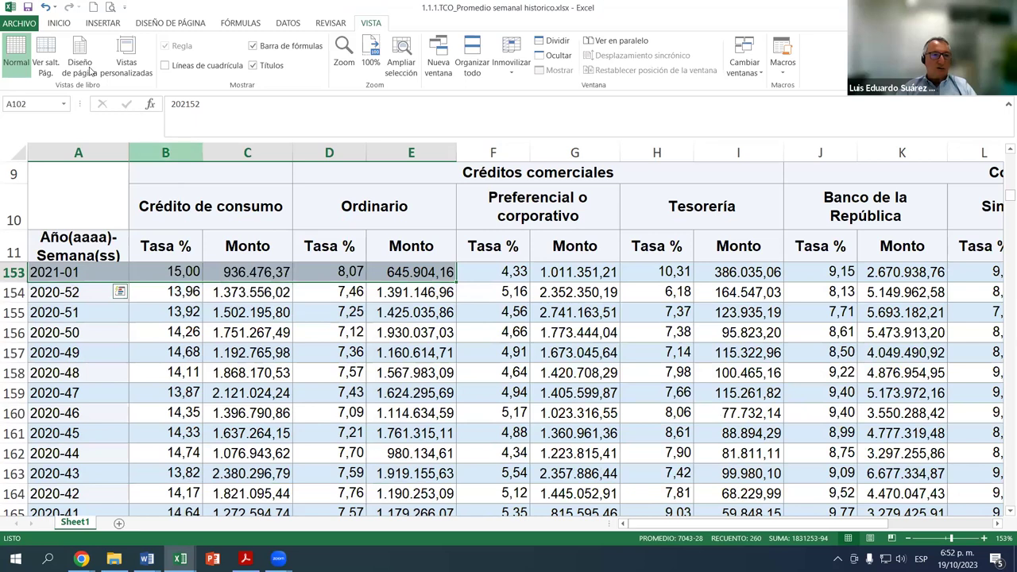
left_click(59, 24)
left_click(191, 65)
Check that the yellow block covers exactly the 2021 weeks by reviewing its first and last rows and the adjoining years
scroll(398, 308, "up", 6)
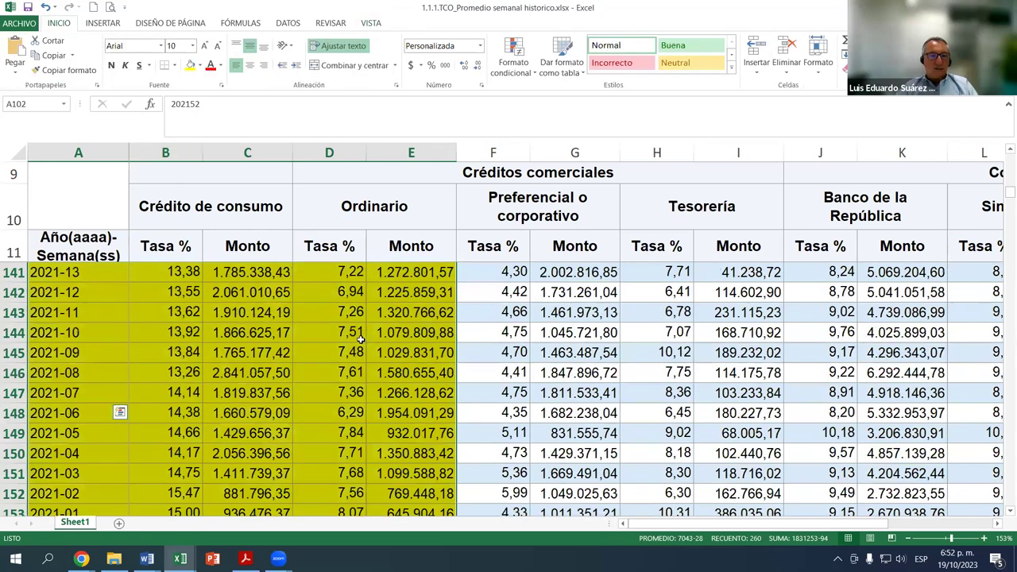
left_click(349, 334)
scroll(343, 350, "up", 3)
scroll(342, 350, "up", 10)
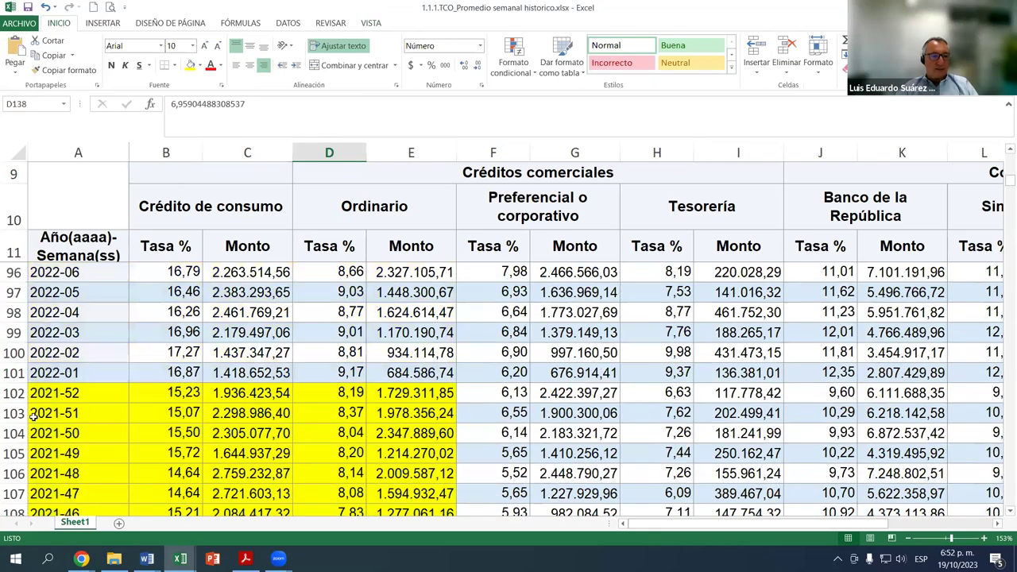
left_click(53, 393)
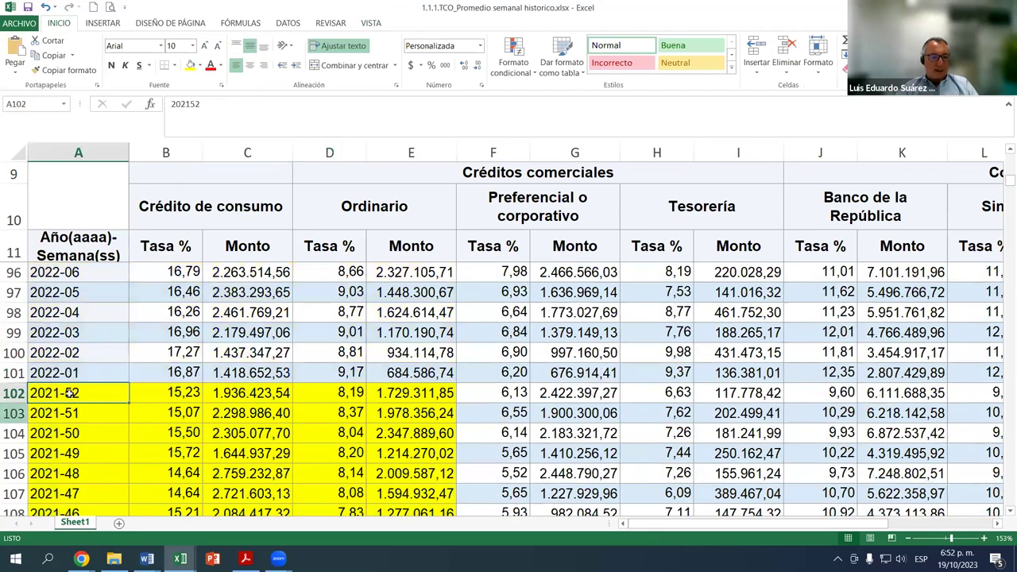
scroll(85, 380, "down", 8)
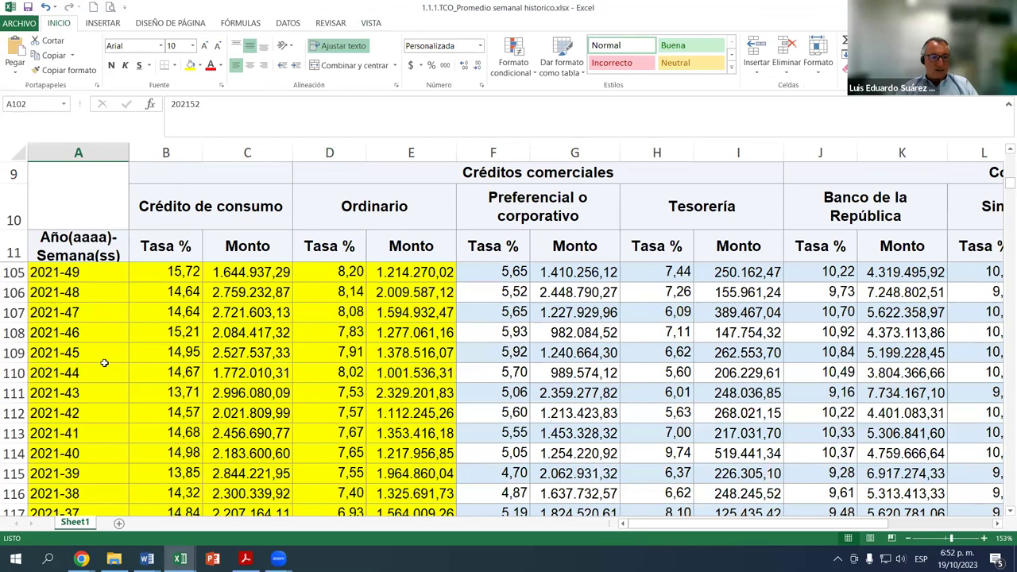
scroll(93, 380, "down", 9)
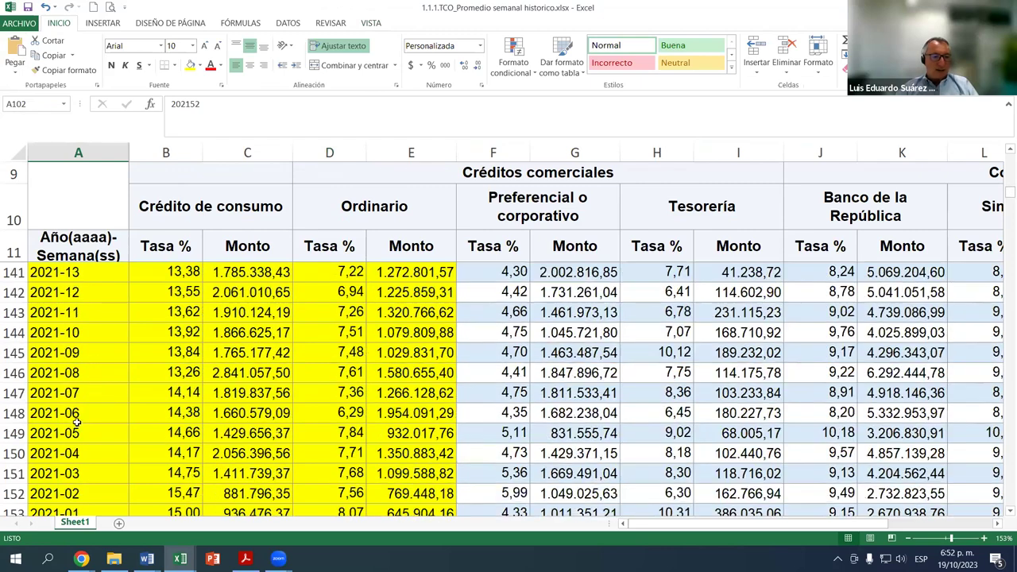
scroll(87, 335, "down", 2)
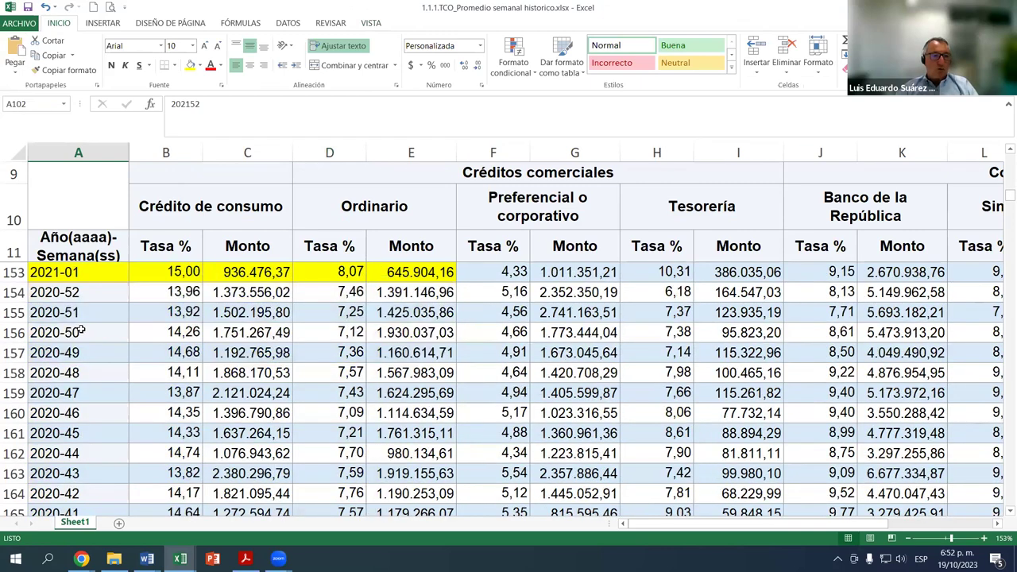
scroll(80, 329, "up", 1)
left_click(60, 339)
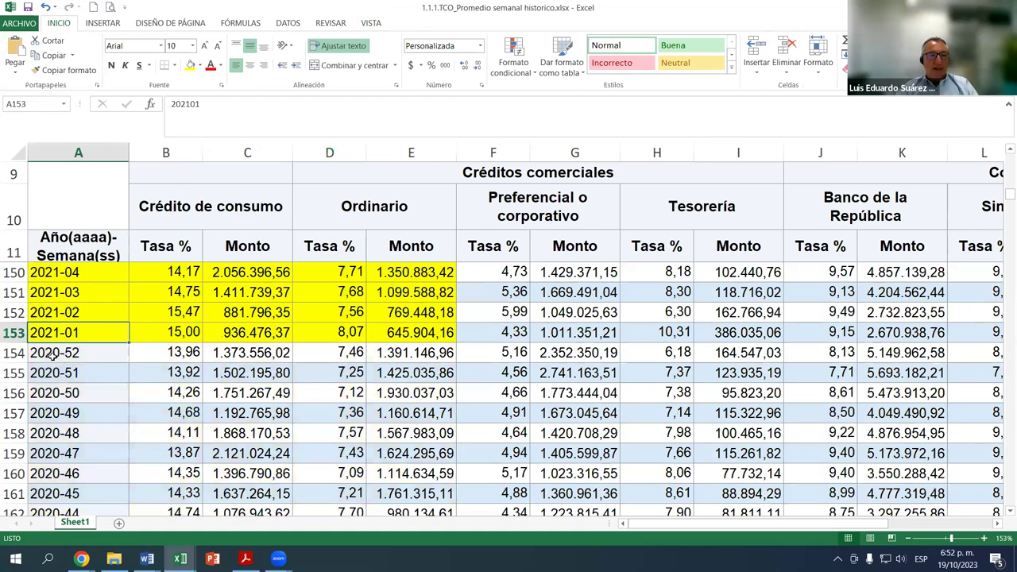
left_click(52, 356)
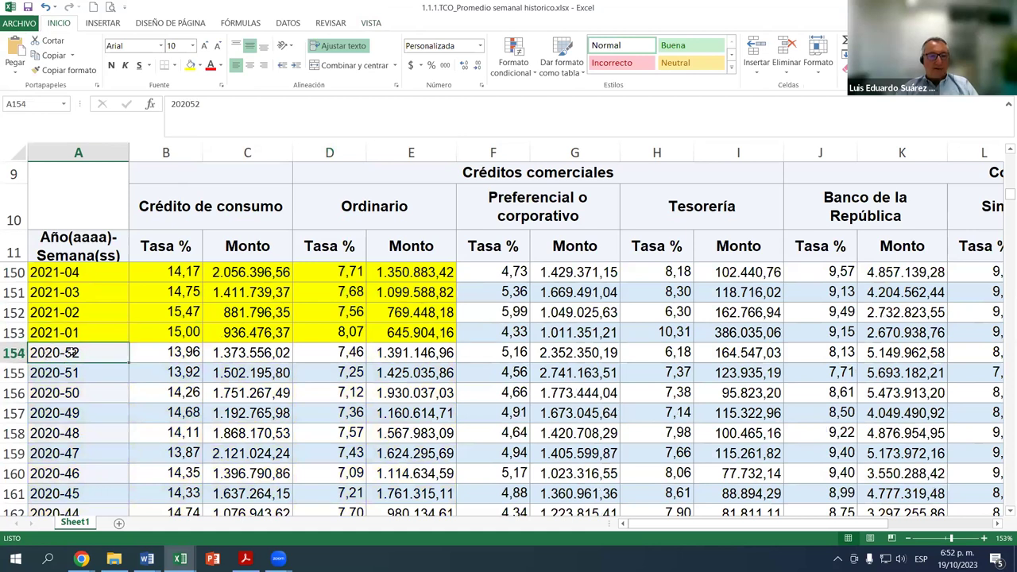
Select the Ordinario Tasa % values from week 2021-01 up to 2021-52 (D153 to D102) to read their average
left_click(345, 333)
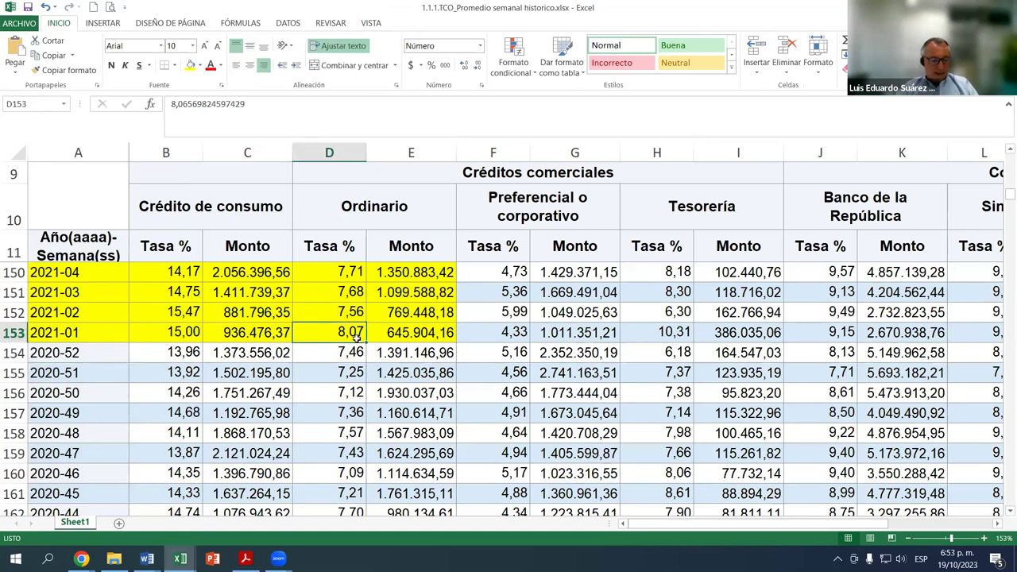
key("shift+Up")
key("shift+Up")
key("shift+Up")
key("shift+Up")
key("shift+Up")
key("shift+Up")
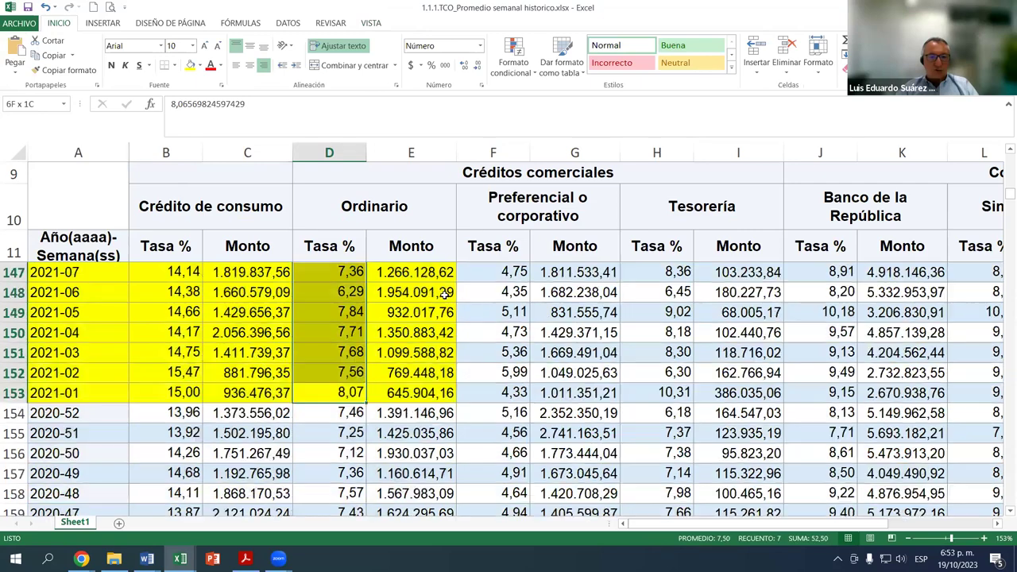
key("shift+Up")
key("shift+Up")
key("shift+Up")
key("shift+Up")
key("shift+Up")
key("shift+Up")
key("shift+Up")
key("shift+Up")
key("shift+Up")
key("shift+Up")
key("shift+Up")
key("shift+Up")
key("shift+Up")
key("shift+Up")
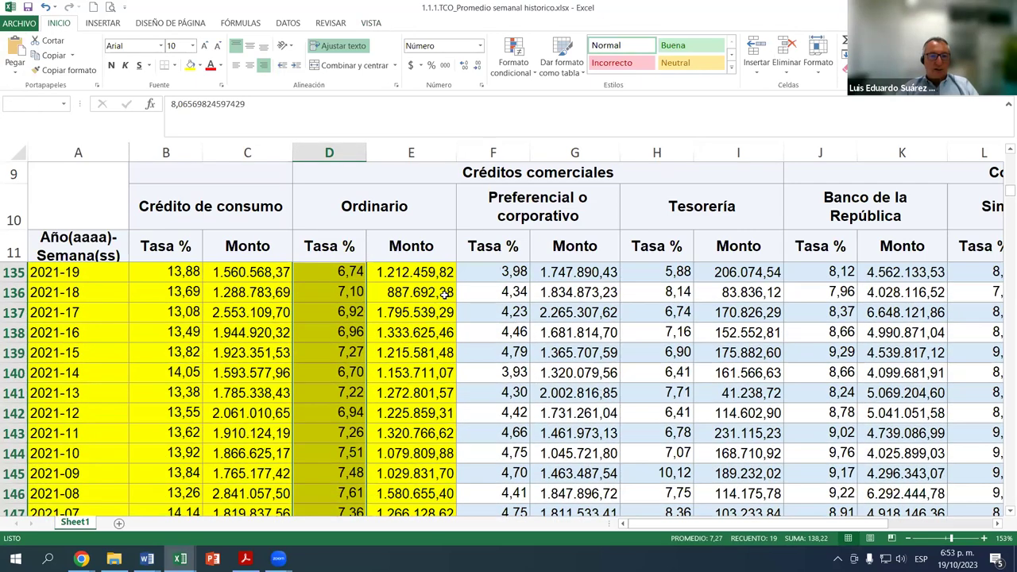
key("shift+Up")
key("shift+Up")
key("shift+Up")
key("shift+Up")
key("shift+Up")
key("shift+Up")
key("shift+Up")
key("shift+Up")
key("shift+Up")
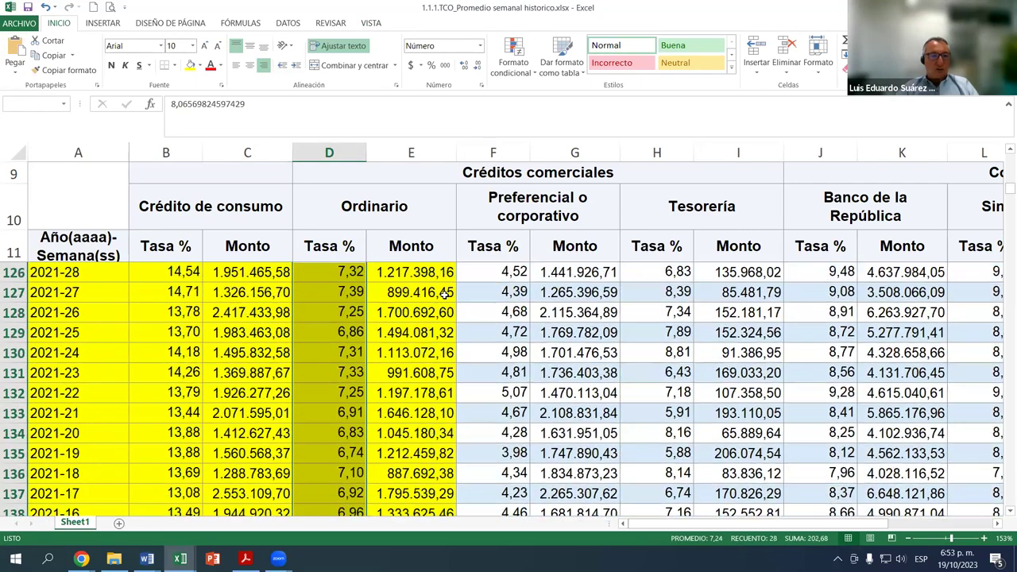
key("shift+Up")
key("shift+Up")
key("shift+Up")
key("shift+Up")
key("shift+Up")
key("shift+Up")
key("shift+Up")
key("shift+Up")
key("shift+Up")
key("shift+Up")
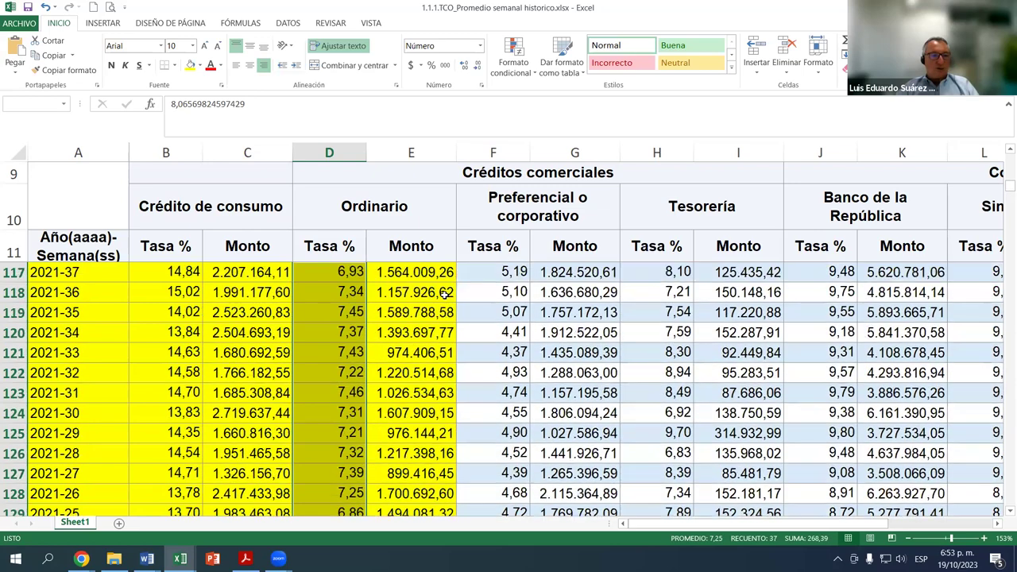
key("shift+Up")
key("shift+Up")
key("shift+Up")
key("shift+Up")
key("shift+Up")
key("shift+Up")
key("shift+Up")
key("shift+Up")
key("shift+Up")
key("shift+Up")
key("shift+Up")
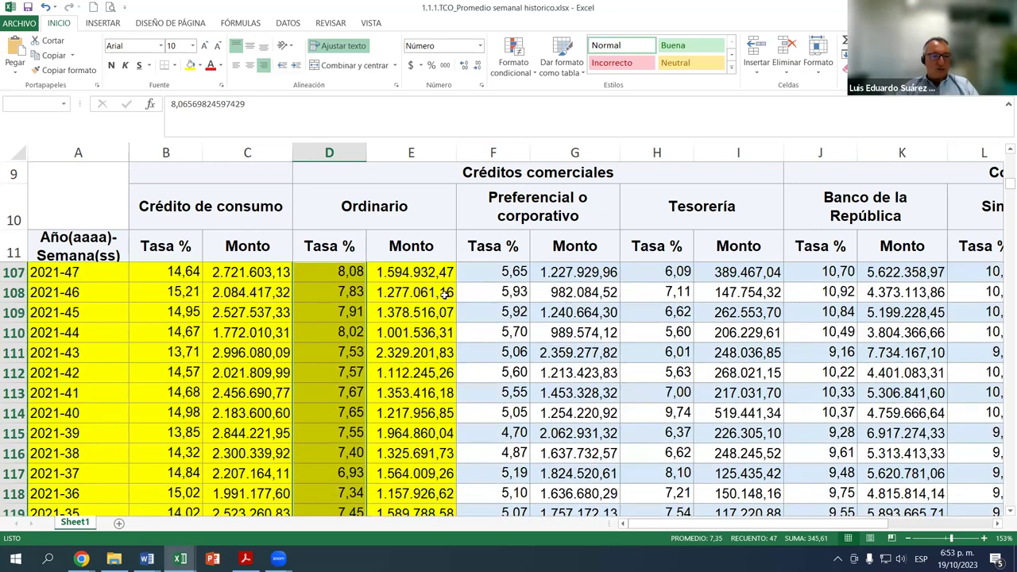
key("shift+Up")
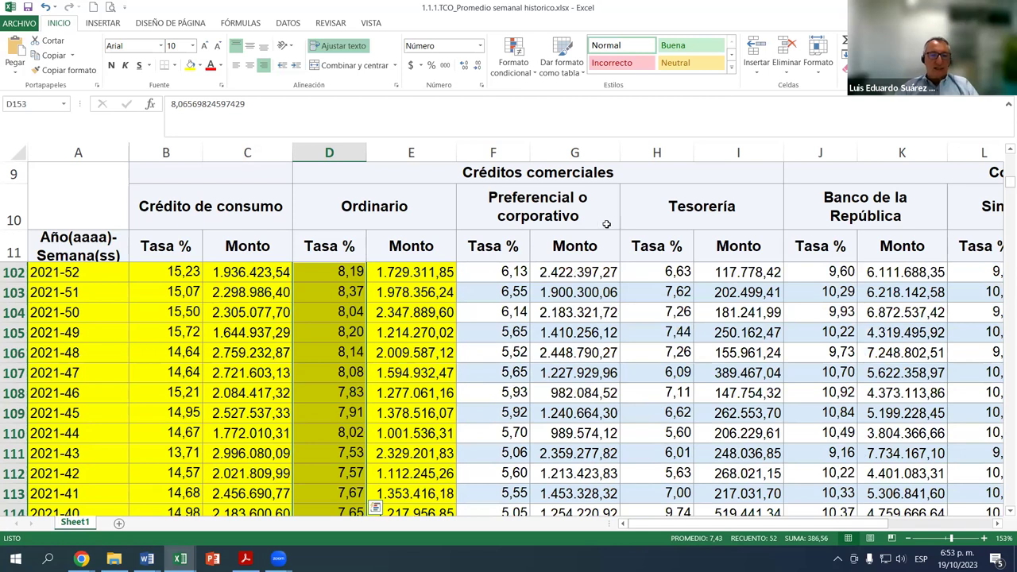
Switch to the EVA - CON RF Y RM (1) workbook and enter 7,43% as the 2021 COSTO PROMEDIO DEUDA FCIERA. in B73
scroll(469, 296, "down", 1)
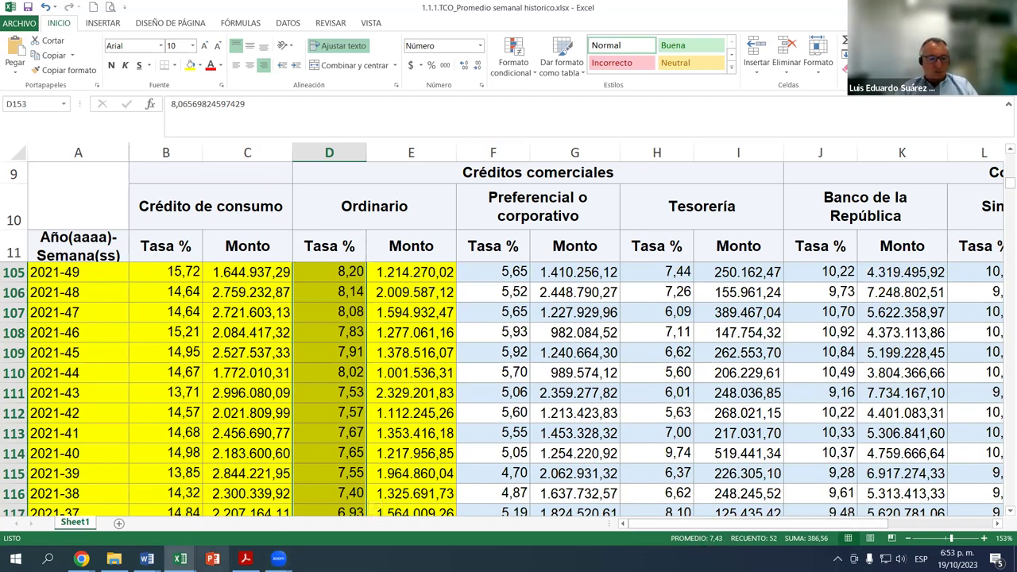
mouse_move(180, 559)
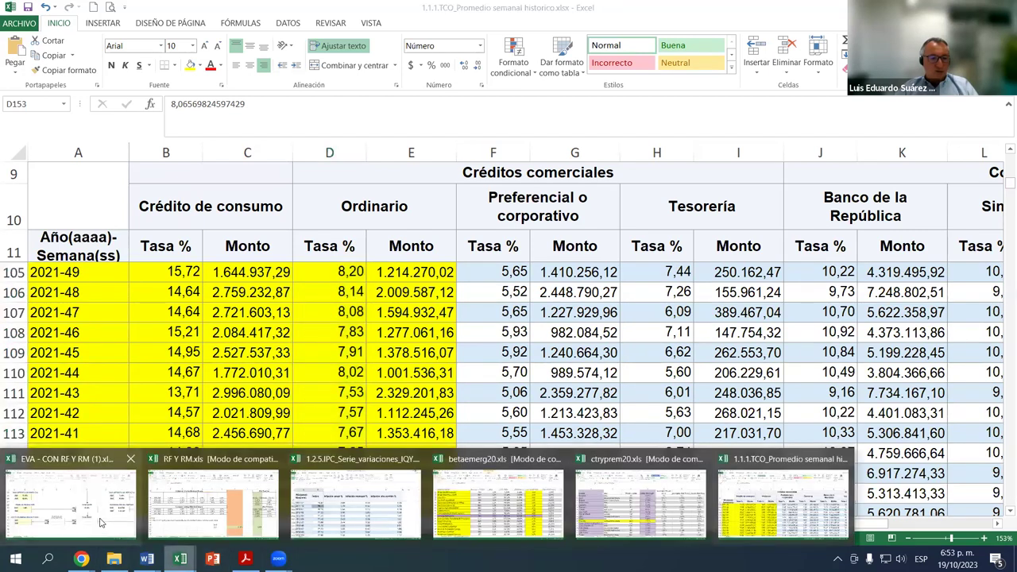
left_click(90, 540)
left_click(119, 402)
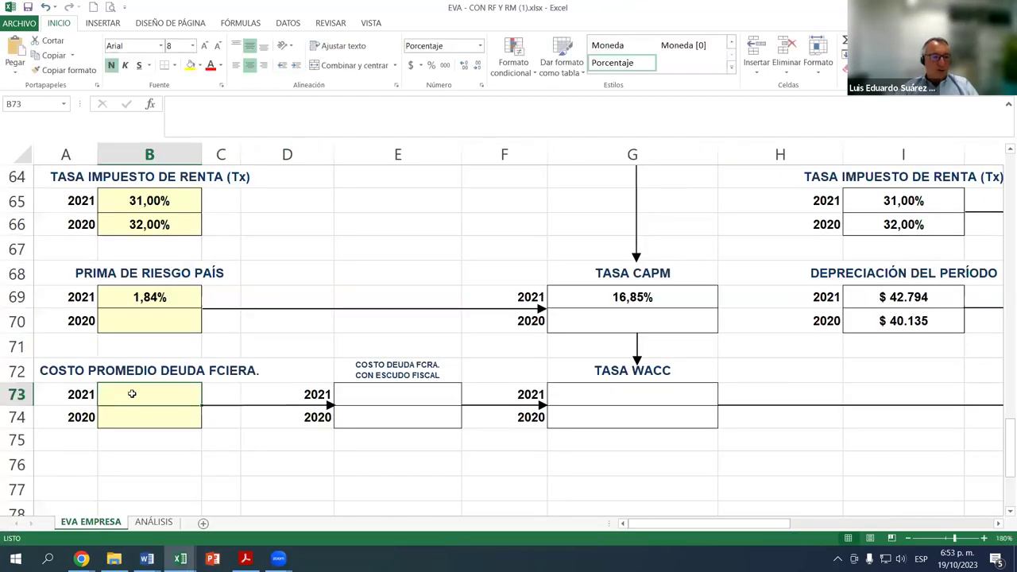
type("7,43")
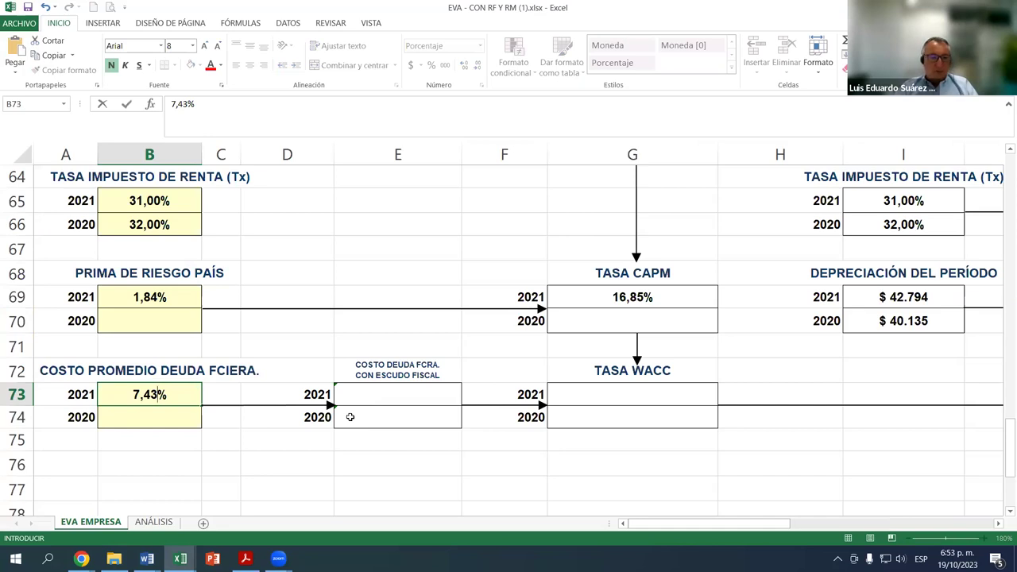
key("Return")
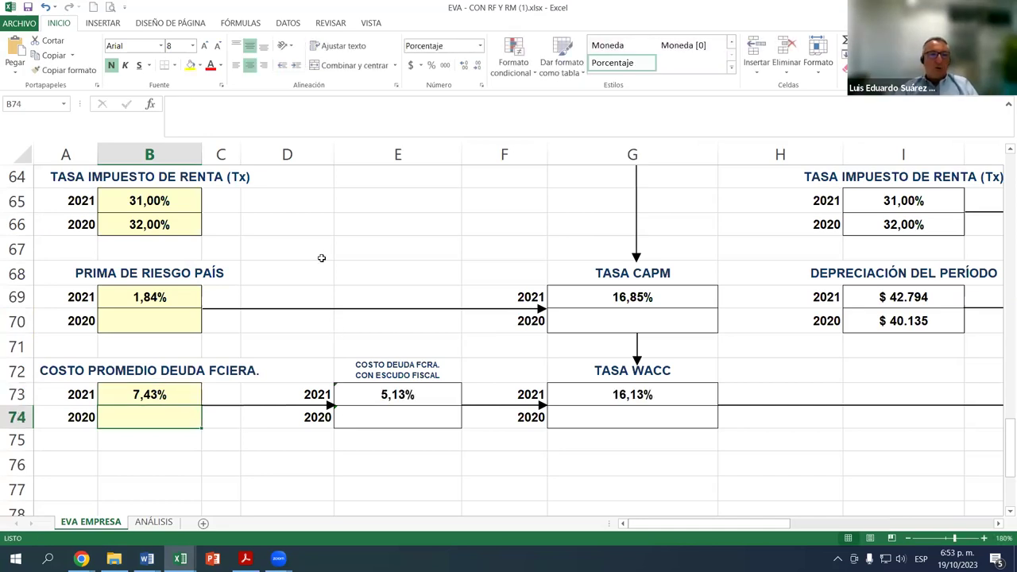
Enter 3,35% as the 2020 TASA Rf in cell B41
scroll(321, 257, "up", 13)
scroll(318, 263, "up", 3)
scroll(350, 275, "down", 5)
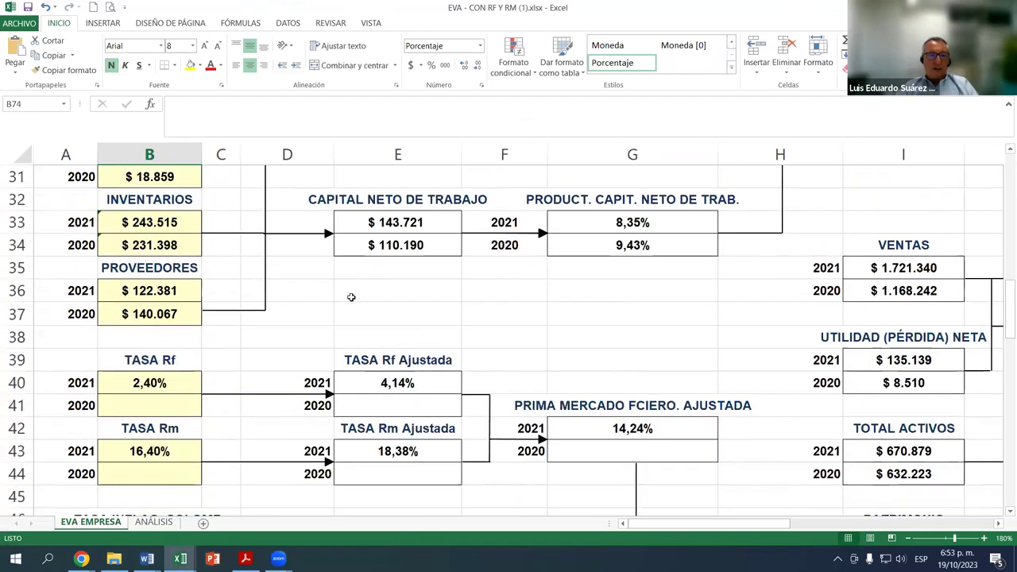
left_click(153, 408)
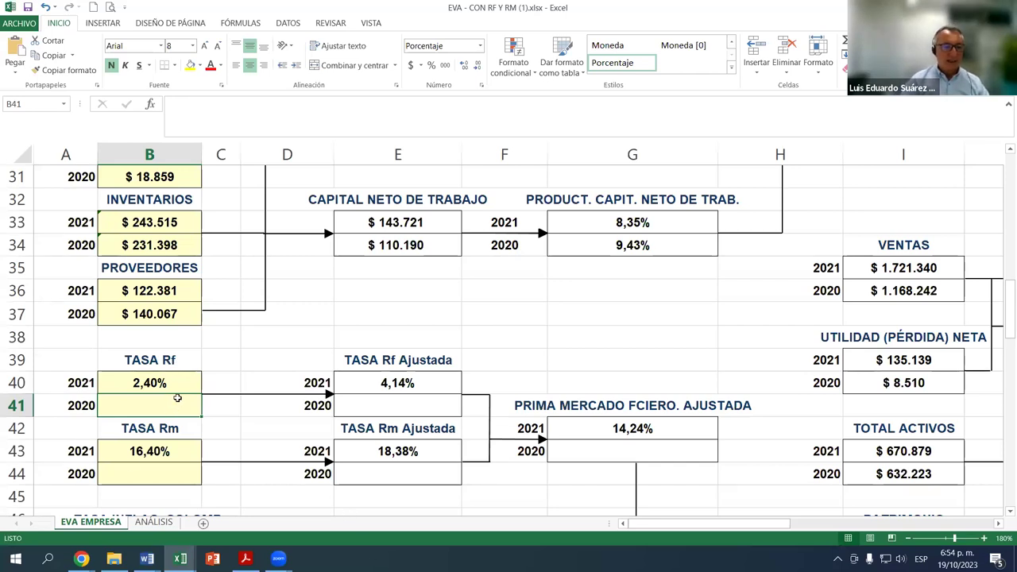
type("3,3")
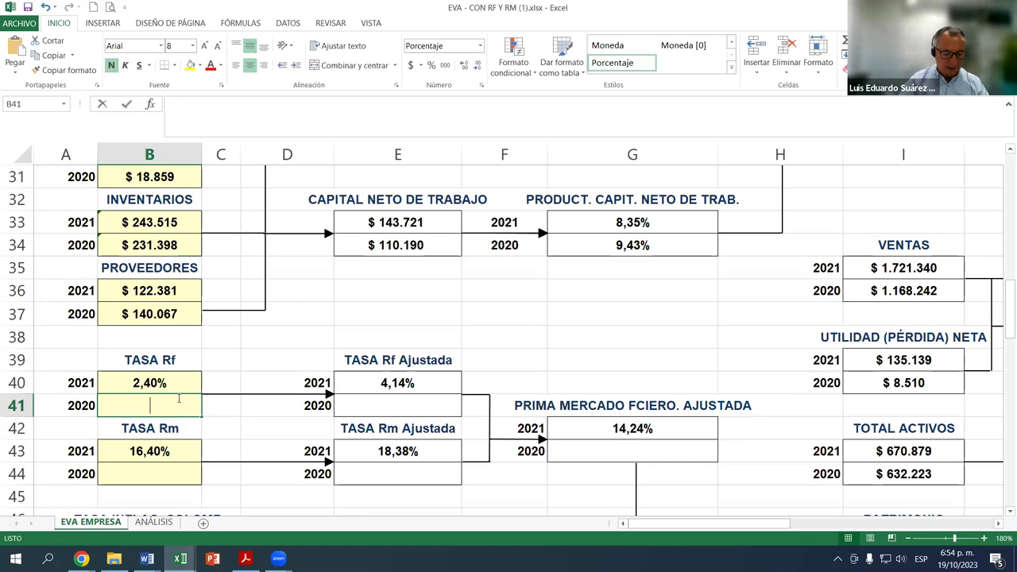
type("5")
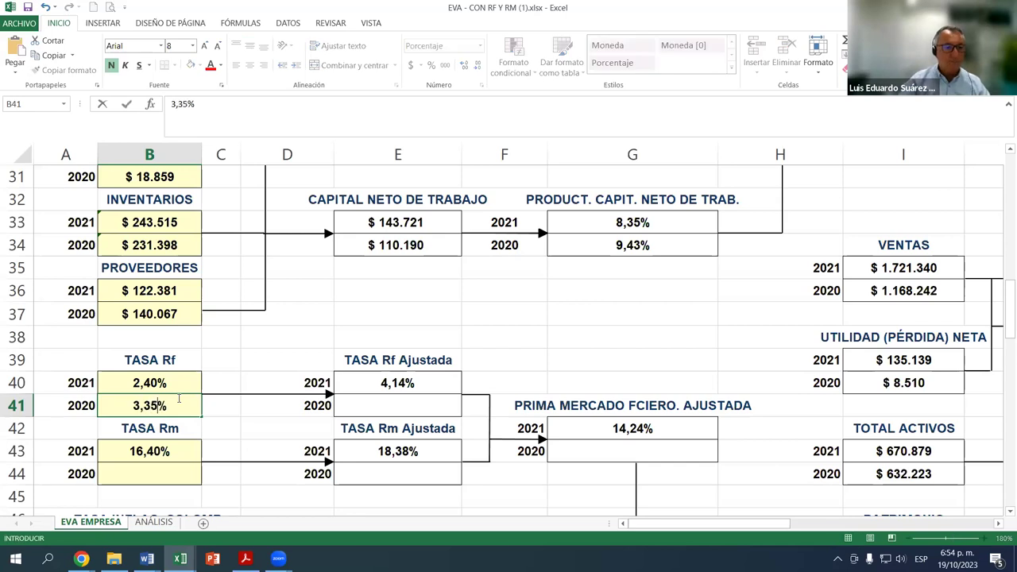
key("Return")
Enter 18,28% as the 2020 TASA Rm in B44 and check both 2020 rate entries
key("Return")
key("Return")
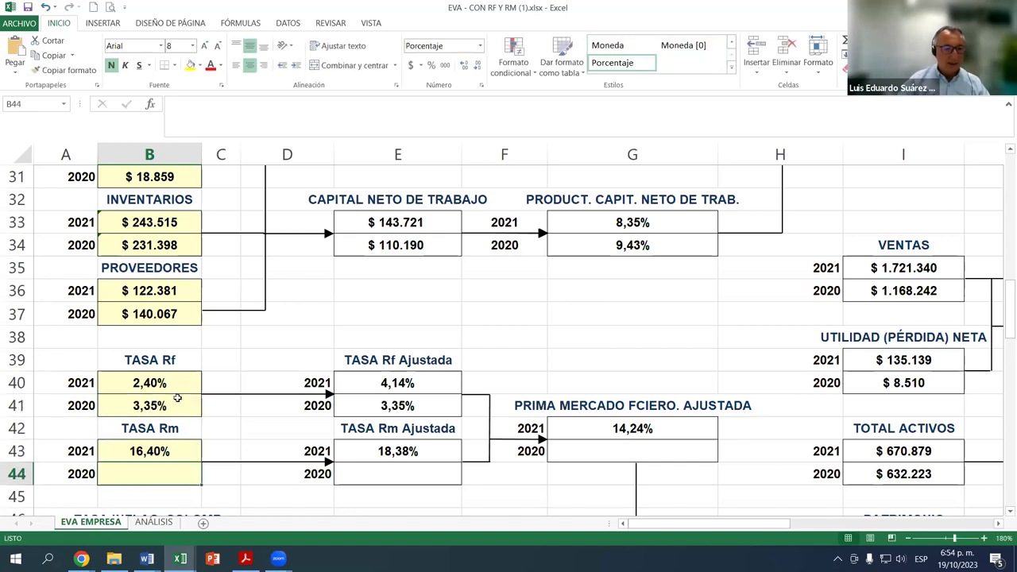
type("18,2")
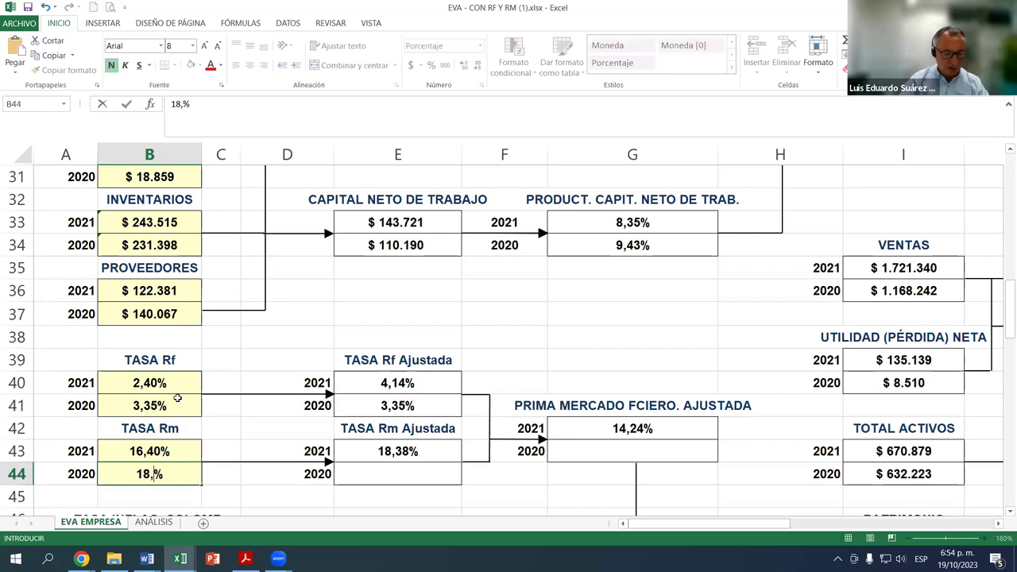
type("8")
key("Return")
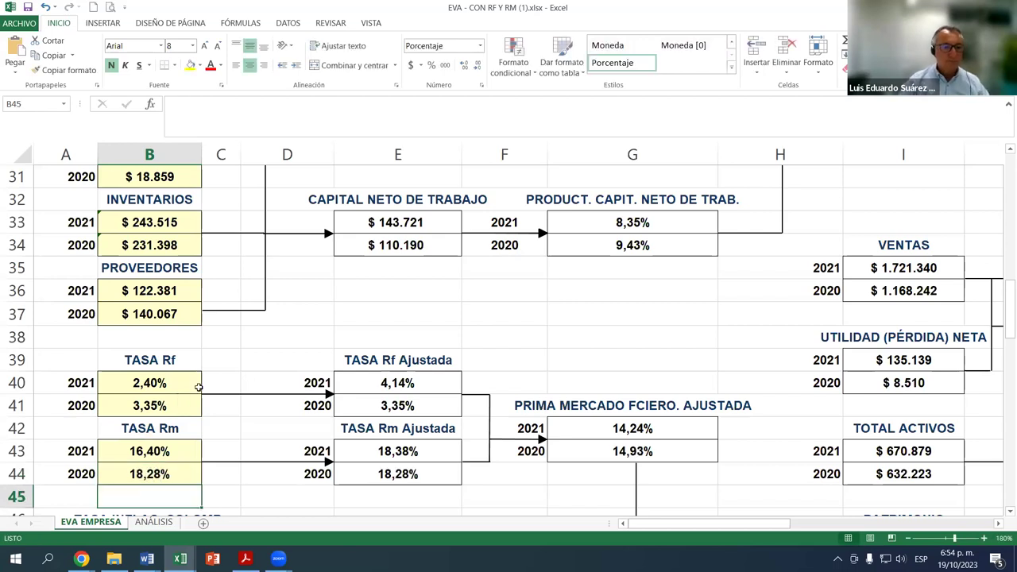
left_click(184, 405)
left_click(164, 474)
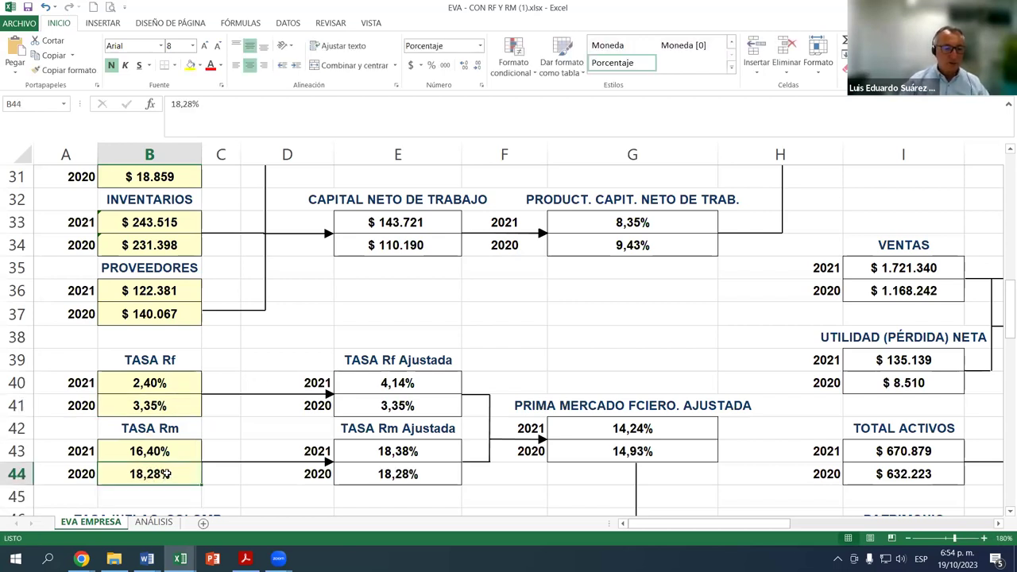
Enter 4,05% as the 2020 Colombian inflation rate (TASA INFLAC. COLOMB.) in cell B48
scroll(196, 458, "down", 2)
scroll(195, 458, "down", 1)
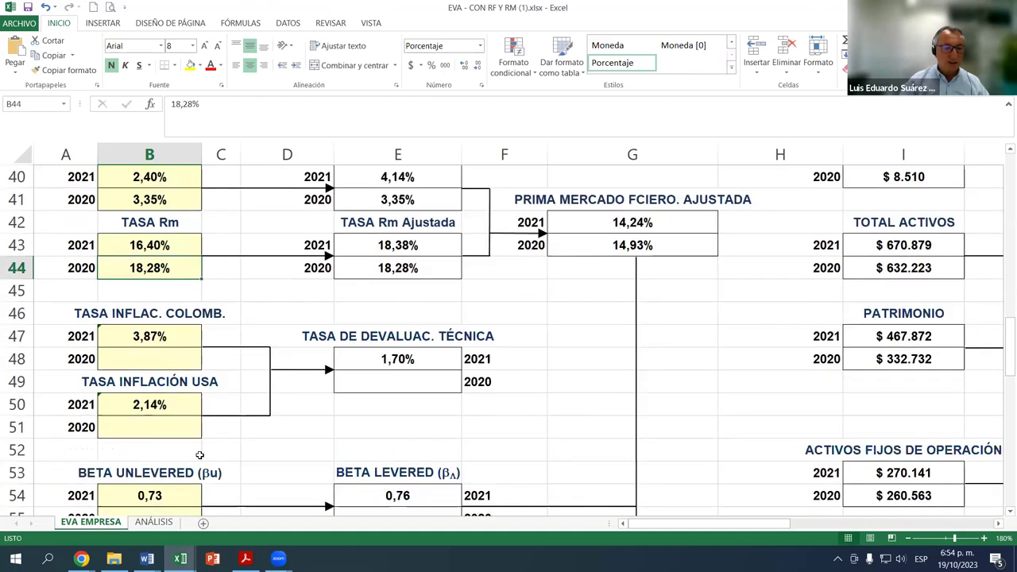
left_click(185, 355)
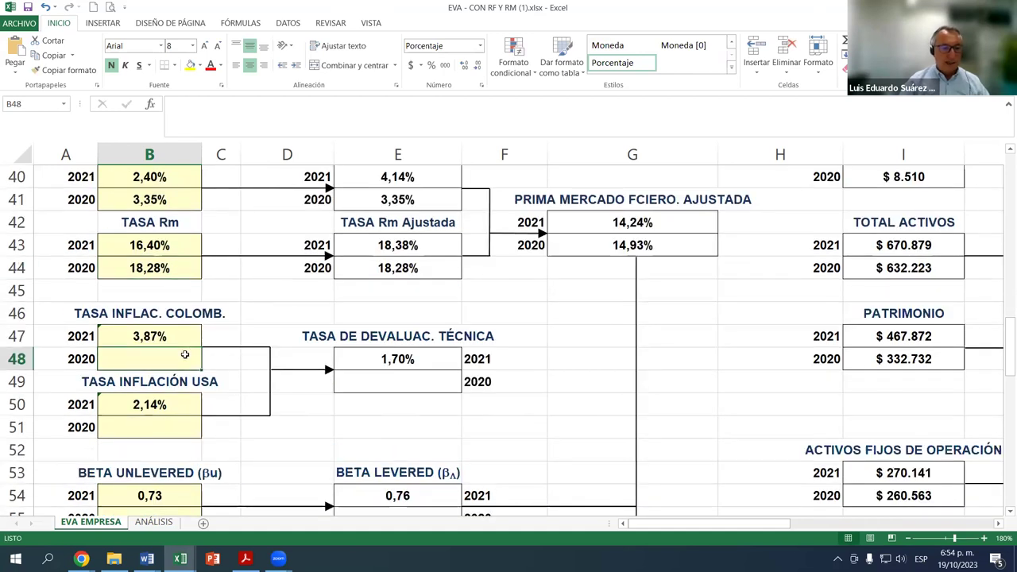
type("4,0")
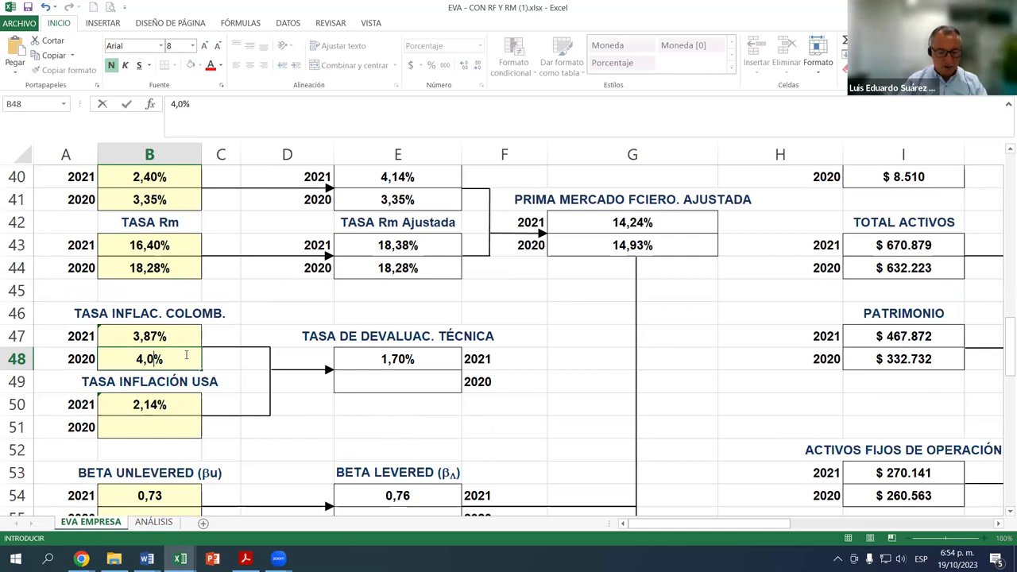
type("5")
key("Return")
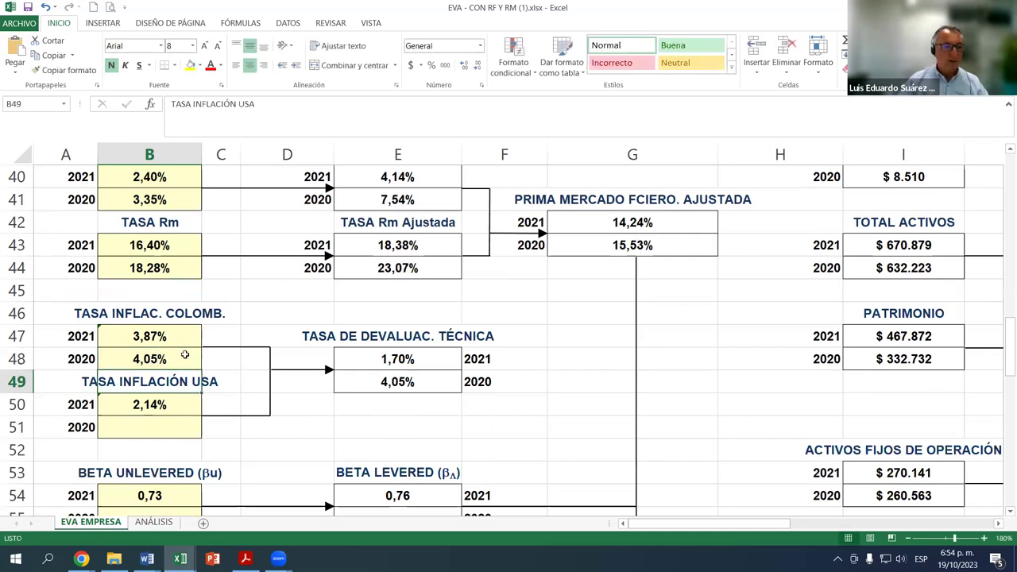
Enter 2,88% as the 2020 US inflation rate (TASA INFLACIÓN USA) in cell B51
left_click(158, 421)
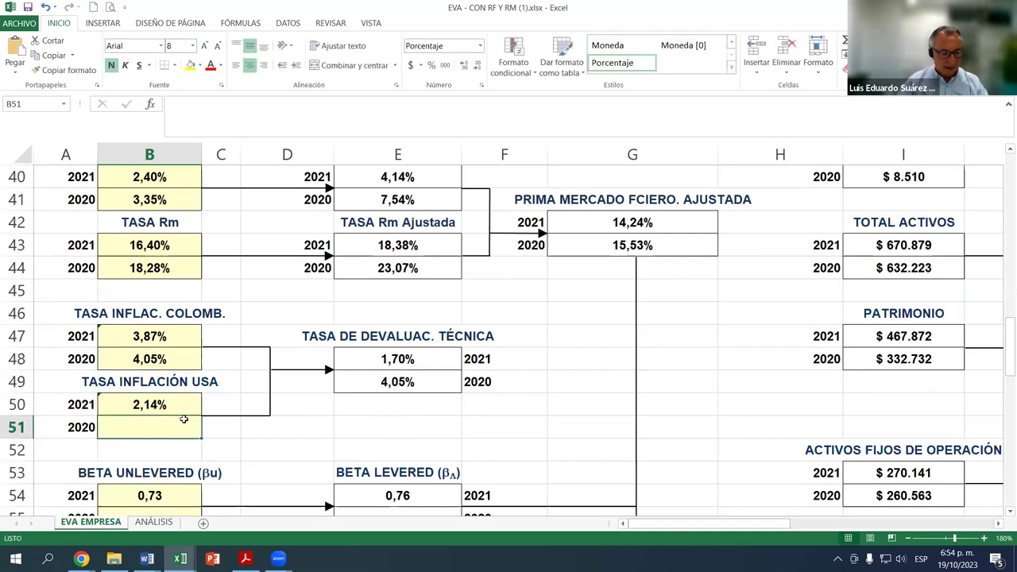
type("2,88+")
key("BackSpace")
key("Return")
Enter 0,69 as the 2020 BETA UNLEVERED in cell B55
scroll(151, 442, "down", 1)
left_click(151, 442)
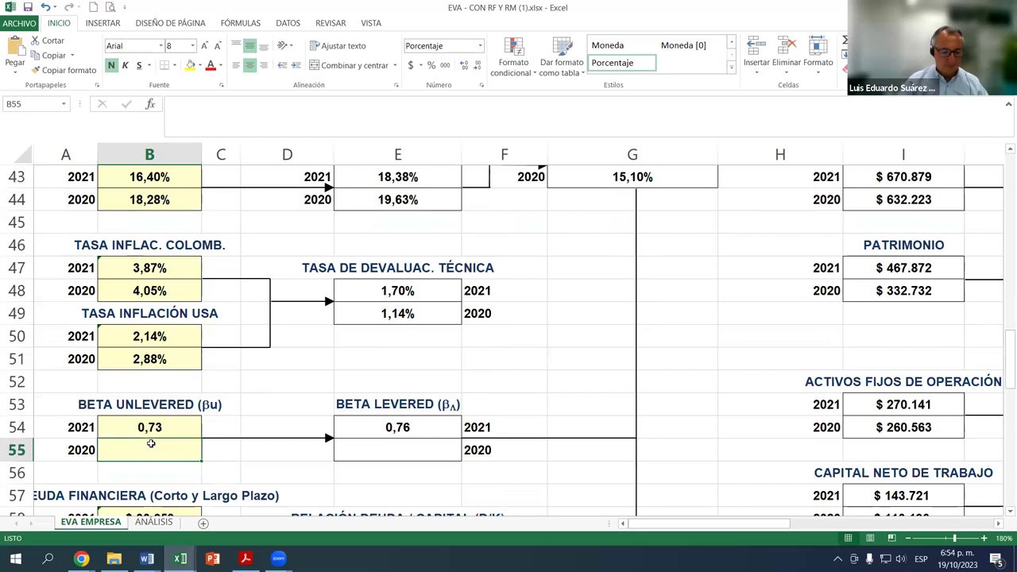
type("0,6")
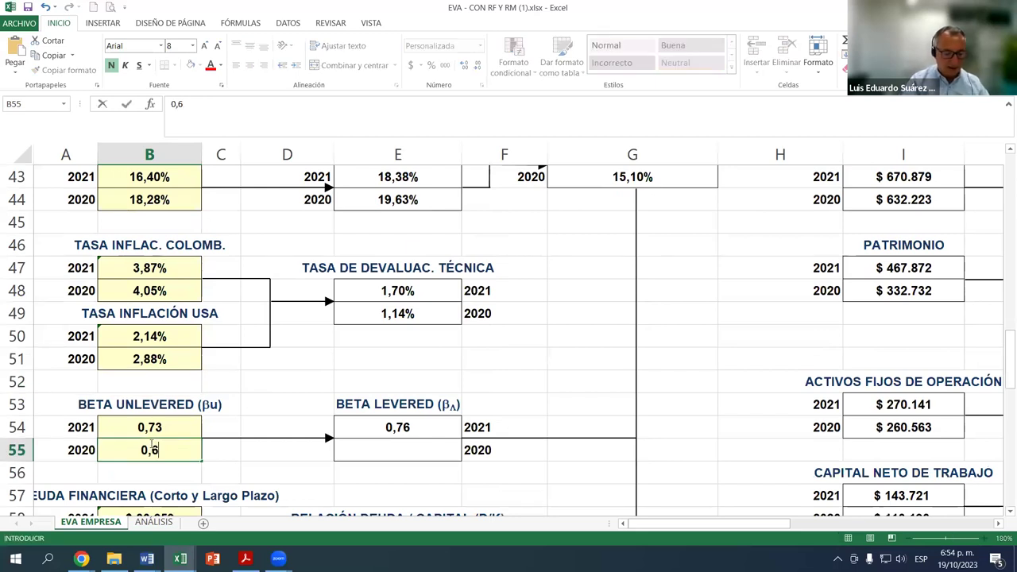
type("9")
key("Return")
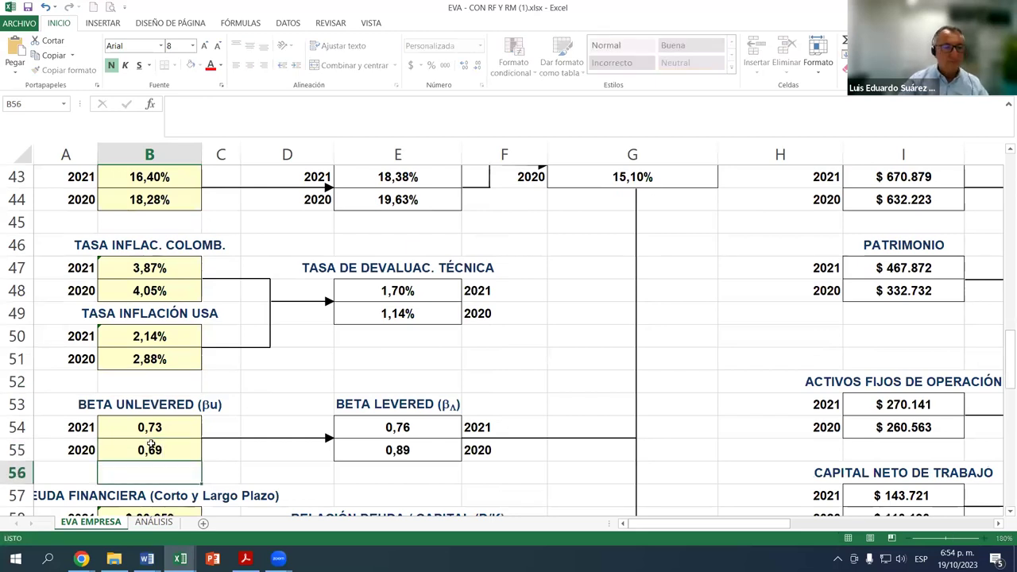
Enter 2,12% as the 2020 country risk premium (PRIMA DE RIESGO PAÍS) in cell B70
scroll(194, 437, "down", 1)
scroll(194, 436, "down", 3)
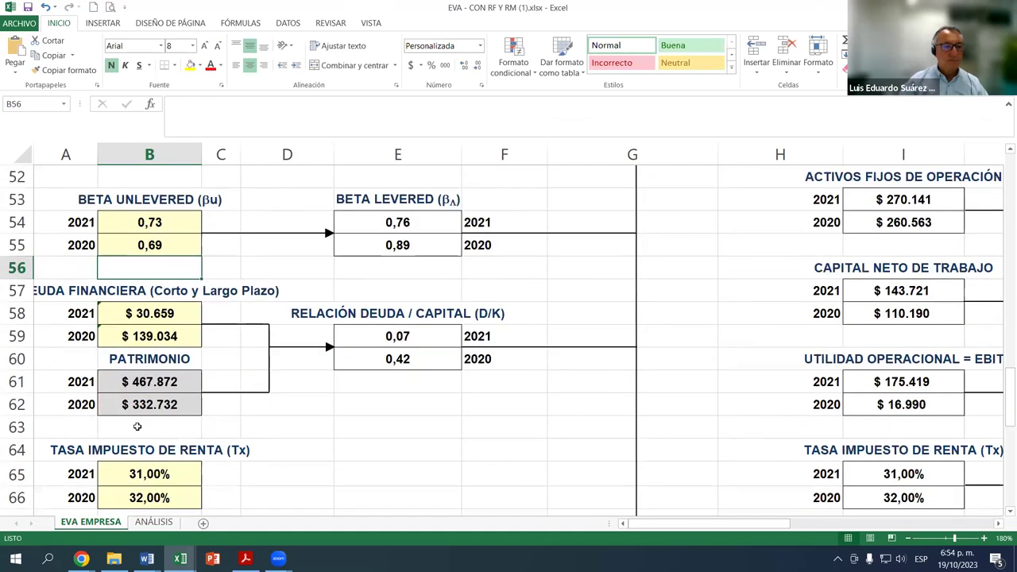
left_click(161, 402)
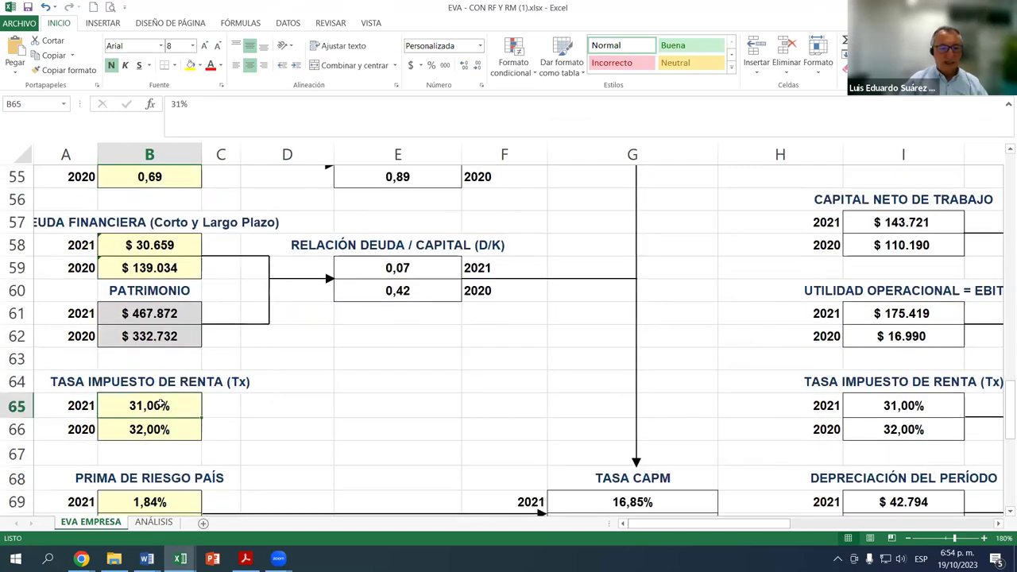
scroll(161, 431, "down", 1)
scroll(162, 432, "down", 1)
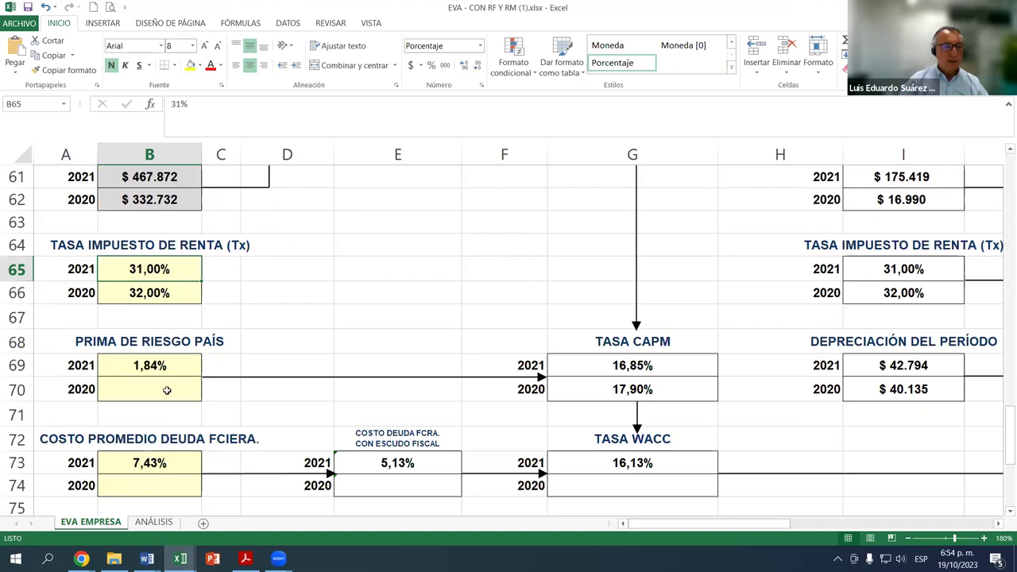
left_click(167, 394)
type("2,")
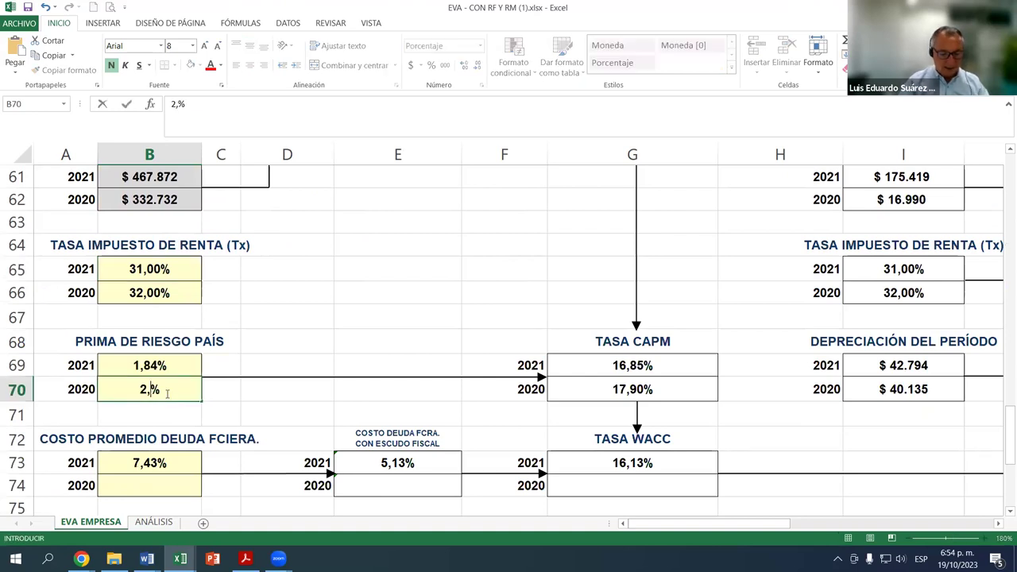
type("12")
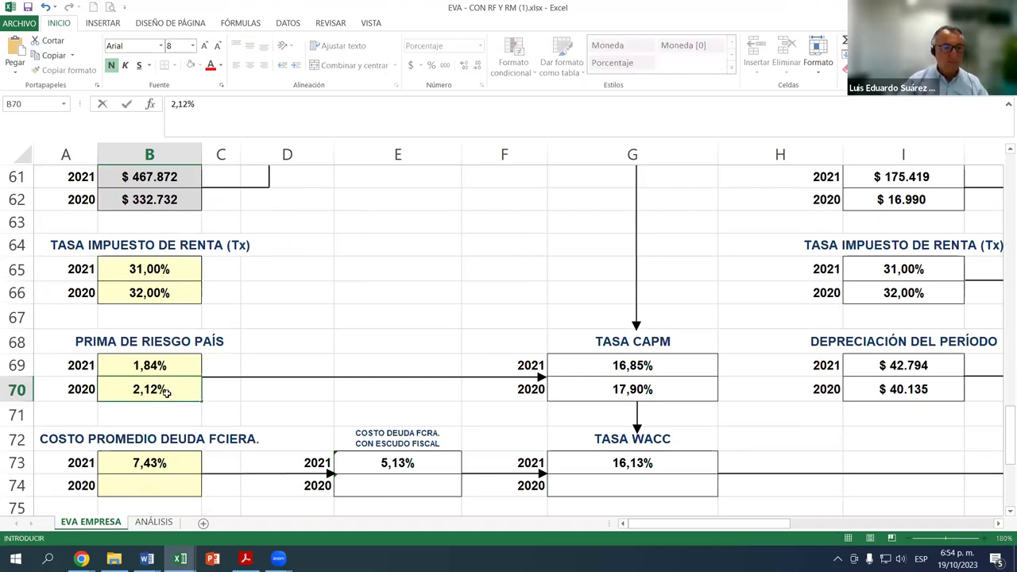
key("Return")
Enter 10,45% as the 2020 average financial debt cost (COSTO PROMEDIO DEUDA FCIERA.) in cell B74
scroll(148, 457, "down", 1)
left_click(142, 420)
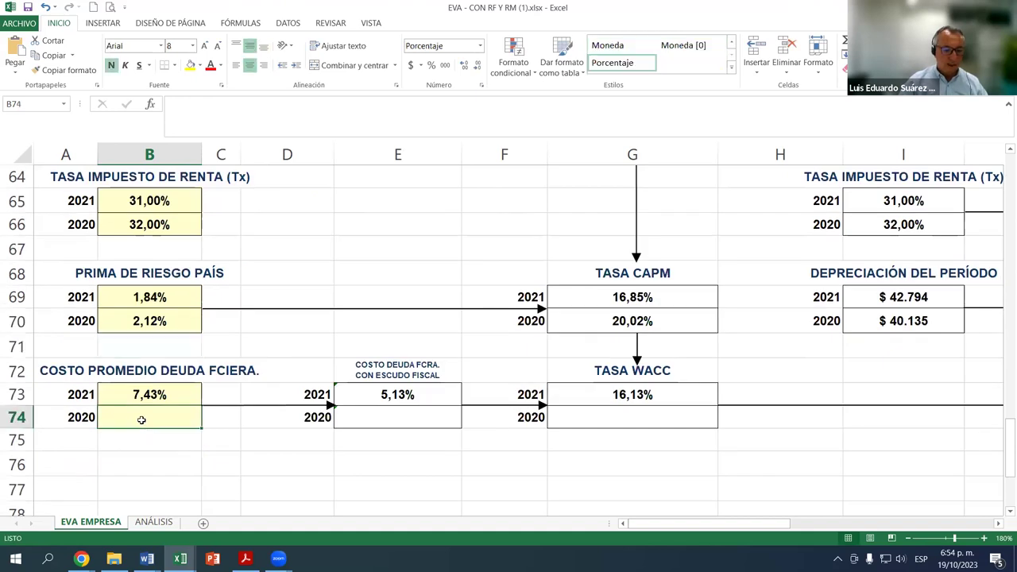
type("10,4")
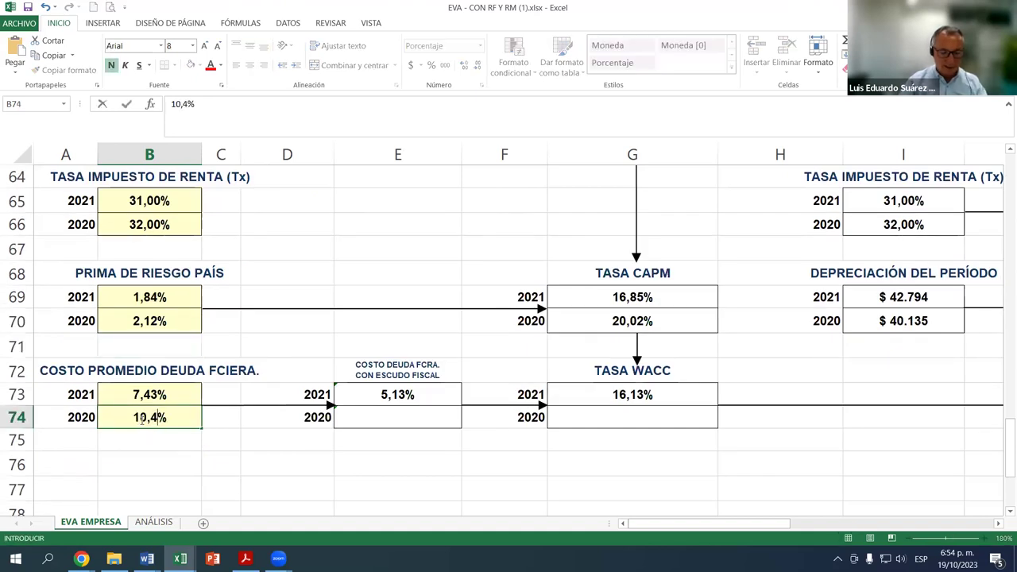
type("5")
key("Return")
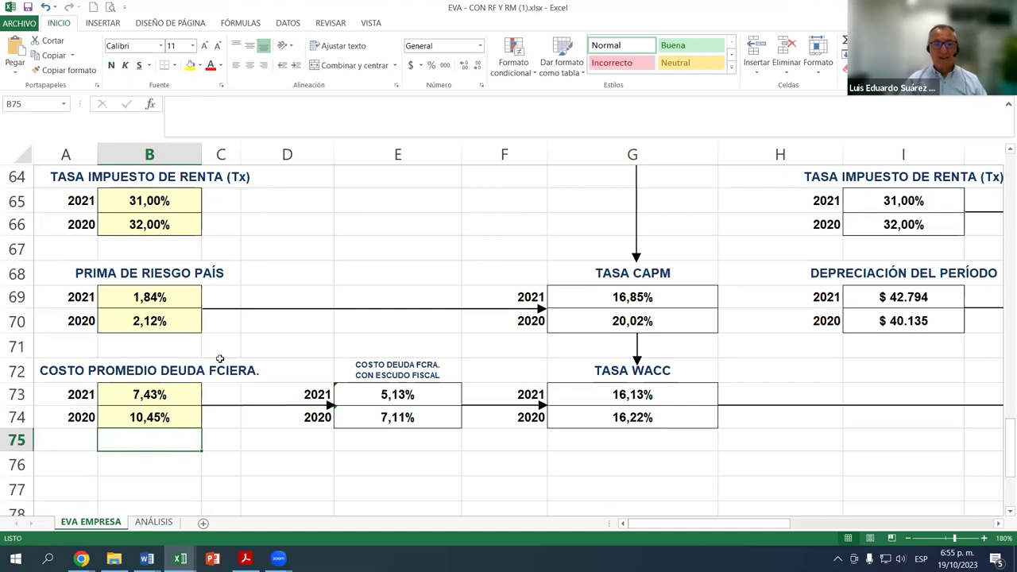
Look over the EVA EMPRESA and ANÁLISIS sheets, examining the EBITDA cells for both years and the 2021 MARGEN EBITDA
scroll(196, 329, "up", 4)
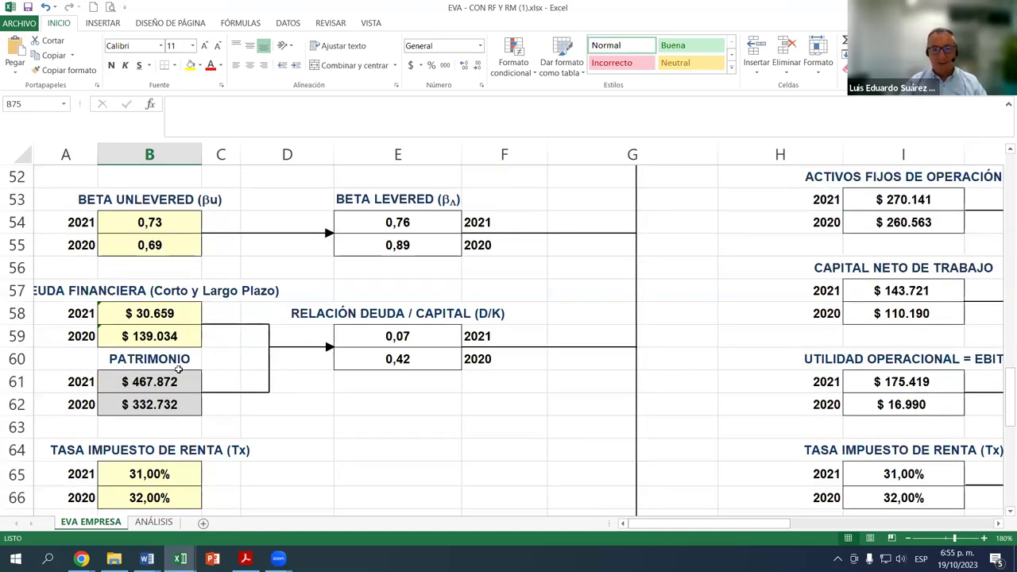
scroll(229, 385, "down", 7)
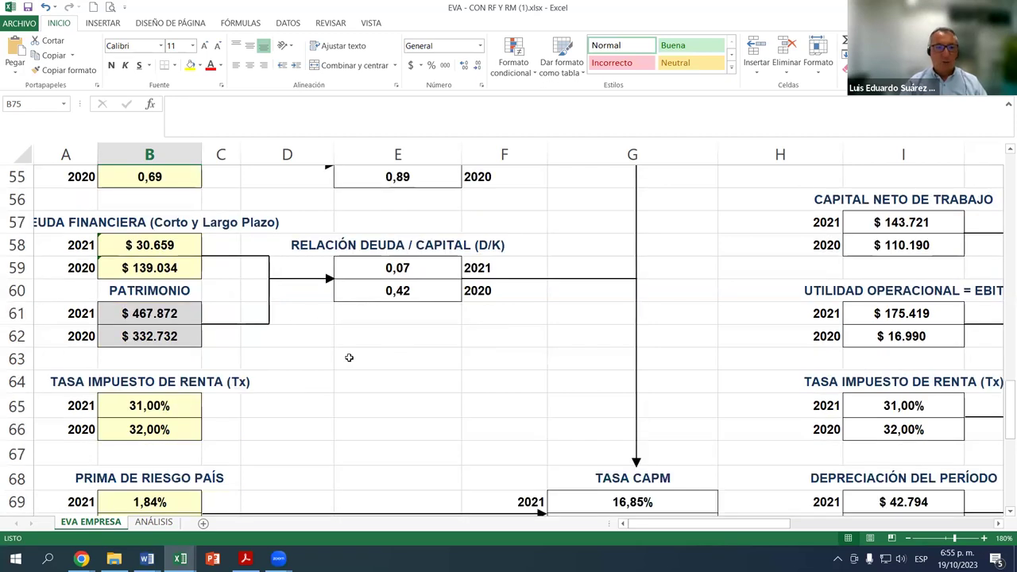
left_click(159, 523)
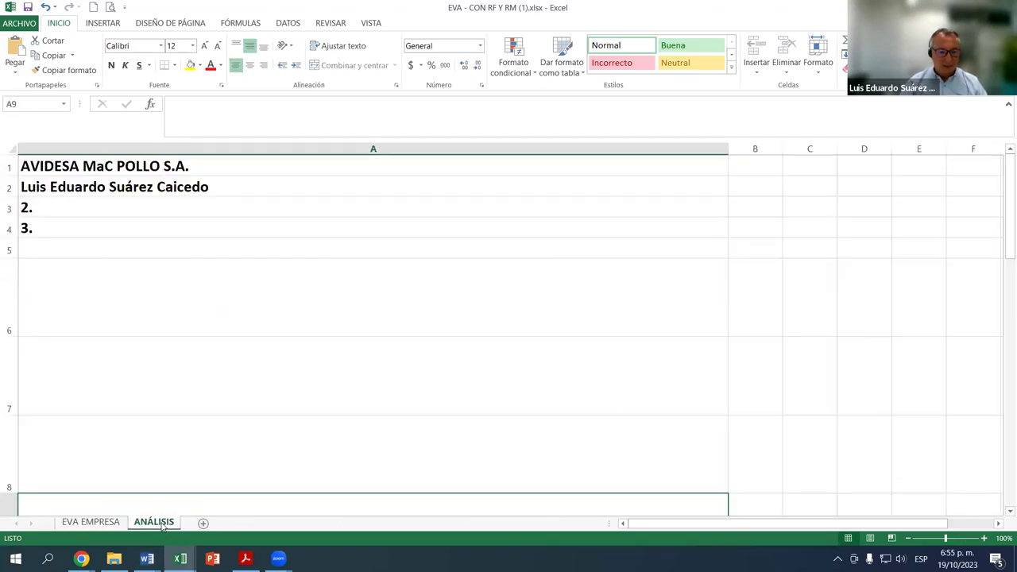
left_click(91, 522)
scroll(463, 387, "up", 15)
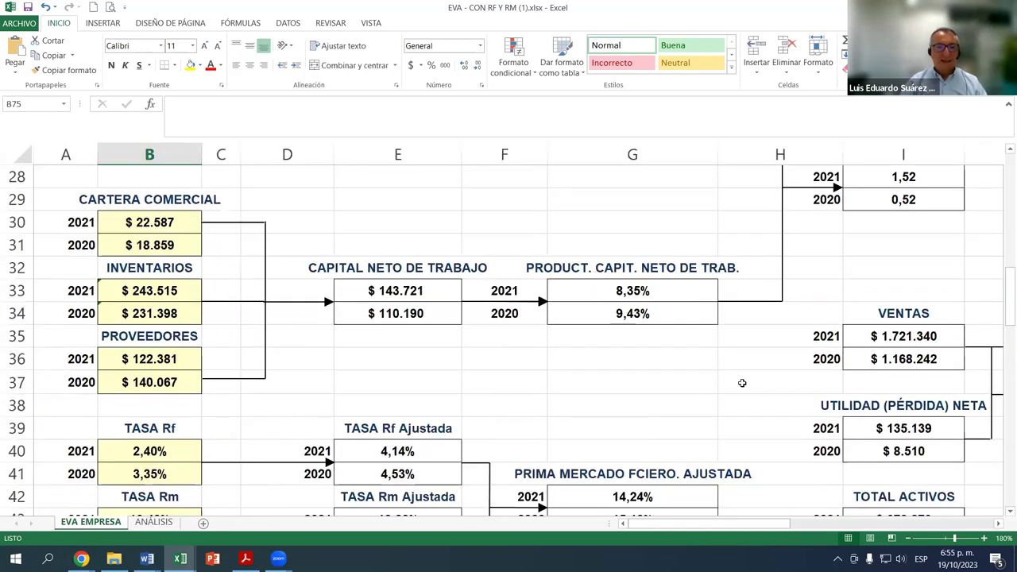
scroll(585, 337, "up", 4)
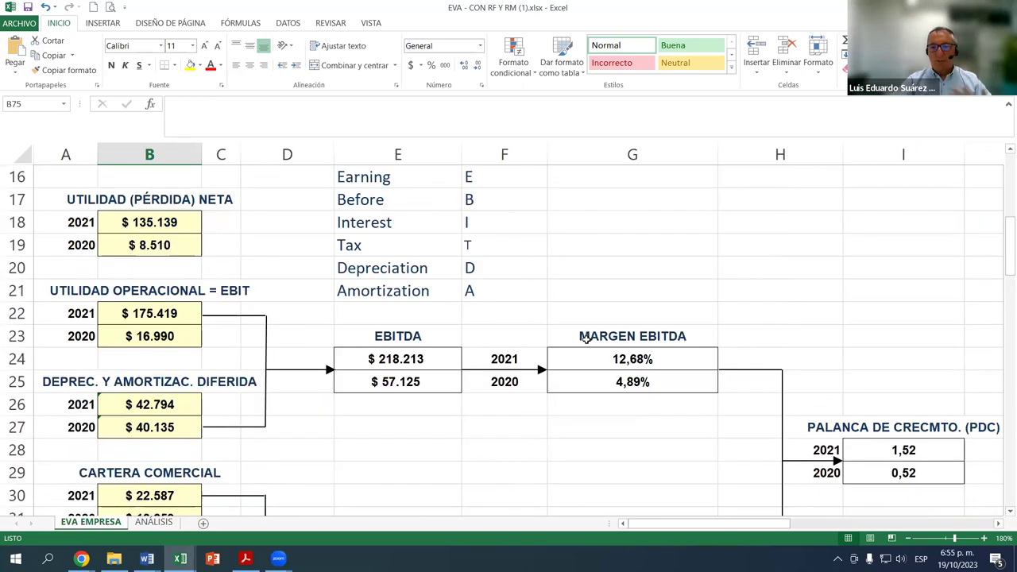
left_click(400, 359)
left_click(654, 359)
left_click(407, 380)
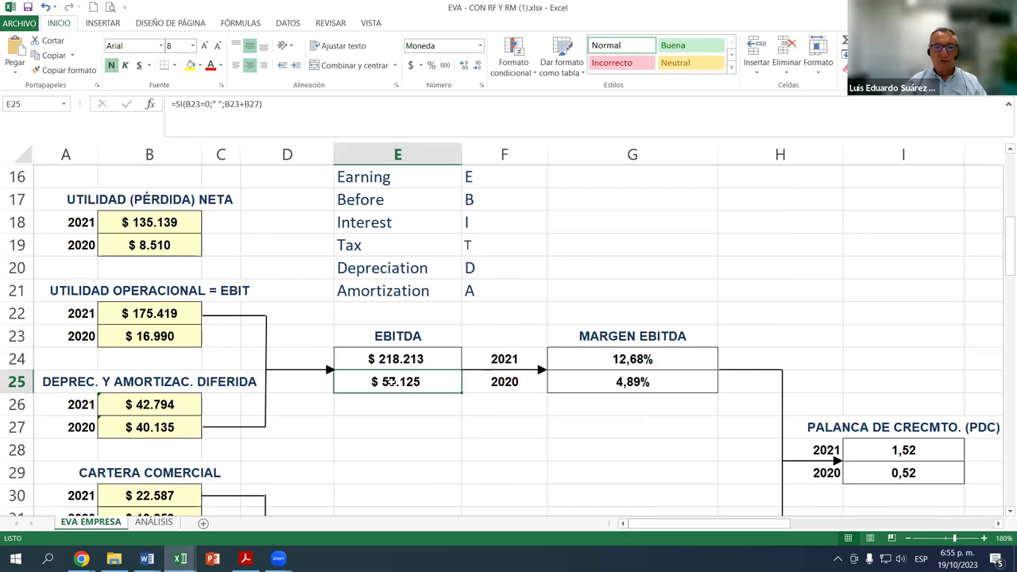
Examine the 2021 MARGEN EBITDA in G24 together with the 2021 EBITDA in E24 and the 2021 VENTAS in B2
scroll(429, 358, "up", 3)
scroll(178, 222, "up", 1)
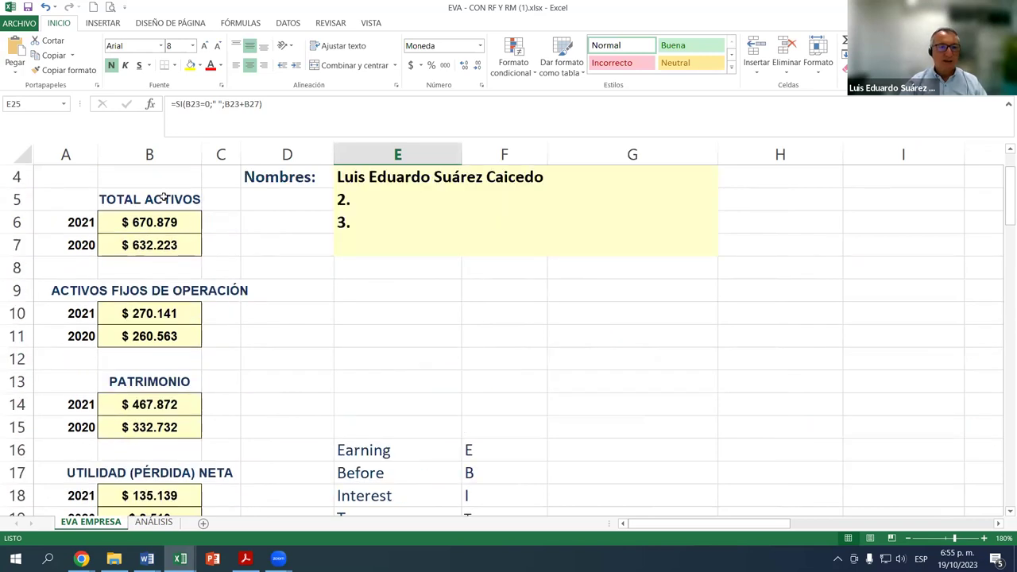
scroll(214, 229, "up", 1)
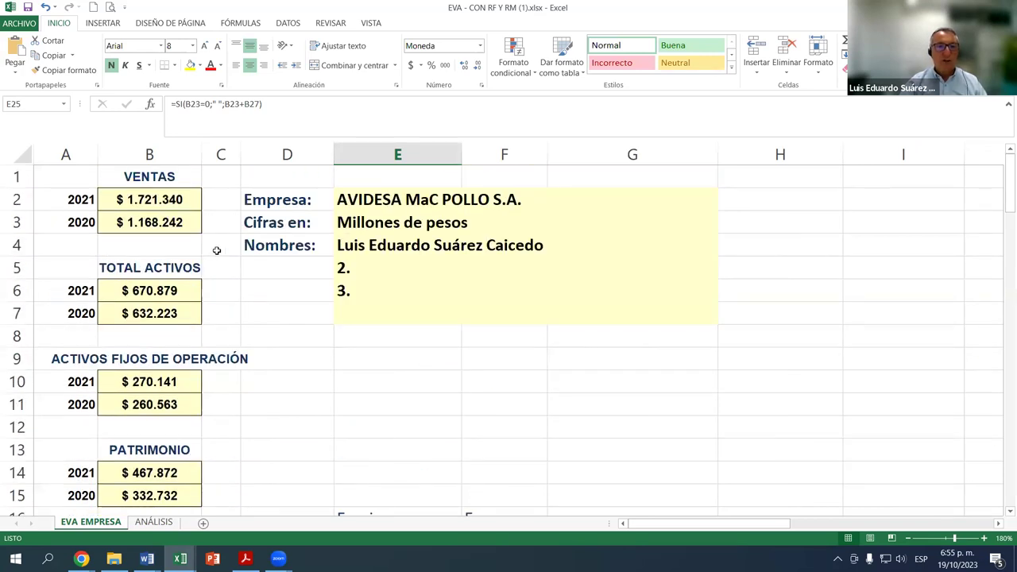
scroll(389, 266, "down", 6)
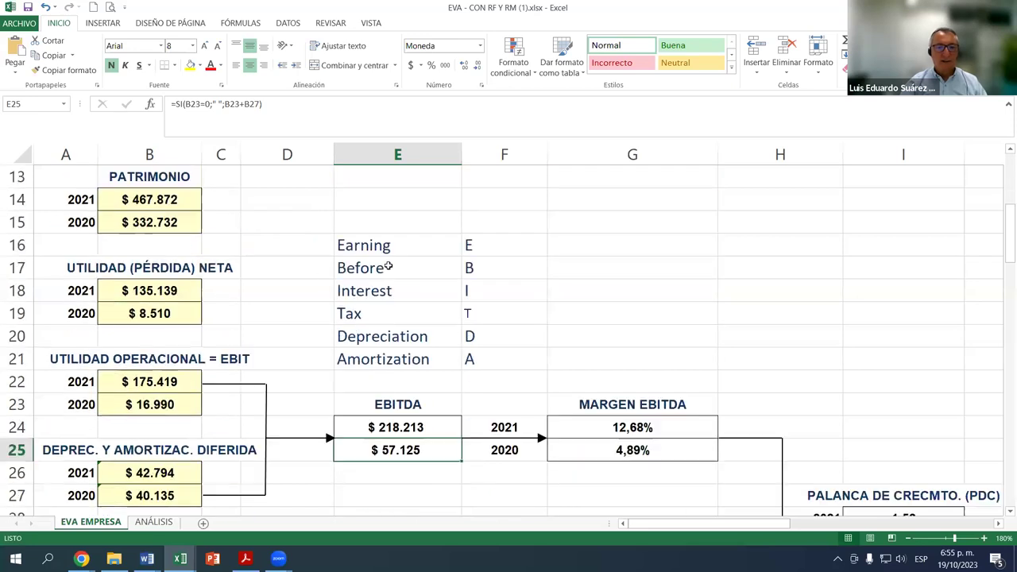
scroll(661, 234, "down", 1)
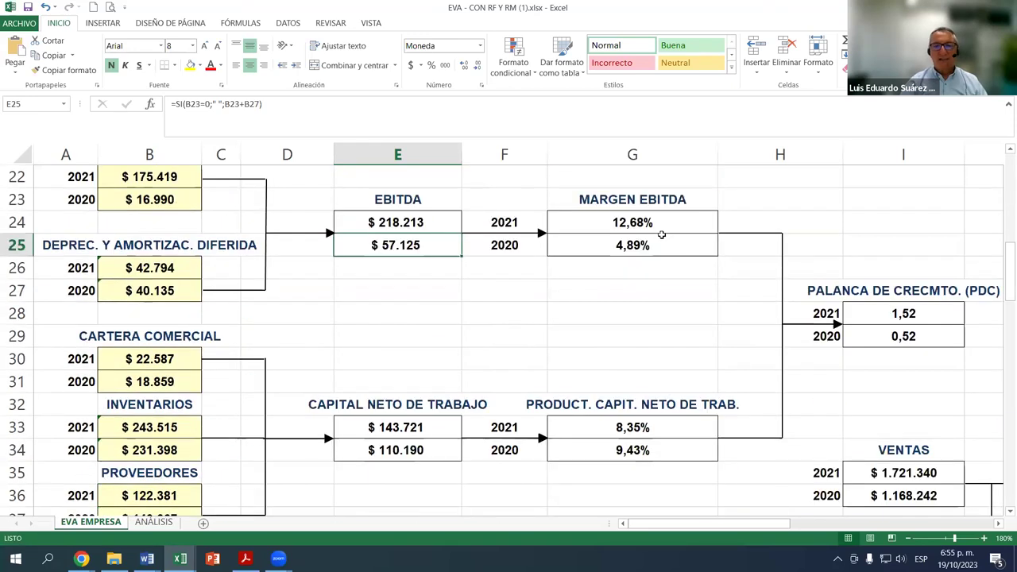
left_click(649, 224)
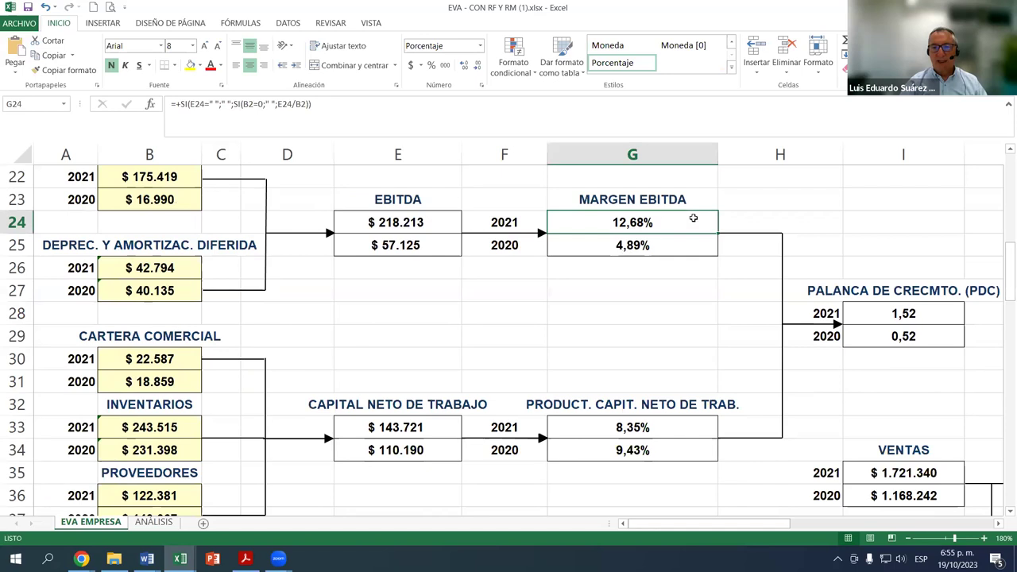
left_click(423, 223)
scroll(207, 222, "up", 4)
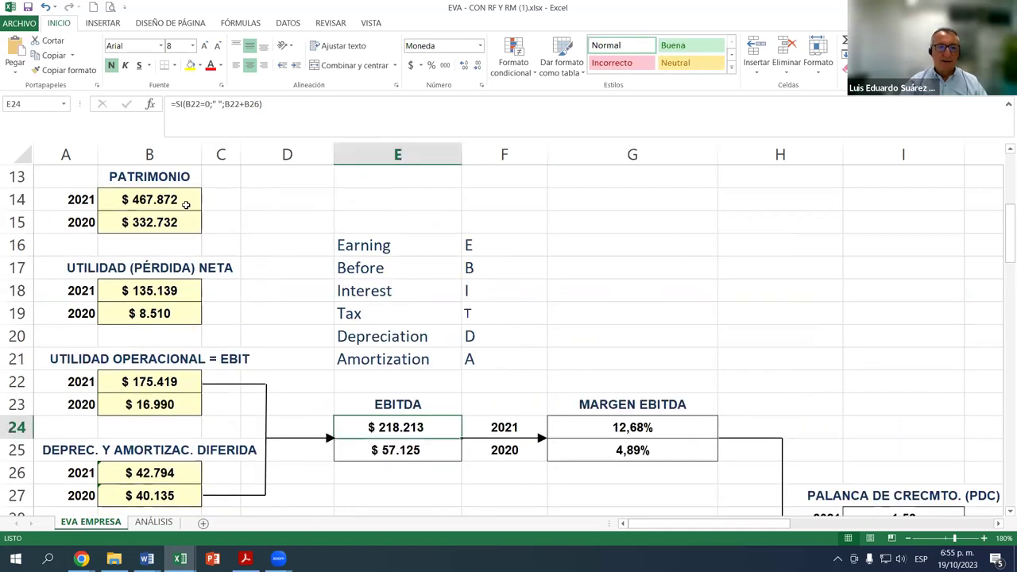
scroll(532, 246, "down", 2)
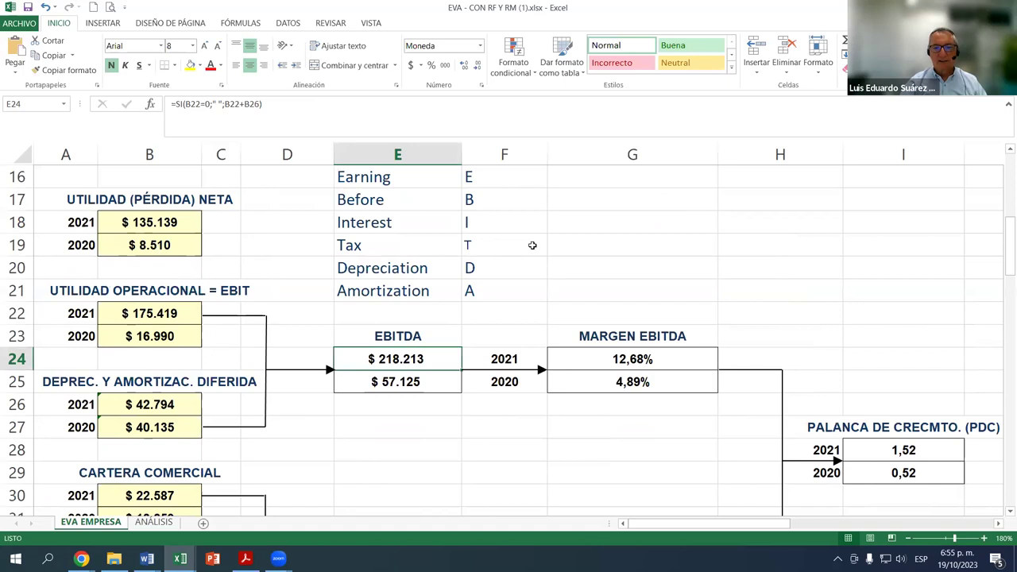
left_click(666, 359)
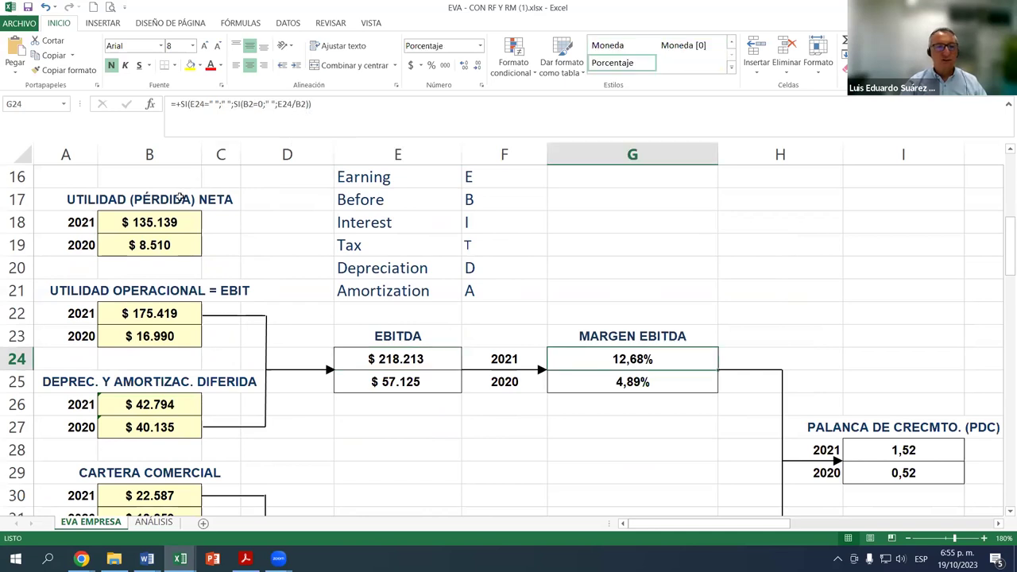
scroll(179, 198, "up", 5)
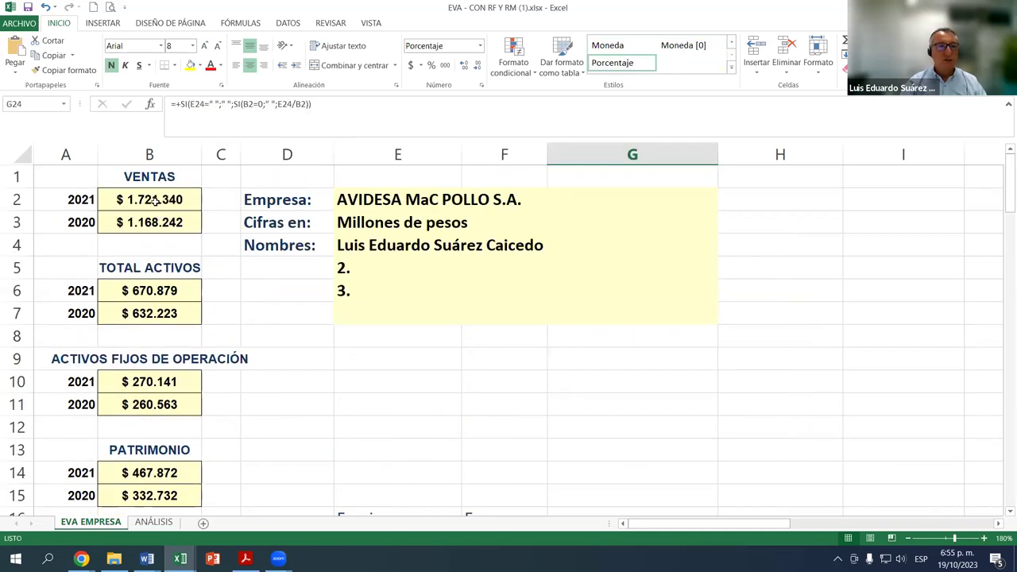
left_click(156, 200)
scroll(430, 195, "down", 5)
scroll(449, 182, "down", 1)
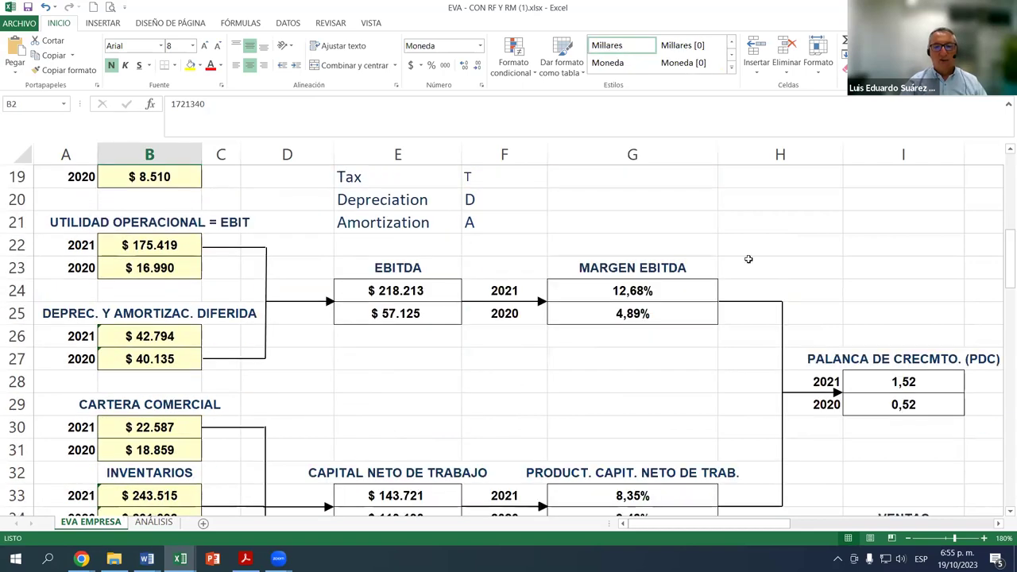
scroll(634, 300, "down", 1)
left_click(628, 223)
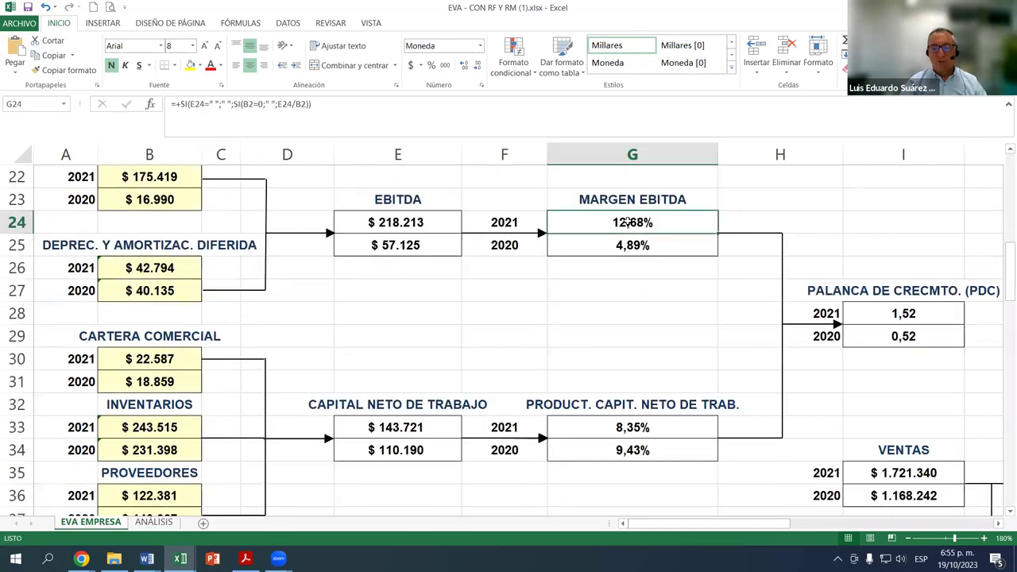
Compare the MARGEN EBITDA cells with the PRODUCT. CAPIT. NETO DE TRAB. cells, inspecting the 2021 formulas in G33 and G24
left_click_drag(625, 224, 644, 450)
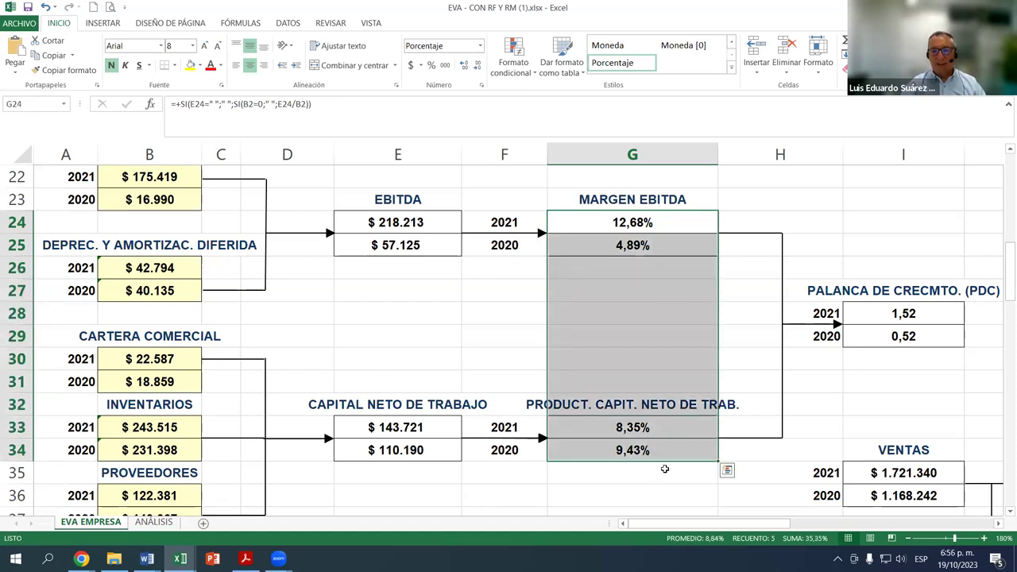
left_click(648, 268)
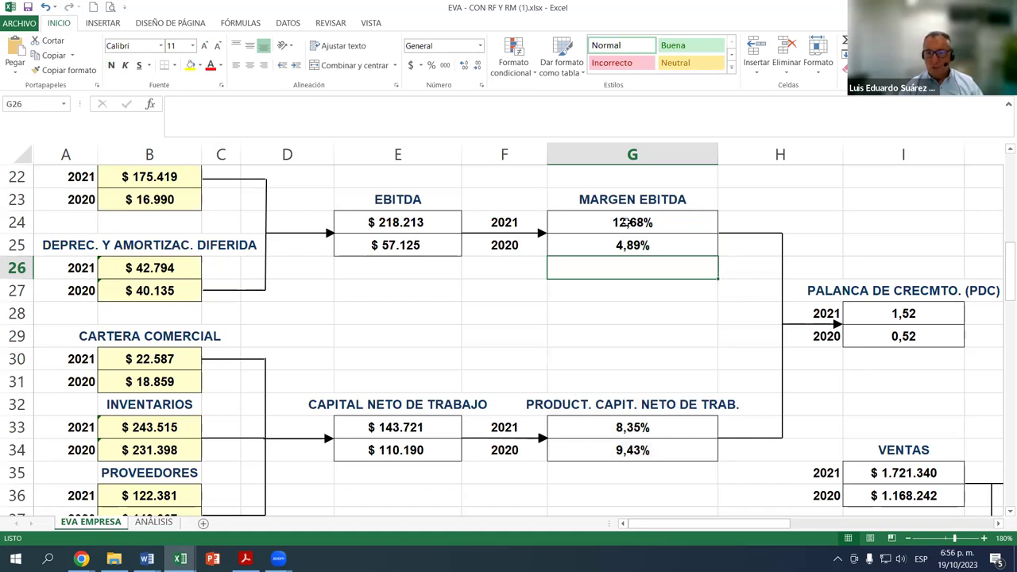
left_click(628, 433)
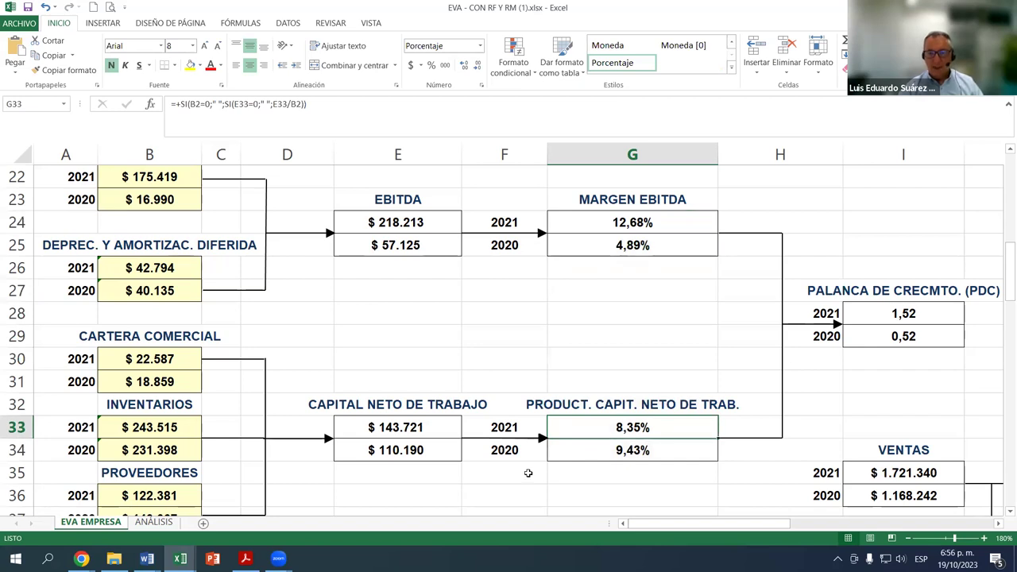
left_click(651, 224)
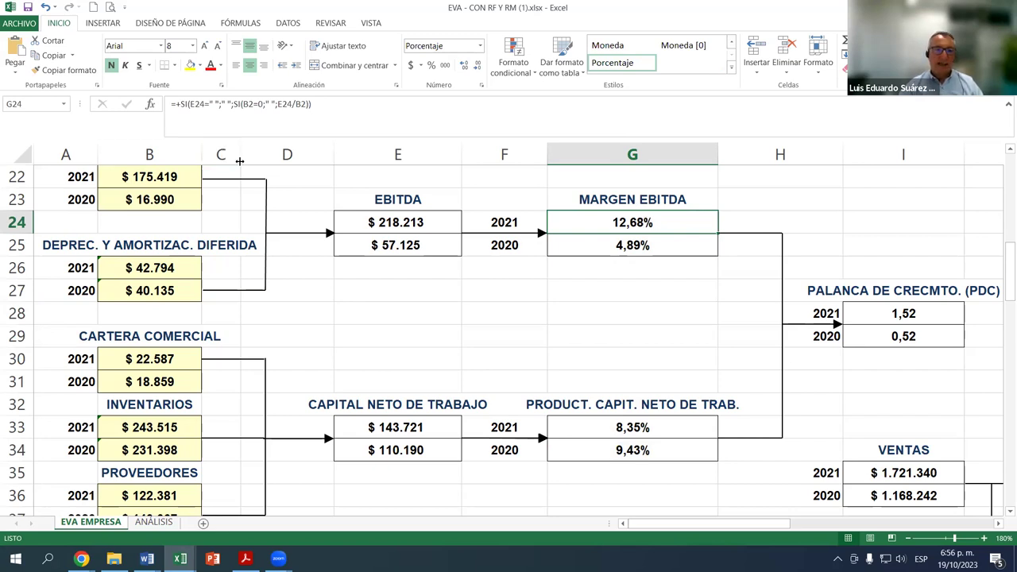
scroll(251, 215, "up", 7)
scroll(638, 225, "down", 8)
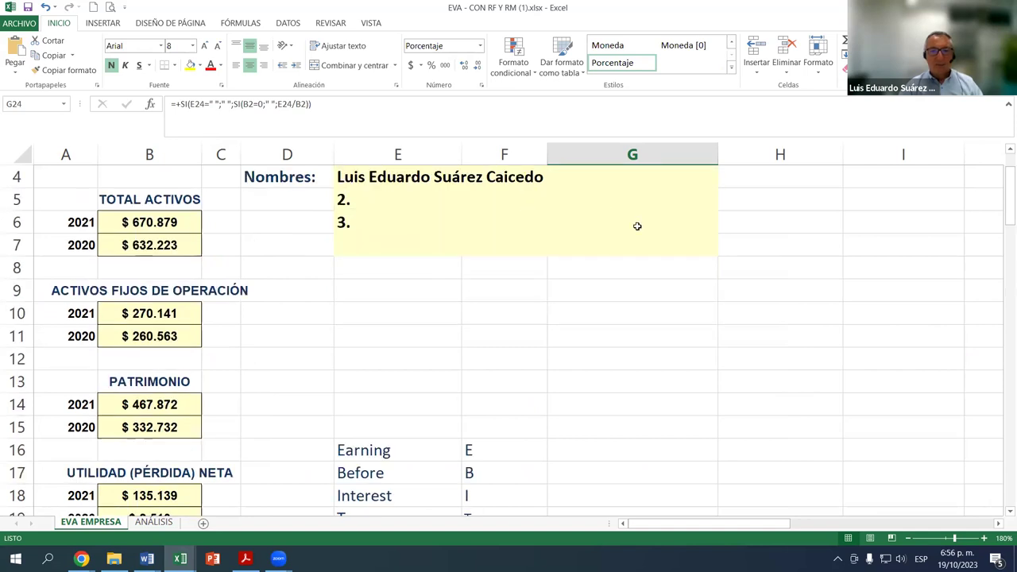
scroll(598, 186, "up", 2)
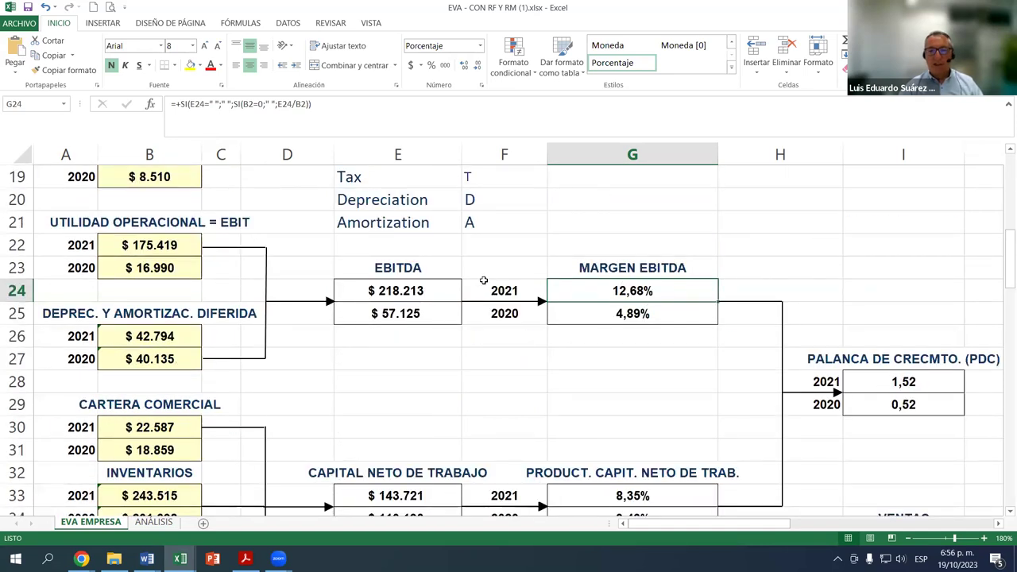
Compare EBITDA and MARGEN EBITDA between 2021 and 2020, inspecting cells E24:E25 and G24:G25
left_click(510, 293)
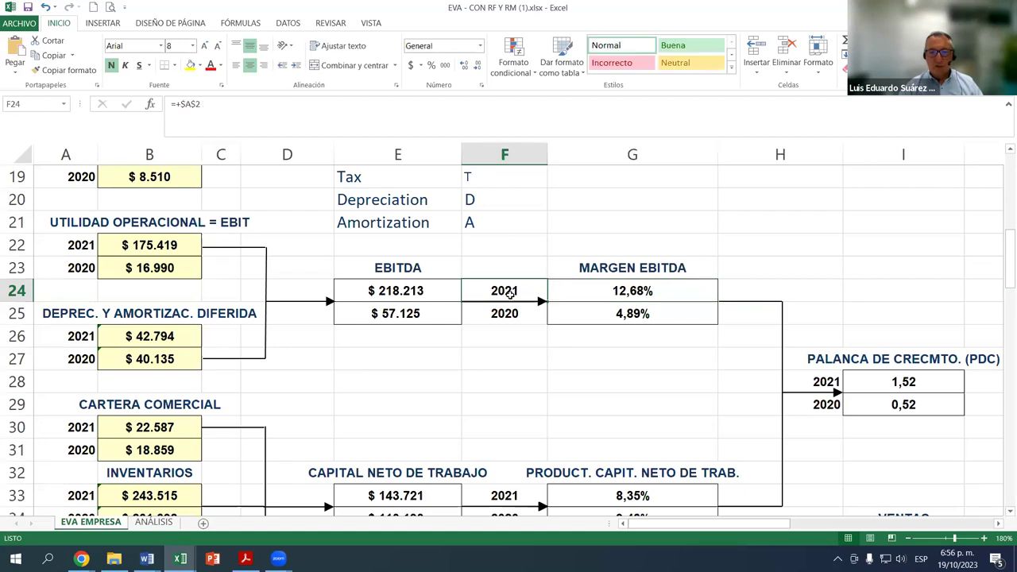
left_click(618, 293)
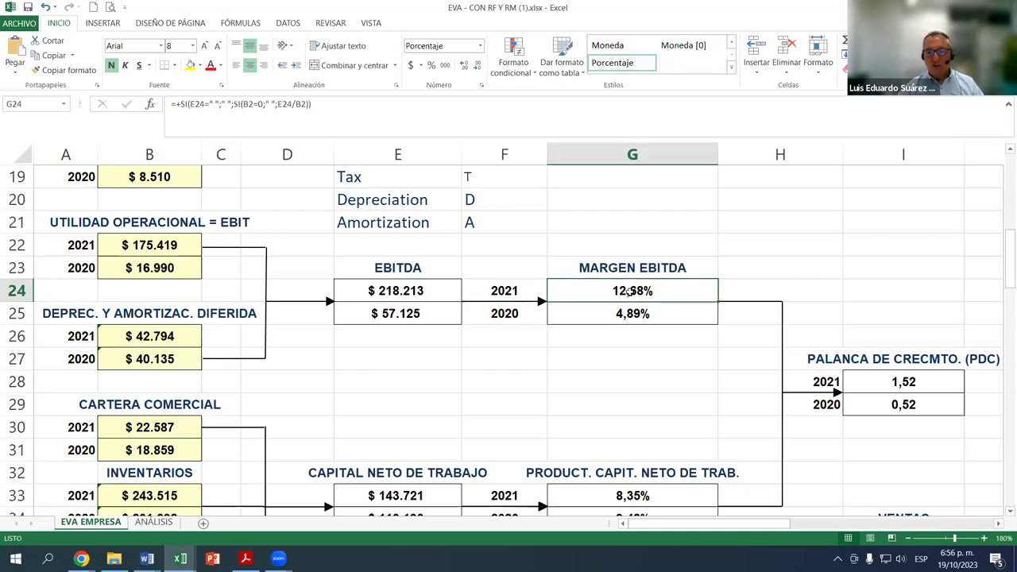
left_click(414, 271)
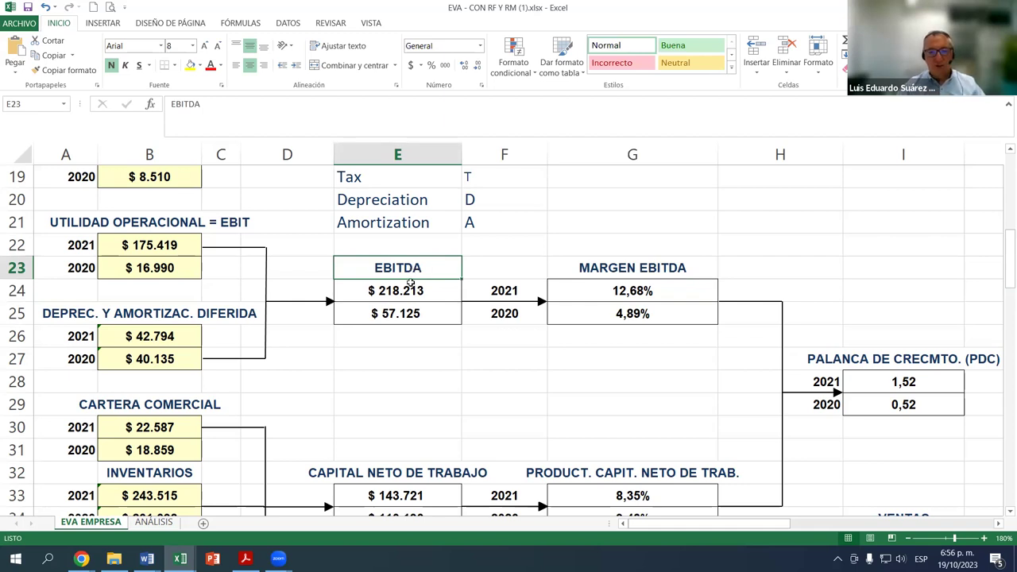
left_click(409, 291)
left_click(623, 316)
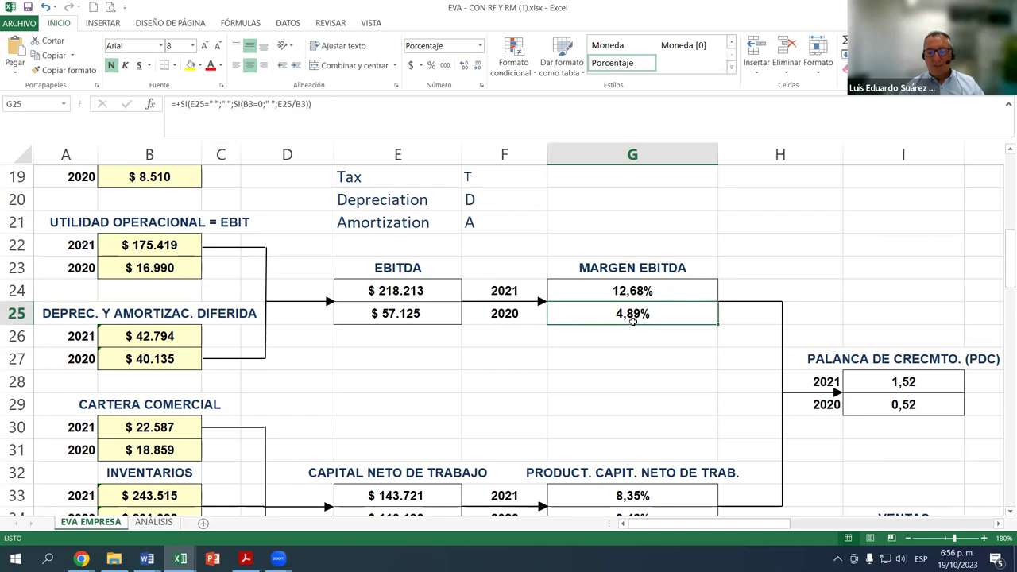
left_click(416, 312)
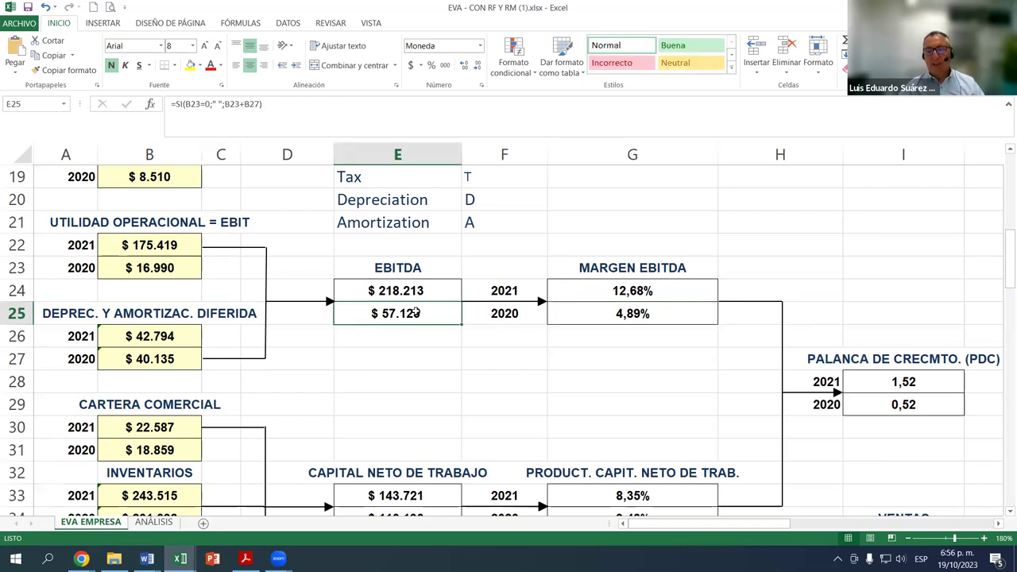
left_click_drag(580, 291, 579, 309)
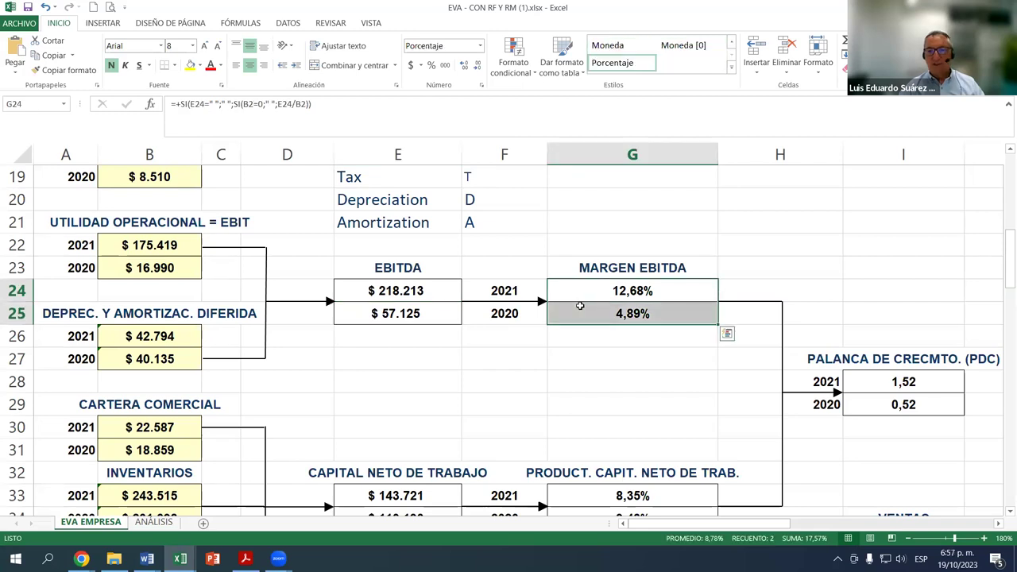
left_click(619, 293)
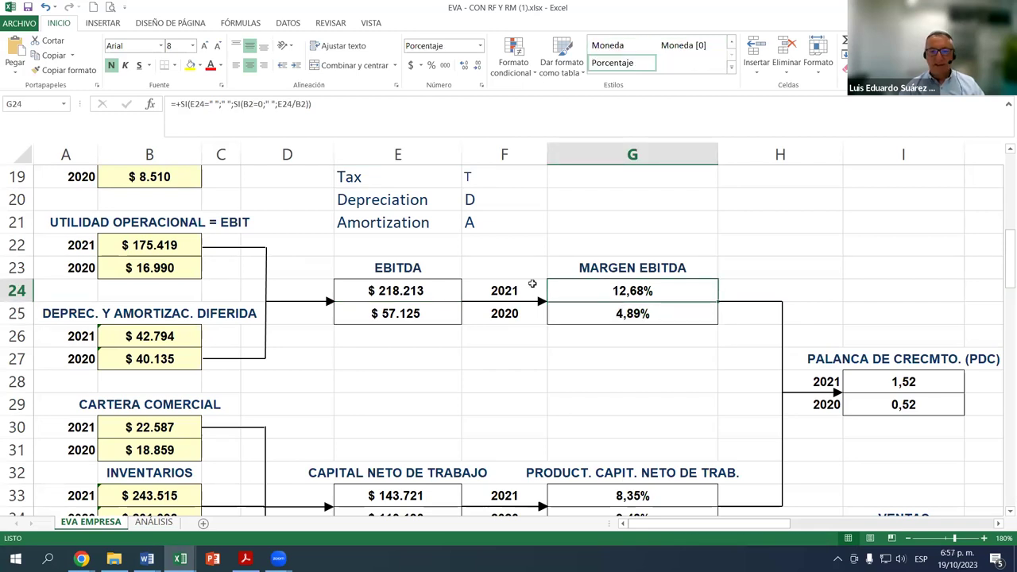
left_click(509, 290)
left_click(609, 288)
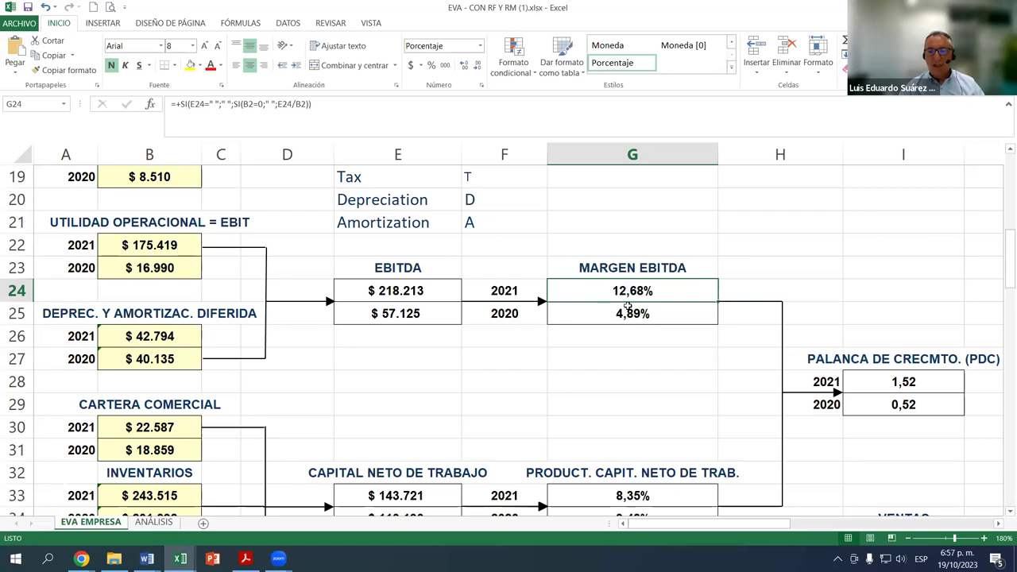
left_click(402, 291)
Review the EBITDA acronym terms in E16:E21, relating Earning to Tax with the UTILIDAD OPERACIONAL = EBIT heading and singling out Depreciation and Amortization
scroll(449, 278, "up", 1)
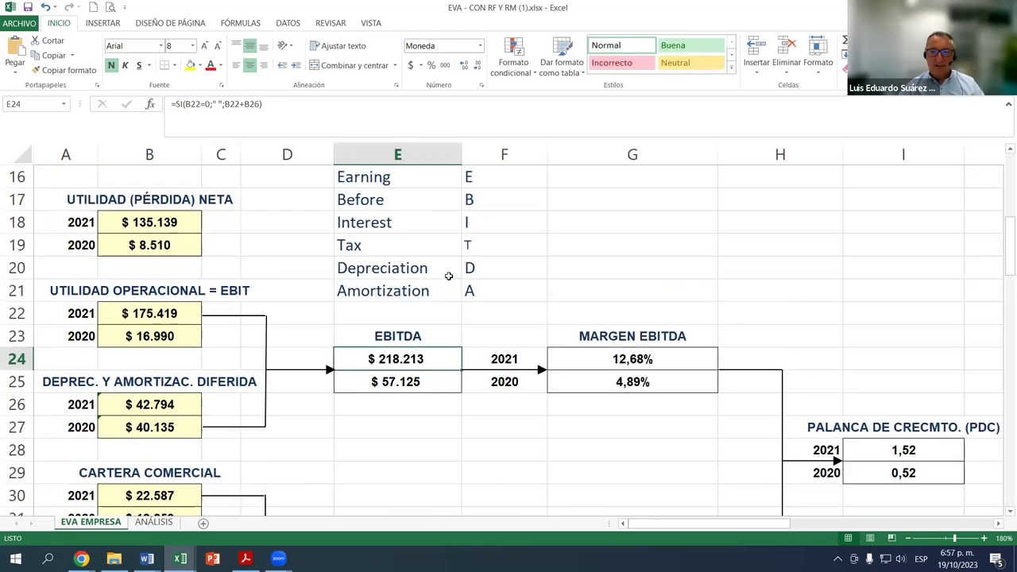
left_click(377, 178)
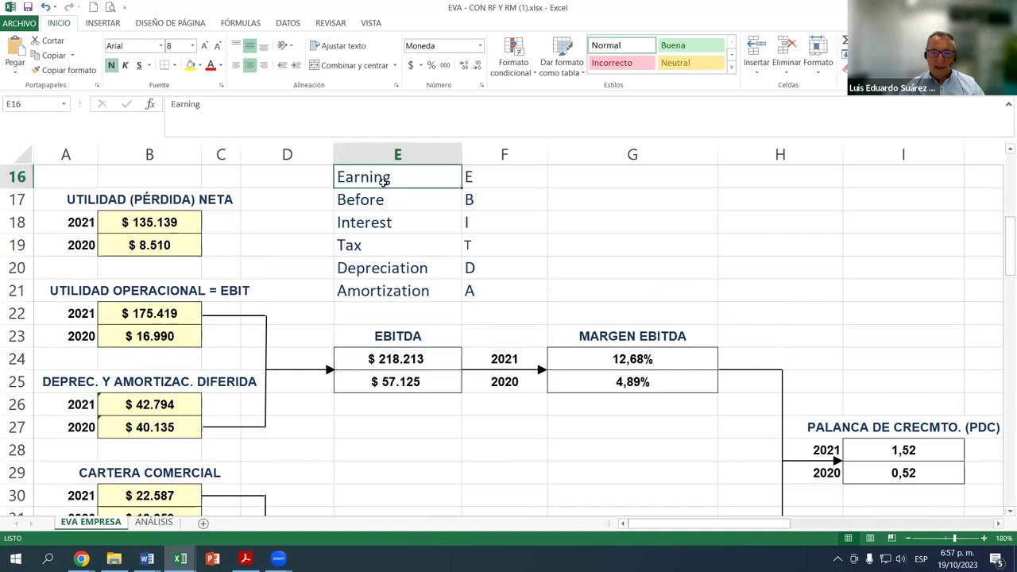
left_click(386, 201)
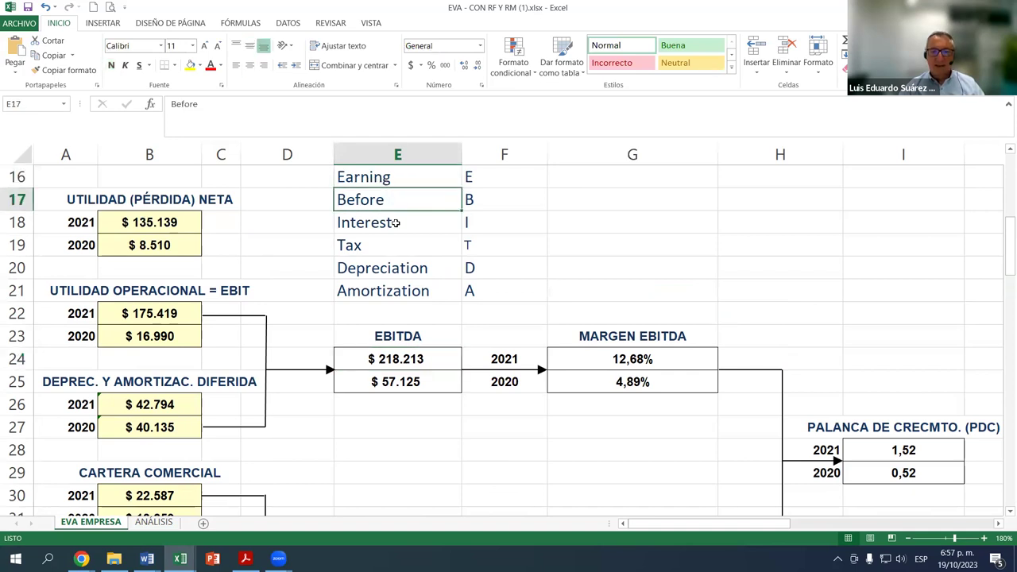
left_click(395, 224)
left_click(390, 241)
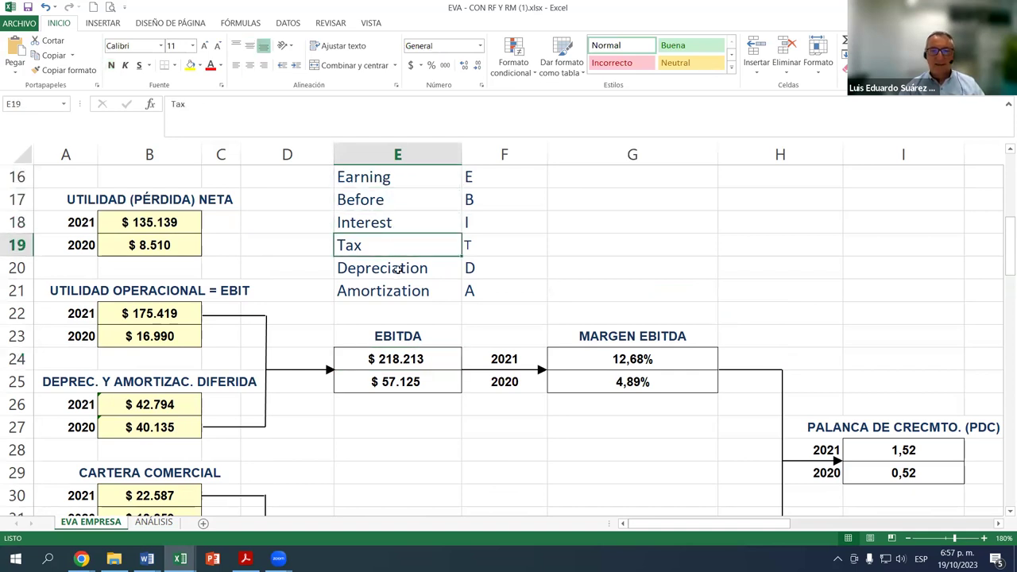
left_click(398, 271)
left_click(404, 297)
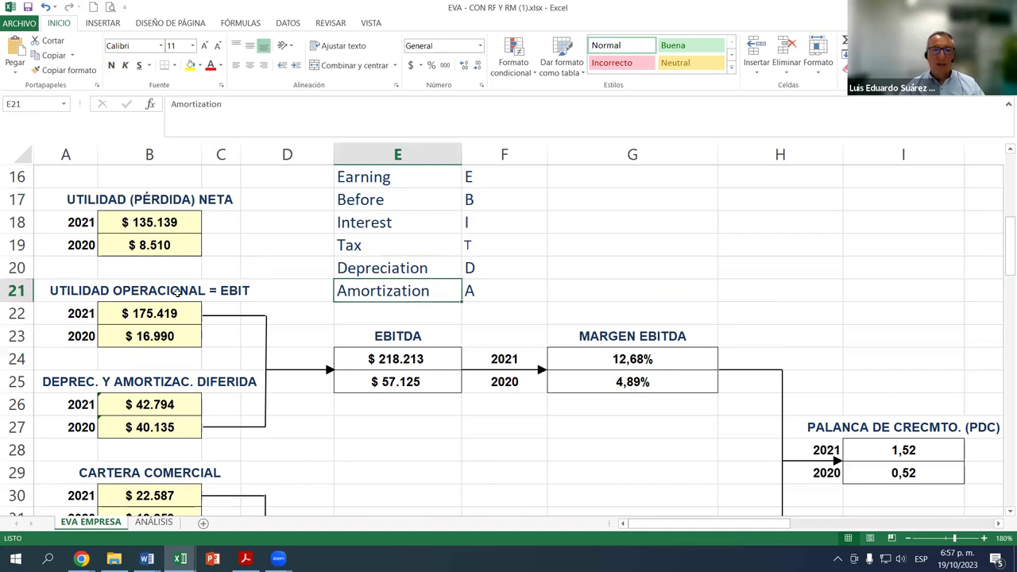
left_click(227, 291)
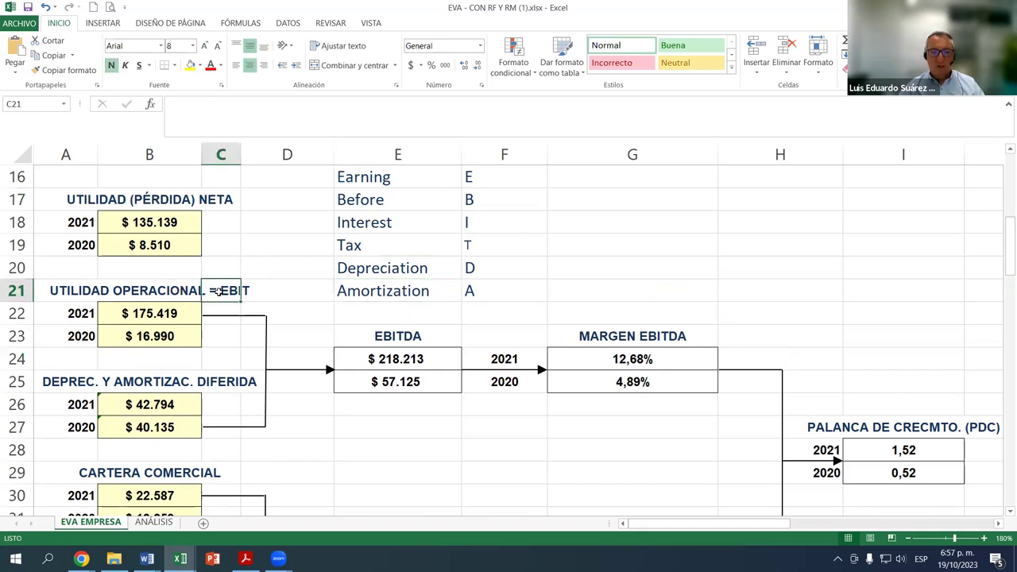
left_click_drag(474, 176, 474, 245)
left_click_drag(358, 176, 362, 245)
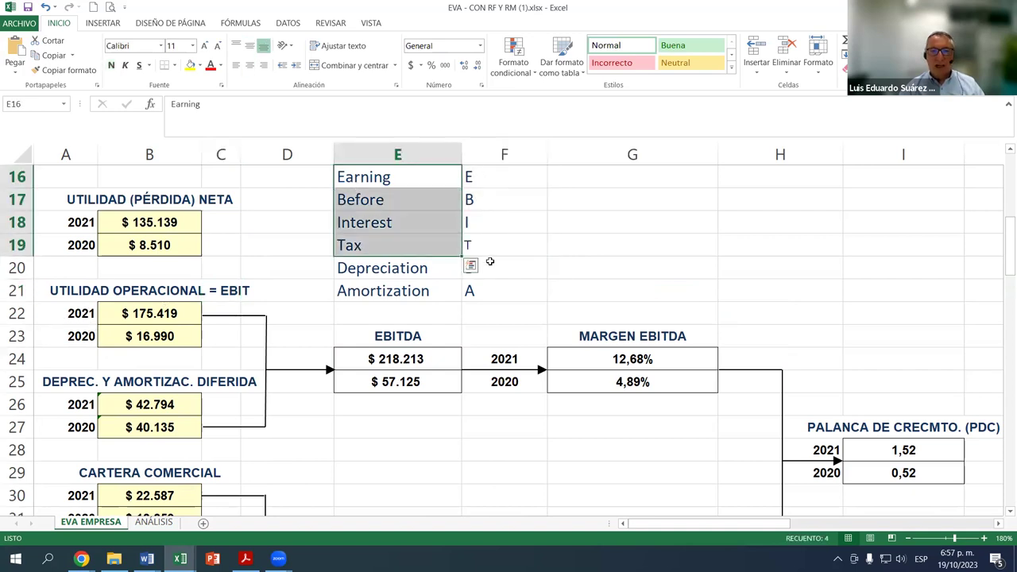
left_click_drag(387, 268, 387, 291)
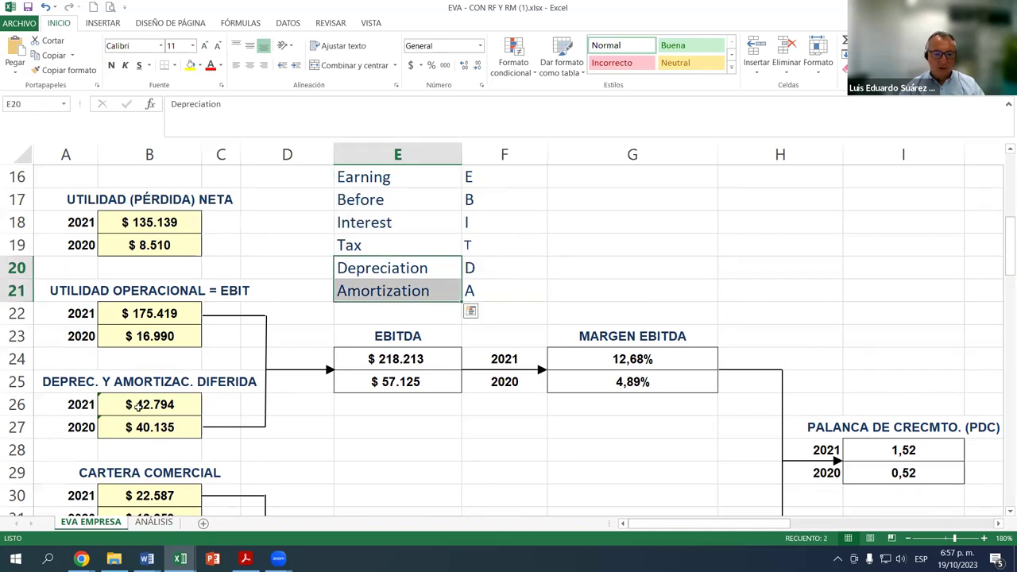
Trace the 2021 EBITDA in E24 to its components, the operating profit in B22 and the depreciation and amortization in B26
left_click_drag(136, 407, 143, 427)
left_click(158, 314)
left_click(167, 406)
left_click(163, 313)
left_click(171, 403)
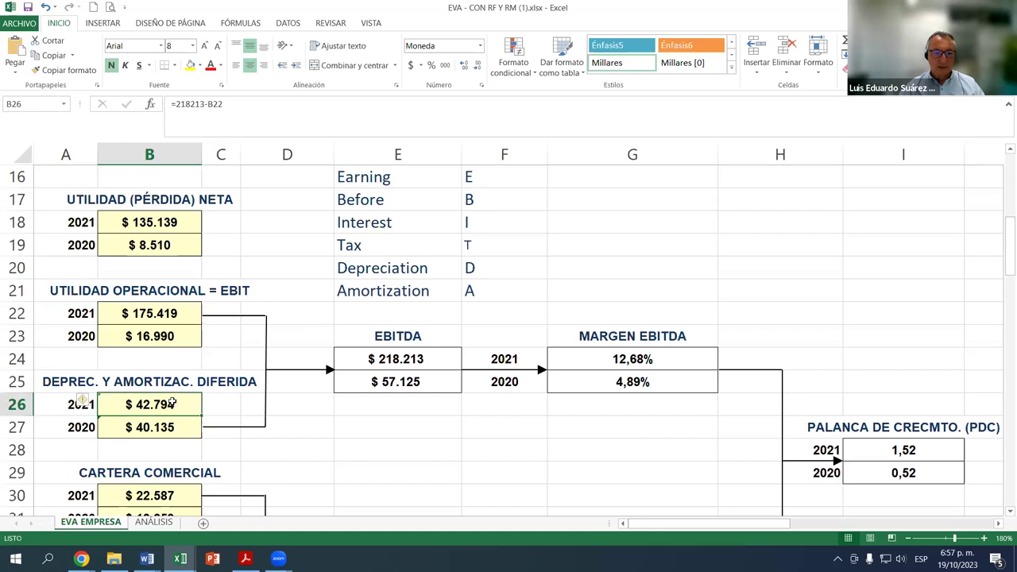
left_click(401, 358)
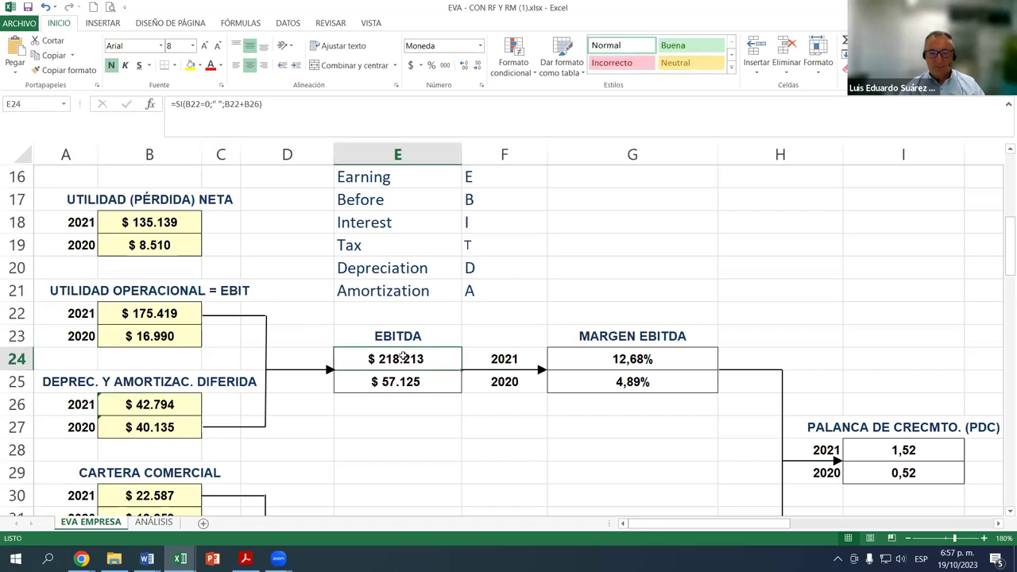
Inspect the 2021 depreciation and amortization formula in B26, and compare the 2021 and 2020 operating profit in B22 and B23
left_click(167, 405)
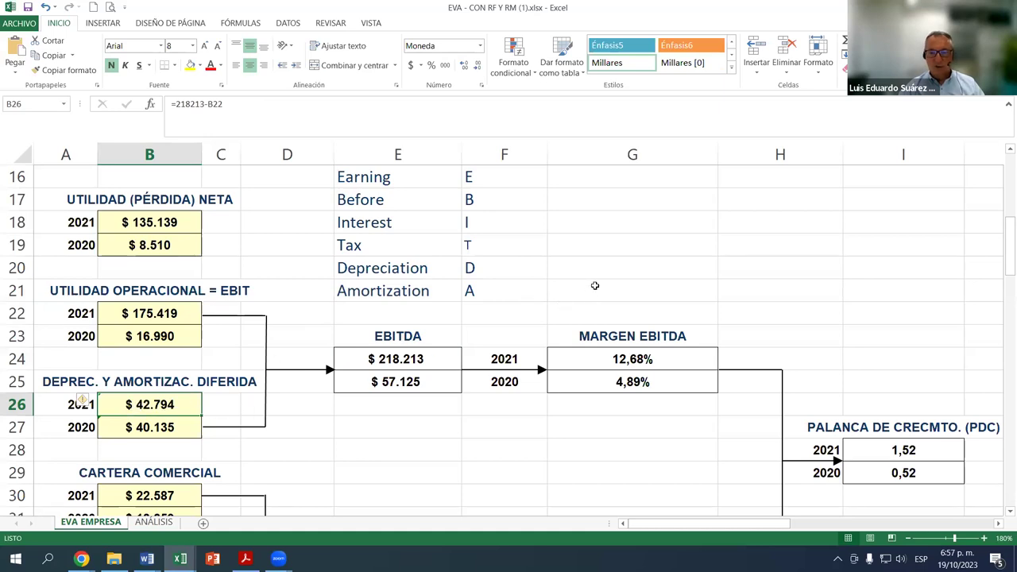
scroll(595, 285, "down", 1)
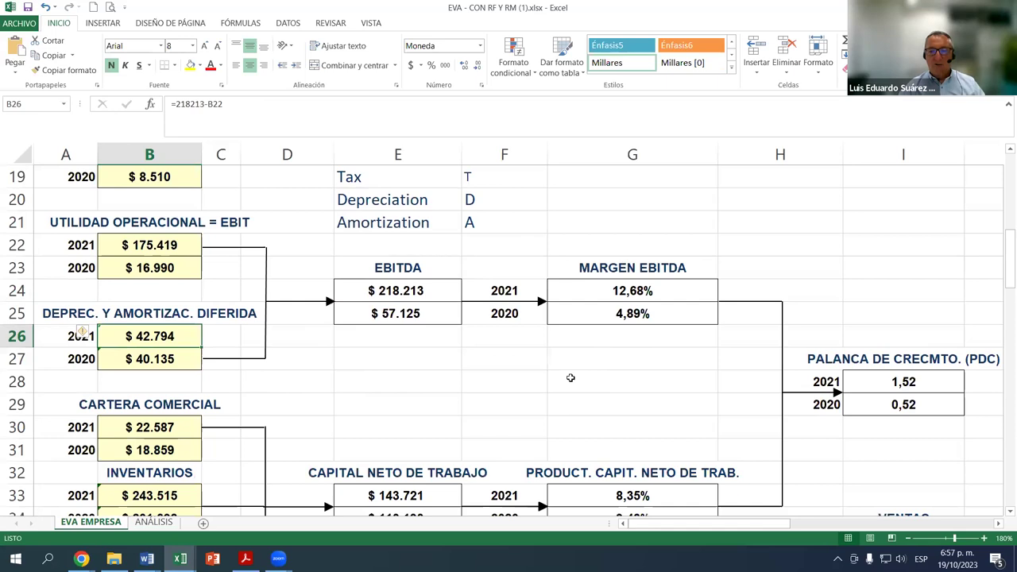
left_click(625, 288)
left_click(521, 295)
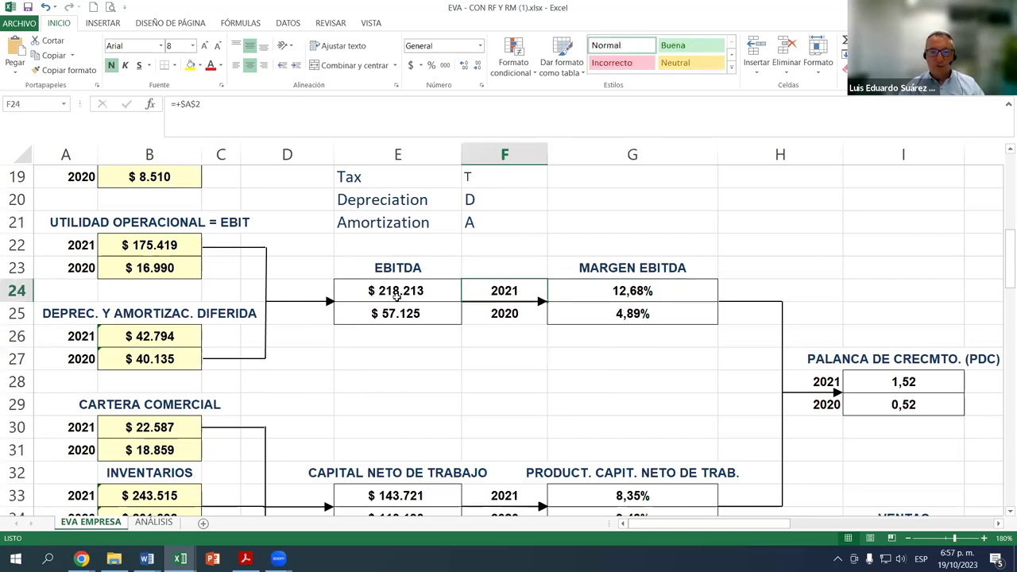
left_click(173, 242)
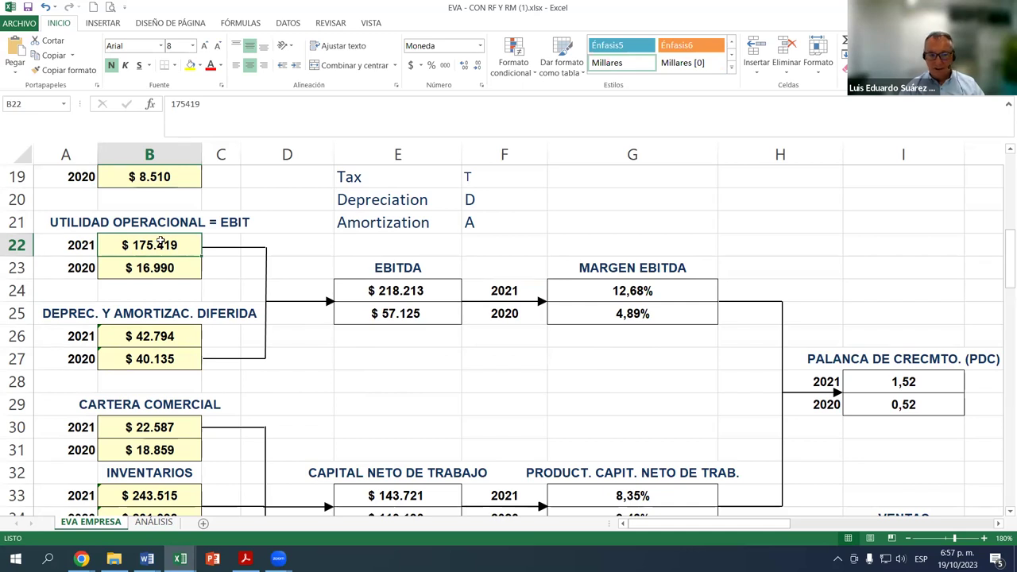
left_click(149, 268)
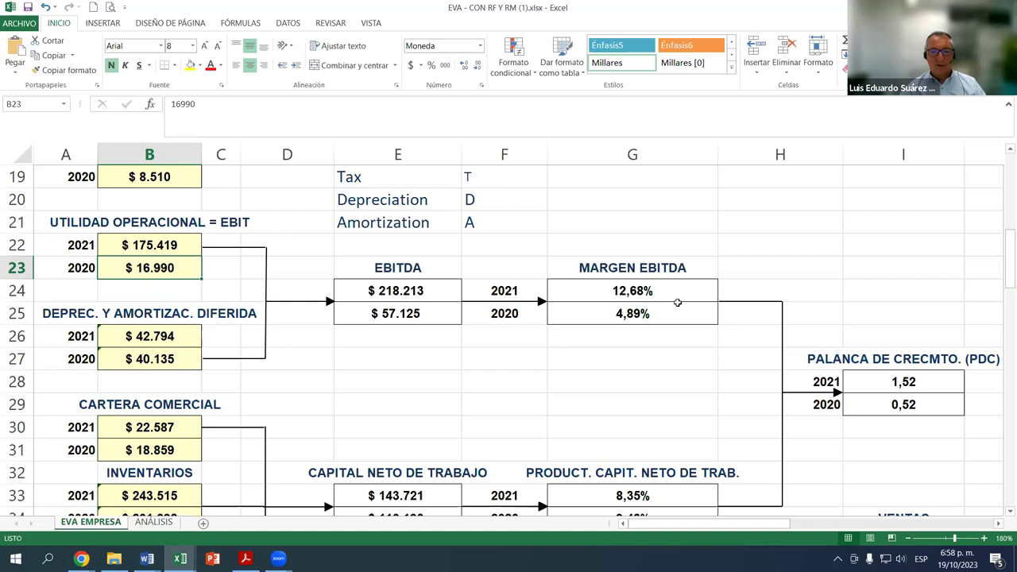
Trace the 2021 MARGEN EBITDA in G24 back to the operating profit in B22 and the EBITDA formula in E24
left_click(625, 290)
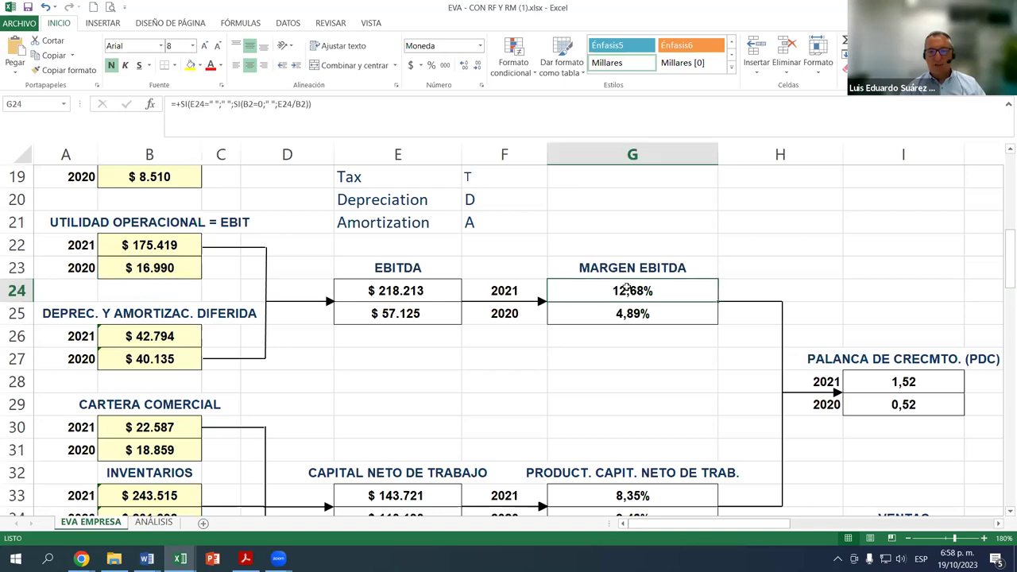
left_click(178, 246)
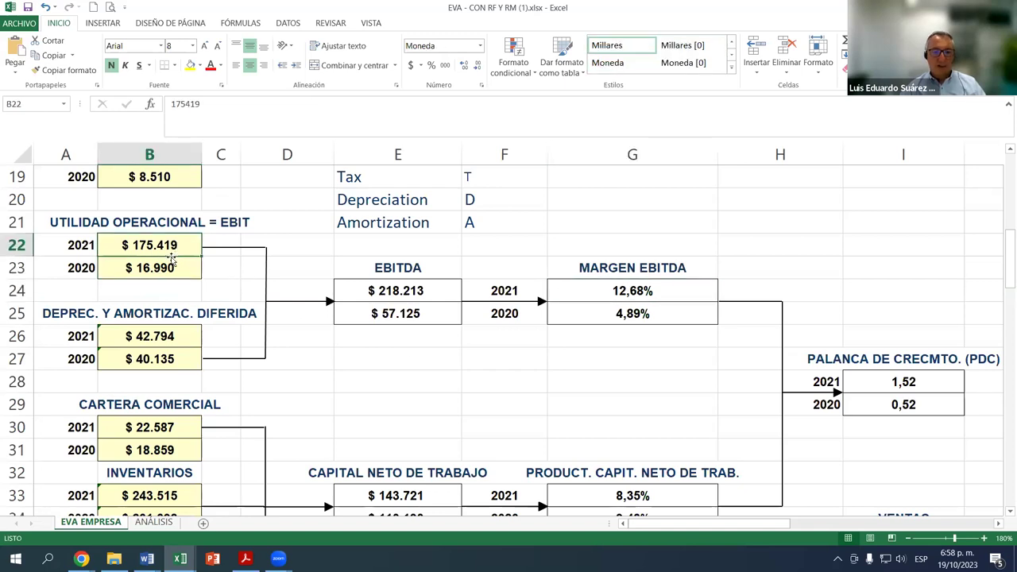
left_click(406, 292)
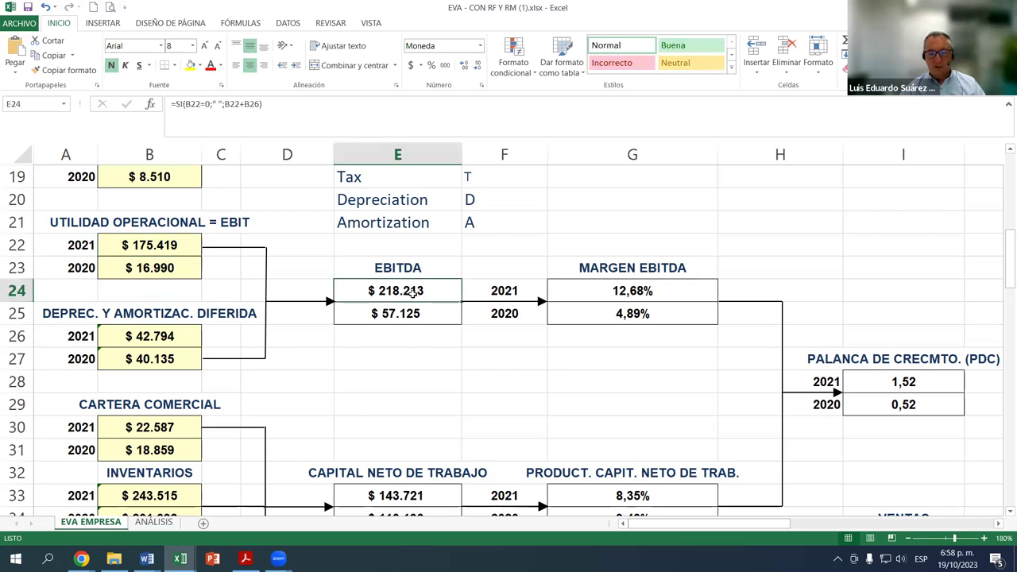
left_click(633, 291)
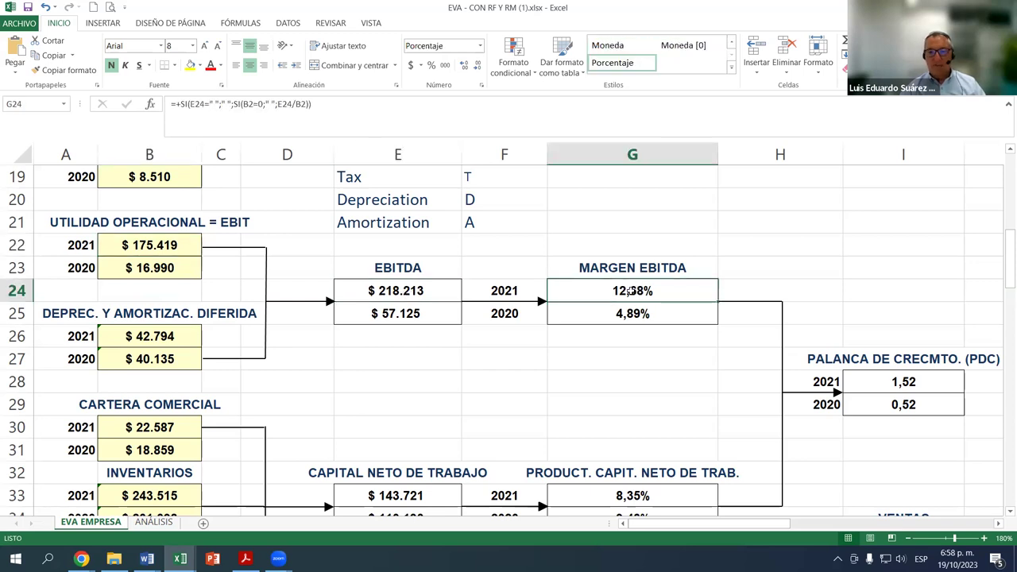
Examine the 2021 PRODUCT. CAPIT. NETO DE TRAB. formula in G33 and relate it to the CAPITAL NETO DE TRABAJO heading
scroll(630, 291, "down", 1)
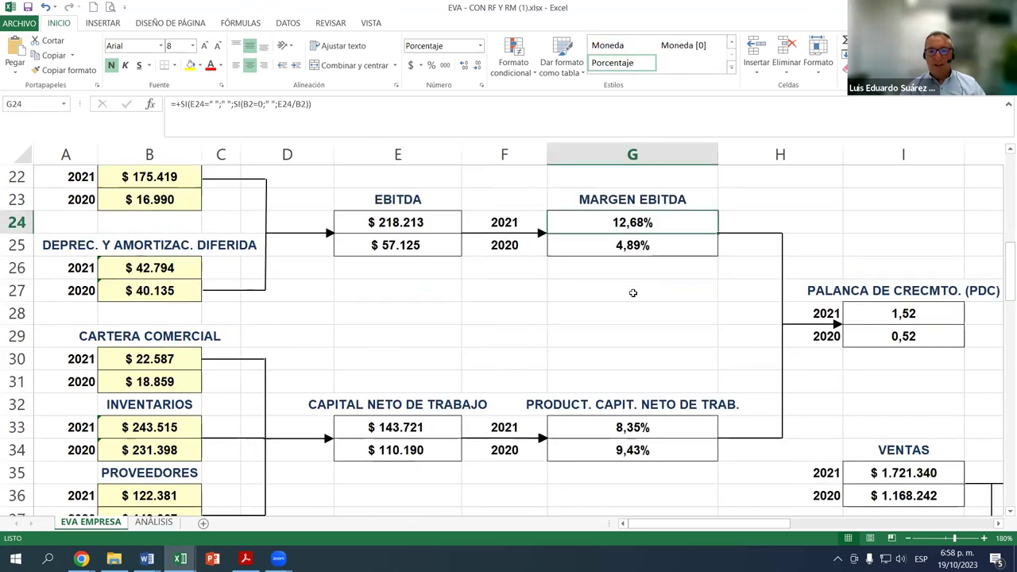
left_click(631, 428)
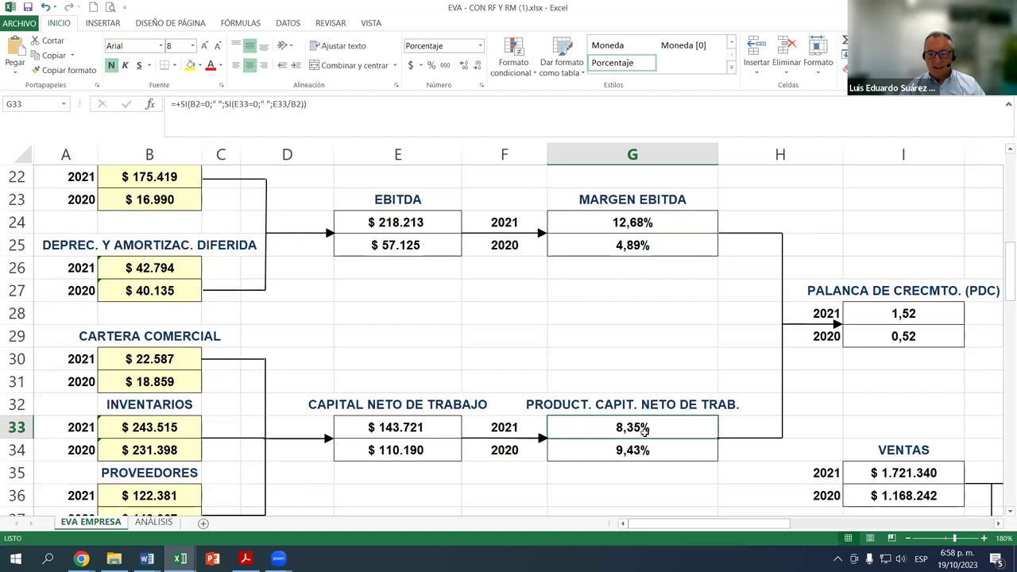
scroll(662, 430, "down", 1)
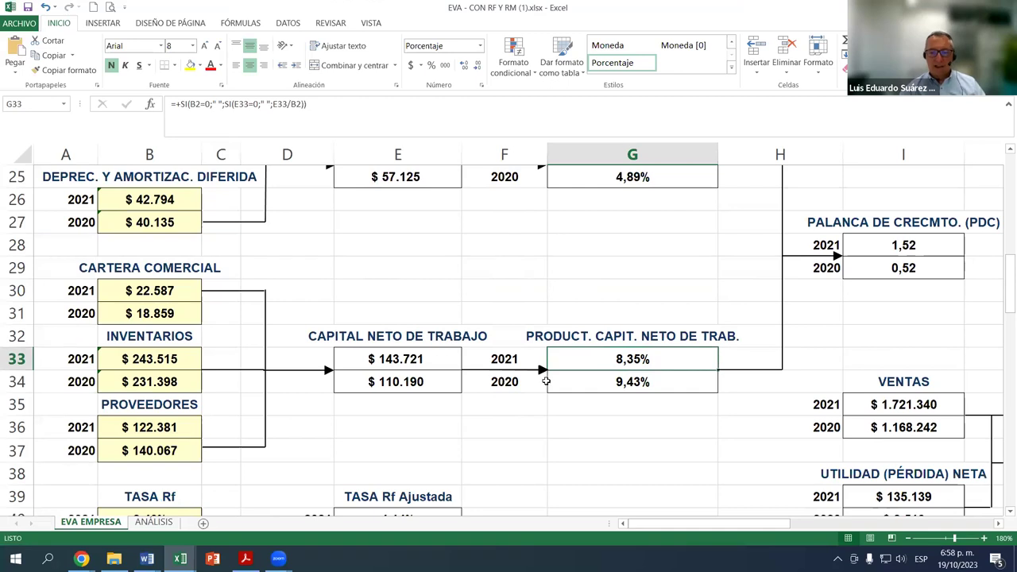
left_click(491, 361)
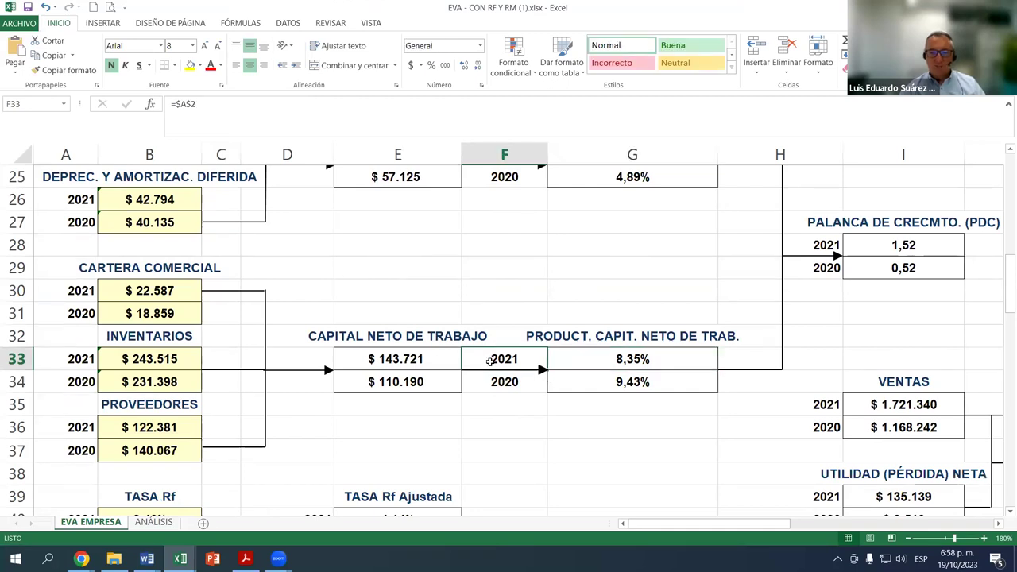
scroll(636, 349, "up", 1)
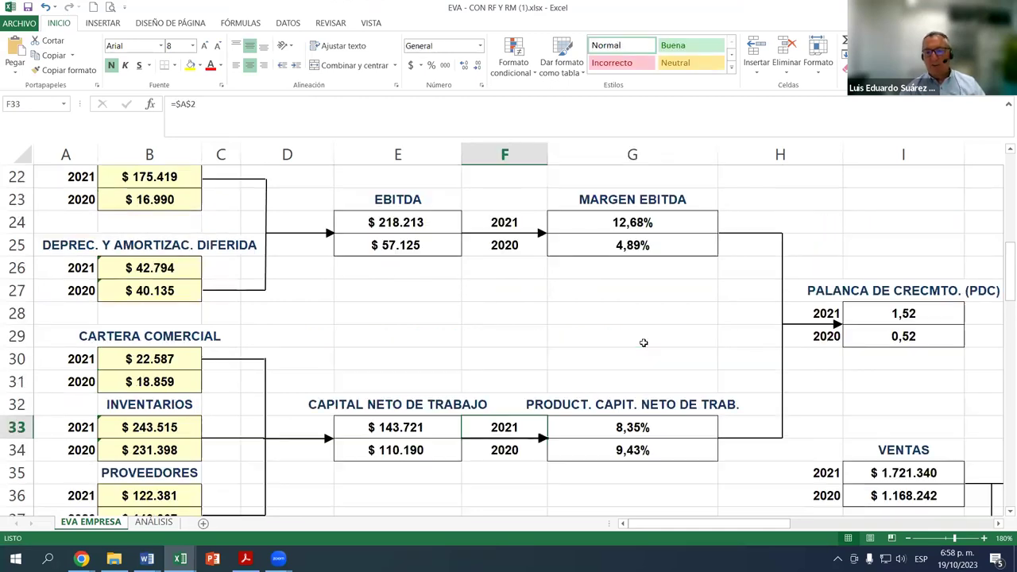
left_click(617, 427)
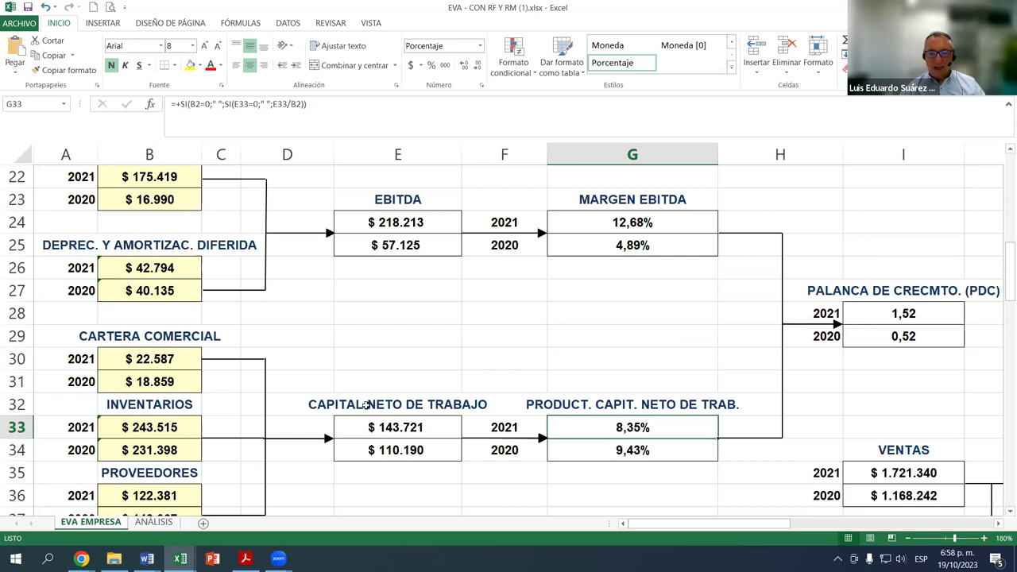
left_click(377, 407)
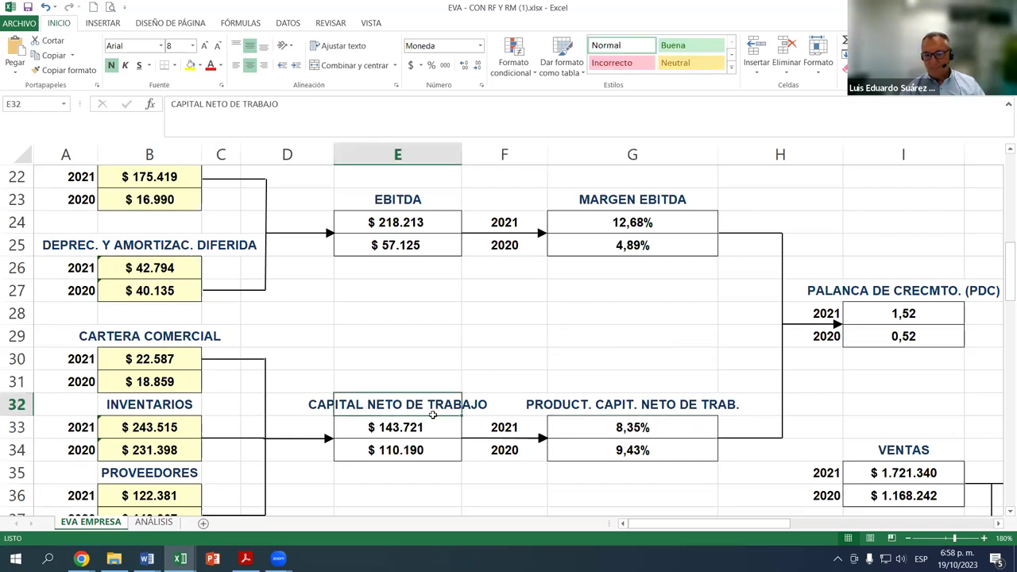
Contrast the MARGEN EBITDA and PRODUCT. CAPIT. NETO DE TRAB. headings and 2021 cells, inspecting the working capital formula in E33
left_click(627, 221)
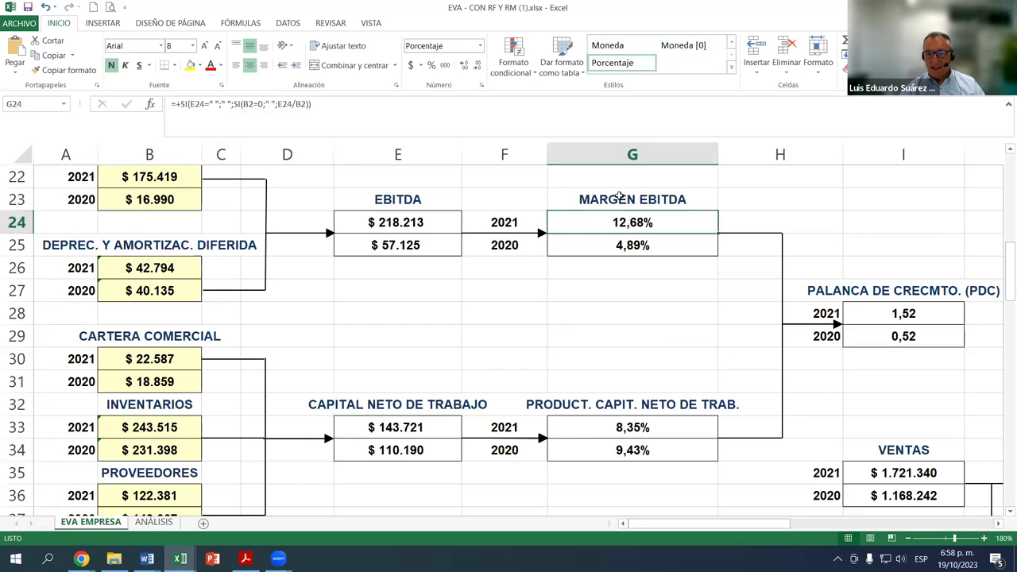
left_click(630, 198)
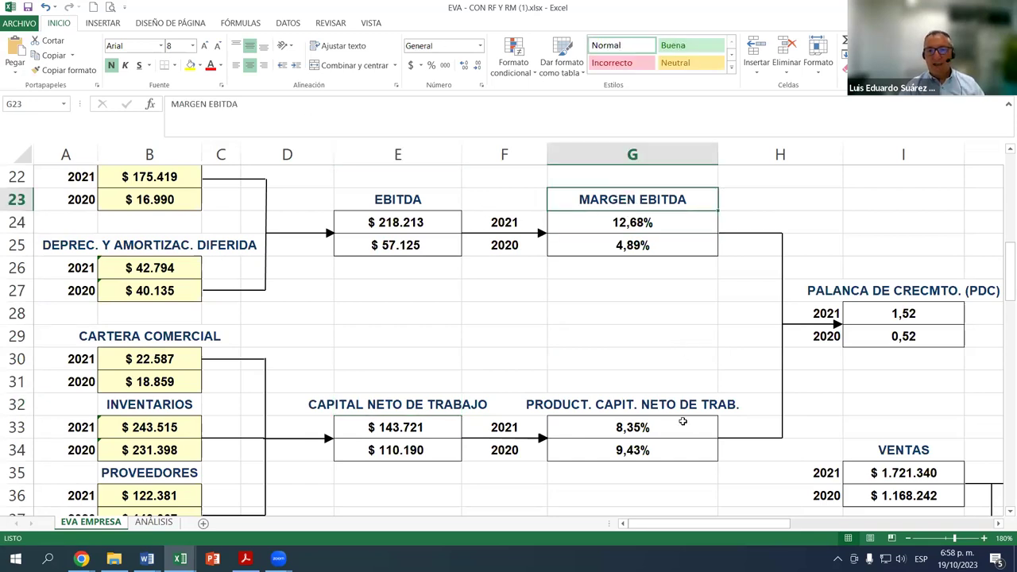
left_click(638, 427)
left_click(619, 405)
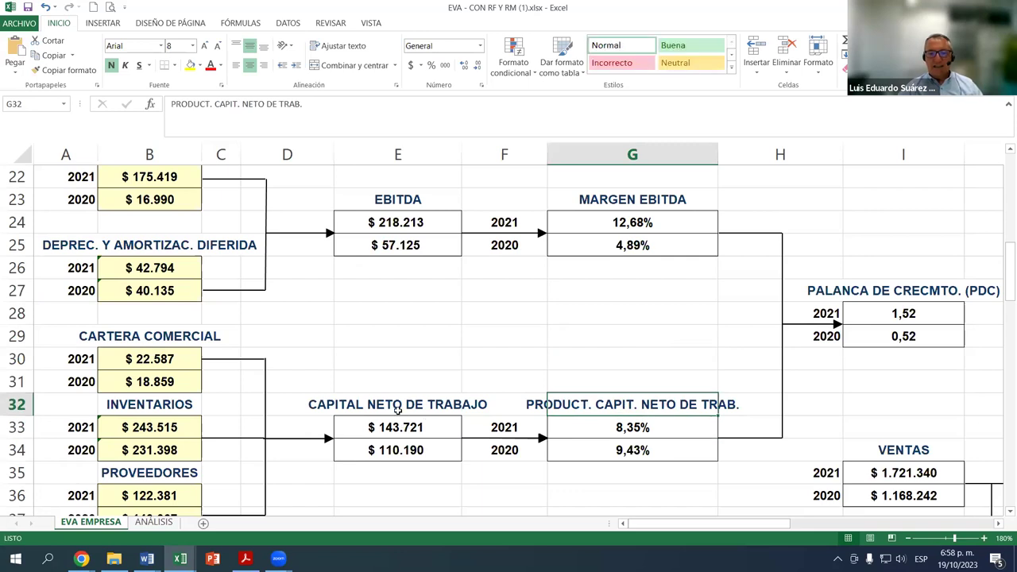
left_click(397, 405)
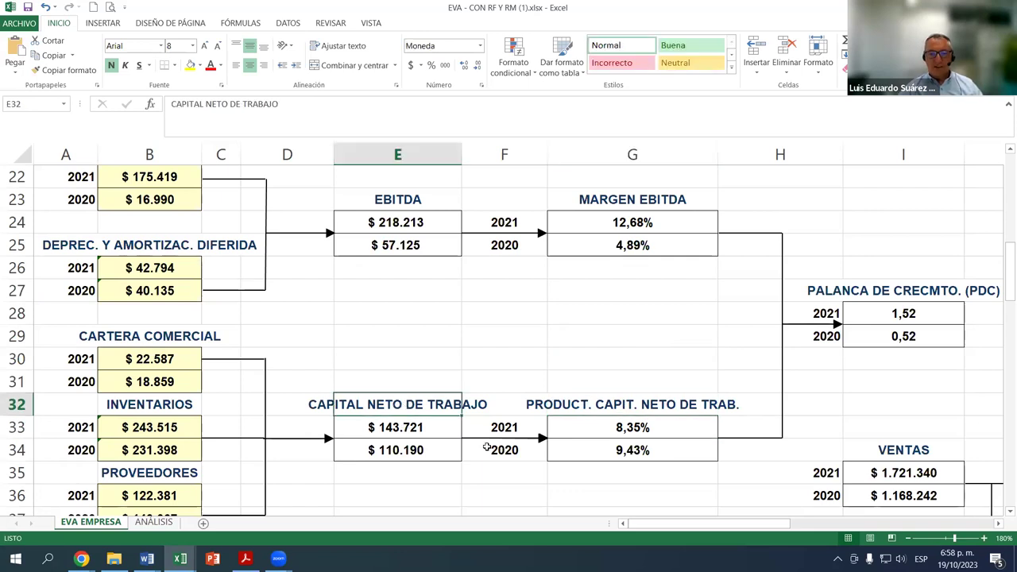
left_click(399, 429)
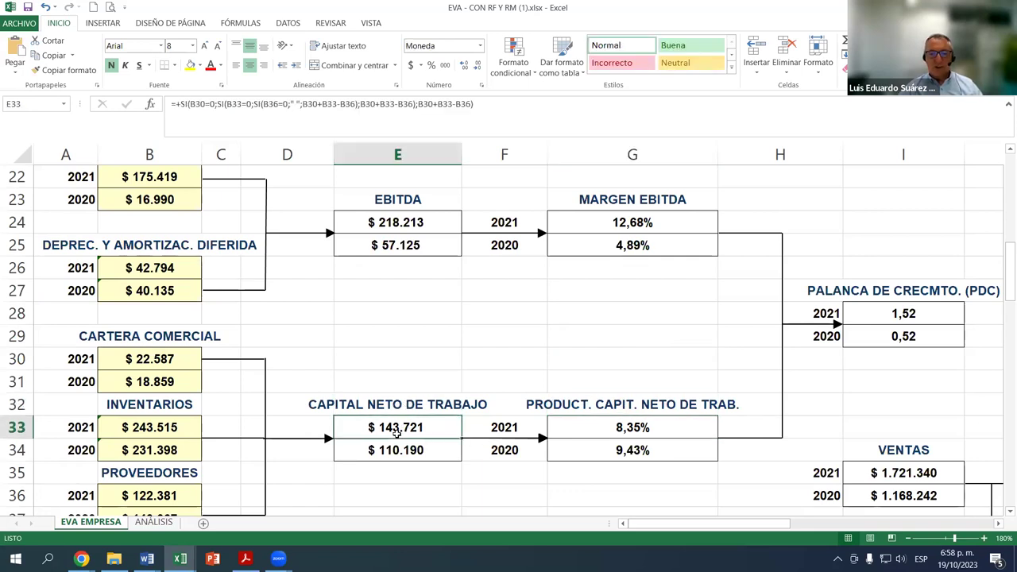
left_click(628, 430)
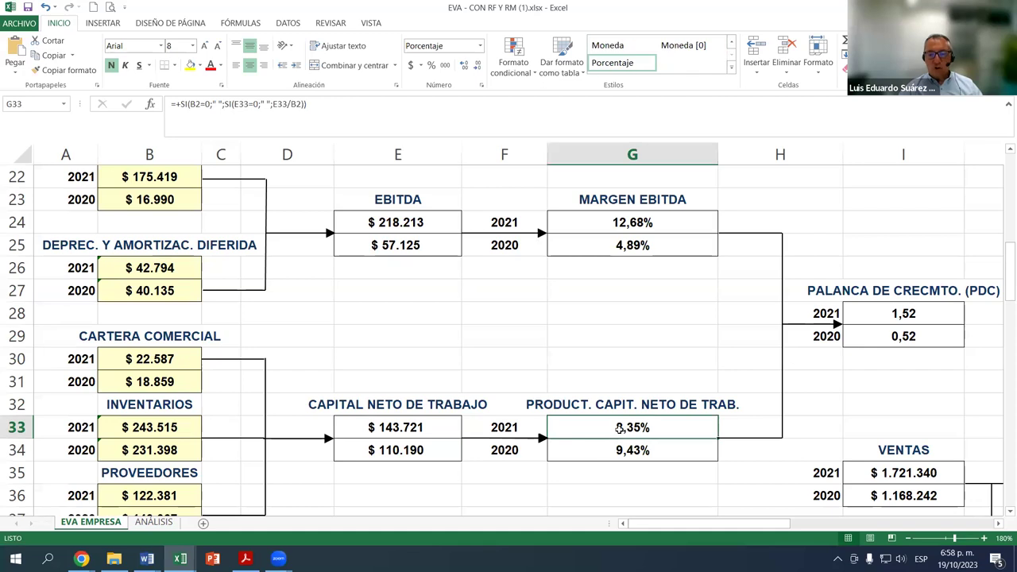
left_click(507, 423)
Compare working capital productivity for both years in G33:G34 against MARGEN EBITDA in G24:G25
left_click(639, 452)
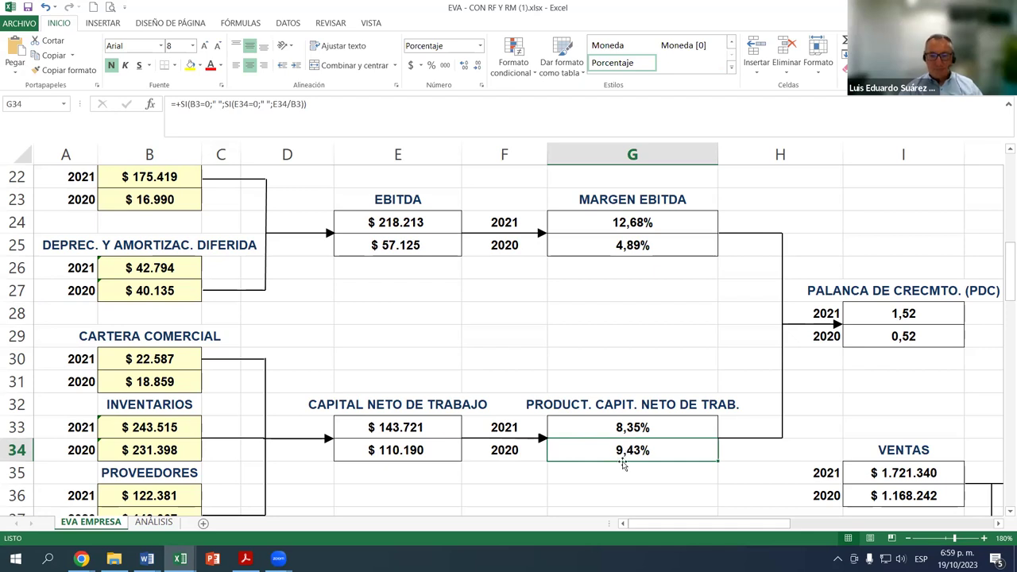
left_click_drag(627, 429, 630, 447)
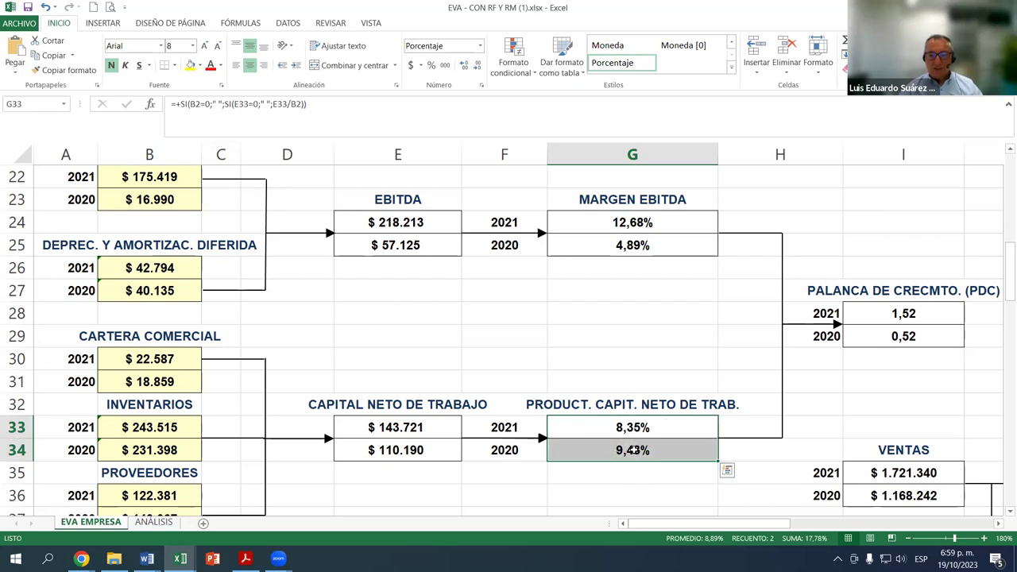
mouse_move(633, 223)
left_mouse_down()
mouse_move(633, 243)
mouse_move(642, 222)
mouse_move(636, 239)
left_mouse_up()
left_click(631, 224)
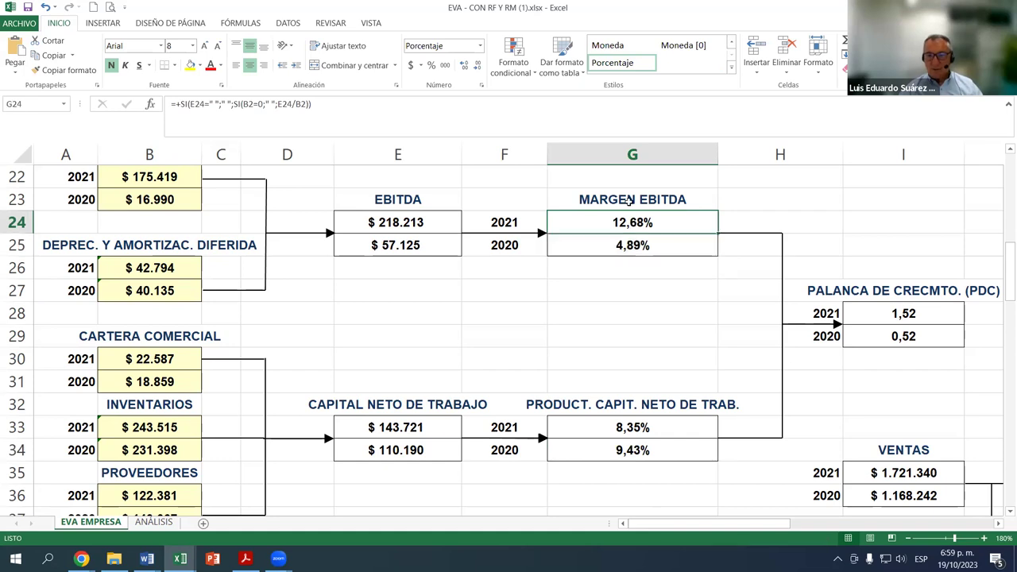
left_click(628, 200)
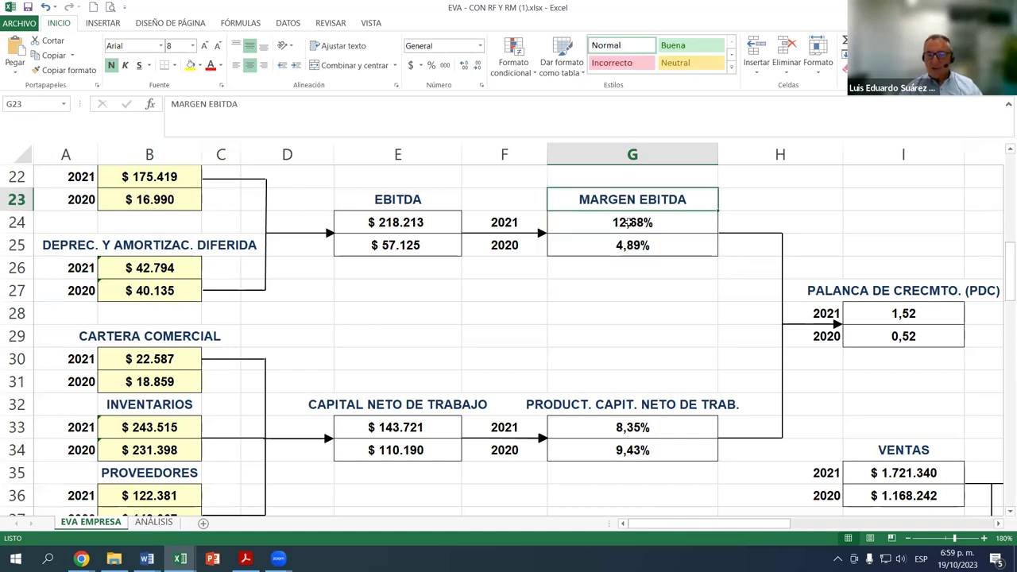
left_click_drag(647, 423, 646, 450)
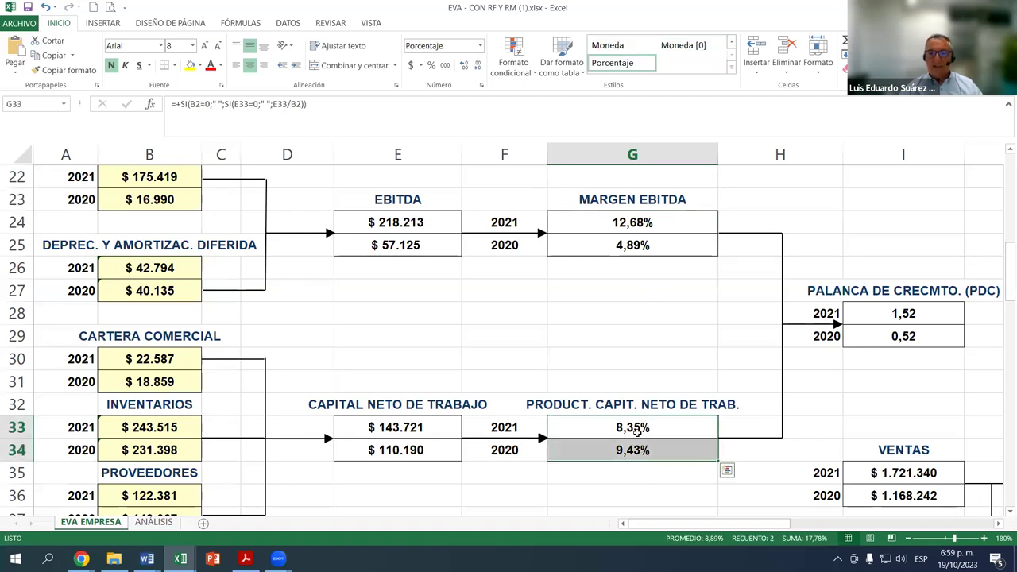
Compare the 2021 and 2020 working capital productivity by inspecting the formulas in G33 and G34
left_click(634, 427)
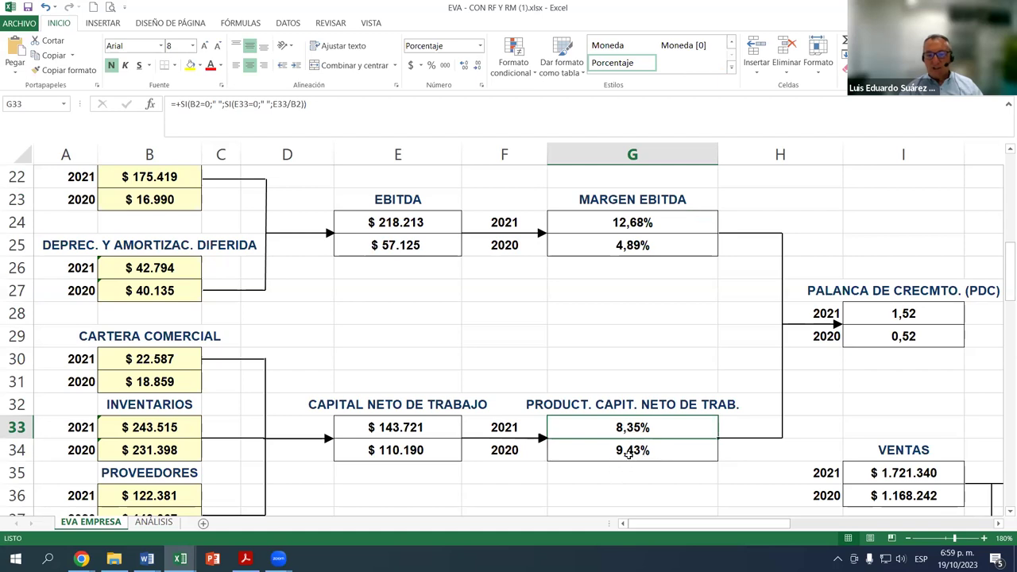
scroll(644, 422, "down", 1)
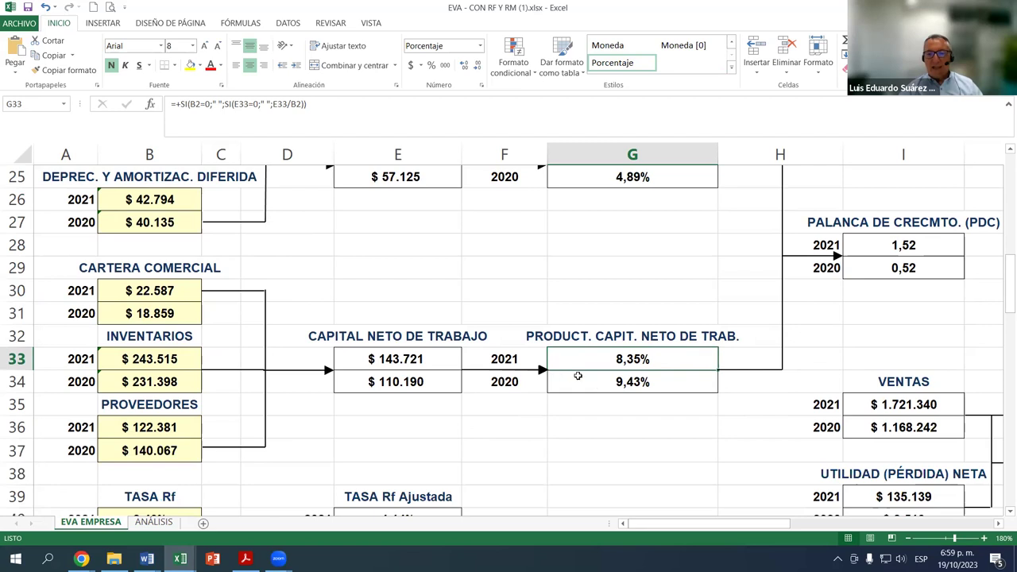
left_click(619, 385)
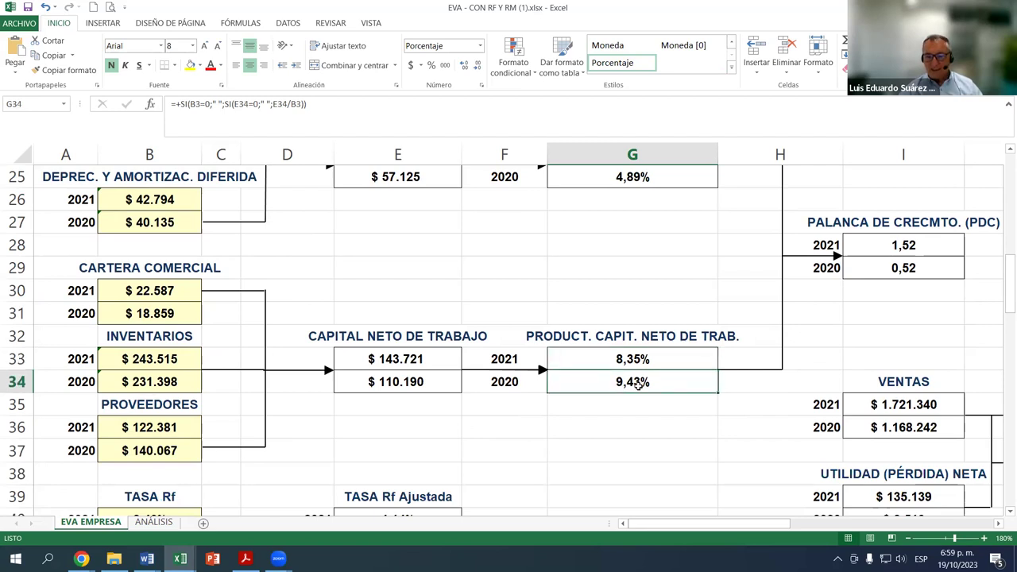
left_click(629, 362)
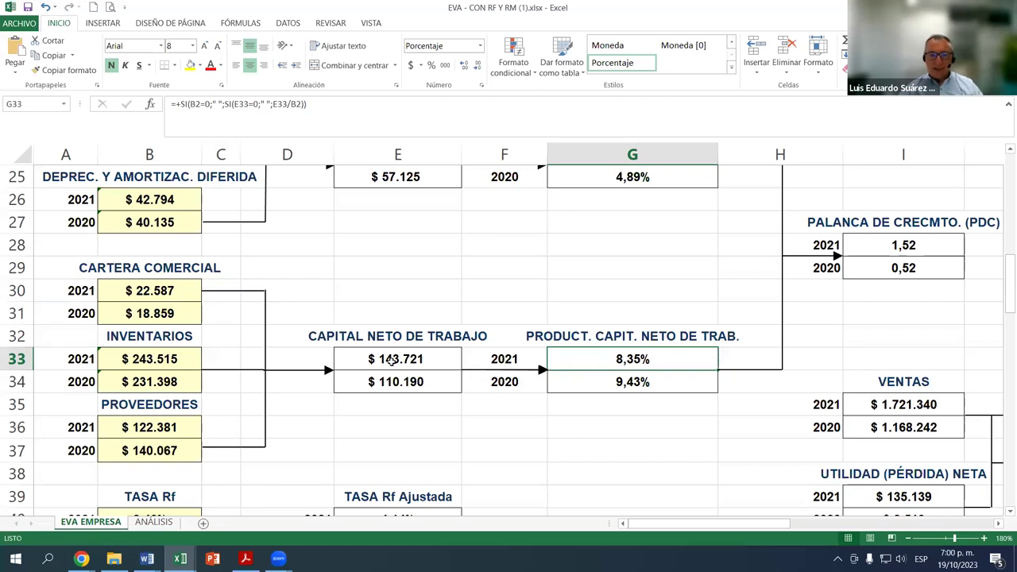
Review the 2021 components of CAPITAL NETO DE TRABAJO: CARTERA COMERCIAL in B30, INVENTARIOS in B33 and PROVEEDORES in B36
left_click(157, 292)
left_click(163, 270)
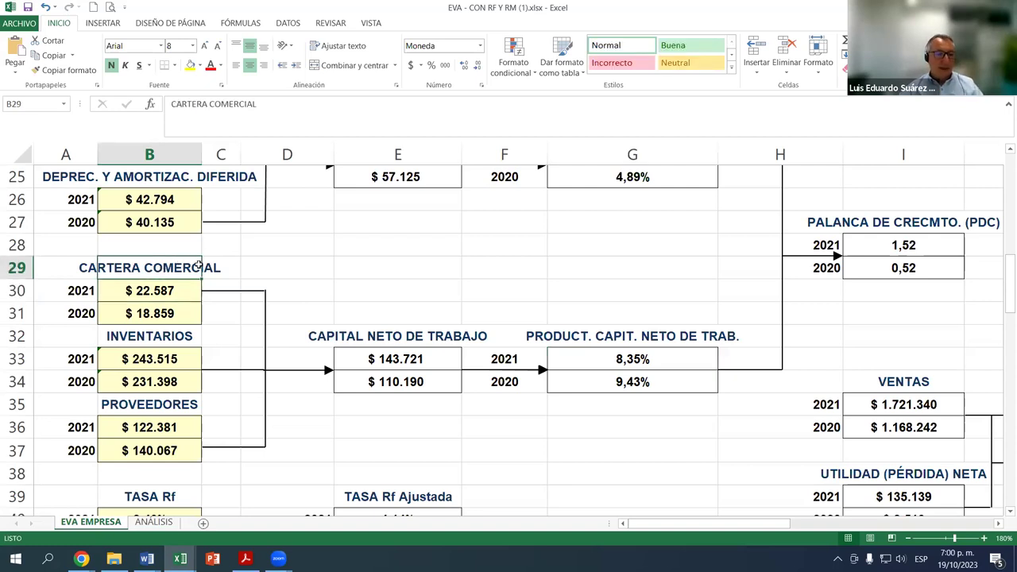
left_click(136, 362)
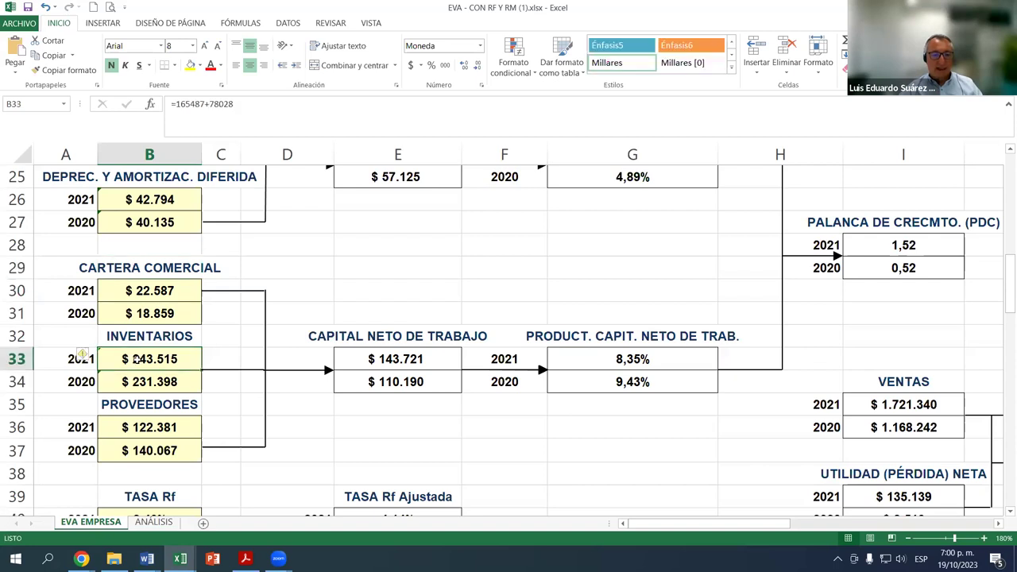
left_click(154, 429)
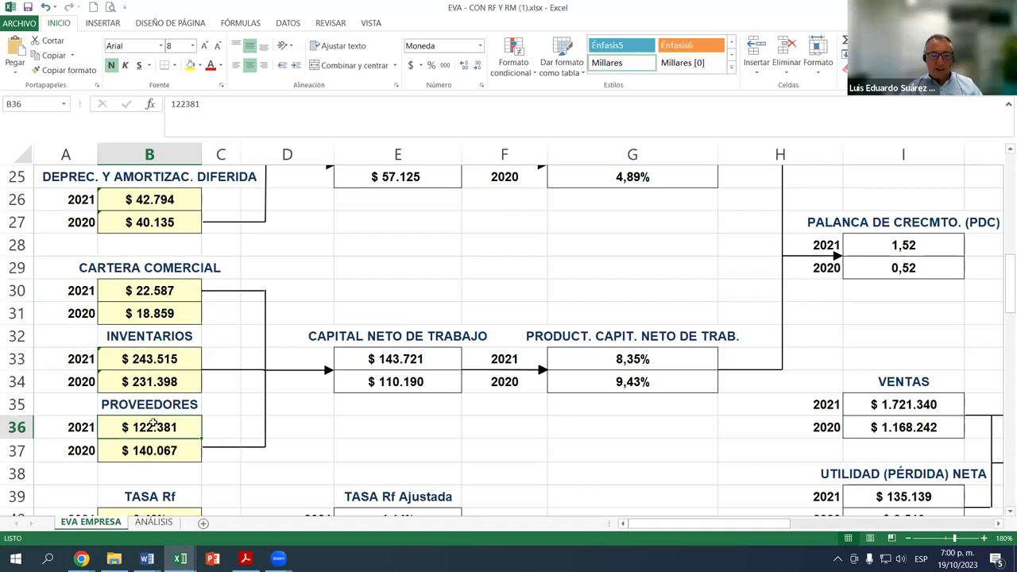
left_click(155, 296)
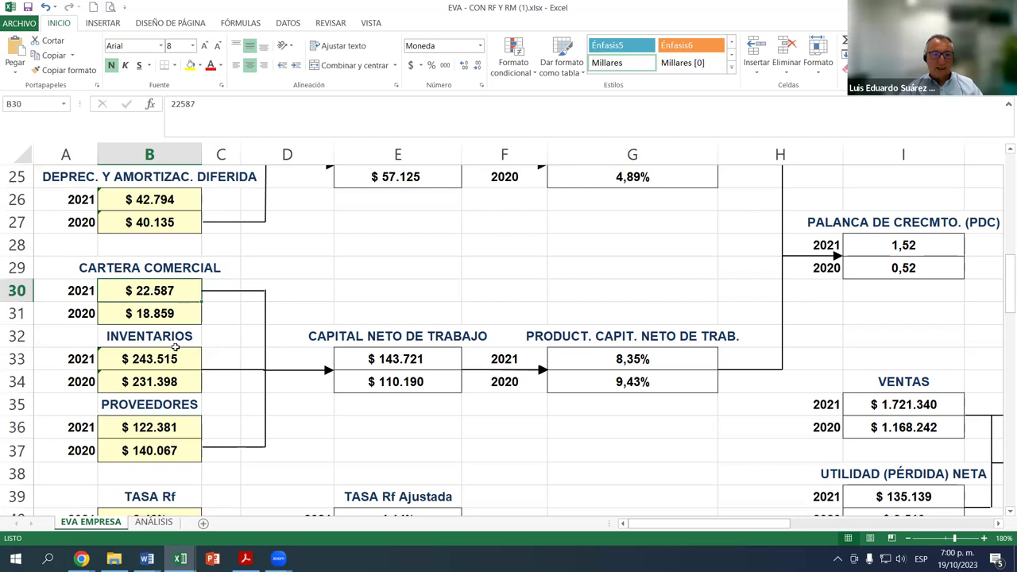
Trace the 2021 CAPITAL NETO DE TRABAJO formula in E33 back to INVENTARIOS in B33 and PROVEEDORES in B36
left_click(169, 359)
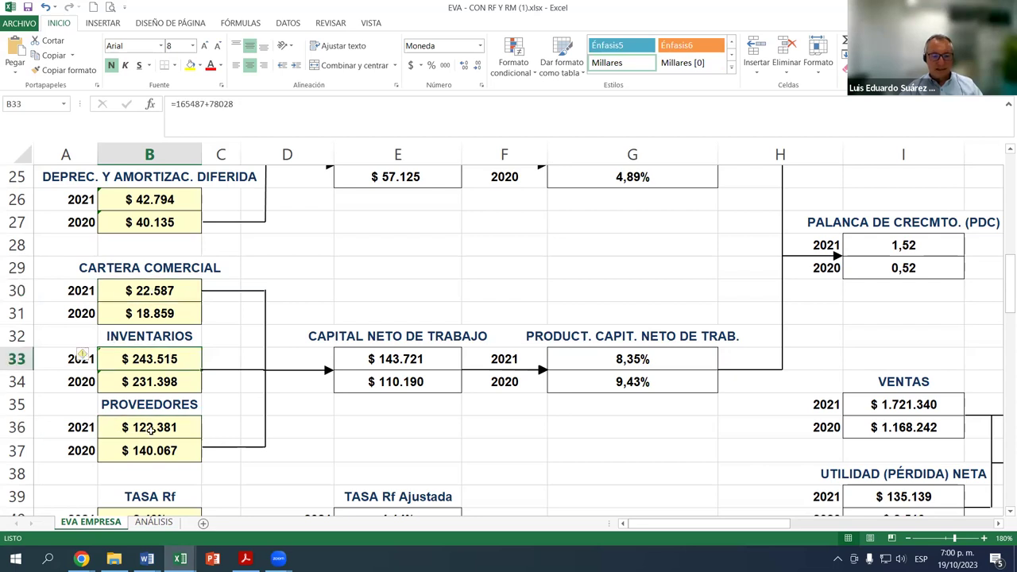
left_click(151, 430)
left_click(385, 359)
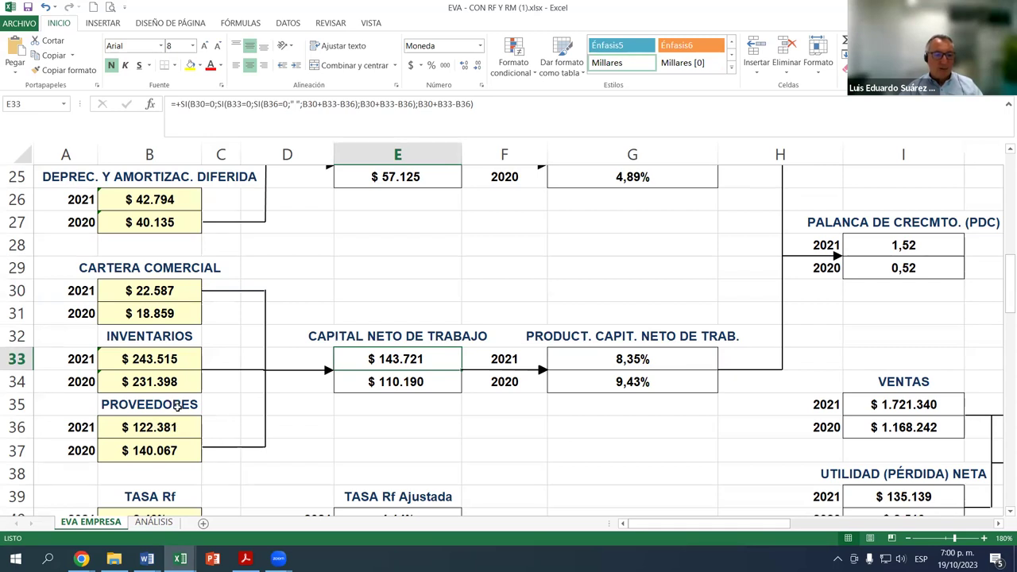
Multiply the first term of the 2020 INVENTARIOS formula in B34 by zero, making it =173517*0+57881
left_click(152, 383)
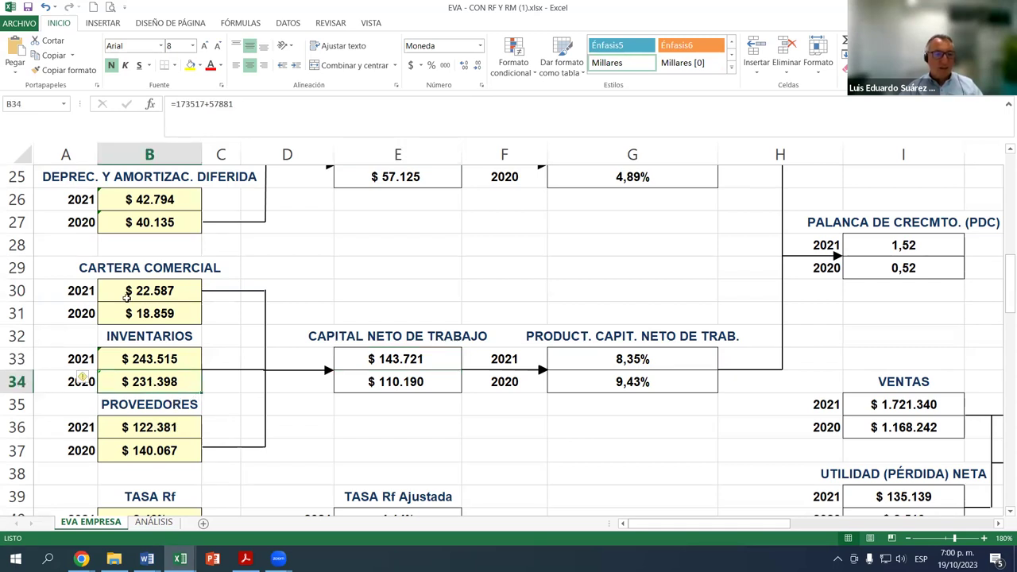
left_click(178, 105)
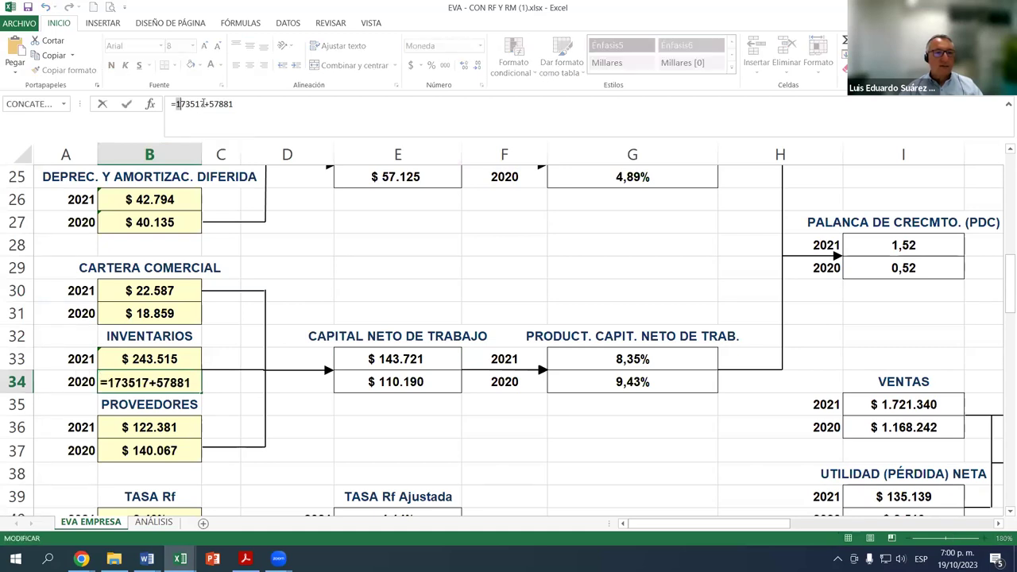
type("*0")
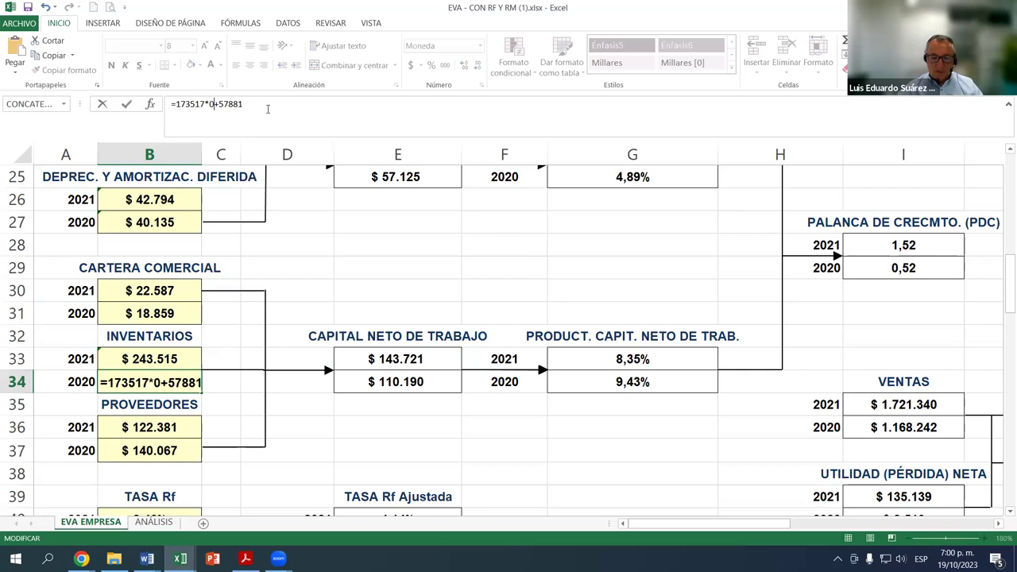
key("Return")
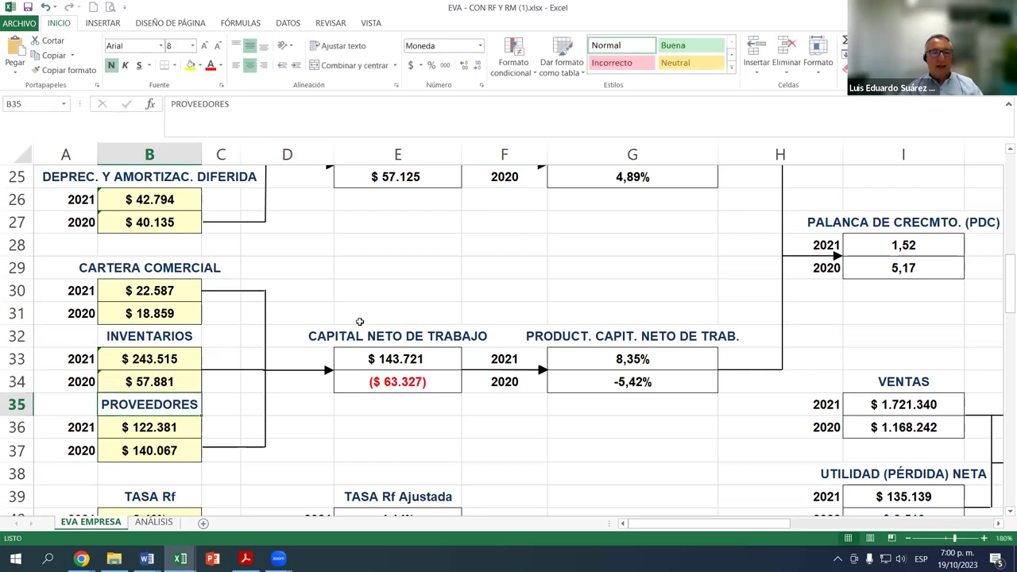
Review the 2020 CAPITAL NETO DE TRABAJO in E34 and PRODUCT. CAPIT. NETO DE TRAB. in G34 with their headings
left_click(364, 334)
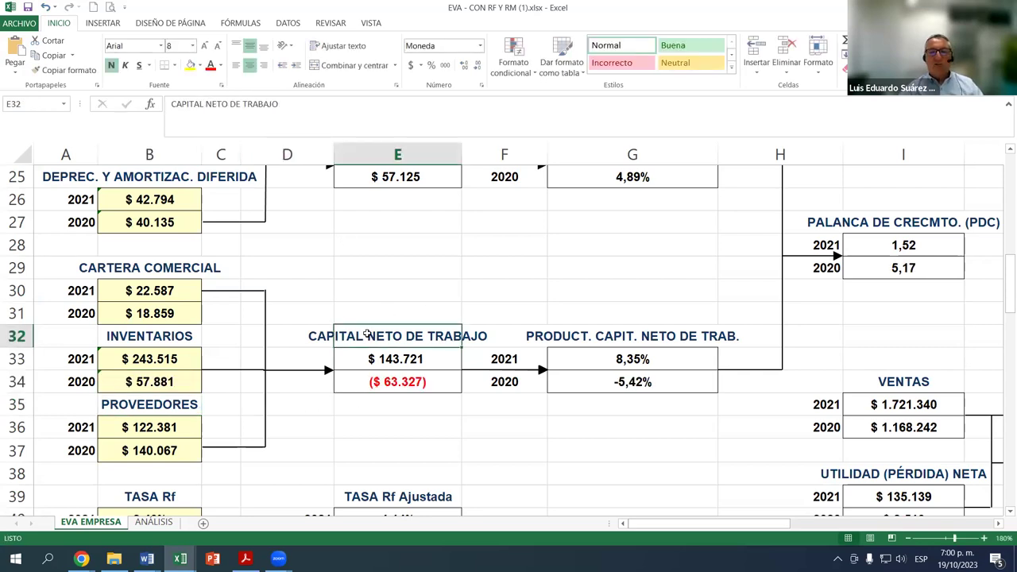
left_click(394, 387)
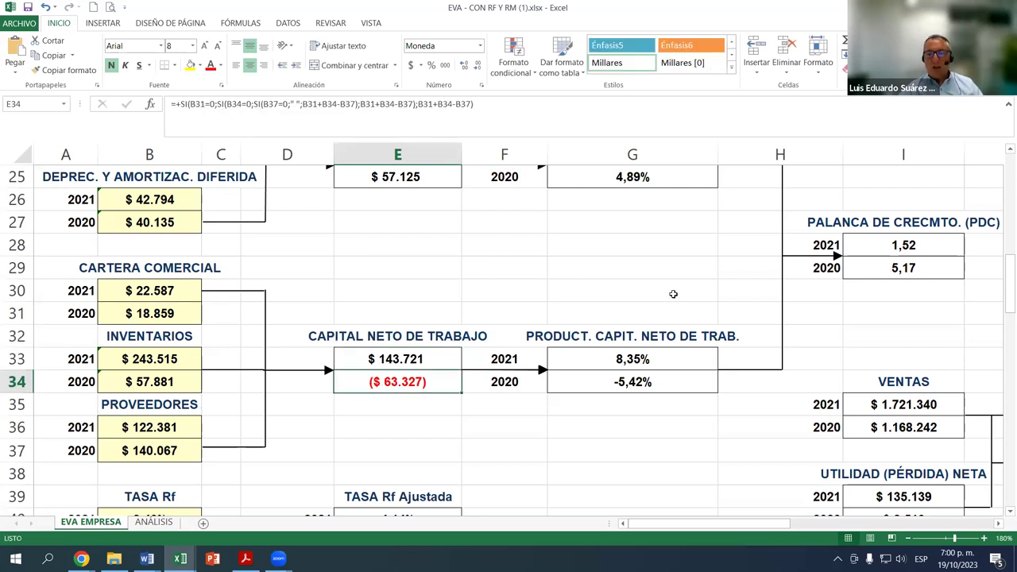
left_click(638, 337)
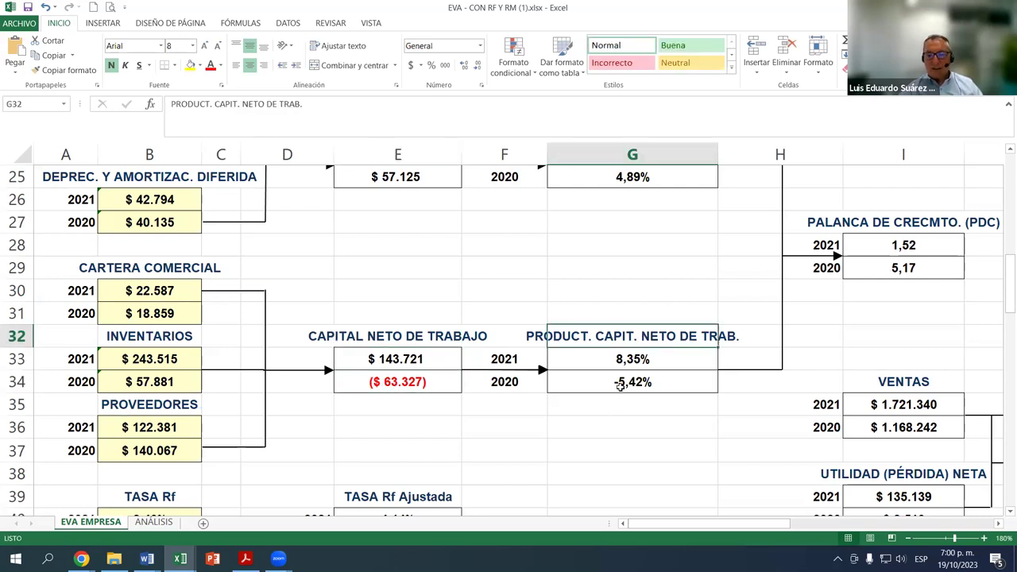
left_click(619, 384)
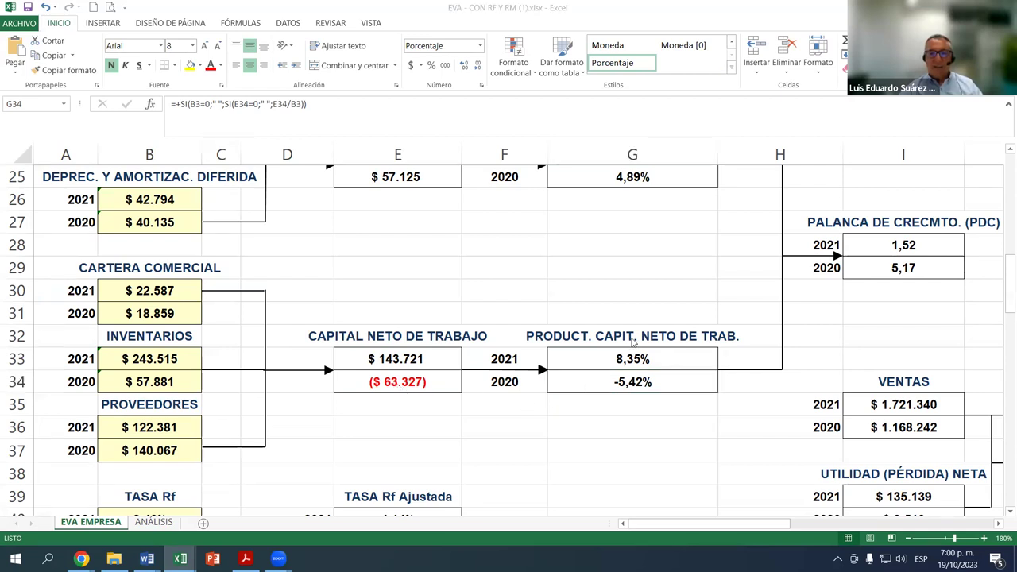
left_click(624, 383)
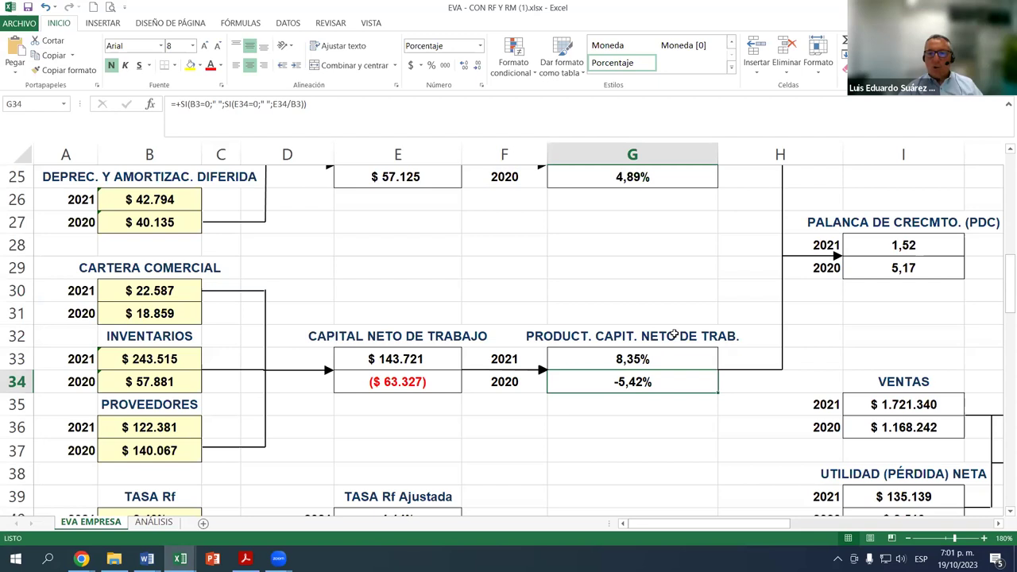
Compare the 2021 working capital productivity in G33 with MARGEN EBITDA in G24, and check the 2020 productivity in G34
left_click(643, 356)
scroll(634, 230, "up", 1)
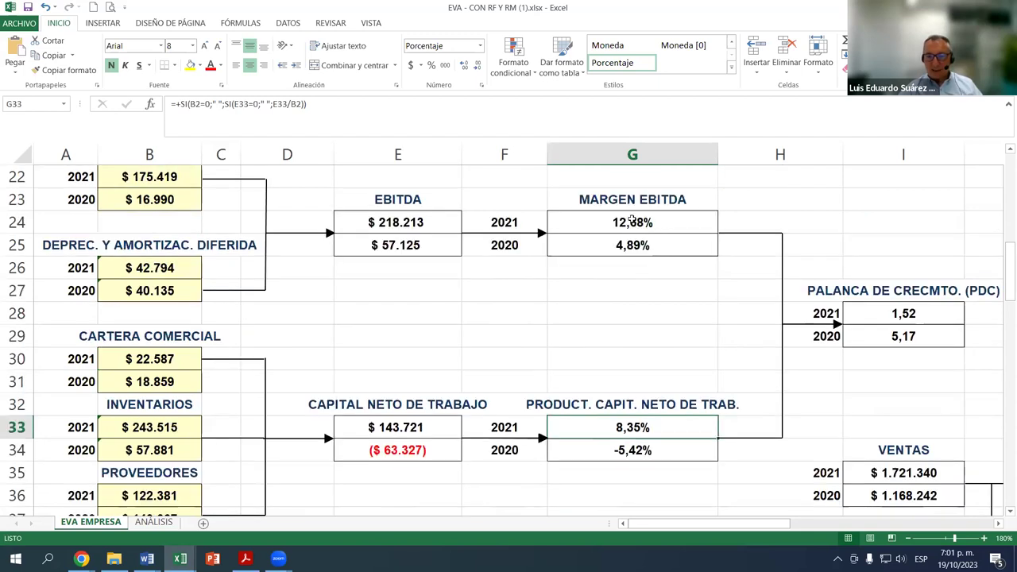
left_click(634, 227)
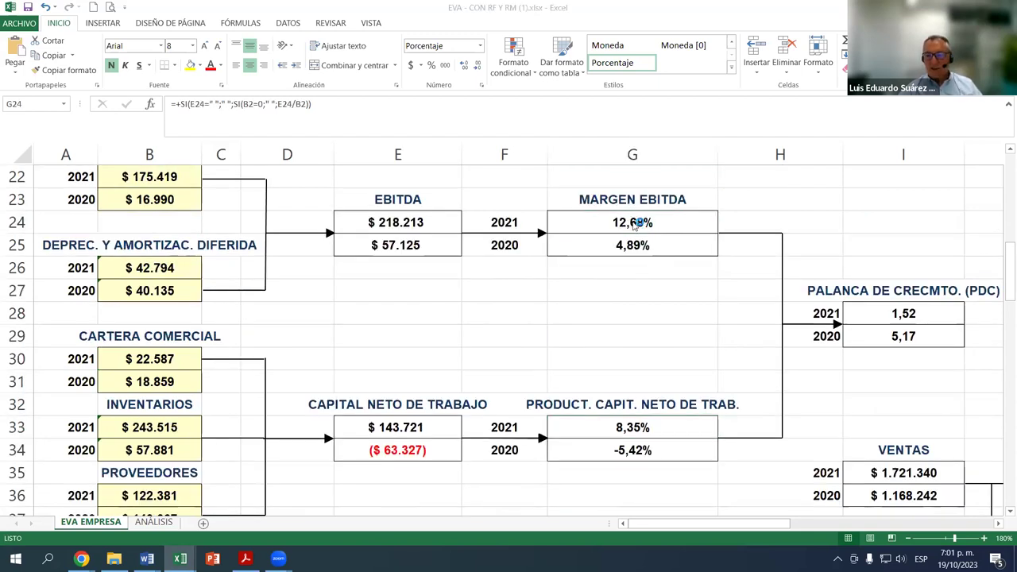
scroll(624, 417, "down", 1)
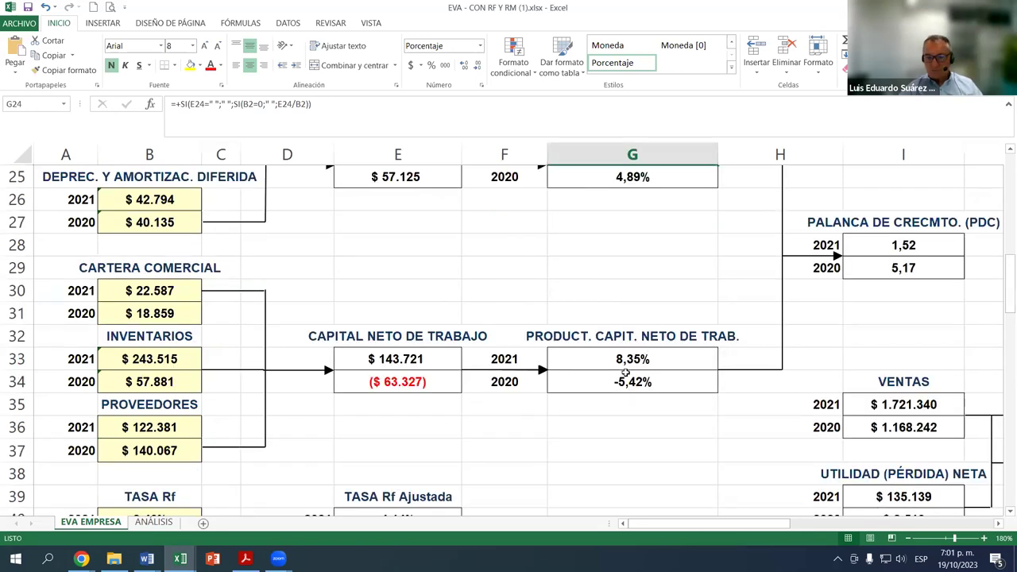
left_click(643, 384)
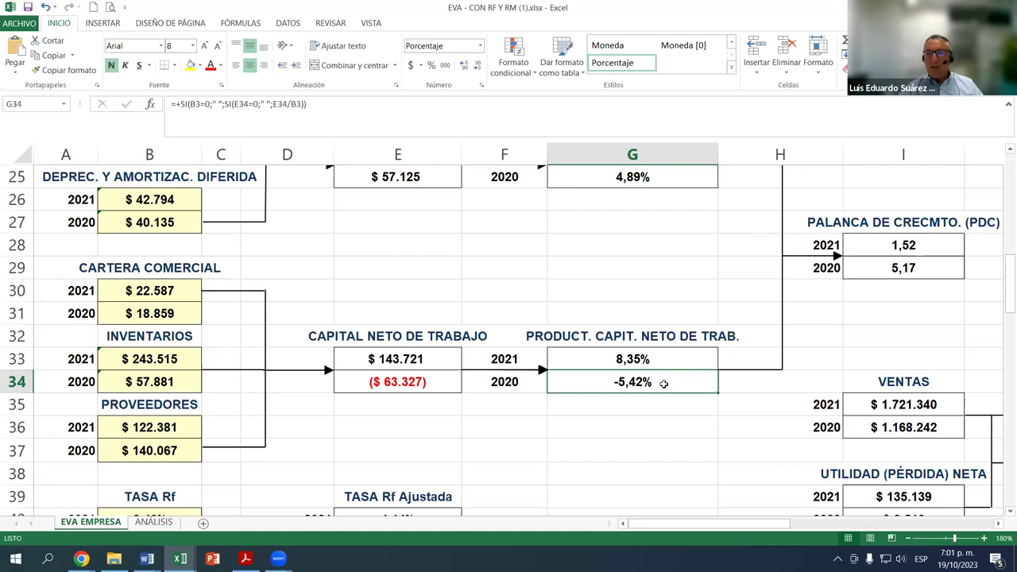
Contrast the 2020 PRODUCT. CAPIT. NETO DE TRAB. in G34 with the 2021 MARGEN EBITDA in G24
left_click(646, 329)
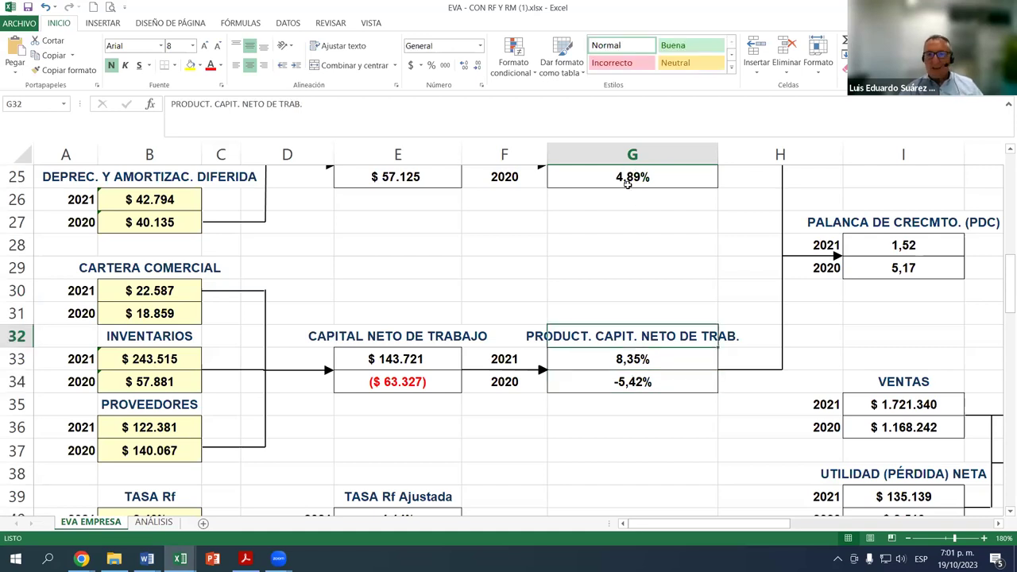
scroll(646, 189, "up", 1)
left_click(647, 218)
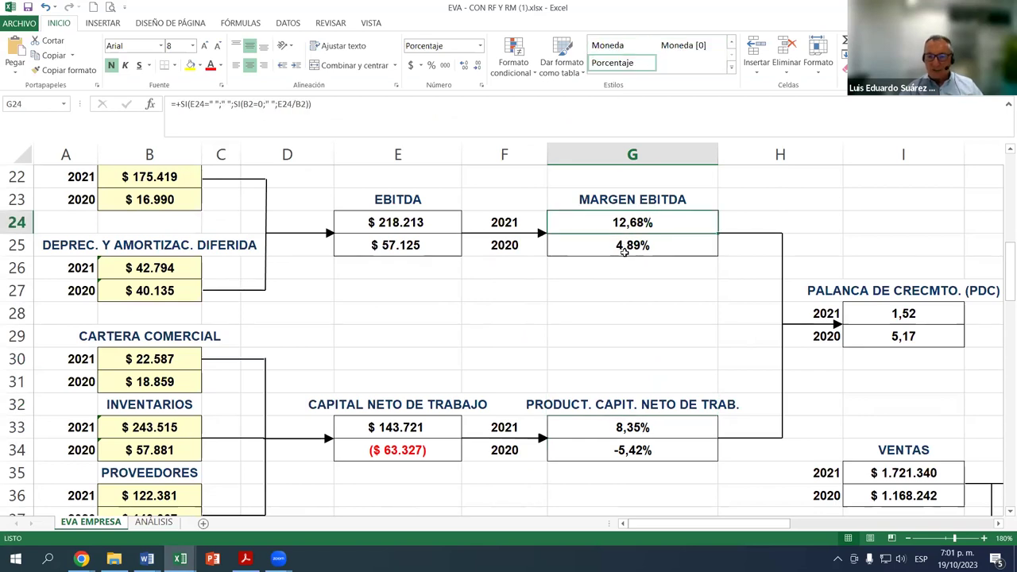
scroll(636, 358, "down", 1)
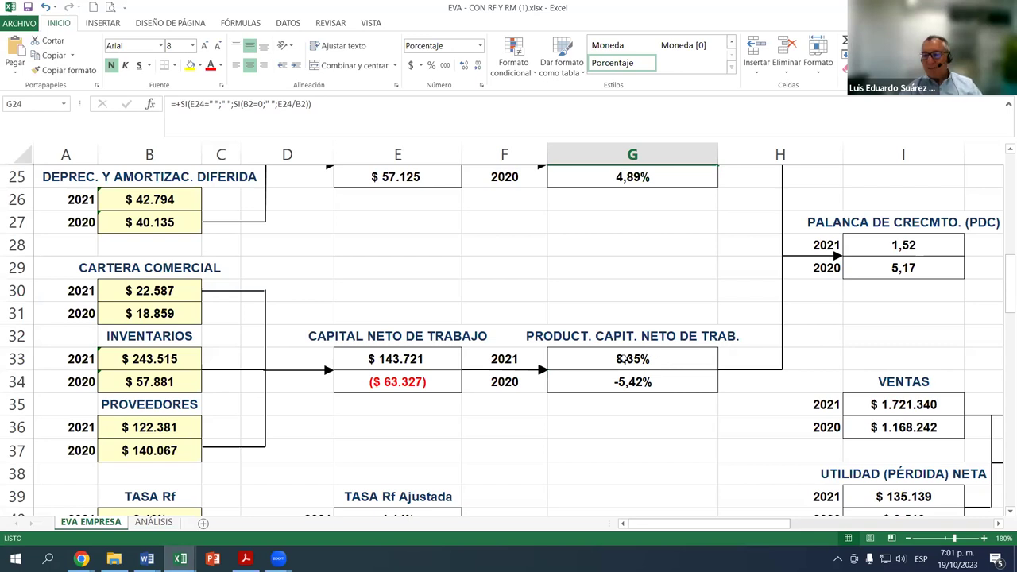
left_click(628, 385)
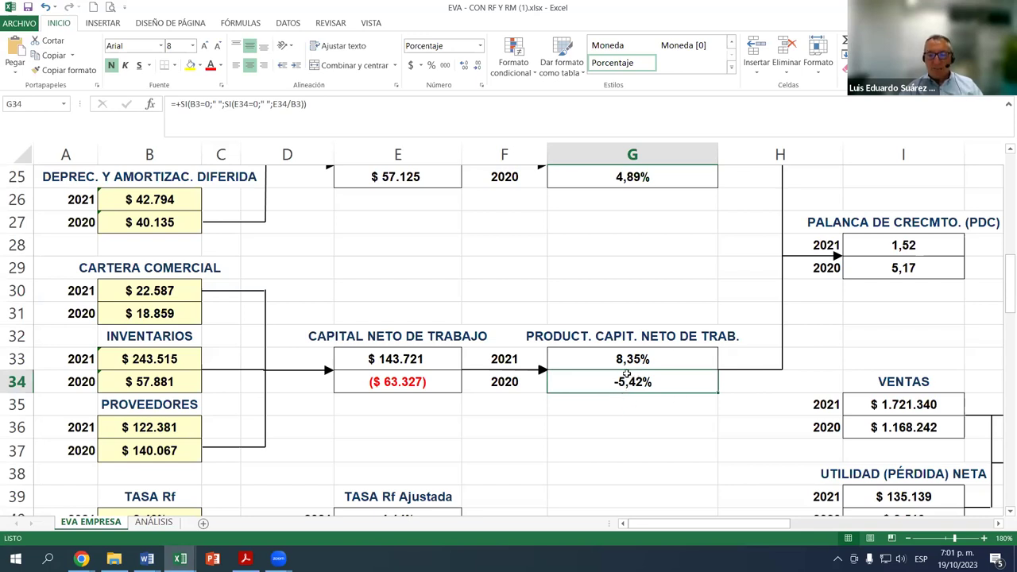
Compare the 2020 working capital productivity in G34 with the 2021 figure in G33 and the 2020 CAPITAL NETO DE TRABAJO in E34
left_click(507, 387)
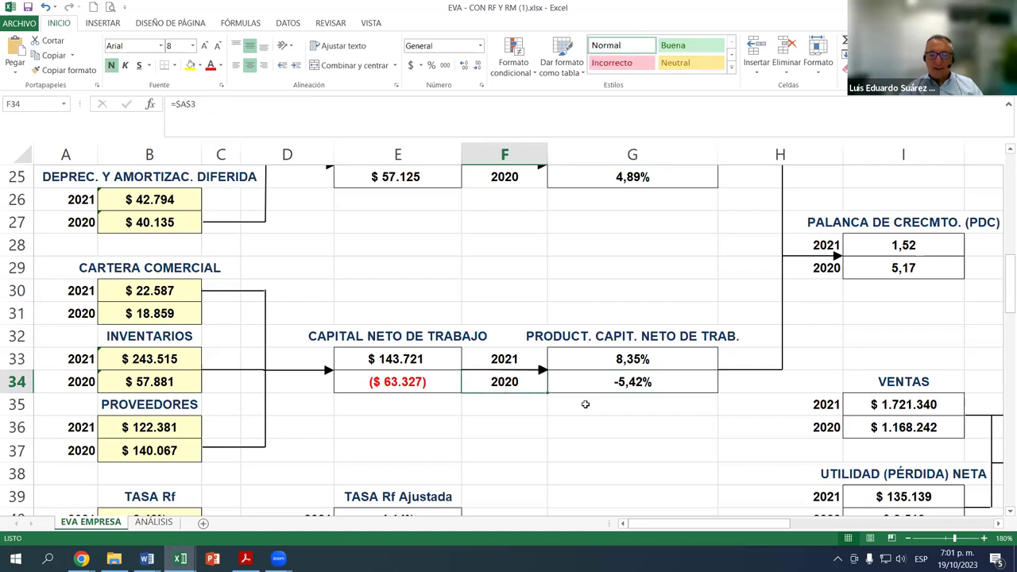
left_click(628, 382)
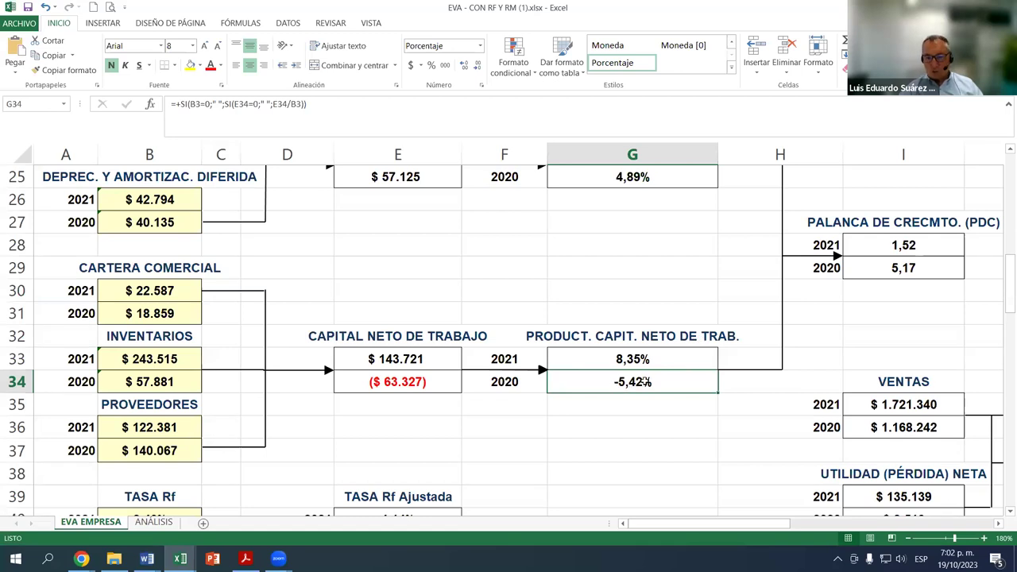
left_click(611, 360)
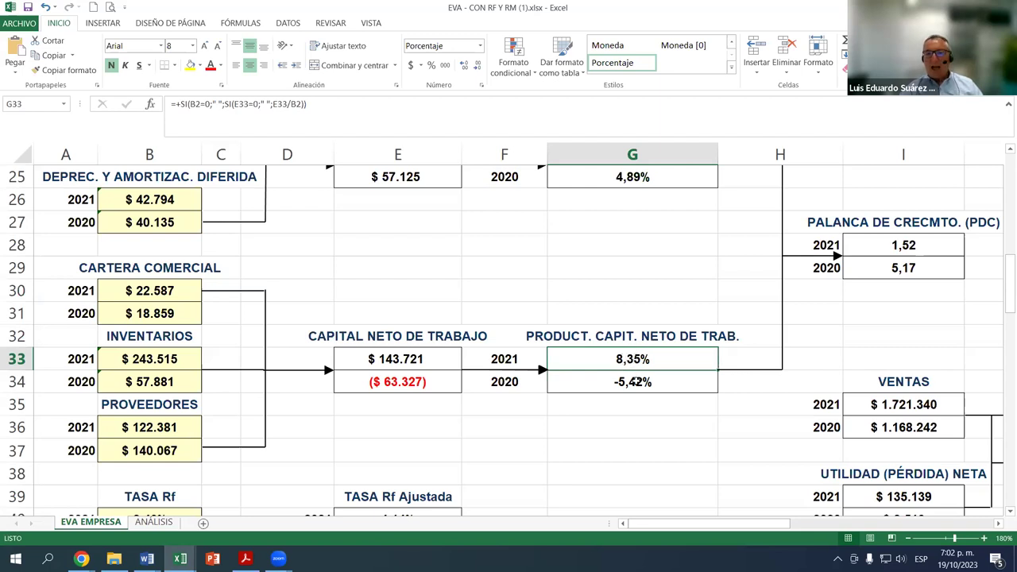
left_click(629, 378)
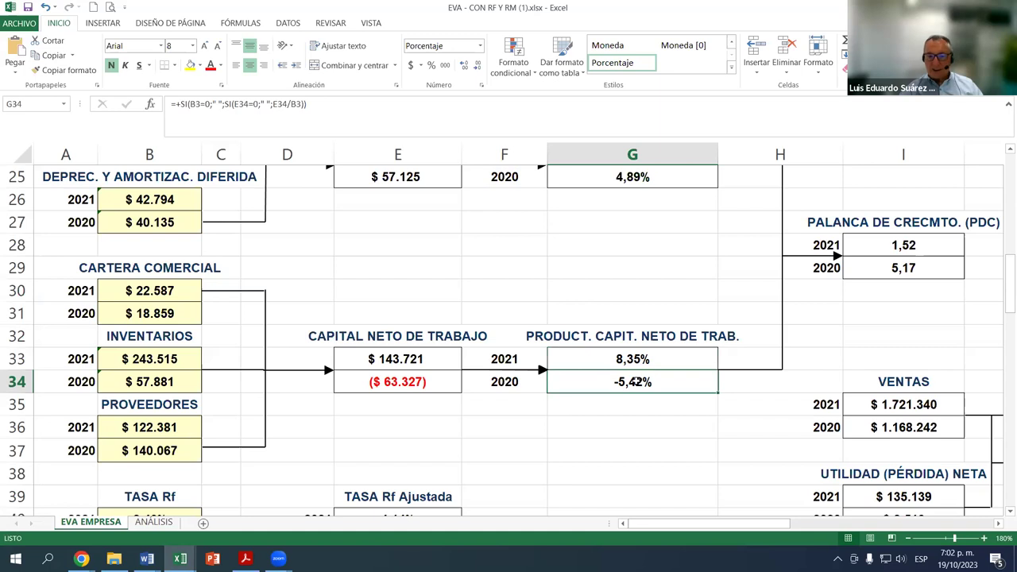
left_click(397, 380)
left_click(641, 383)
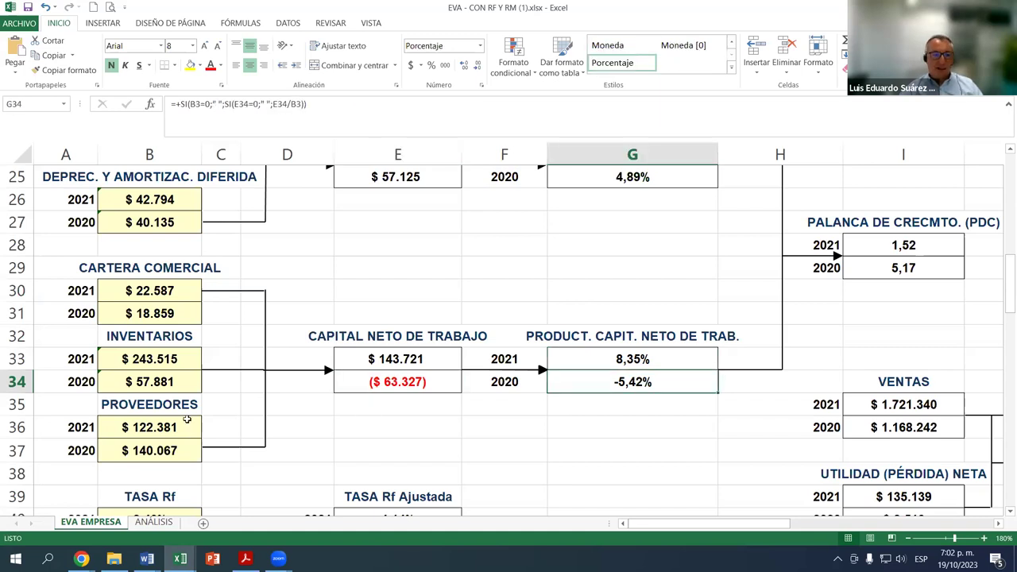
Check the combined 2020 CARTERA COMERCIAL in B31 and INVENTARIOS in B34 against PROVEEDORES in B37
left_click(407, 385)
left_click(151, 292)
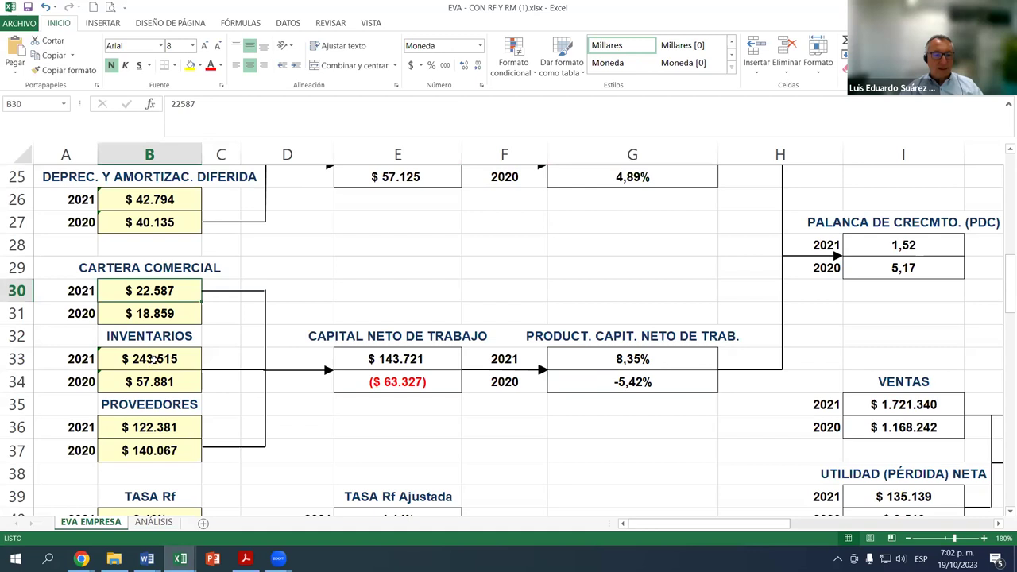
left_click(162, 313)
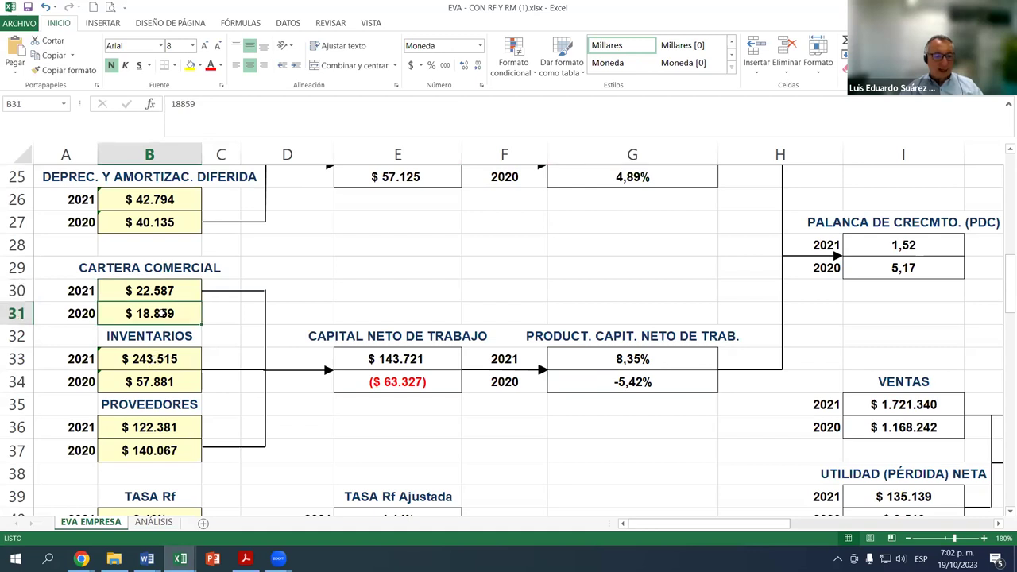
left_click(162, 383, "ctrl")
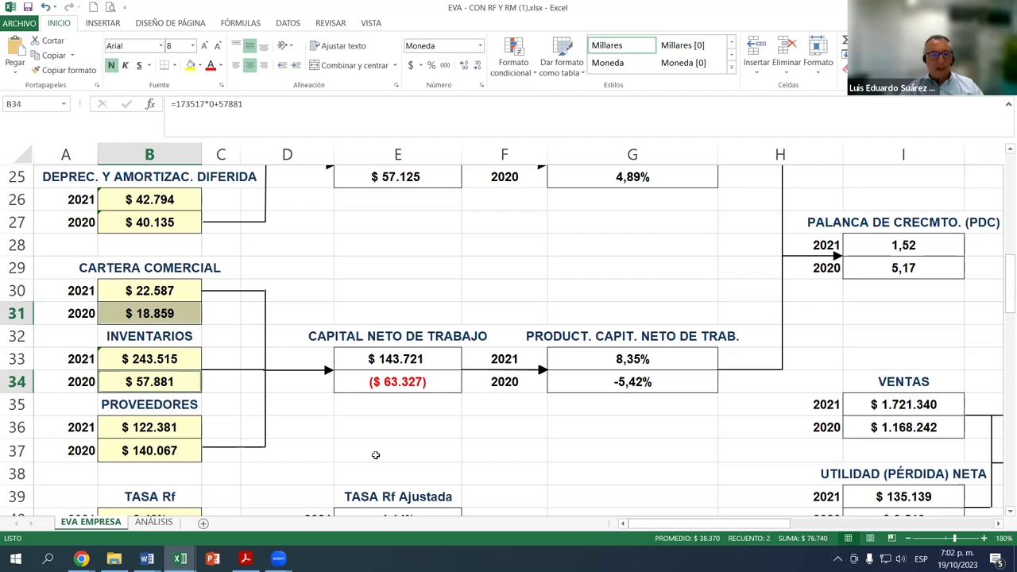
left_click(142, 452)
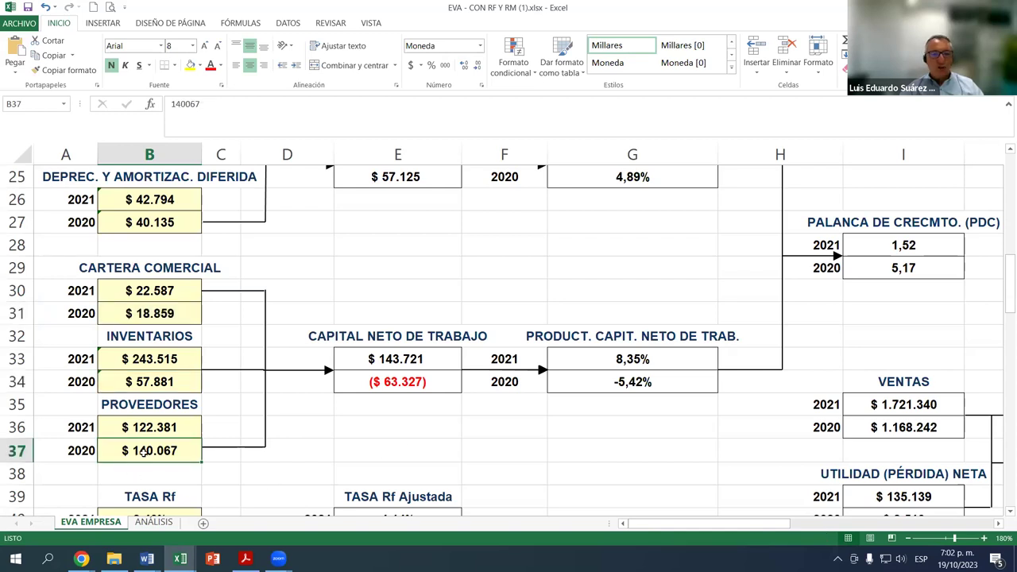
Trace the 2020 components in B31, B34 and B37 through CAPITAL NETO DE TRABAJO in E34 to its productivity in G34
left_click(151, 311)
left_click(169, 381)
left_click(183, 453)
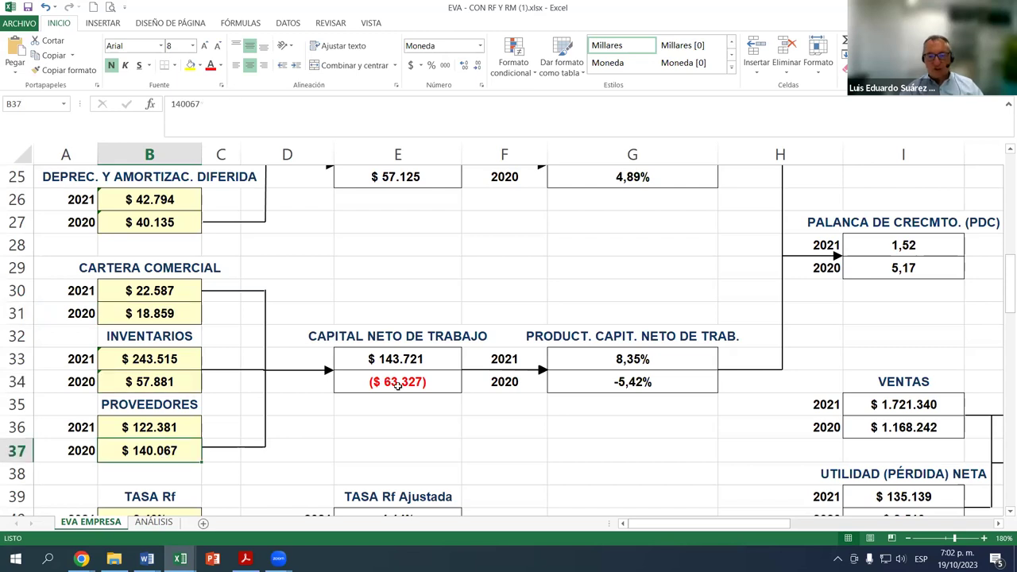
left_click(396, 385)
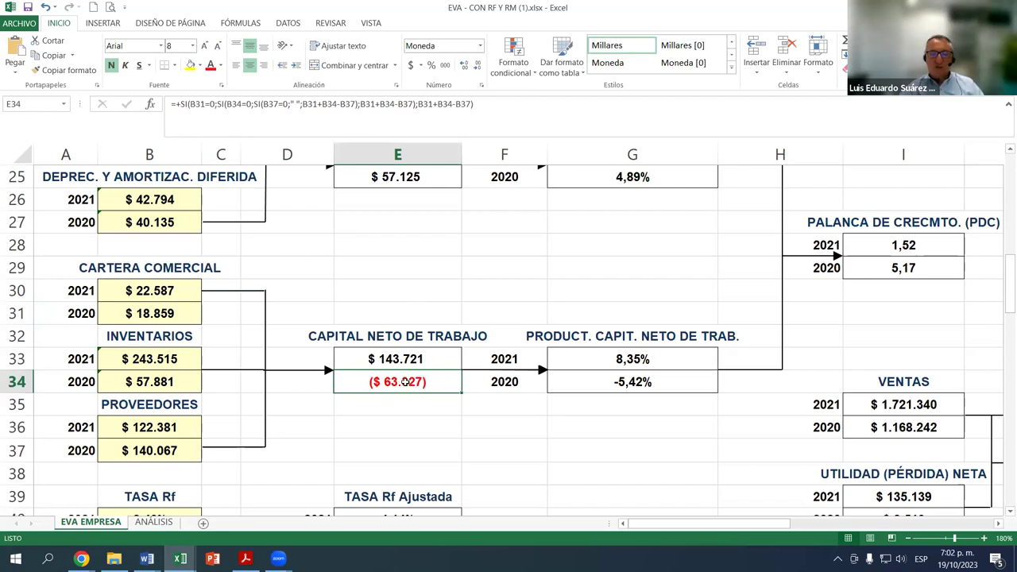
left_click(607, 383)
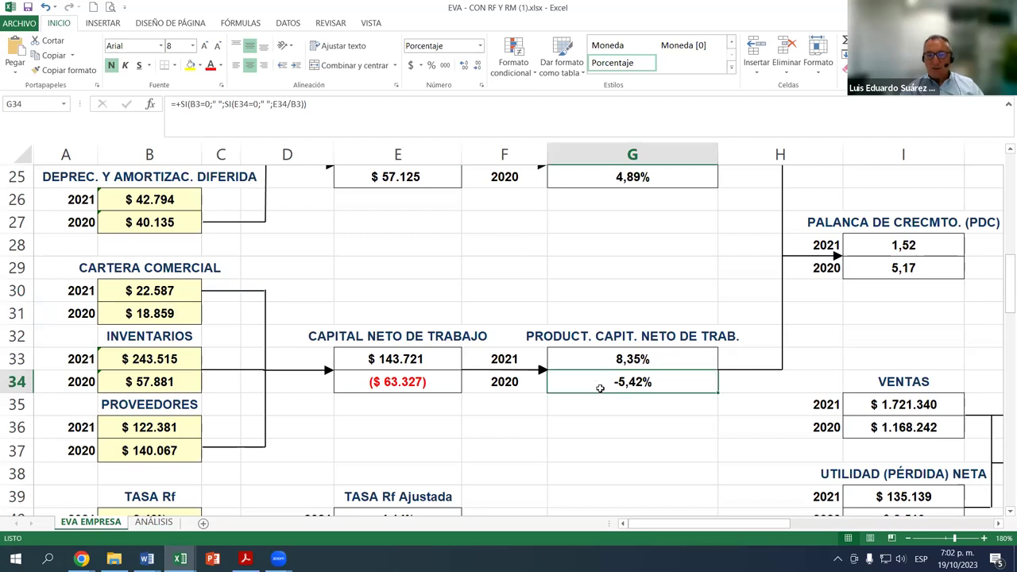
left_click(410, 387)
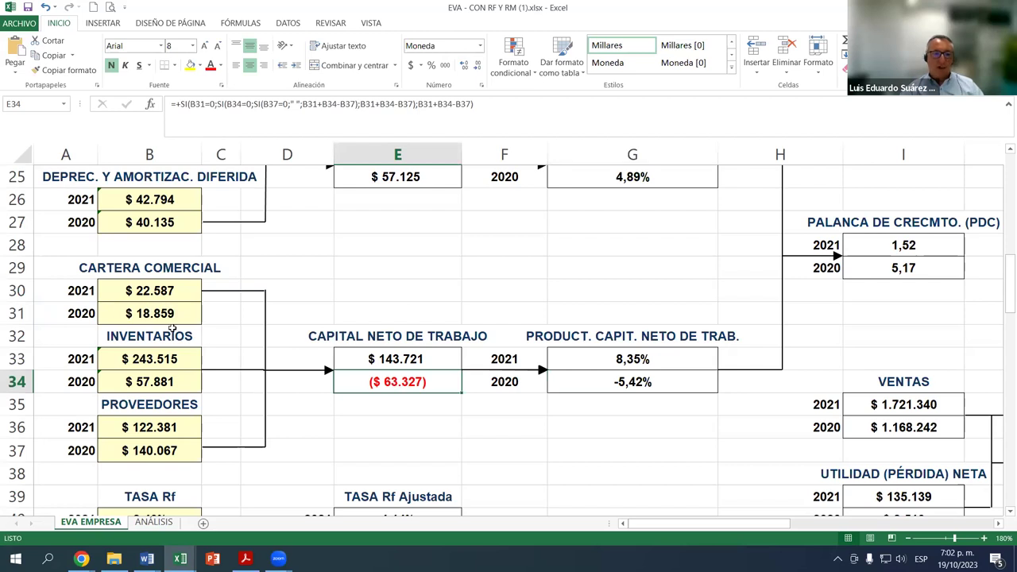
Contrast the 2020 PROVEEDORES in B37 with CARTERA COMERCIAL in B30 and the 2020 INVENTARIOS formula in B34
left_click(154, 453)
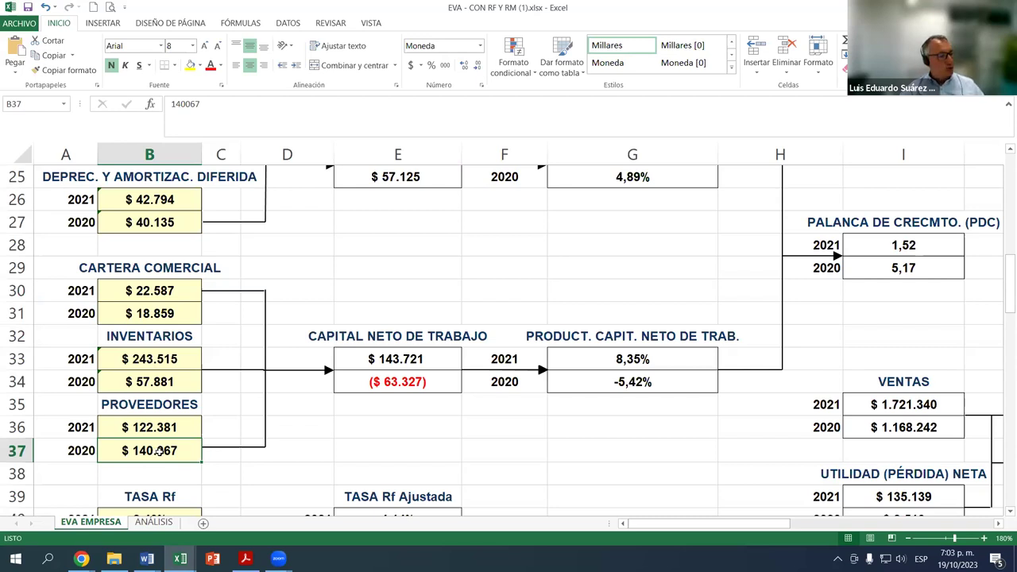
left_click(148, 292)
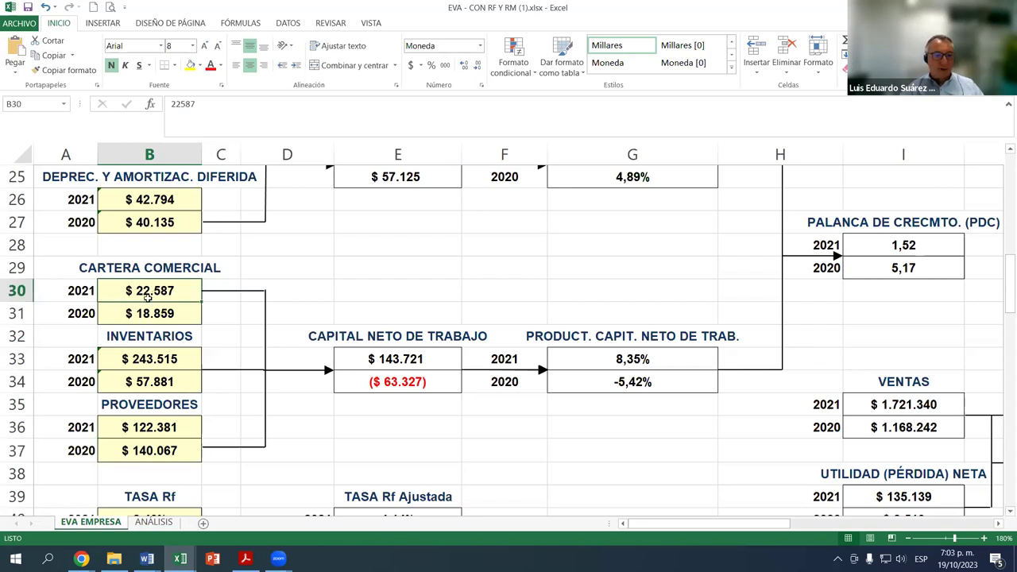
left_click(167, 380)
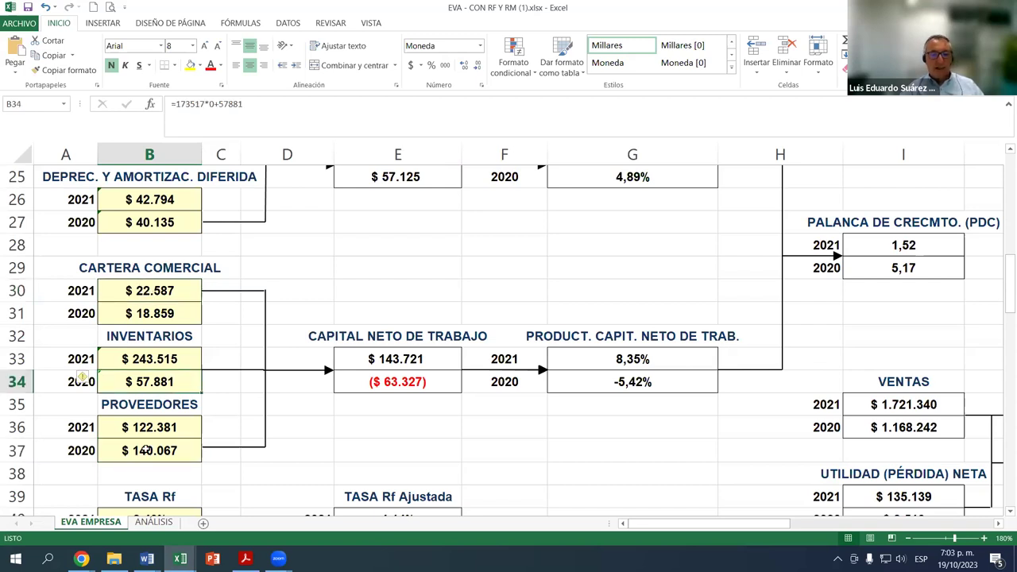
Review how the 2020 figures in B31, B34 and B37 drive CAPITAL NETO DE TRABAJO in E34 and its productivity in G34
left_click(143, 450)
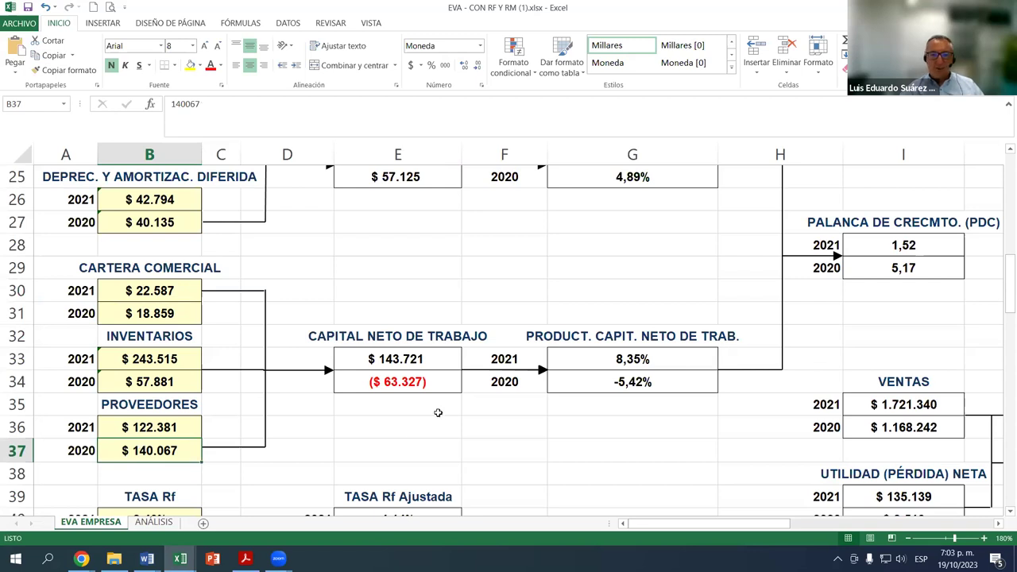
left_click(392, 385)
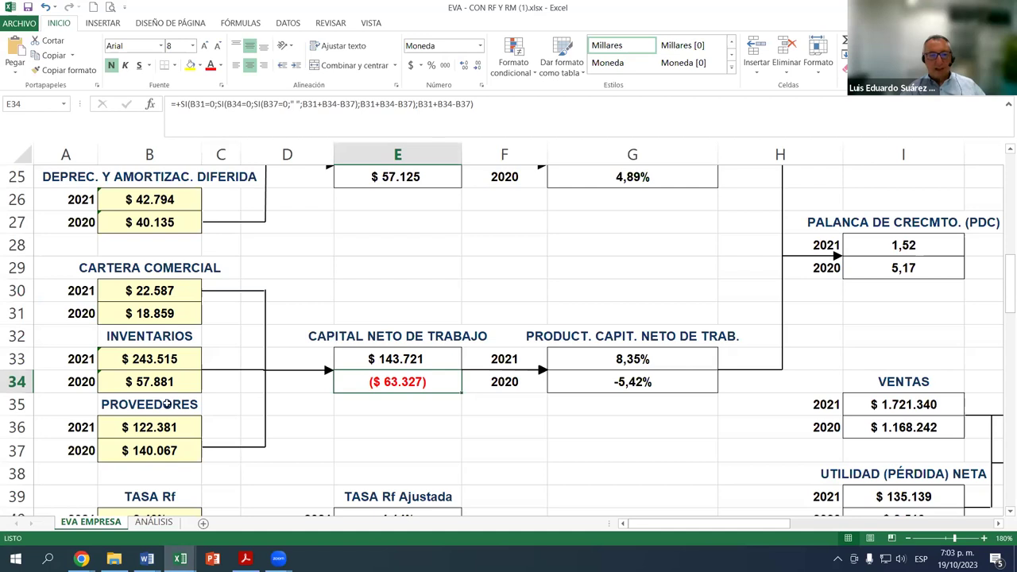
left_click(166, 382)
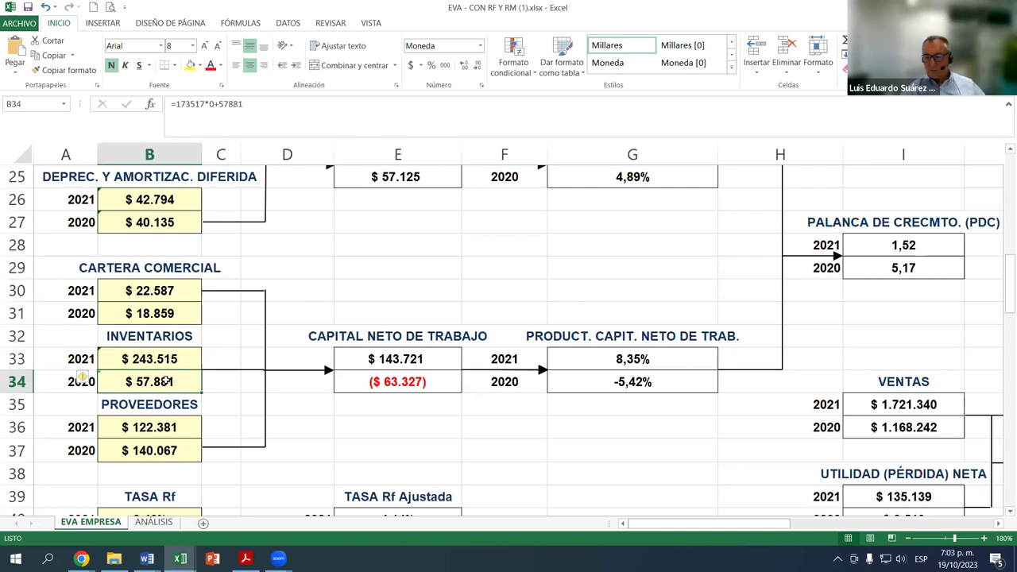
left_click(159, 313)
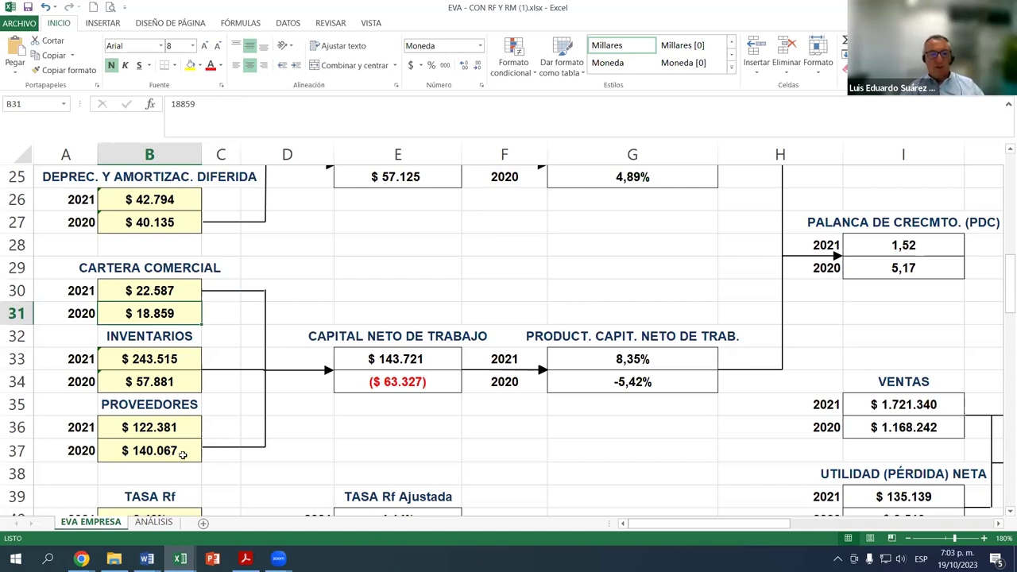
left_click(184, 455)
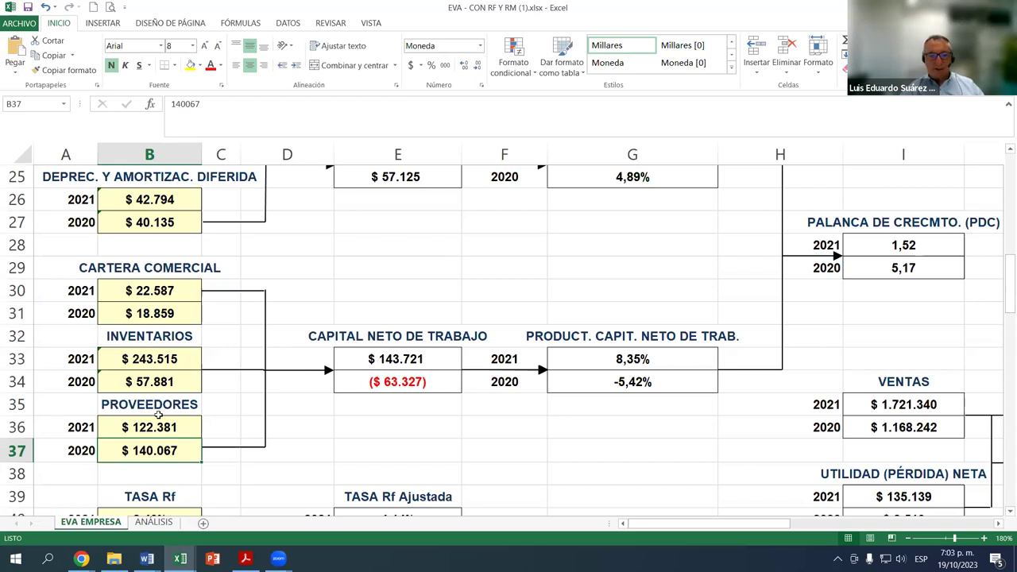
left_click(414, 384)
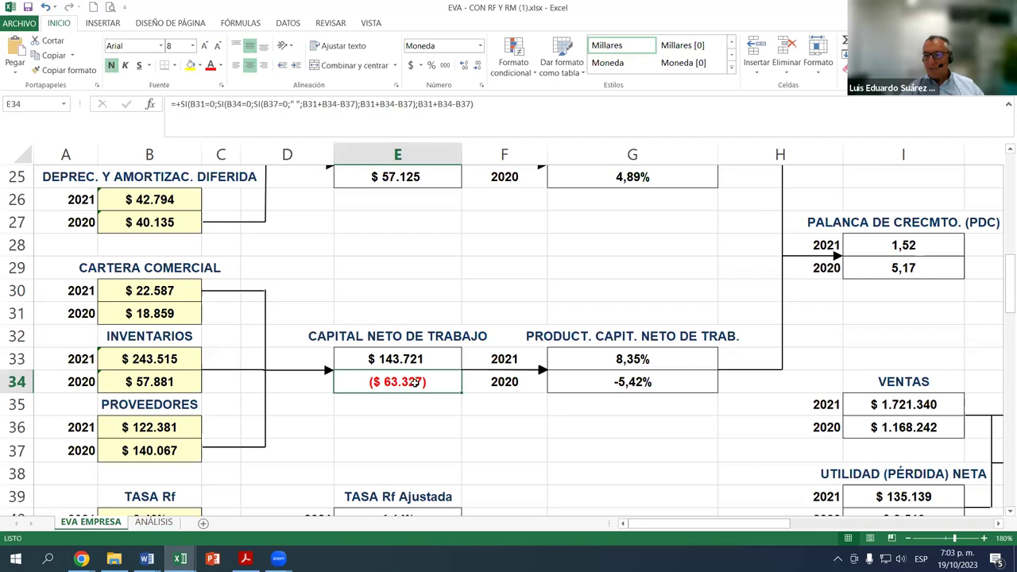
left_click(662, 385)
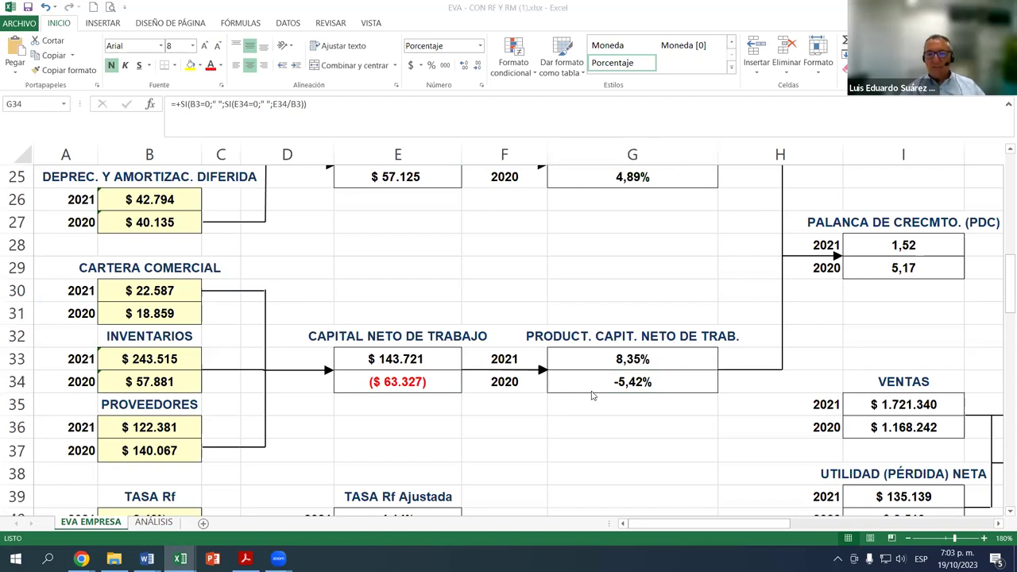
Change the 2020 INVENTARIOS formula in B34 to =173517+57881, removing the multiplication by zero
left_click(149, 382)
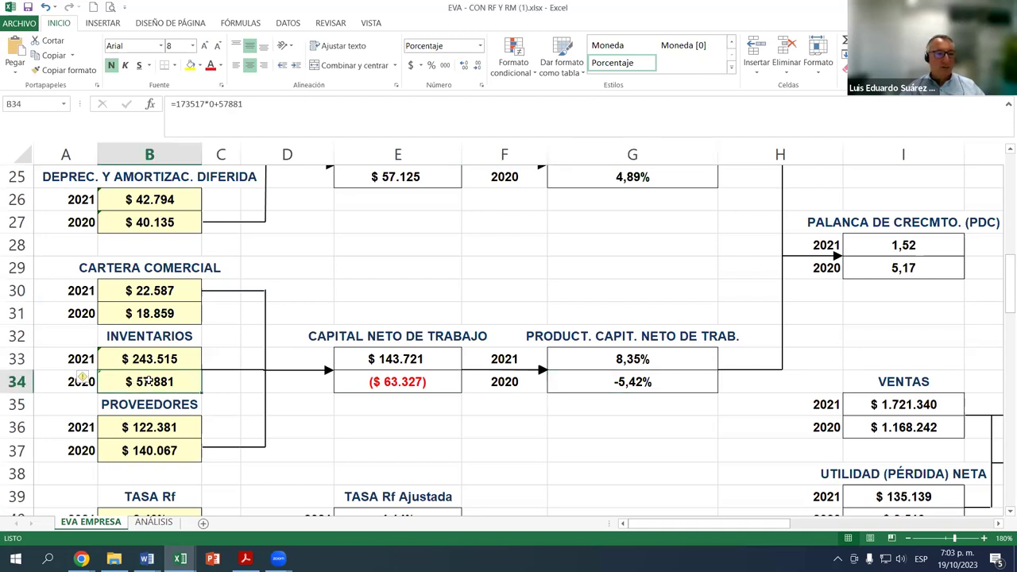
left_click(213, 104)
key("BackSpace")
key("BackSpace")
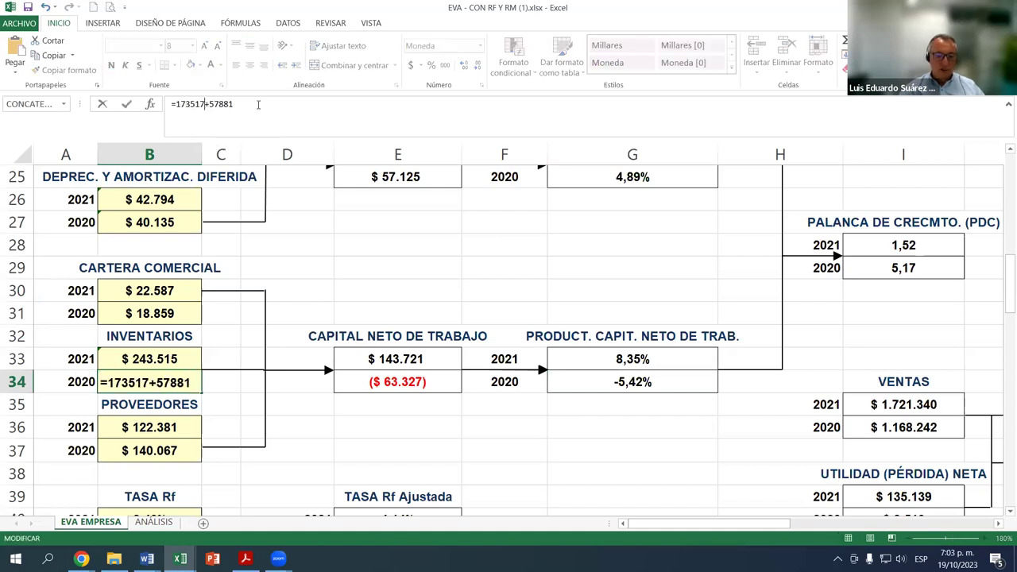
key("Return")
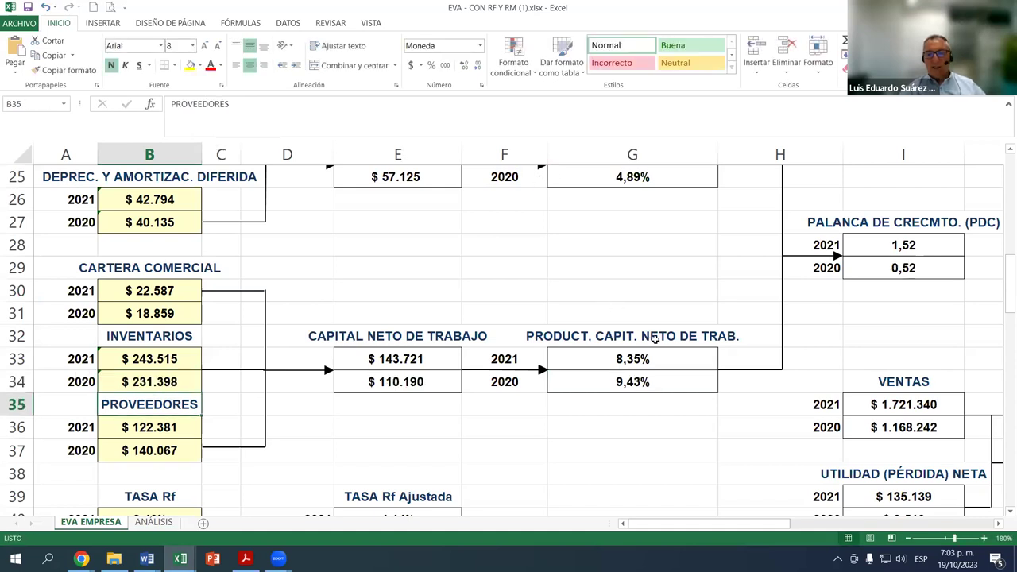
Compare the 2021 and 2020 MARGEN EBITDA in G24:G25 with the working capital productivity in G33:G34, keeping both blocks in view at 150% zoom
left_click(628, 359)
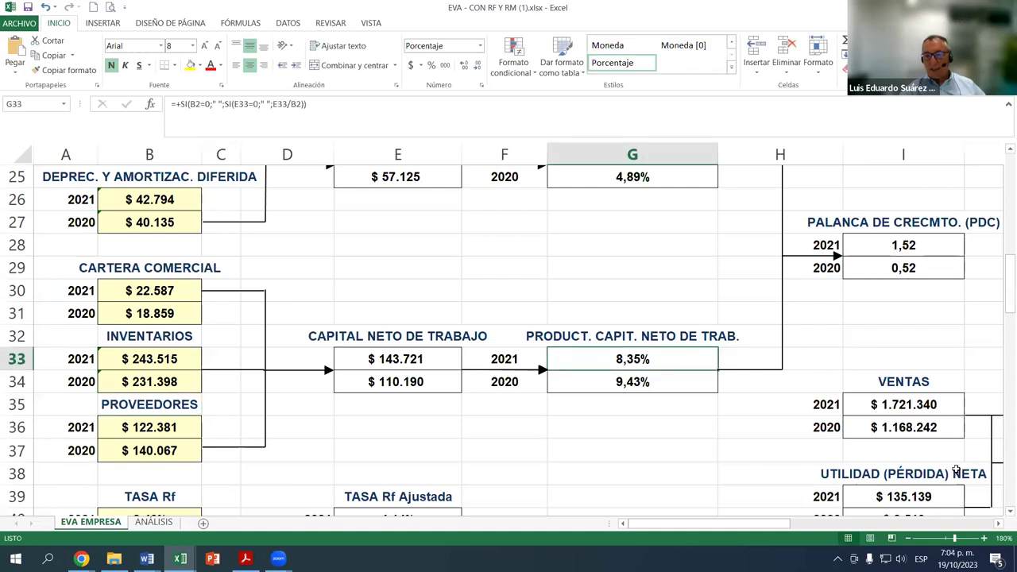
left_click(998, 523)
left_click(966, 538)
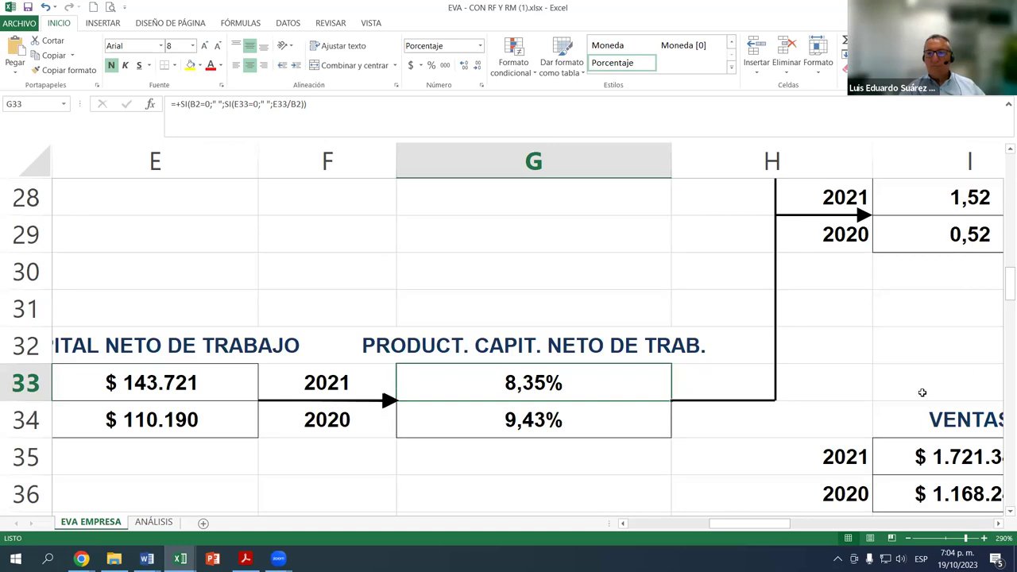
scroll(922, 393, "up", 2)
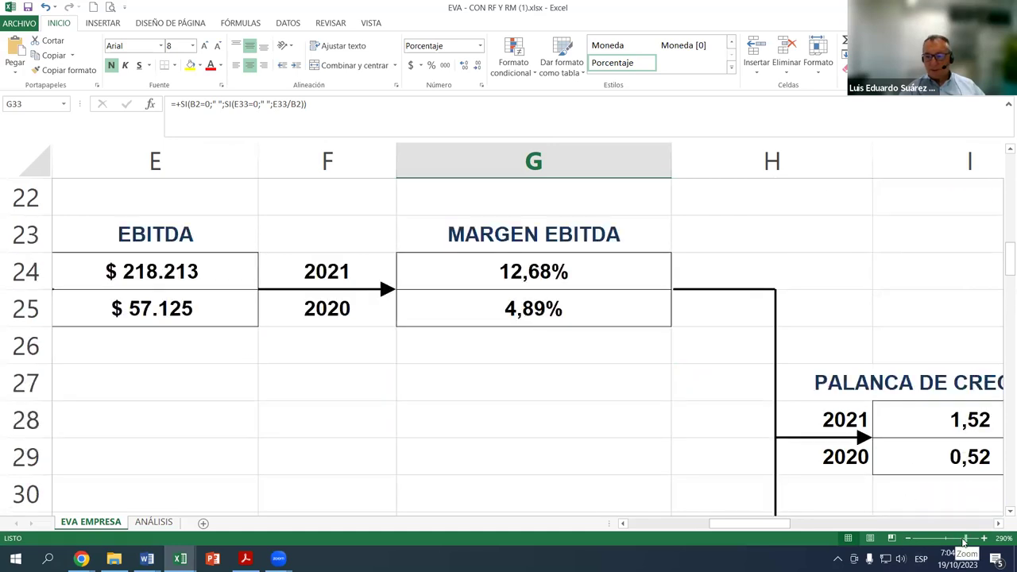
left_click_drag(966, 538, 948, 544)
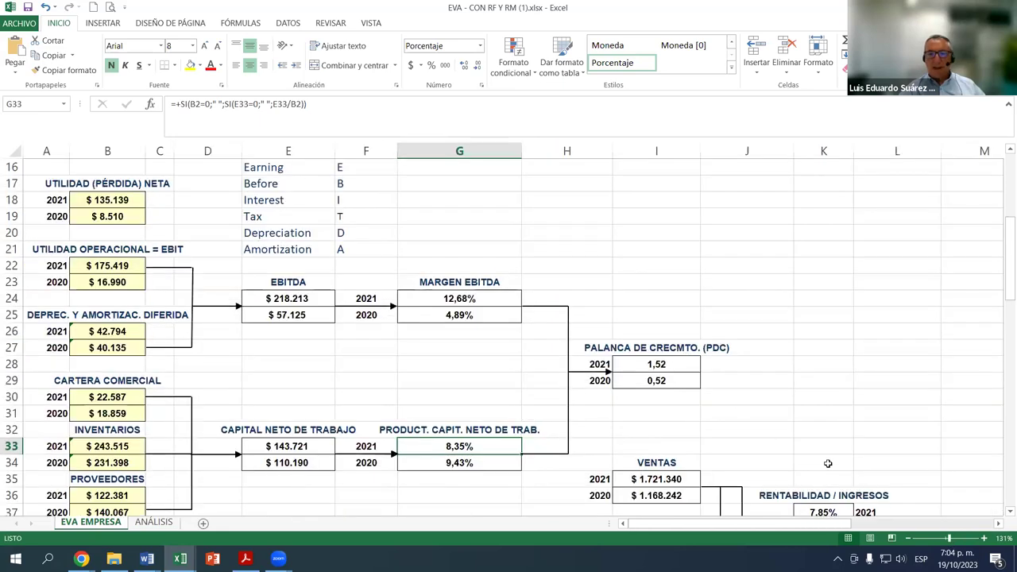
left_click(986, 539)
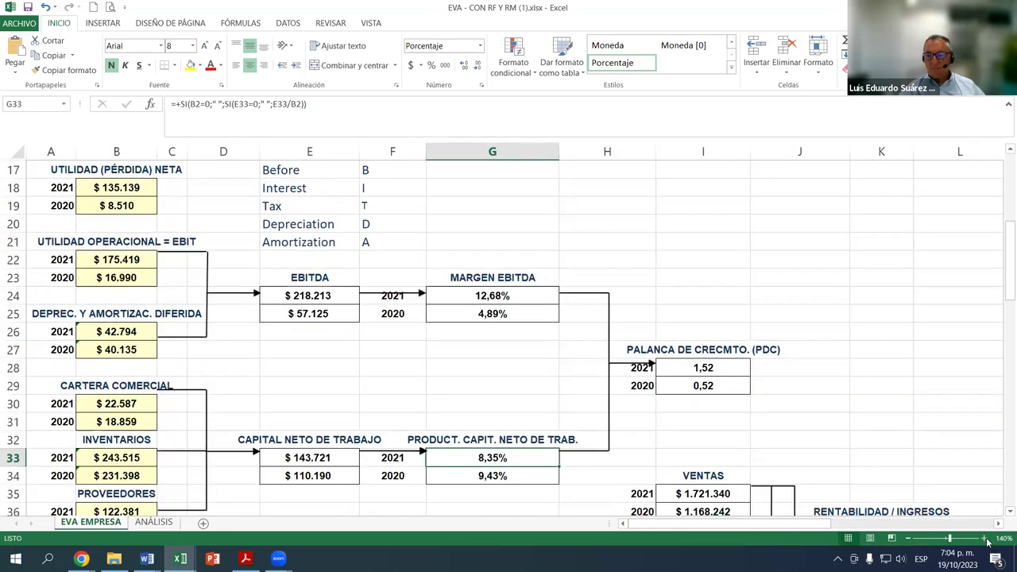
left_click(985, 539)
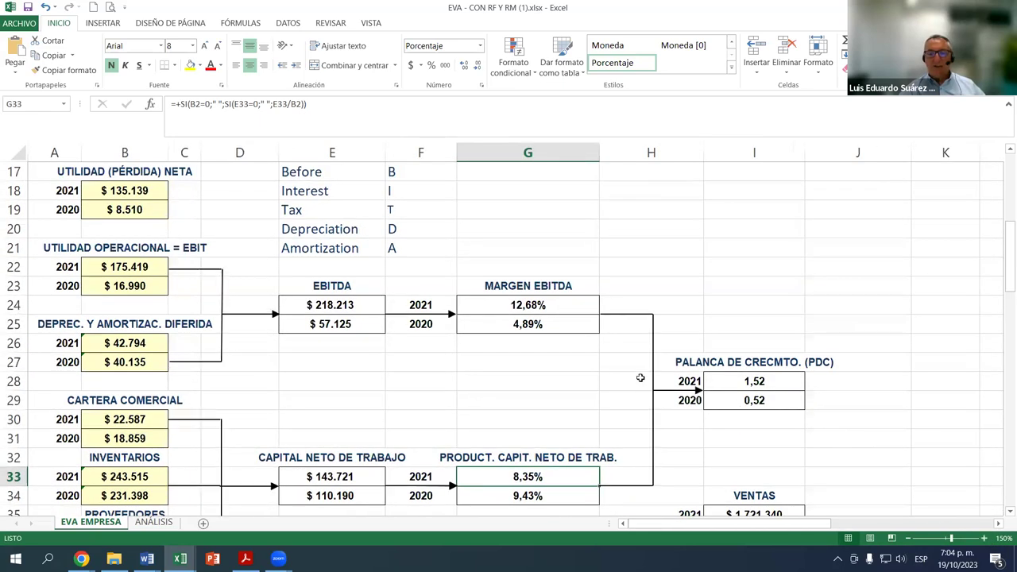
scroll(557, 318, "down", 1)
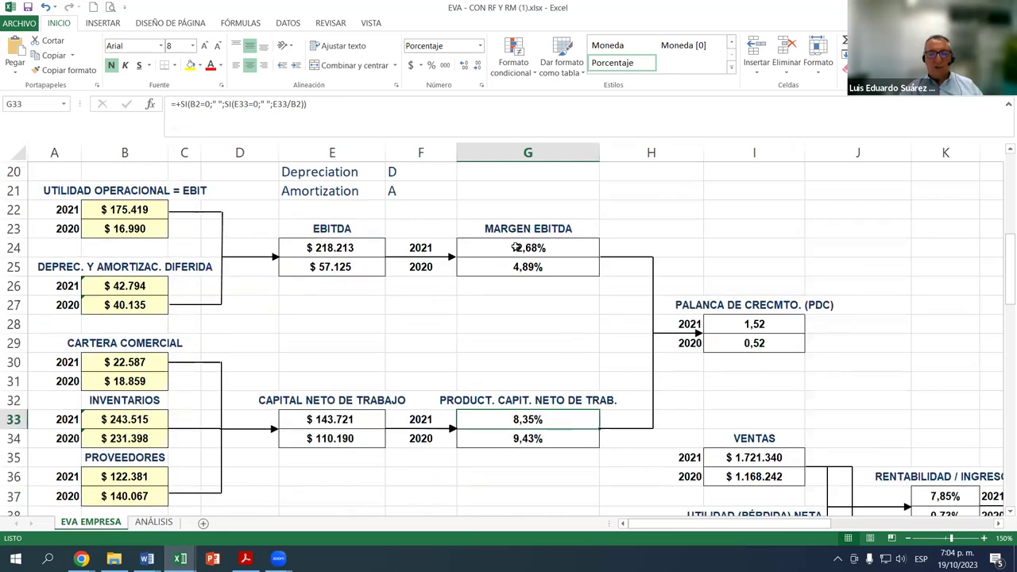
left_click(516, 247)
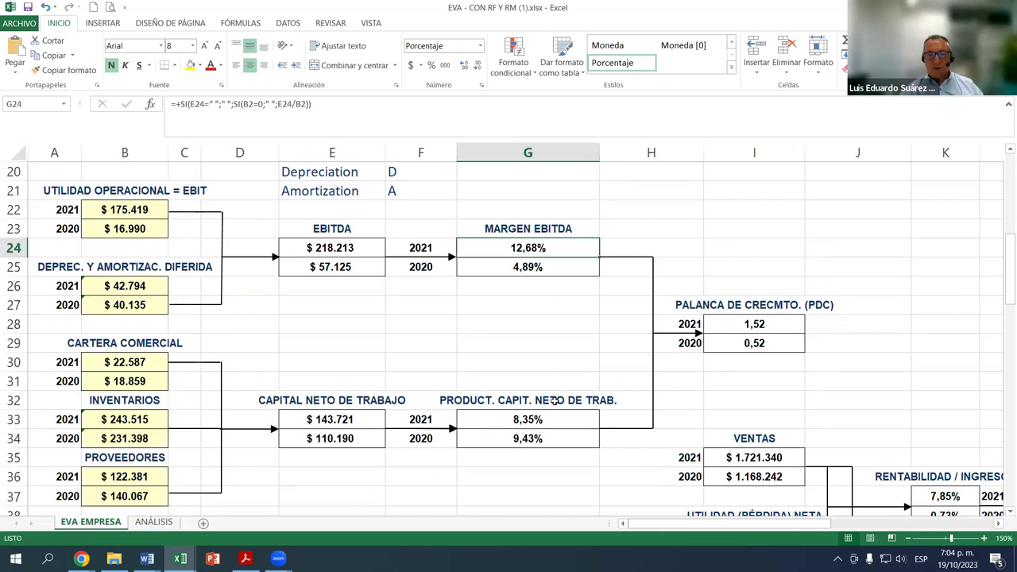
left_click(507, 267)
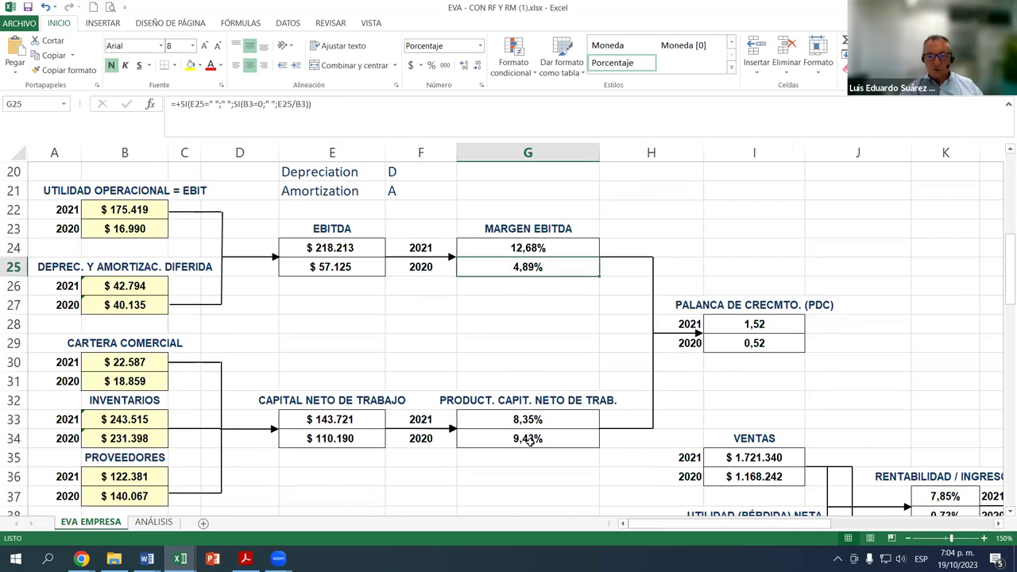
left_click(529, 439)
Examine PALANCA DE CRECMTO. (PDC) in I28:I29 and relate its 2021 formula to MARGEN EBITDA and PRODUCT. CAPIT. NETO DE TRAB. in G33
left_click_drag(767, 324, 757, 342)
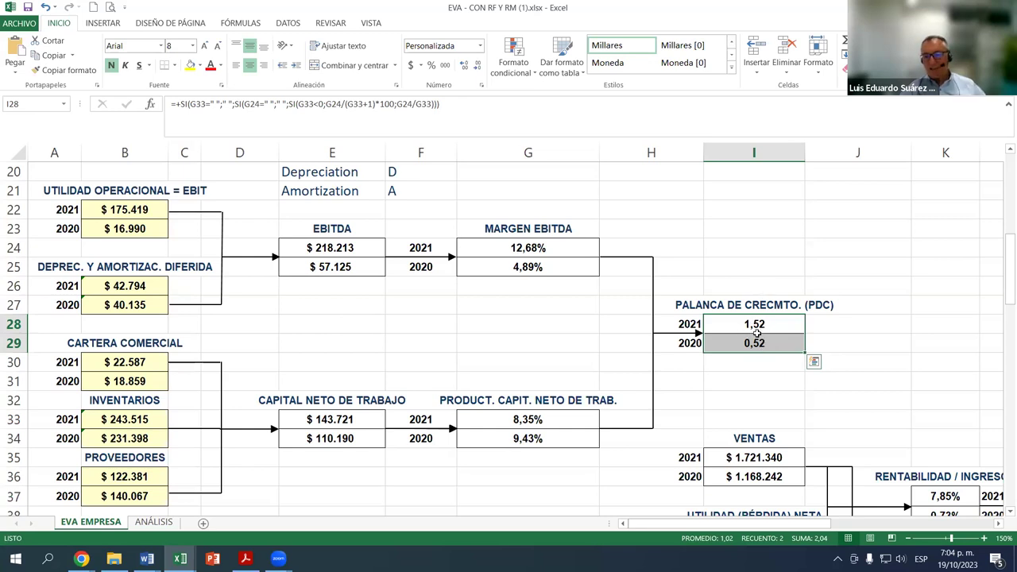
left_click(754, 323)
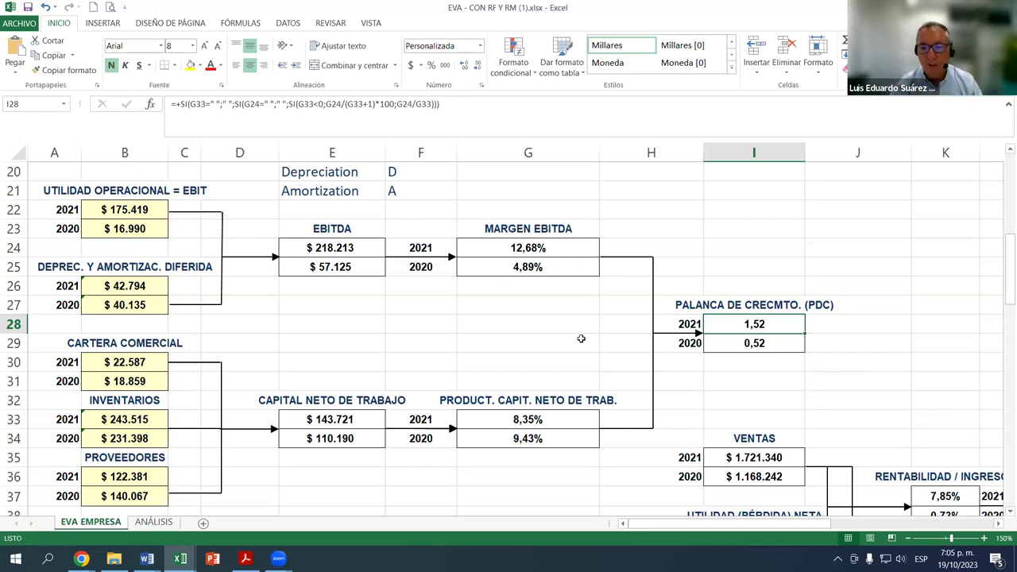
left_click(525, 233)
left_click(520, 400)
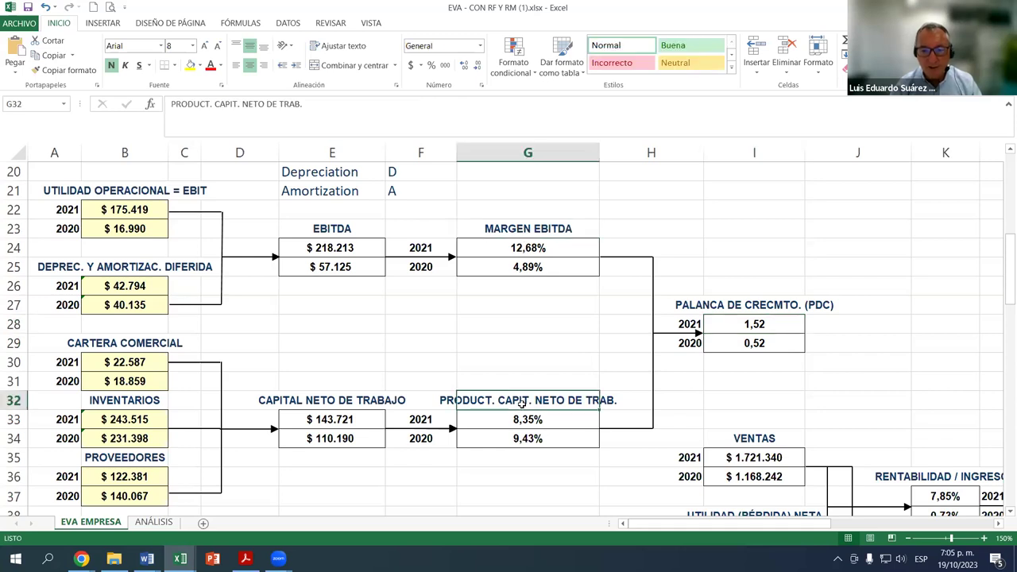
left_click(757, 325)
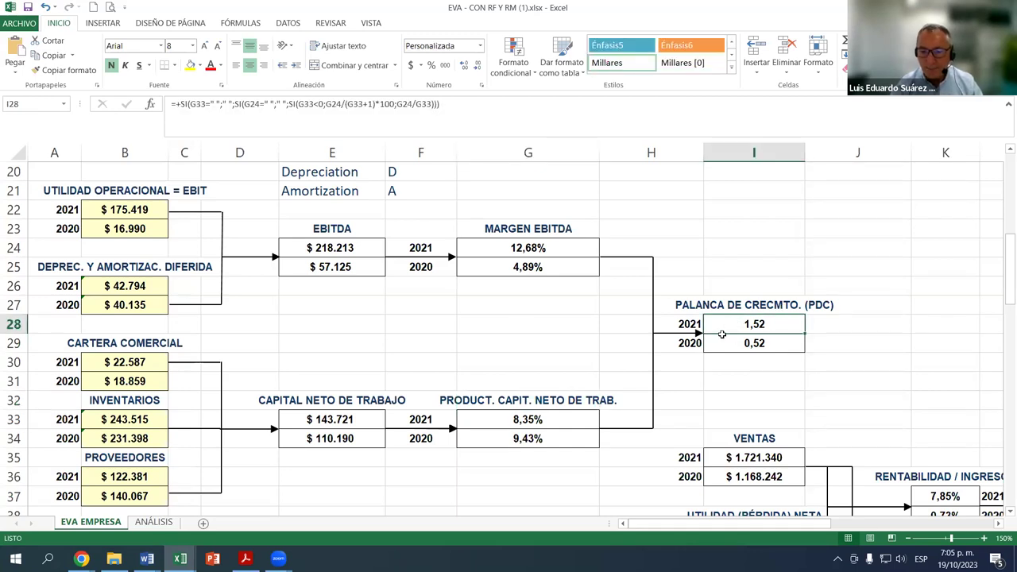
left_click(541, 419)
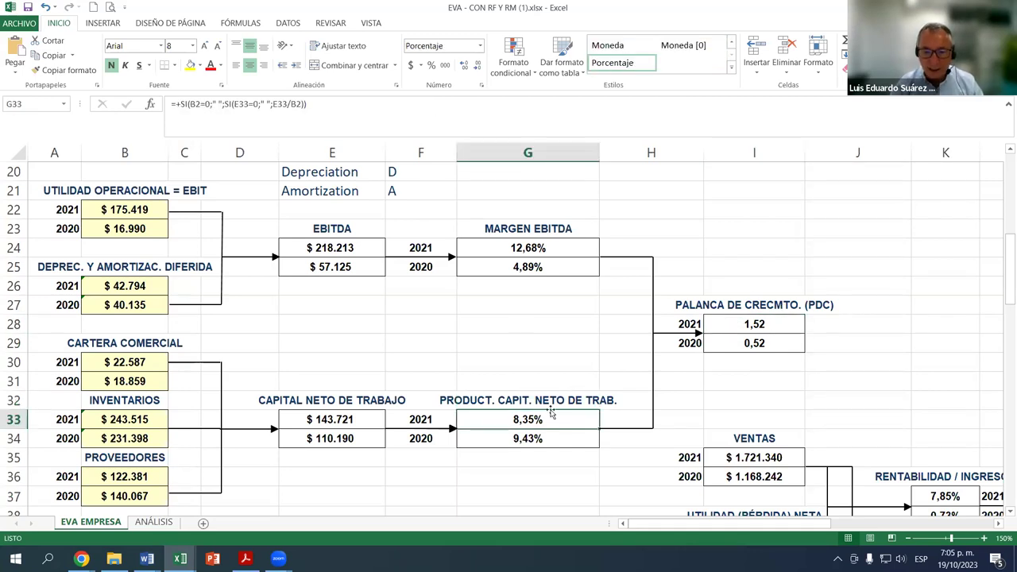
left_click(770, 326)
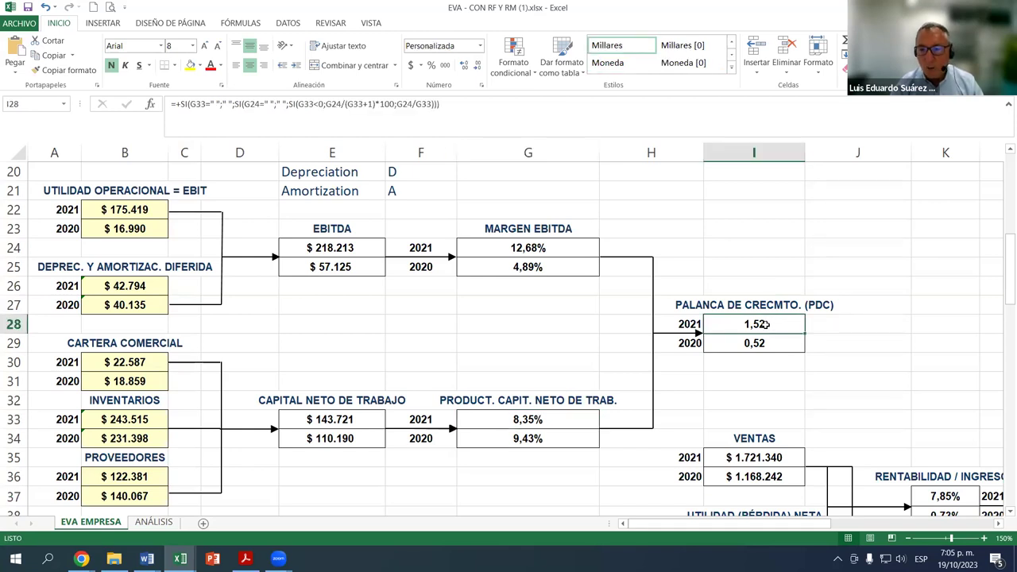
Contrast the 2021 and 2020 PALANCA DE CRECMTO. in I28 and I29, checking them against the MARGEN EBITDA in G24
left_click(531, 229)
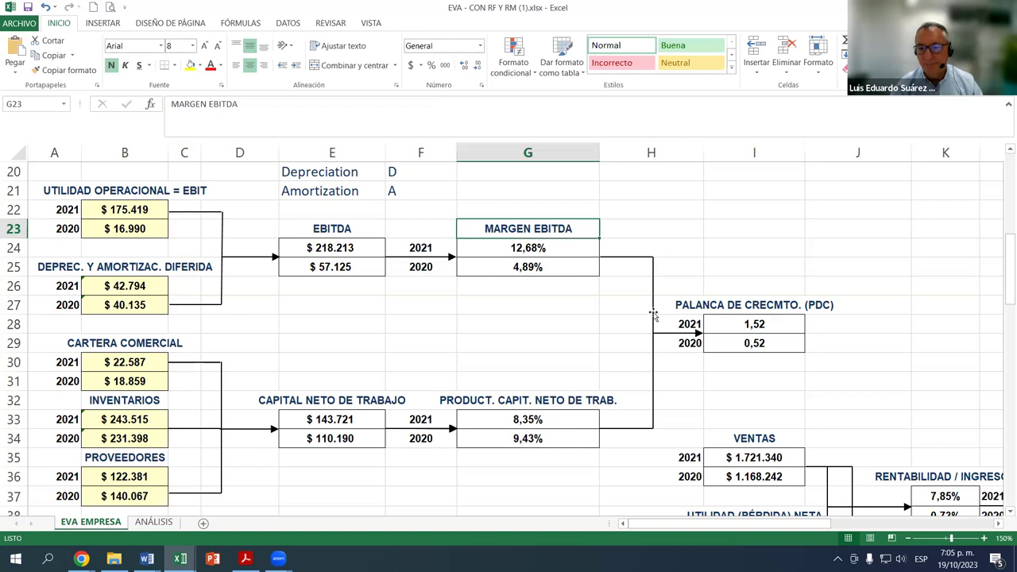
left_click(733, 321)
left_click(764, 346)
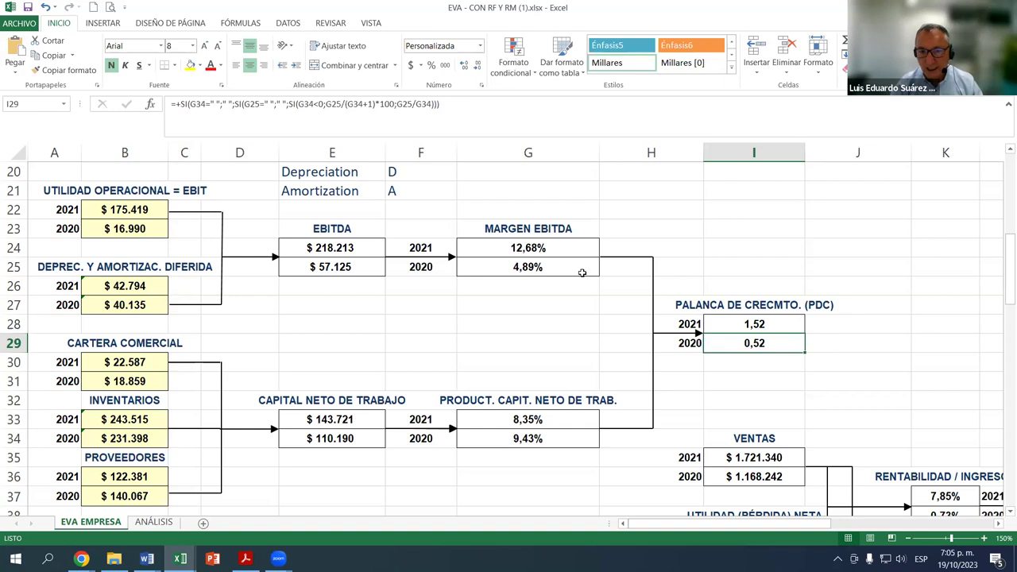
left_click(544, 232)
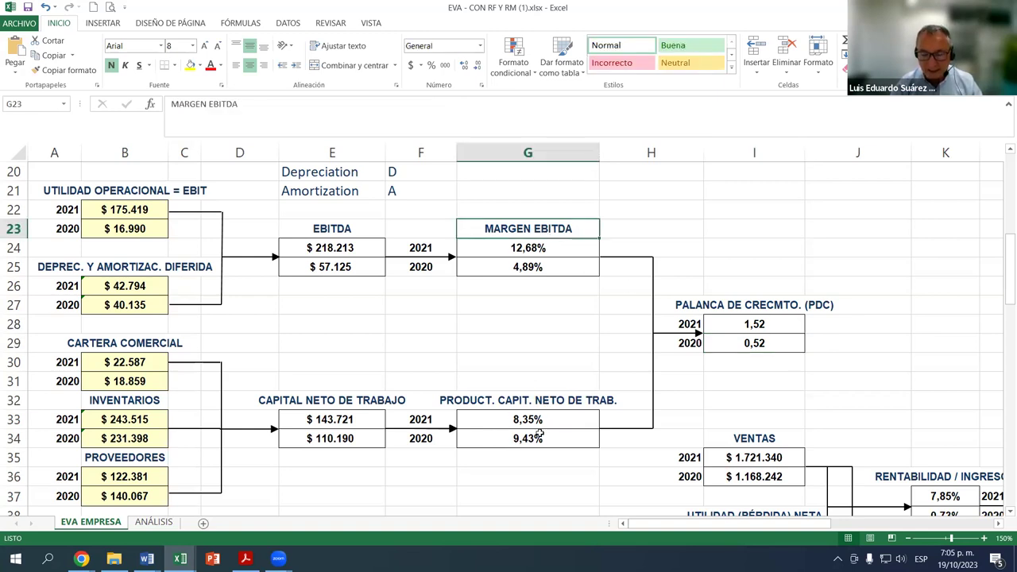
left_click(541, 248)
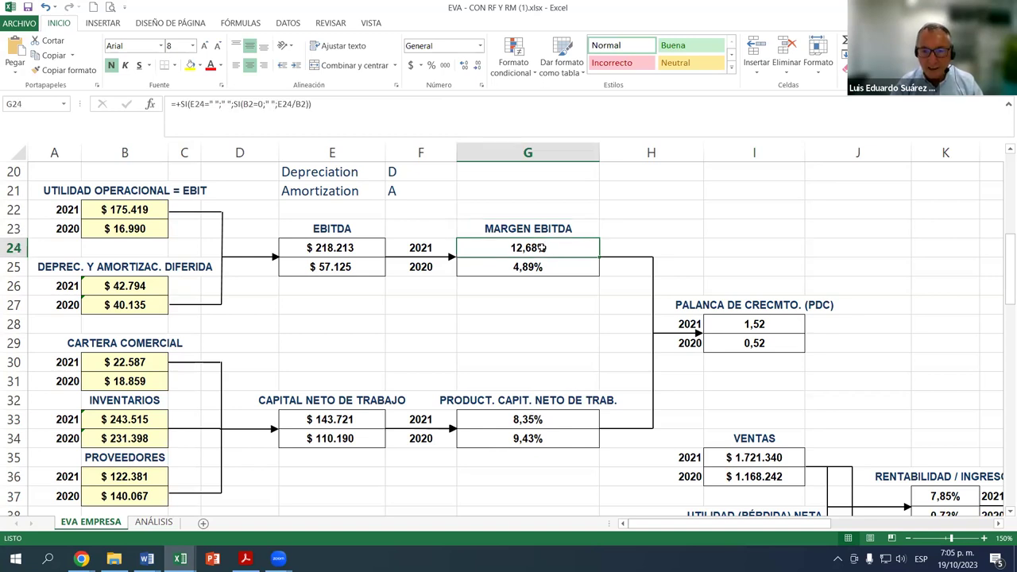
left_click(767, 324)
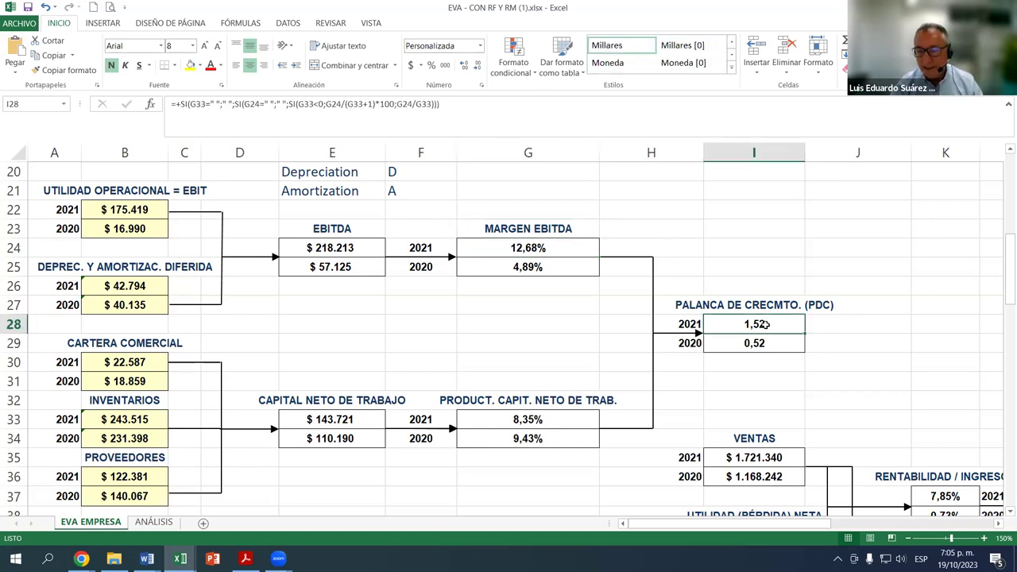
Merge and center J28:J29 beside the PALANCA DE CRECMTO. figures and enter the benchmark "> 1,00 veces"
left_click(830, 332)
left_click_drag(835, 332, 836, 342)
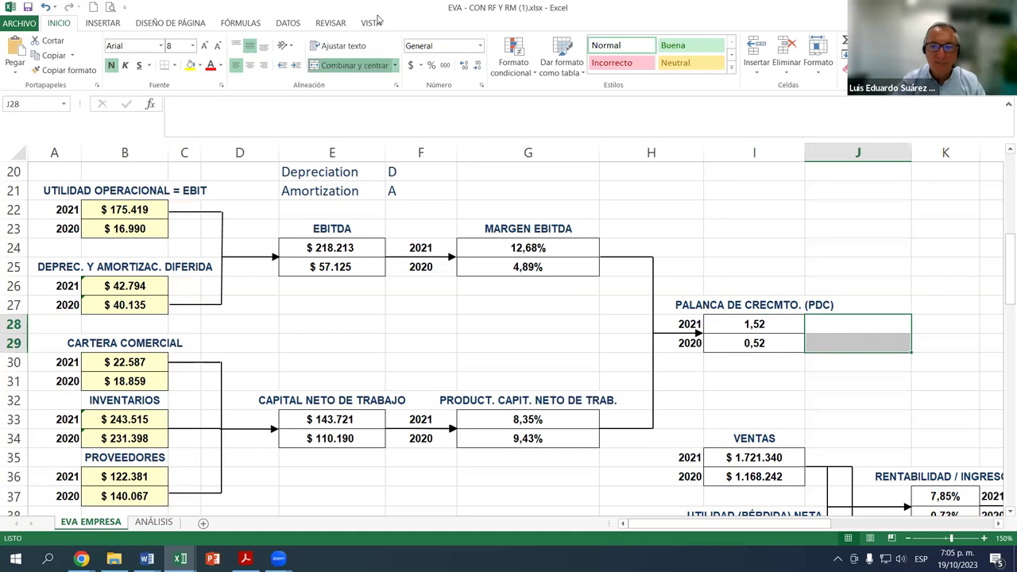
left_click(354, 65)
key("F2")
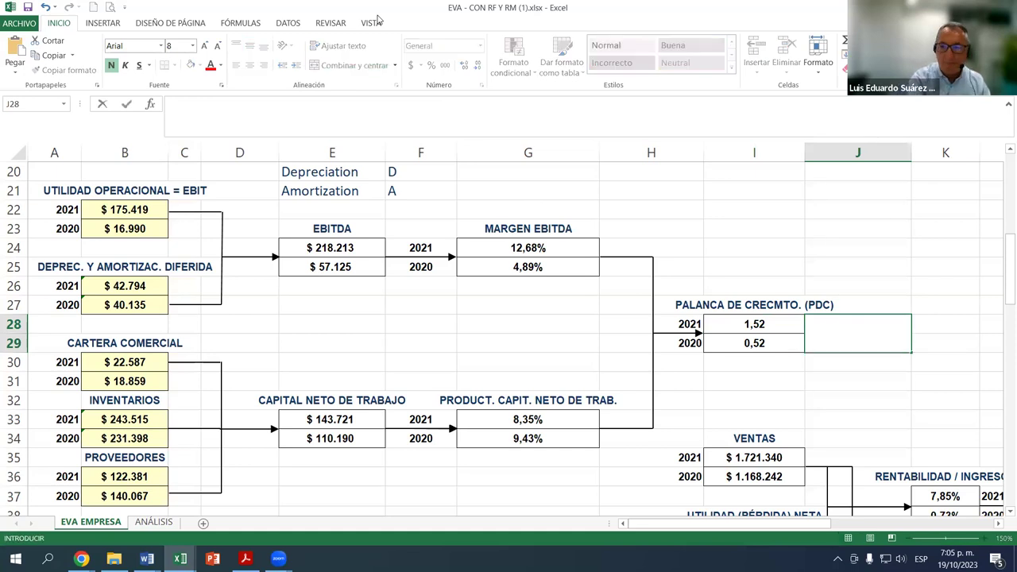
type("> 1,0")
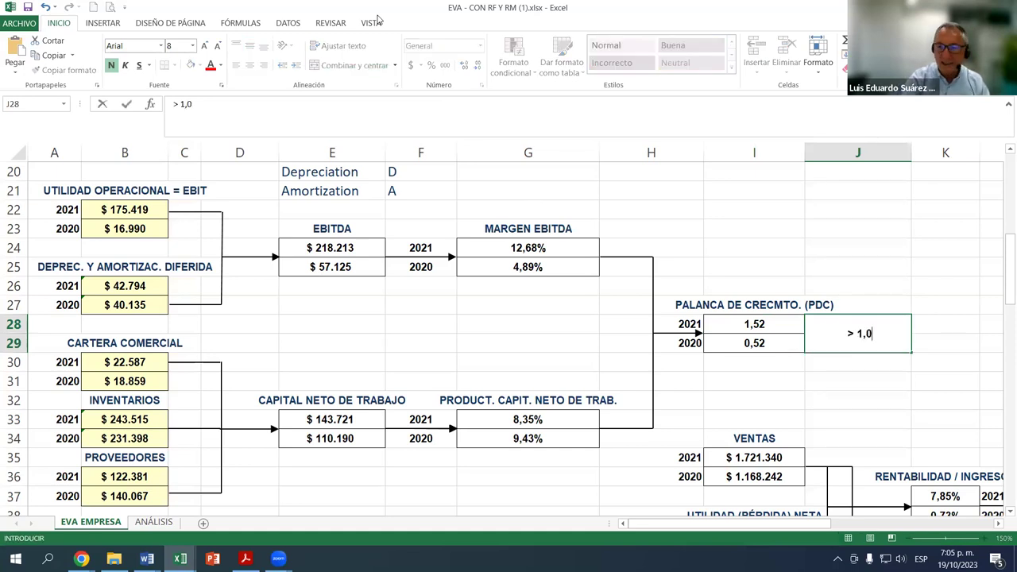
type("0 veces")
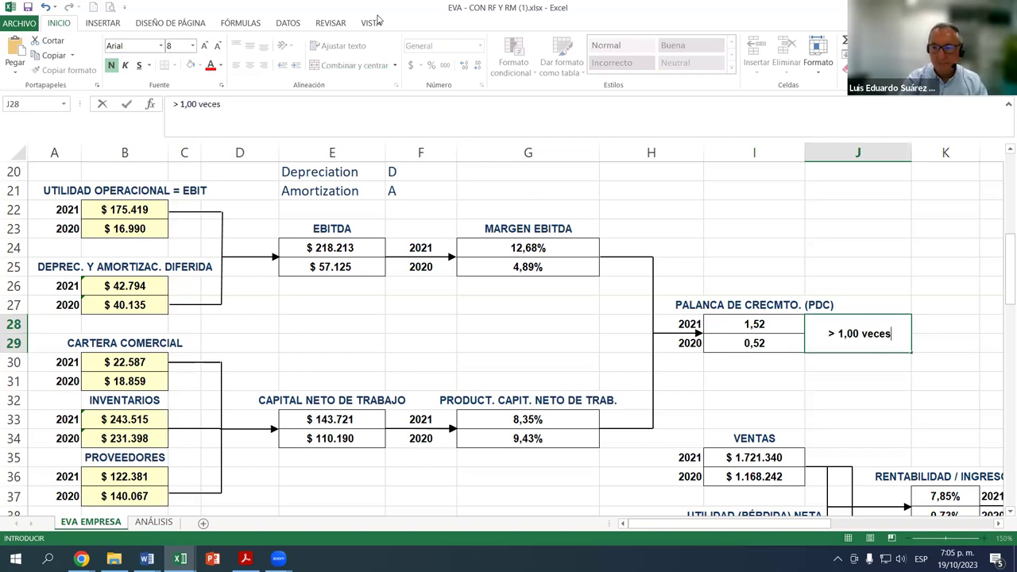
key("Return")
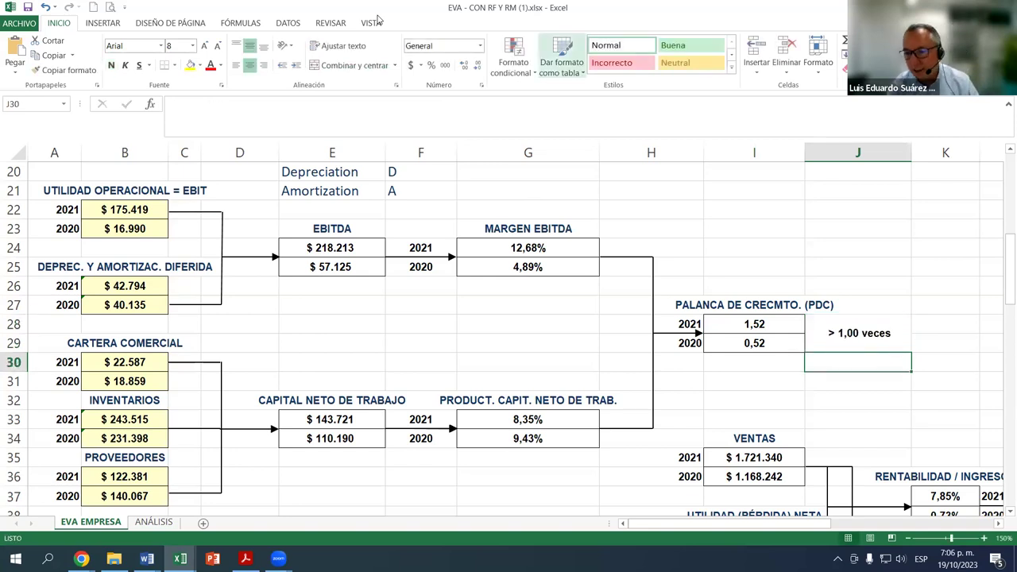
Check the 2020 PDC in I29 against the benchmark in J28, and compare 2021 MARGEN EBITDA in G24 with PRODUCT. CAPIT. NETO DE TRAB. in G33
left_click(757, 348)
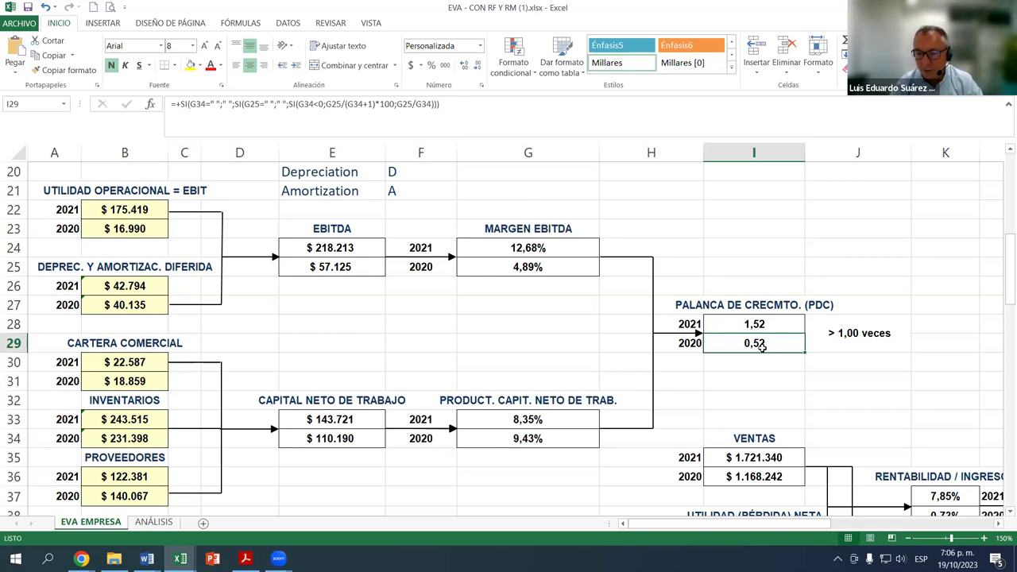
left_click(860, 331)
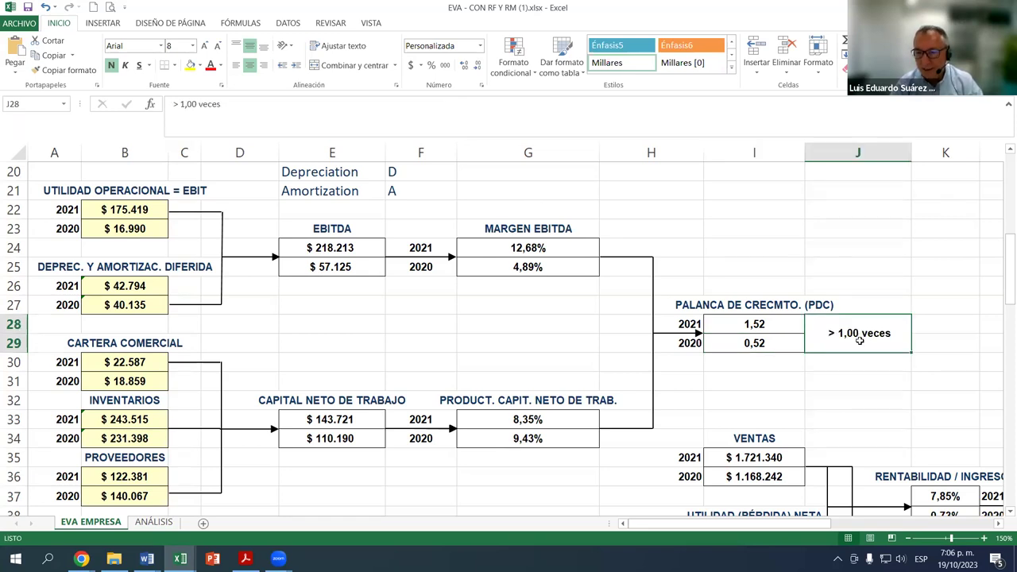
left_click(520, 250)
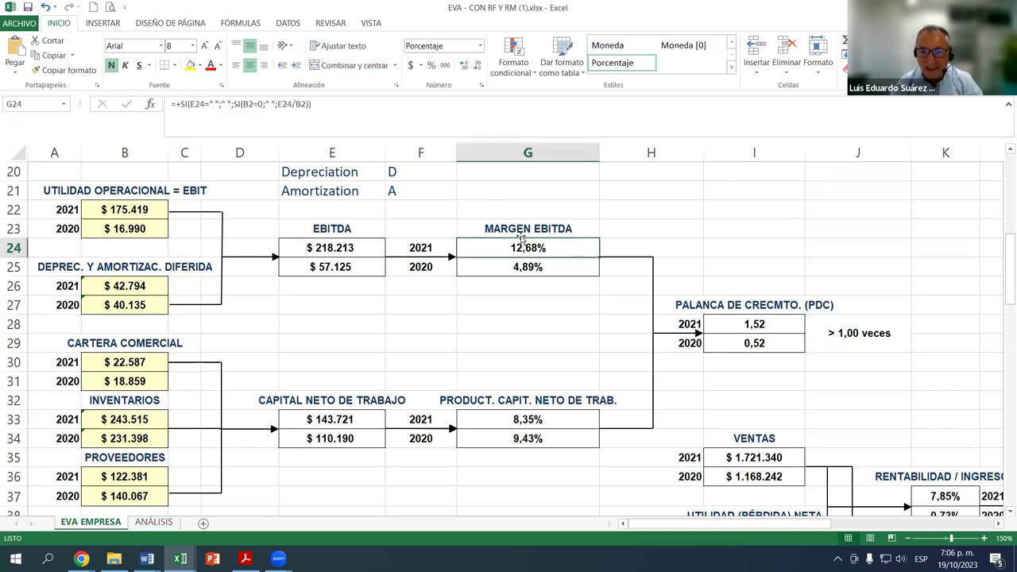
left_click(548, 420)
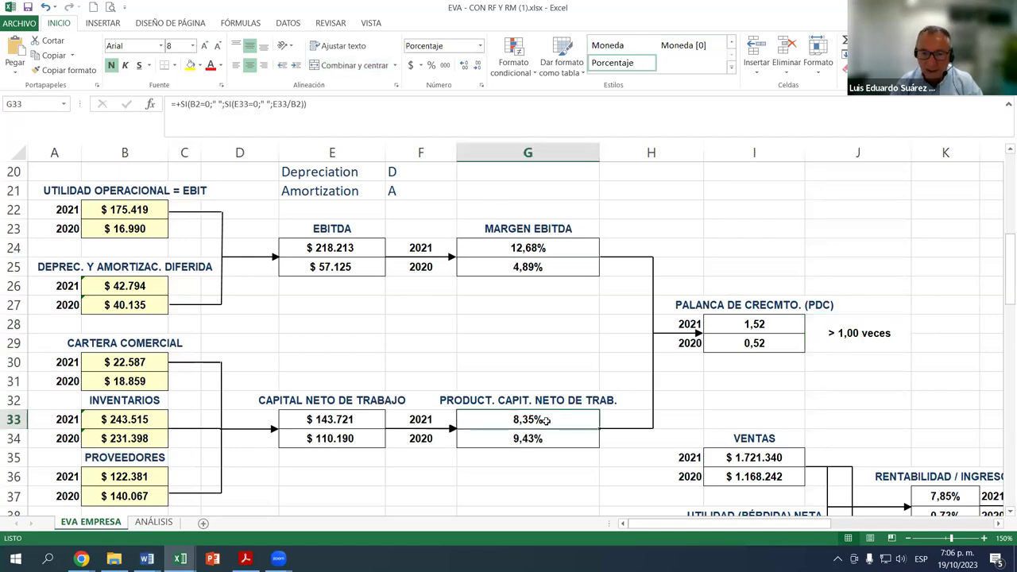
left_click(517, 248)
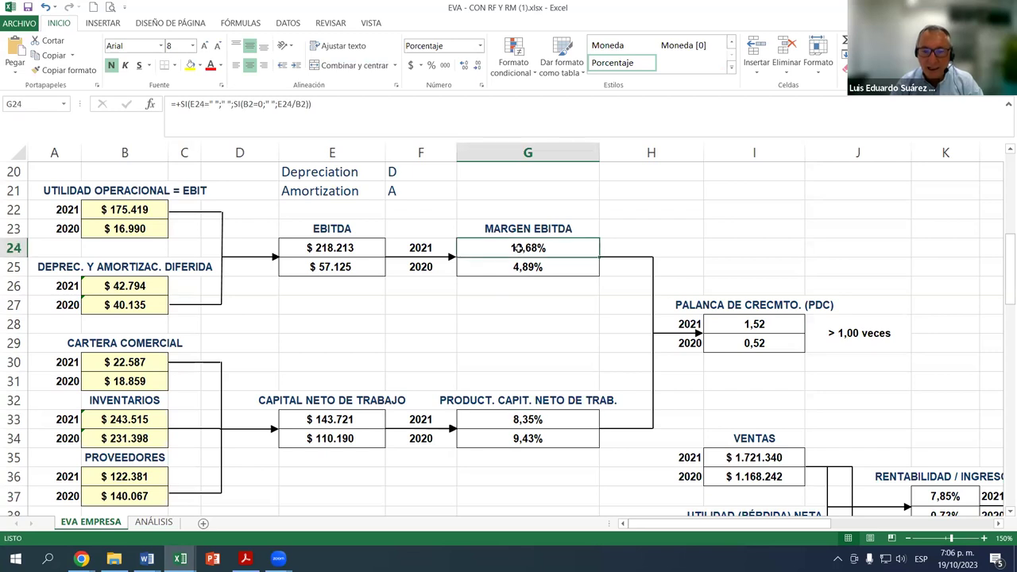
left_click(537, 421)
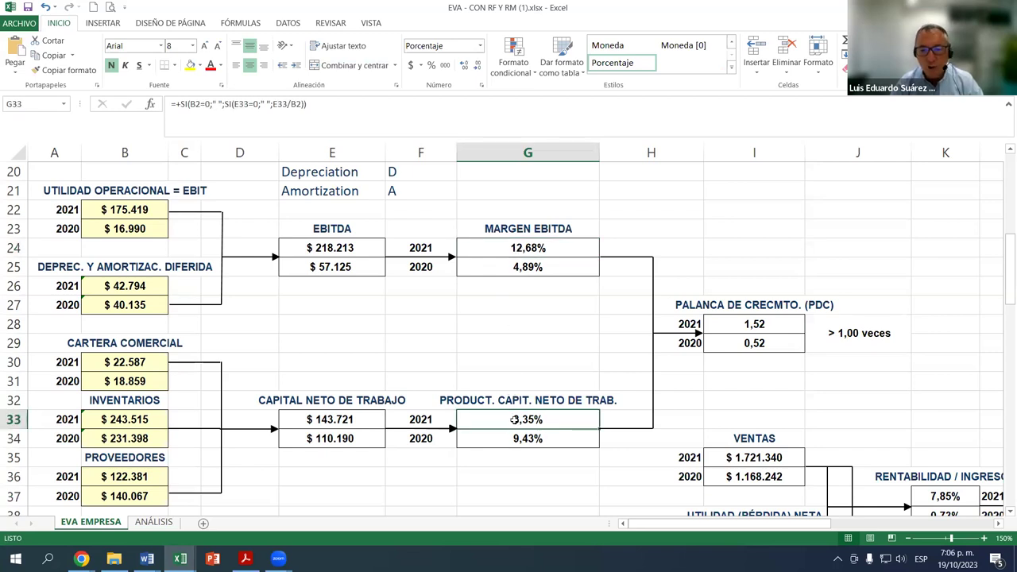
left_click(510, 250)
left_click(531, 423)
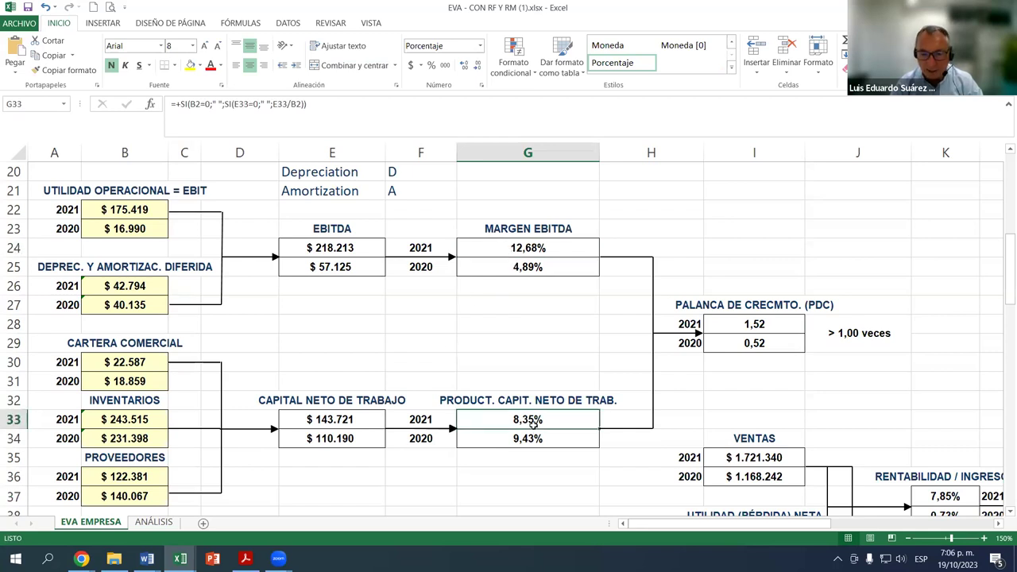
Compare the 2020 MARGEN EBITDA in G25 with the working capital productivity in G34, relating both to the 2020 PDC in I29
left_click(536, 271)
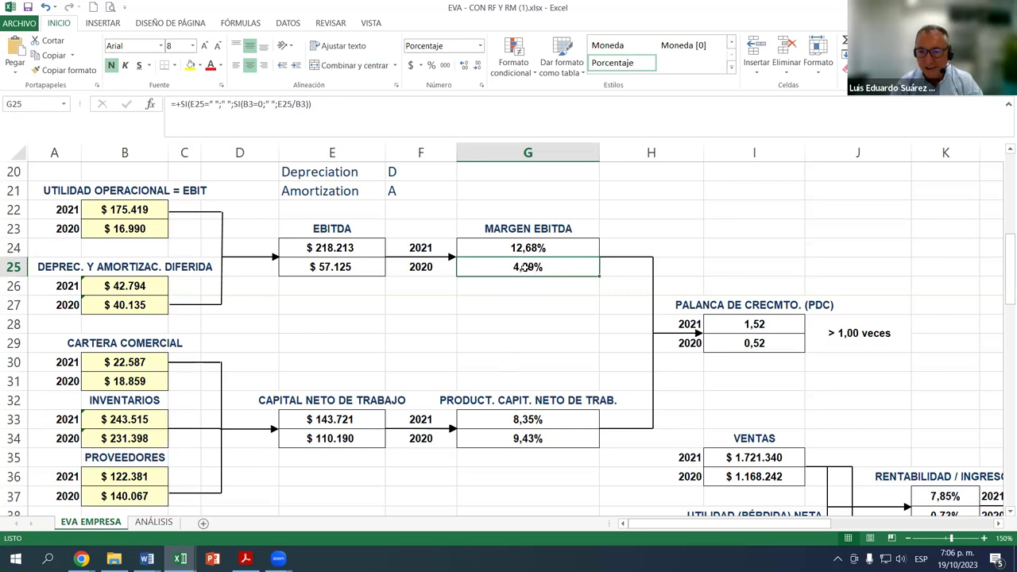
left_click(537, 440)
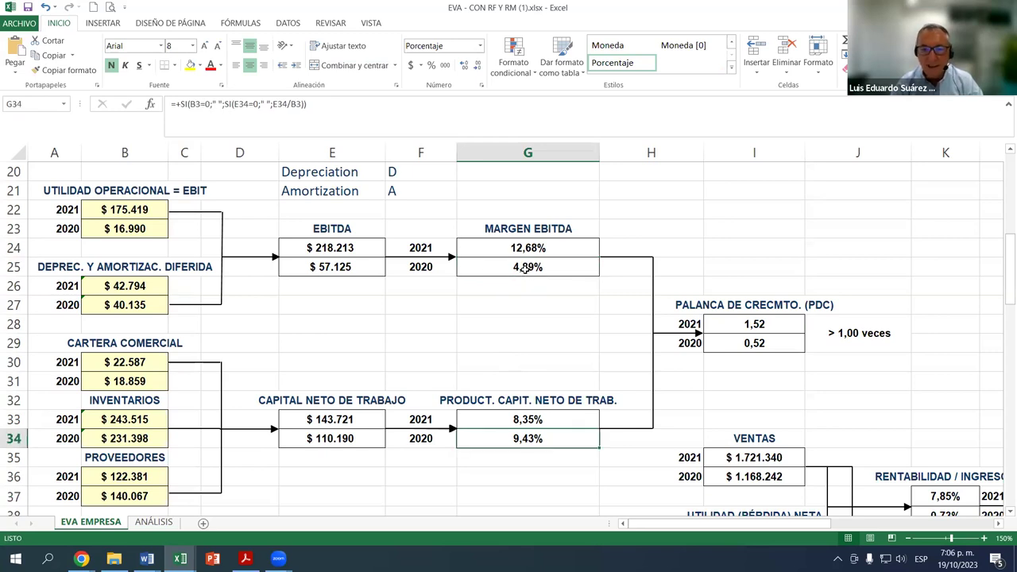
left_click(525, 268)
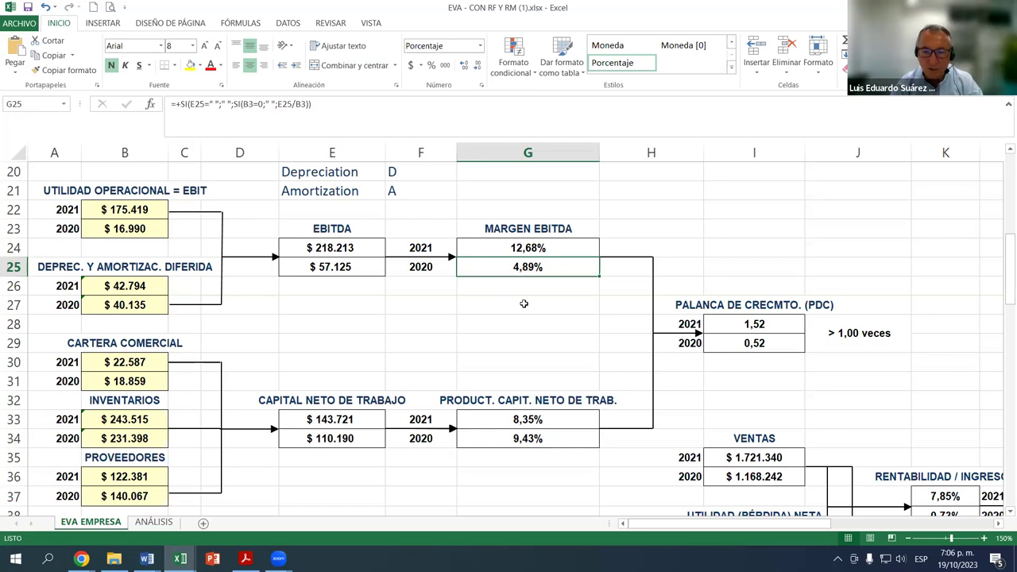
left_click(525, 440)
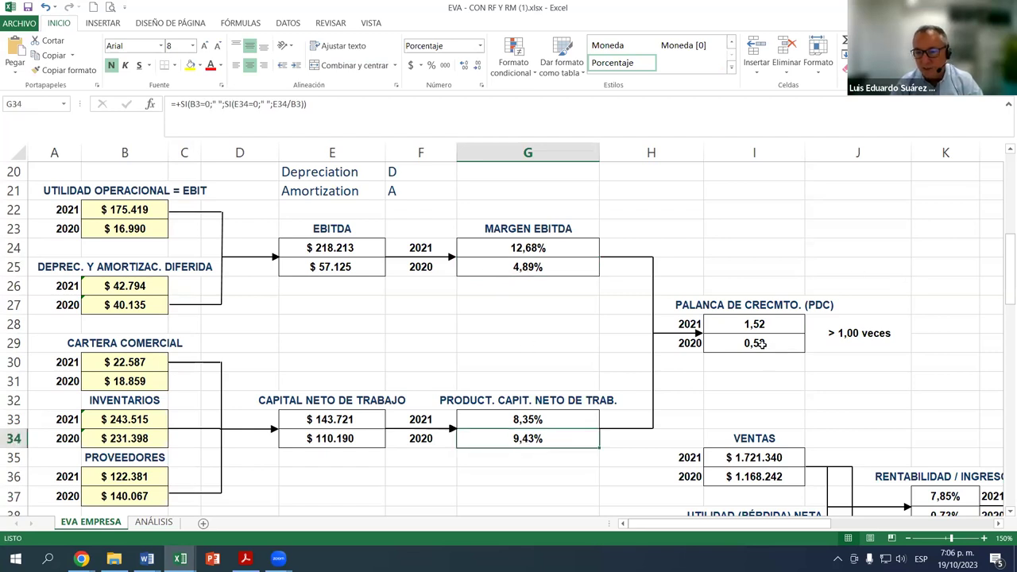
left_click(761, 344)
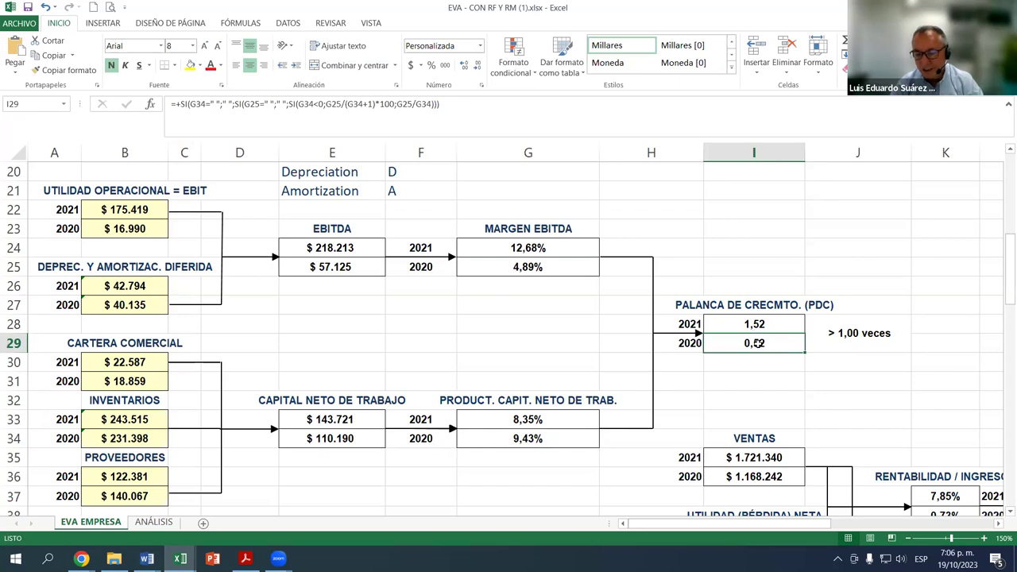
Locate the ROA and ROE blocks in column M and examine their headings in M38 and M44
scroll(775, 349, "down", 1)
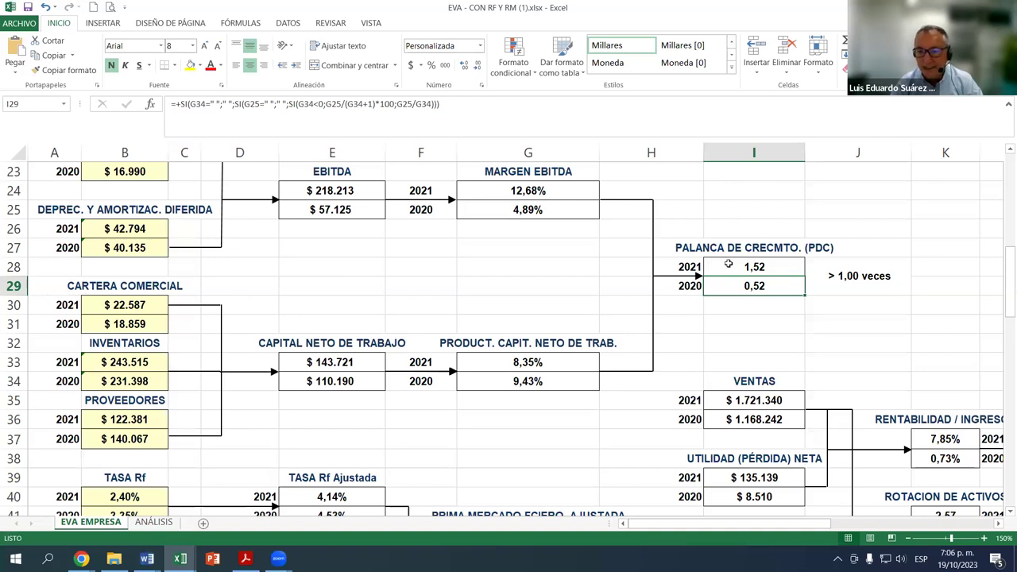
left_click_drag(793, 529, 896, 529)
scroll(841, 396, "down", 1)
scroll(841, 396, "down", 1)
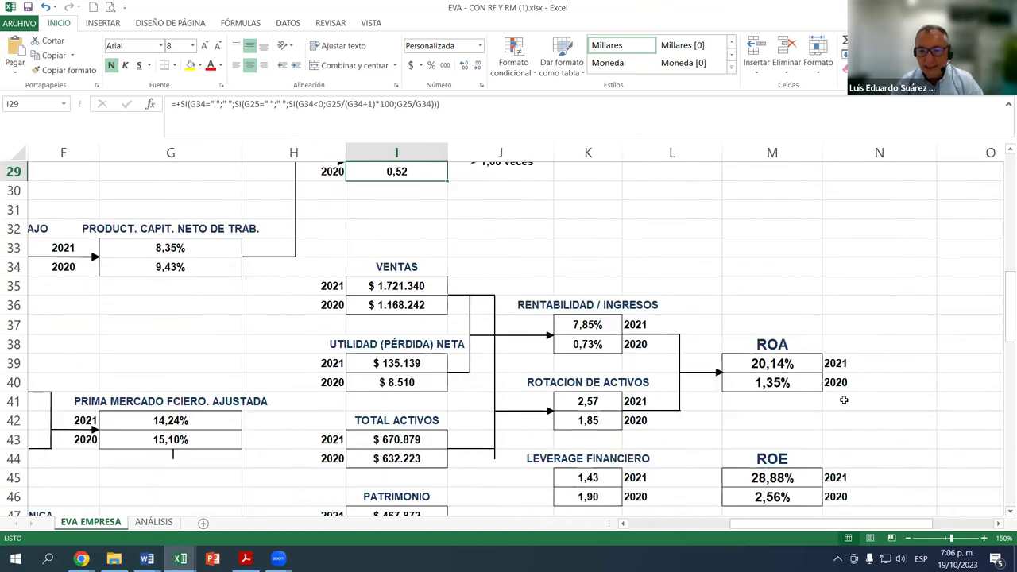
scroll(856, 417, "down", 1)
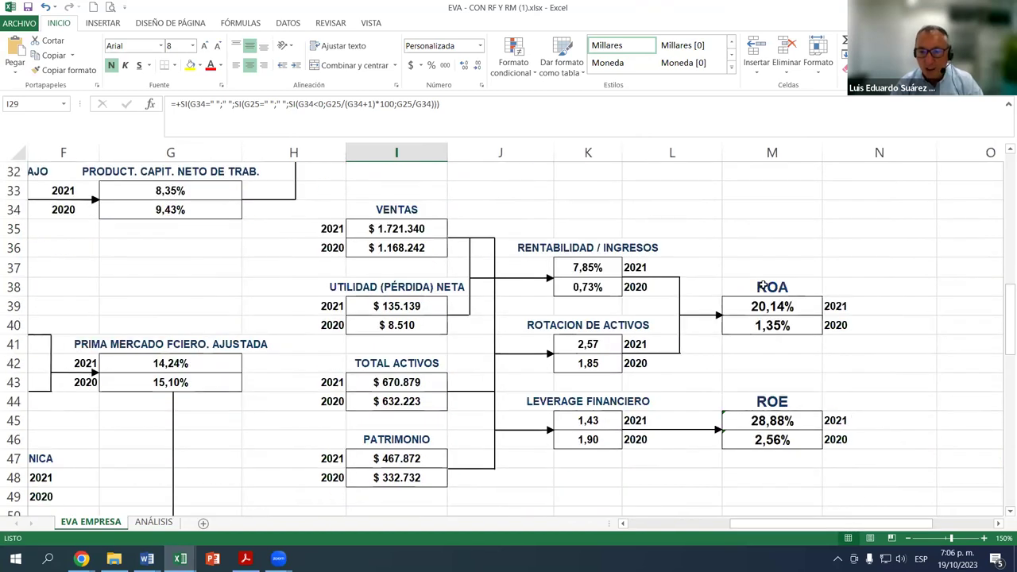
left_click(763, 286)
left_click(769, 403)
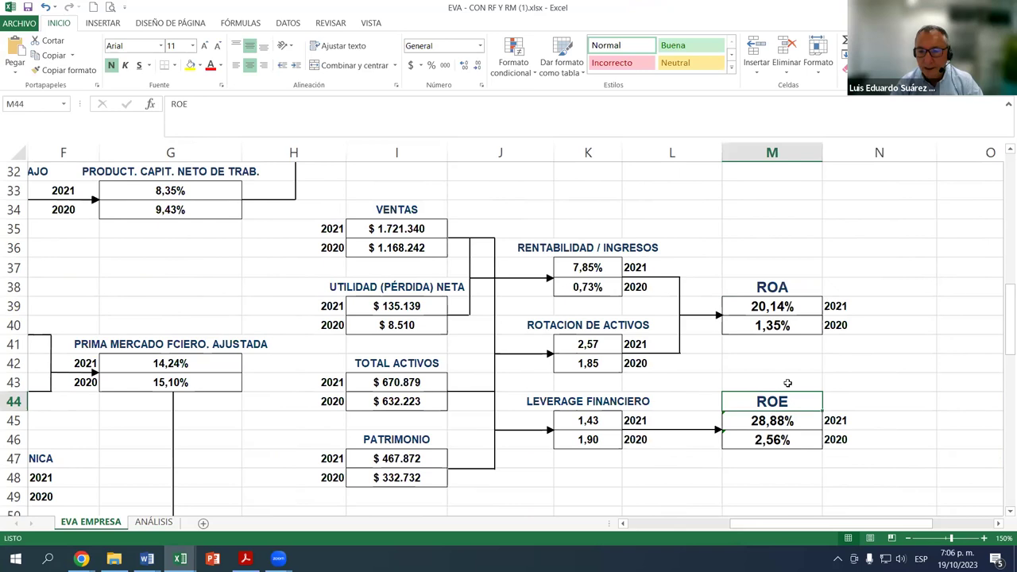
left_click(777, 294)
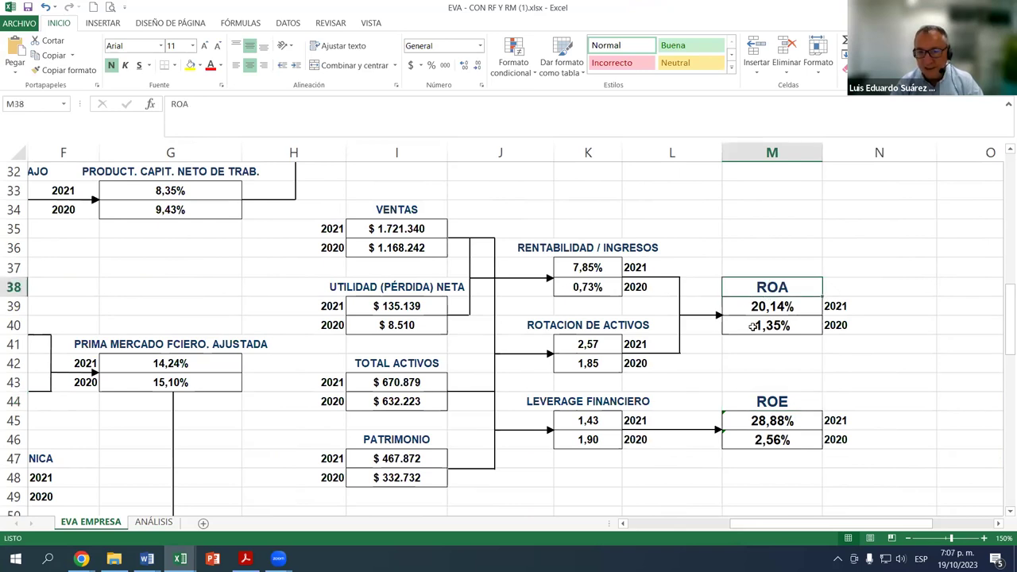
Relate the 2021 ROA in M39 to TOTAL ACTIVOS in I43, and ROE to the 2021 PATRIMONIO in I47
left_click(784, 309)
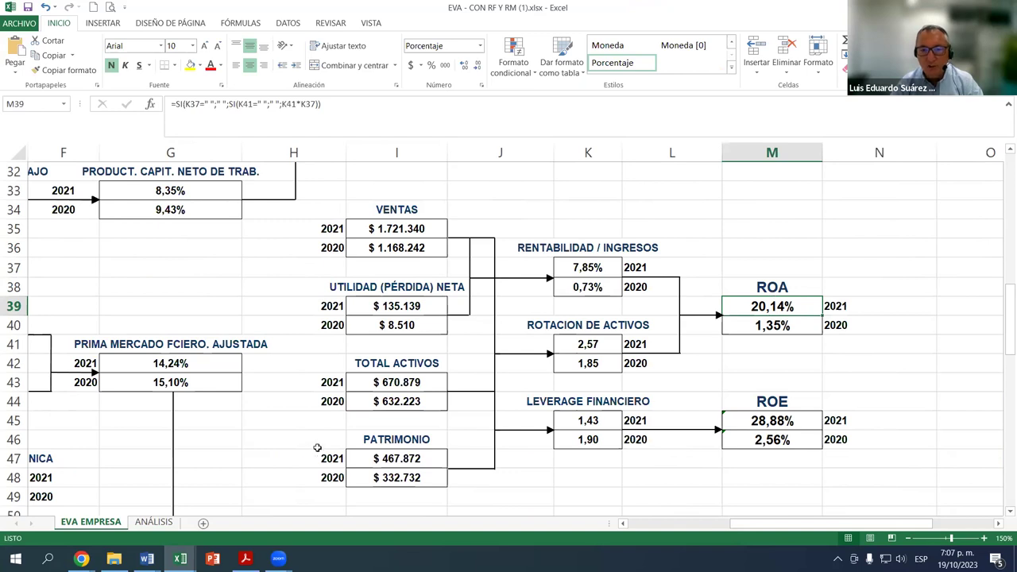
left_click(398, 383)
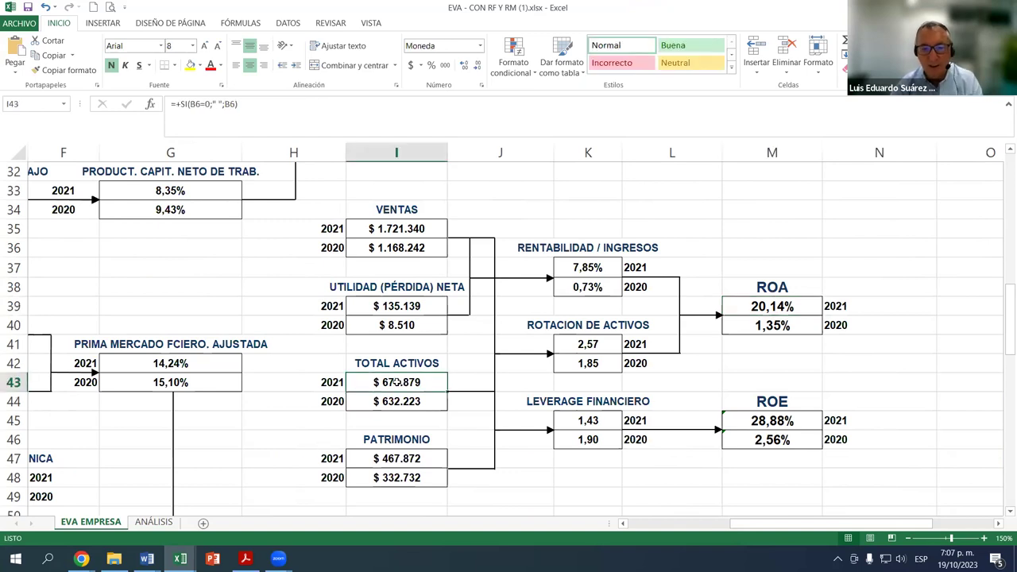
left_click(775, 401)
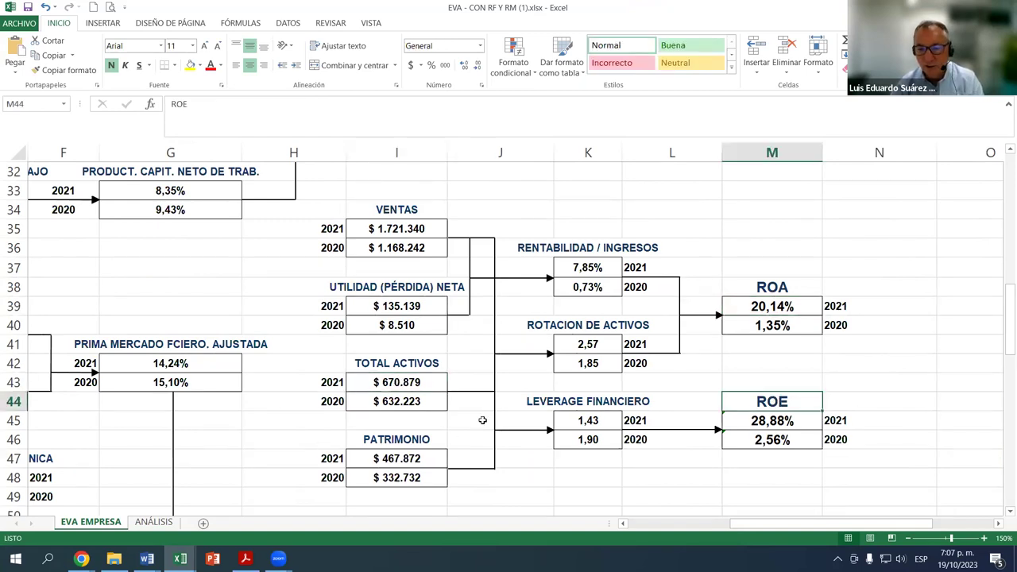
left_click(399, 461)
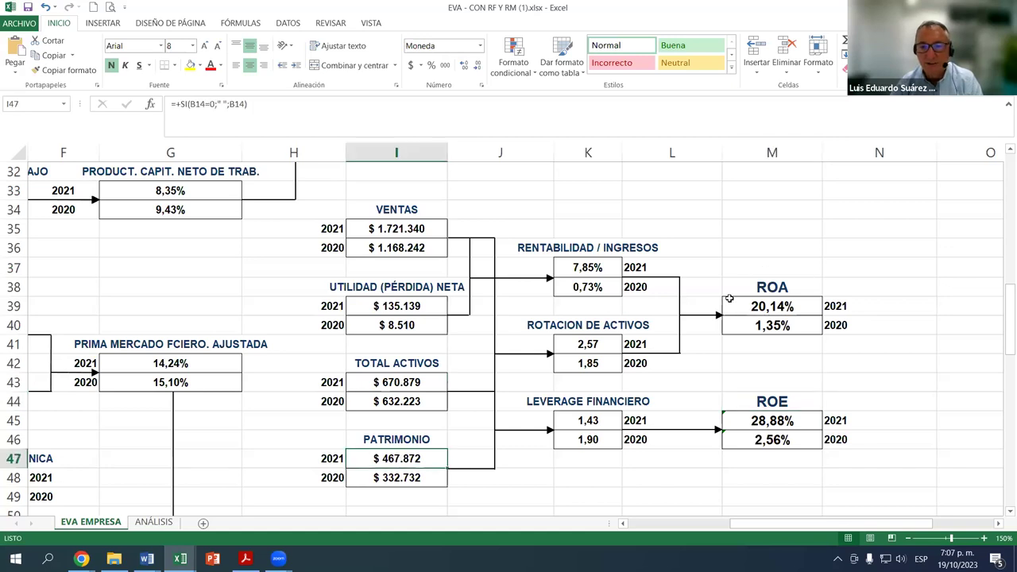
Examine how the 2021 ROA in M39 relates to TOTAL ACTIVOS in I43 and UTILIDAD (PÉRDIDA) NETA in I39
left_click(779, 290)
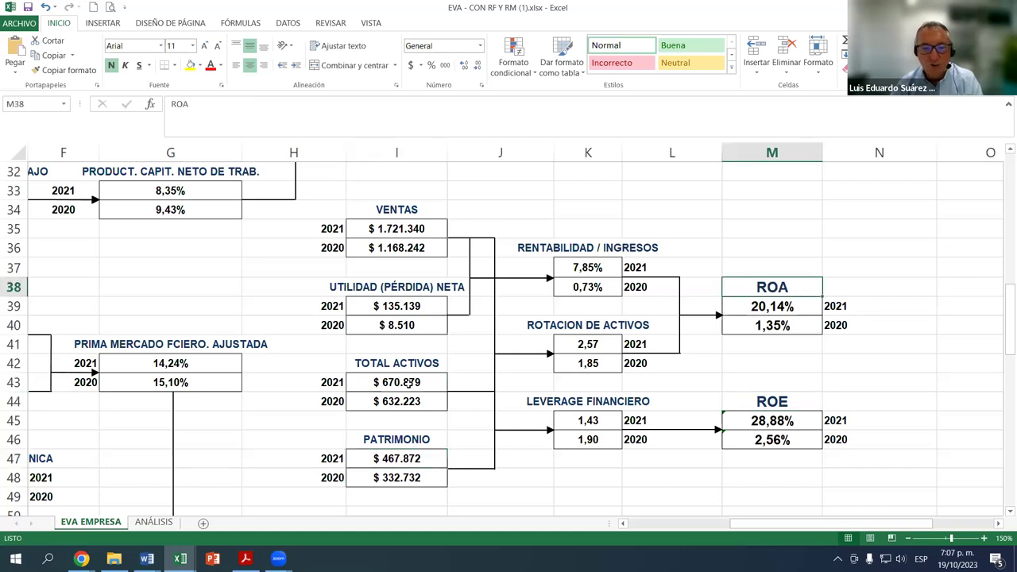
left_click(407, 385)
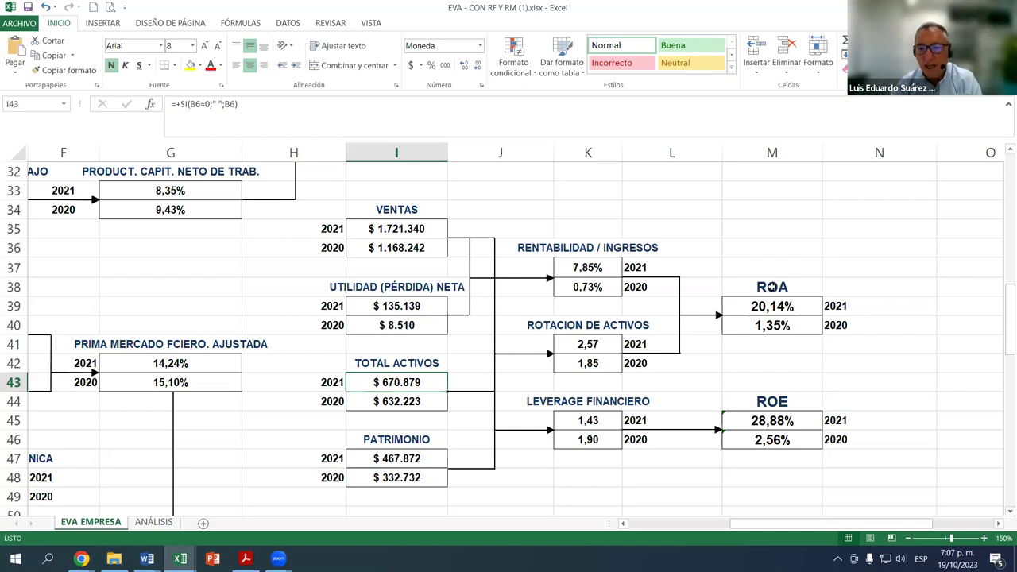
left_click(404, 310)
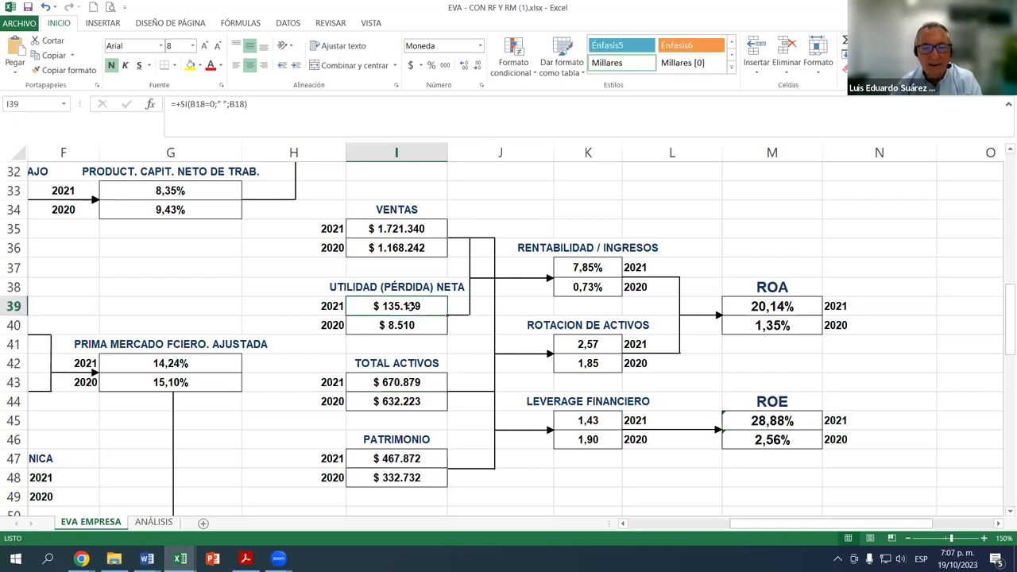
left_click(793, 309)
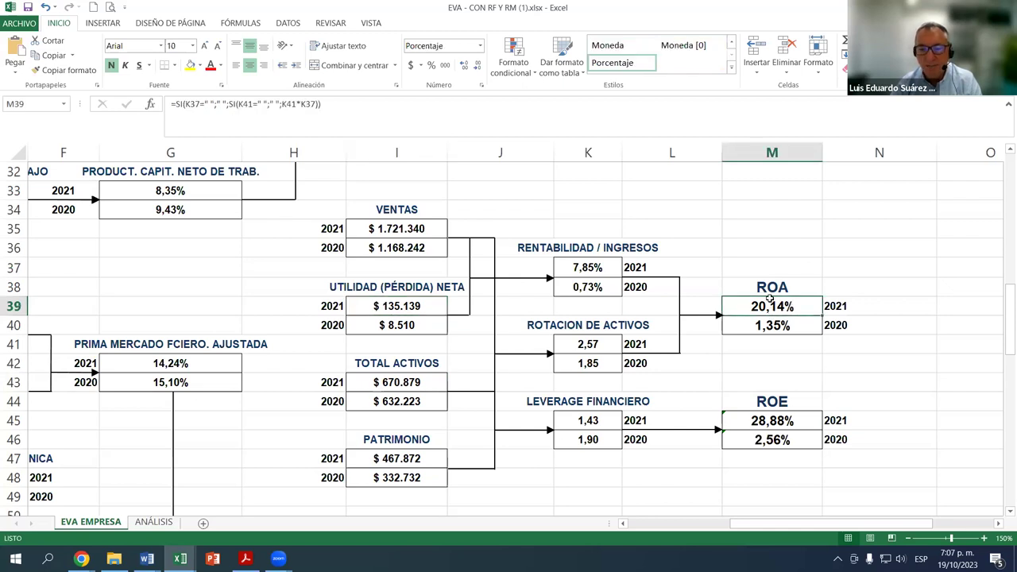
left_click(410, 387)
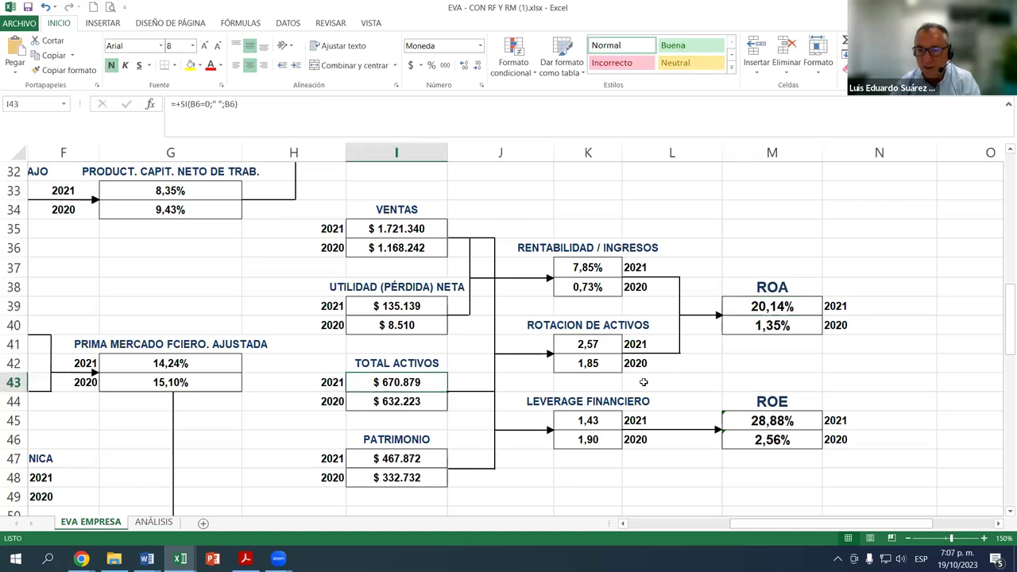
left_click(408, 304)
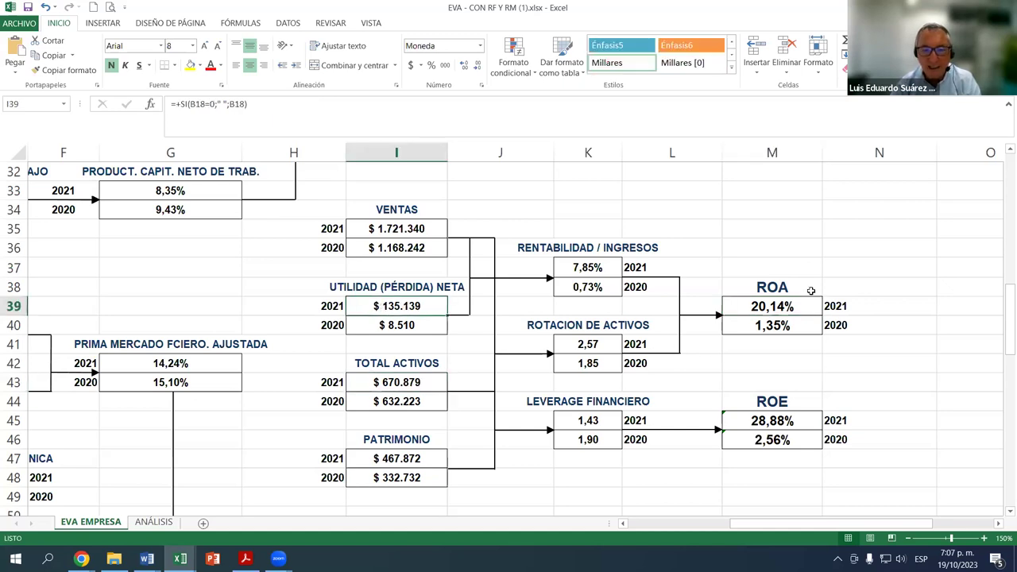
left_click(771, 302)
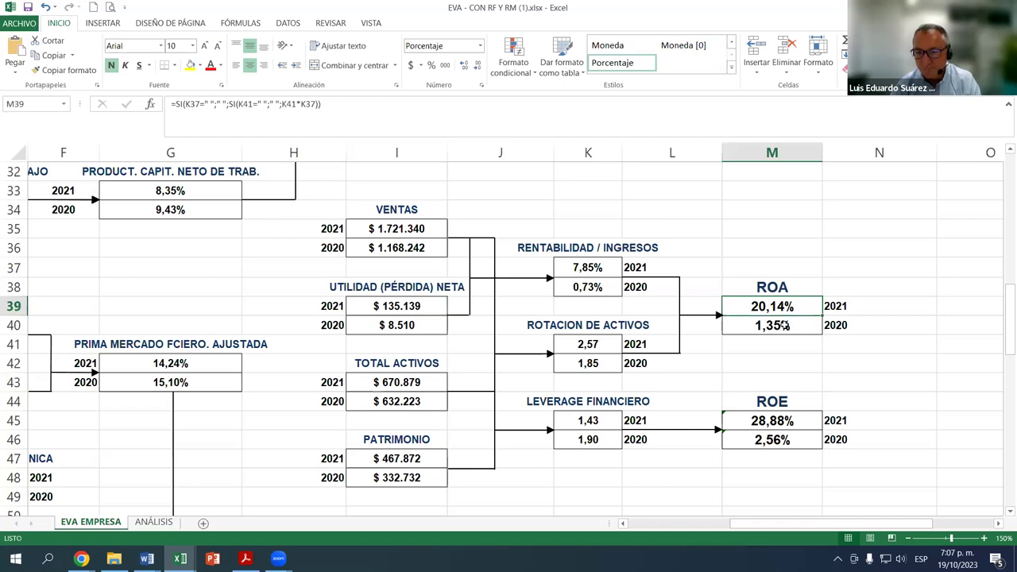
Review the 2020 ROA in M40 with total assets in I44 and net profit in I40, contrasting net profit and ROA with 2021
left_click(785, 328)
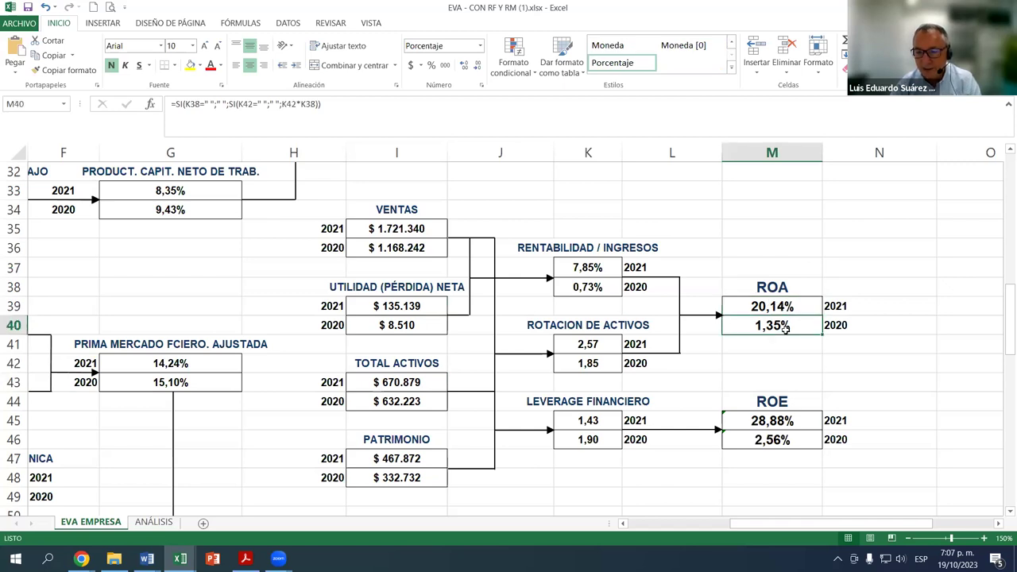
left_click(408, 403)
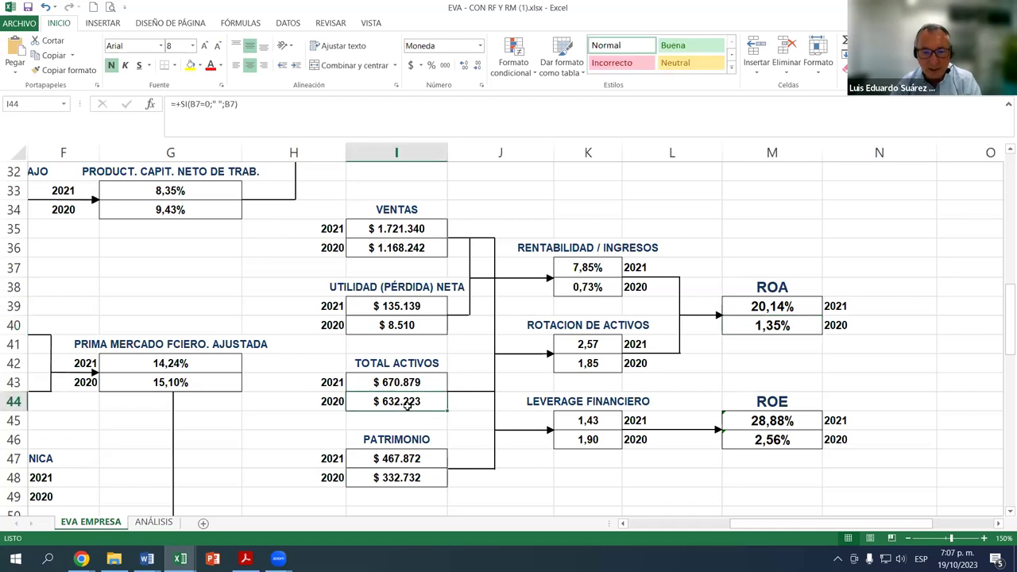
left_click(406, 320)
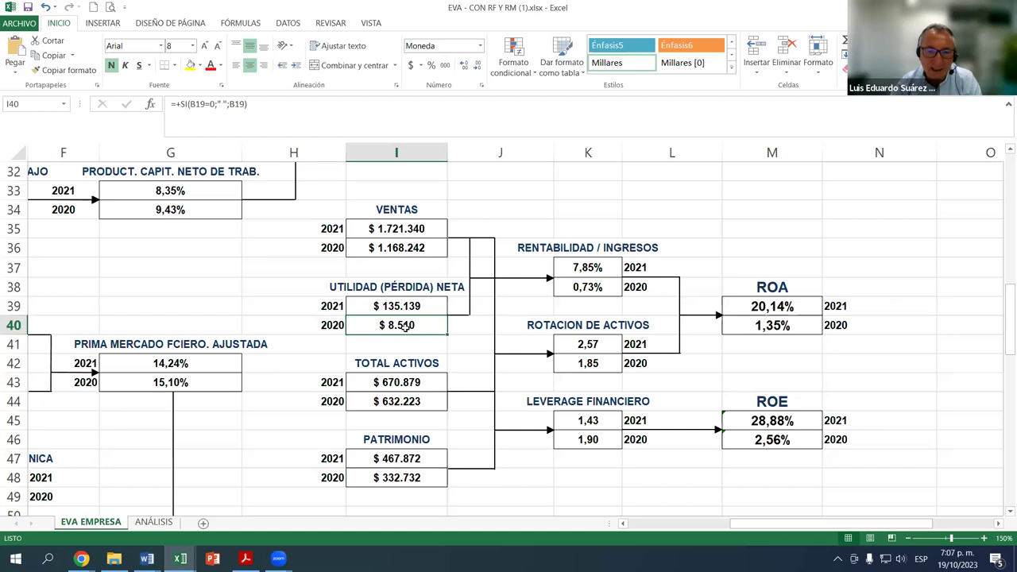
left_click(387, 309)
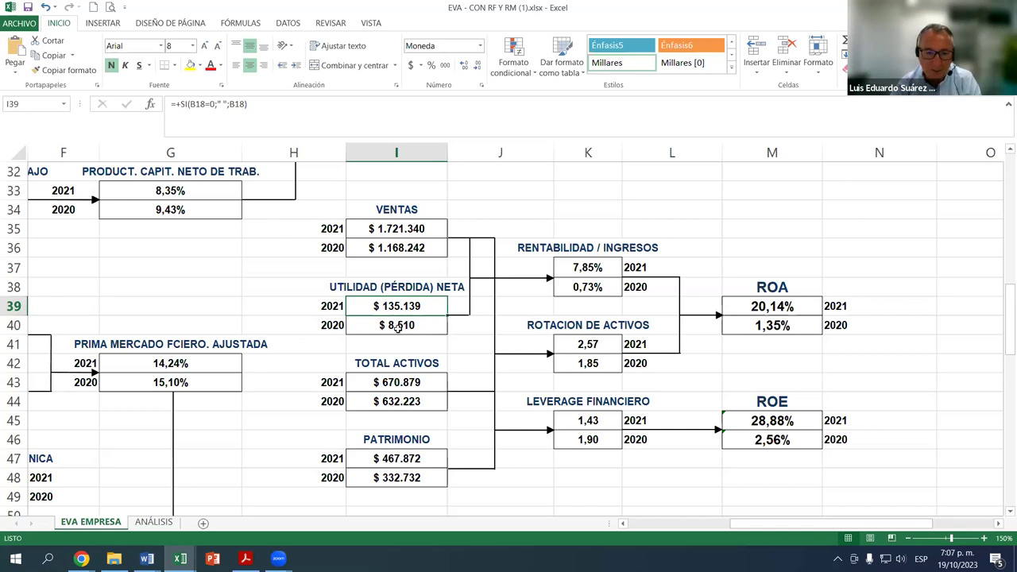
left_click(397, 329)
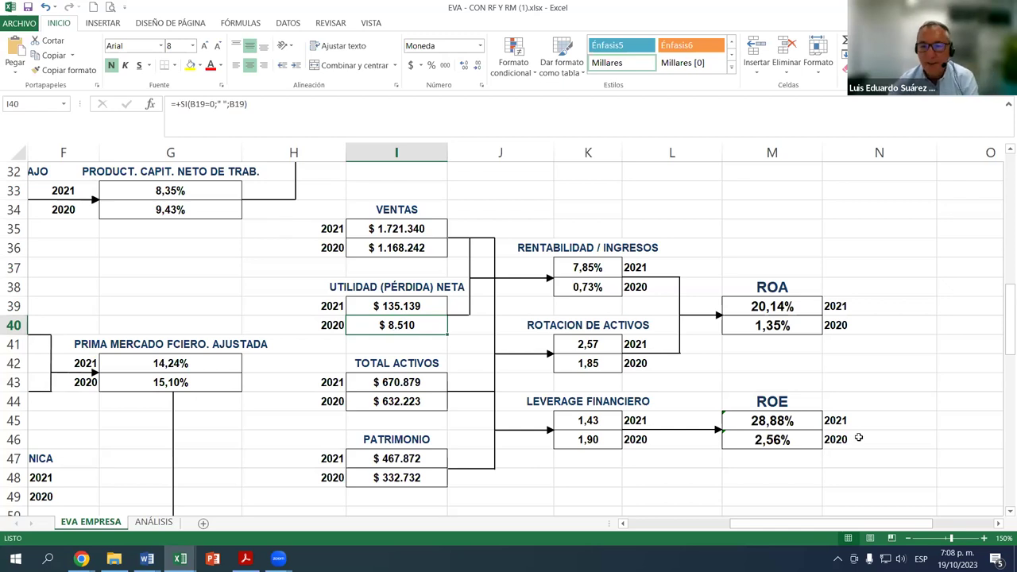
left_click(772, 325)
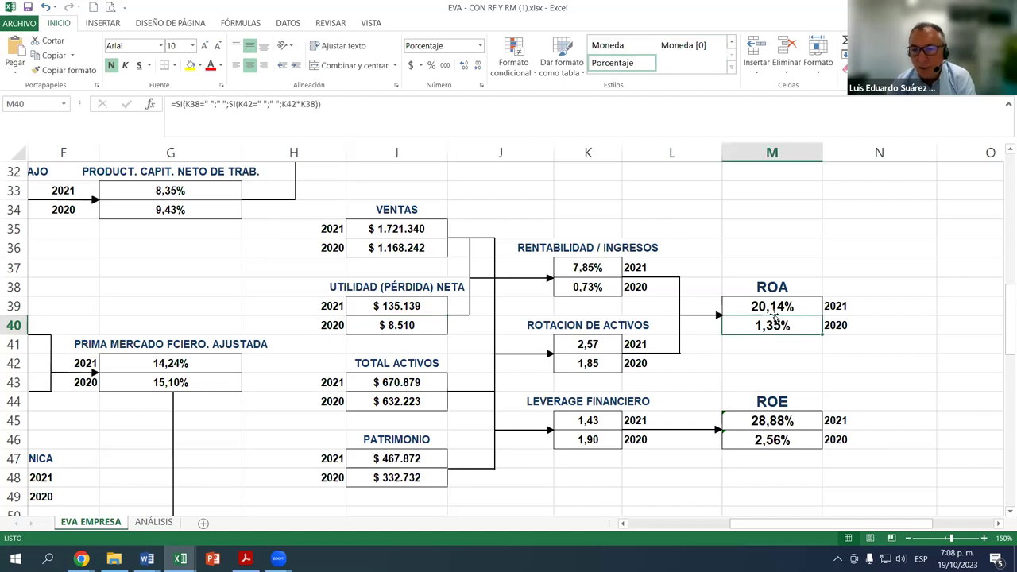
left_click(774, 305)
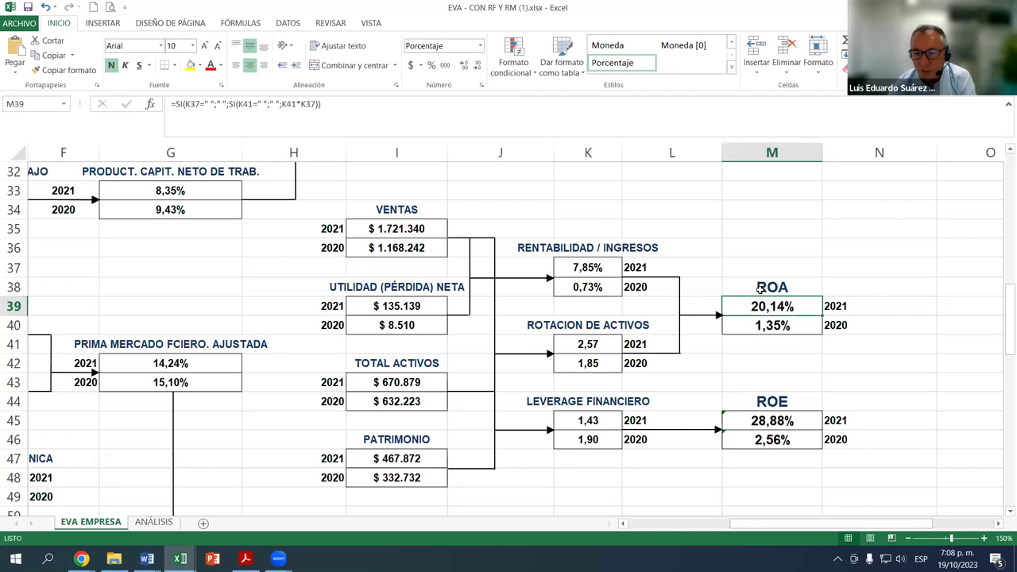
Review the 2021 net profit in I39, the 2021 EBITDA in E24 and its MARGEN EBITDA in G24
left_click(420, 307)
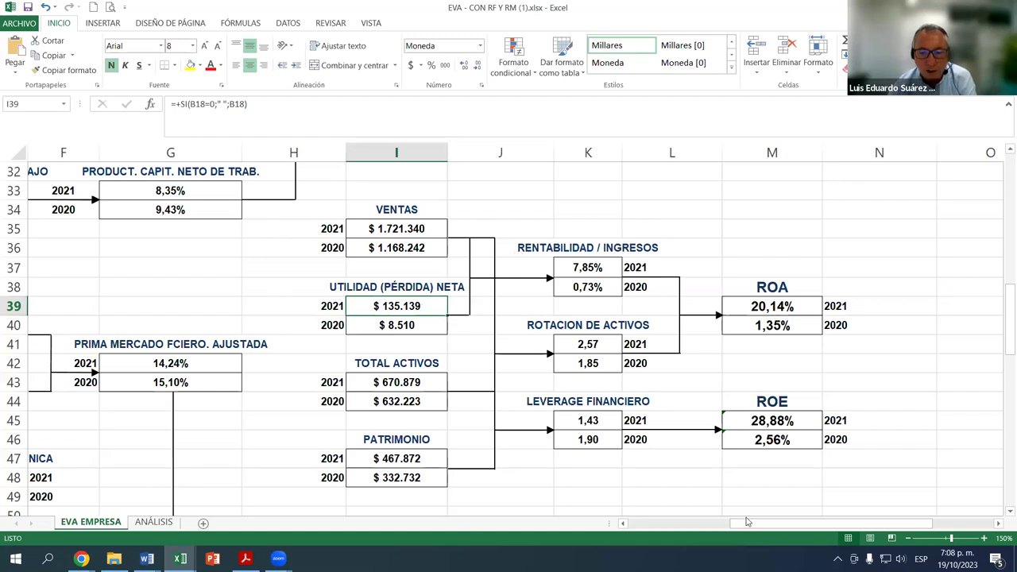
left_click_drag(751, 523, 640, 541)
scroll(98, 258, "left", 1)
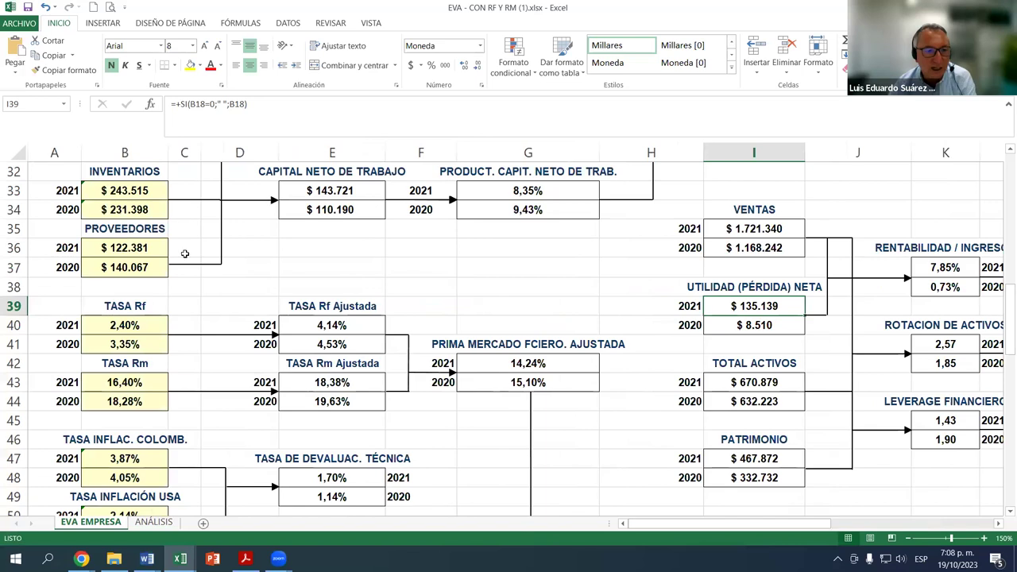
scroll(159, 314, "up", 3)
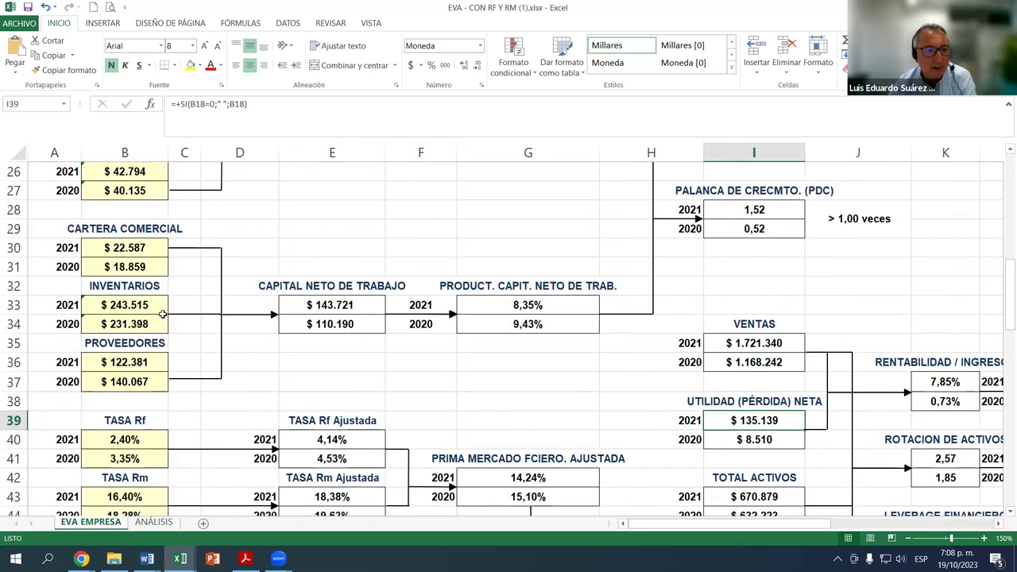
scroll(119, 329, "up", 2)
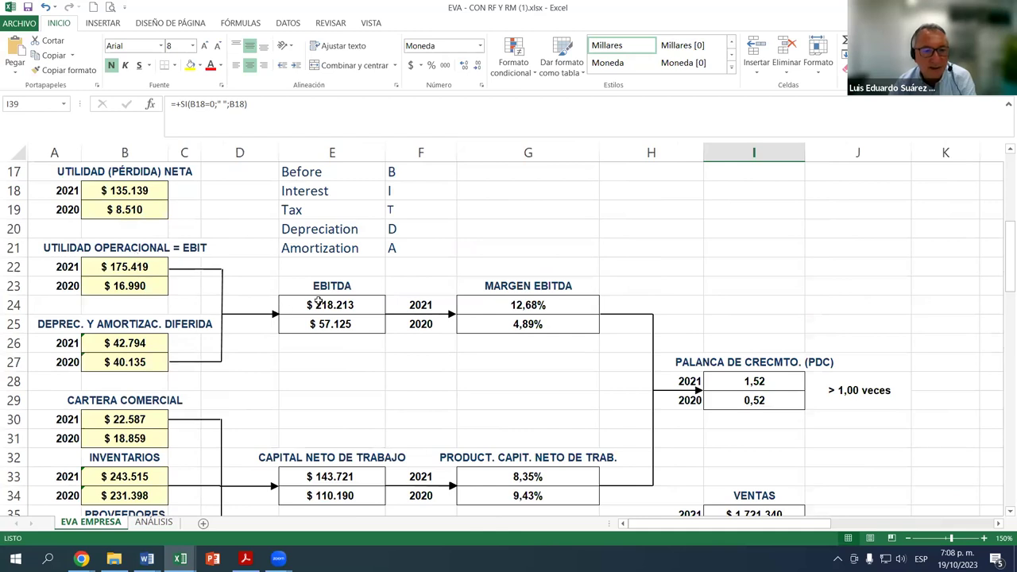
left_click(319, 304)
left_click(529, 307)
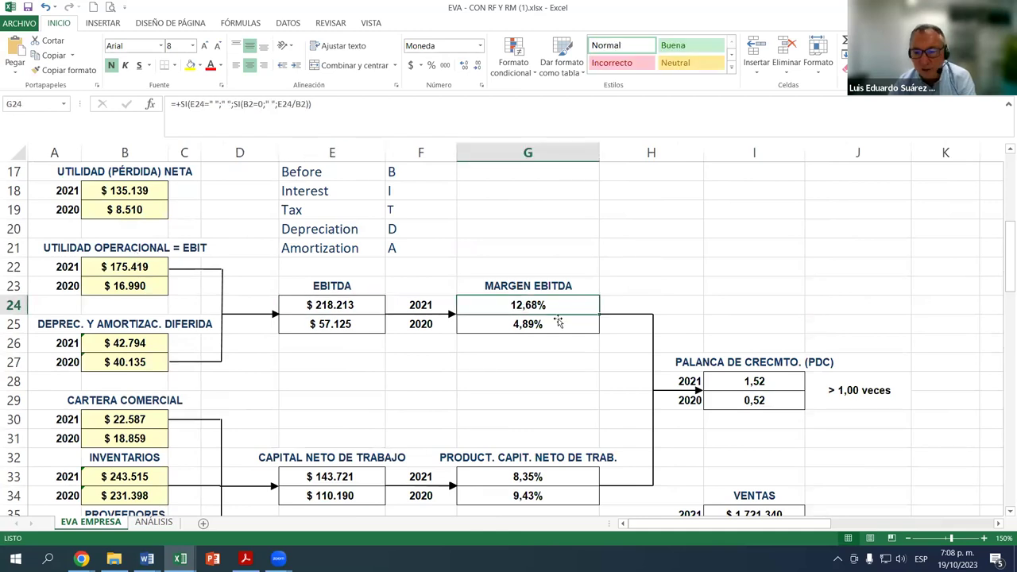
Return to the ROA block and compare the 2021 figure in M39 with the 2020 figure in M40
left_click_drag(821, 523, 906, 519)
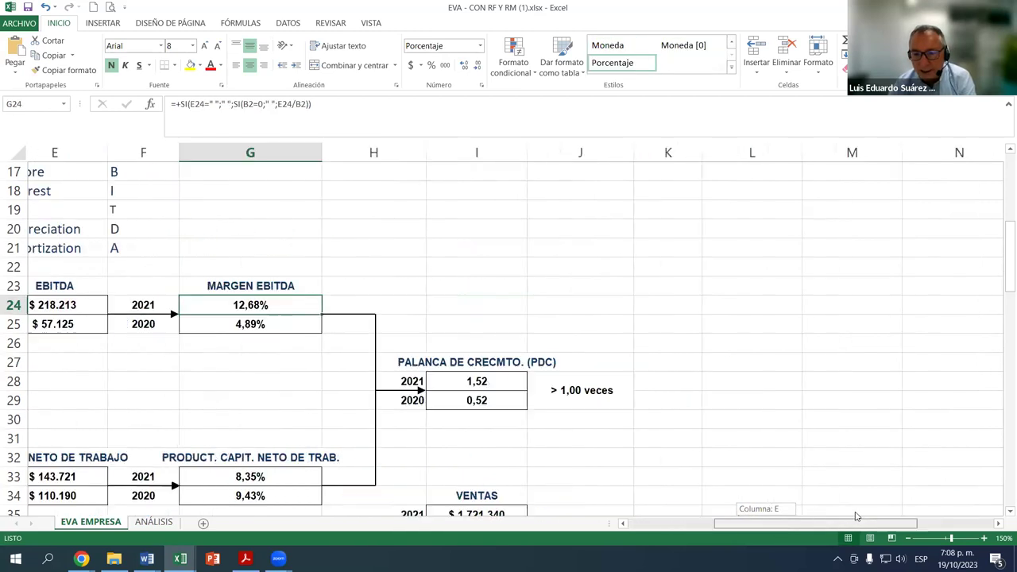
scroll(738, 357, "down", 4)
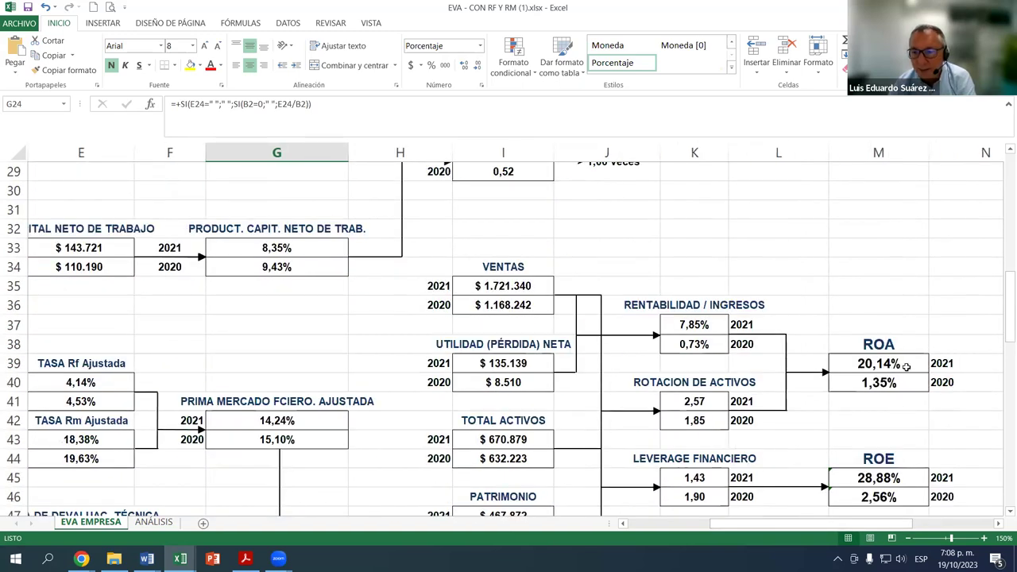
left_click(906, 367)
left_click(893, 383)
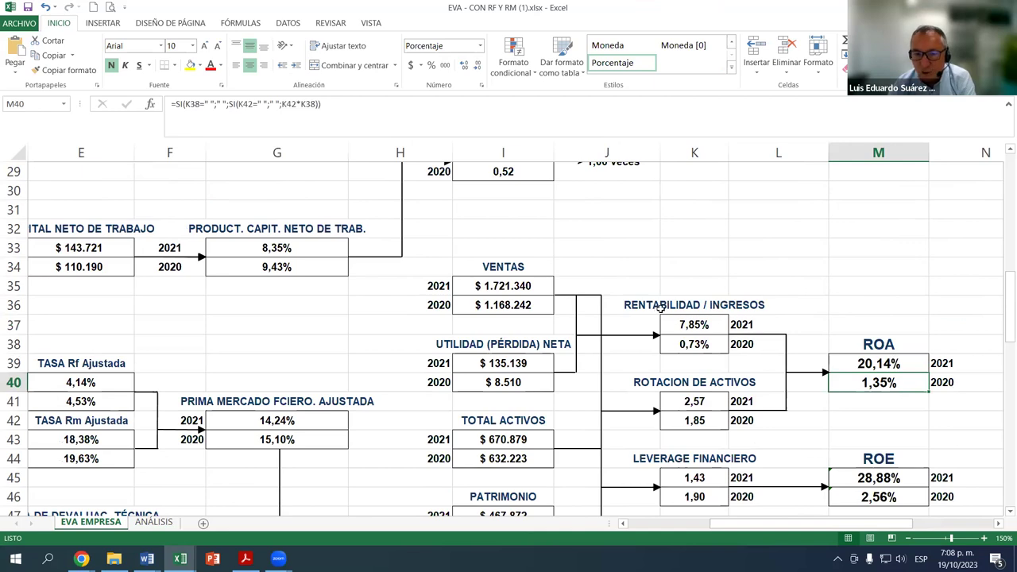
Trace the 2021 ROA in M39 to its two factors, RENTABILIDAD / INGRESOS in K37 and ROTACION DE ACTIVOS in K41
left_click(703, 324)
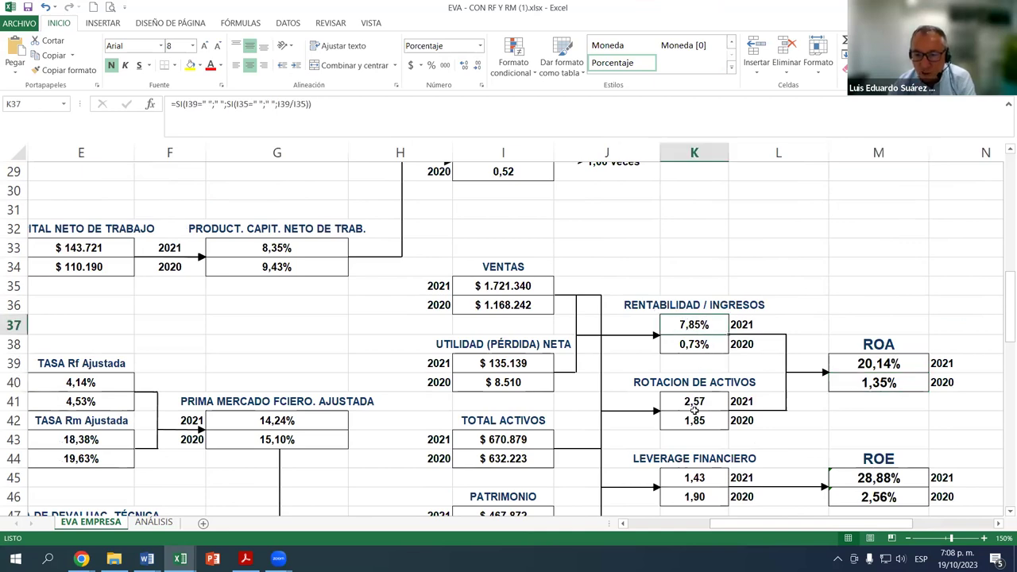
left_click(695, 402)
left_click(692, 326)
left_click(697, 403)
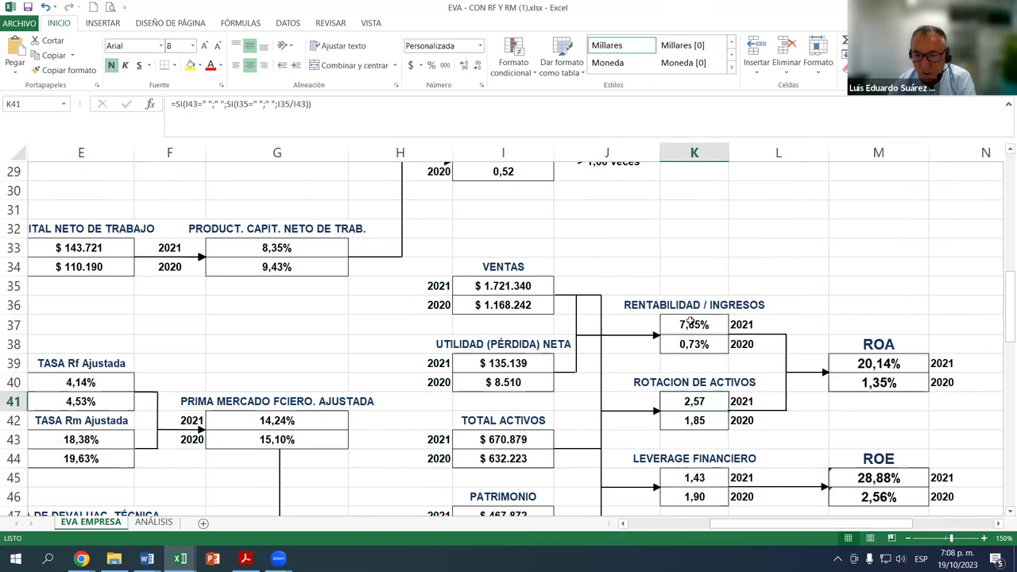
left_click(690, 322)
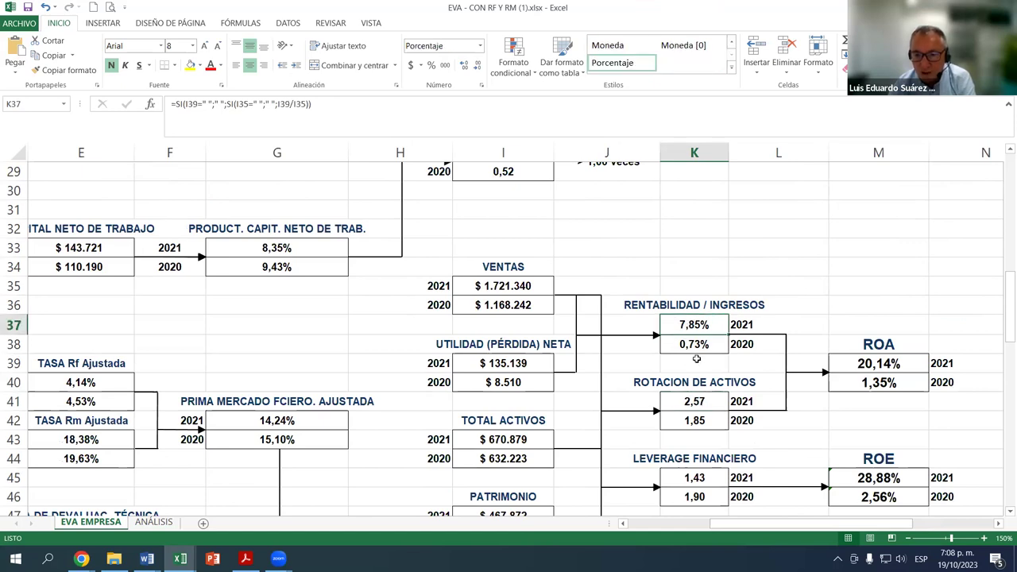
left_click(696, 404)
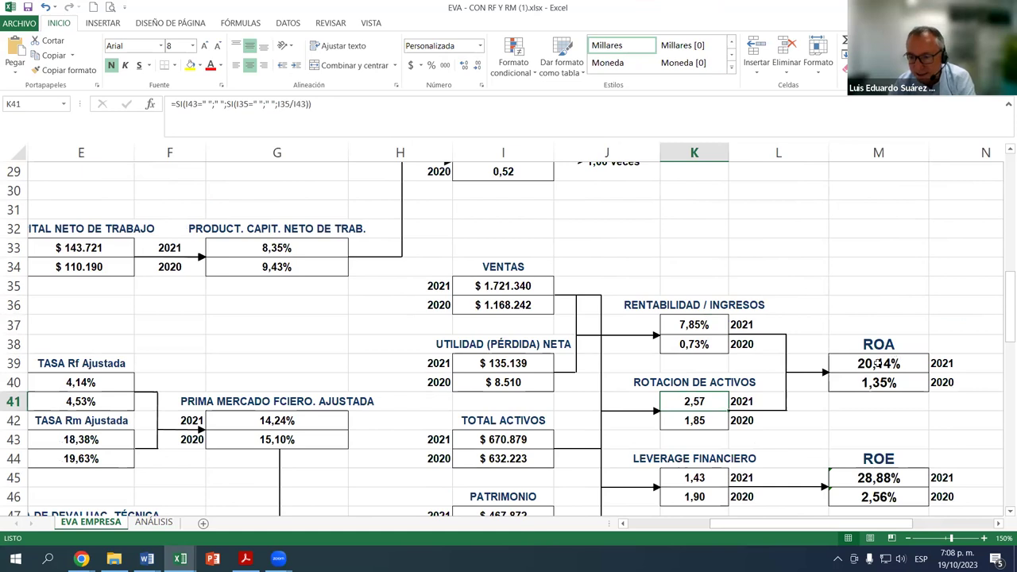
left_click(875, 363)
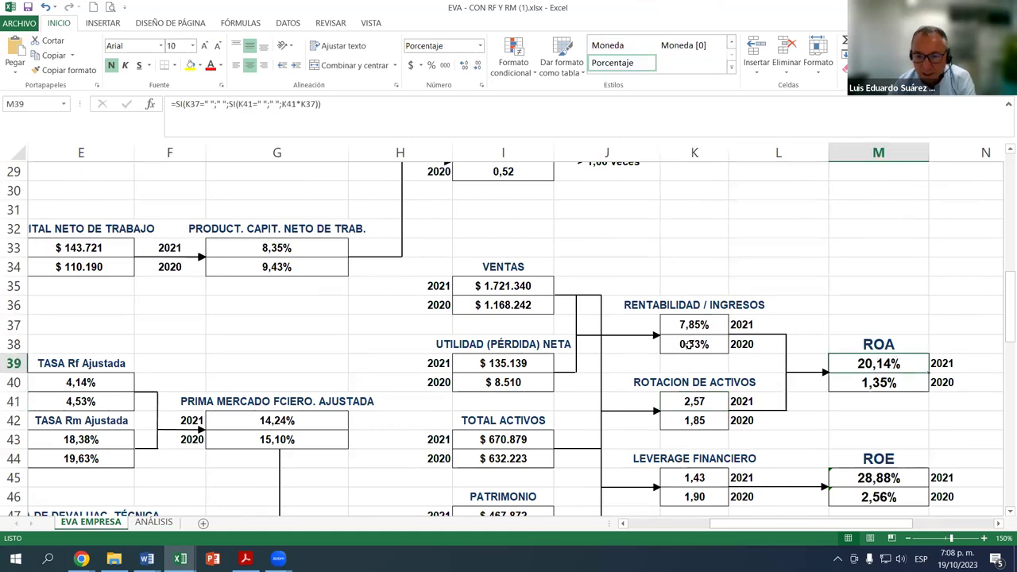
Trace the 2020 ROA in M40 to its revenue profitability in K38 and asset turnover in K42
left_click(690, 344)
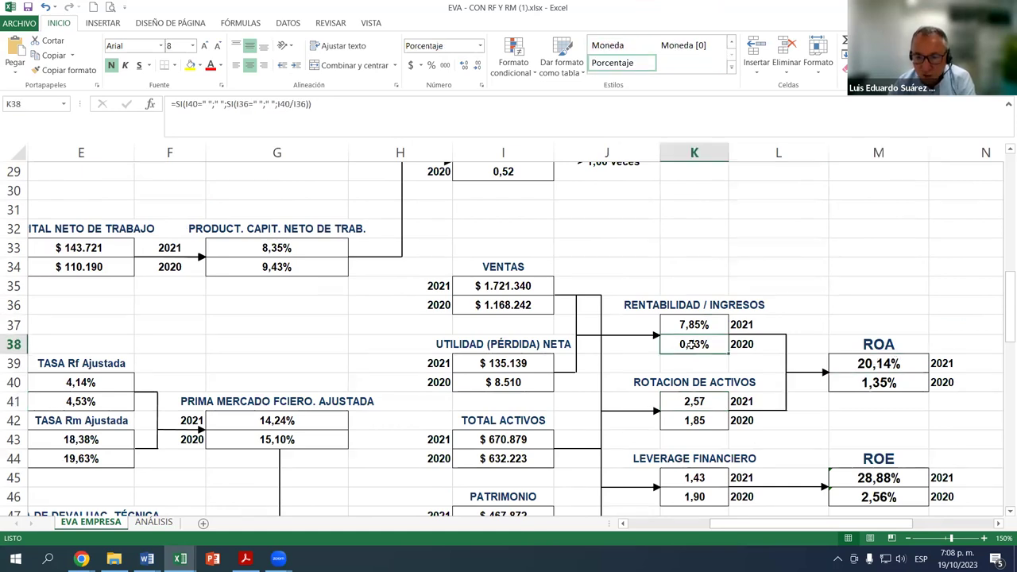
left_click(696, 421)
left_click(883, 386)
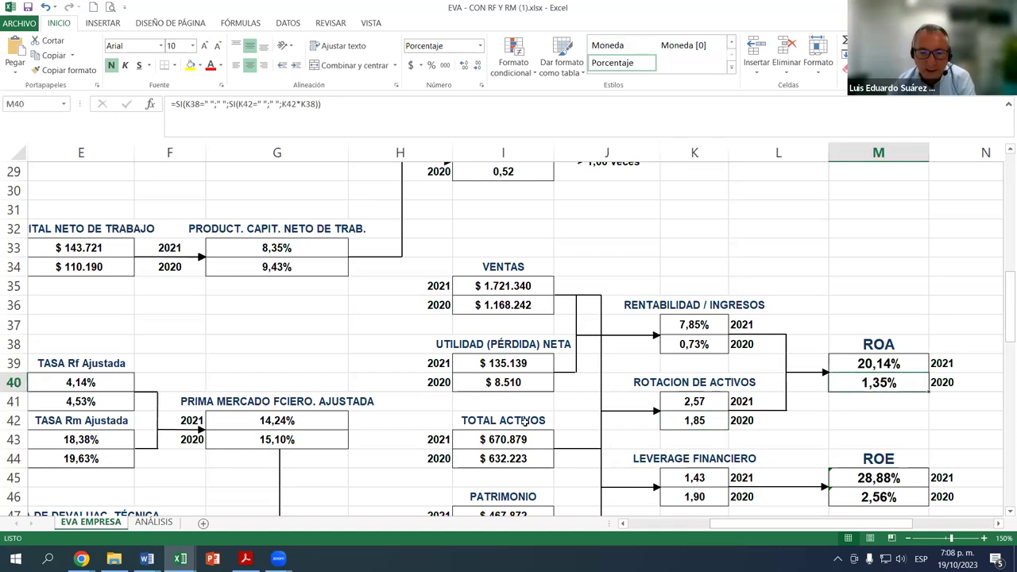
Relate the 2021 ROA in M39 back to net profit in I39 and total assets in I43
left_click(496, 364)
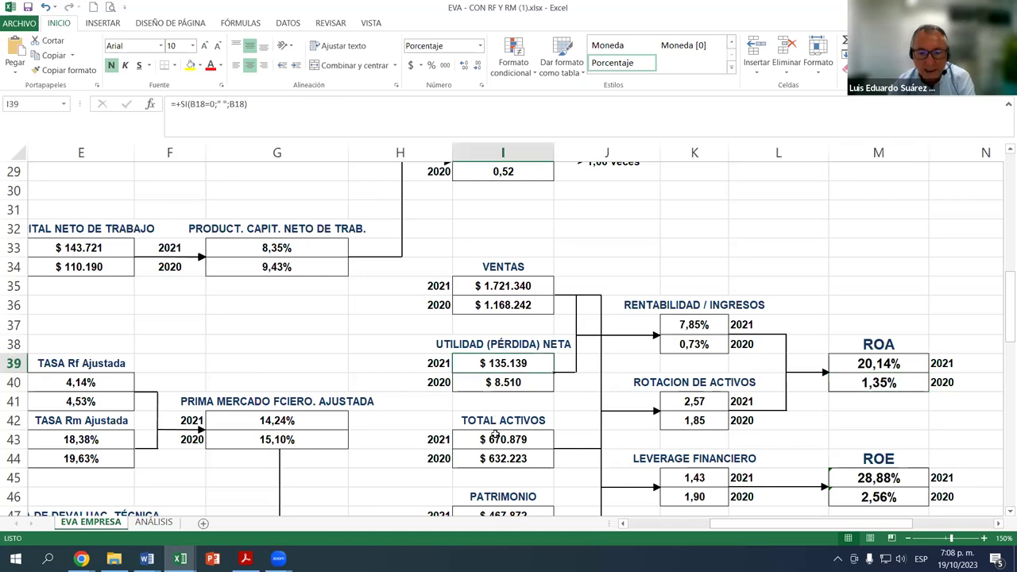
left_click(496, 437)
left_click(875, 368)
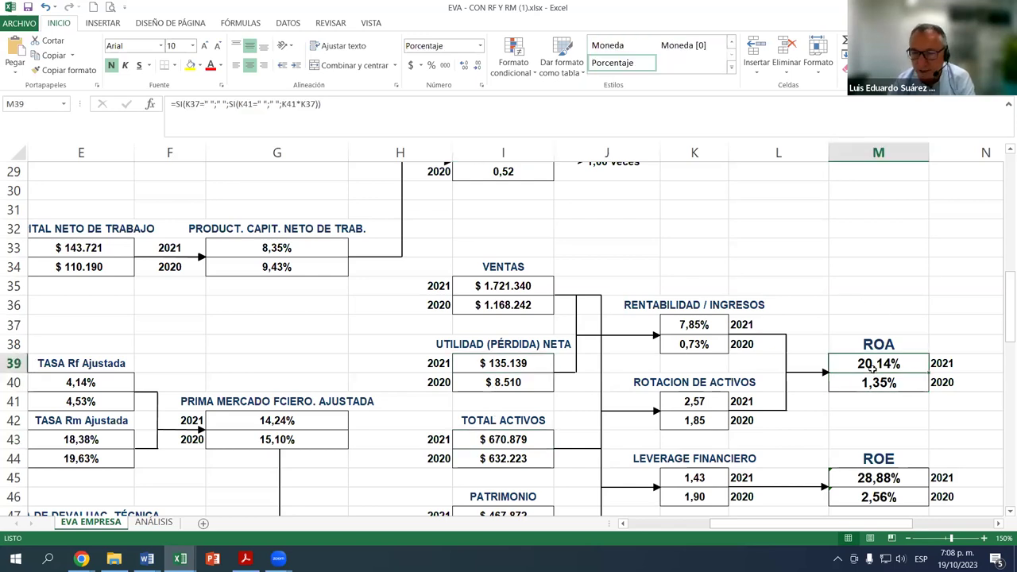
left_click(506, 442)
left_click(498, 363)
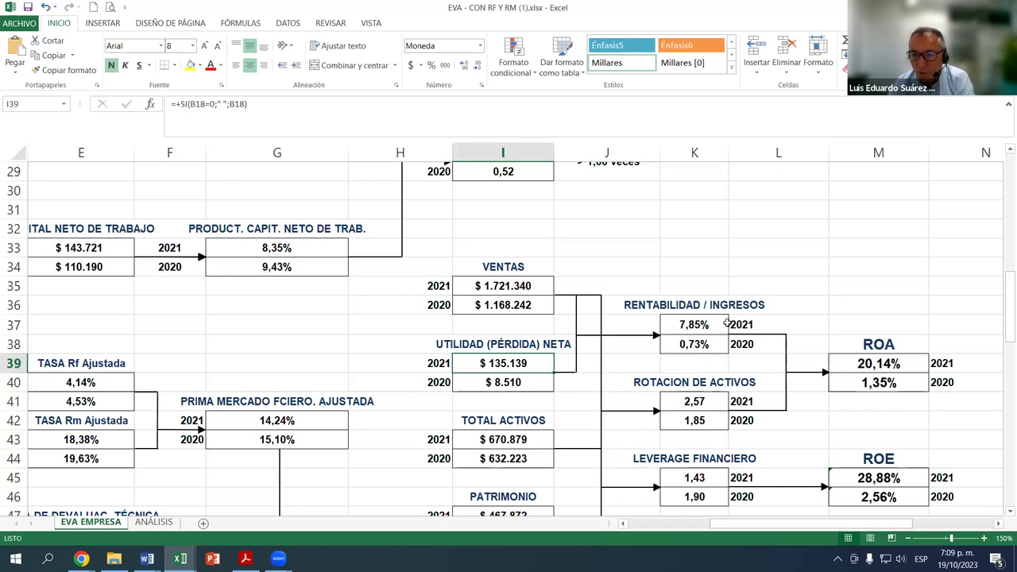
Examine the 2021 ROA factors in K37 and K41, tracing K37 to net profit in I39 and VENTAS in I35
left_click(693, 325)
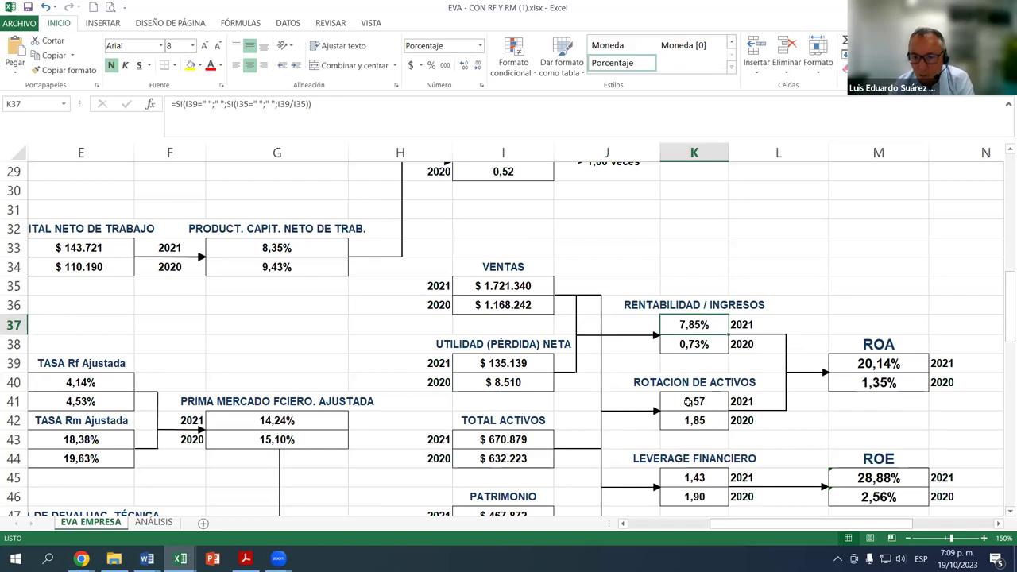
left_click(690, 403)
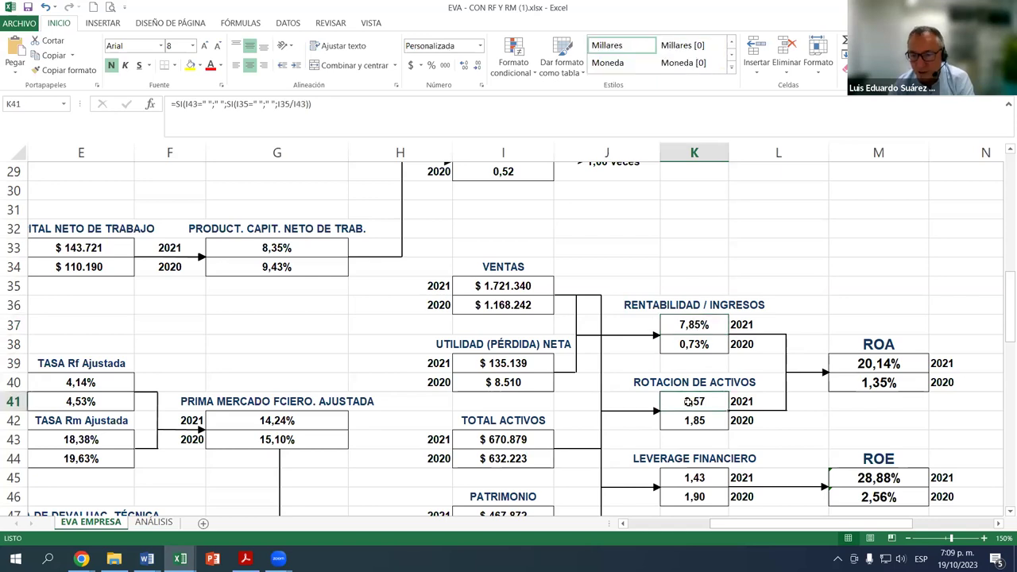
left_click(697, 324)
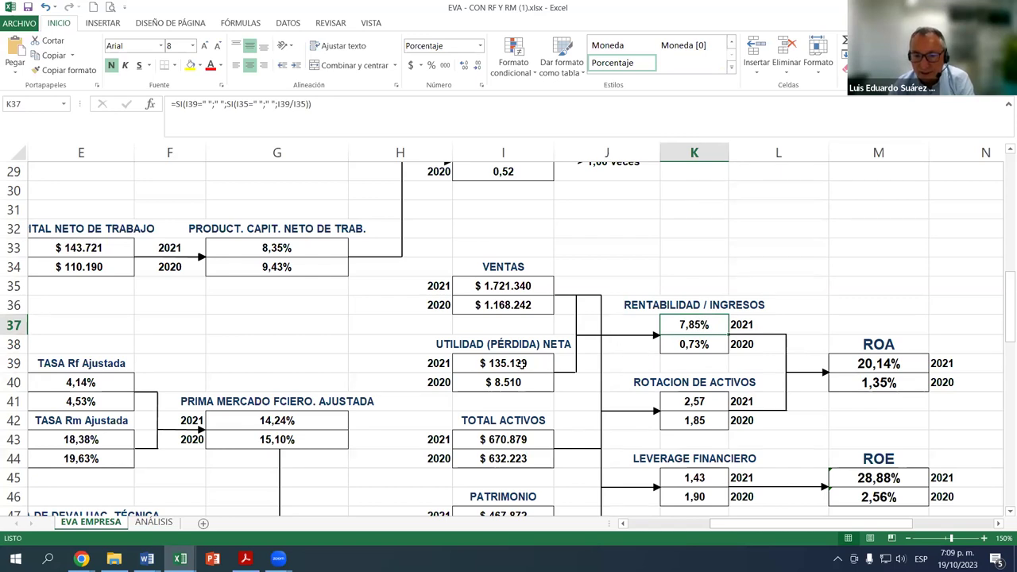
left_click(514, 364)
left_click(501, 288)
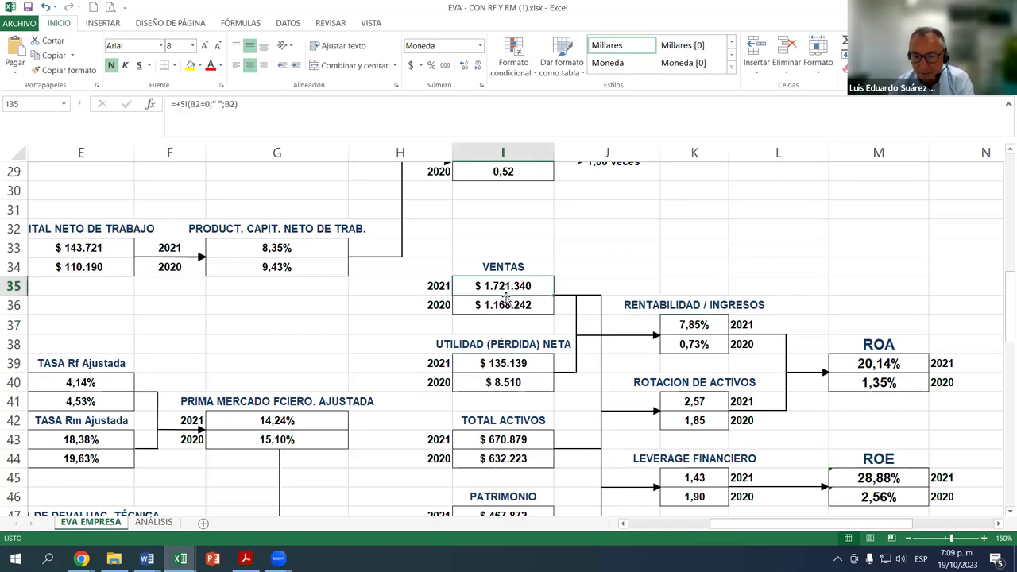
left_click(710, 325)
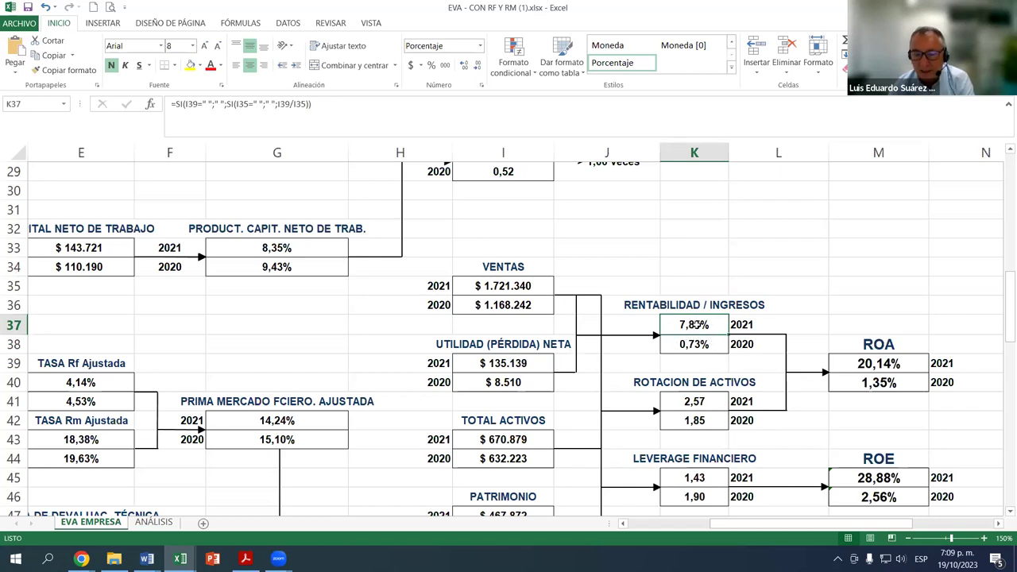
Interpret RENTABILIDAD / INGRESOS for 2021 and 2020 in K37 and K38 against the UTILIDAD (PÉRDIDA) NETA rows
left_click(530, 361)
left_click(690, 323)
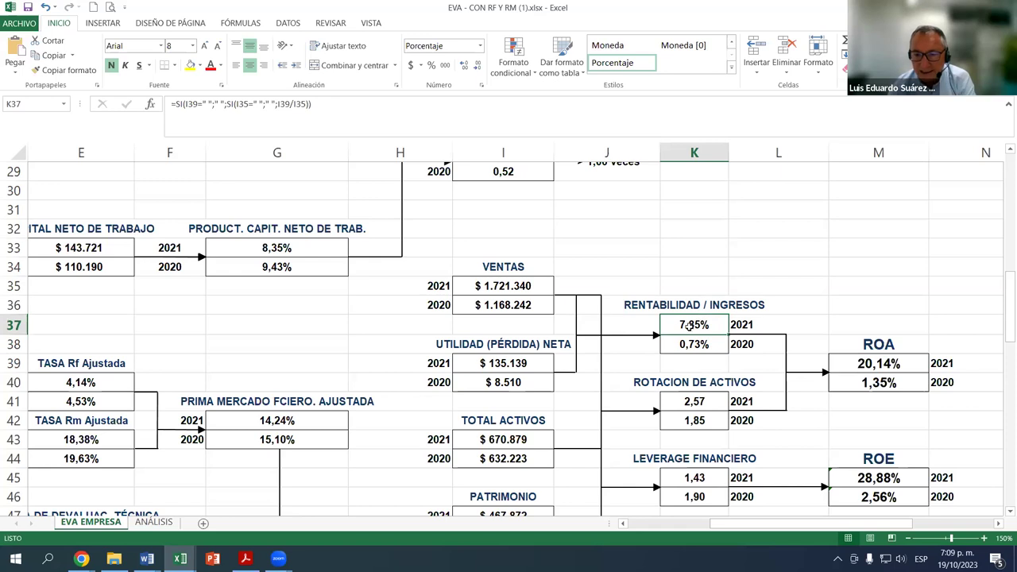
left_click(548, 364)
left_click(706, 322)
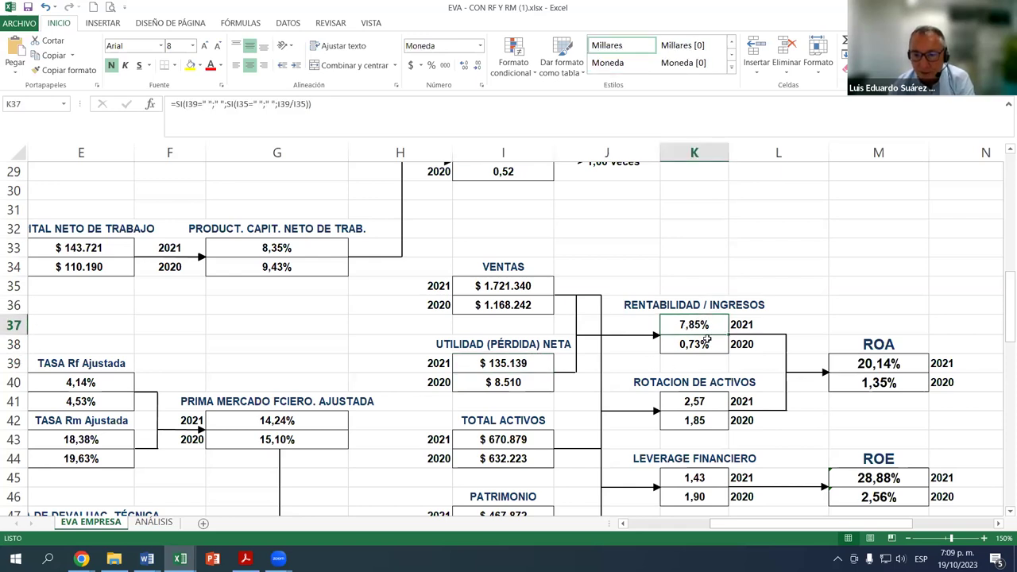
left_click(694, 348)
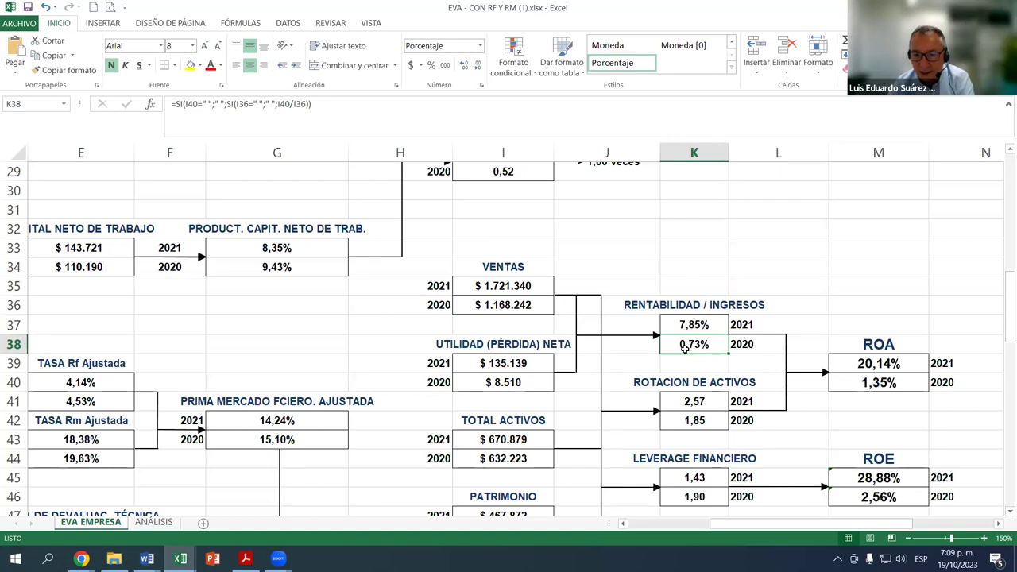
left_click(528, 367)
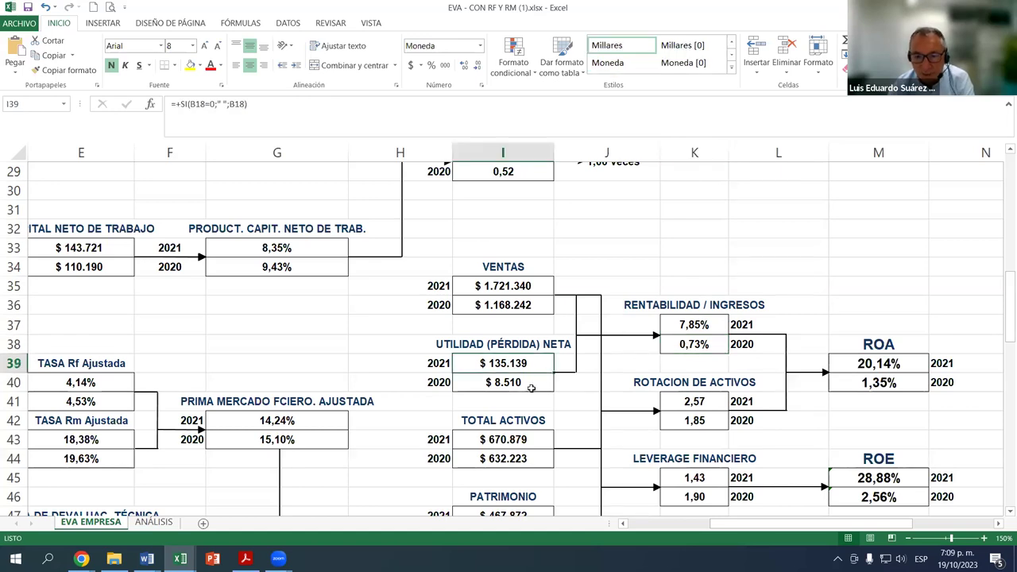
left_click(442, 383)
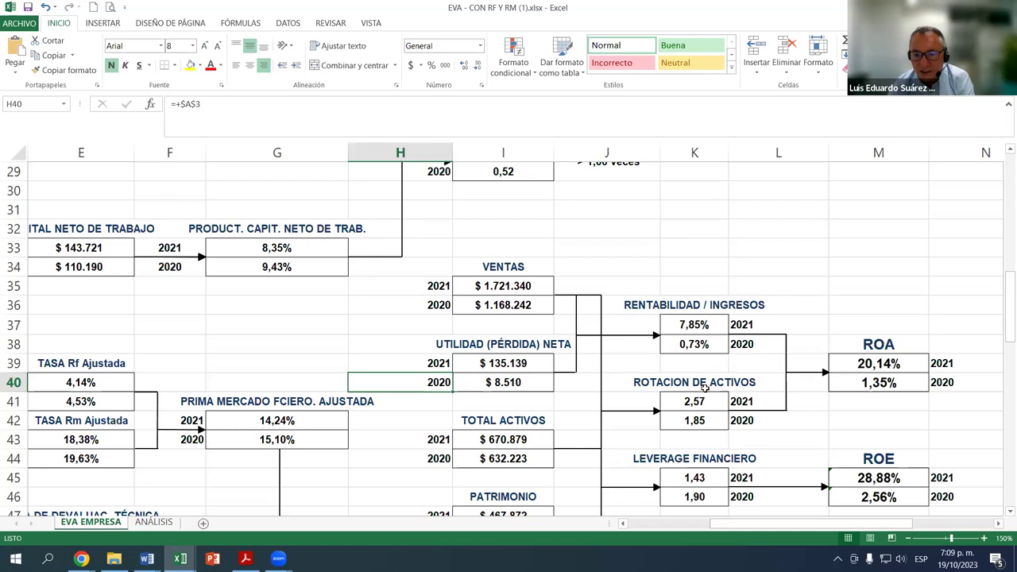
Trace the 2021 ROTACION DE ACTIVOS to VENTAS in I35 and TOTAL ACTIVOS in I43
scroll(705, 387, "down", 1)
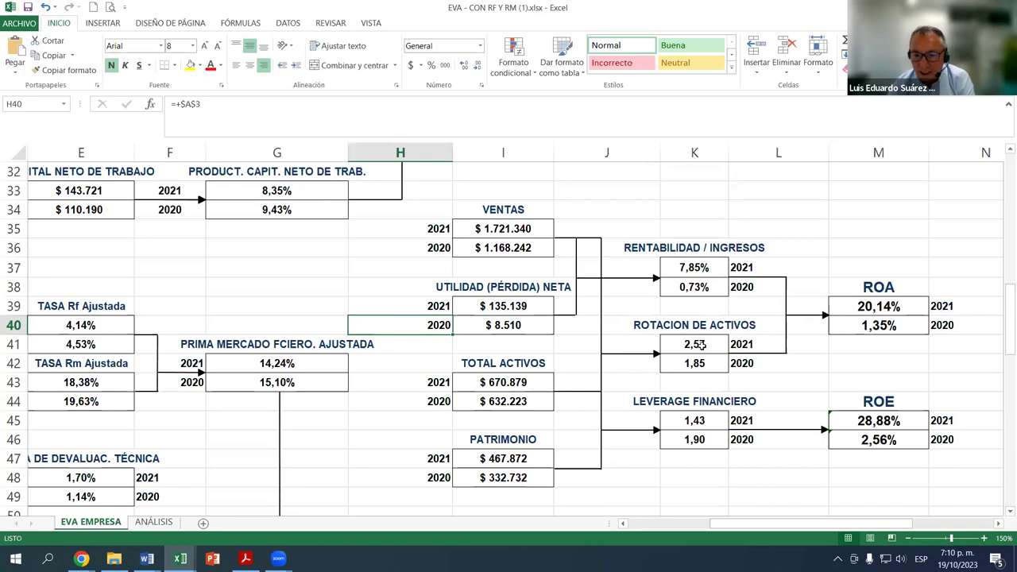
left_click(509, 383)
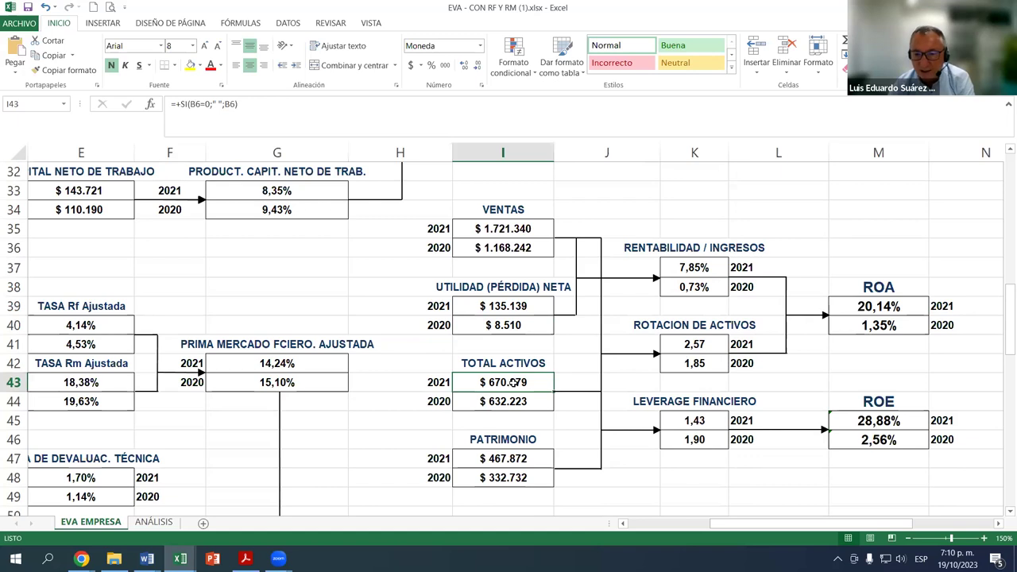
left_click(489, 229)
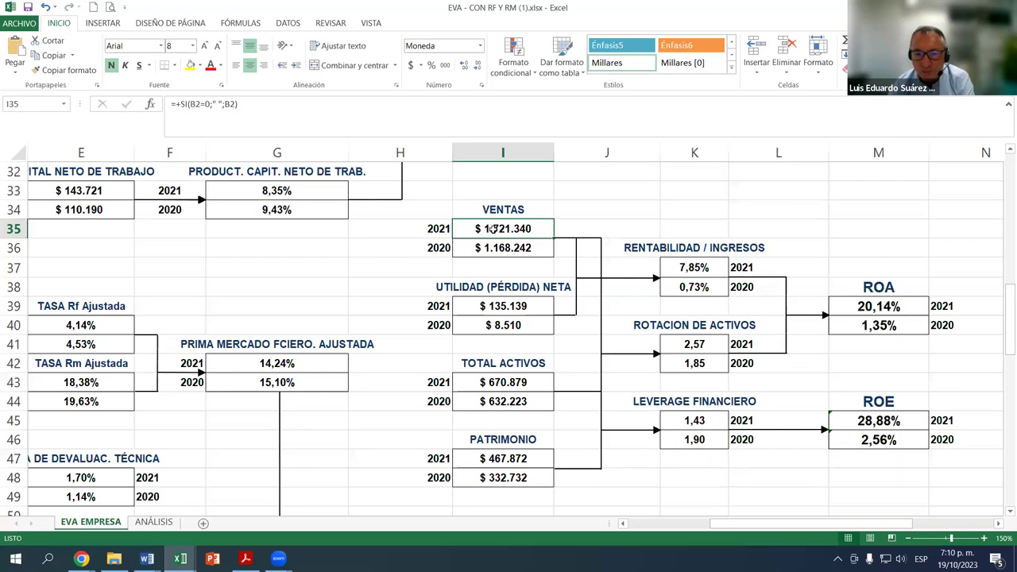
left_click(539, 388)
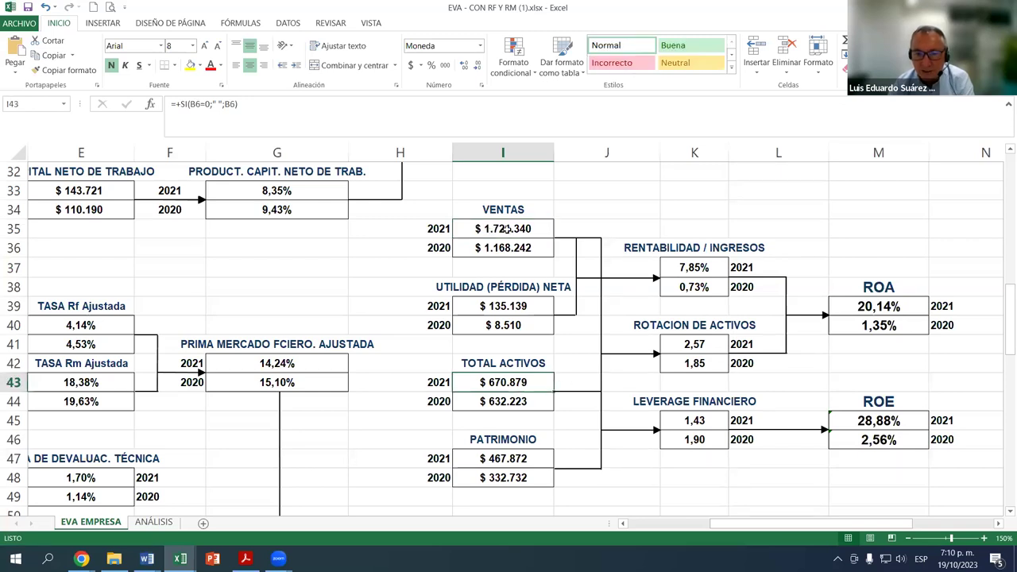
left_click(530, 383)
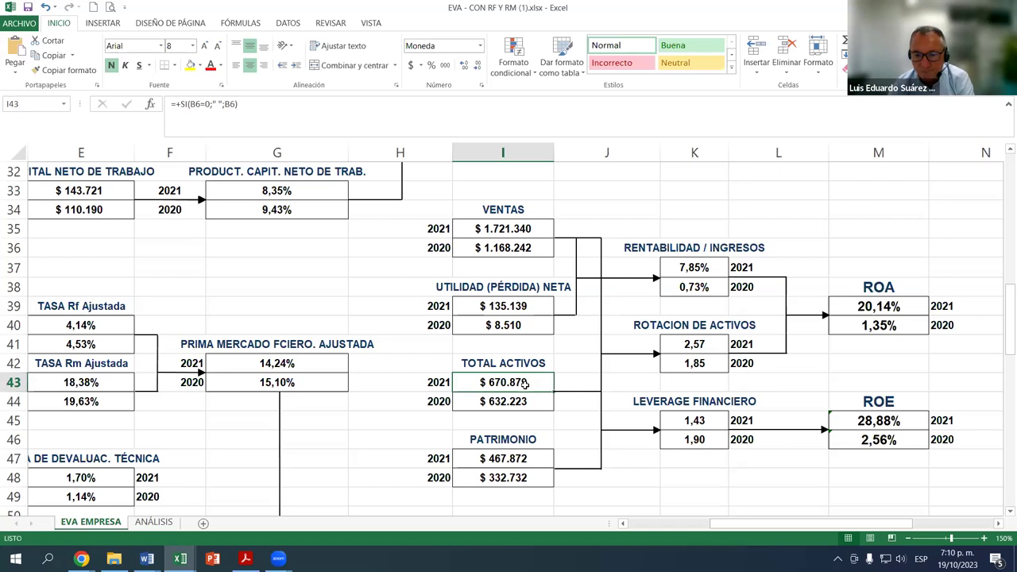
Examine the 2020 asset turnover in K42 against TOTAL ACTIVOS in I44 and VENTAS in I36
left_click(675, 347)
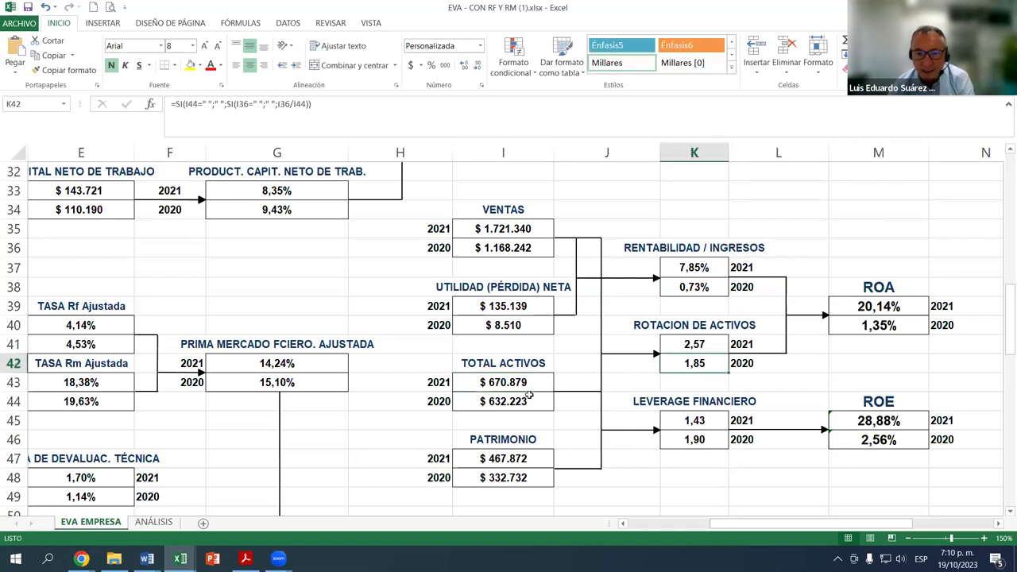
left_click(491, 404)
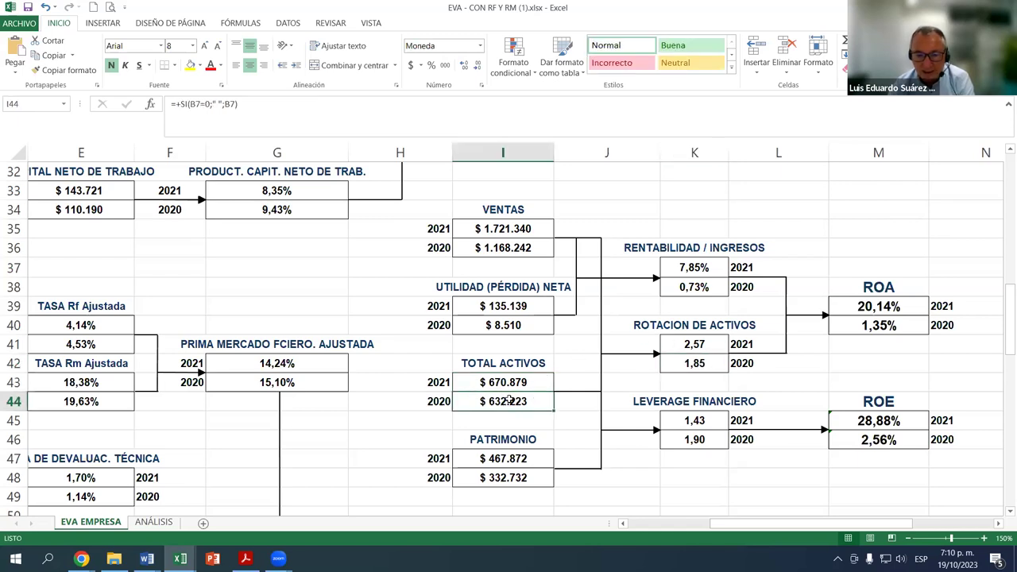
left_click(491, 248)
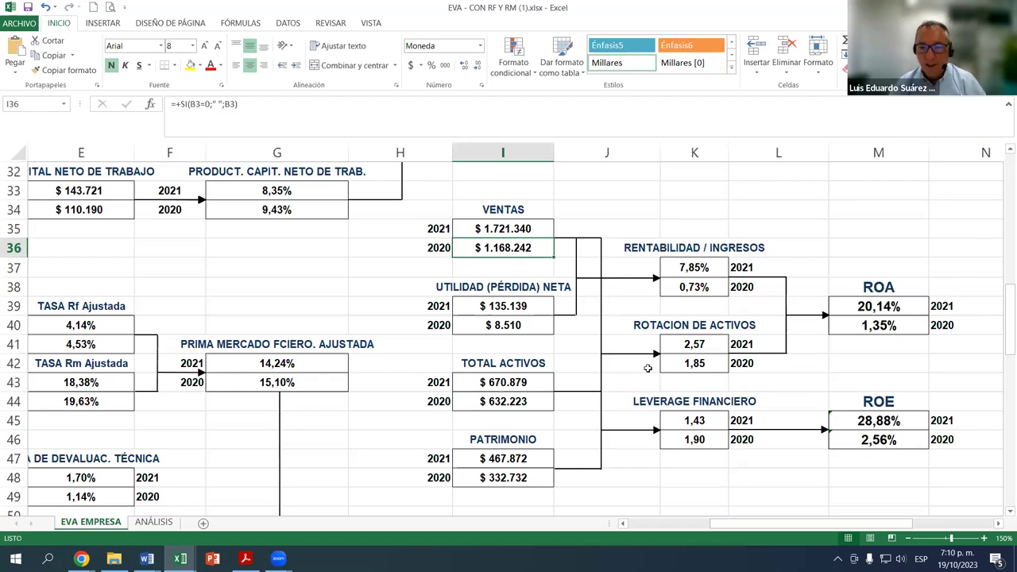
left_click(517, 401)
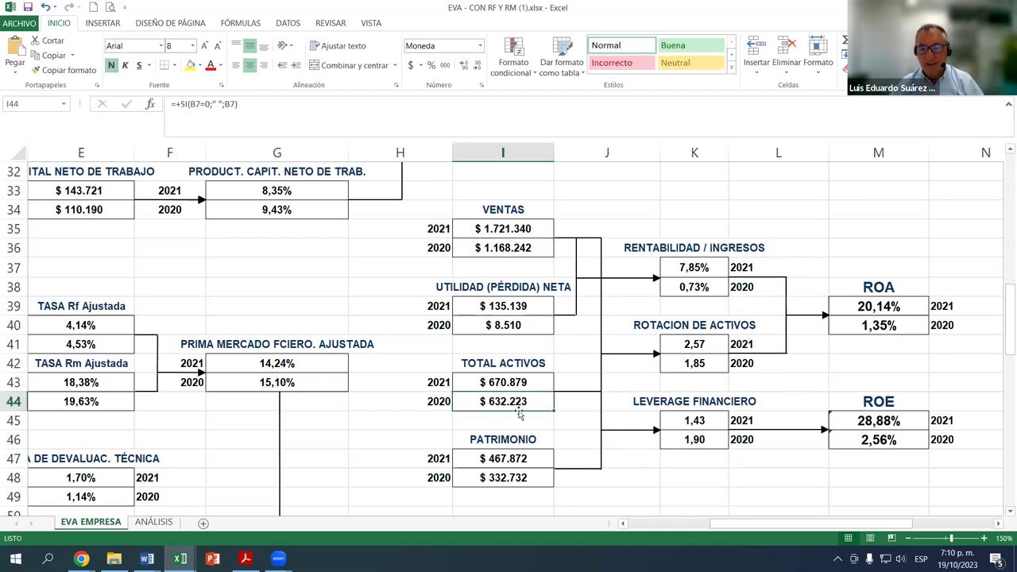
Interpret the 2021 asset turnover in K41 by comparing total assets in I43 with the sales they generate in I35
left_click(697, 342)
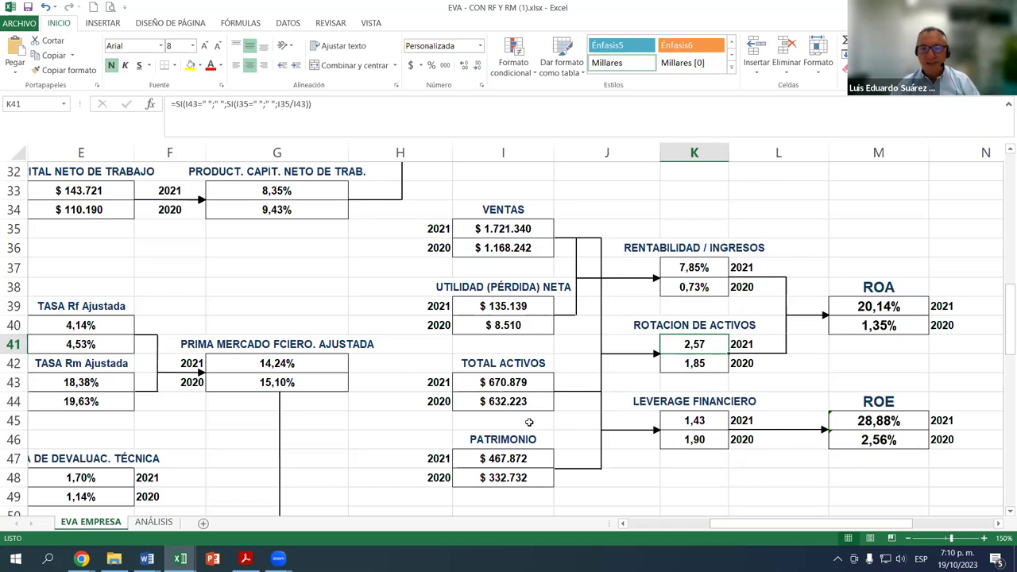
left_click(519, 386)
left_click(499, 231)
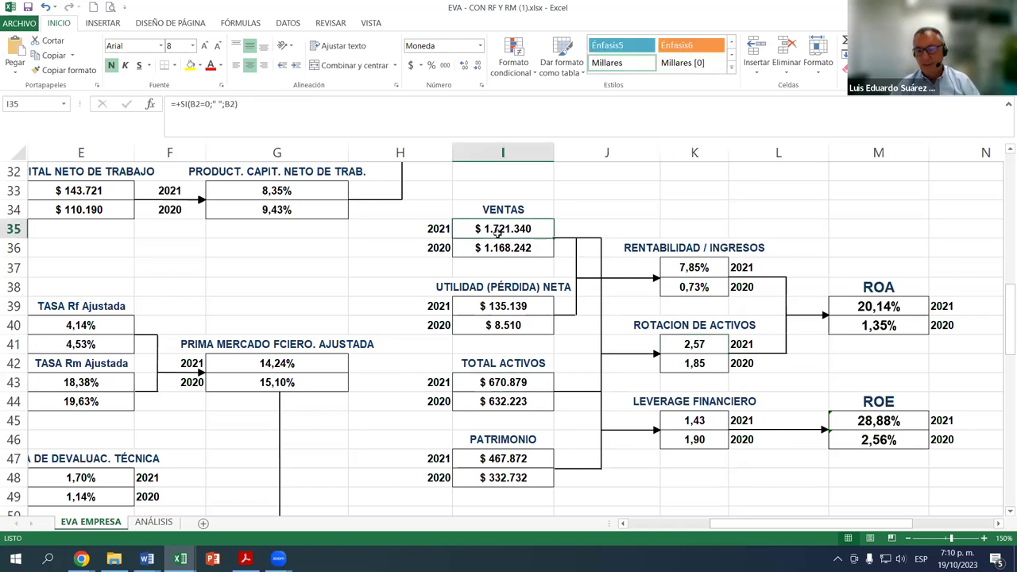
left_click(513, 381)
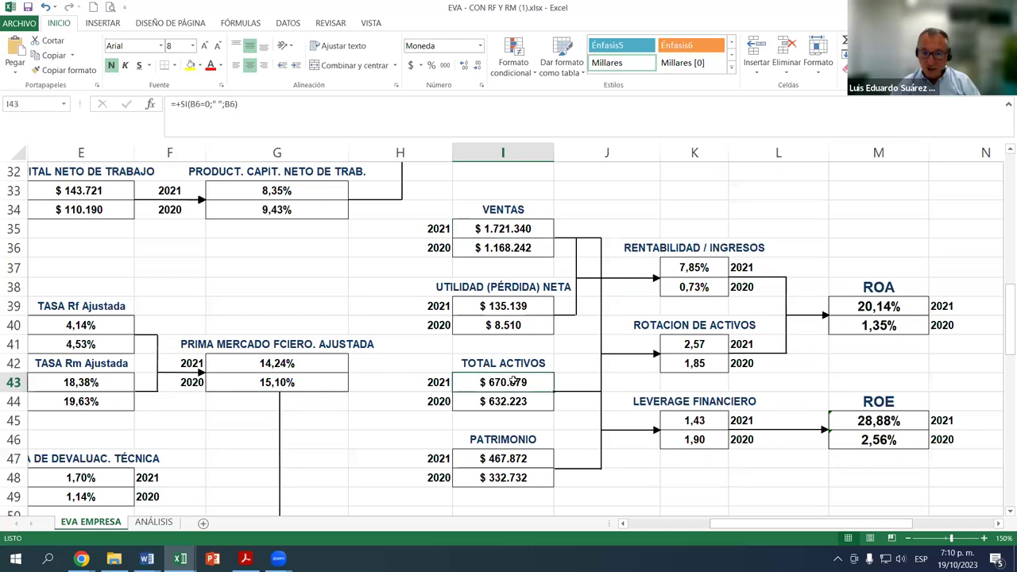
left_click(507, 228)
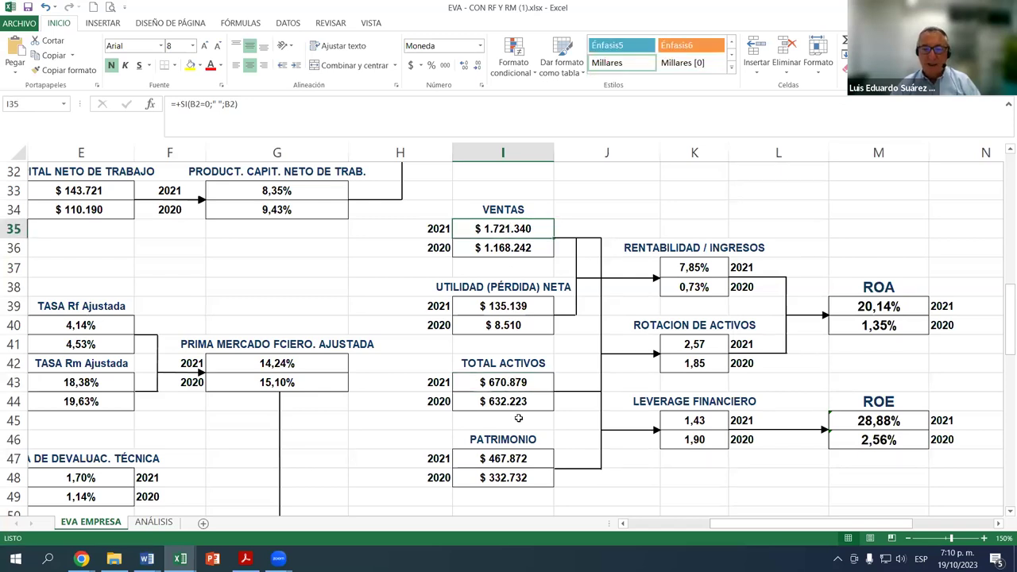
left_click(516, 380)
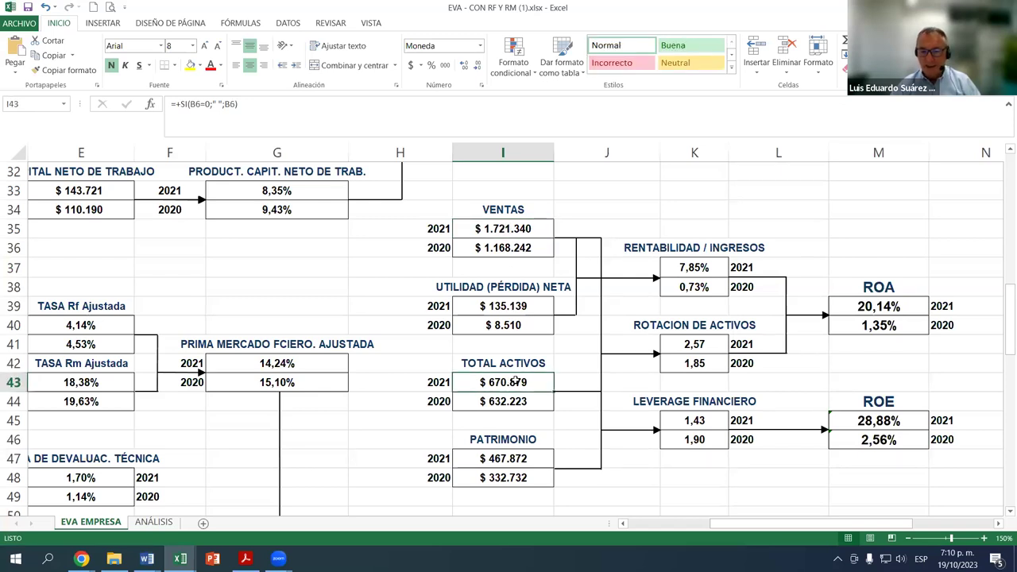
left_click(498, 229)
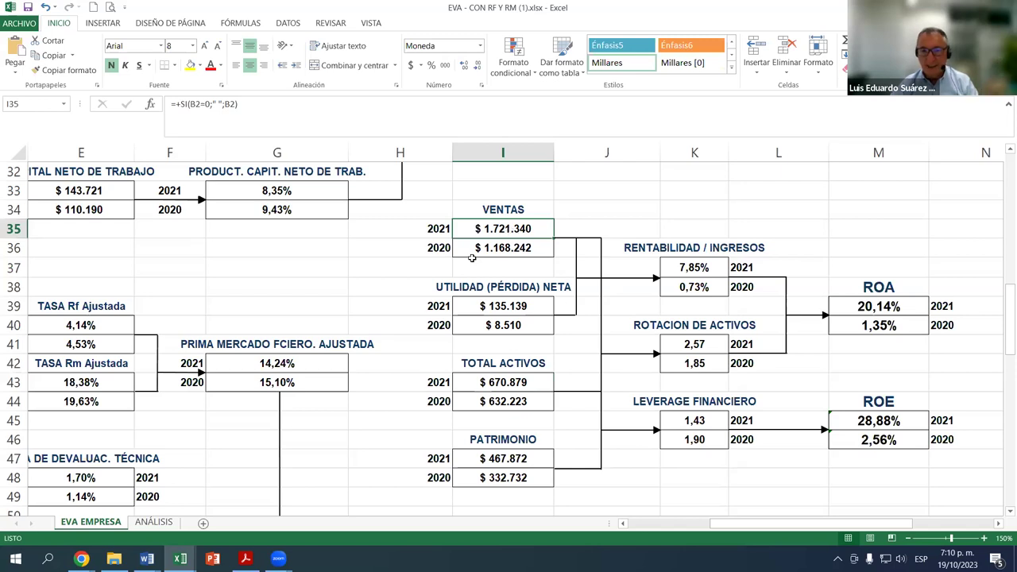
left_click(510, 385)
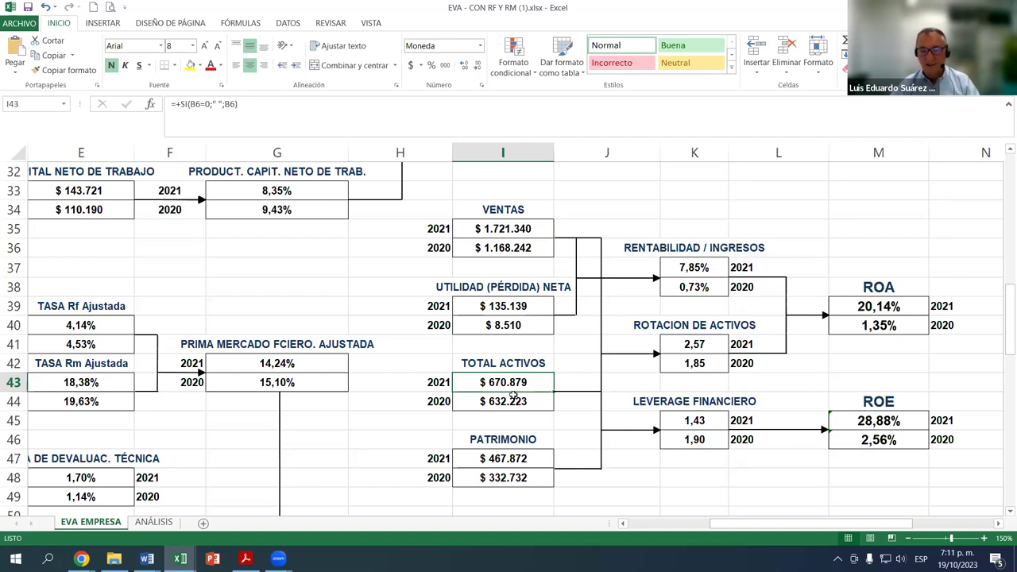
left_click(499, 230)
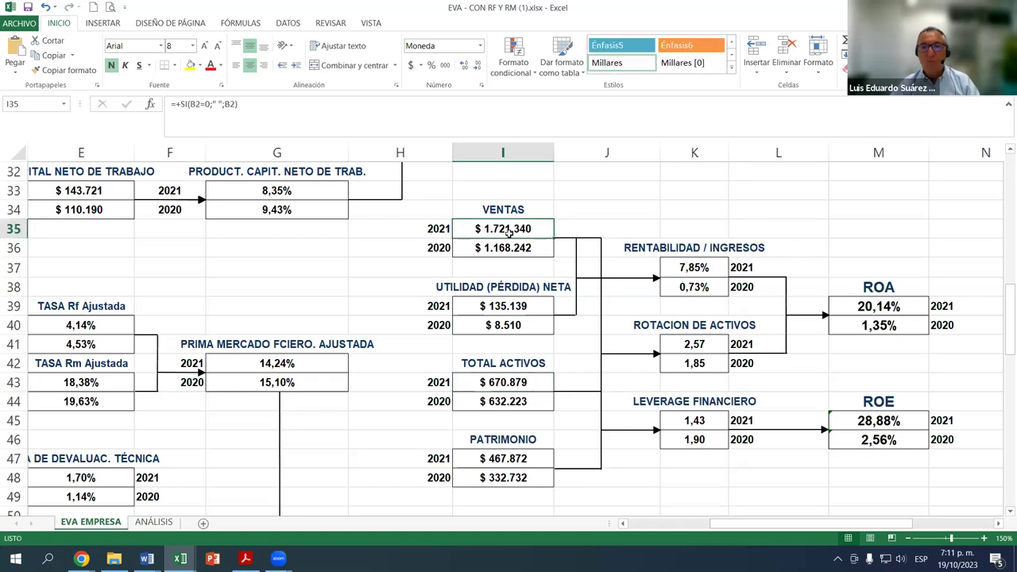
left_click(513, 382)
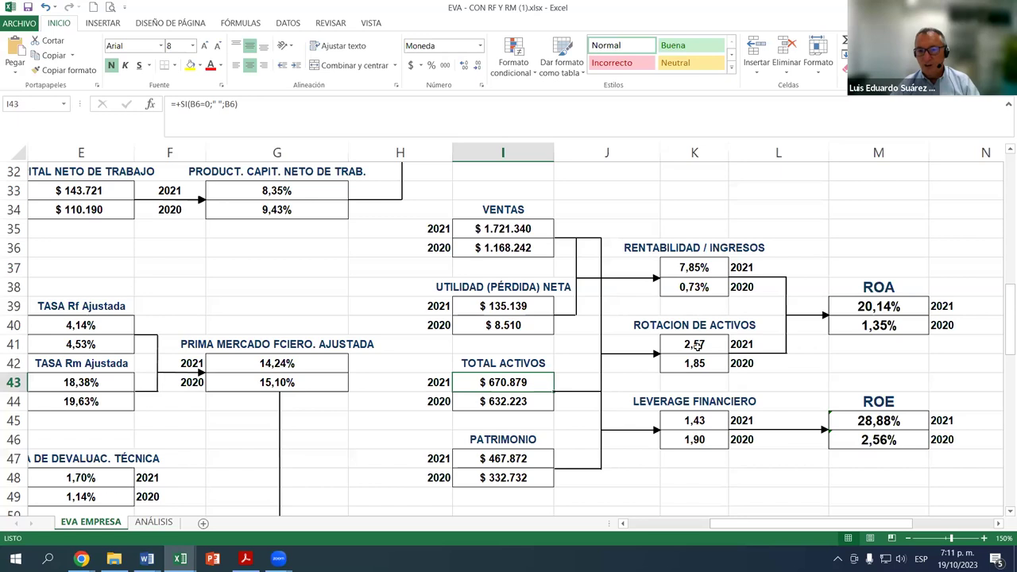
Compare asset turnover for both years in K41:K42, relating the 2021 sales and total assets to the ROA in M39
left_click_drag(695, 345, 694, 363)
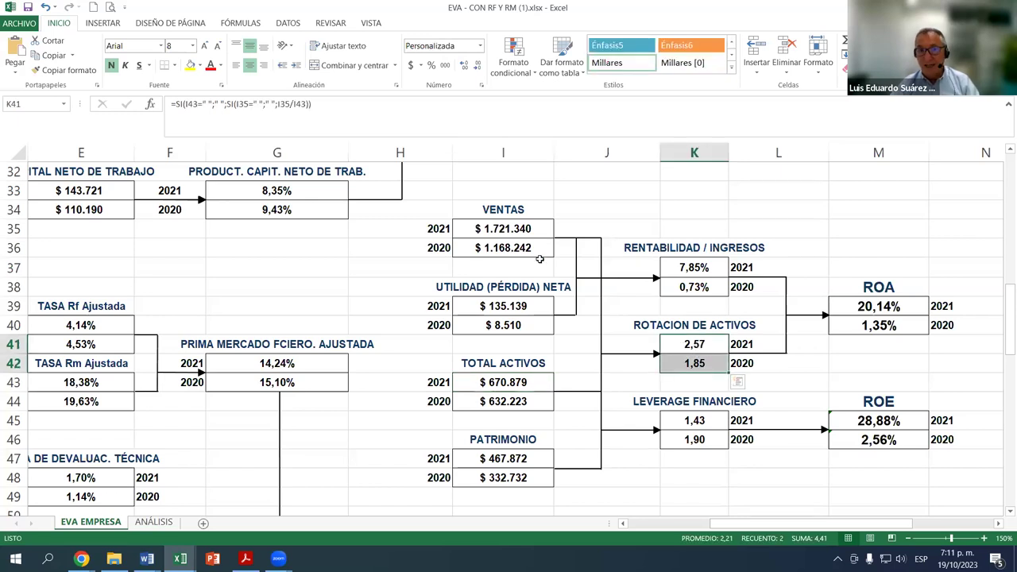
left_click(489, 230)
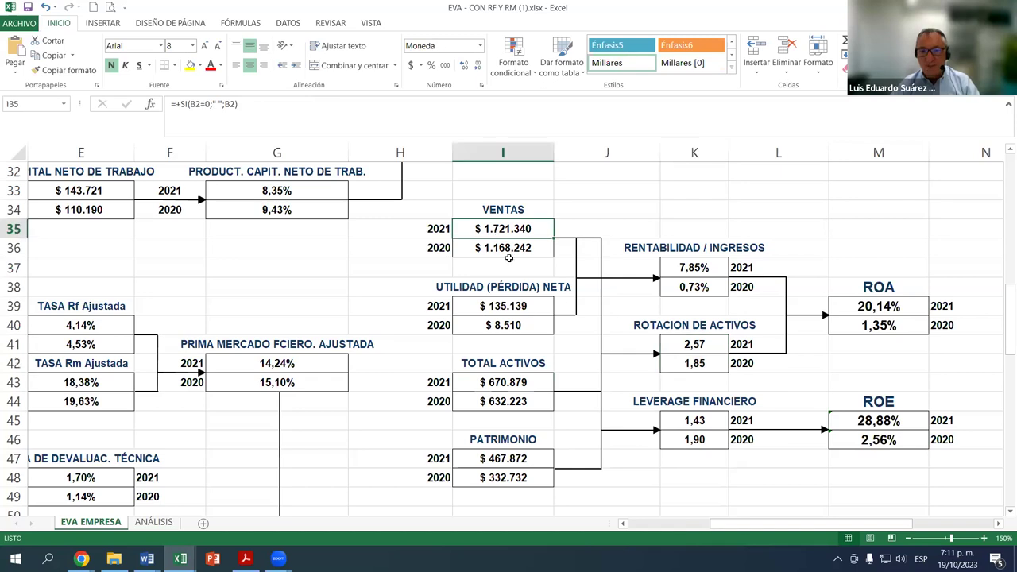
left_click(514, 385)
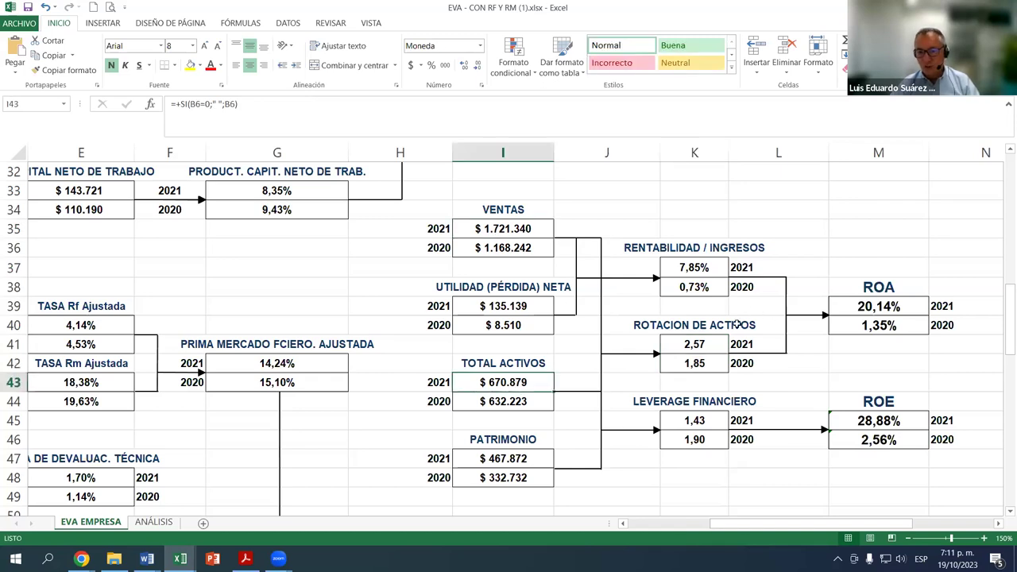
left_click(711, 350)
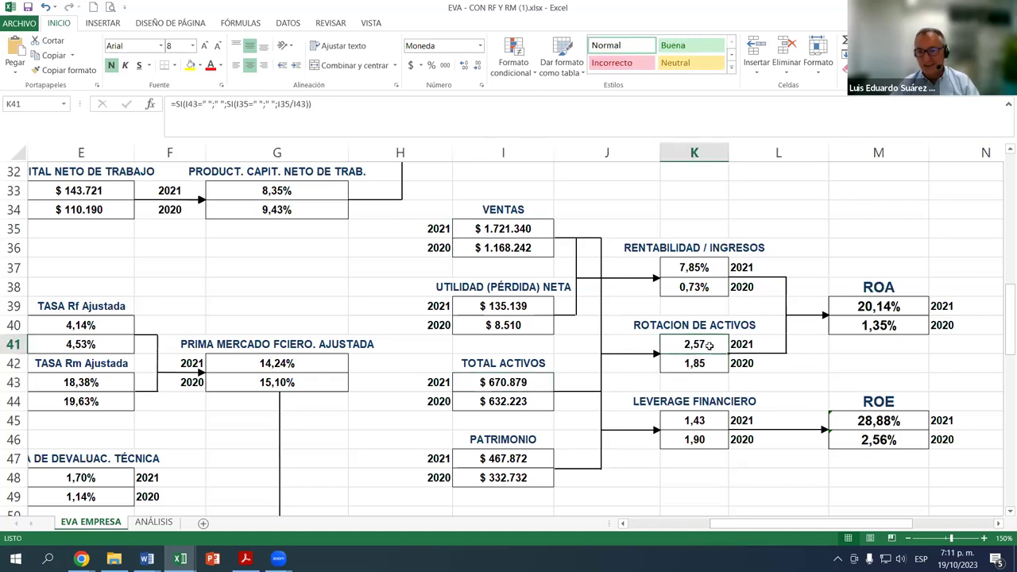
left_click(876, 312)
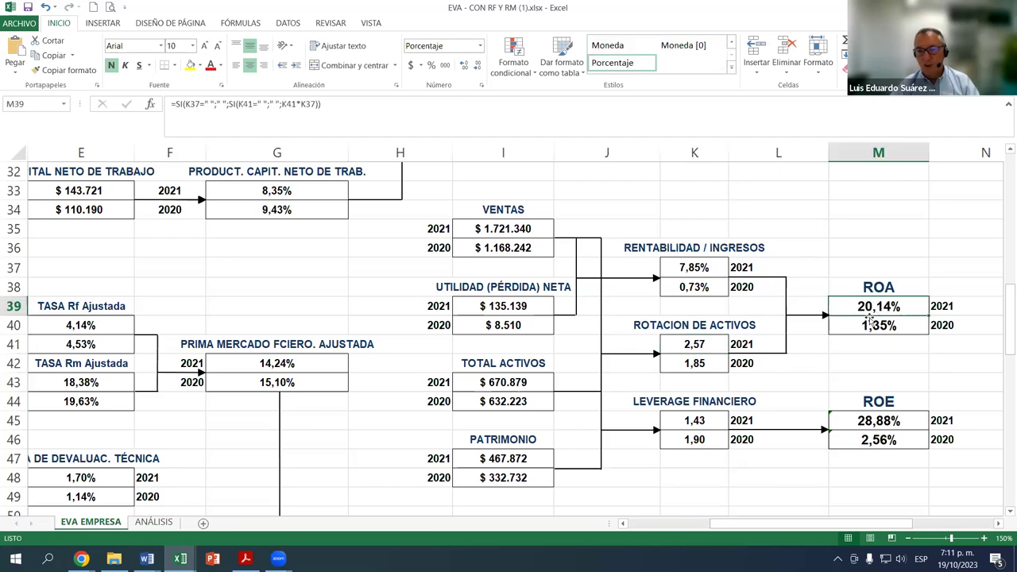
Contrast the ROE block with TOTAL ACTIVOS in I43, relating it to PATRIMONIO in I47 and net profit in I39
scroll(847, 360, "down", 1)
left_click(891, 344)
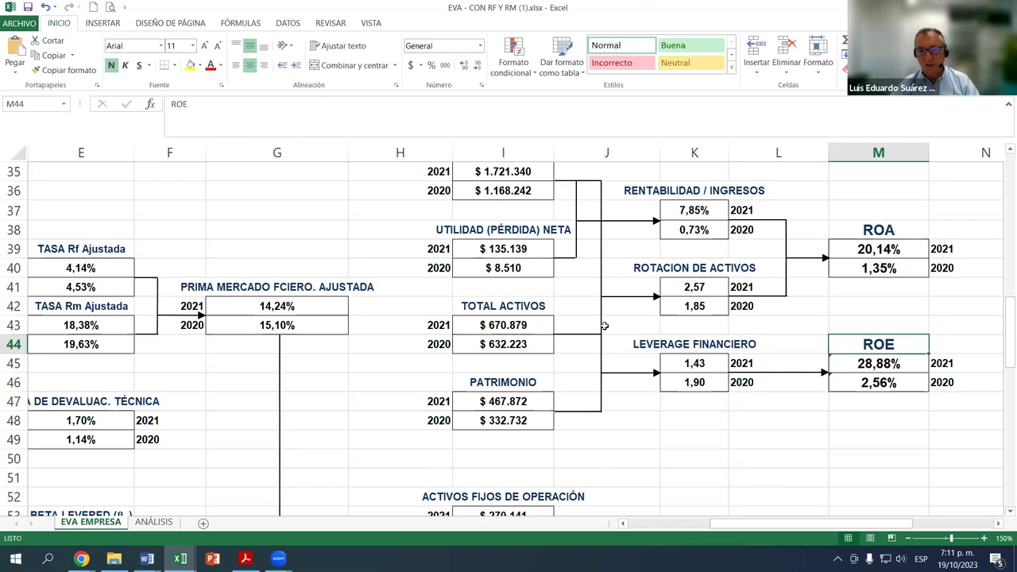
left_click(535, 324)
left_click(878, 349)
left_click(493, 386)
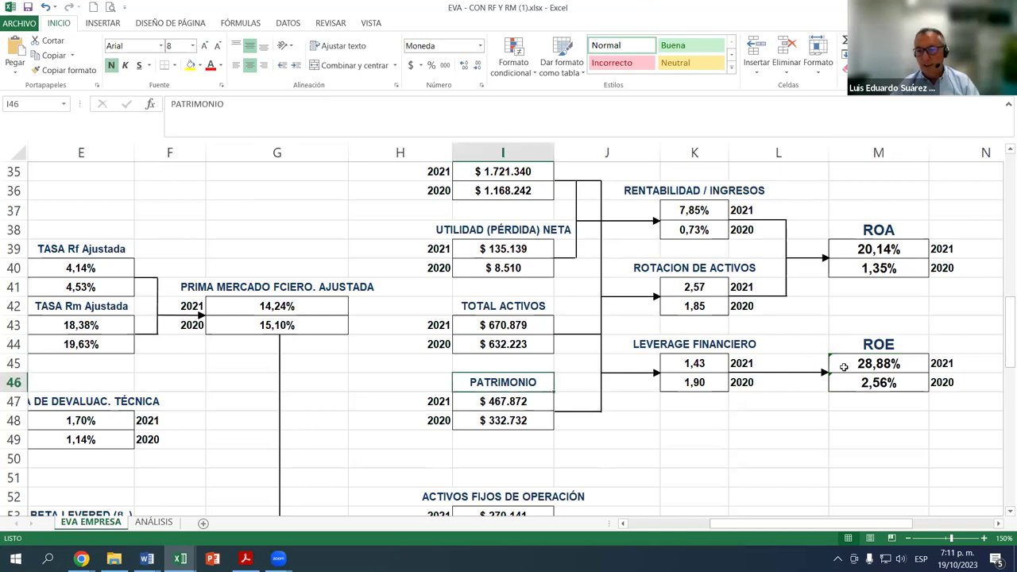
left_click(503, 250)
left_click(515, 402)
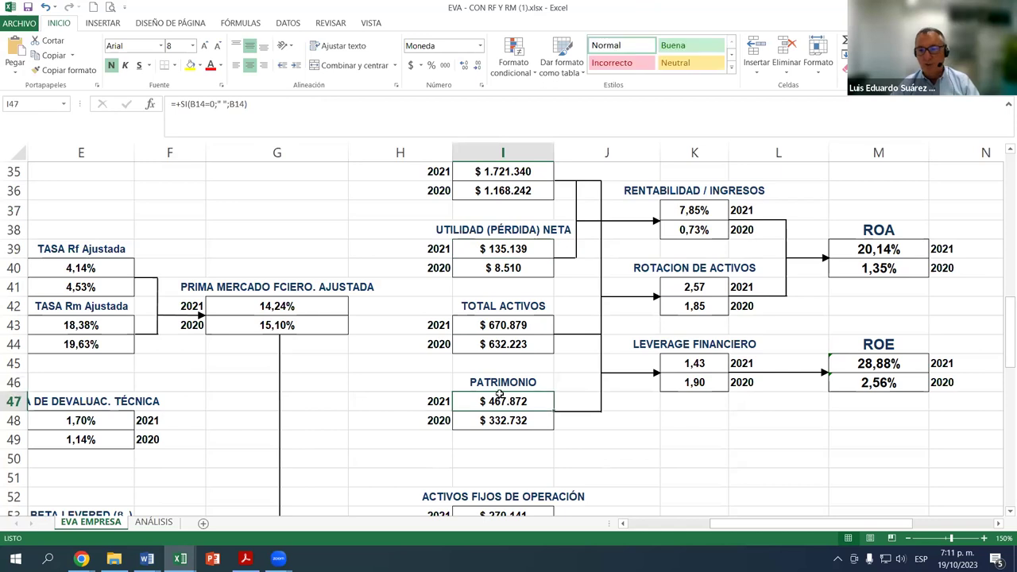
Interpret the 2021 ROE in M45 as the return on PATRIMONIO in I47 from UTILIDAD (PÉRDIDA) NETA
left_click(866, 369)
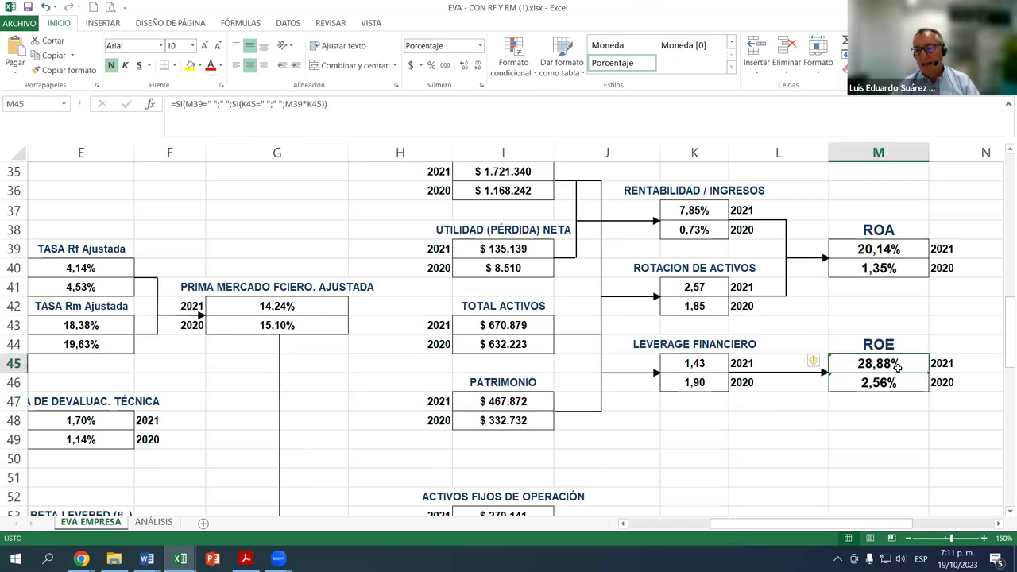
left_click(503, 401)
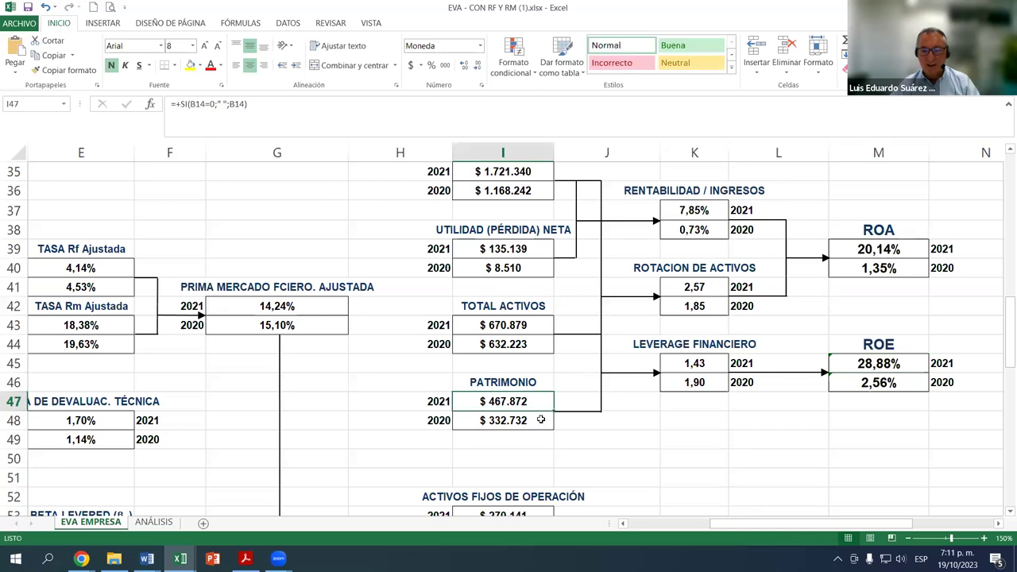
left_click(864, 363)
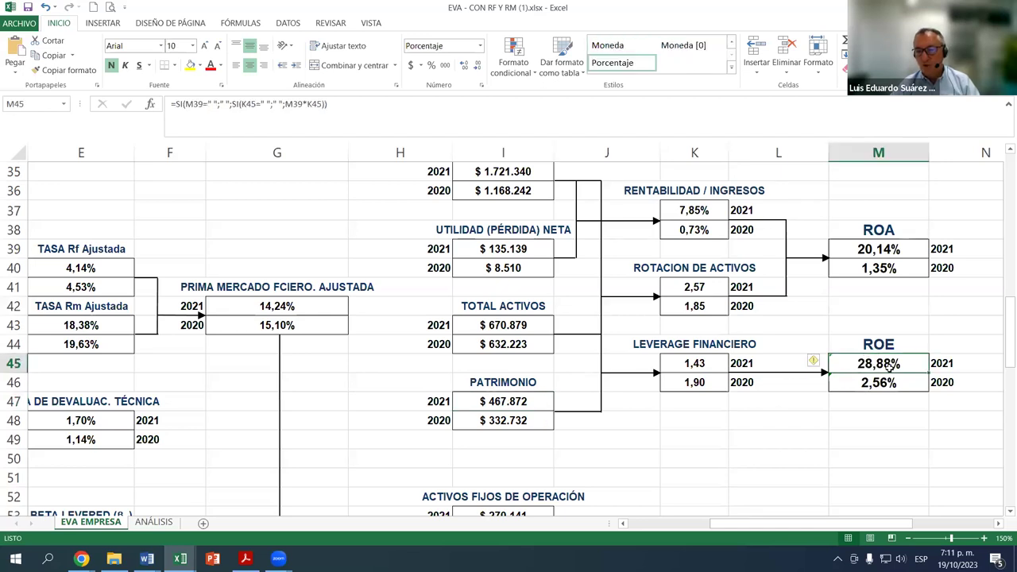
left_click(499, 232)
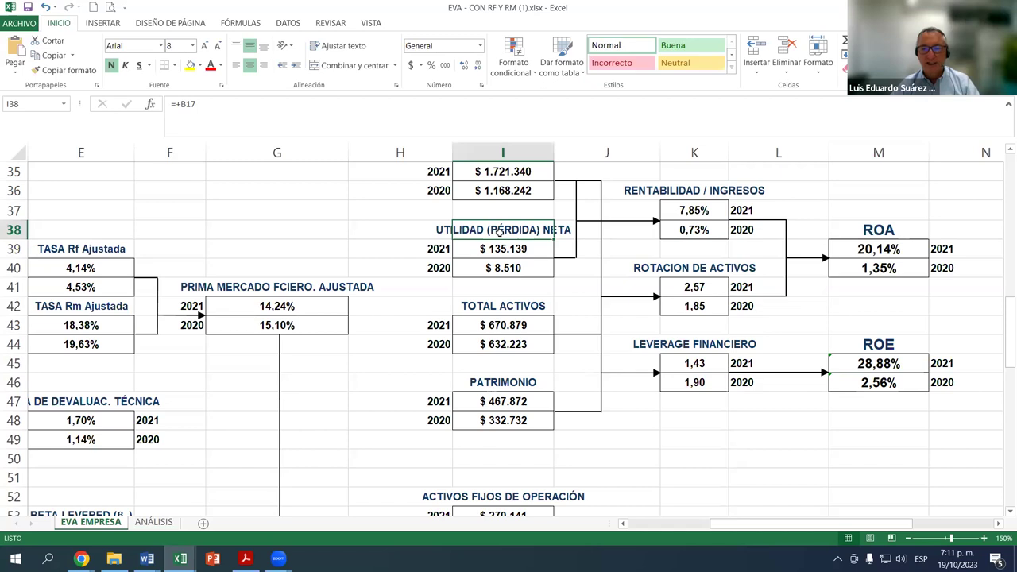
Relate the 2020 ROE in M46 to PATRIMONIO in I48 and net profit in I40, comparing it with the 2021 ROE in M45
left_click(884, 384)
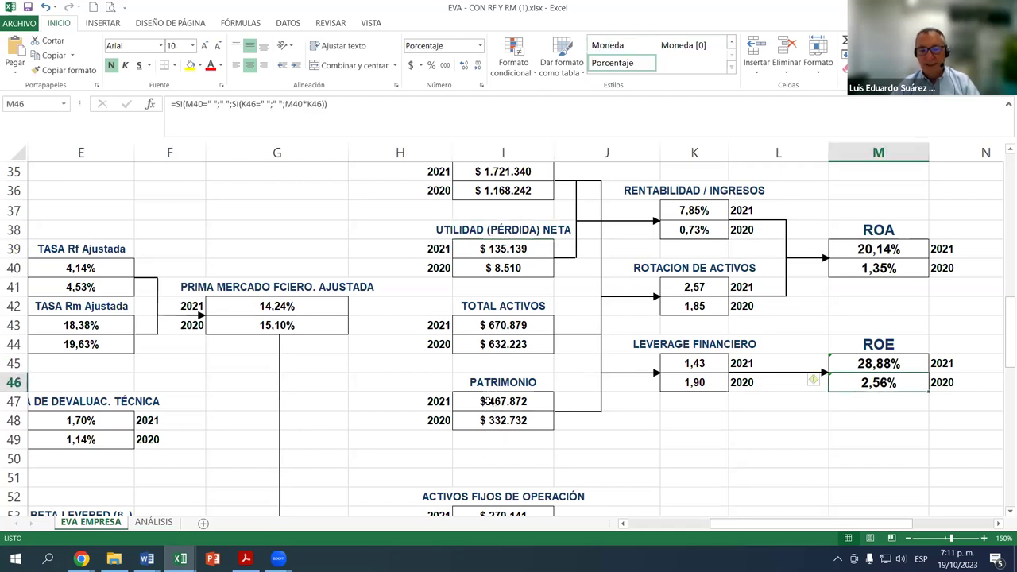
left_click(501, 422)
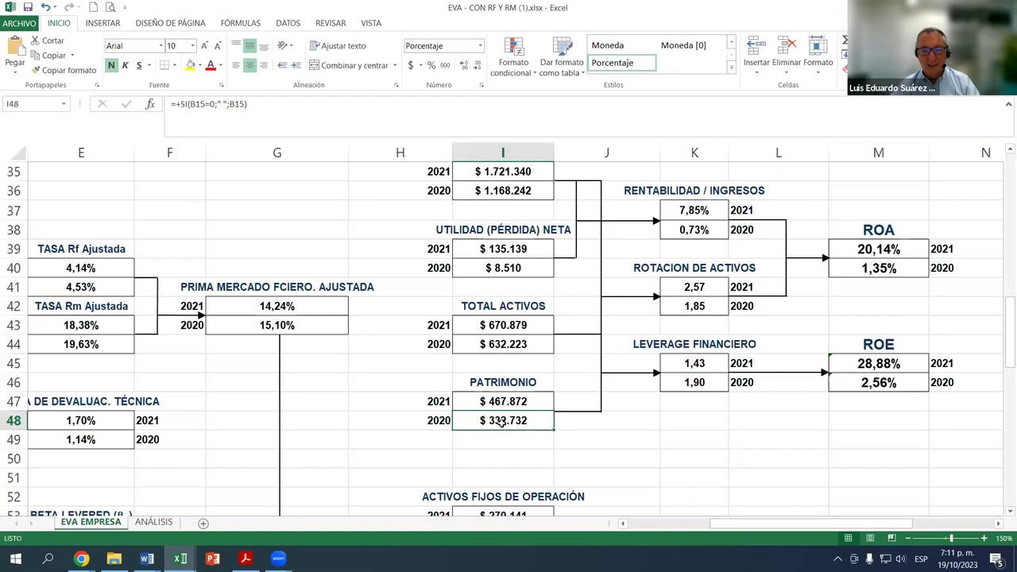
left_click(865, 384)
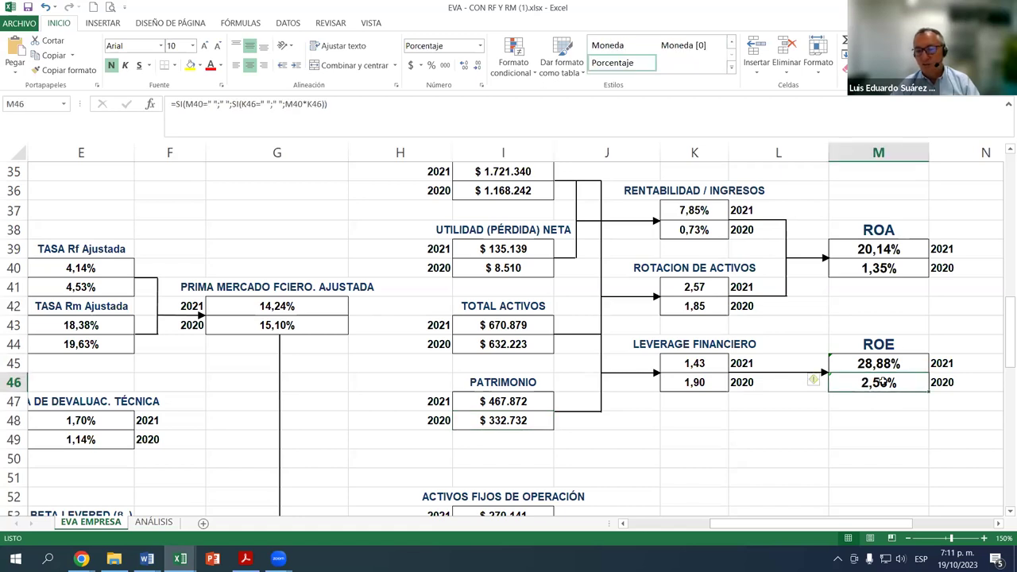
left_click(518, 270)
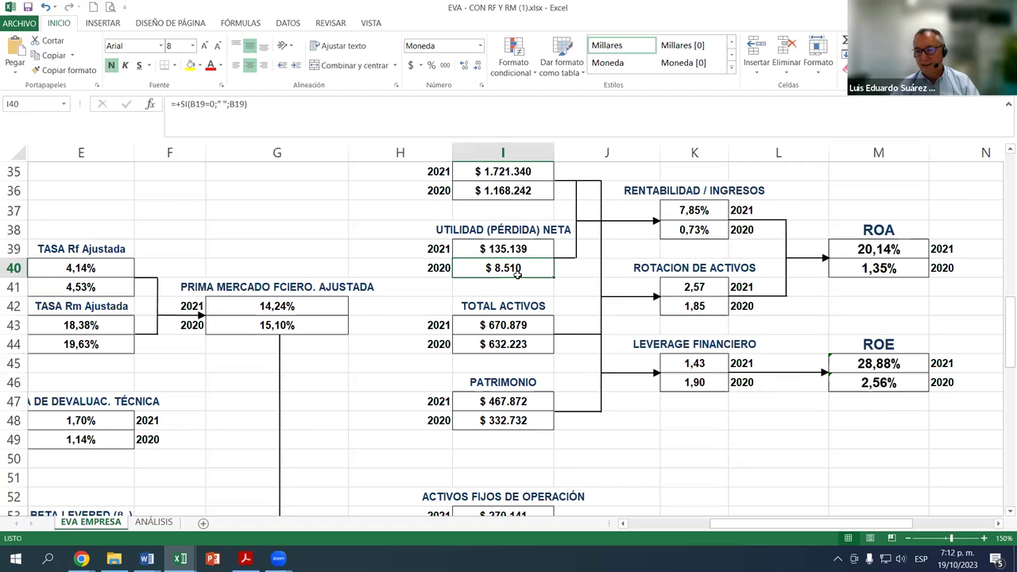
left_click(889, 366)
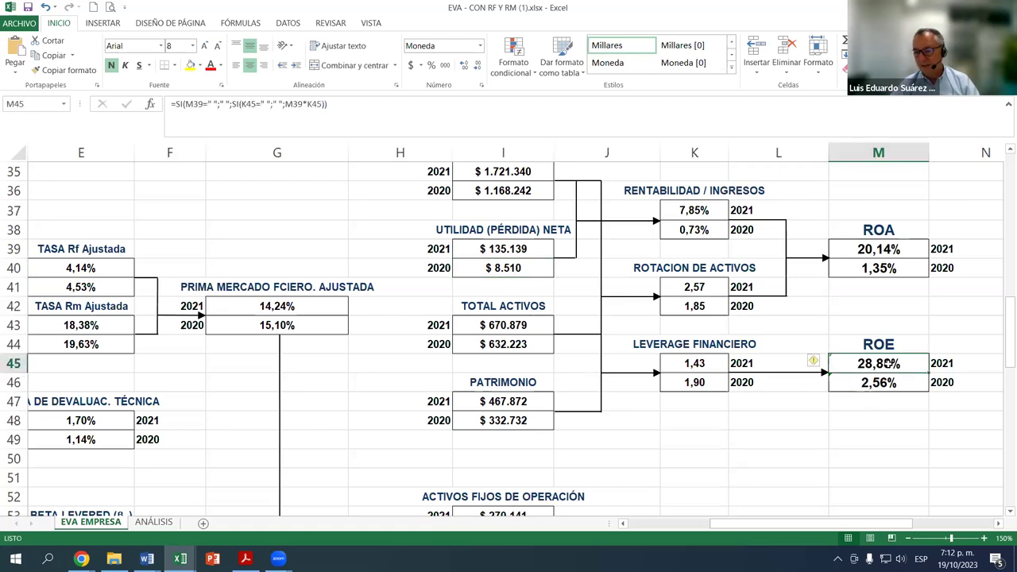
Relate the 2021 ROA in M39 to net profit in I39, profitability on income in K37 and asset turnover in K41
left_click(882, 248)
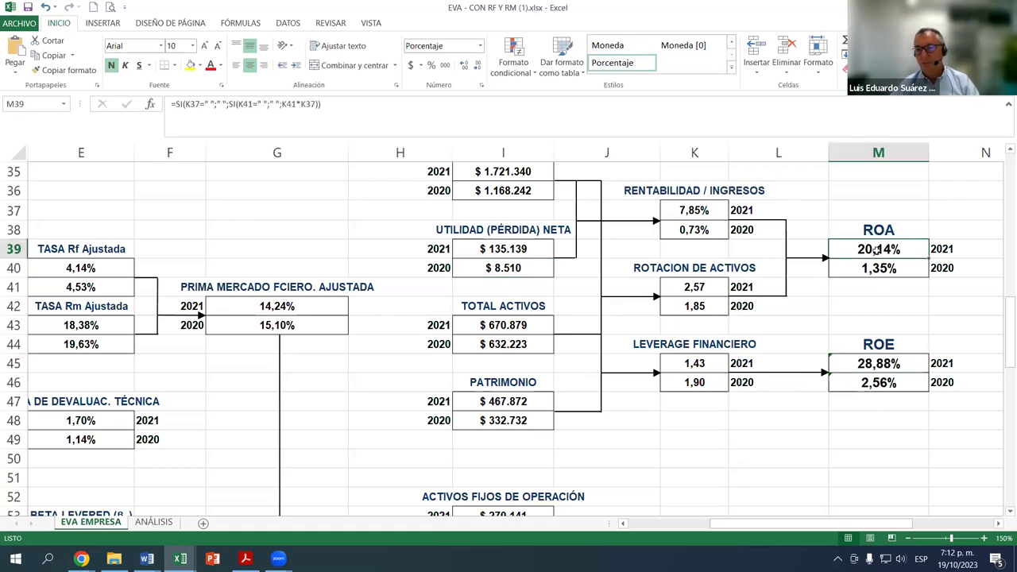
left_click(495, 248)
left_click(704, 209)
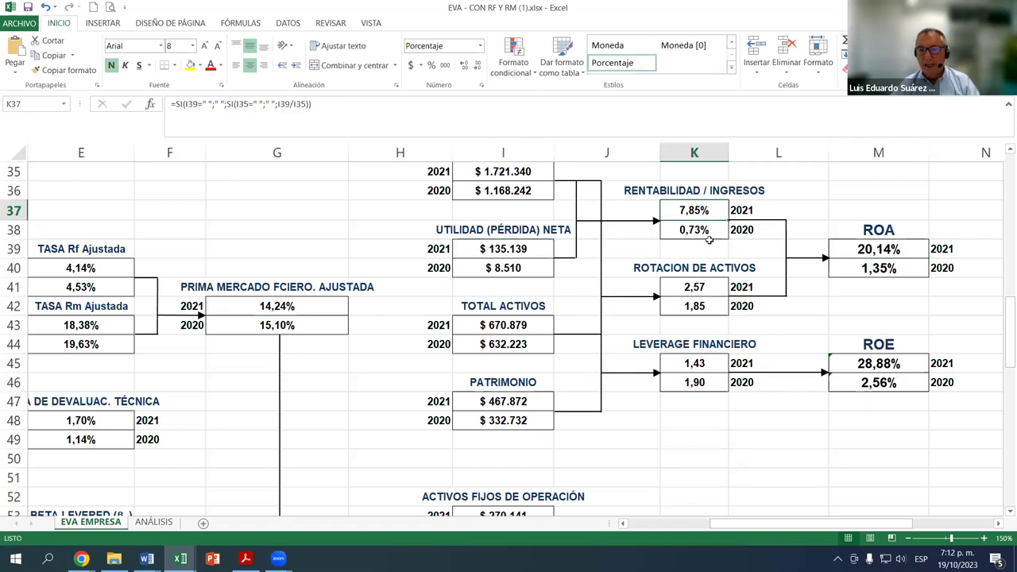
left_click(711, 287)
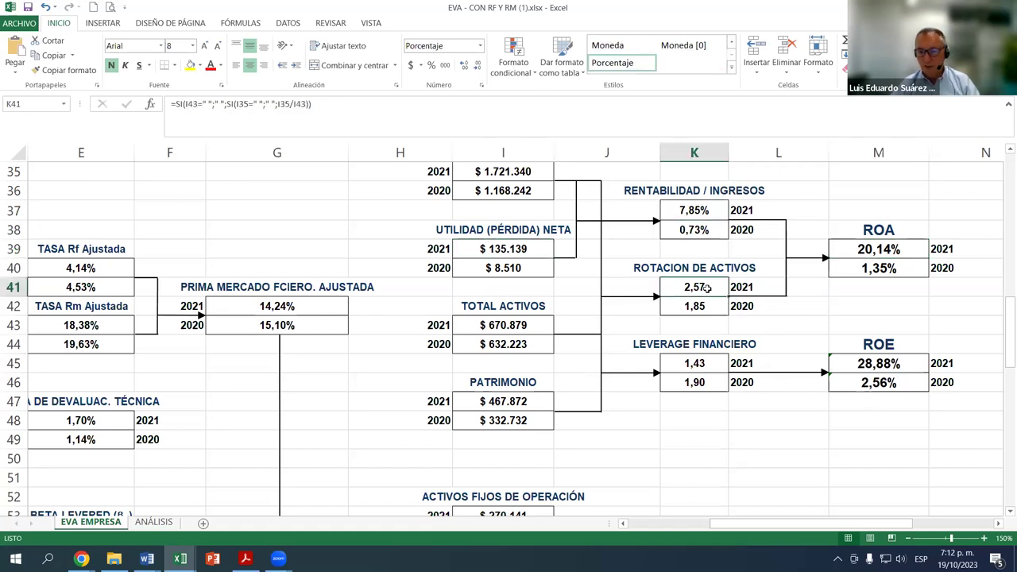
Relate the 2021 ROE in M45 to UTILIDAD (PÉRDIDA) NETA for both years in I39:I40
left_click(877, 365)
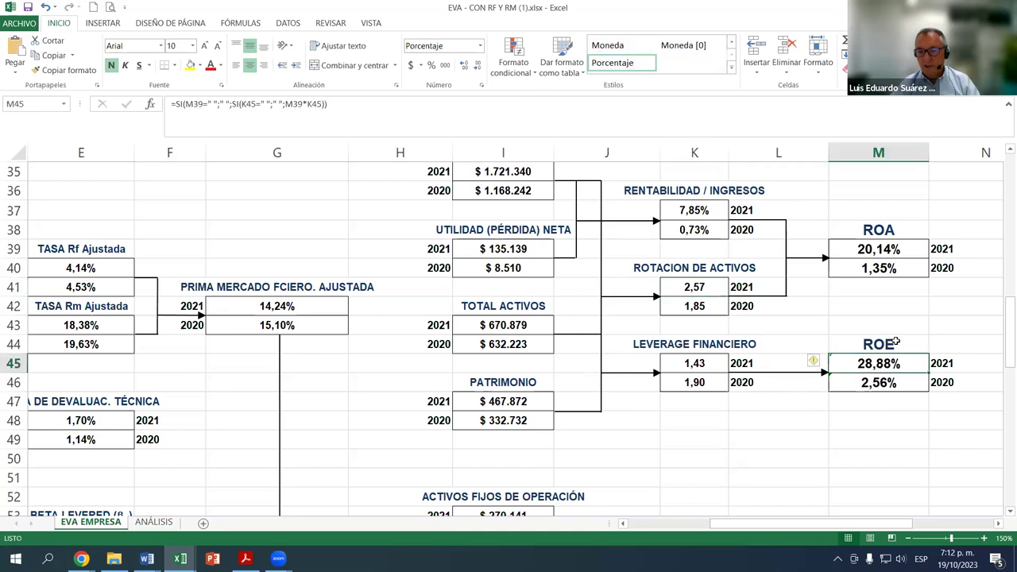
left_click(494, 252)
key("Down")
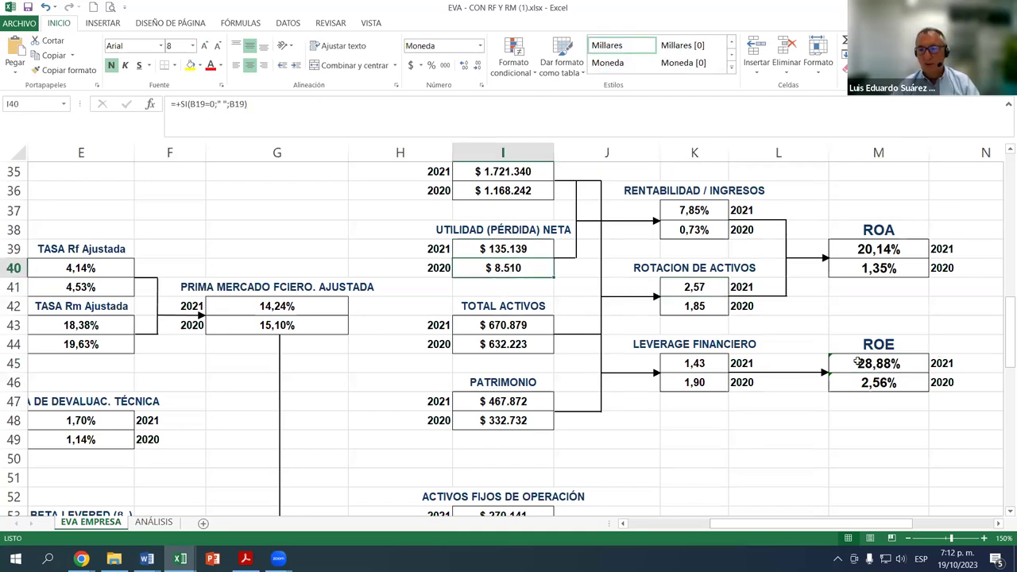
Examine the ROIC SIN DEPR. and ROIC CON DEPR. results for 2021 and 2020, below the ROE block
scroll(890, 364, "down", 1)
scroll(890, 364, "down", 4)
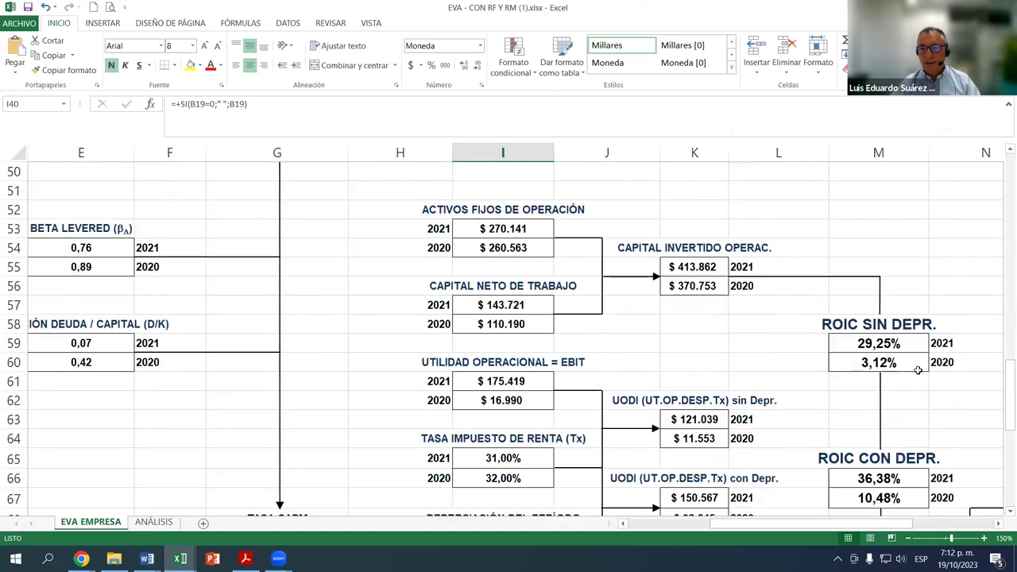
scroll(974, 395, "down", 1)
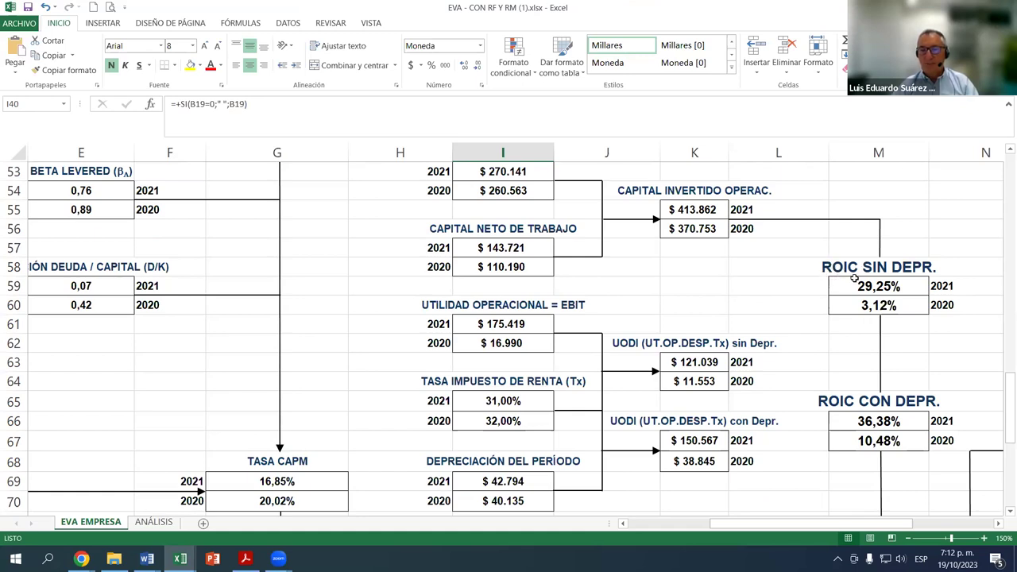
Inspect the 2021 CAPITAL INVERTIDO OPERAC. formula and the ACTIVOS FIJOS DE OPERACIÓN and CAPITAL NETO DE TRABAJO cells feeding it
left_click(693, 209)
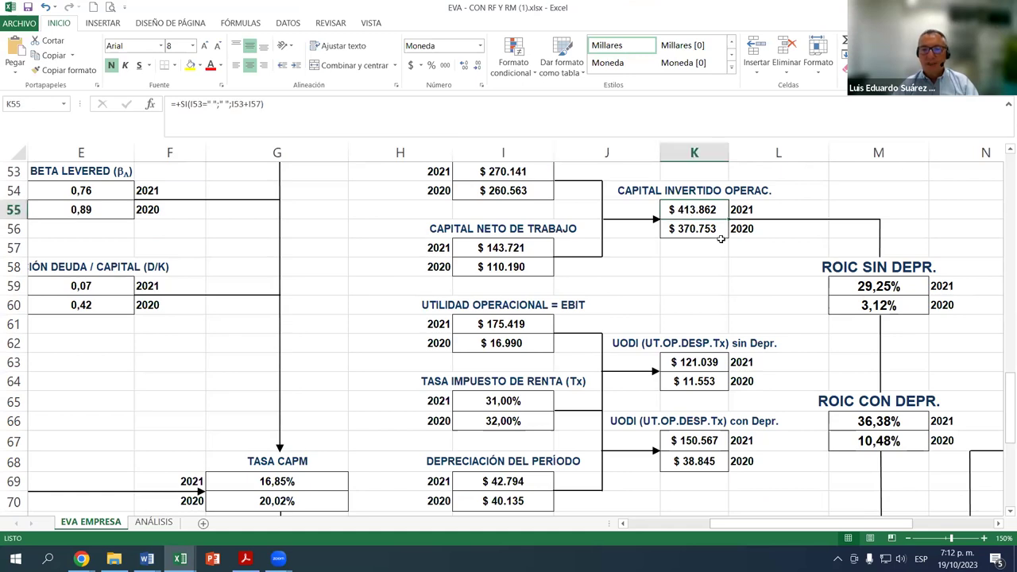
scroll(720, 274, "up", 2)
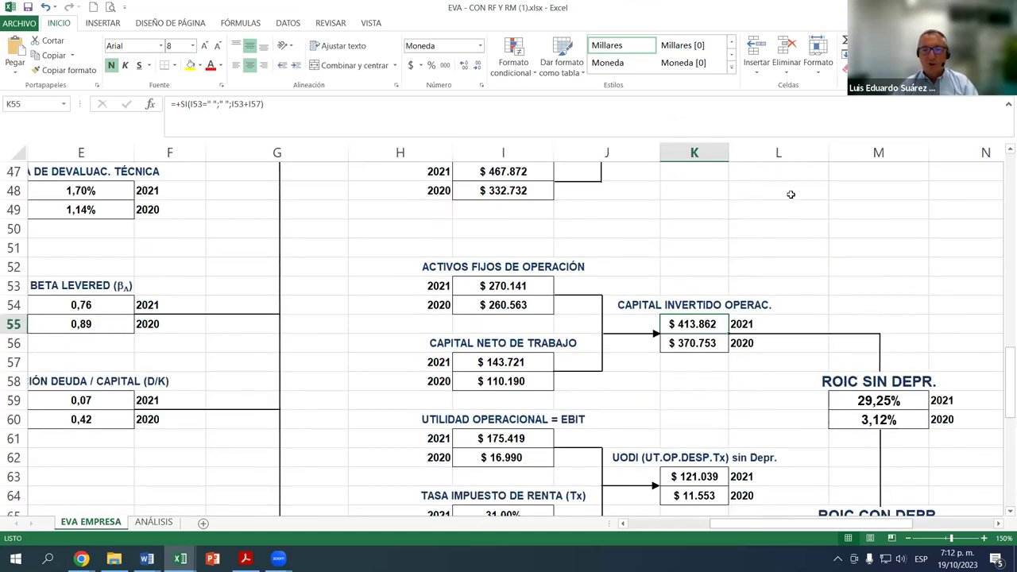
left_click(512, 287)
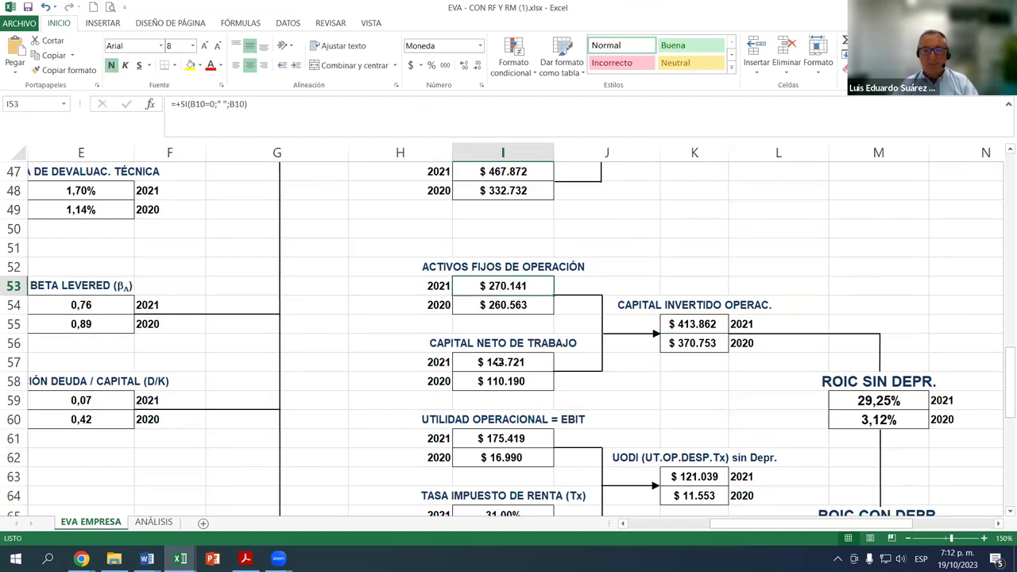
left_click(502, 362)
Trace CAPITAL NETO DE TRABAJO to its source block and inspect the 2020 formula in E34
left_click_drag(765, 525, 675, 525)
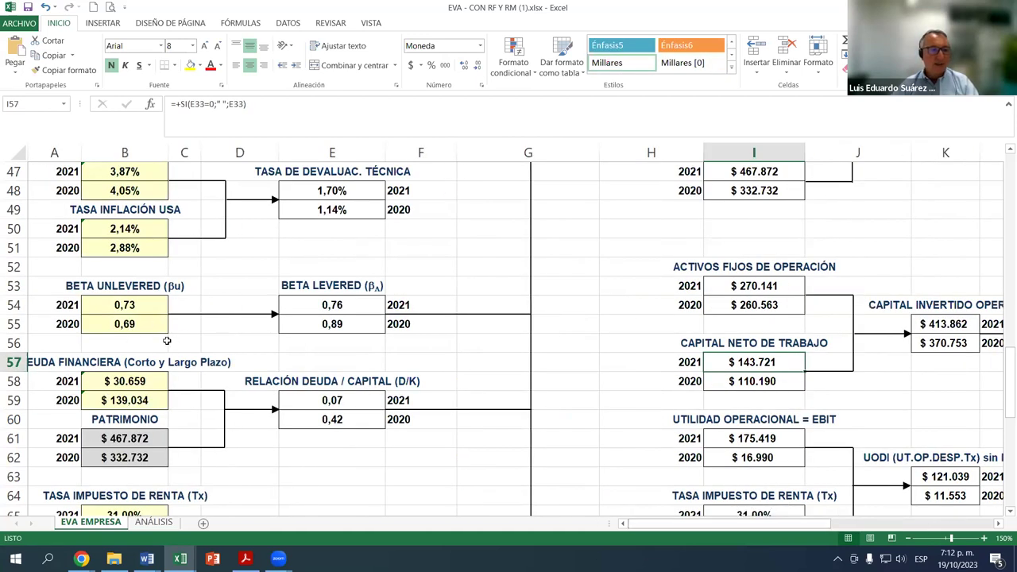
scroll(134, 300, "up", 5)
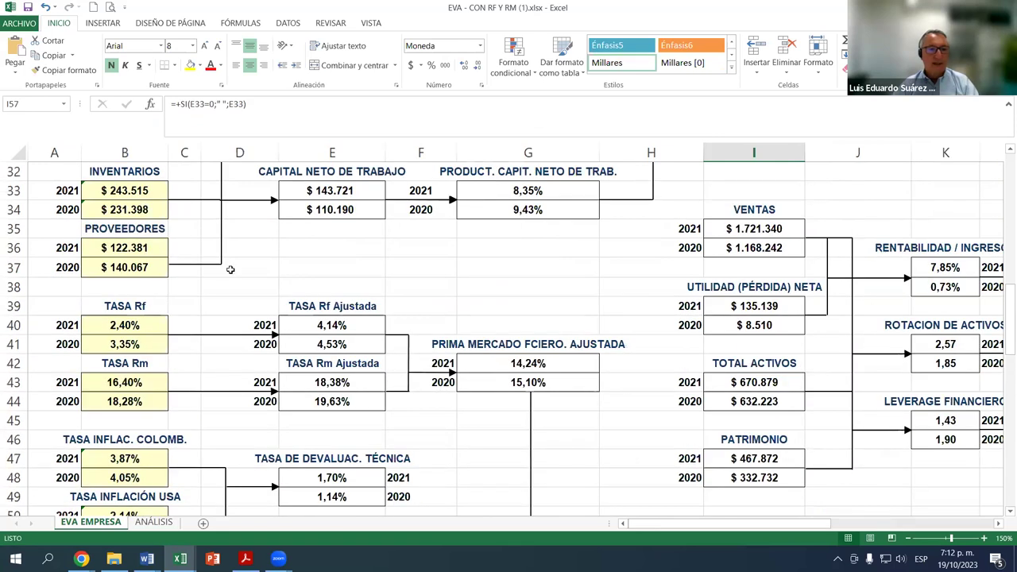
scroll(231, 270, "up", 1)
left_click(330, 269)
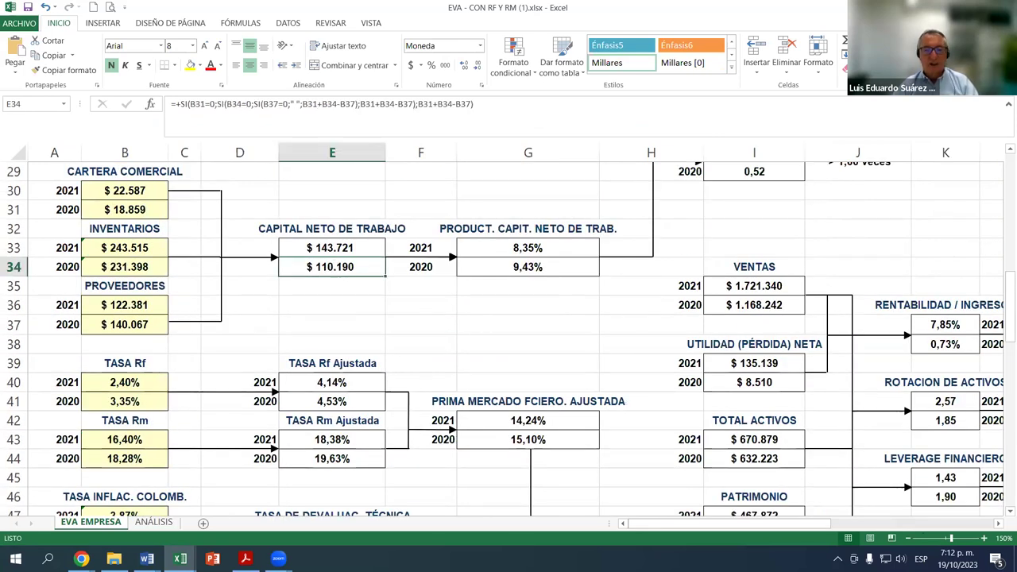
Return to the operating invested capital block and review how 2021 fixed operating assets and net working capital make up the invested capital in K55
left_click_drag(811, 523, 903, 516)
scroll(488, 359, "right", 1)
scroll(580, 334, "down", 2)
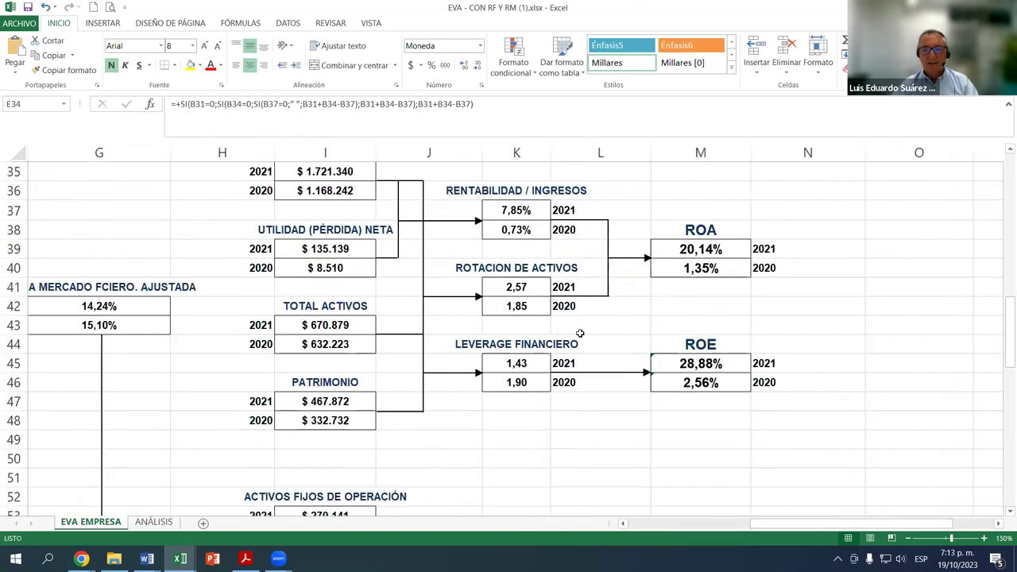
scroll(580, 334, "down", 4)
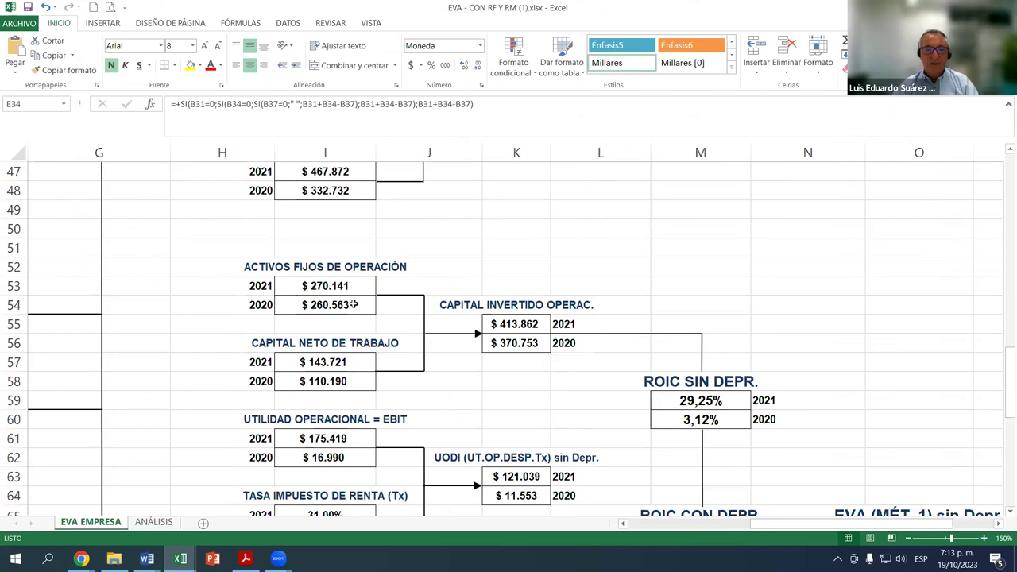
left_click(339, 286)
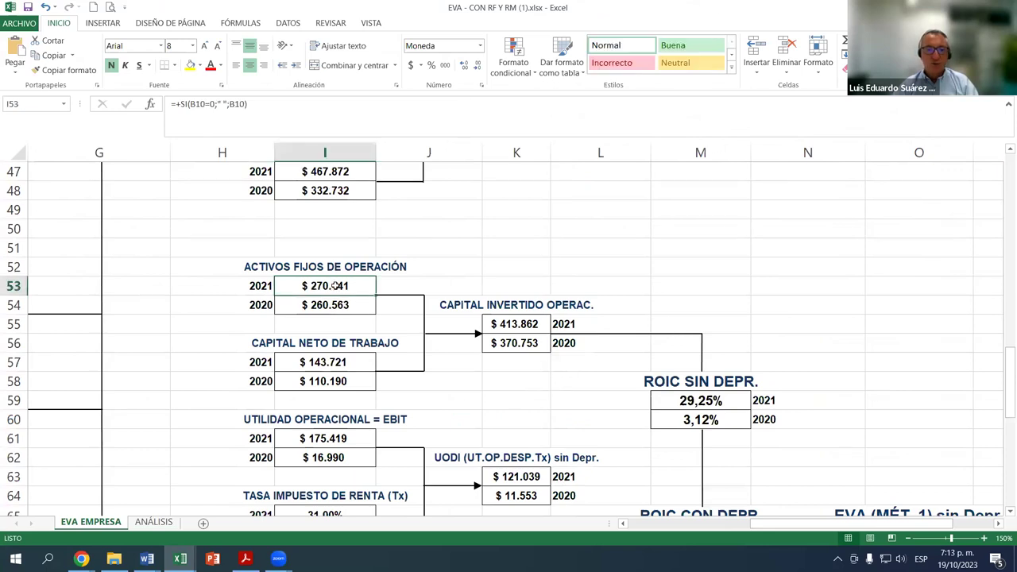
left_click(331, 367)
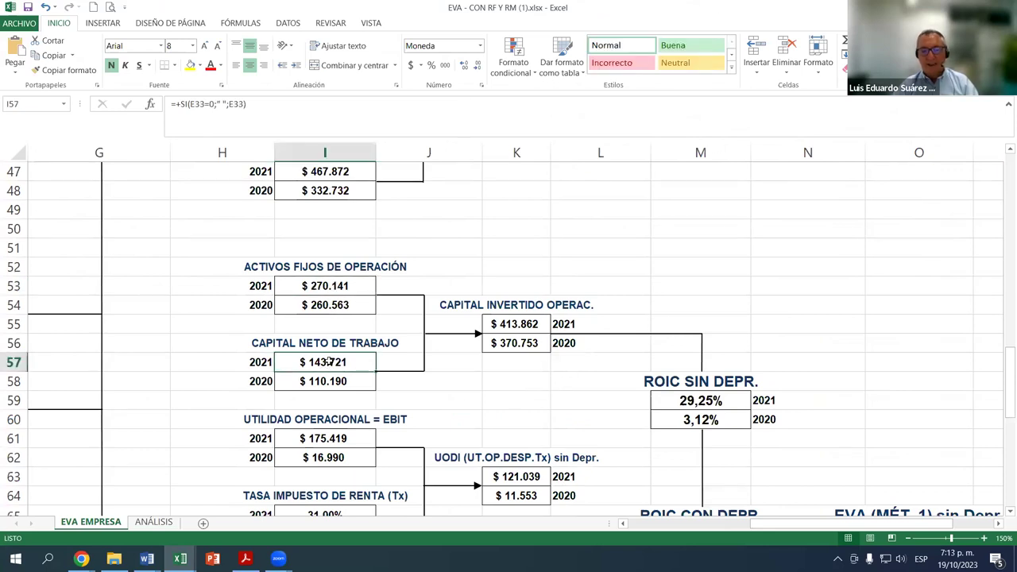
left_click(522, 326)
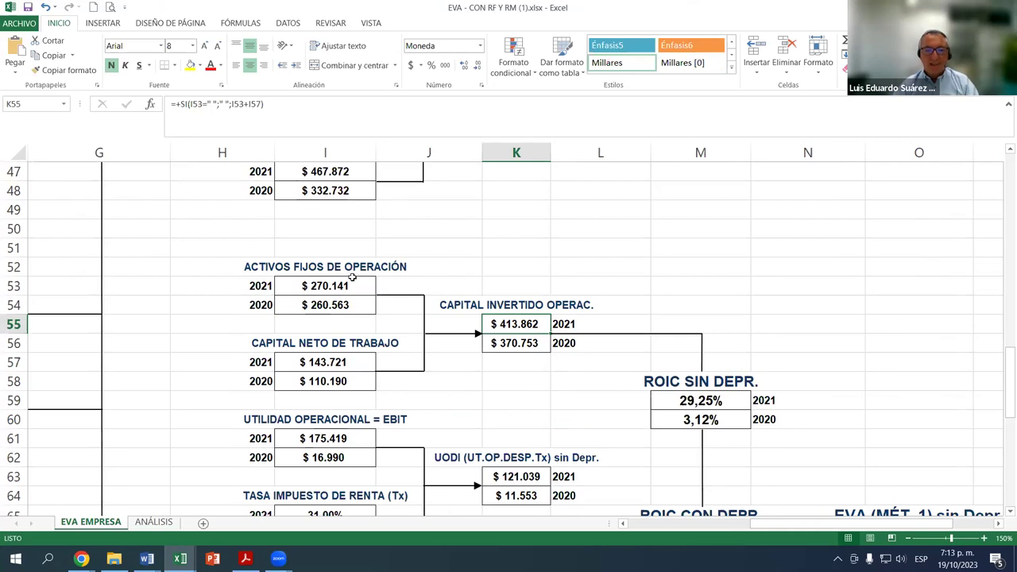
left_click(321, 284)
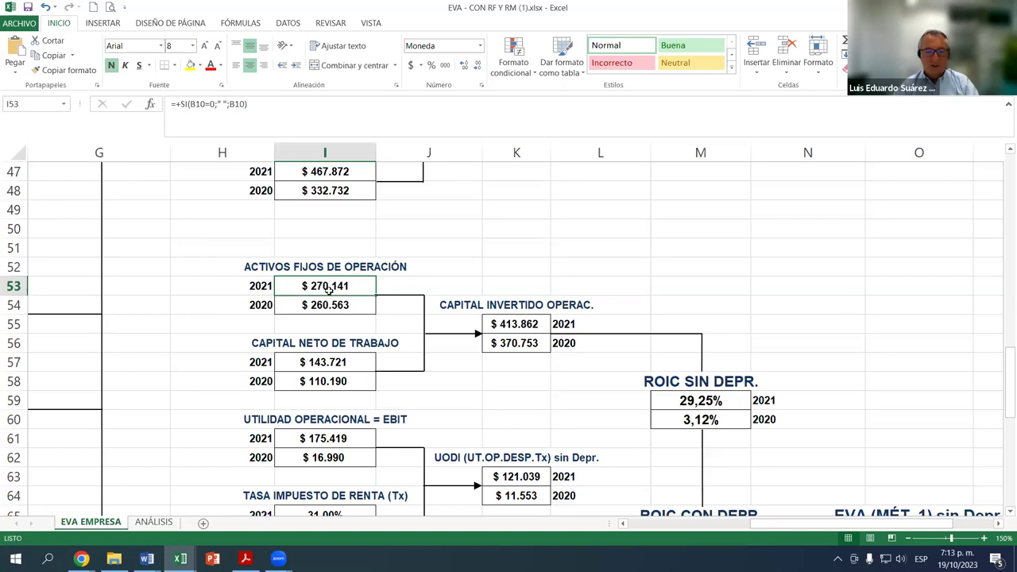
left_click(327, 362)
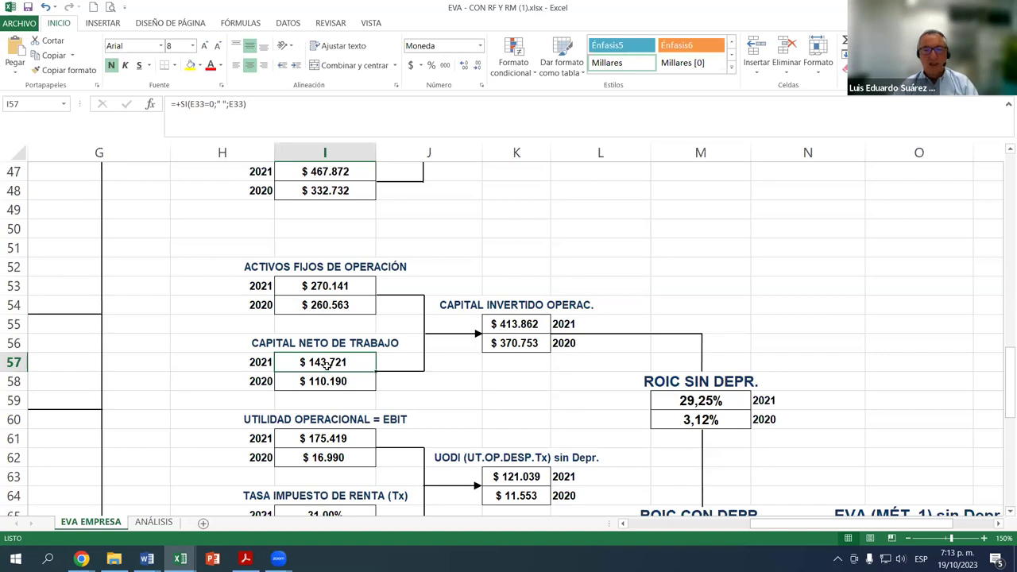
Review the 2020 operating invested capital in K56 with its fixed operating assets and net working capital components
left_click(525, 343)
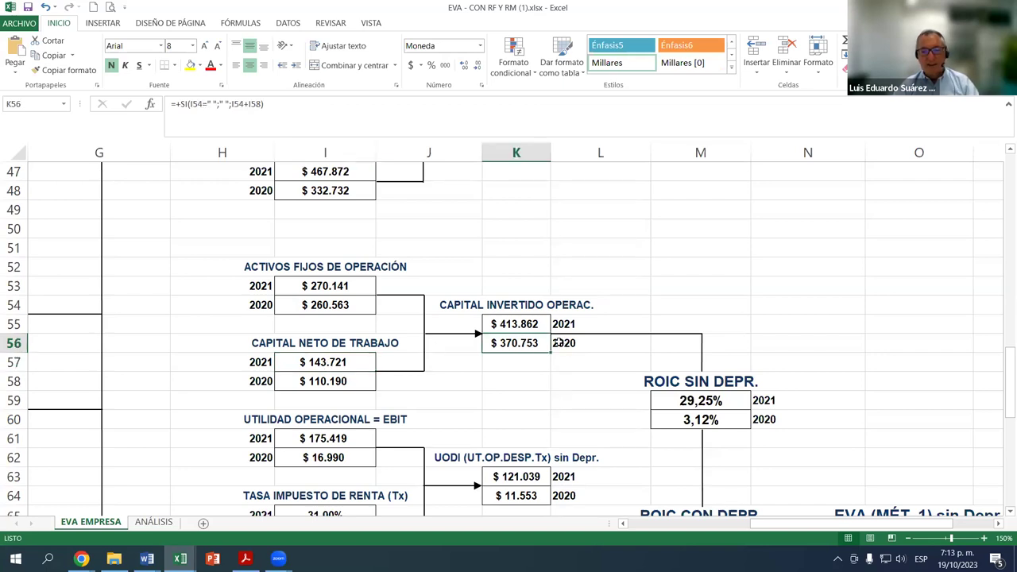
left_click(311, 308)
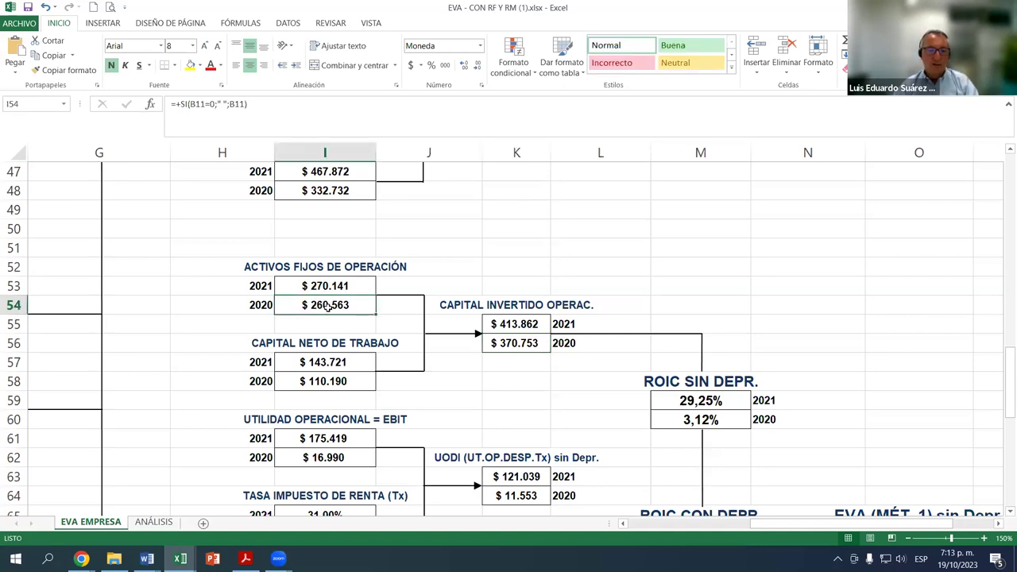
left_click(327, 382)
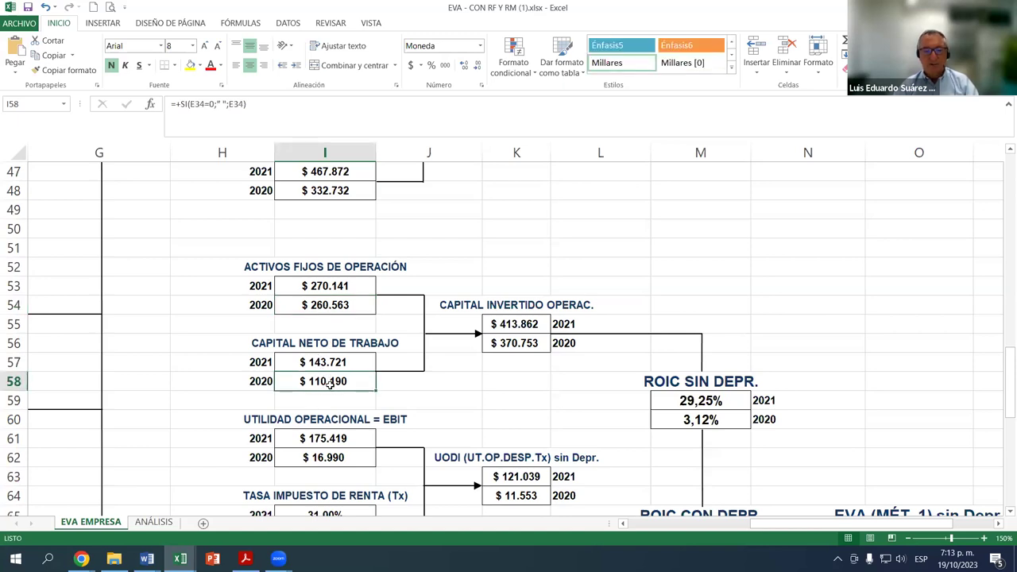
left_click(316, 310)
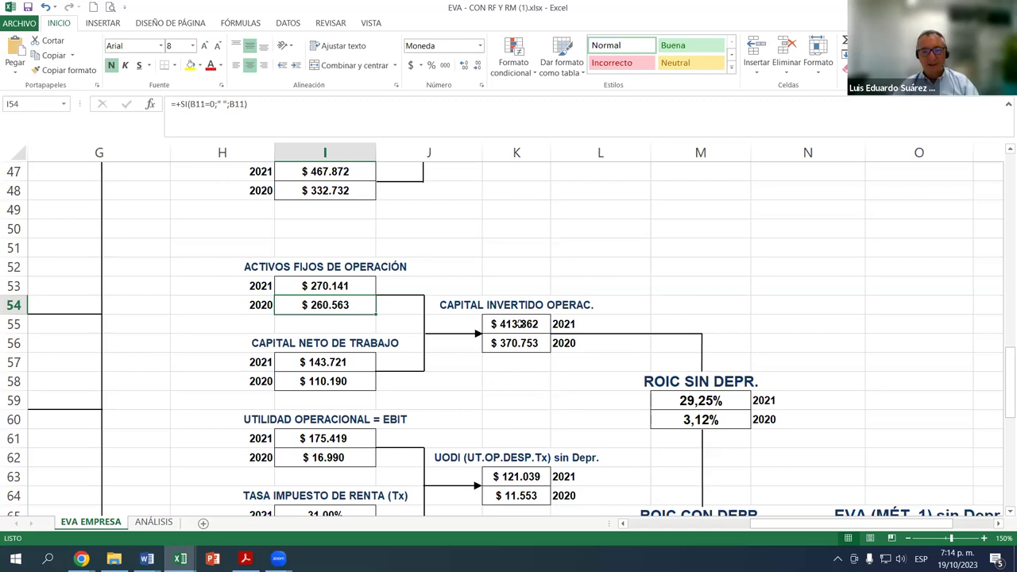
Examine how UODI sin Depr. for 2021 is derived from UTILIDAD OPERACIONAL = EBIT and TASA IMPUESTO DE RENTA (Tx)
scroll(540, 315, "down", 1)
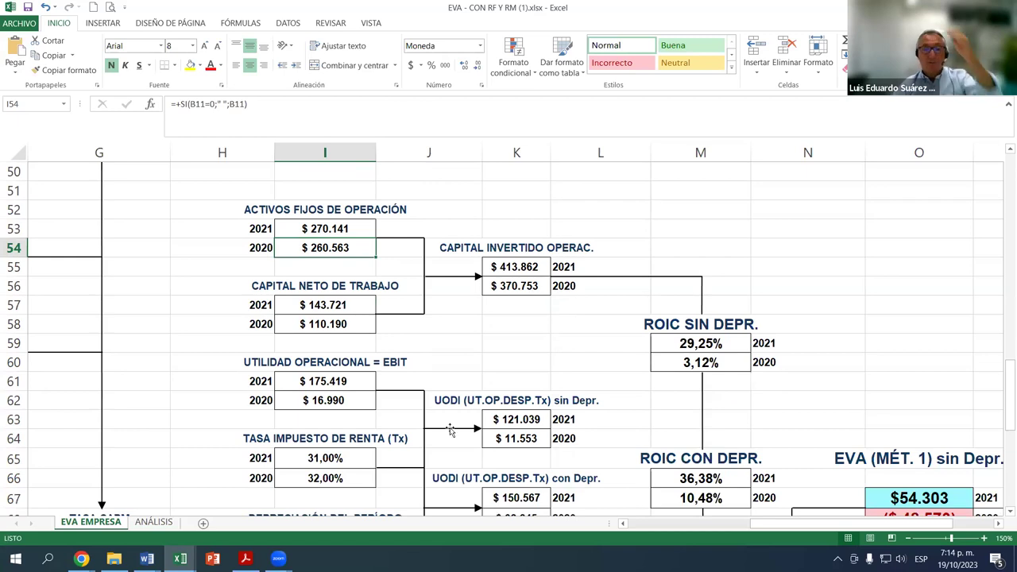
left_click(327, 360)
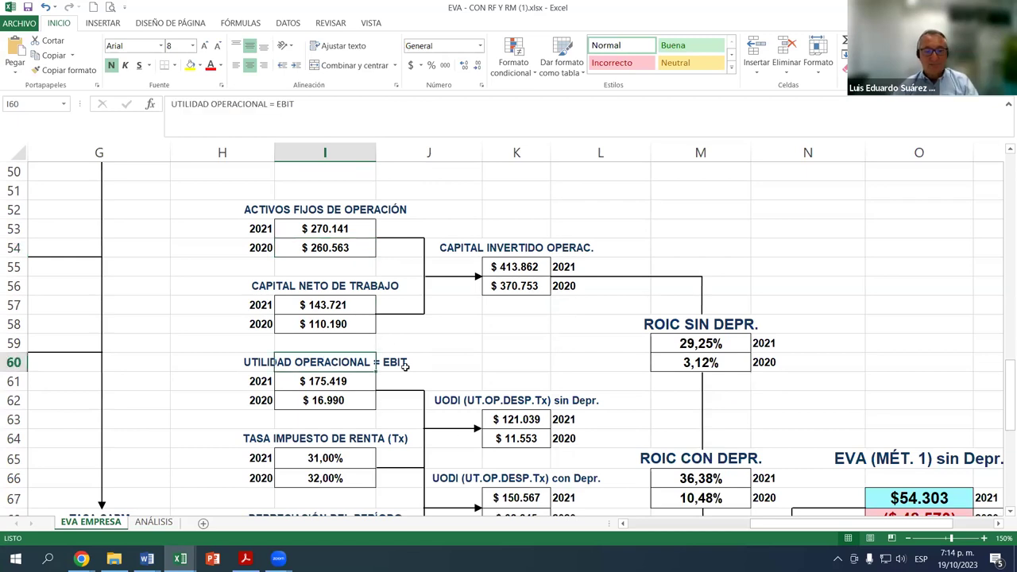
left_click(513, 417)
left_click(338, 381)
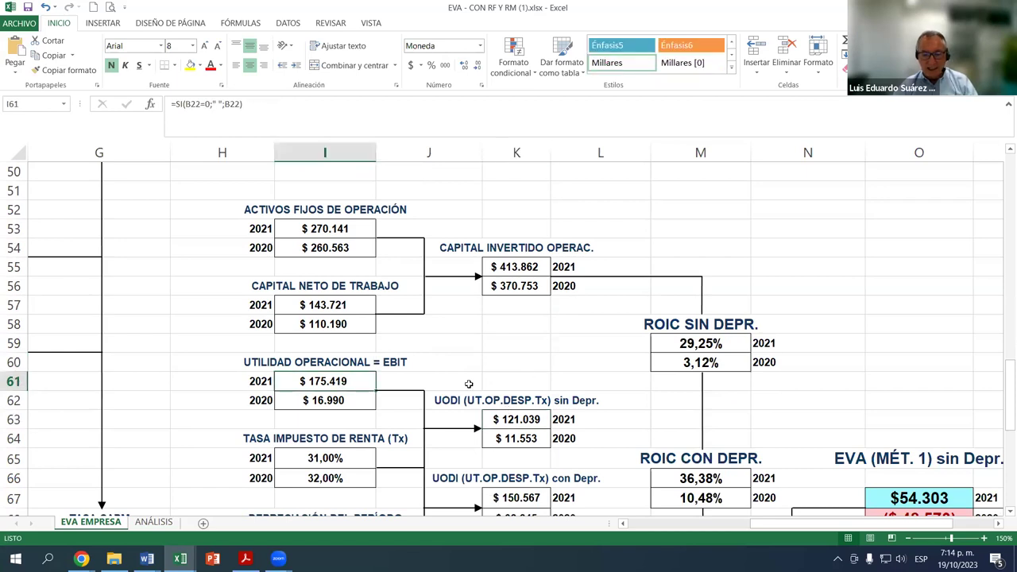
scroll(429, 424, "down", 1)
left_click(340, 401)
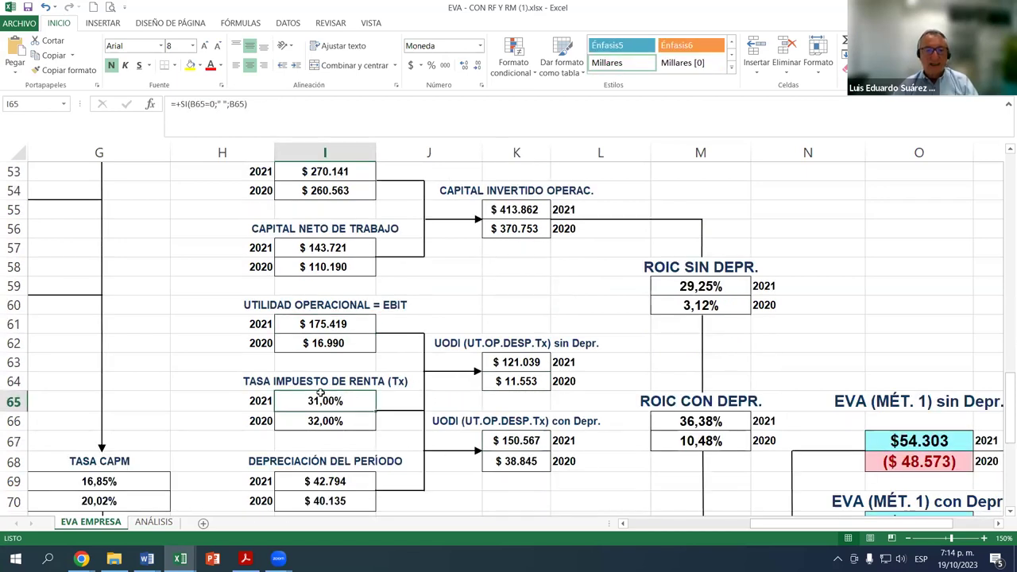
left_click(521, 363)
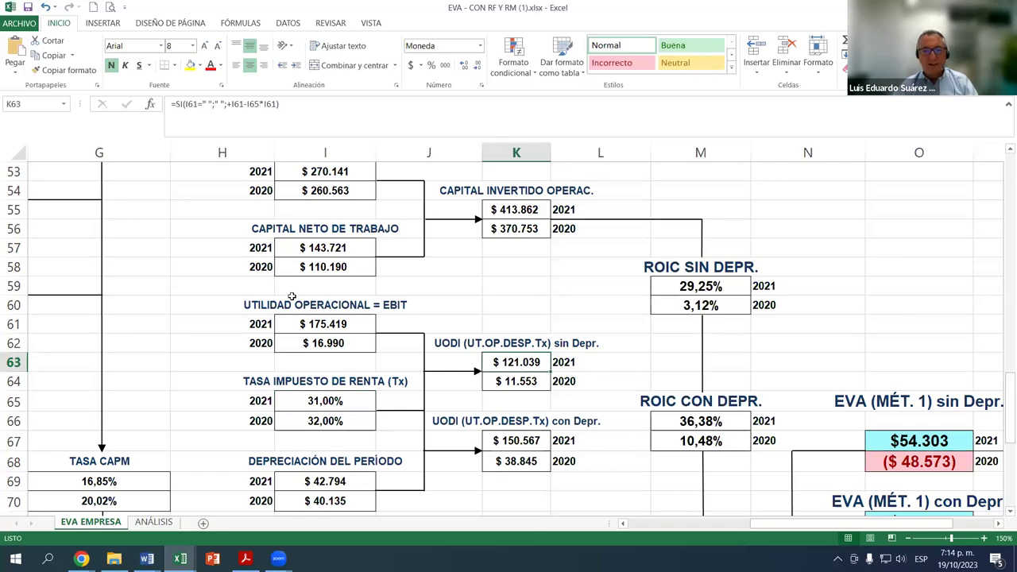
Inspect the ROIC SIN DEPR. formulas for 2021 and 2020 together with the operating invested capital they divide by
left_click(518, 208)
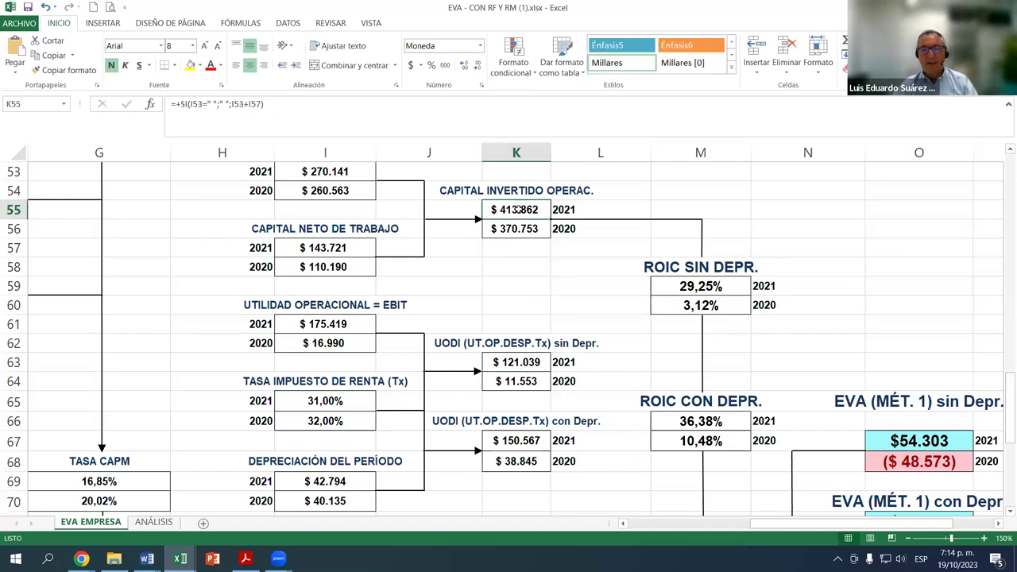
left_click(698, 288)
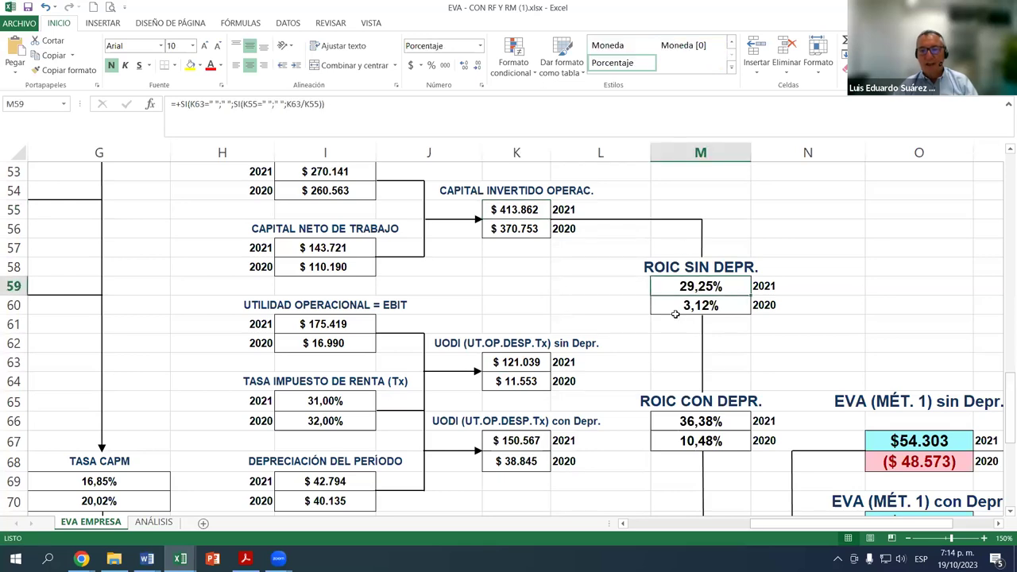
left_click_drag(718, 284, 714, 318)
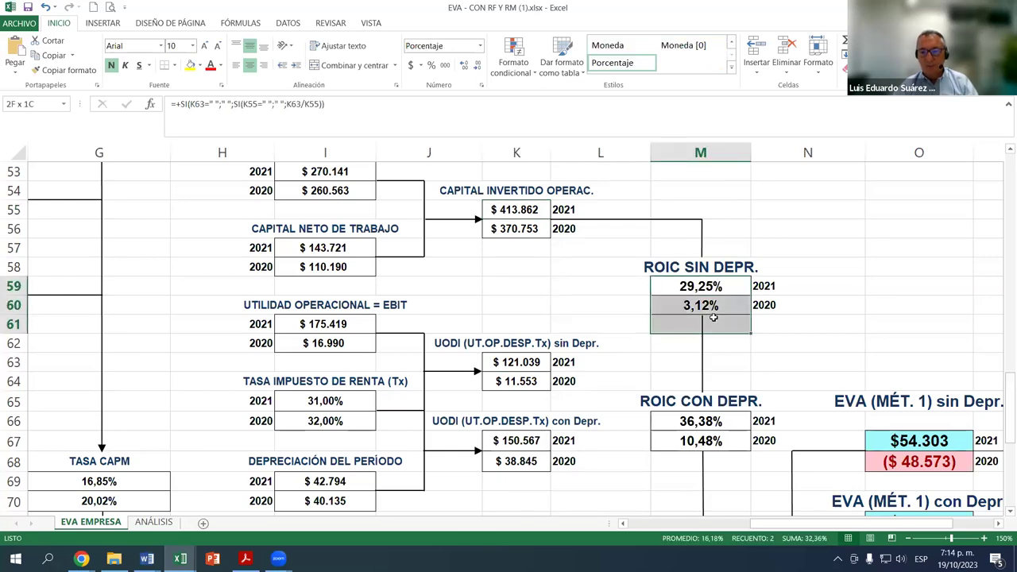
left_click(699, 283)
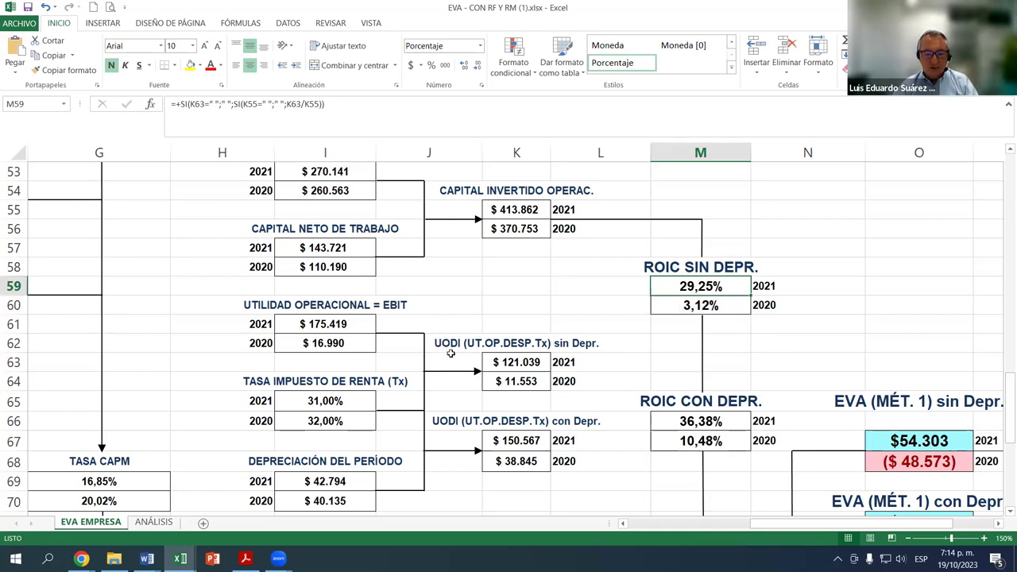
left_click(714, 310)
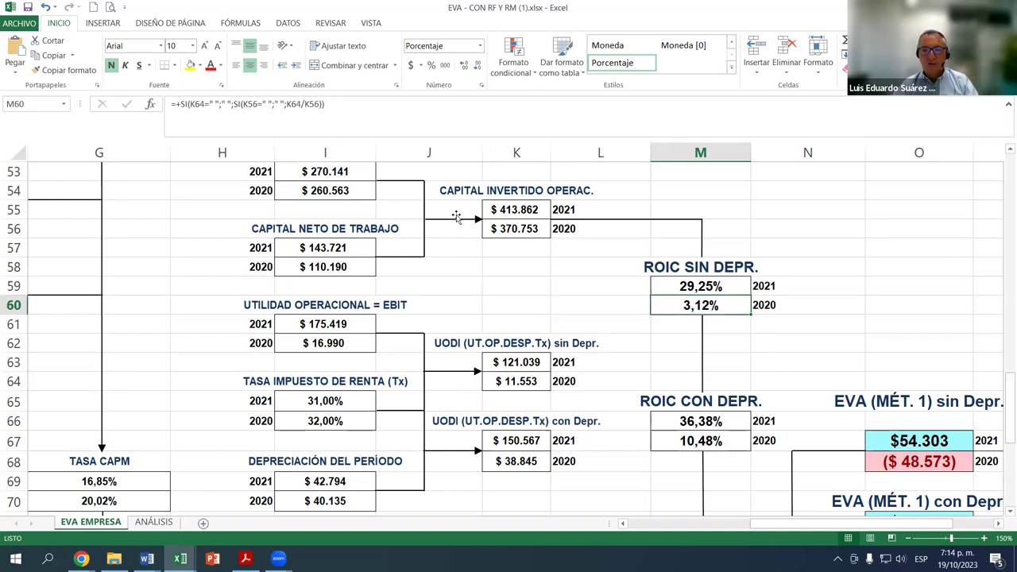
Check the CAPITAL INVERTIDO OPERAC. heading against its component headings, ACTIVOS FIJOS DE OPERACIÓN and CAPITAL NETO DE TRABAJO
left_click(439, 196)
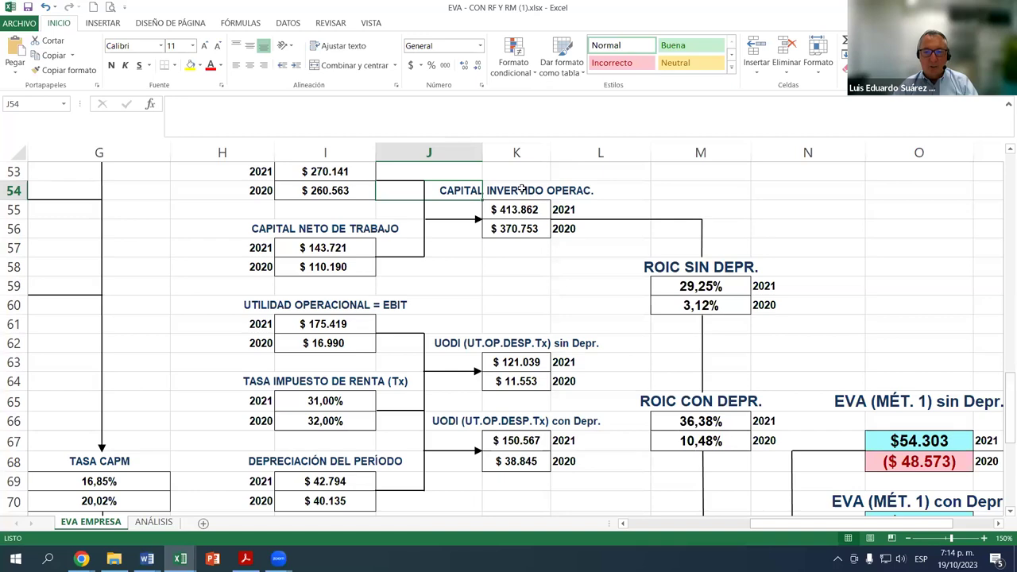
left_click(521, 188)
scroll(329, 208, "up", 1)
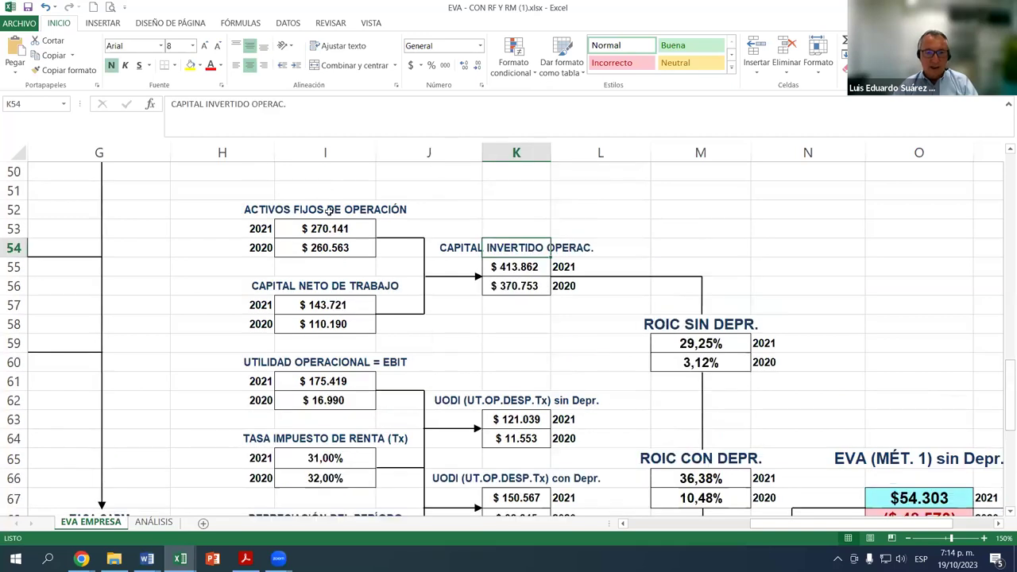
left_click(329, 209)
left_click(328, 285)
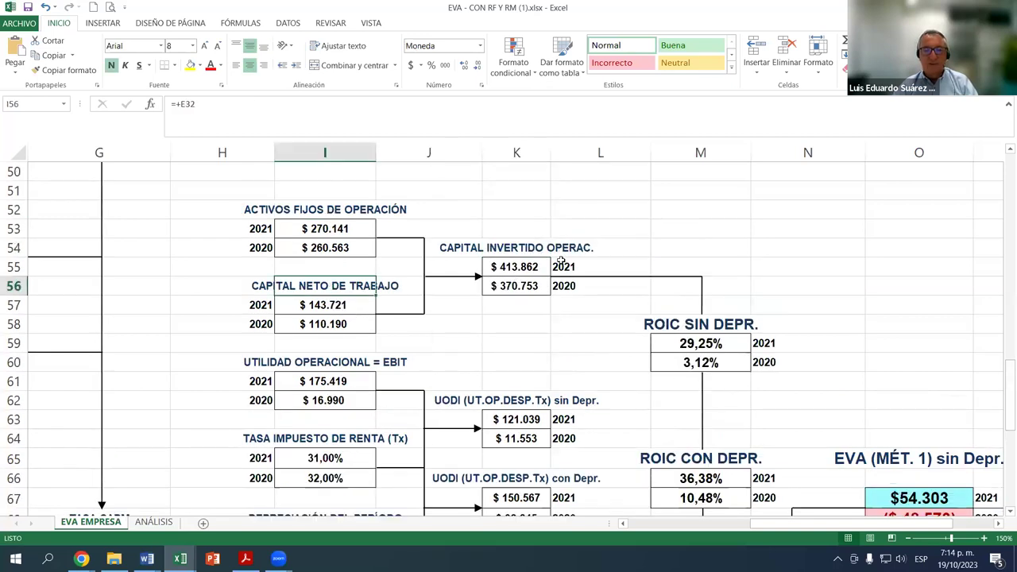
scroll(561, 261, "down", 1)
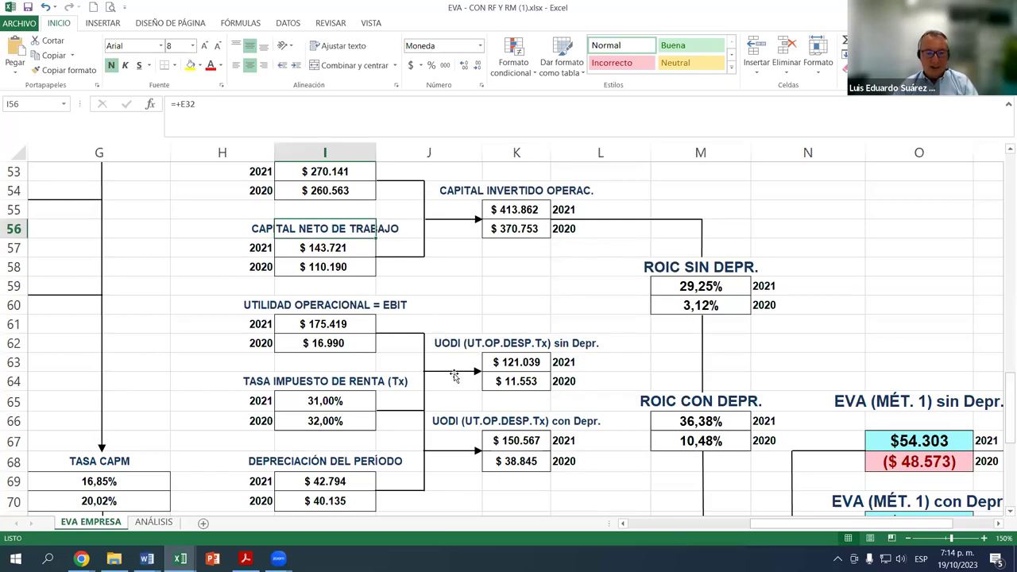
Compare ROIC SIN DEPR. for 2020 and 2021 with the 2021 EBIT and both years' operating invested capital
left_click(693, 307)
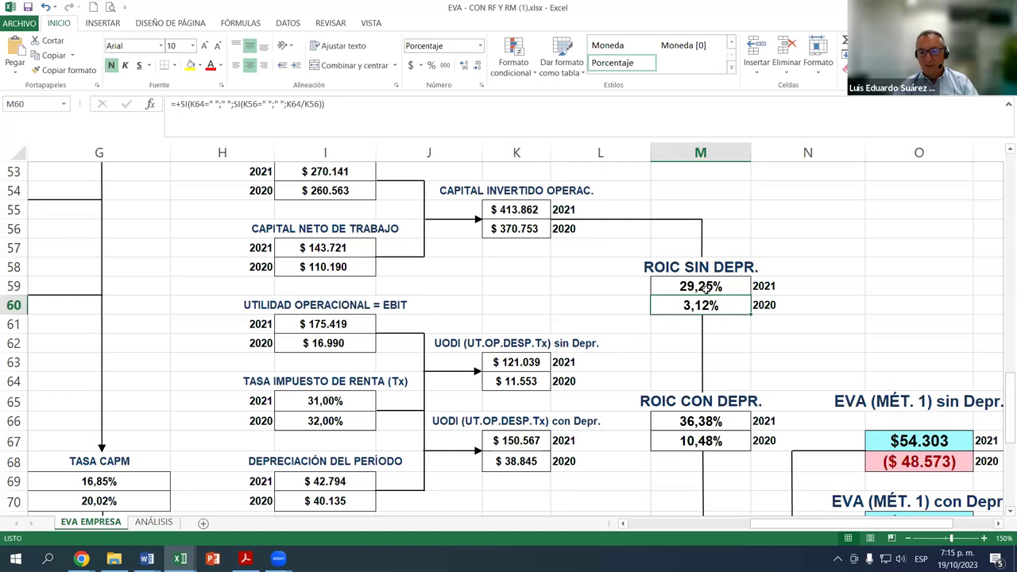
left_click(703, 287)
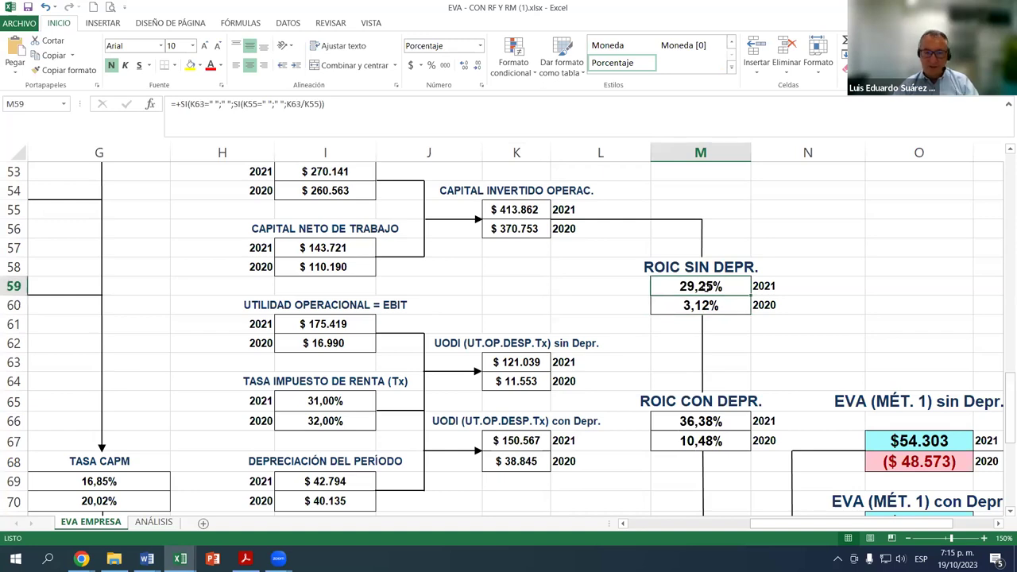
left_click(329, 324)
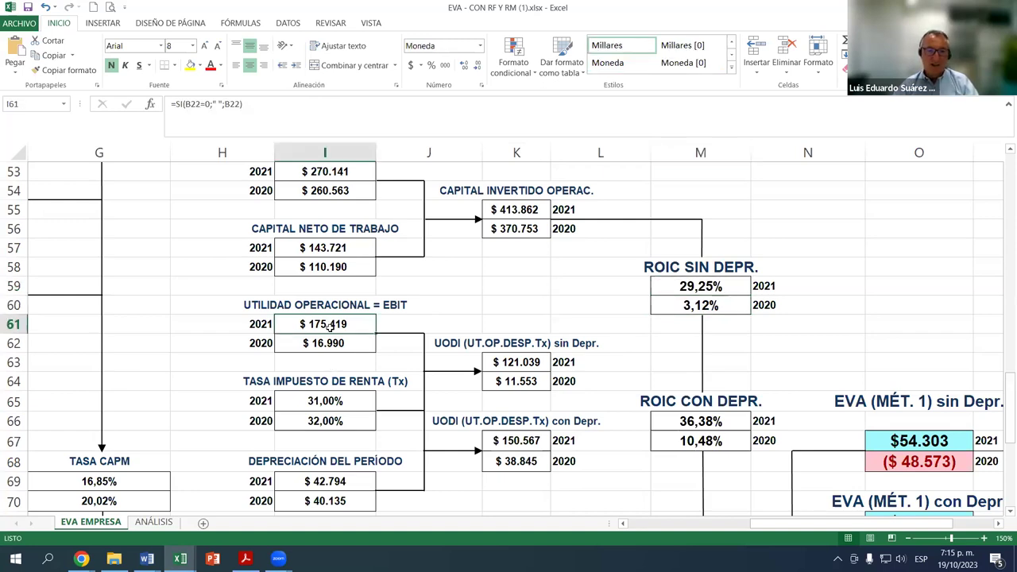
left_click(535, 210)
left_click(542, 232)
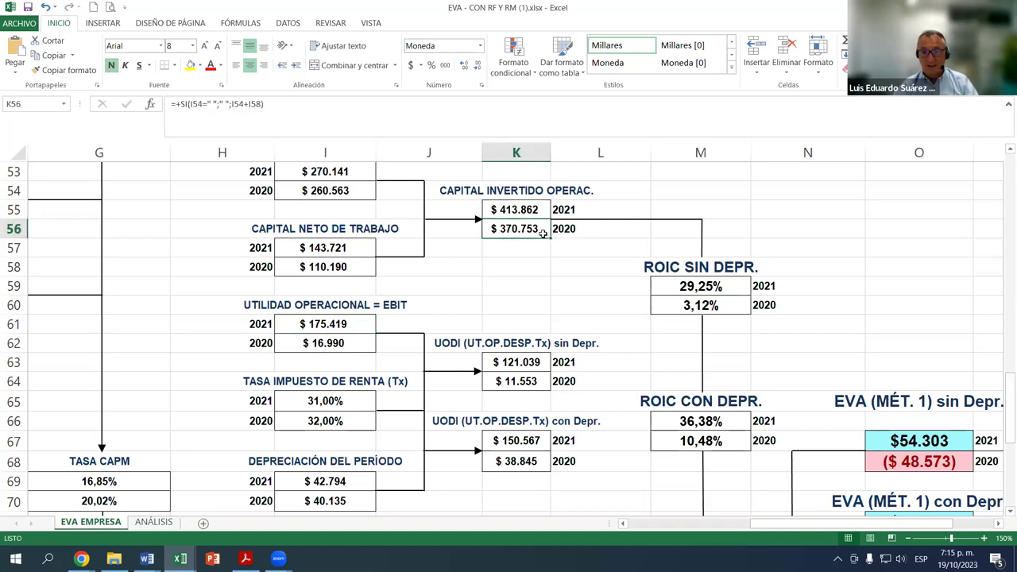
Trace ROIC SIN DEPR. for 2021 and 2020 back to each year's CAPITAL INVERTIDO OPERAC. and UODI sin Depr
left_click(531, 209)
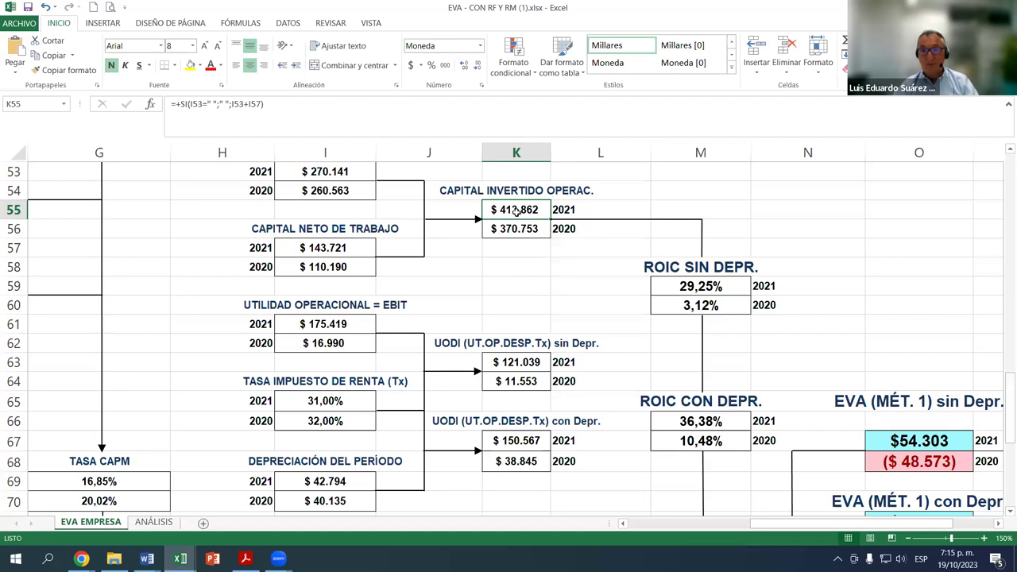
left_click(689, 288)
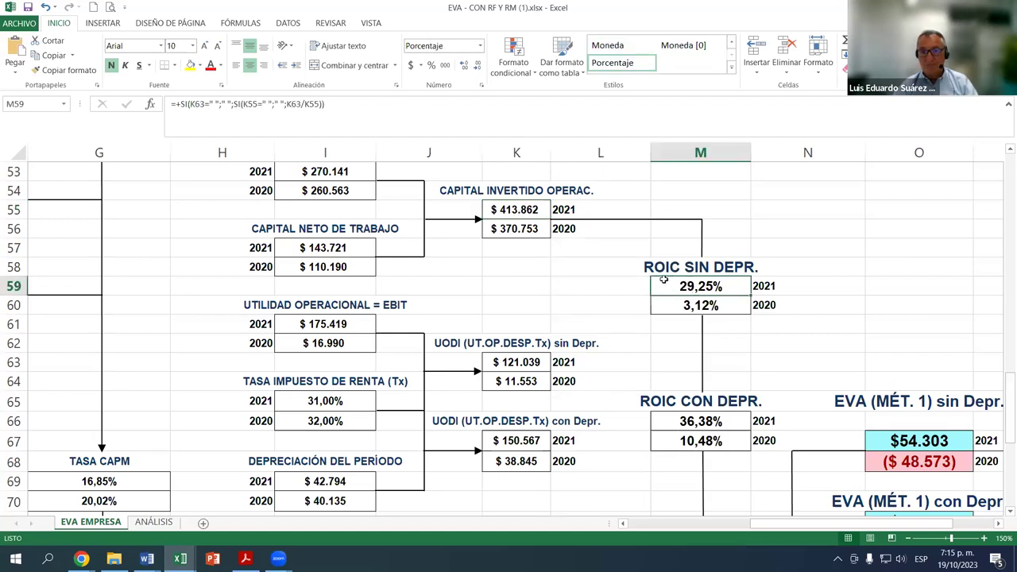
left_click(515, 227)
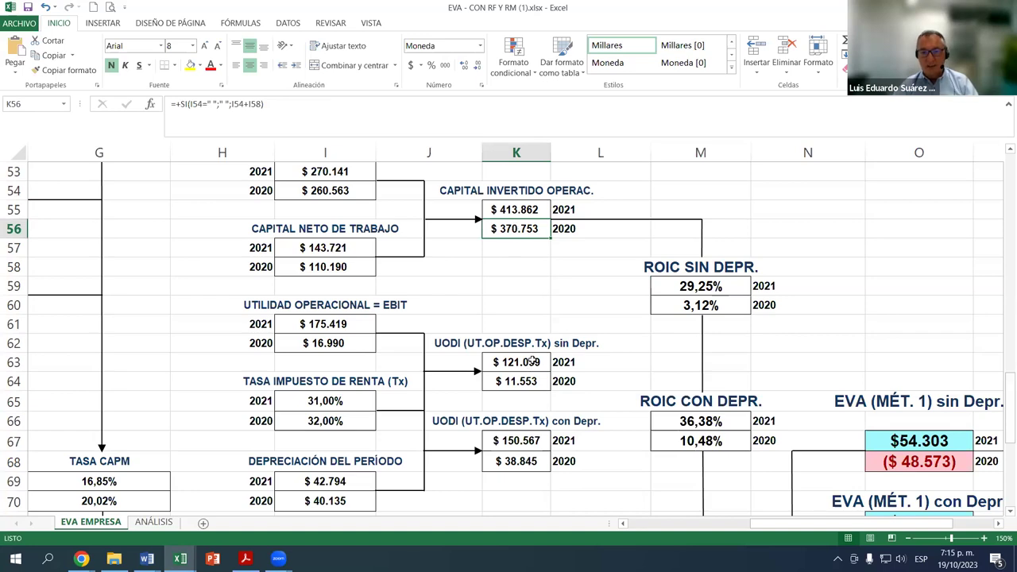
left_click(517, 381)
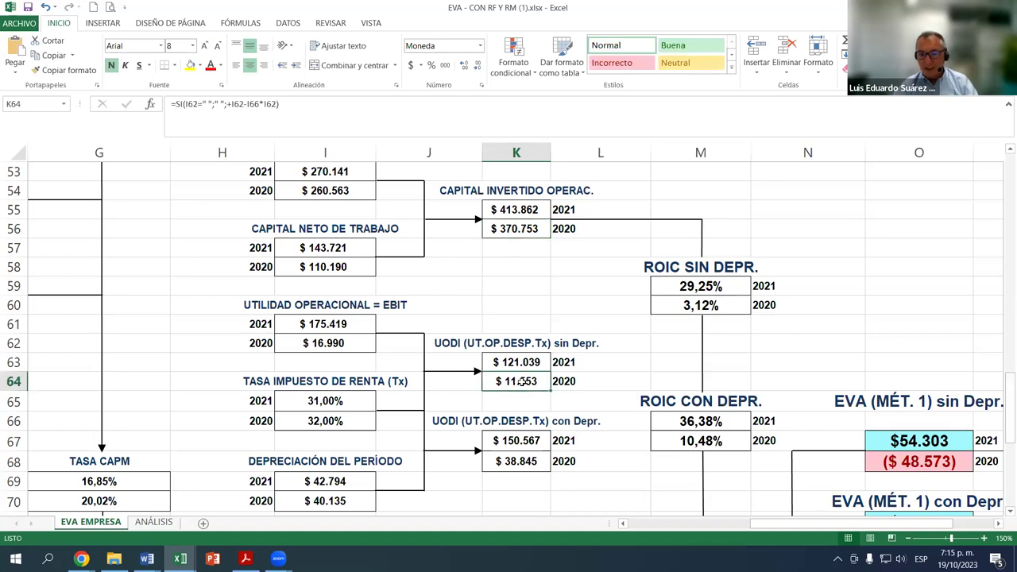
left_click(517, 361)
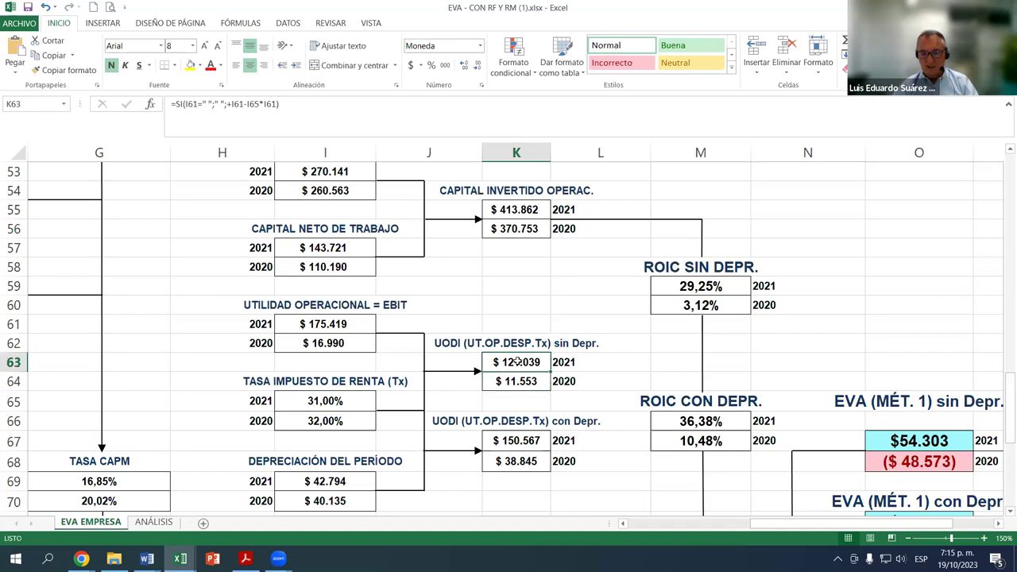
left_click(696, 305)
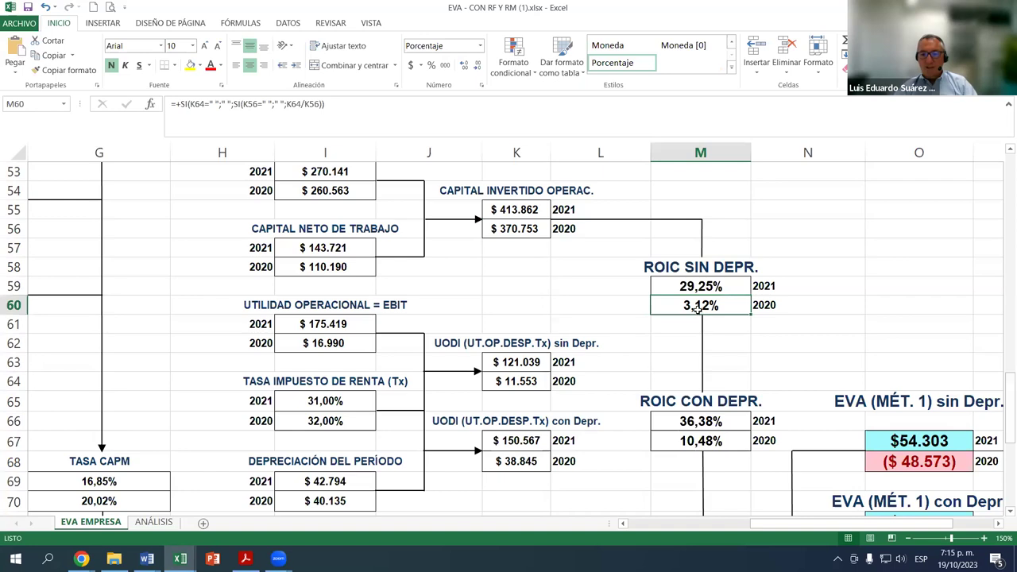
Check the DEPRECIACIÓN DEL PERÍODO cells for 2021 and 2020 and the 2021 ROIC CON DEPR. formula
scroll(699, 318, "down", 2)
scroll(706, 373, "up", 1)
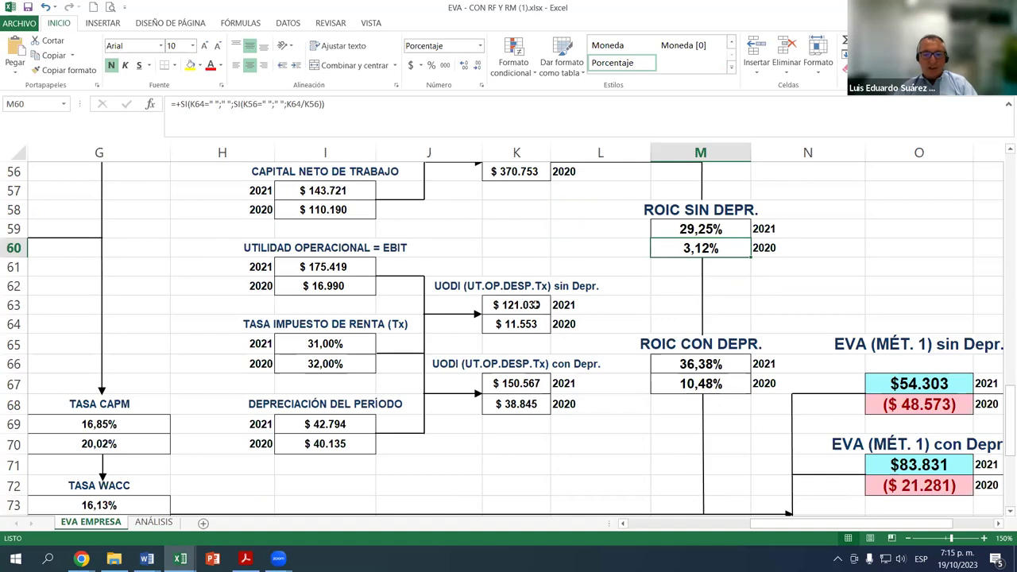
left_click(326, 426)
left_click(330, 445)
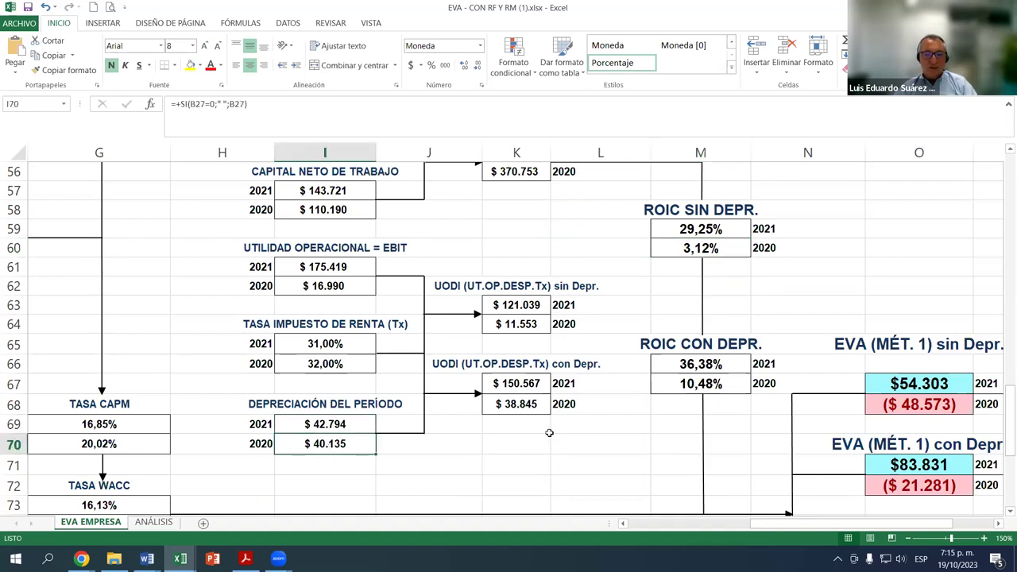
left_click(719, 361)
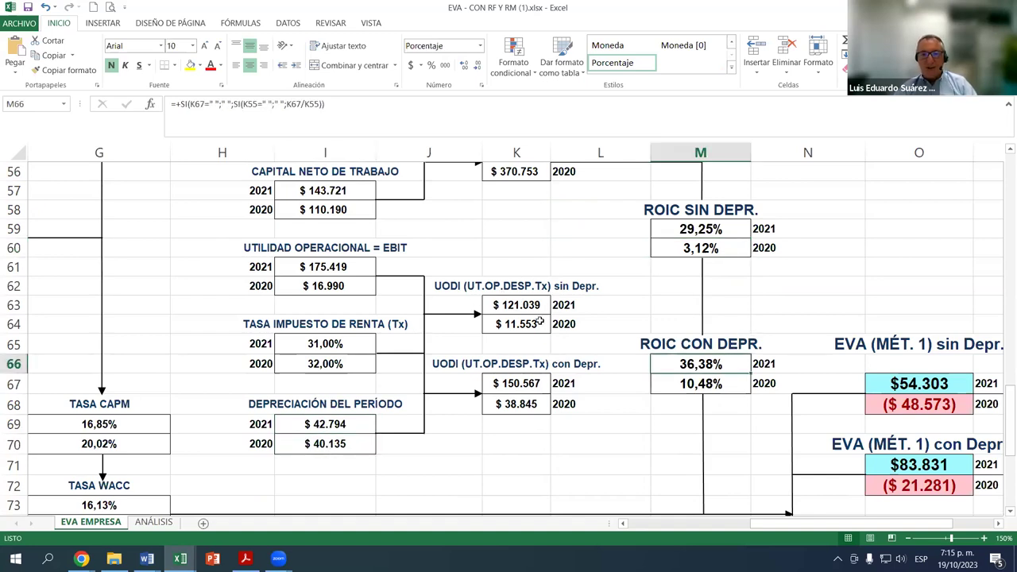
Compare UODI sin Depr. with UODI con Depr. for 2021 and 2020, including each year's DEPRECIACIÓN DEL PERÍODO
left_click(515, 309)
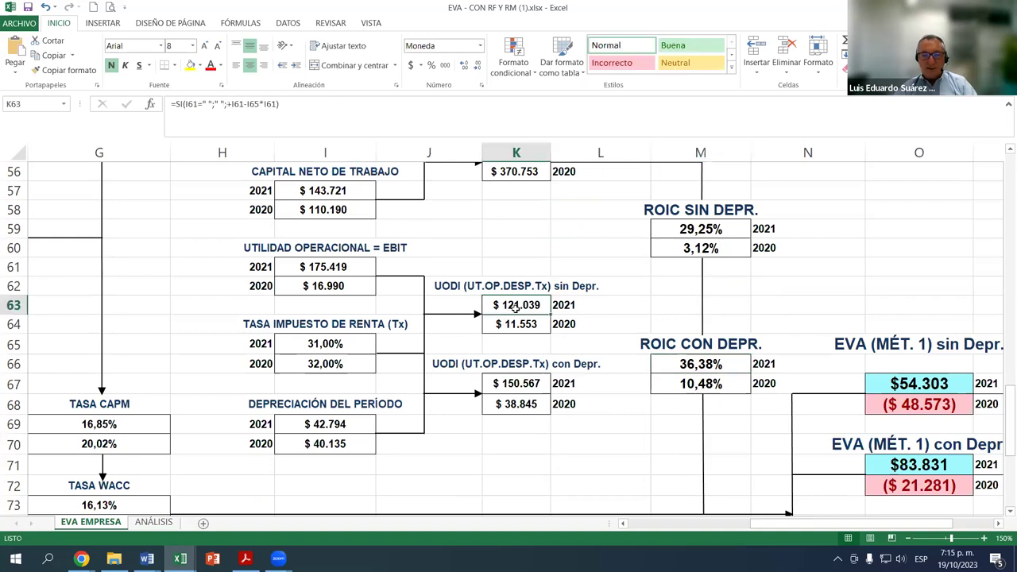
left_click(530, 388)
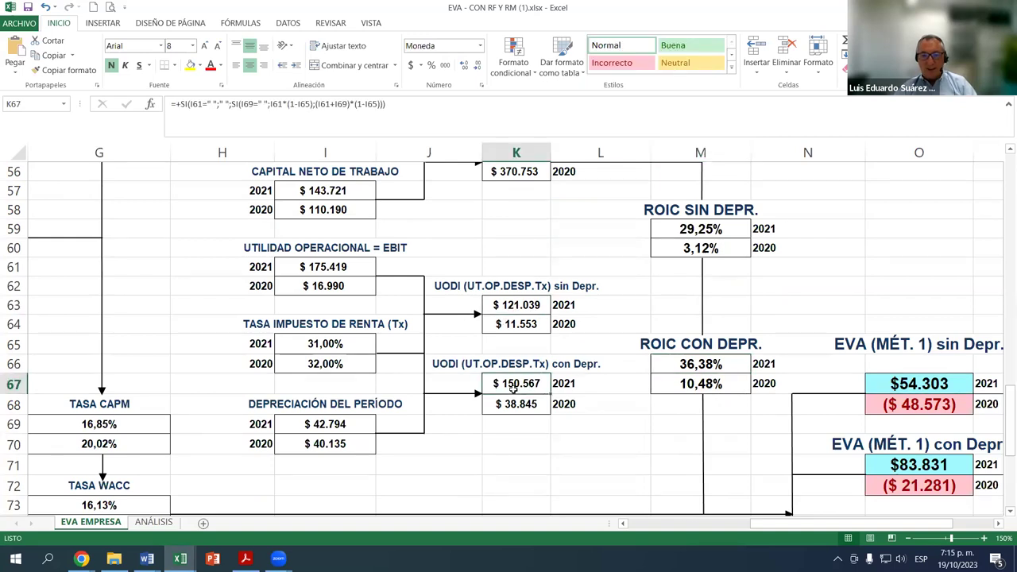
left_click(516, 309)
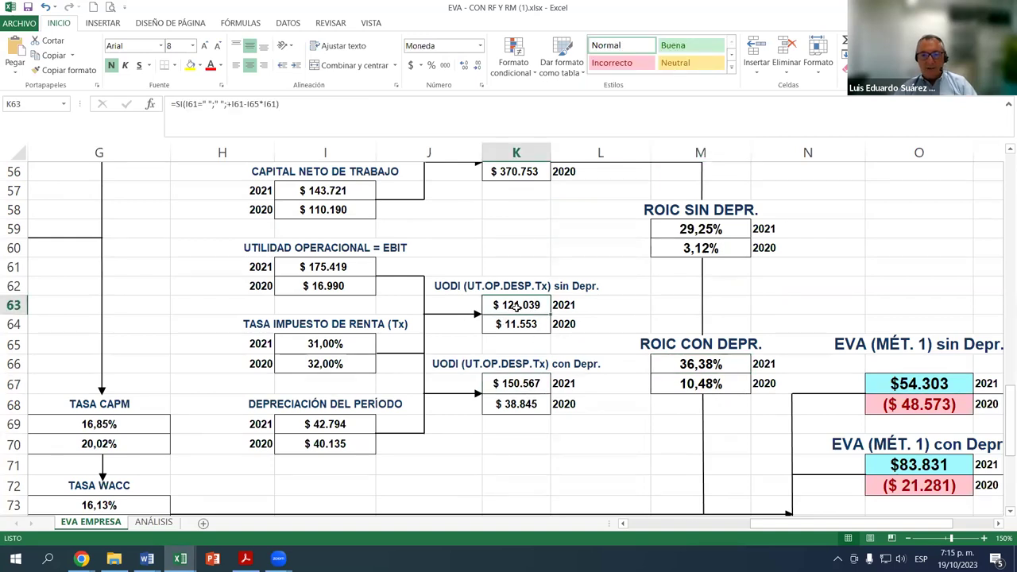
left_click(326, 425)
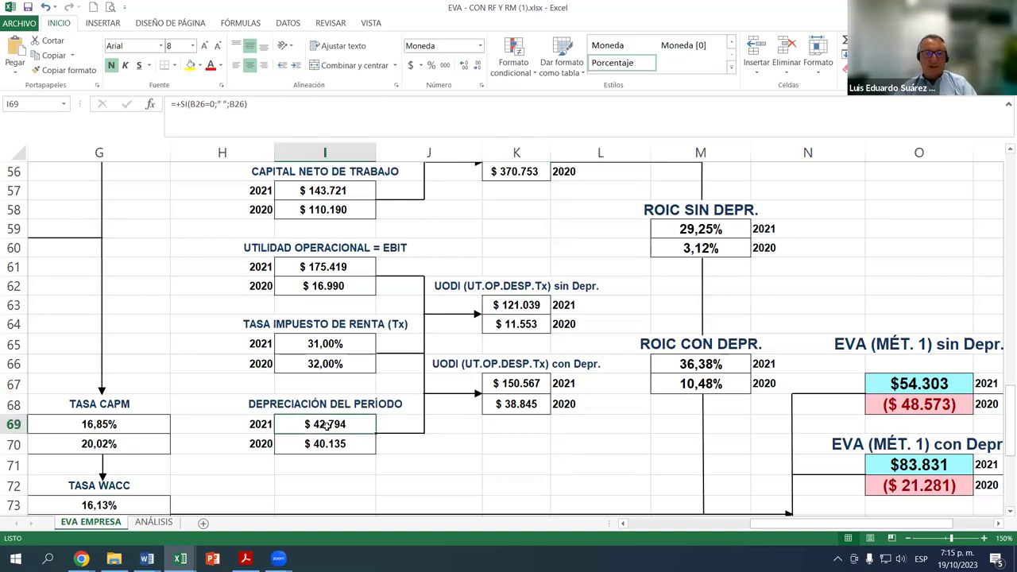
left_click(512, 387)
left_click(525, 331)
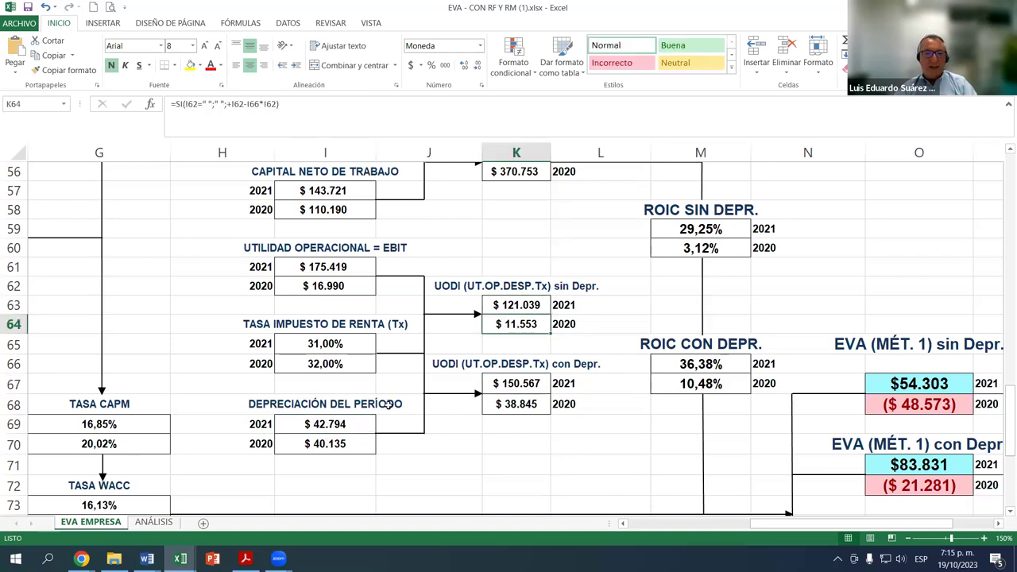
left_click(333, 443)
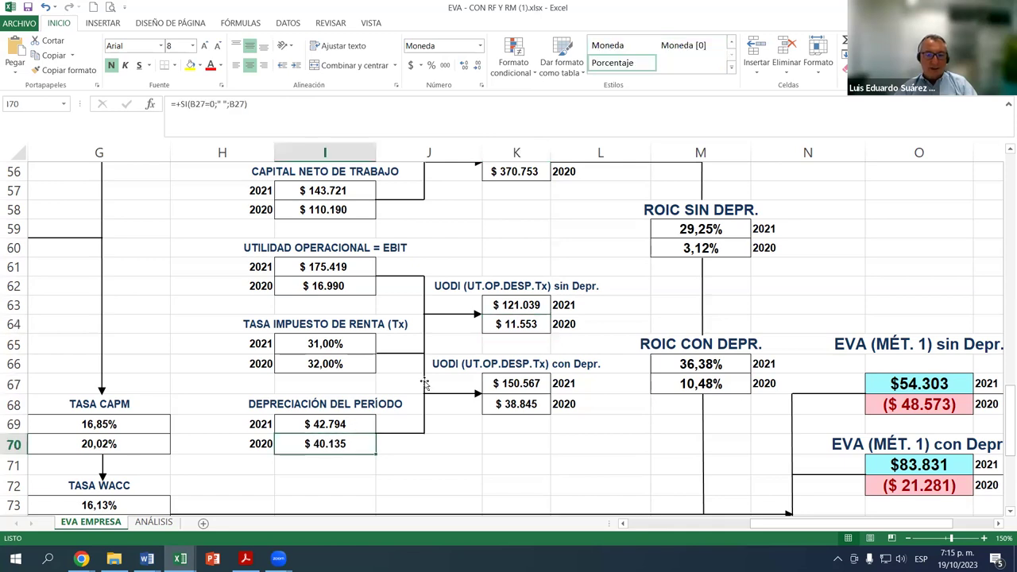
left_click(518, 407)
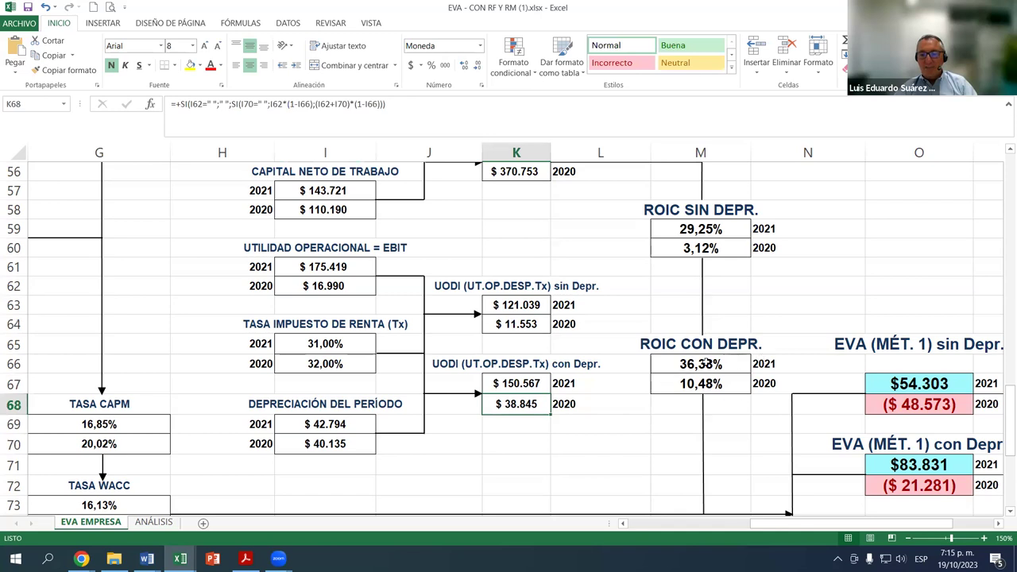
Inspect the ROIC CON DEPR. formulas for 2021 and 2020 alongside their year labels
scroll(582, 429, "up", 1)
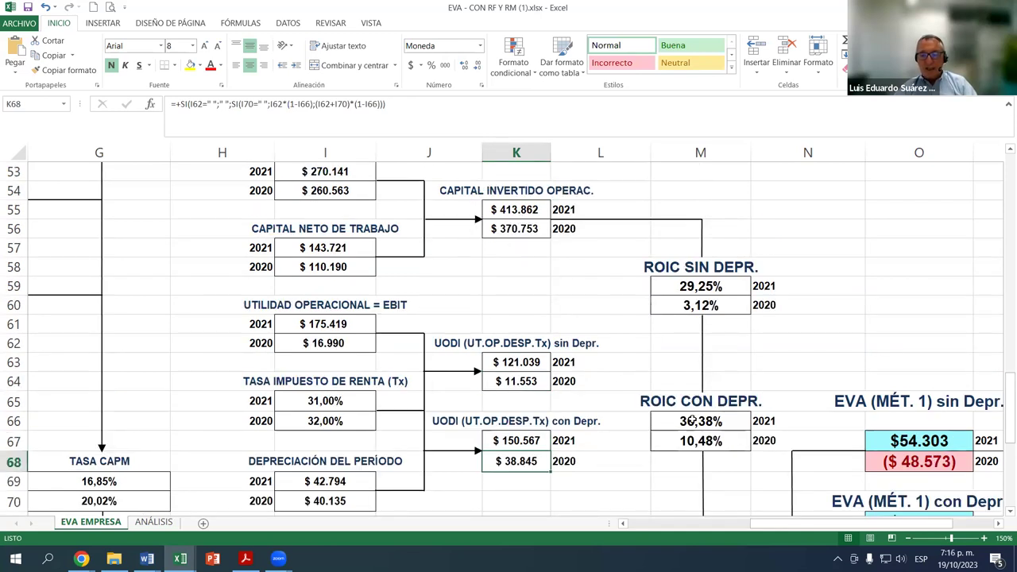
scroll(691, 420, "down", 1)
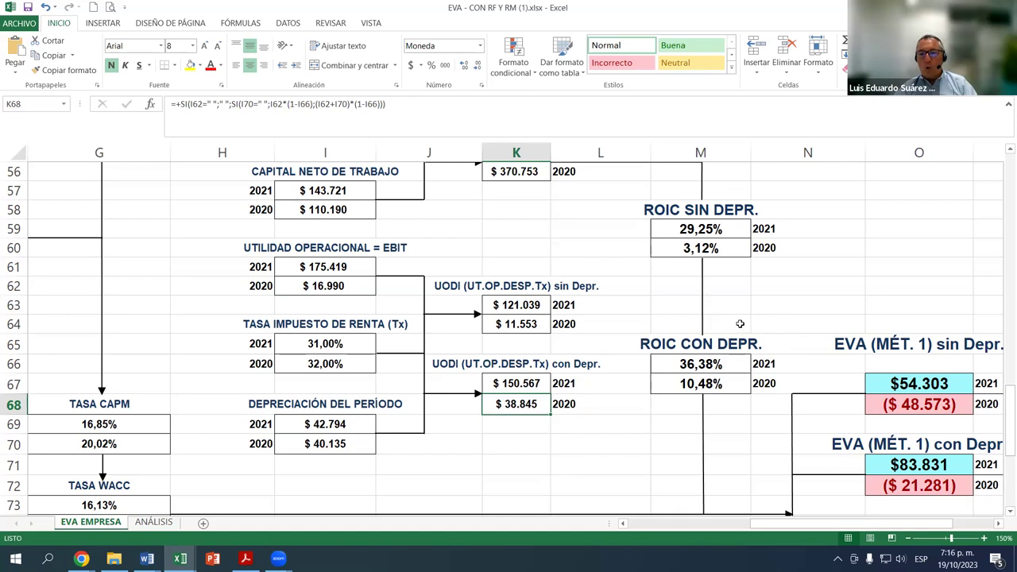
left_click(703, 364)
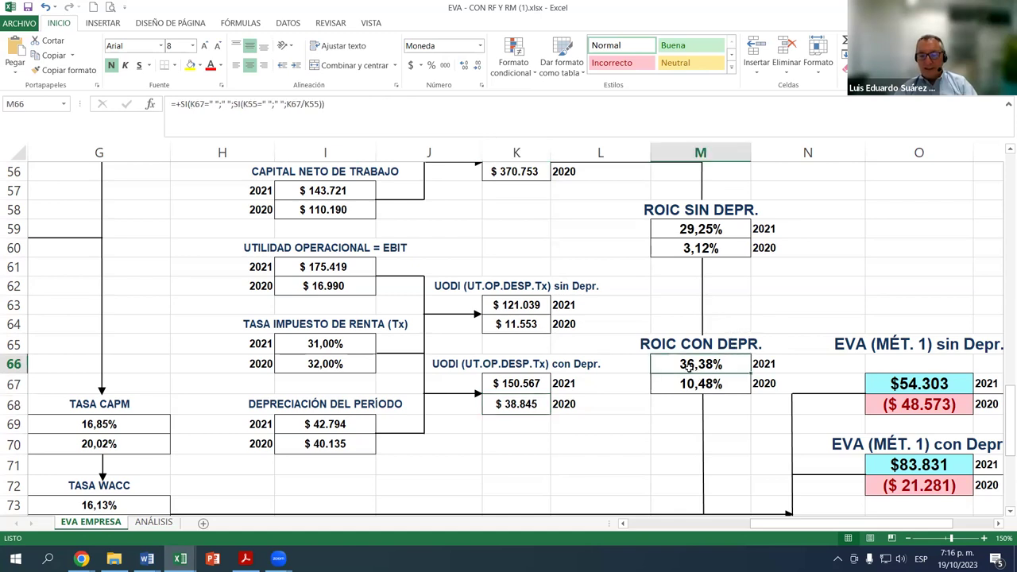
left_click(768, 366)
left_click(684, 392)
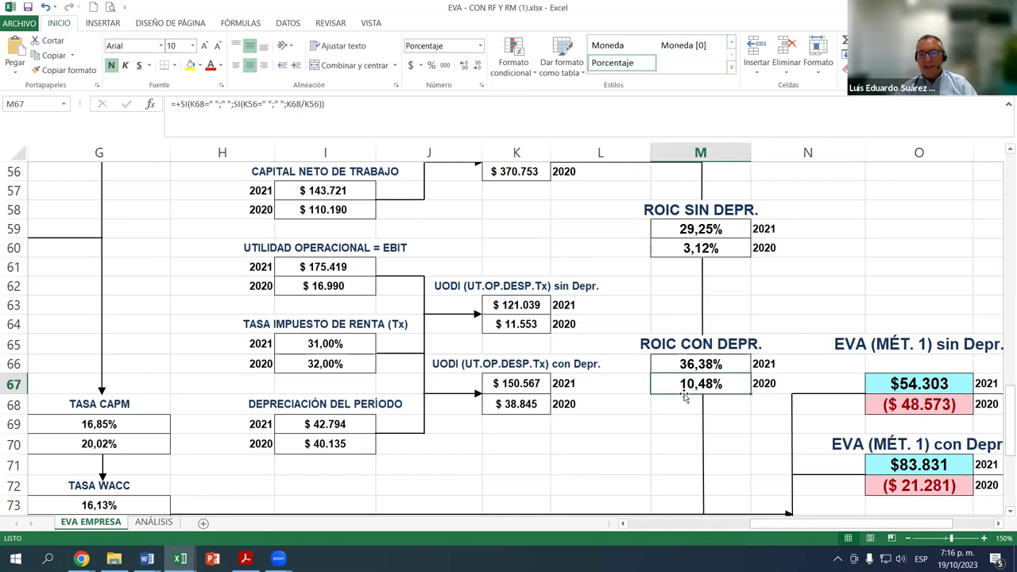
left_click(761, 385)
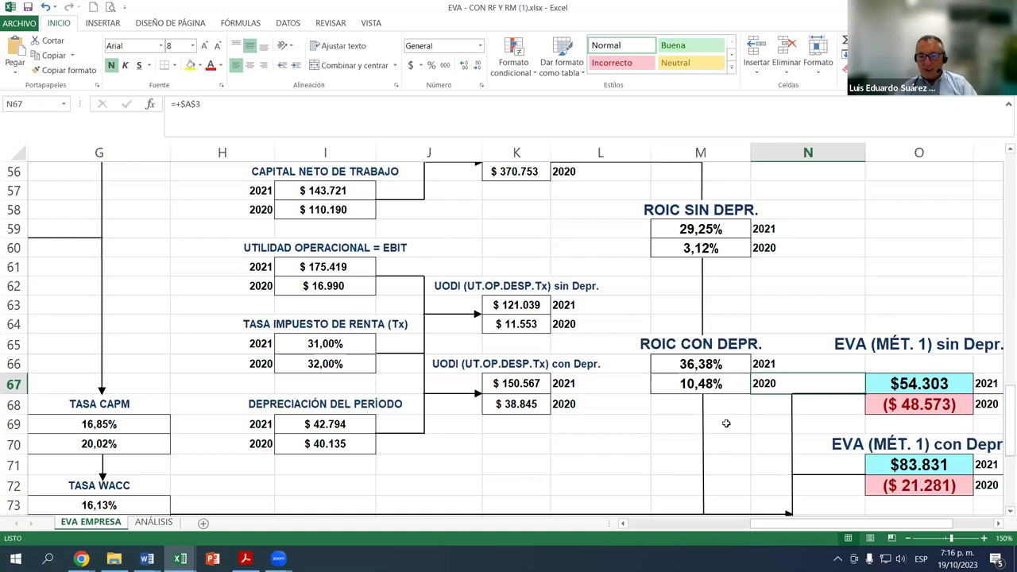
left_click(701, 369)
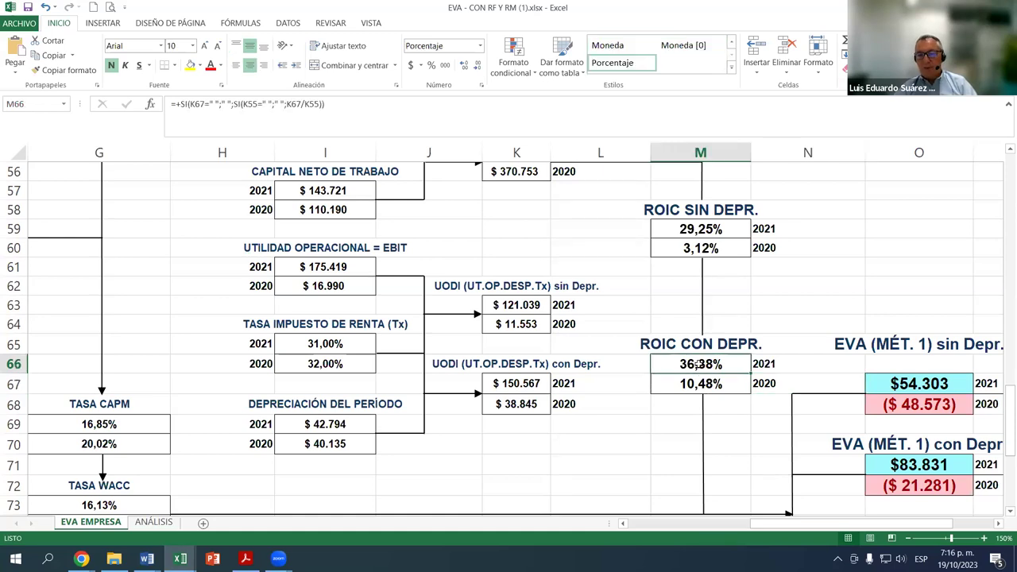
Trace the 2021 ROIC CON DEPR. back to UODI con Depr. and CAPITAL INVERTIDO OPERAC. for that year
left_click(521, 383)
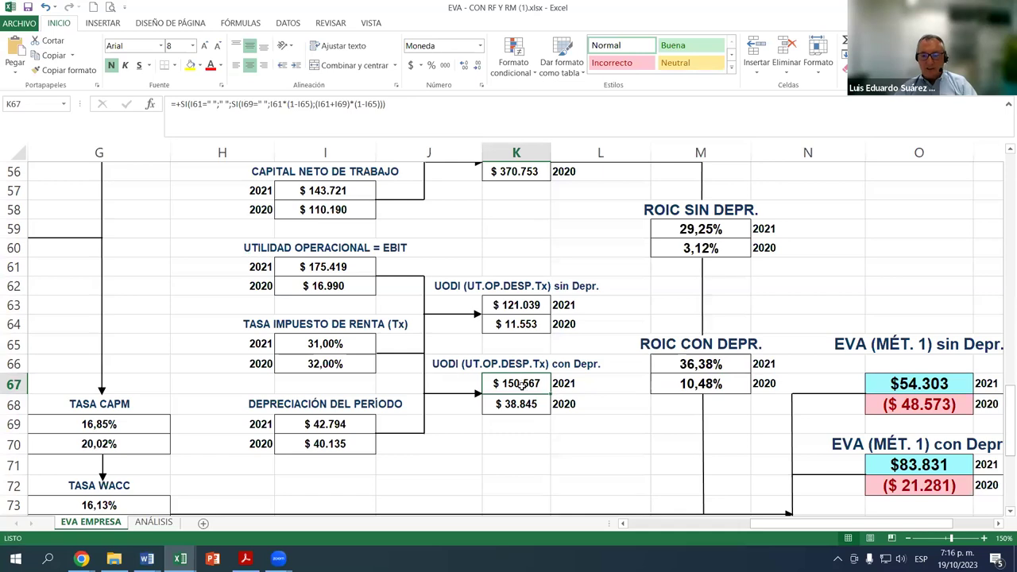
scroll(571, 383, "up", 2)
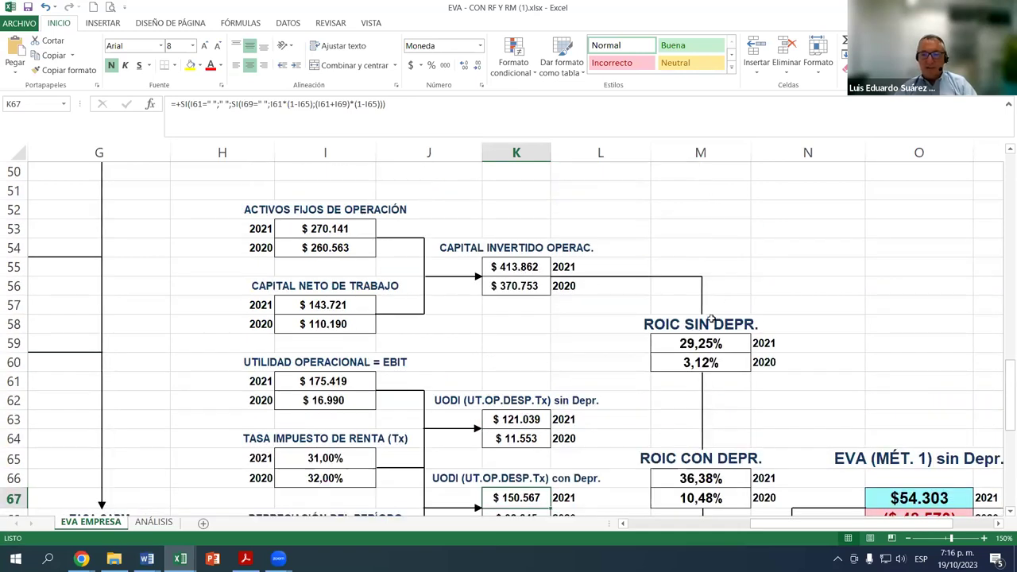
left_click(522, 267)
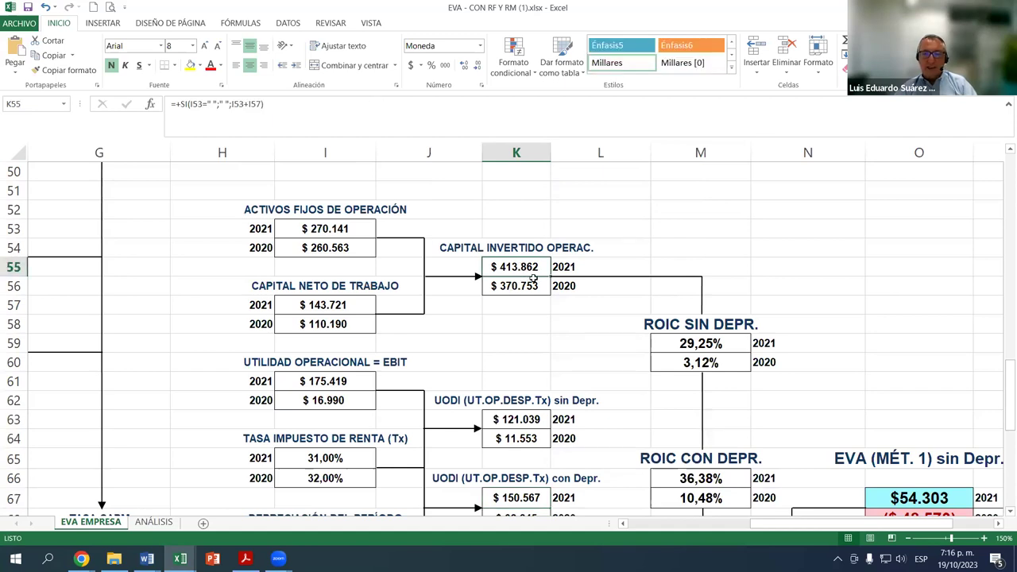
scroll(567, 382, "down", 1)
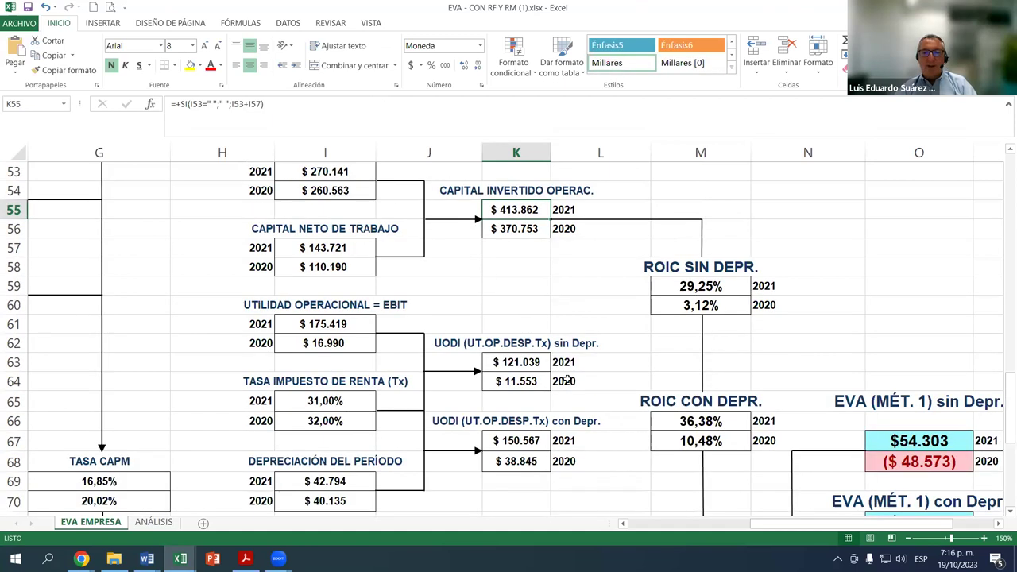
left_click(525, 442)
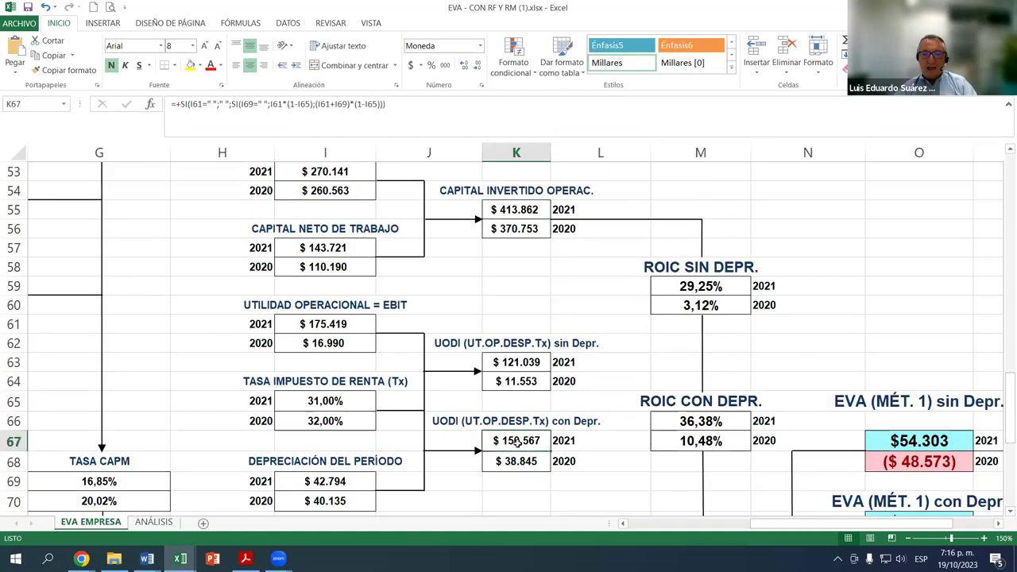
left_click(694, 424)
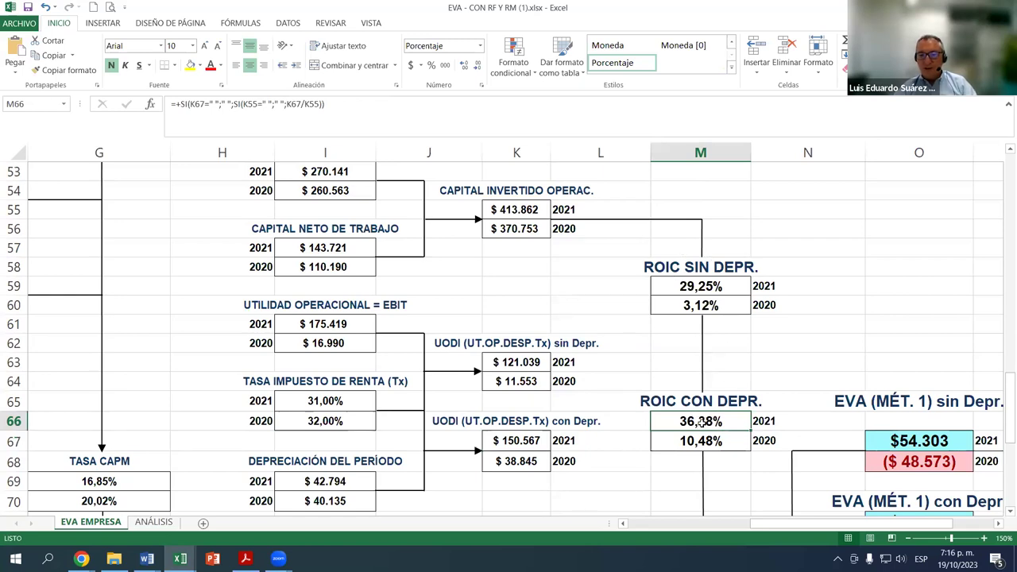
Compare the 2021 ROIC SIN DEPR. and its UODI sin Depr. with the 2021 ROIC CON DEPR
left_click(698, 288)
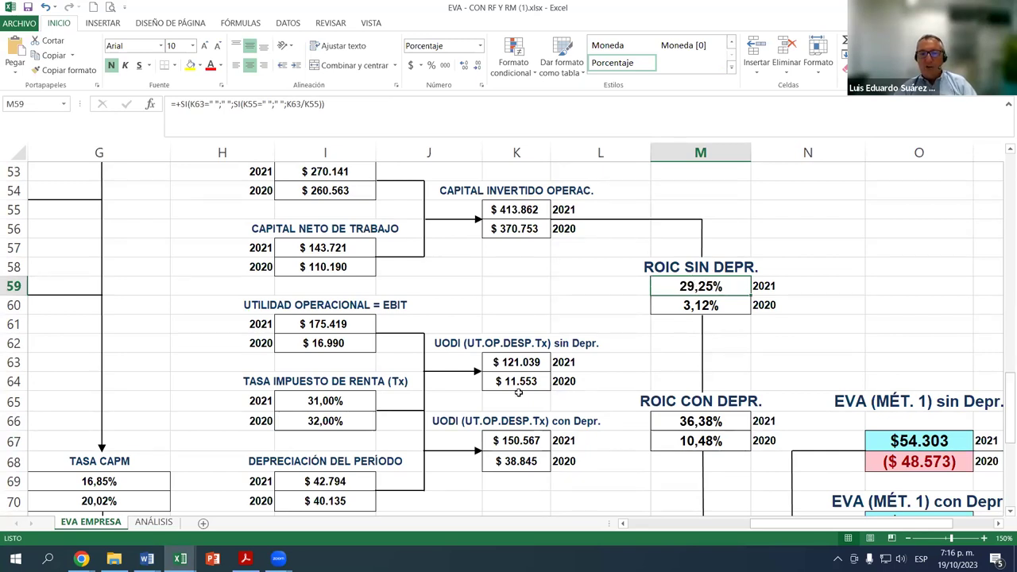
left_click(518, 365)
left_click(711, 422)
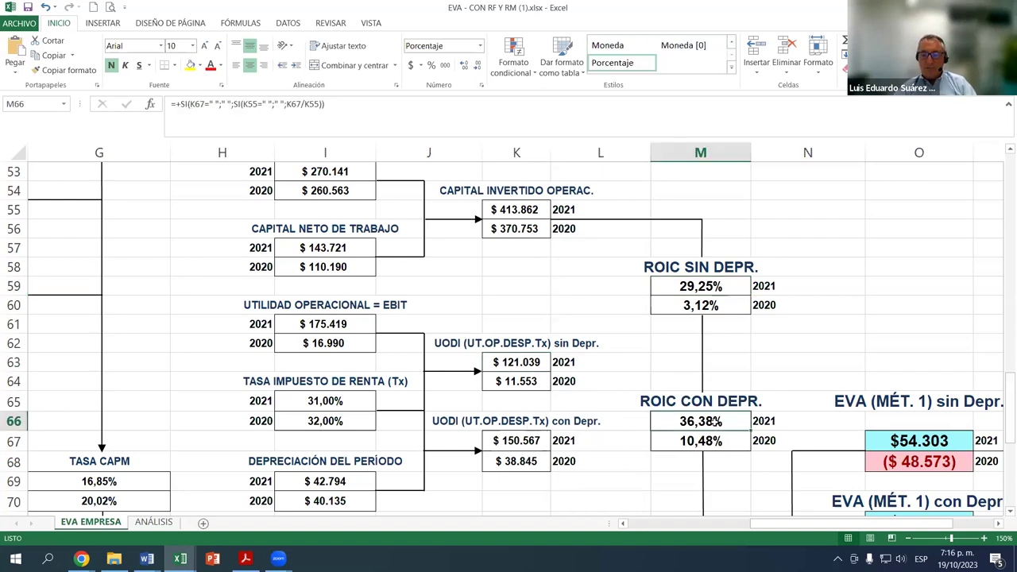
Review the EVA result blocks for MÉT. 1 sin Depr., MÉT. 1 con Depr. and MÉT. 2 sin Depr
left_click(1000, 525)
left_click(999, 526)
left_click(1000, 525)
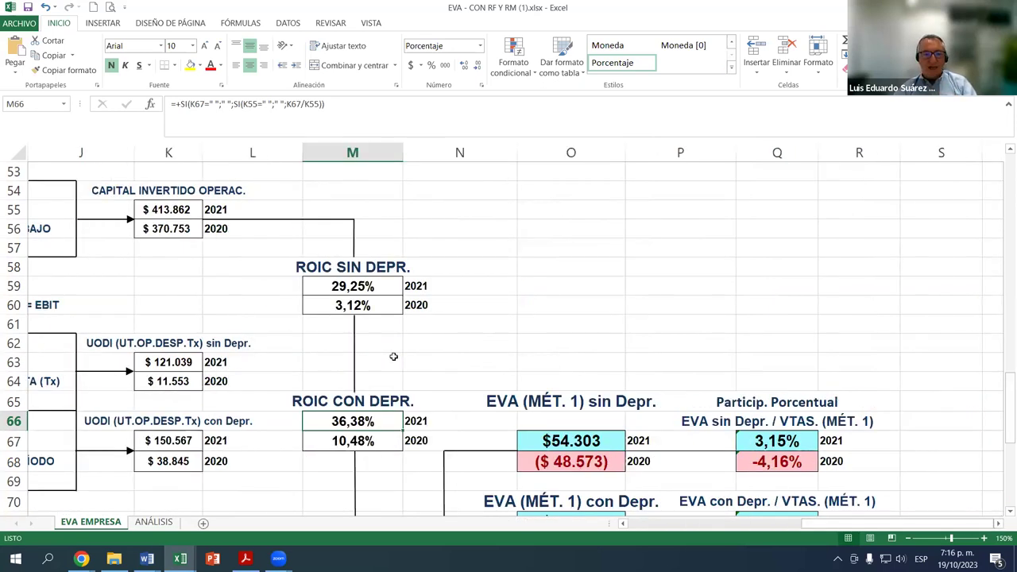
scroll(451, 347, "down", 3)
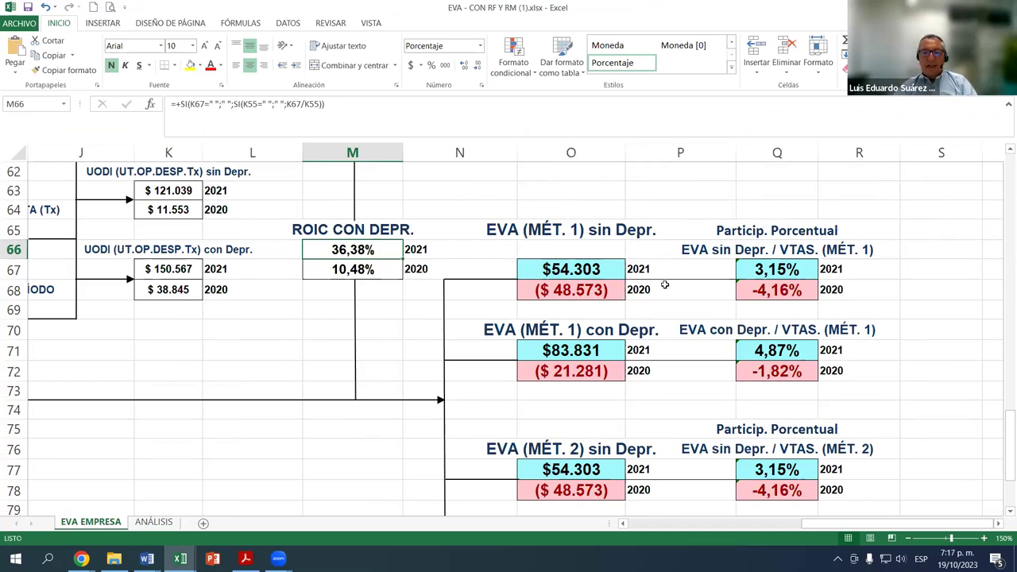
left_click(576, 235)
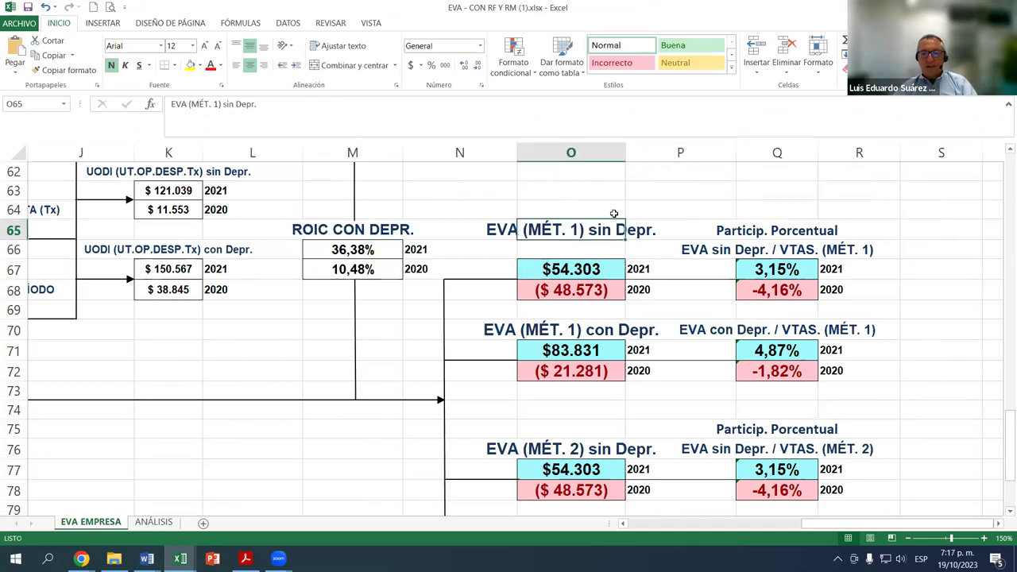
scroll(614, 213, "down", 1)
left_click(603, 272)
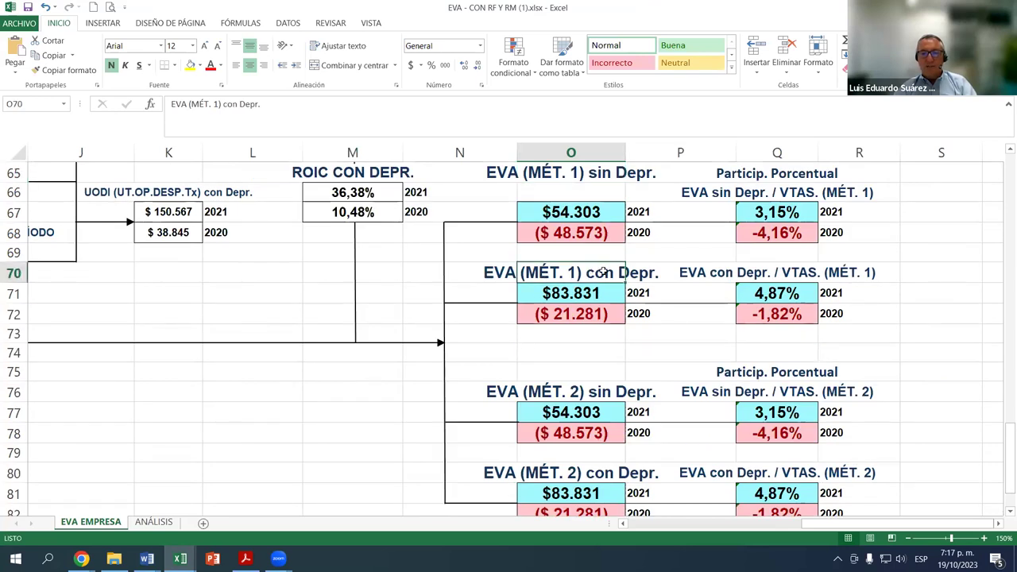
scroll(603, 272, "down", 1)
left_click(531, 336)
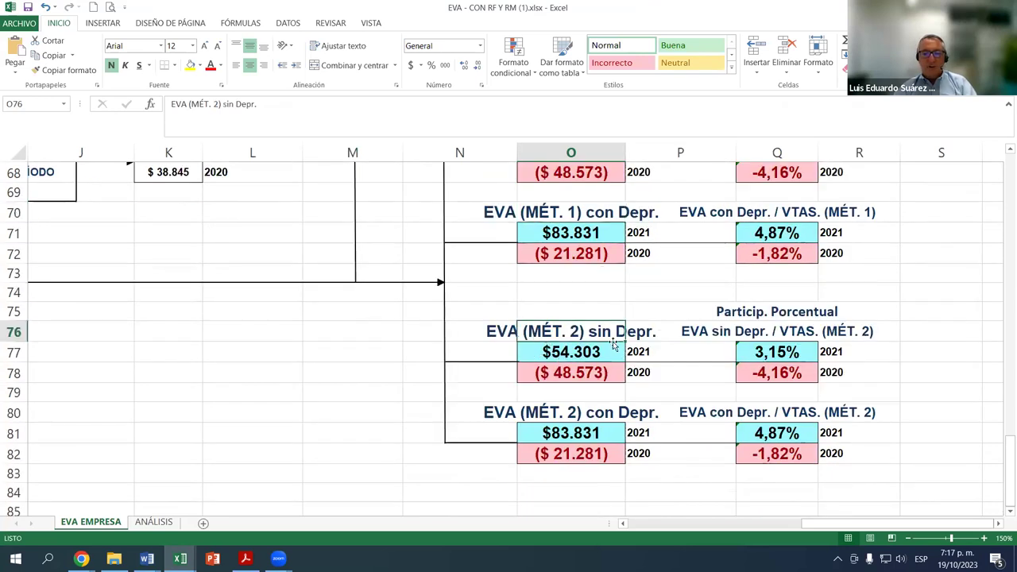
Review the EVA (MÉT. 2) con Depr. block and compare the 2021 EVA sin Depr. formulas of methods 1 and 2
scroll(619, 332, "down", 1)
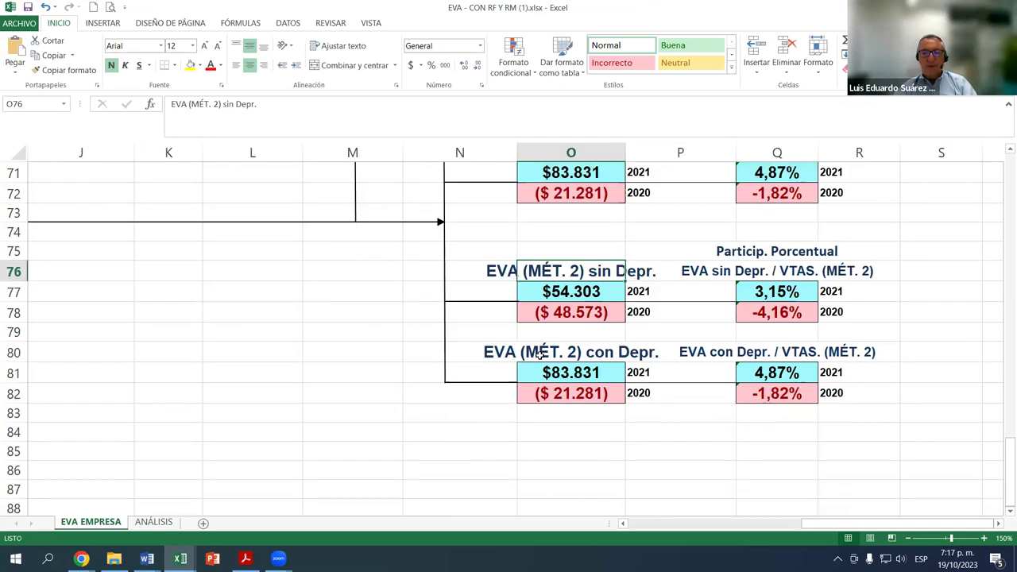
left_click(588, 354)
scroll(602, 378, "up", 2)
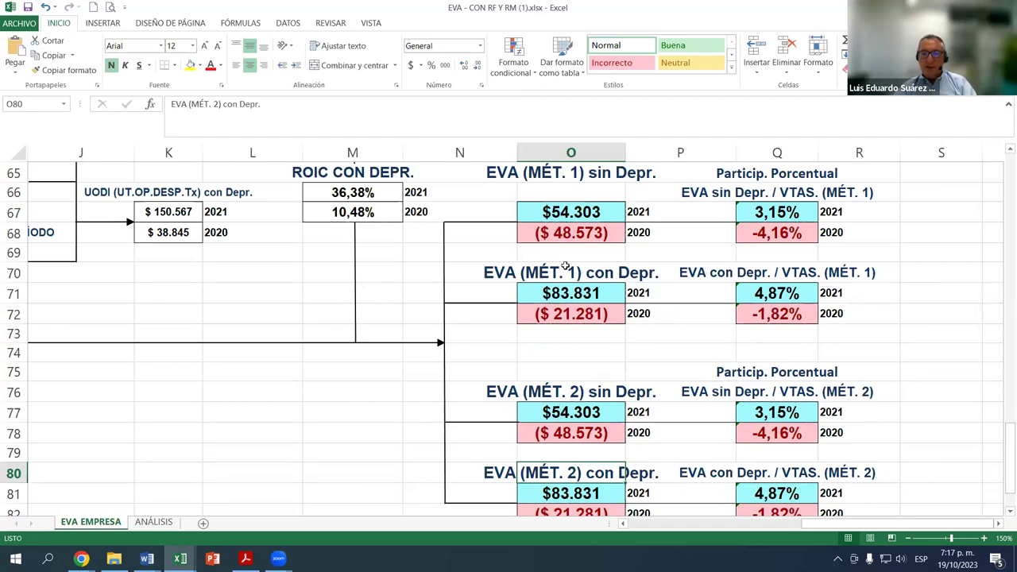
left_click(535, 177)
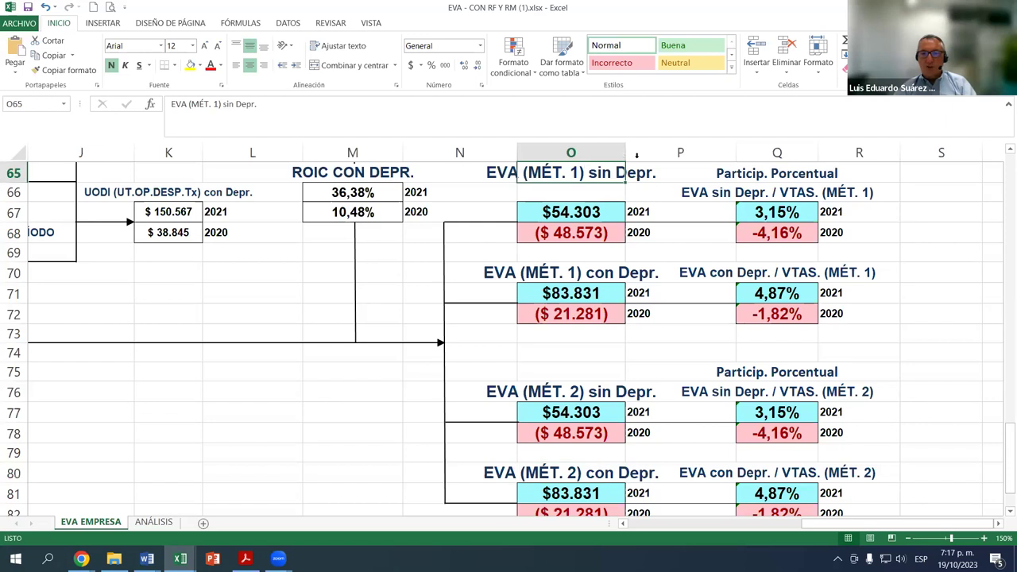
left_click(582, 211)
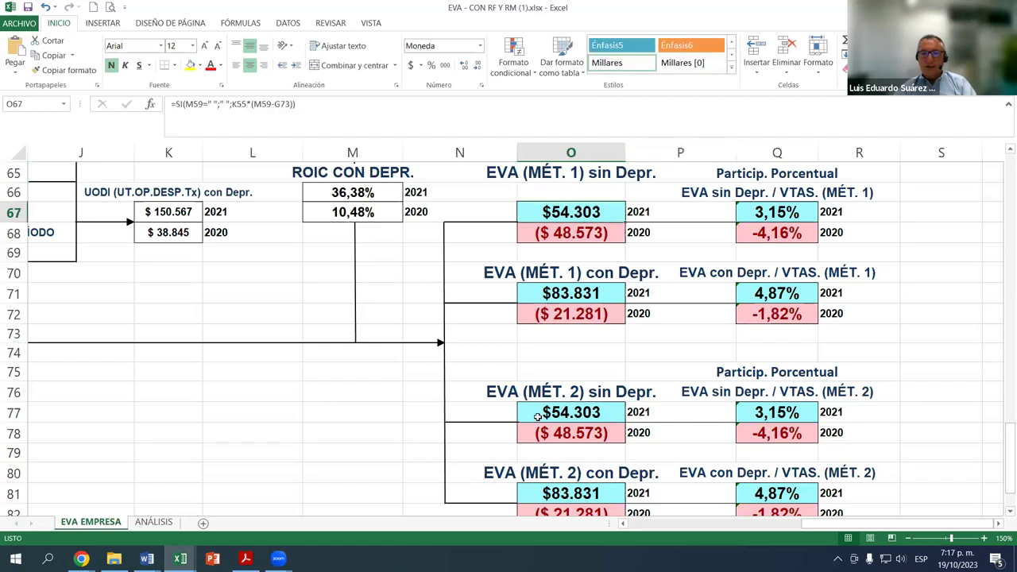
left_click(582, 413)
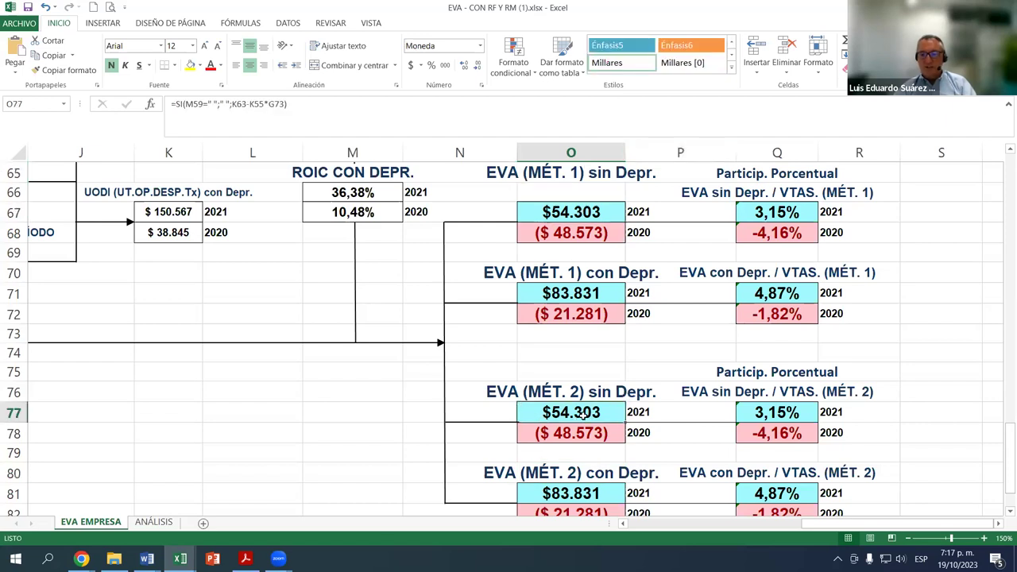
Compare the 2021 EVA con Depr. formulas of method 1 and method 2
left_click(558, 276)
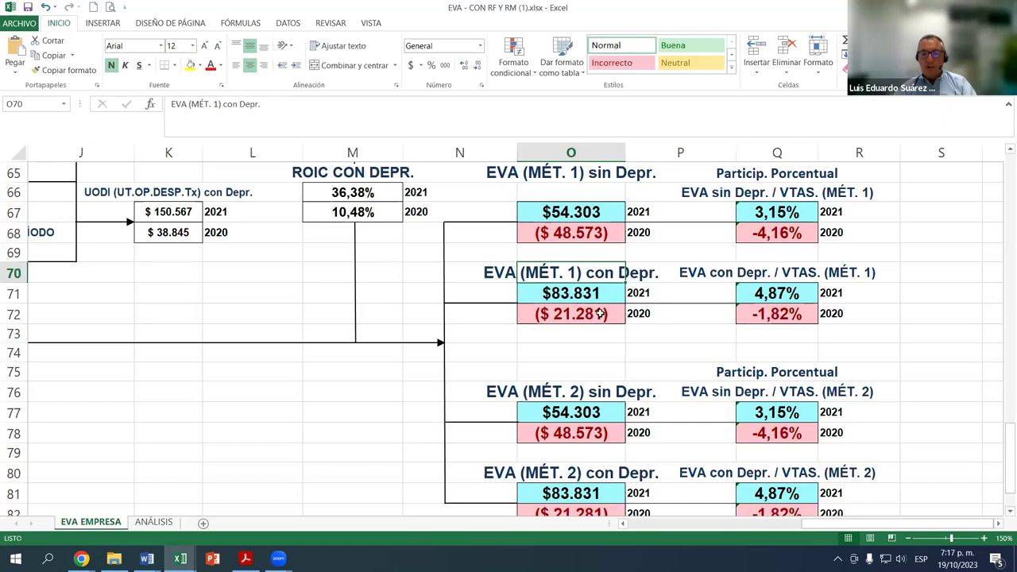
key("Return")
scroll(603, 358, "down", 1)
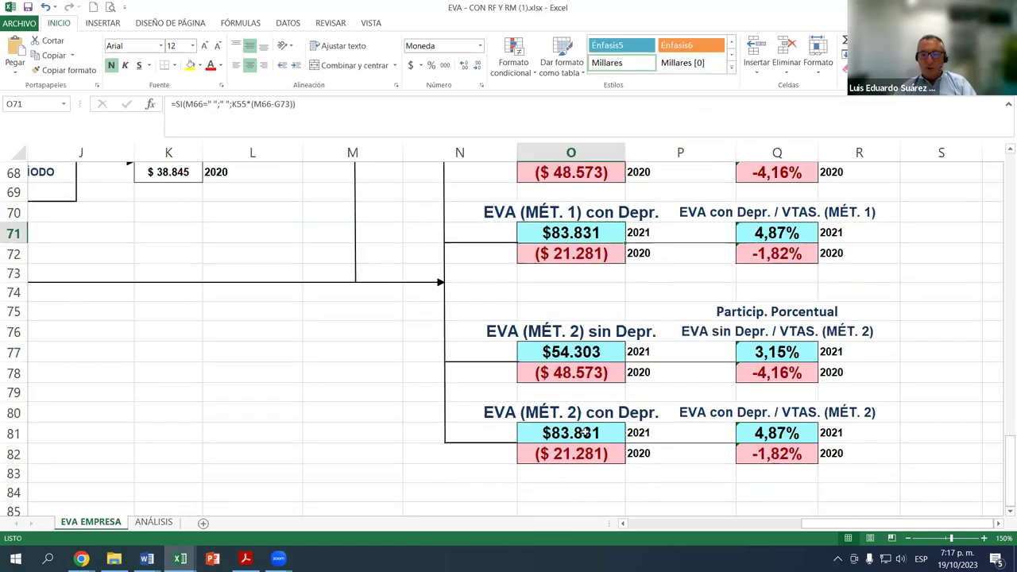
left_click(584, 433)
Trace the 2021 EVA (MÉT. 1) sin Depr. back to CAPITAL INVERTIDO OPERAC., ROIC SIN DEPR. and TASA WACC, leaving the formula unchanged
scroll(549, 419, "up", 3)
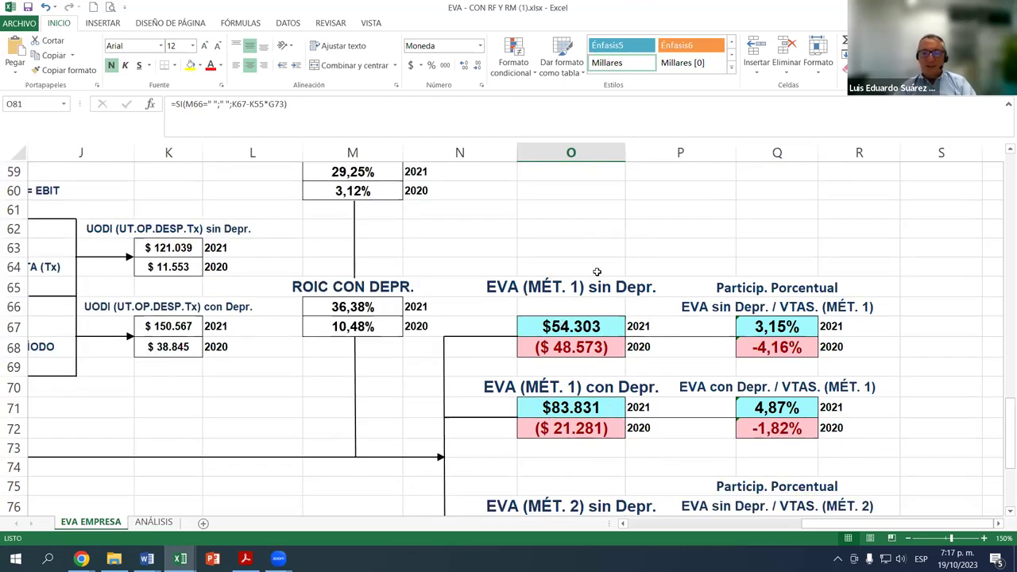
left_click(574, 331)
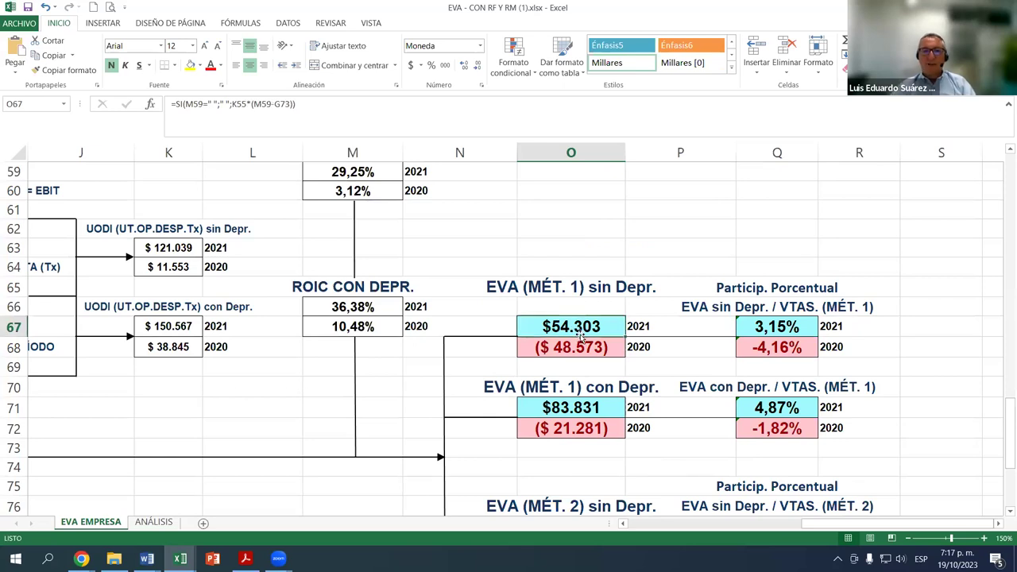
double_click(575, 329)
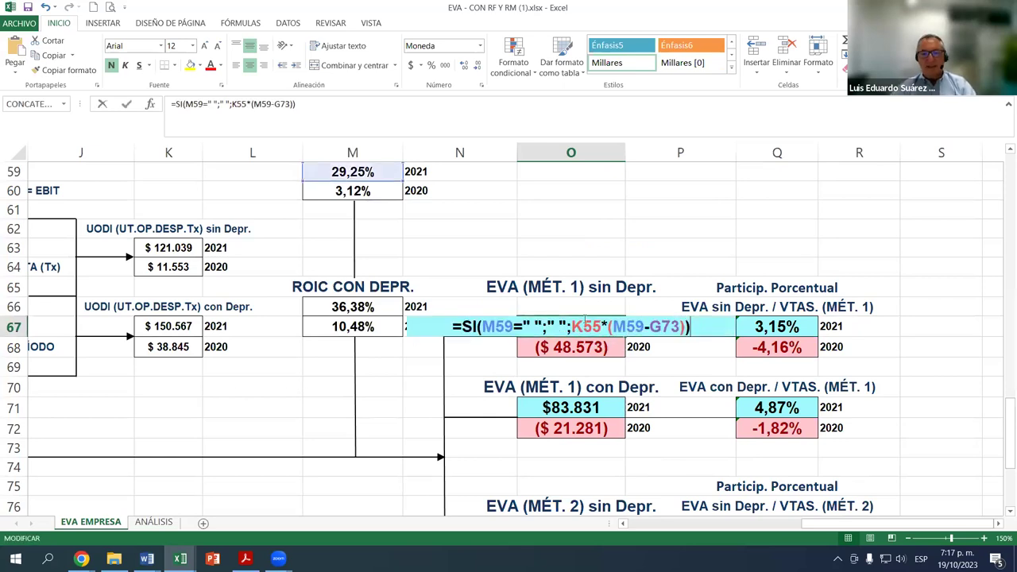
scroll(869, 209, "up", 3)
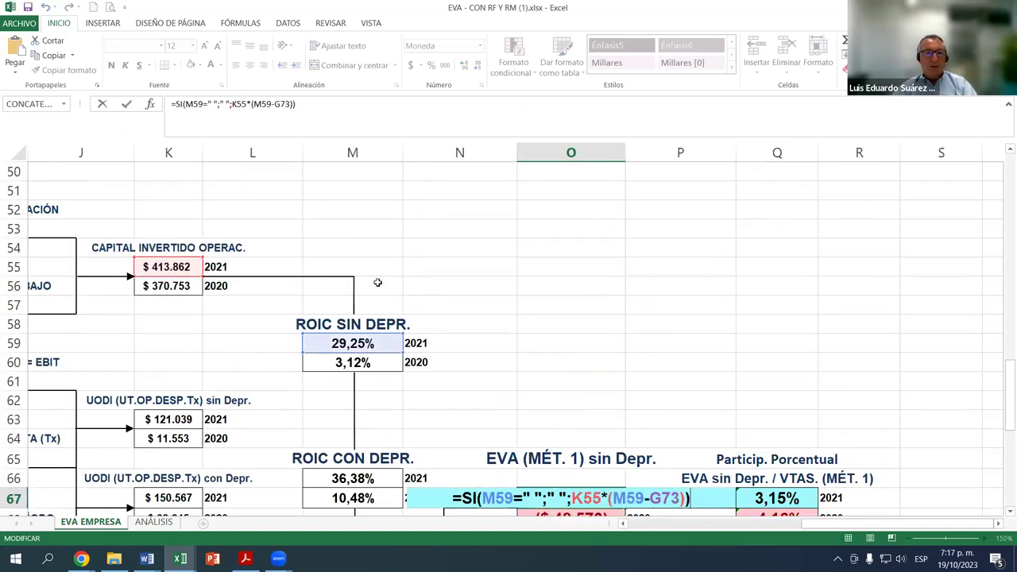
scroll(377, 282, "down", 2)
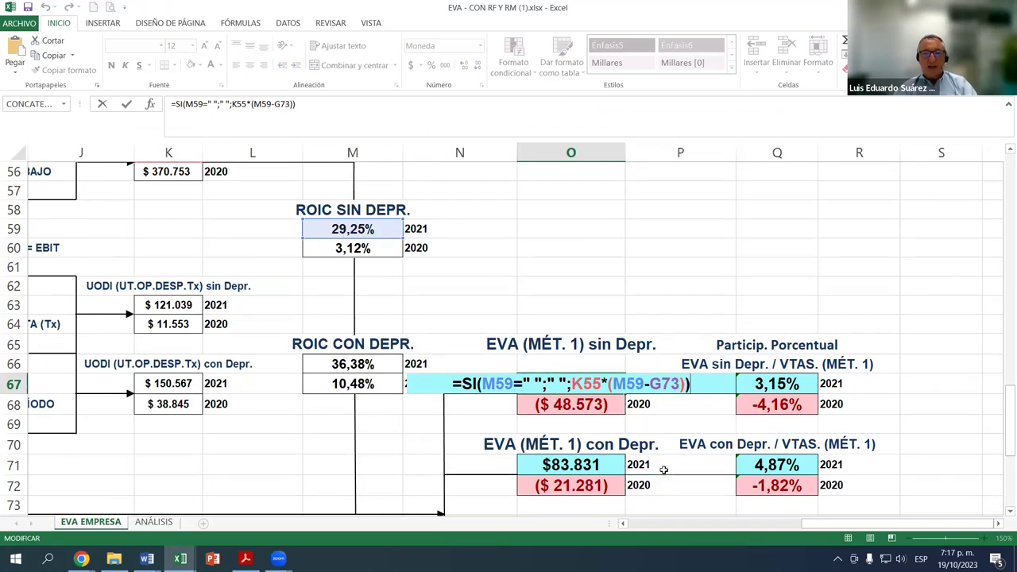
left_click_drag(786, 532, 620, 531)
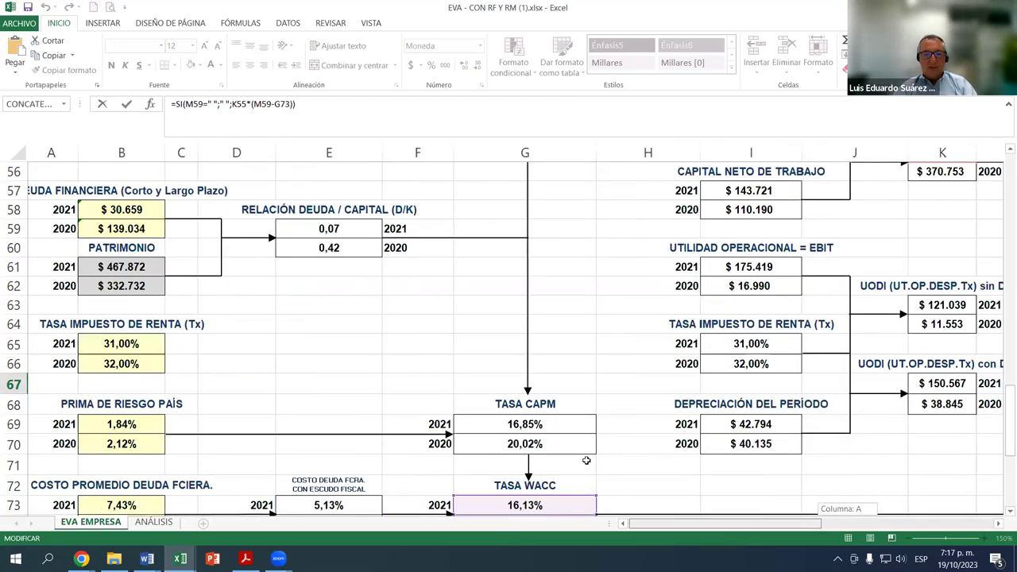
scroll(560, 453, "down", 2)
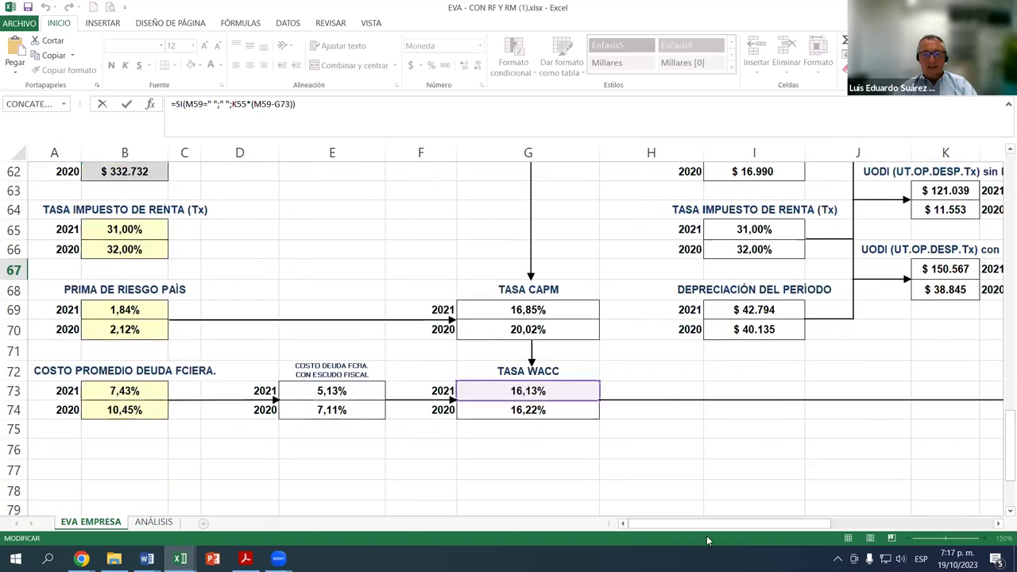
left_click_drag(703, 526, 974, 523)
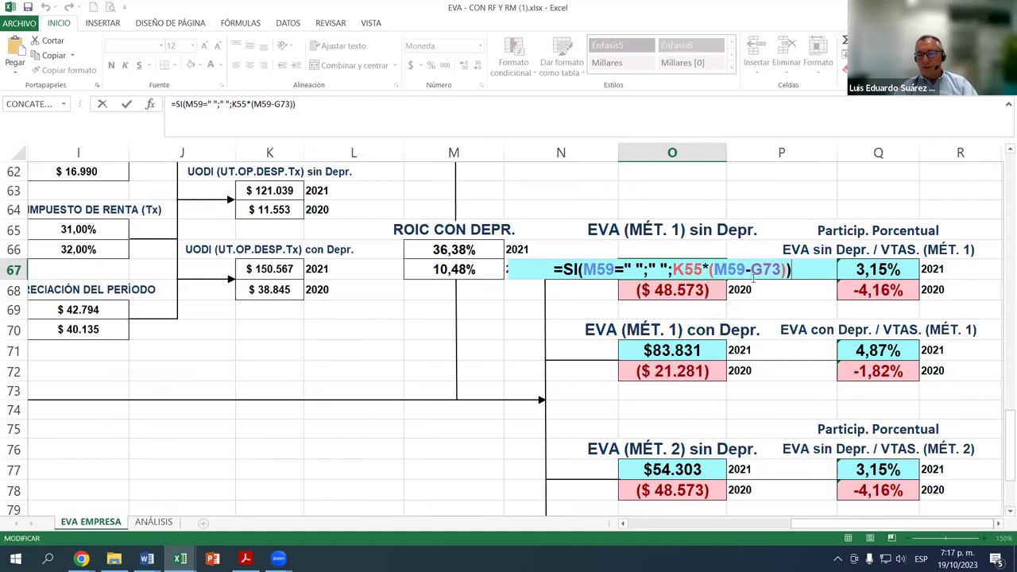
left_click(777, 310)
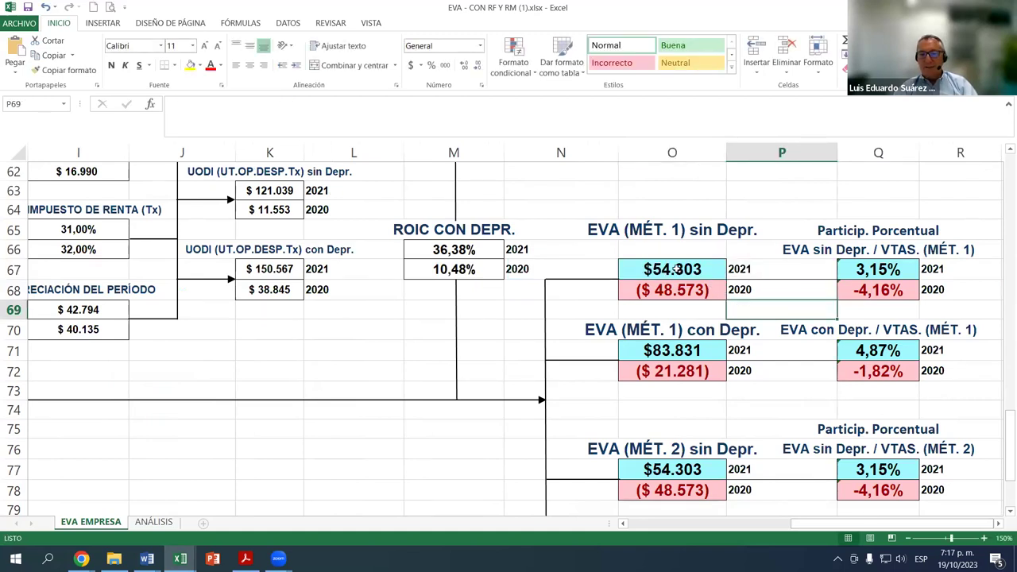
Check the 2020 EVA (MÉT. 1) con Depr. formula and re-examine how the 2021 EVA (MÉT. 1) sin Depr. uses TASA WACC
left_click(675, 270)
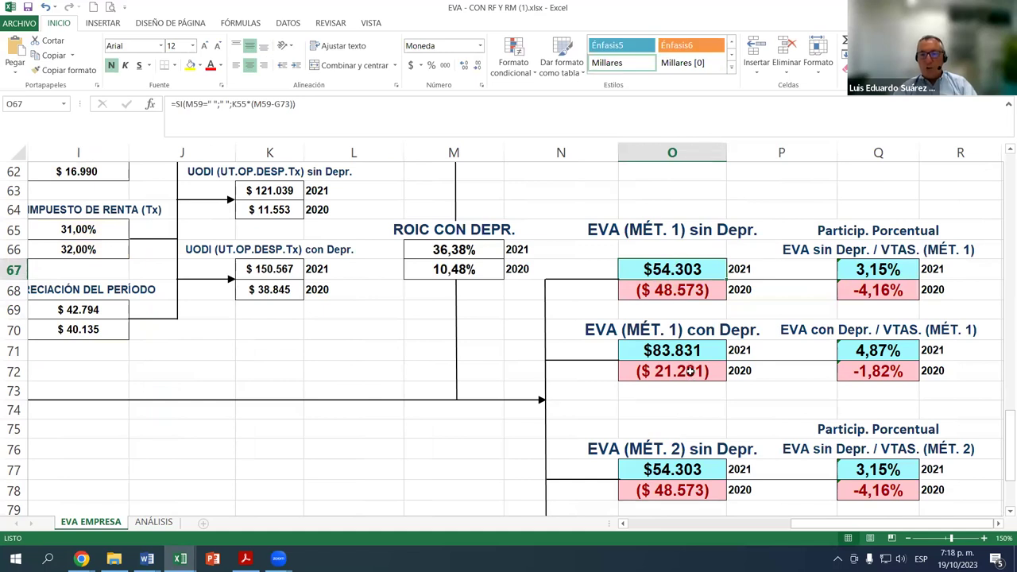
left_click(690, 371)
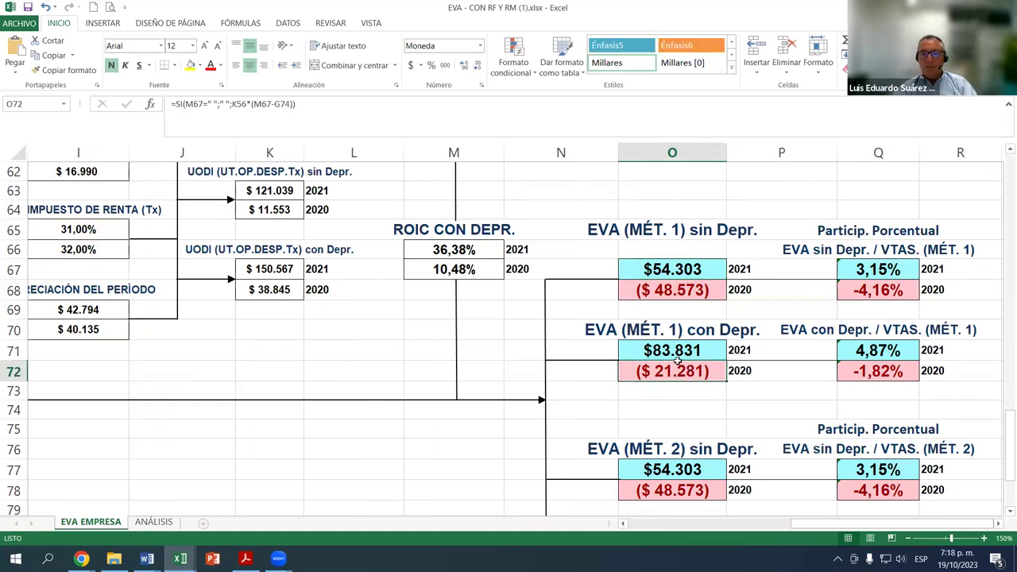
left_click(681, 271)
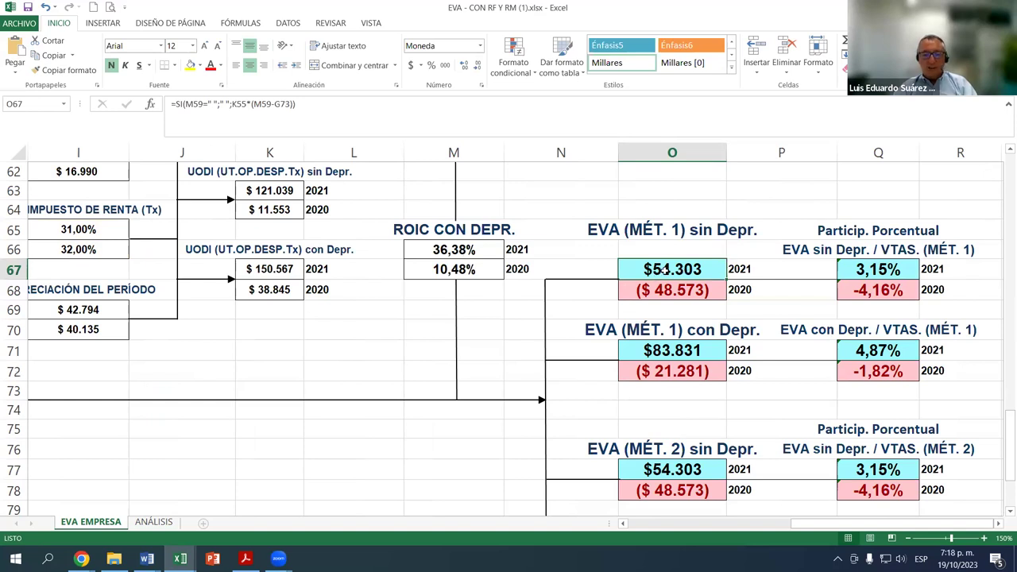
key("F2")
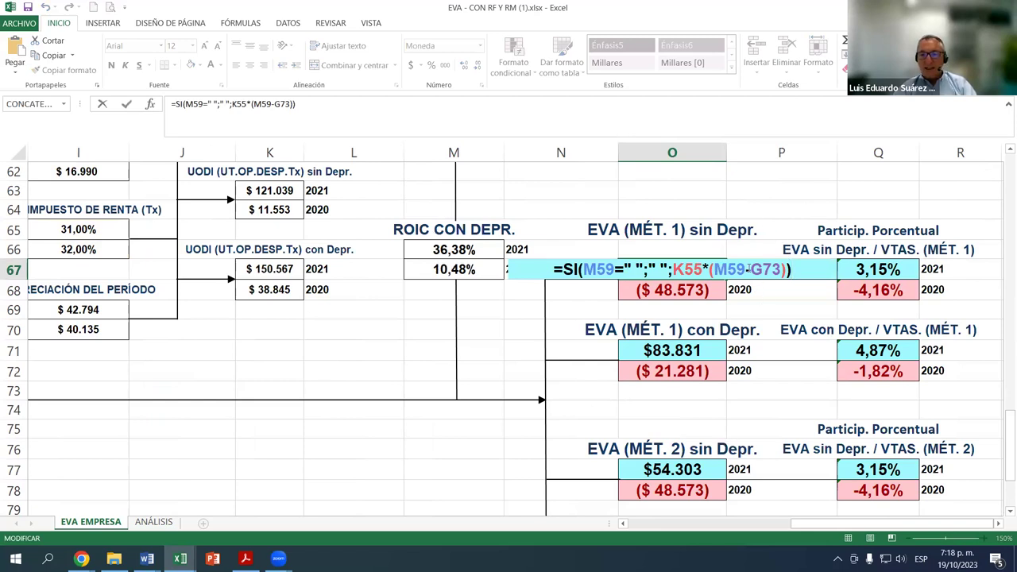
left_click_drag(820, 524, 680, 524)
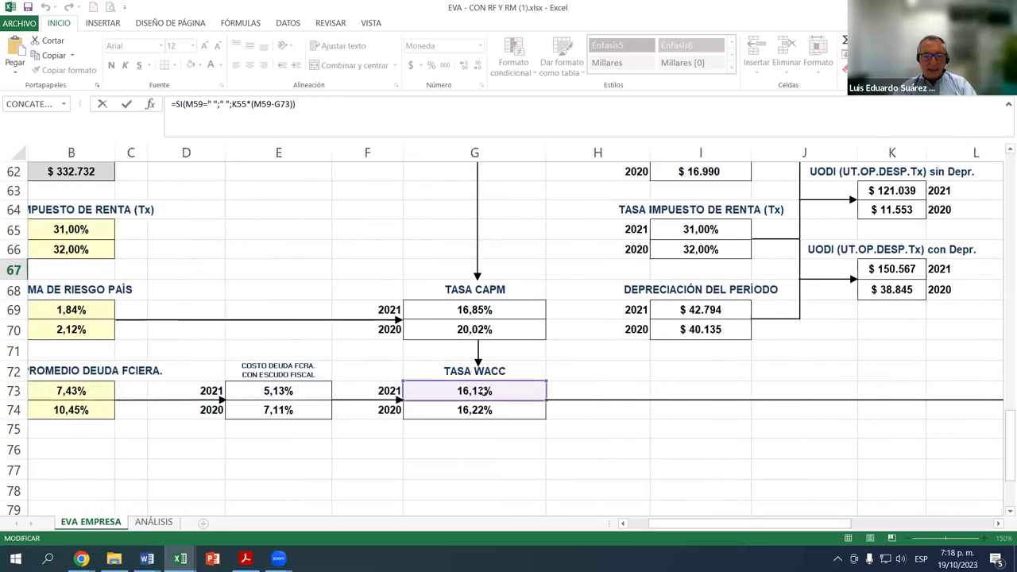
left_click_drag(758, 525, 928, 509)
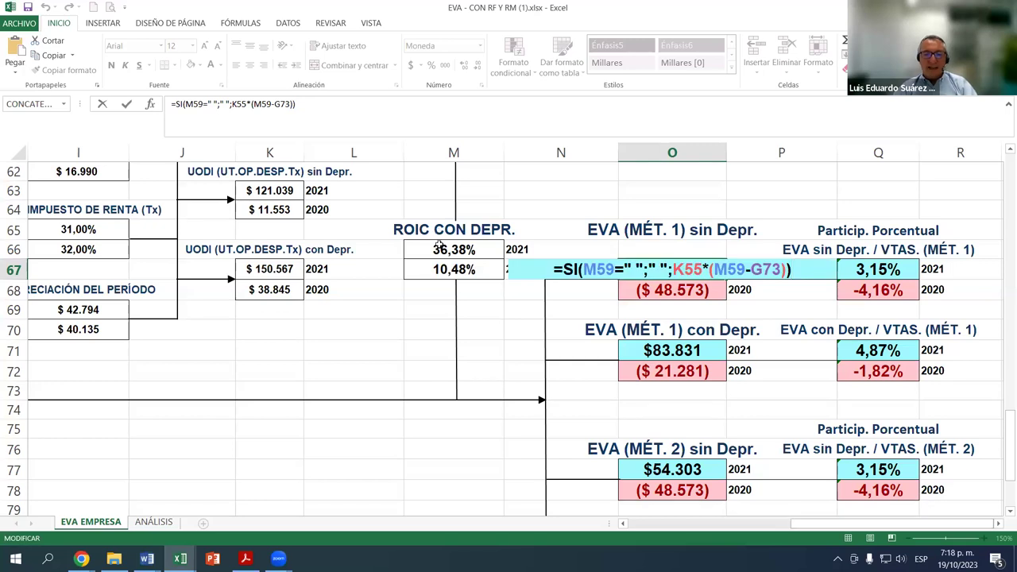
left_click_drag(818, 526, 865, 517)
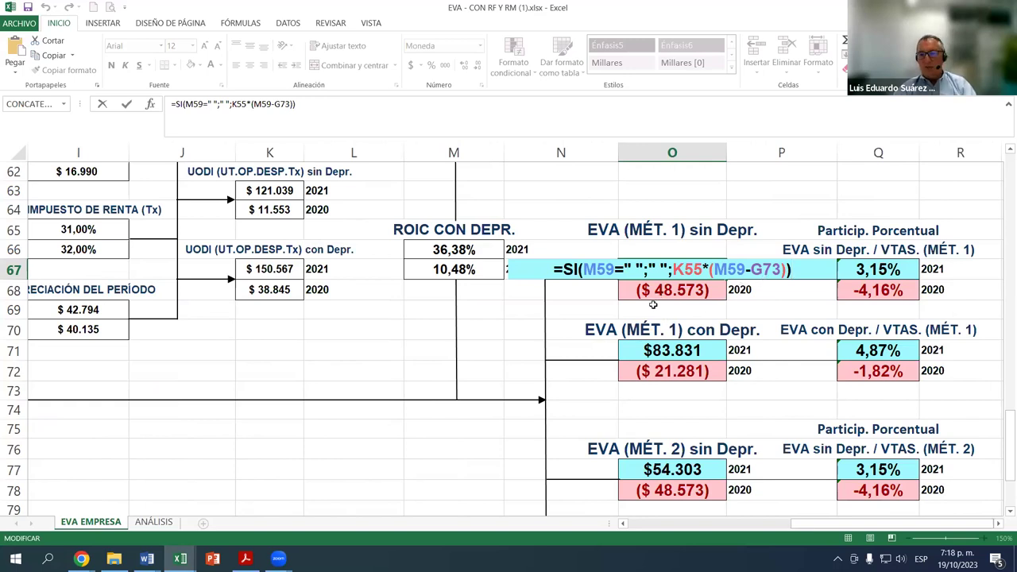
key("Escape")
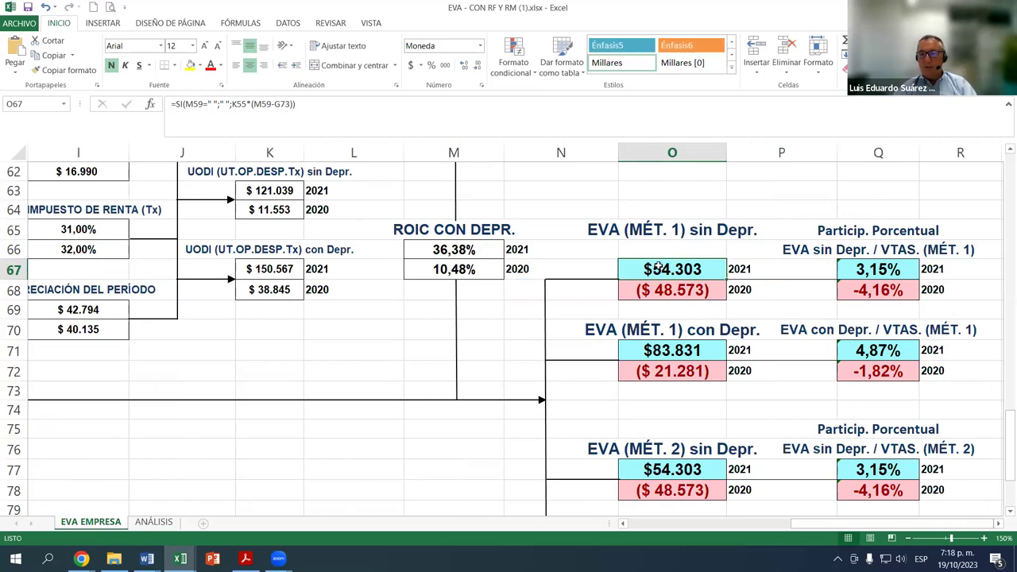
Trace the 2020 EVA (MÉT. 1) sin Depr. back to that year's invested capital, ROIC SIN DEPR. and TASA WACC
left_click(686, 295)
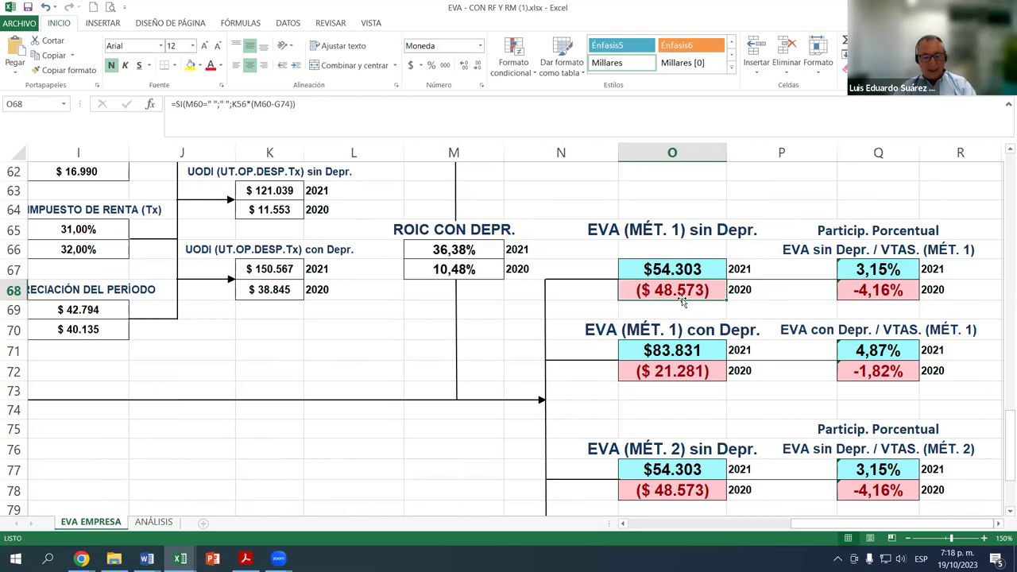
double_click(682, 301)
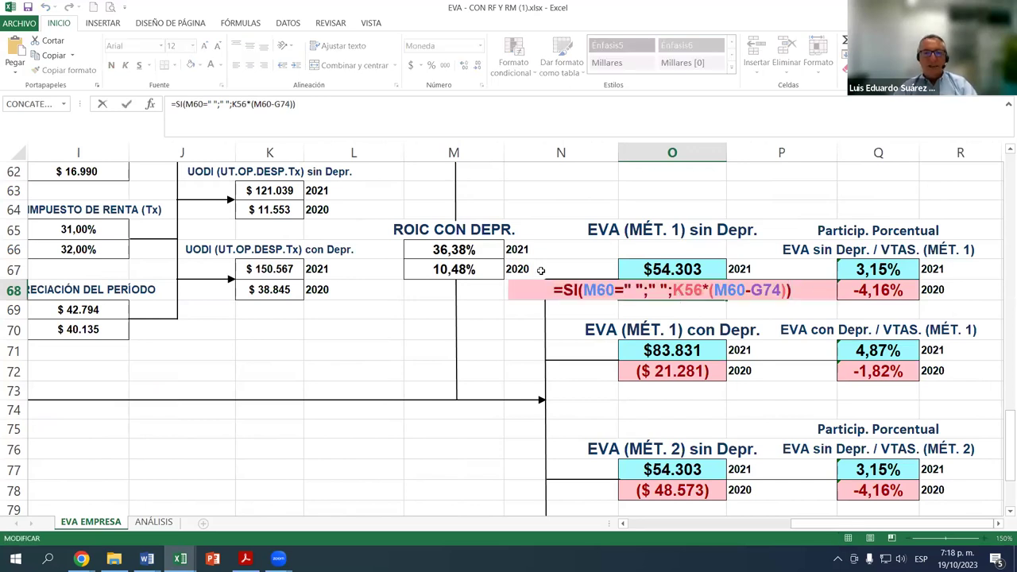
scroll(540, 274, "up", 1)
scroll(535, 287, "up", 2)
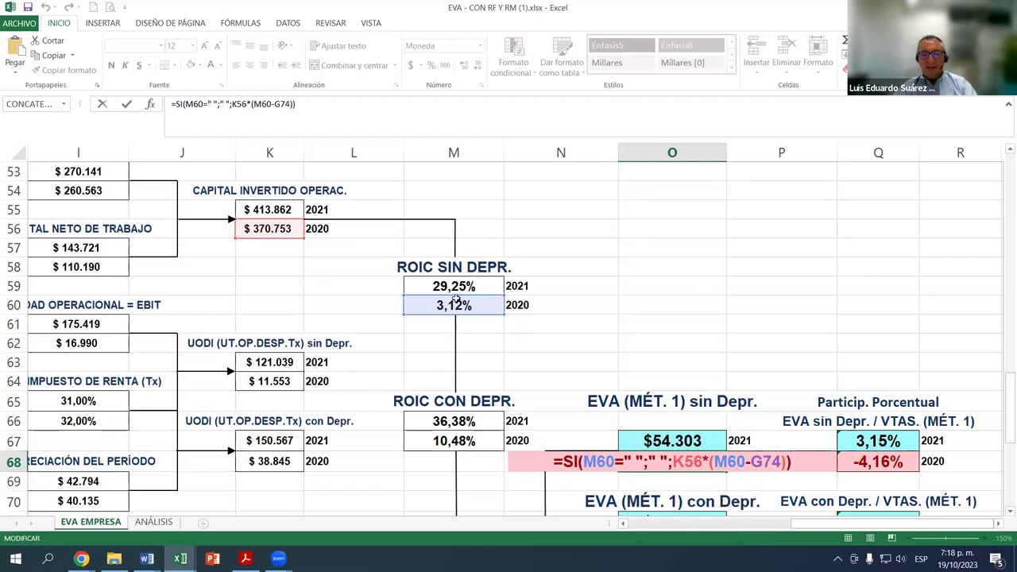
left_click_drag(783, 523, 456, 447)
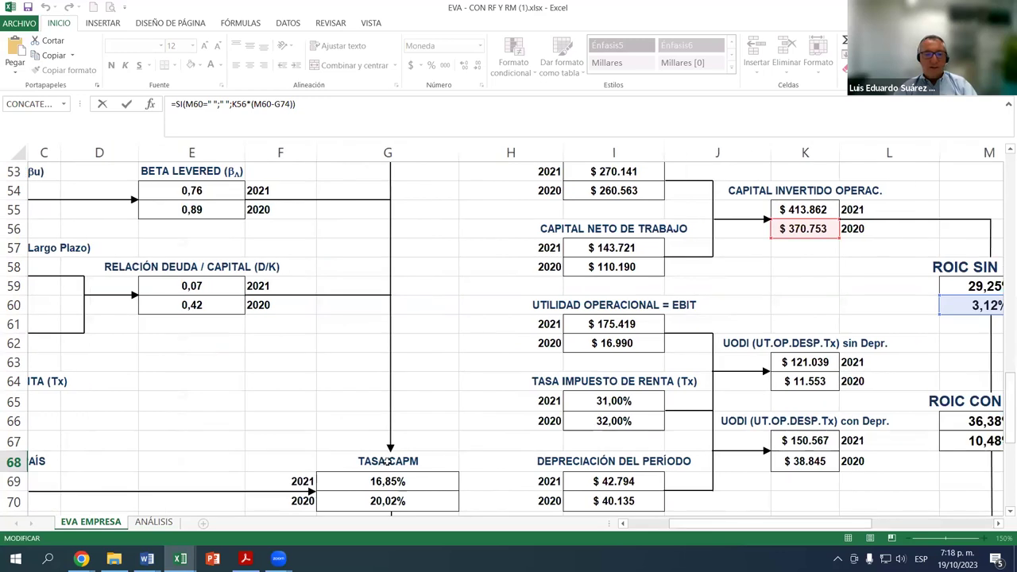
scroll(388, 464, "down", 2)
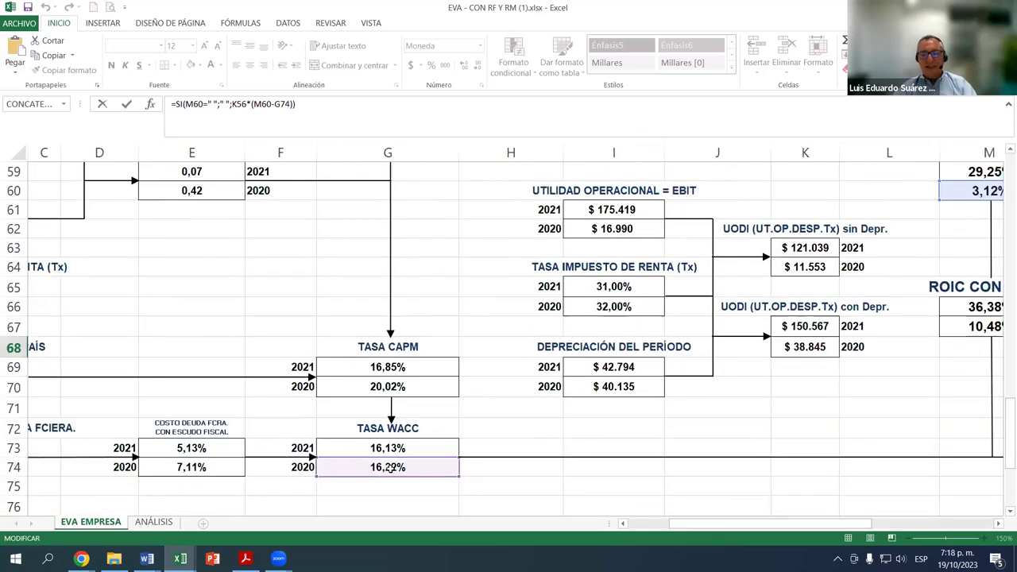
left_click_drag(727, 524, 873, 515)
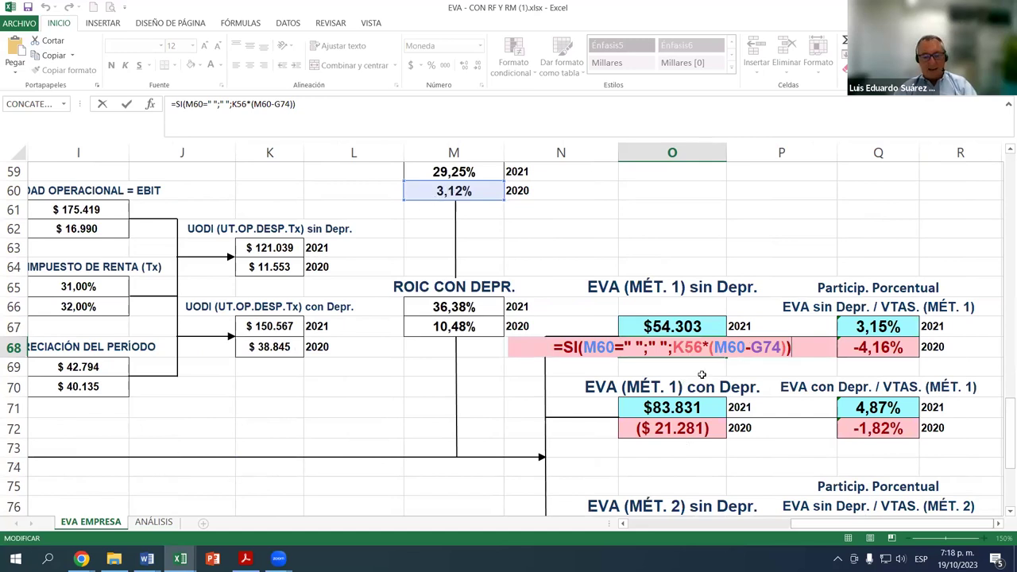
key("Escape")
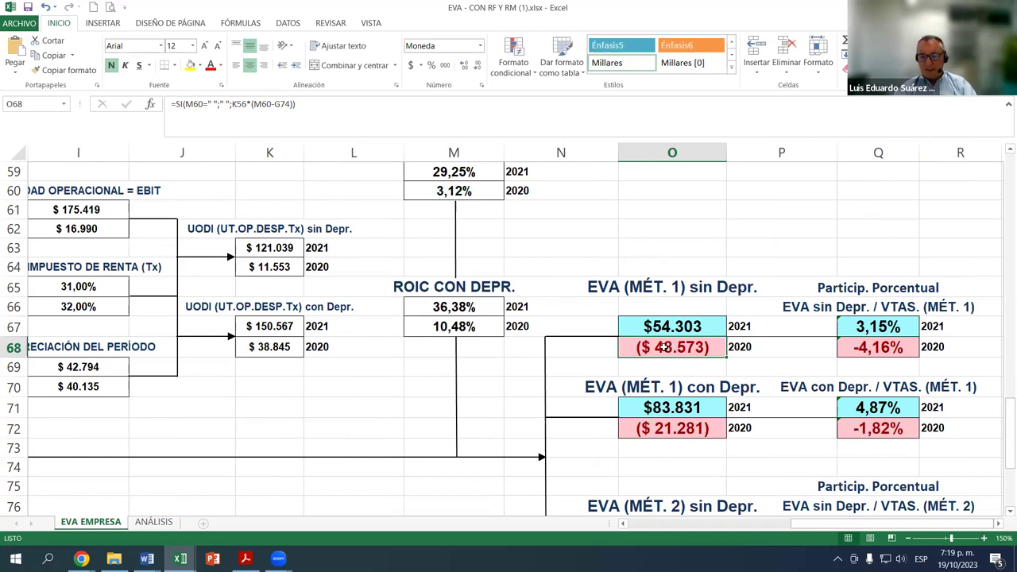
Trace the 2021 EVA (MÉT. 2) sin Depr. formula back to UODI sin Depr., CAPITAL INVERTIDO OPERAC. and ROIC SIN DEPR
scroll(664, 347, "down", 2)
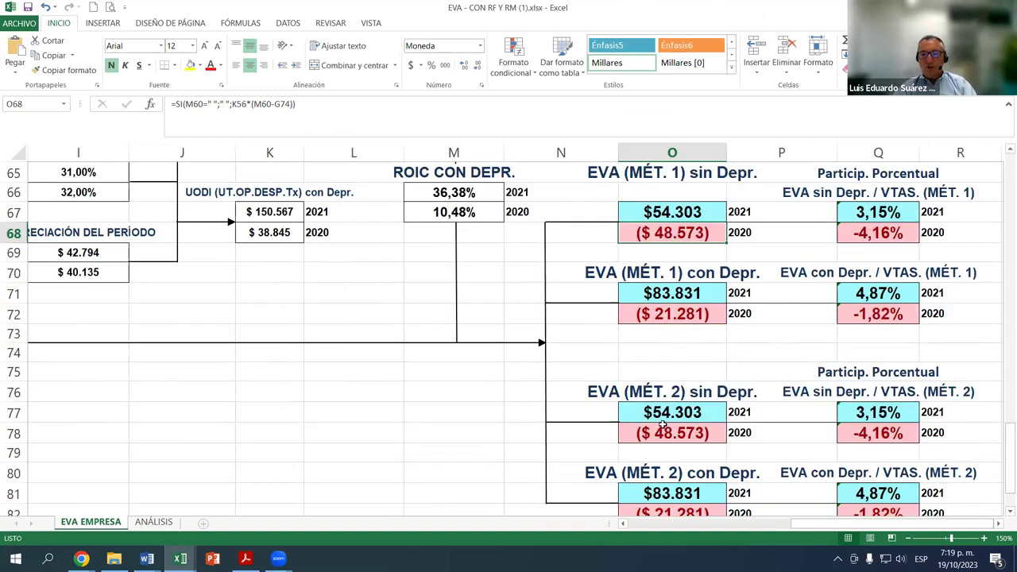
left_click(670, 419)
double_click(670, 422)
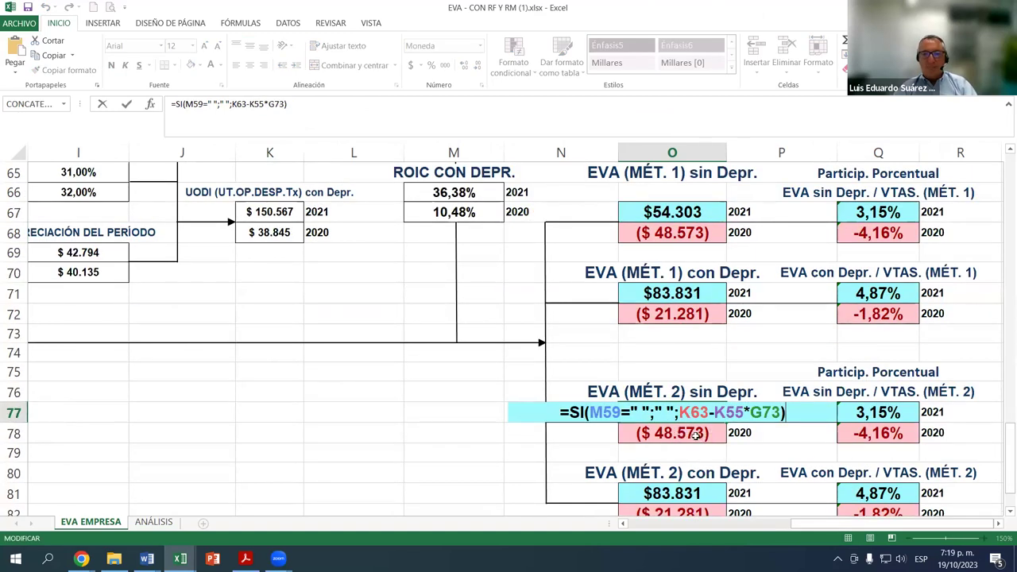
scroll(281, 353, "up", 2)
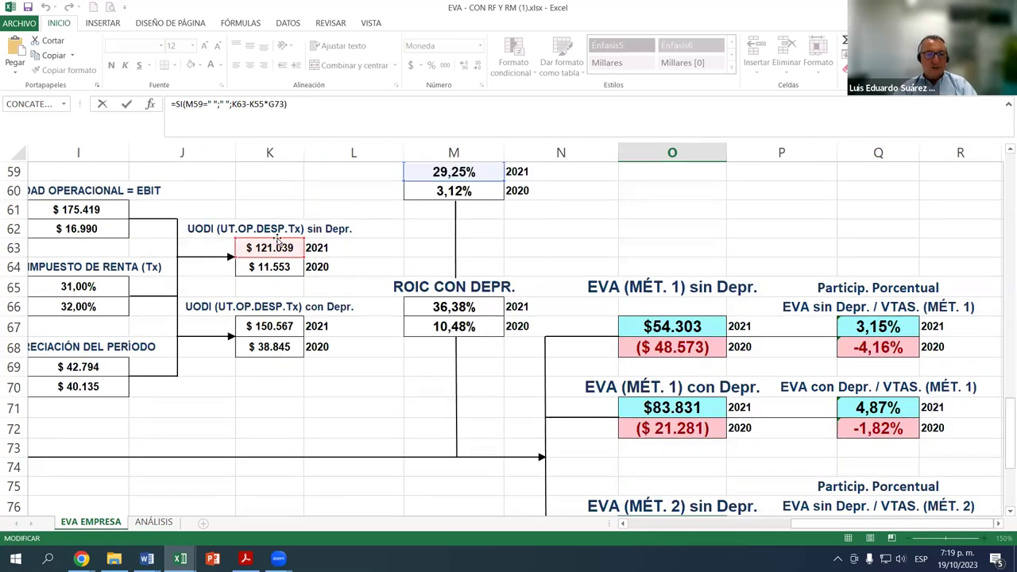
scroll(581, 377, "down", 1)
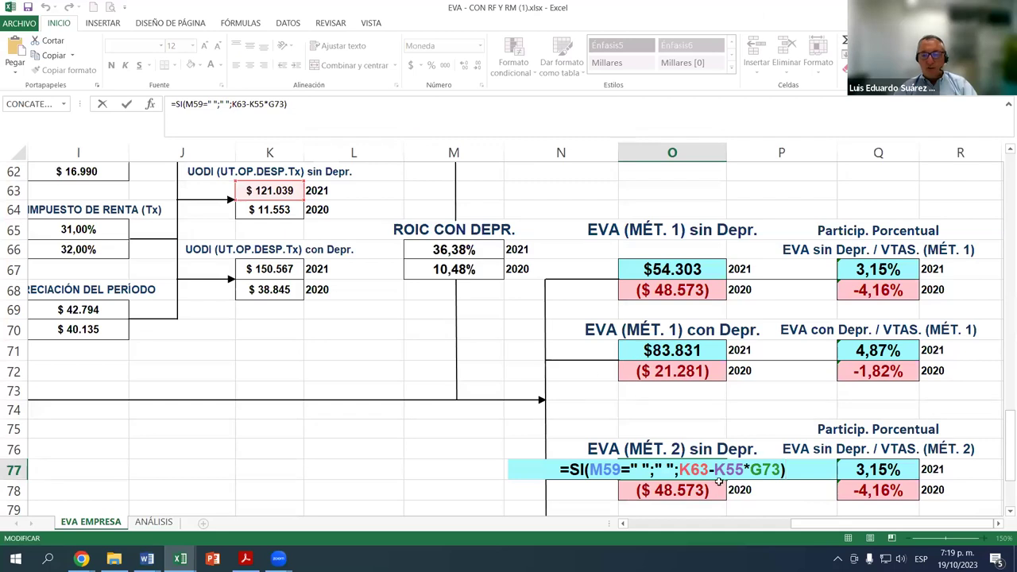
scroll(337, 315, "up", 3)
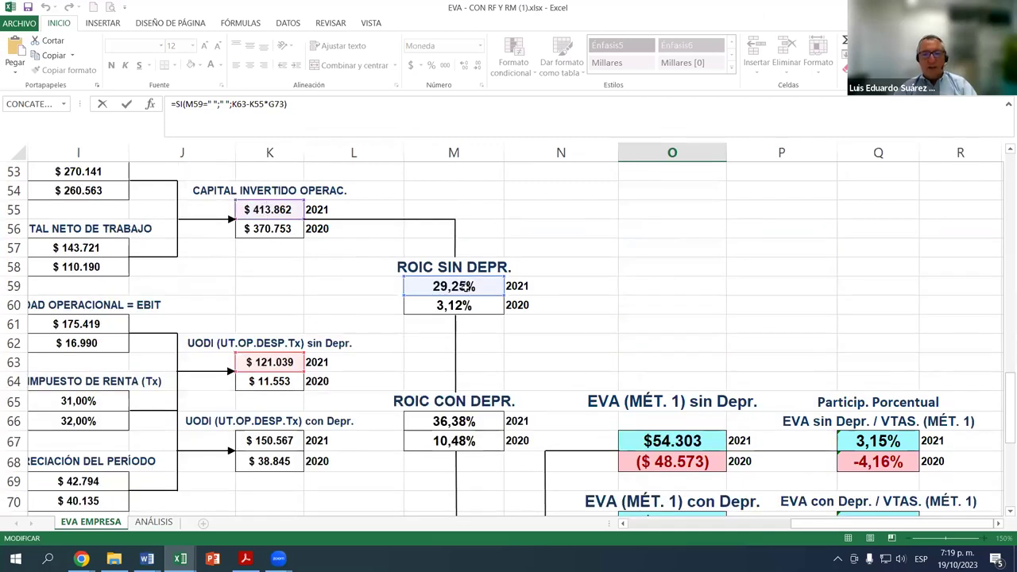
scroll(624, 346, "down", 4)
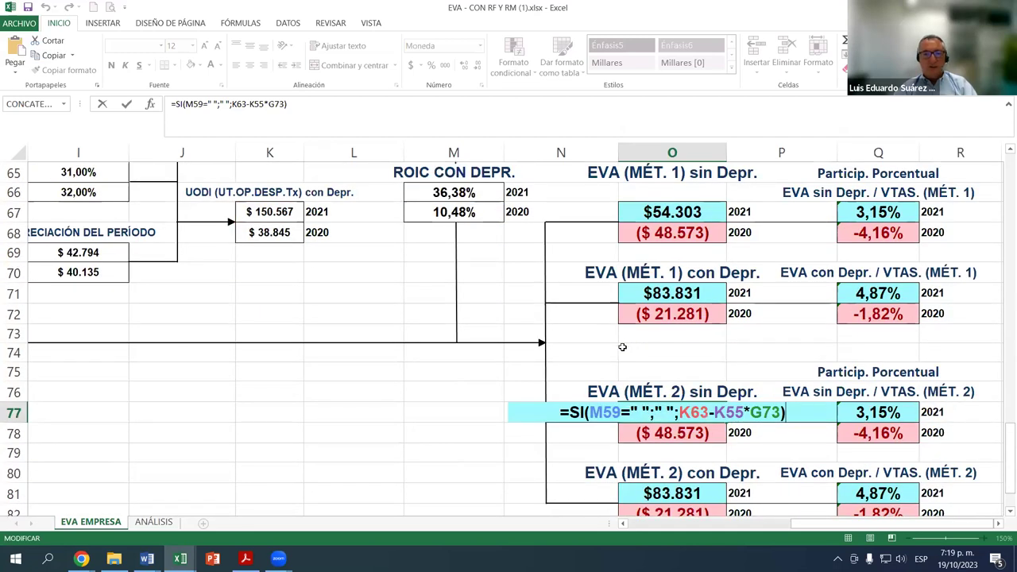
scroll(622, 346, "up", 2)
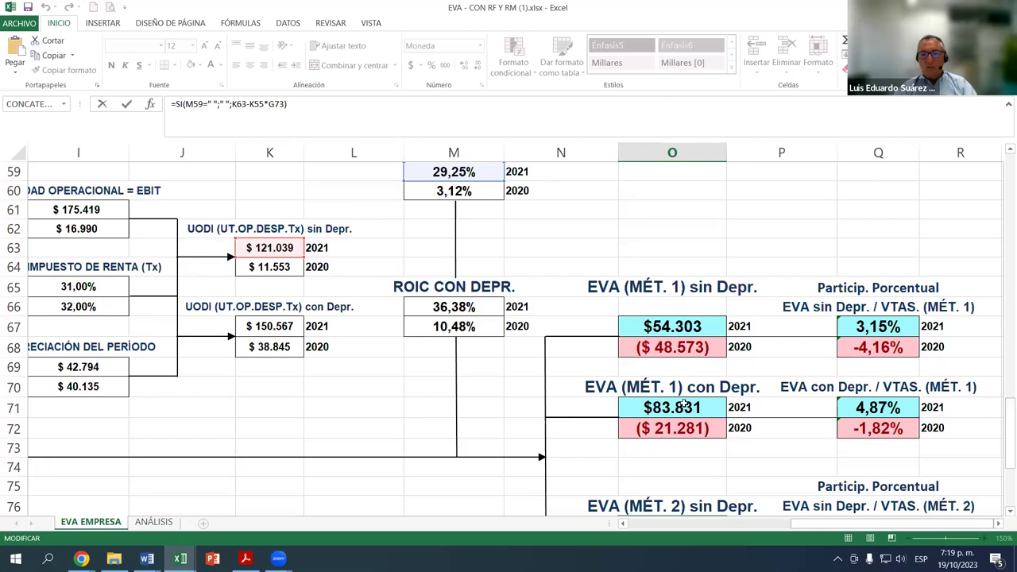
scroll(683, 404, "down", 1)
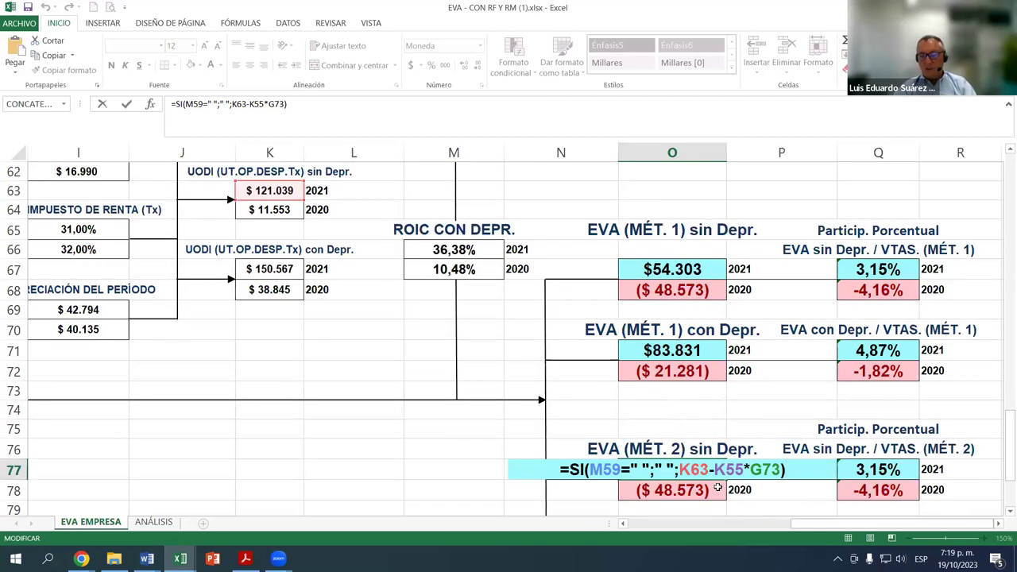
key("Return")
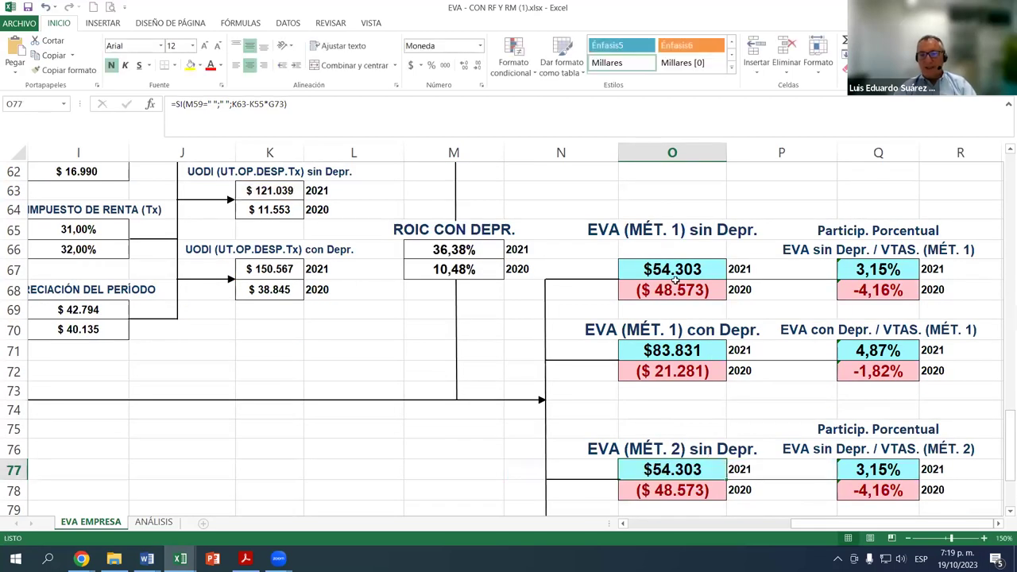
Compare the 2021 EVA sin Depr. formulas of methods 1 and 2, and check the 2020 method 1 formula
left_click(677, 271)
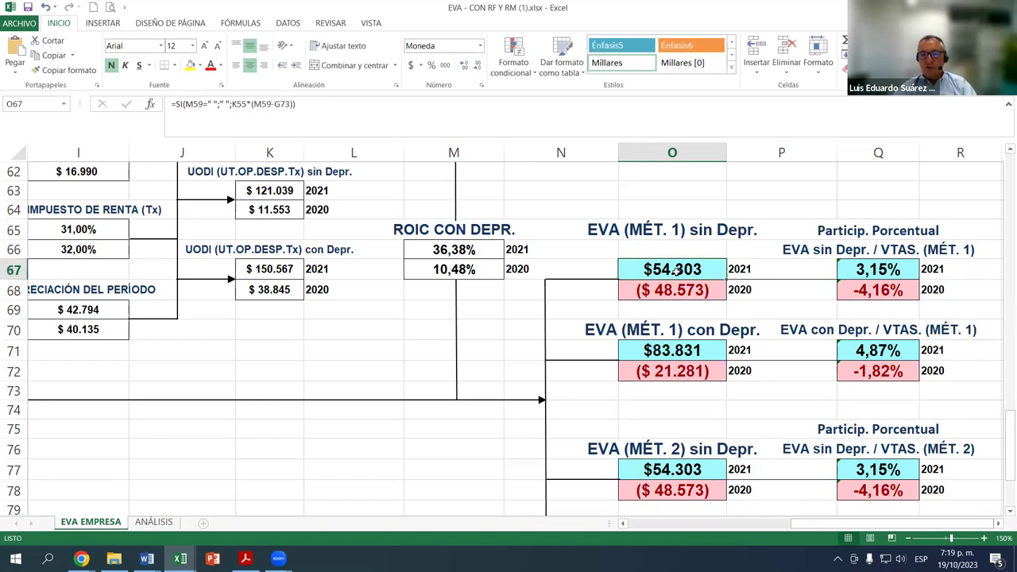
left_click(674, 470)
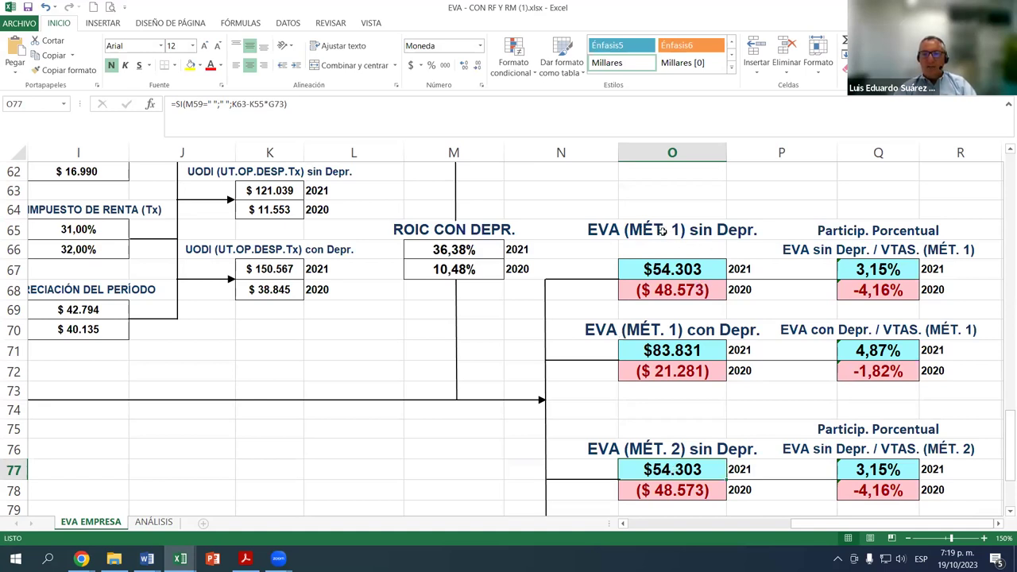
left_click(700, 270)
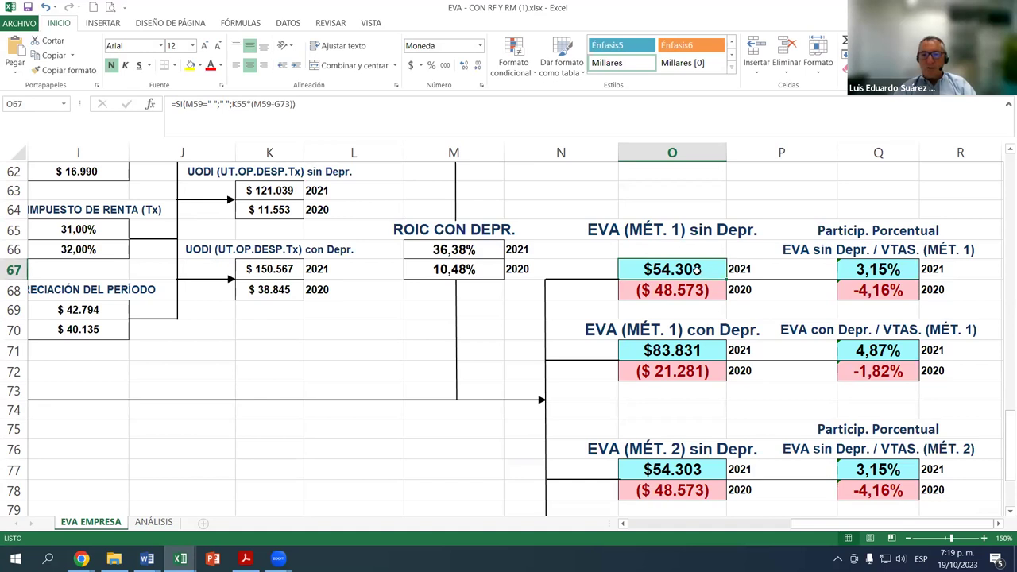
left_click(699, 291)
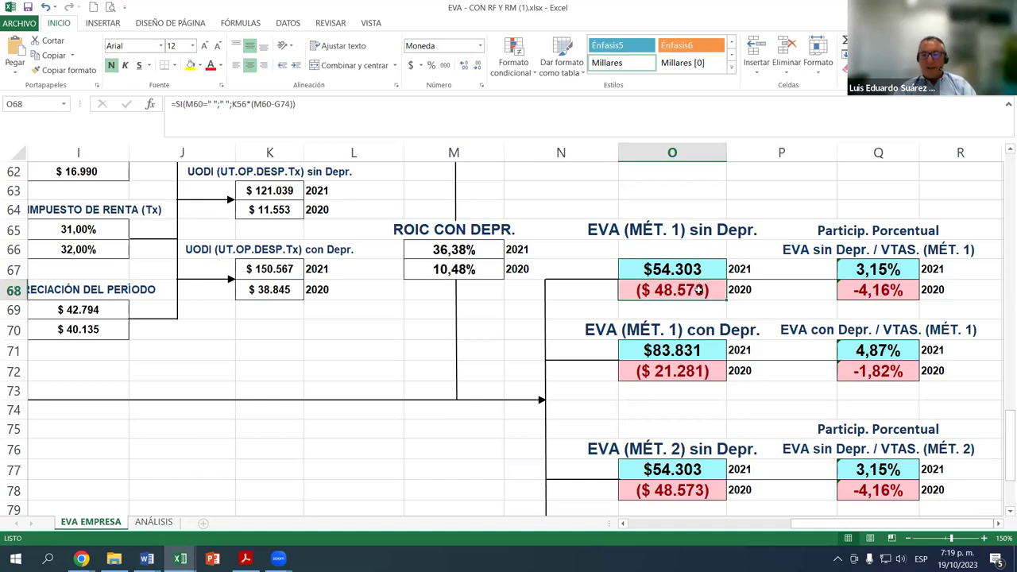
Trace the 2021 EVA (MÉT. 1) con Depr. back to that year's ROIC CON DEPR. and CAPITAL INVERTIDO OPERAC
scroll(698, 291, "down", 1)
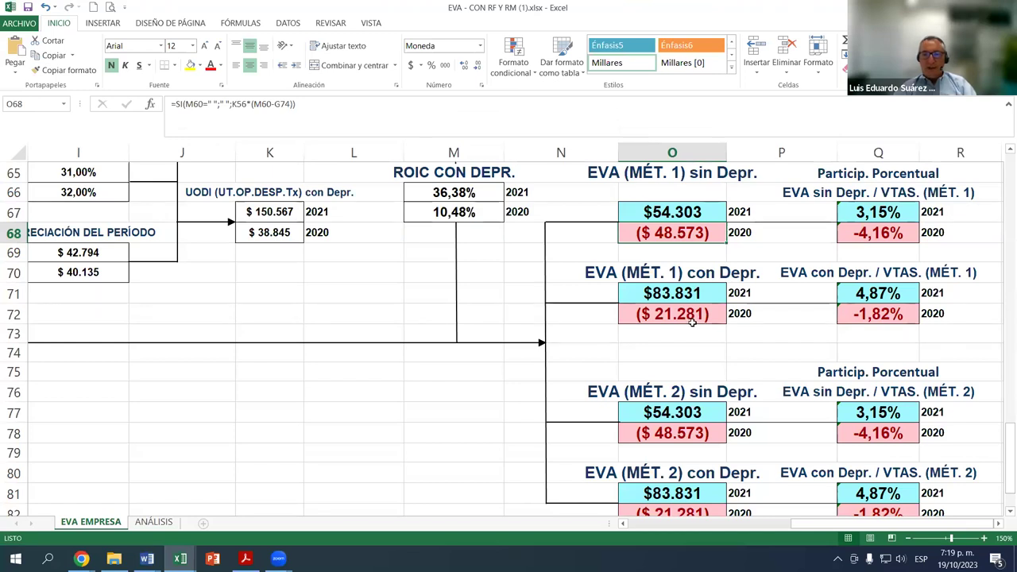
left_click(710, 272)
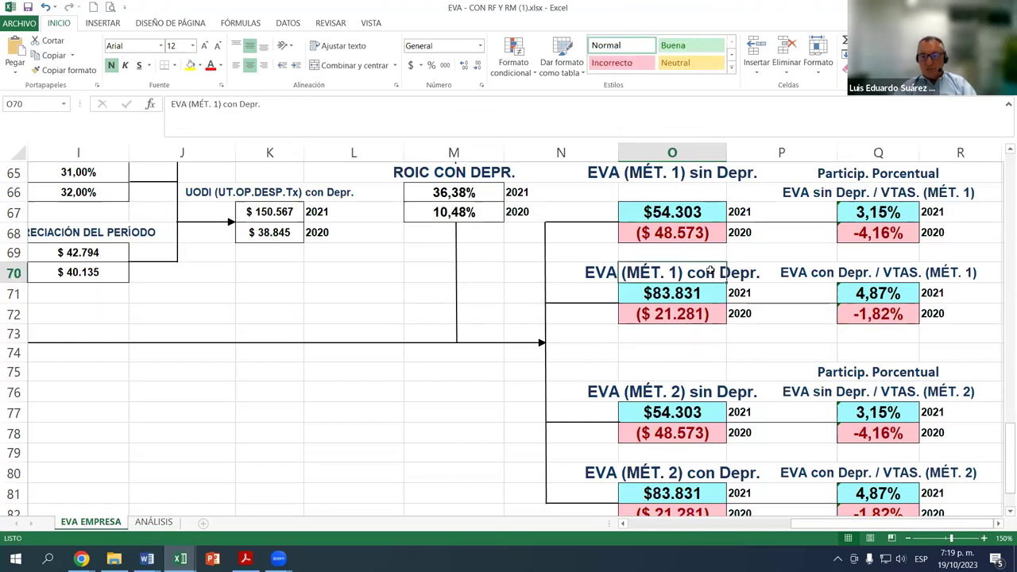
left_click(702, 293)
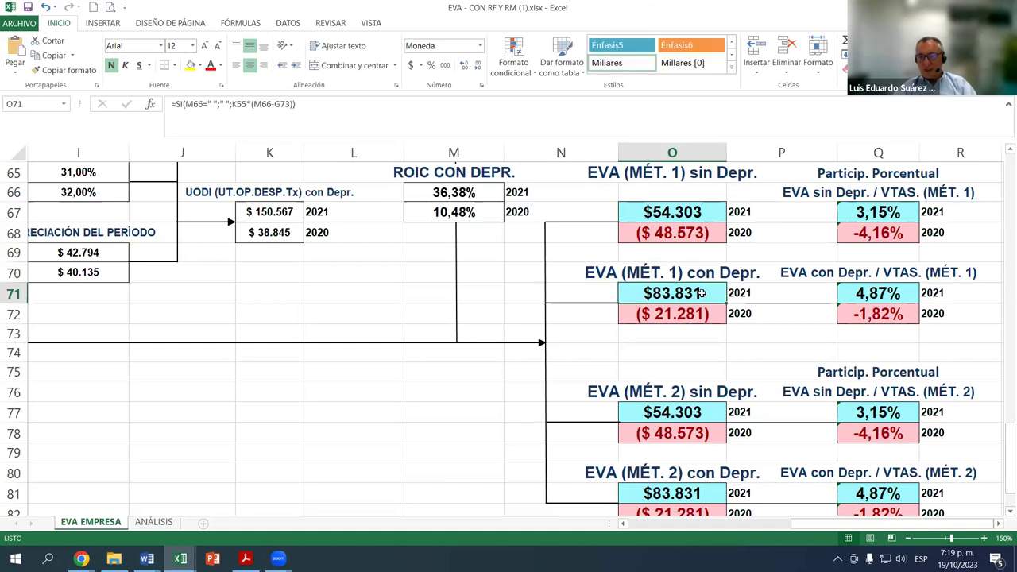
scroll(469, 252, "up", 2)
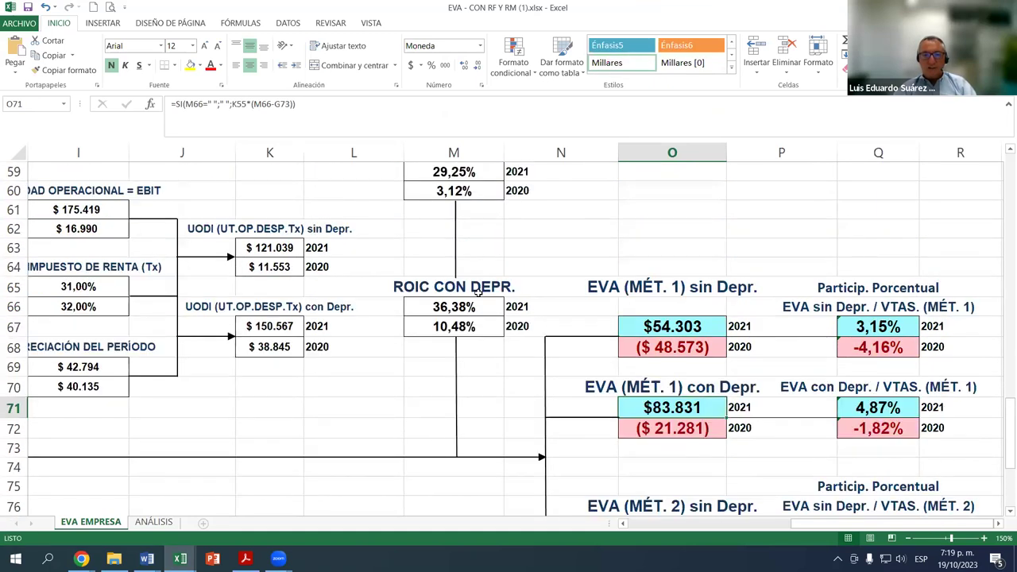
left_click(461, 307)
scroll(469, 274, "up", 2)
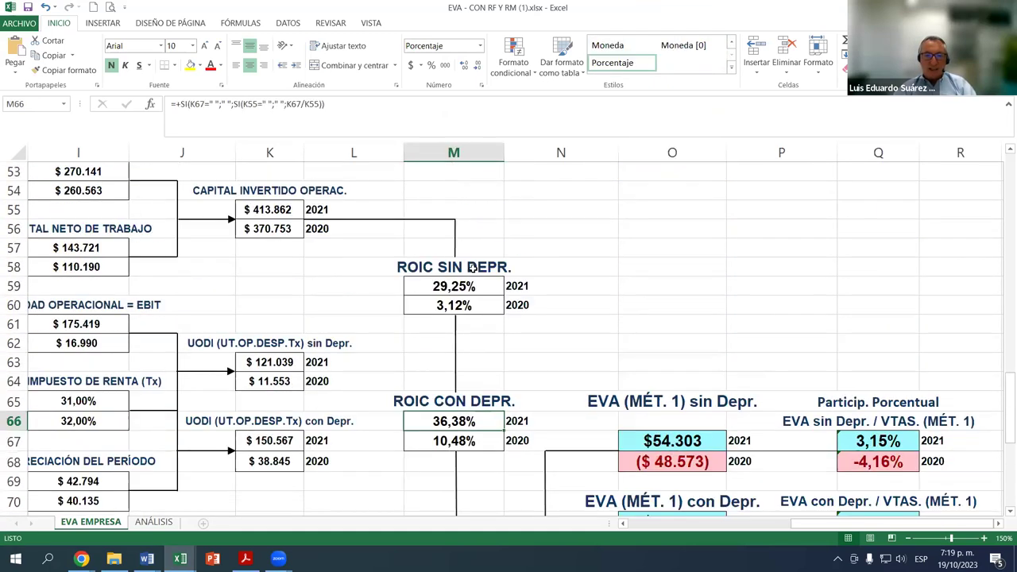
scroll(679, 296, "down", 3)
left_click(670, 350)
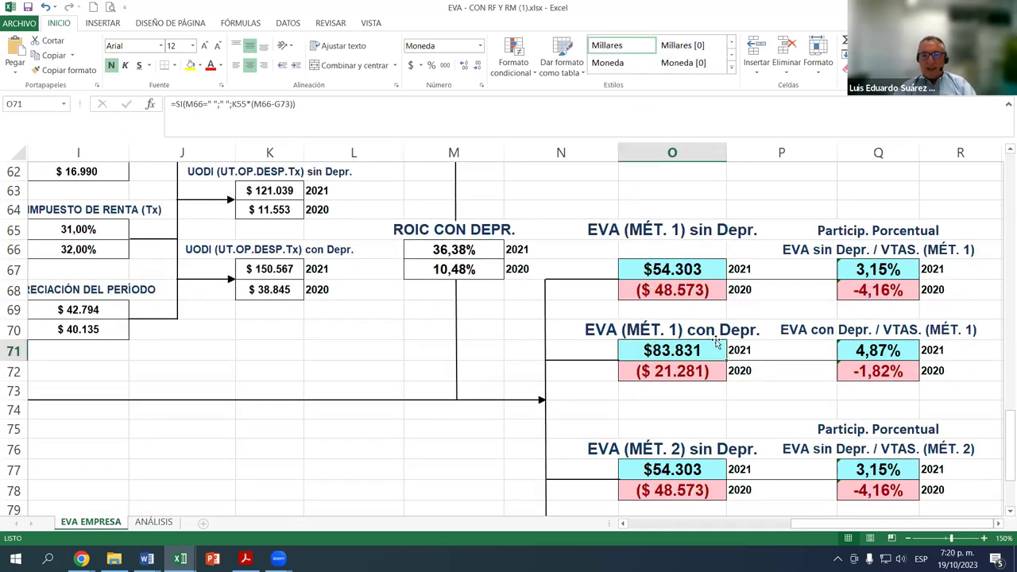
Compare the 2020 and 2021 EVA (MÉT. 1) con Depr. formulas with the 2021 EVA (MÉT. 2) con Depr. formula
scroll(674, 349, "down", 1)
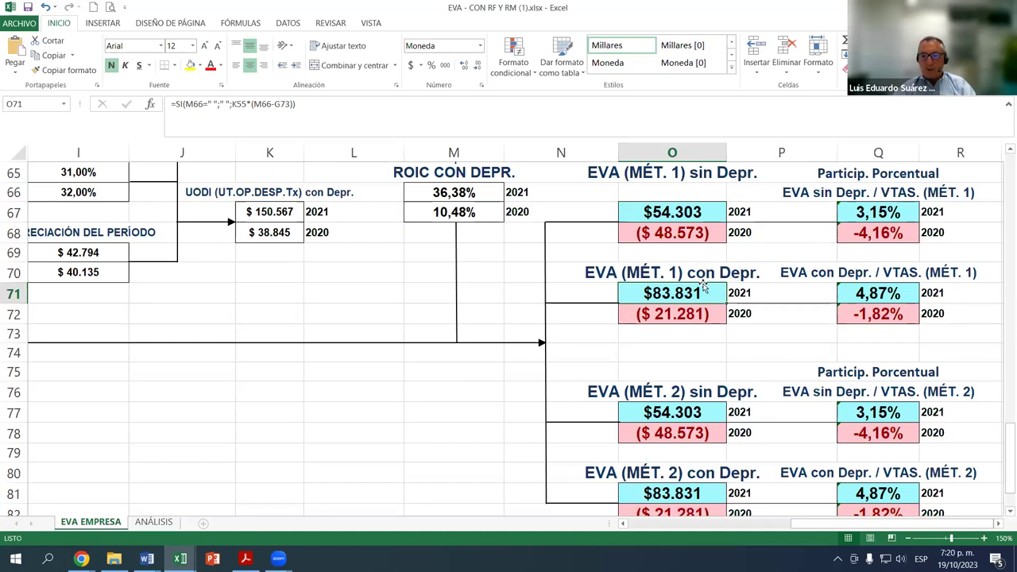
left_click(683, 313)
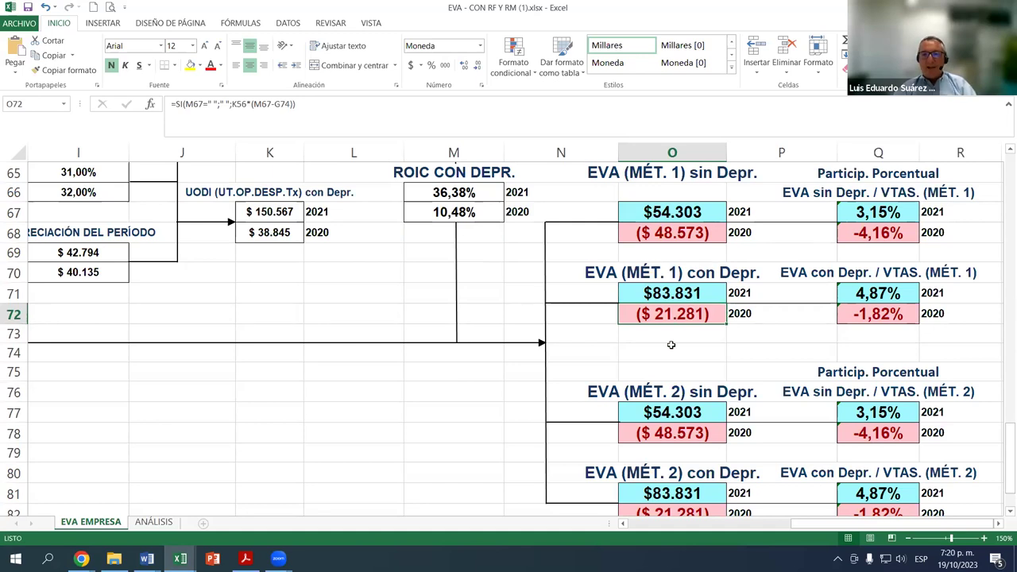
left_click(674, 293)
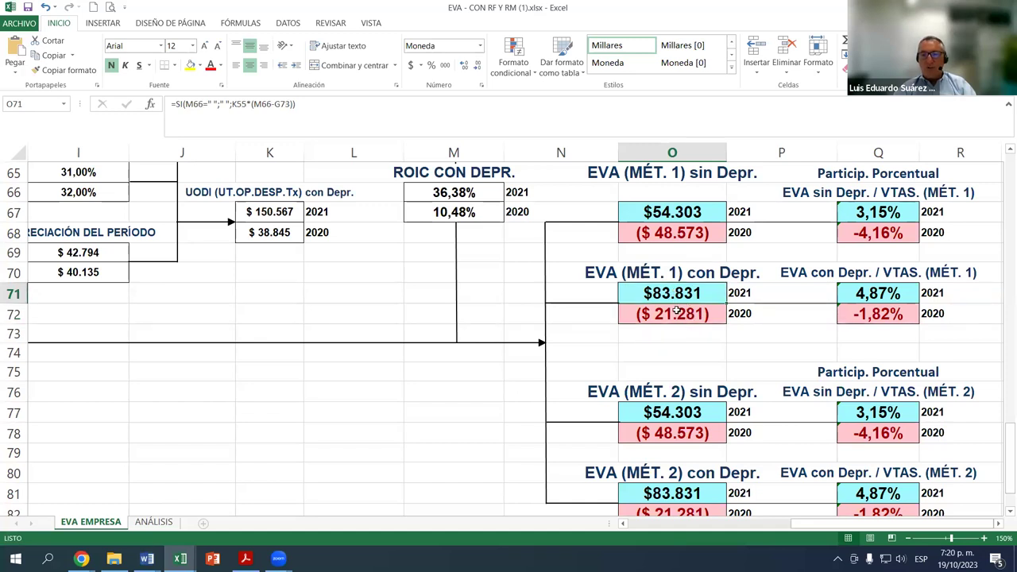
left_click(677, 316)
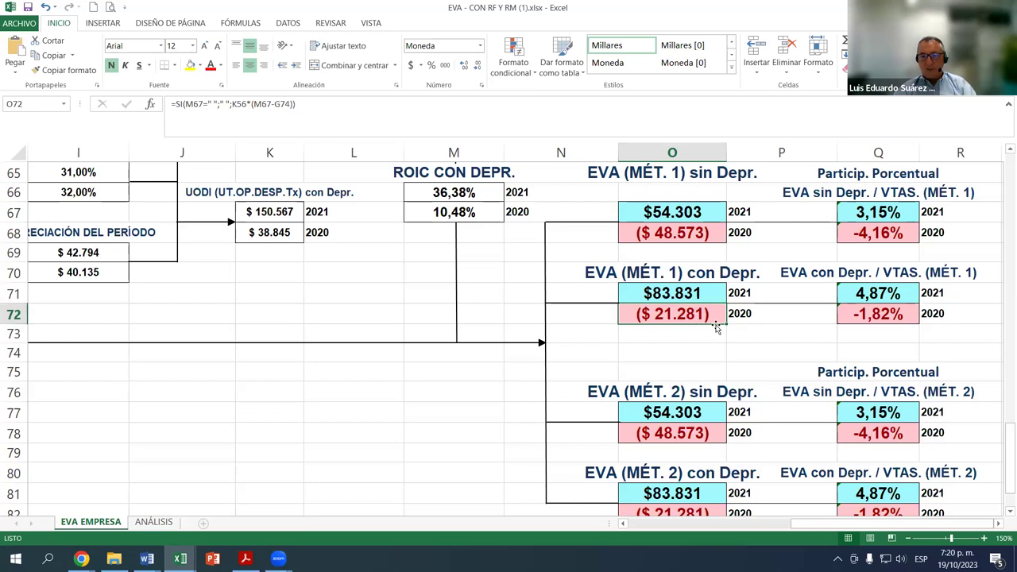
scroll(674, 381, "down", 2)
left_click(682, 378)
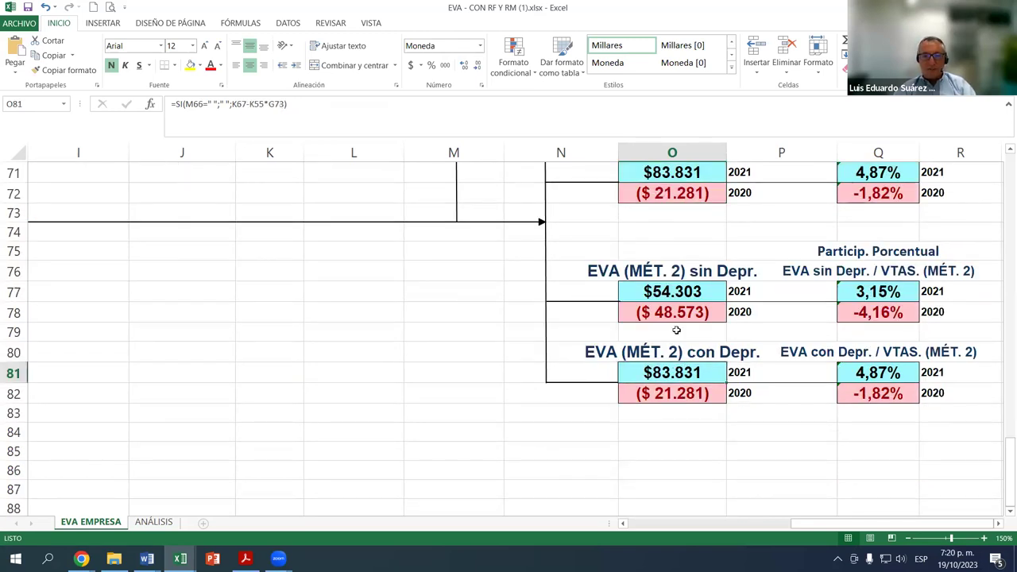
scroll(683, 330, "up", 1)
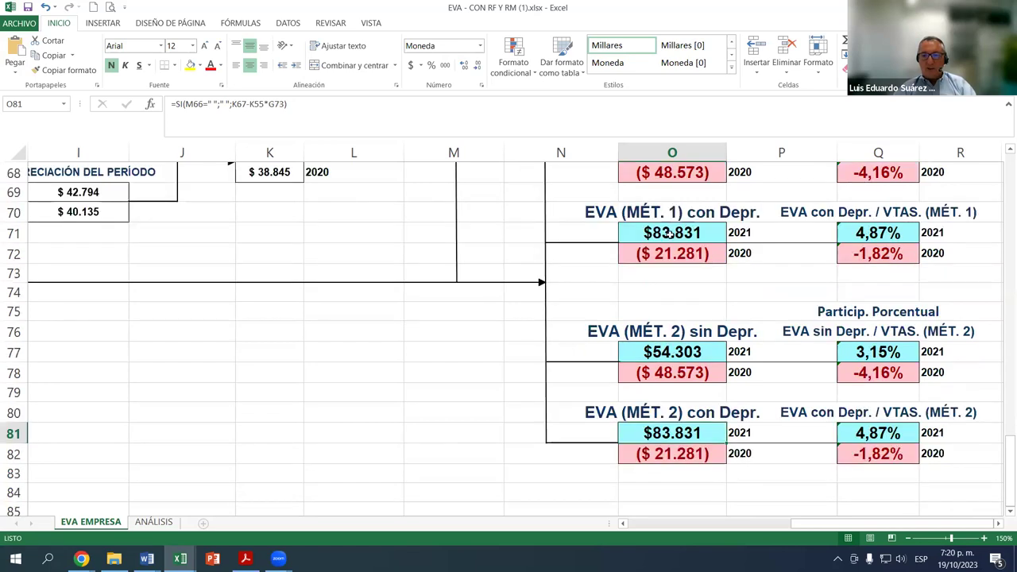
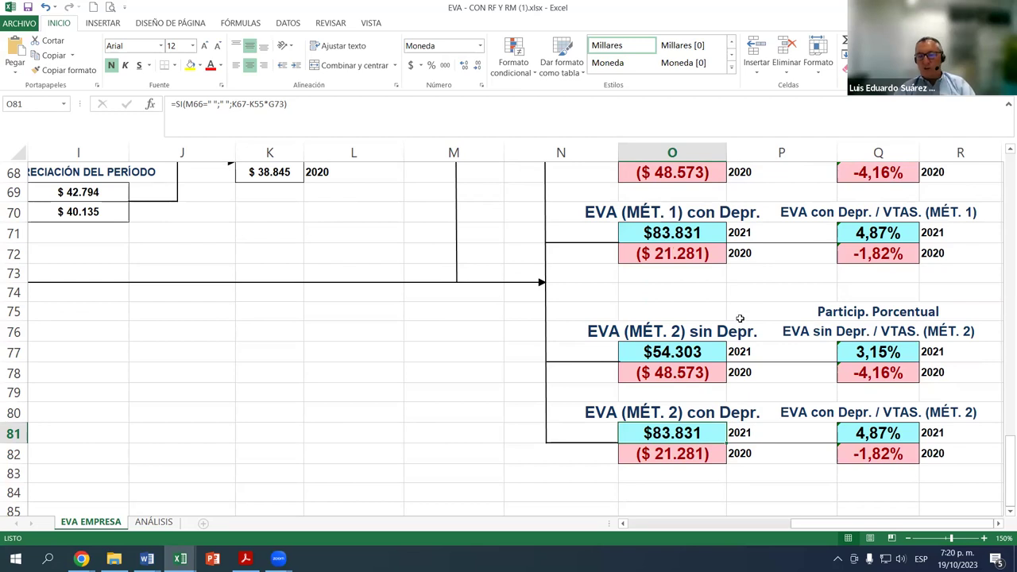
Examine how the 2021 EVA sin Depr. / VTAS. (MÉT. 1) percentage is calculated from that year's EVA (MÉT. 1) sin Depr
scroll(792, 334, "up", 2)
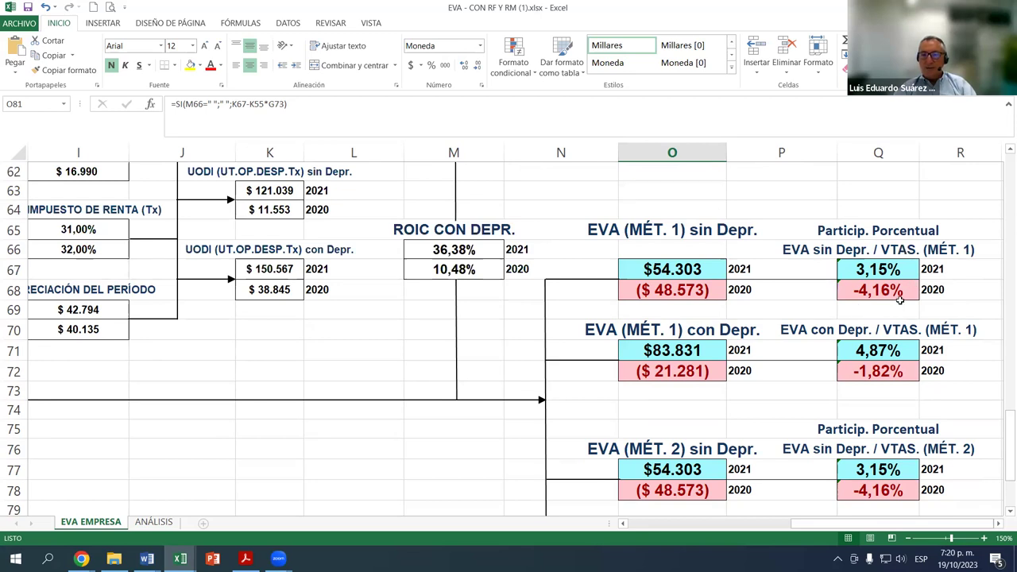
left_click(887, 268)
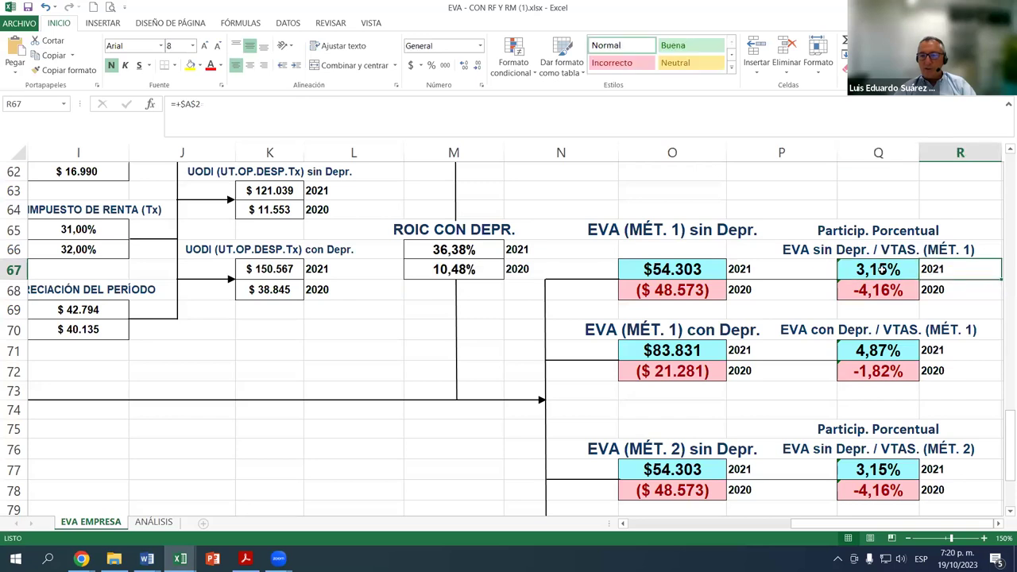
left_click(672, 269)
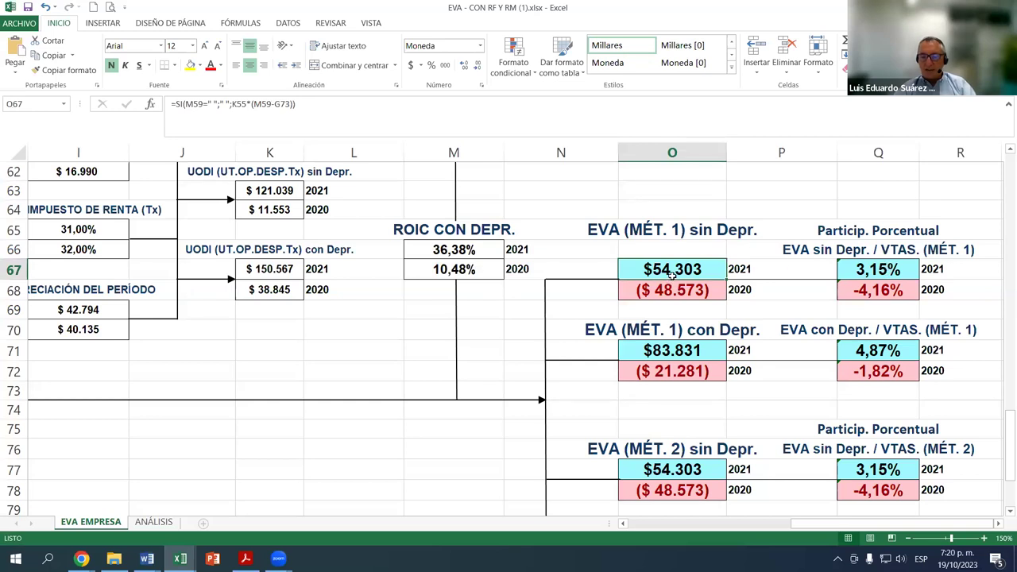
left_click_drag(865, 264, 860, 255)
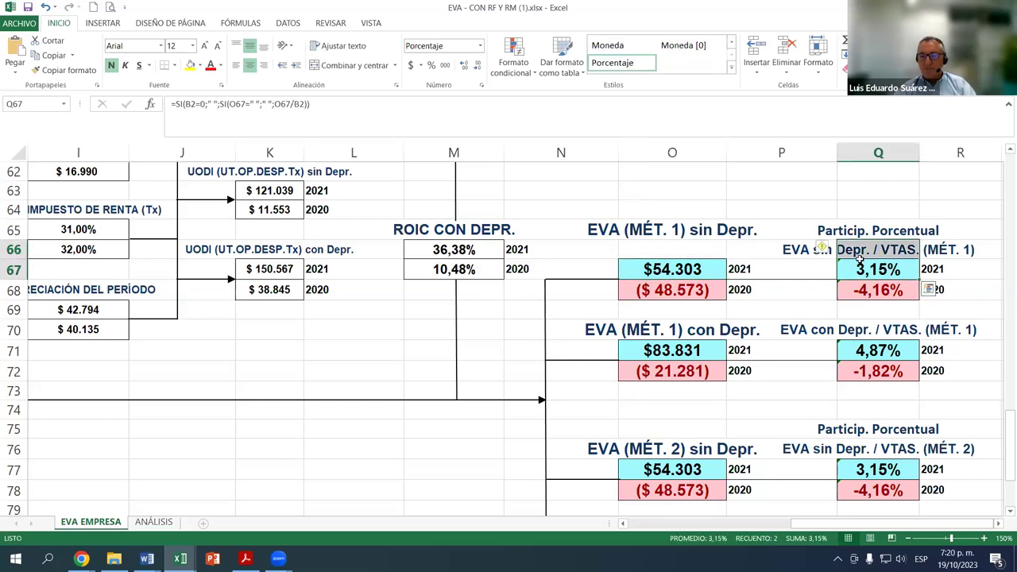
left_click(670, 269)
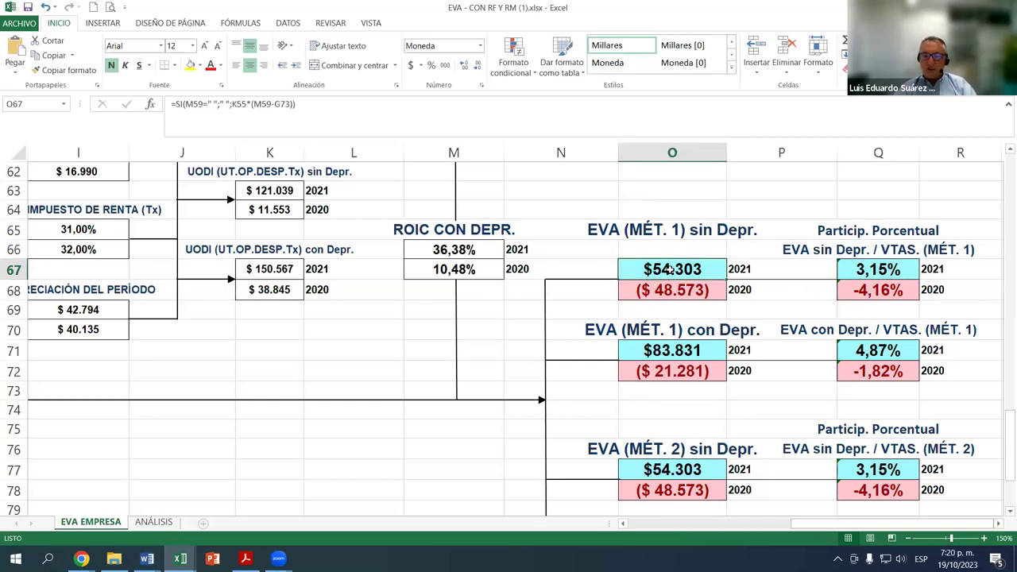
left_click(868, 271)
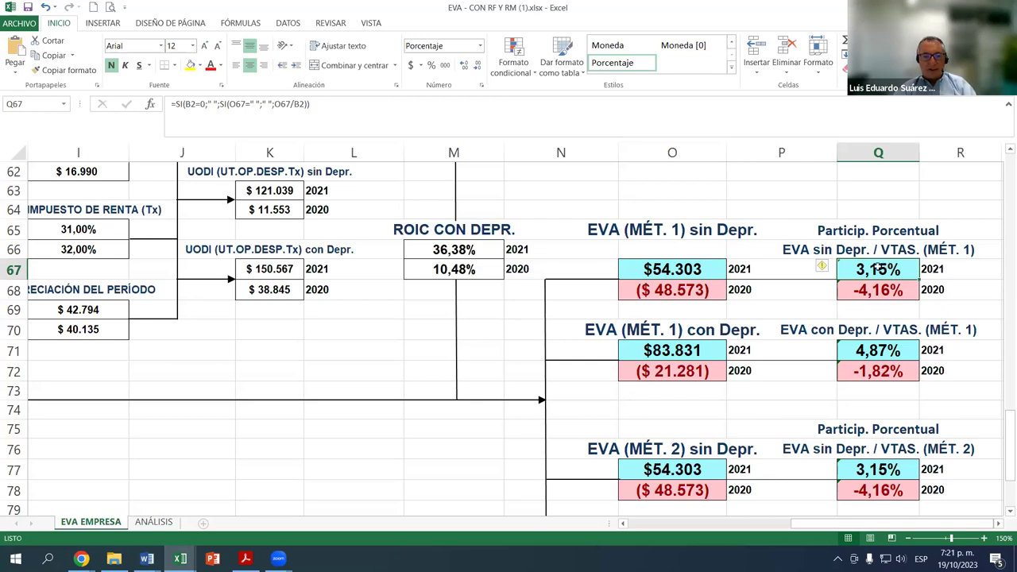
left_click(935, 271)
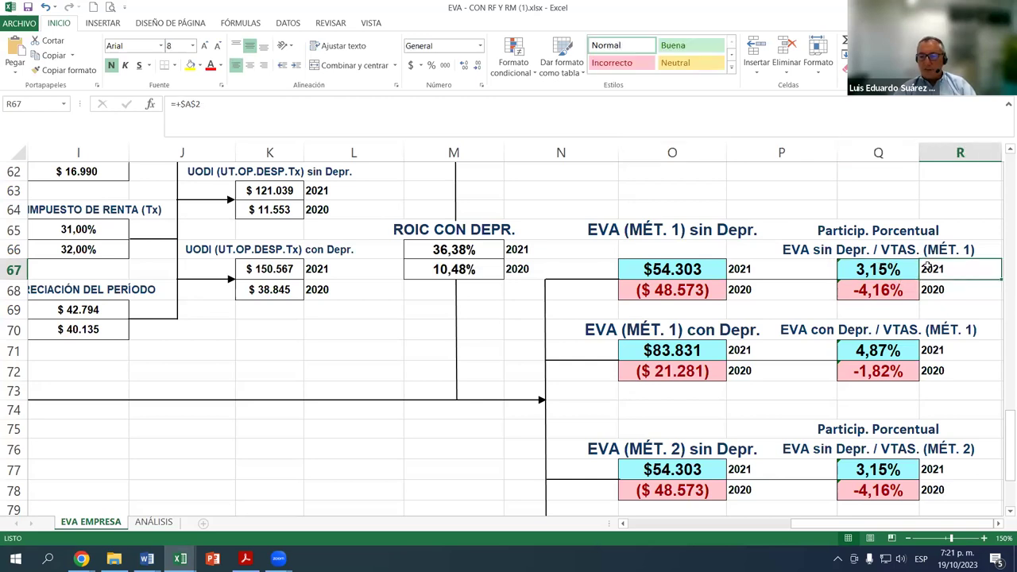
left_click(864, 274)
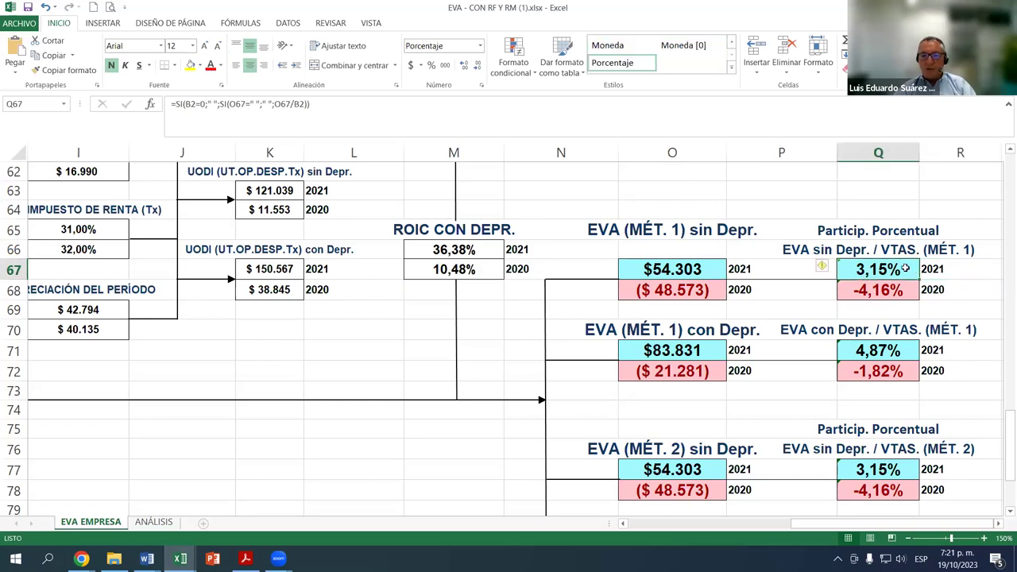
left_click(690, 273)
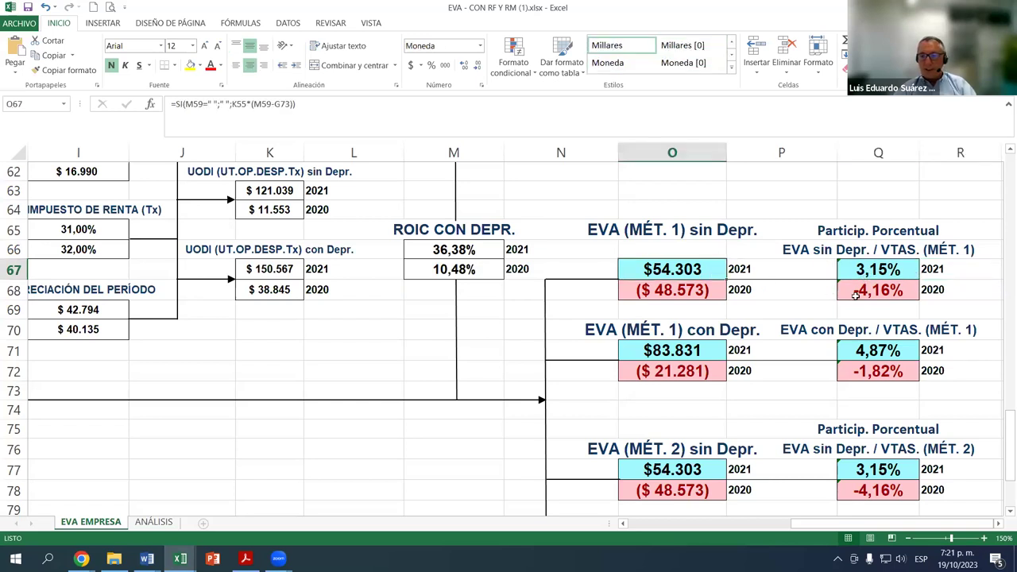
Compare the method 1 EVA / VTAS. percentage formulas for 2020 and 2021, both sin Depr. and con Depr
left_click(860, 292)
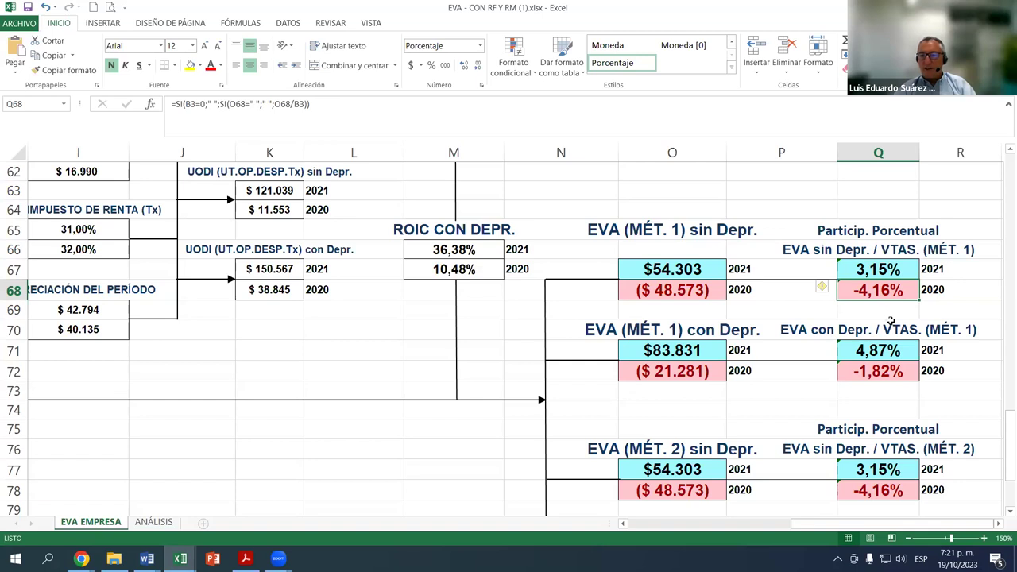
scroll(890, 321, "down", 1)
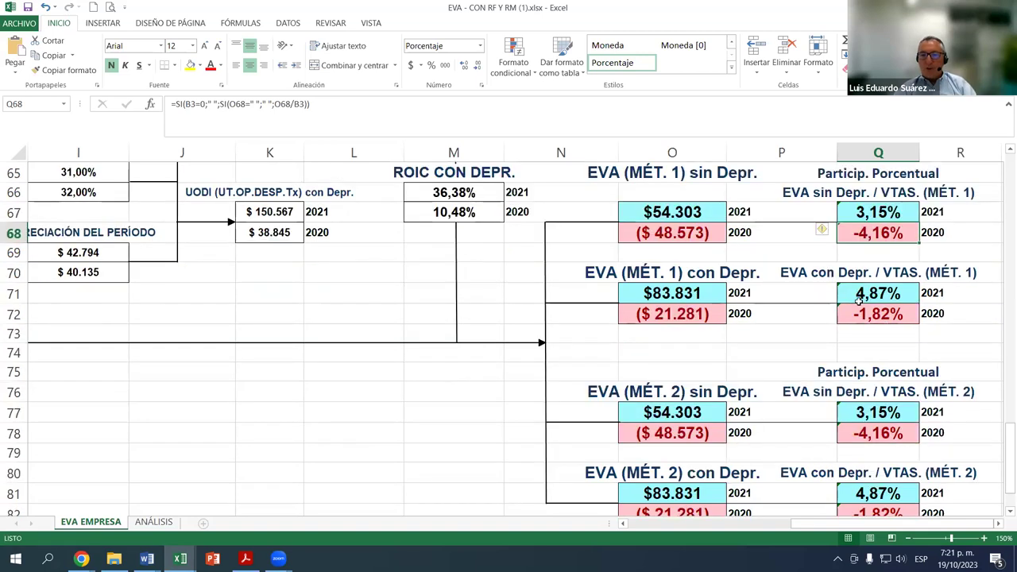
left_click(896, 294)
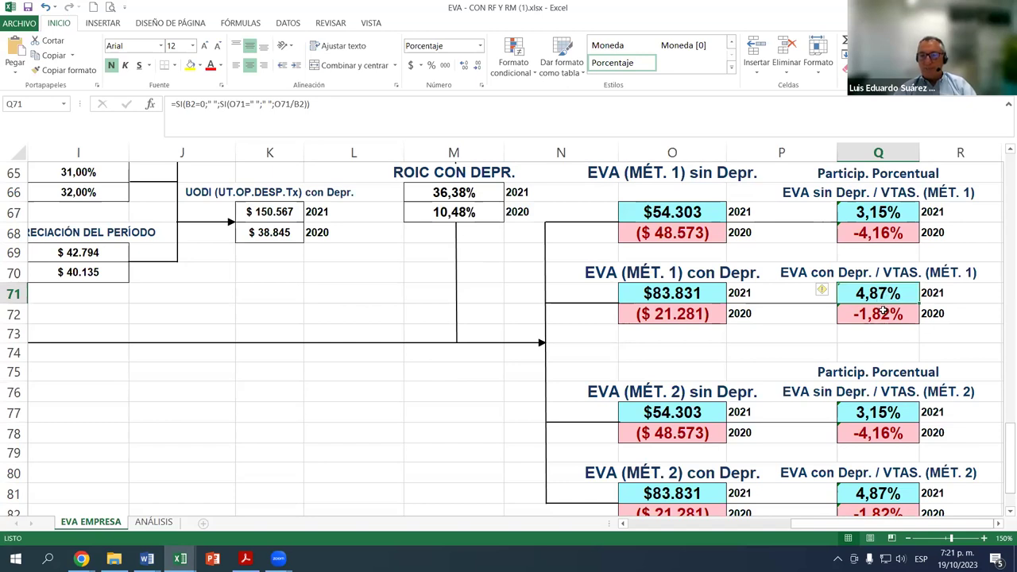
left_click(883, 315)
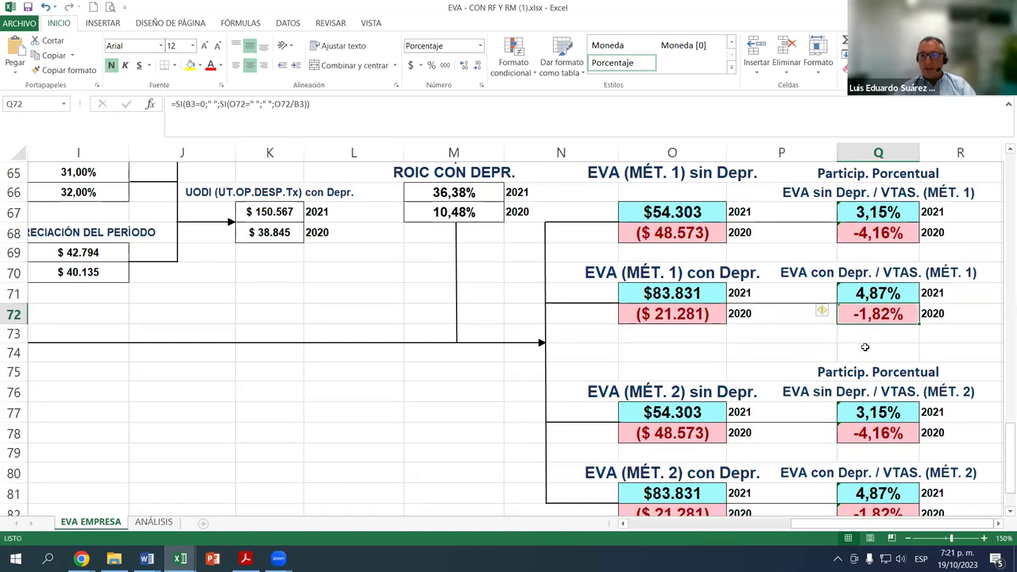
scroll(878, 318, "up", 1)
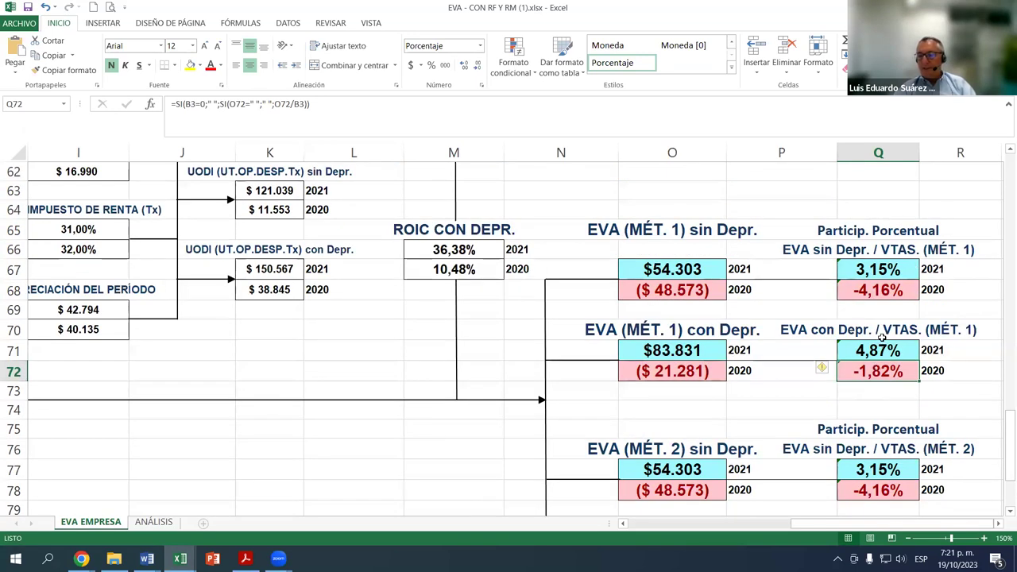
left_click(893, 268)
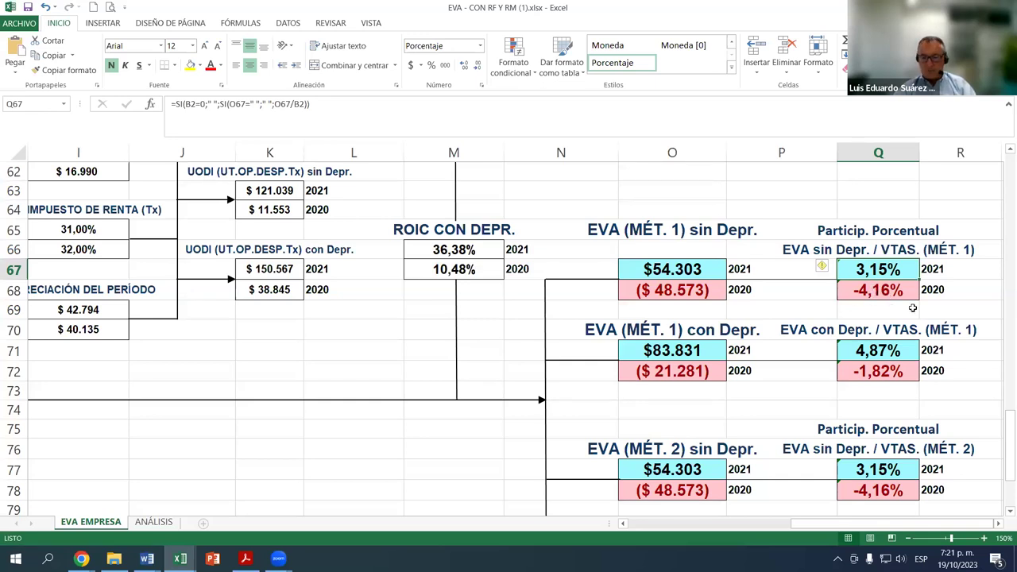
Examine how the 2020 TASA WACC is calculated from the CAPM rate and the after-tax cost of debt
left_click_drag(833, 528, 648, 529)
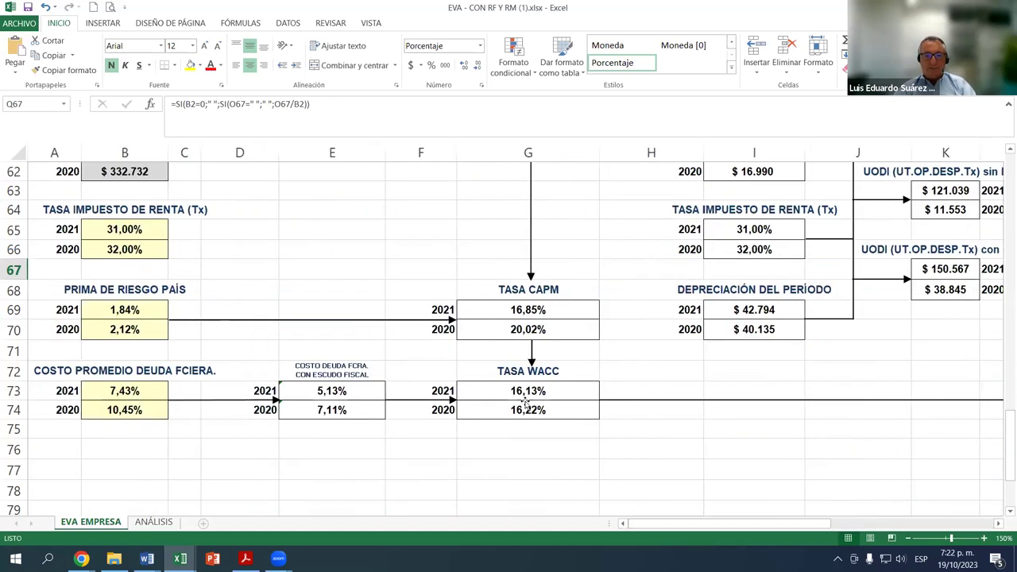
left_click(525, 403)
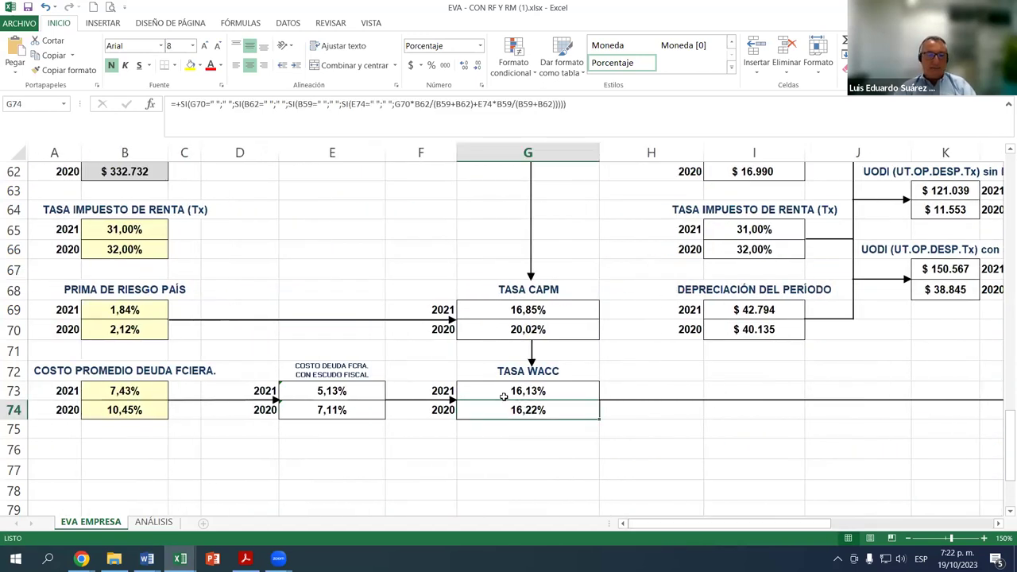
left_click(986, 539)
left_click(985, 539)
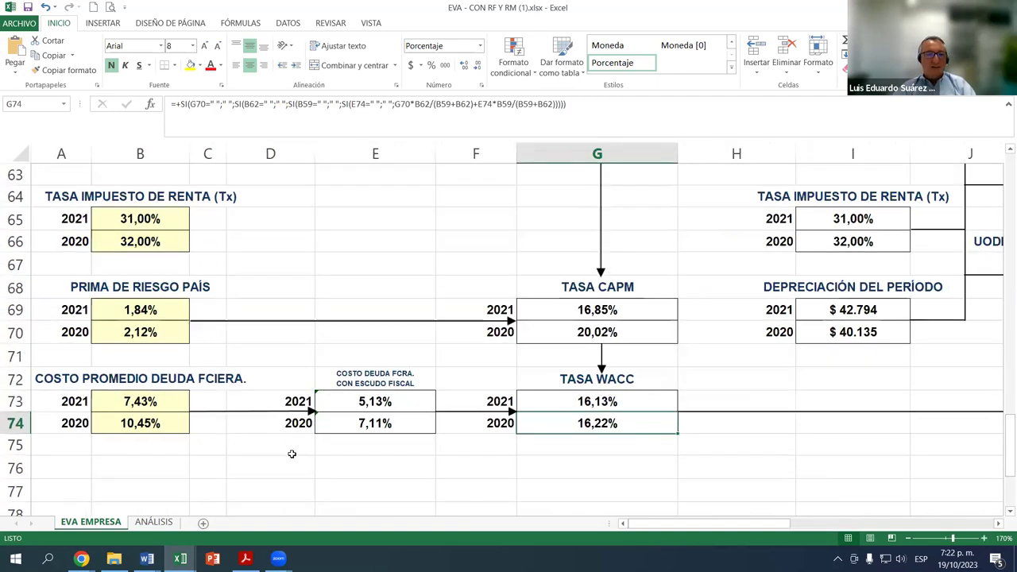
Add the note "Risk free = Libre de riesgo" in cell E37, above the TASA Rf Ajustada block
scroll(287, 465, "up", 9)
scroll(159, 306, "up", 1)
scroll(187, 310, "down", 1)
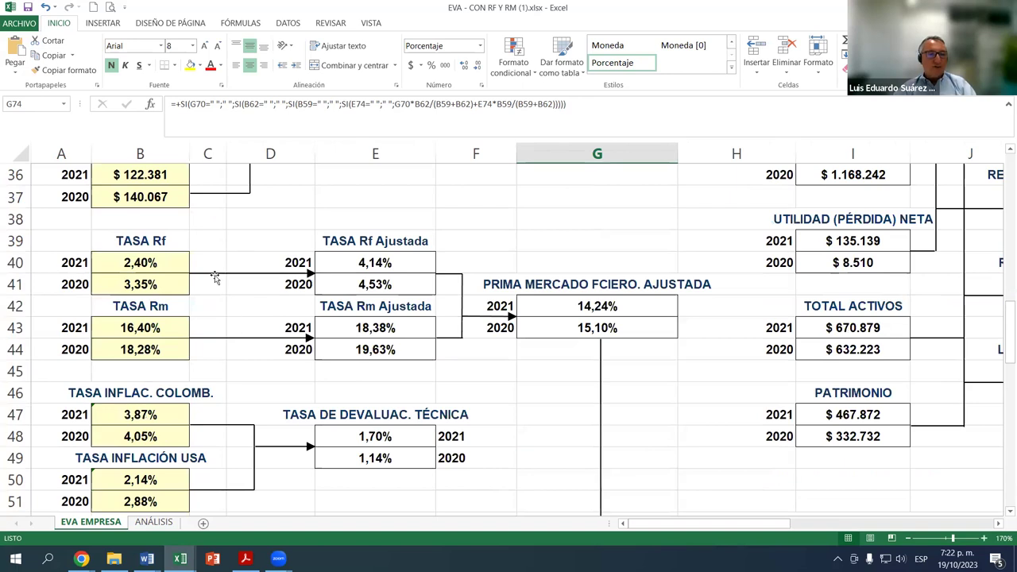
left_click(380, 199)
type("Risk free")
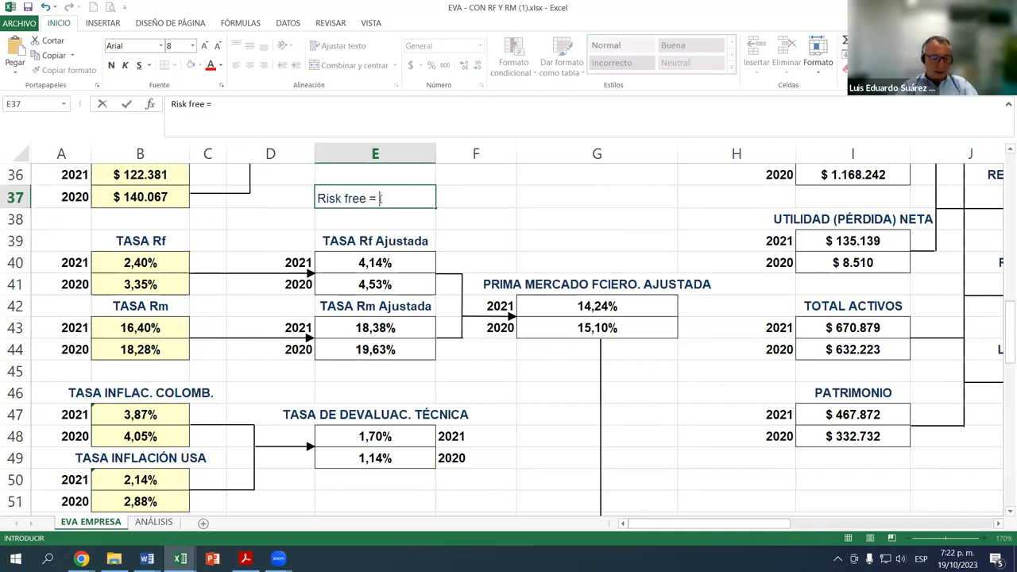
type(" = Librfe")
key("BackSpace")
key("BackSpace")
type("e de ri")
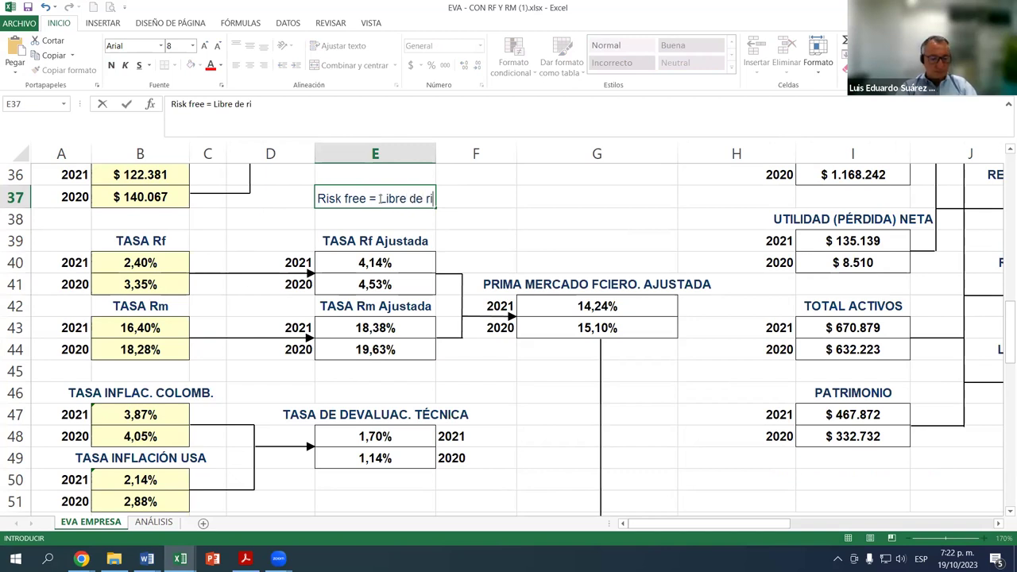
type("esgo")
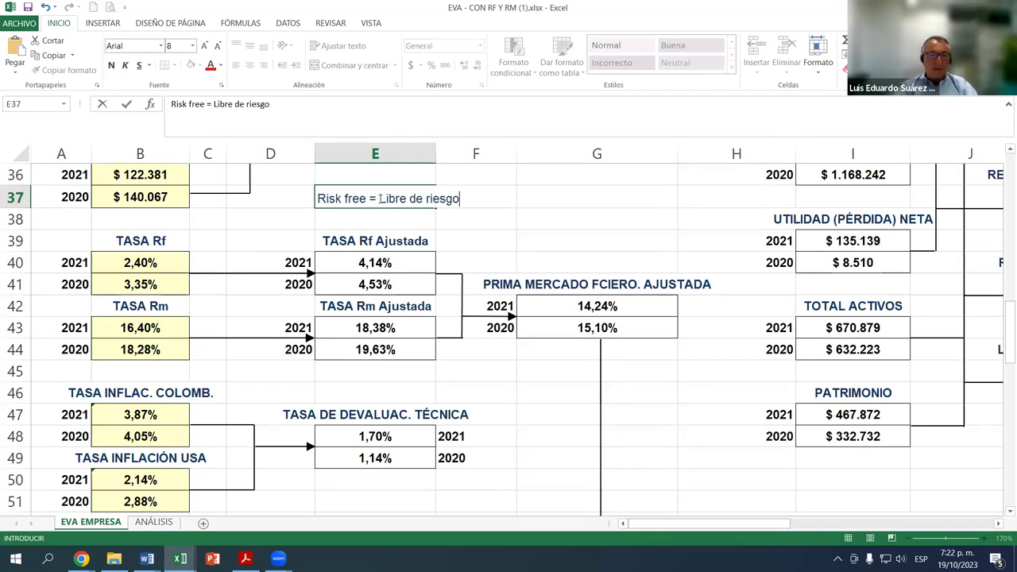
key("Return")
Enter the note "Risk market = Riesgo de mercado" in E38, directly below the risk-free note
type("Risk ")
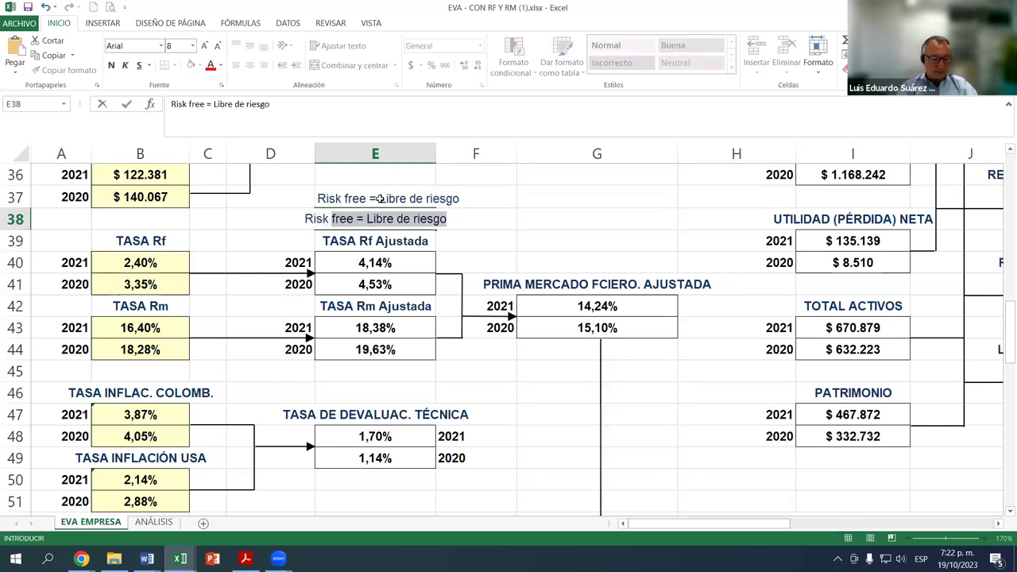
type("mar")
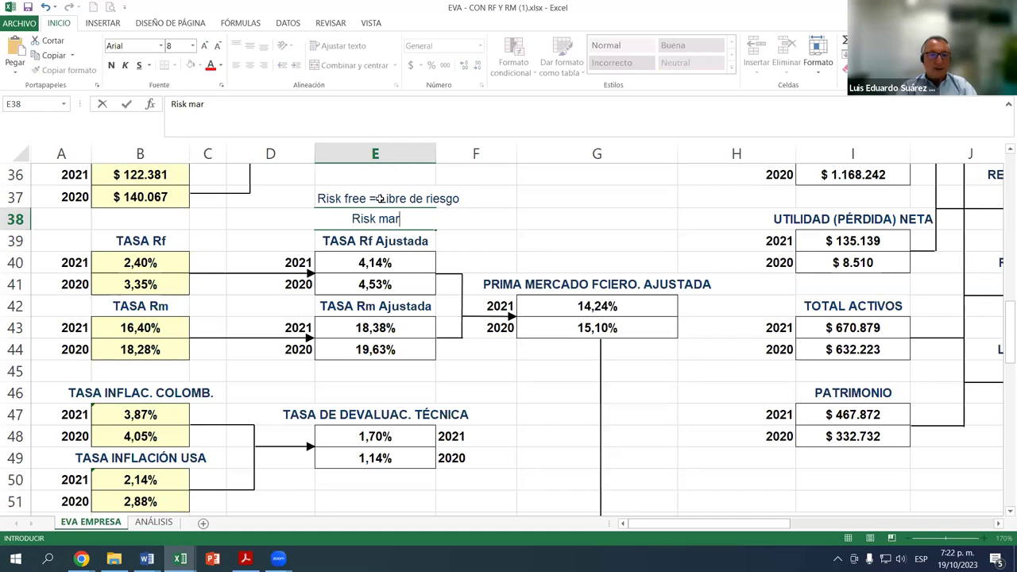
type("ket = Riesfo")
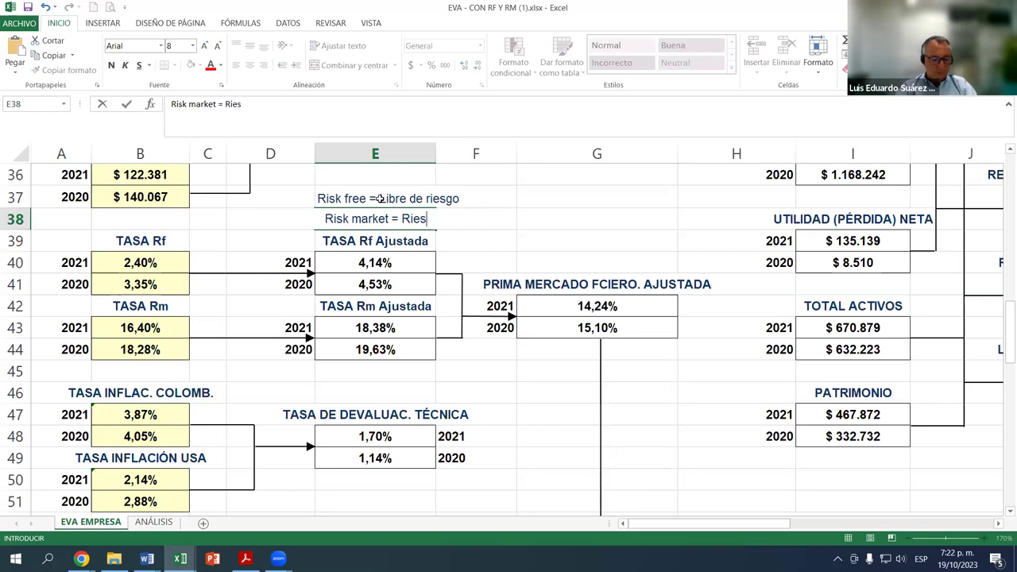
key("BackSpace")
key("BackSpace")
type("go de mercado")
key("Return")
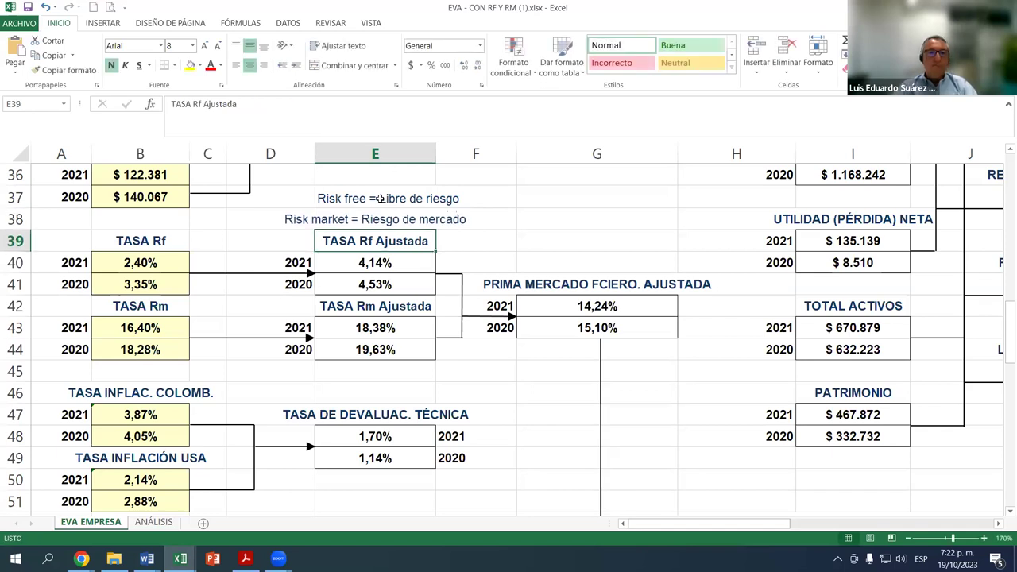
Relate the Risk free and Risk market notes to the TASA Rf input, including its 2021 rate
left_click(337, 202)
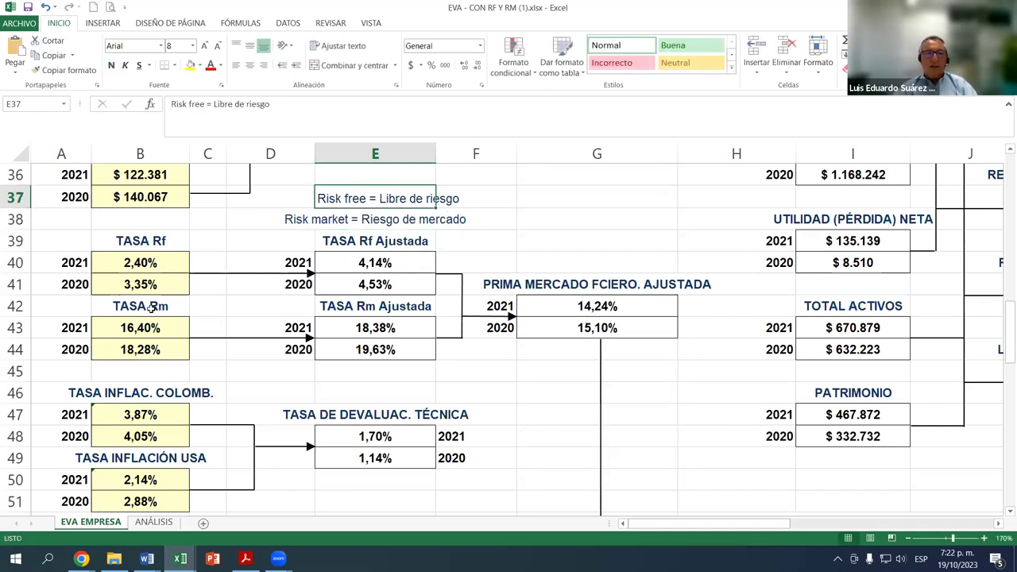
left_click(158, 243)
left_click(151, 260)
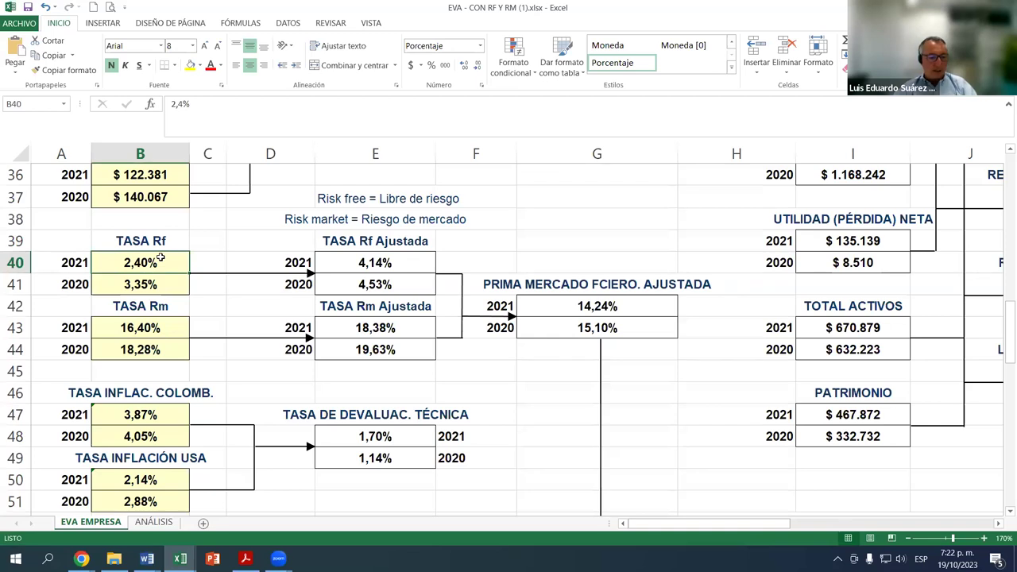
left_click(347, 197)
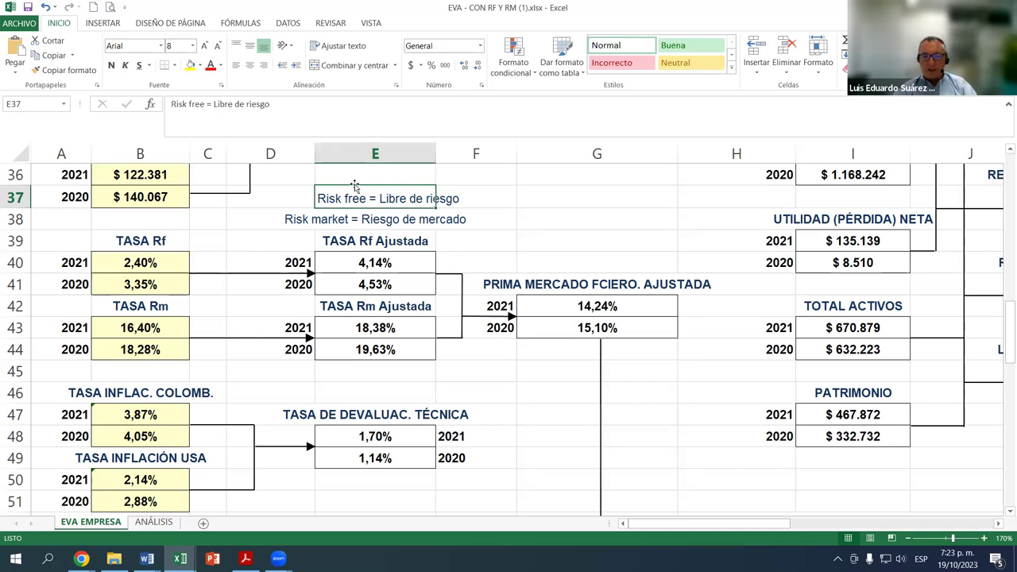
left_click(358, 218)
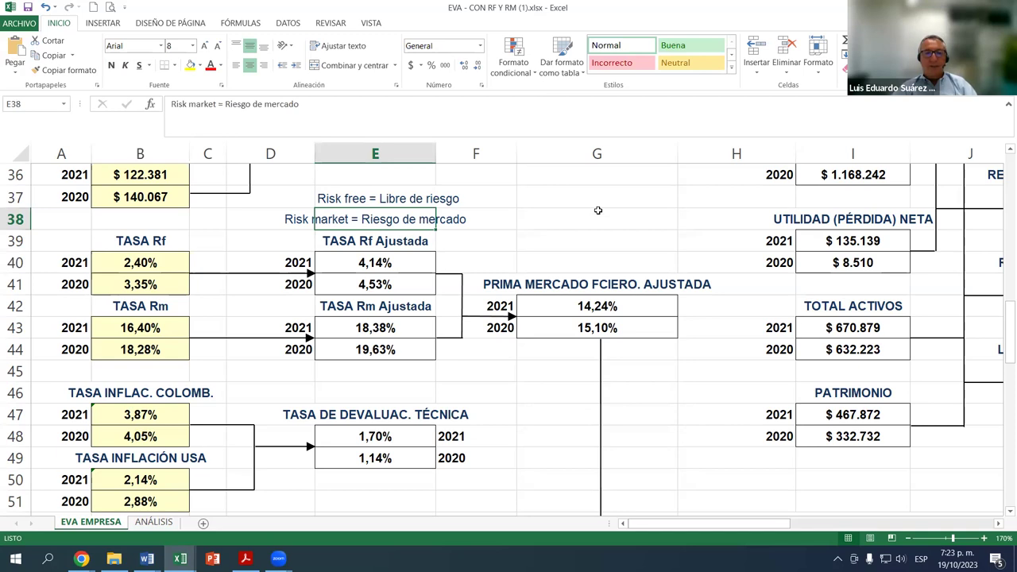
left_click(368, 199)
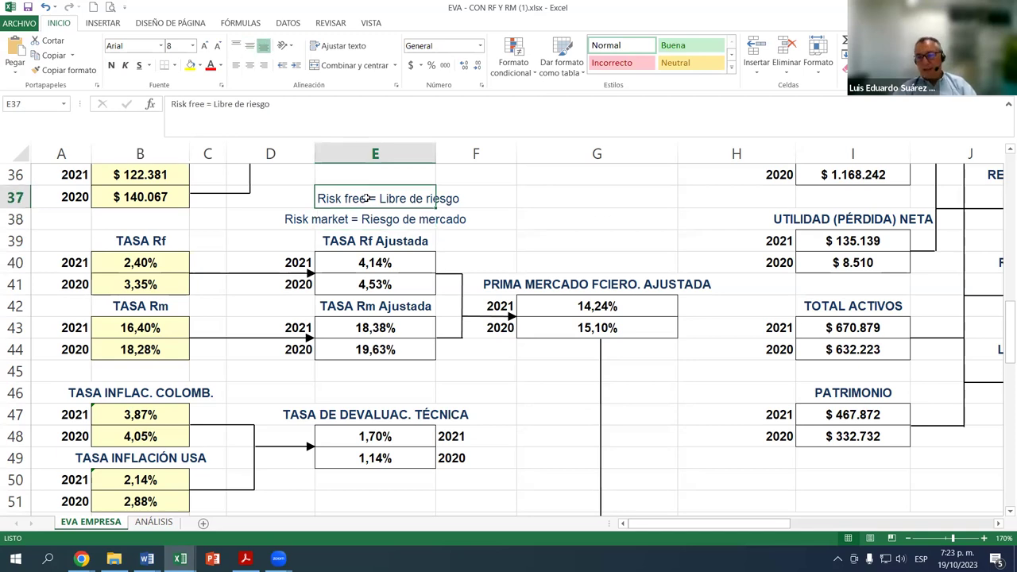
left_click(356, 221)
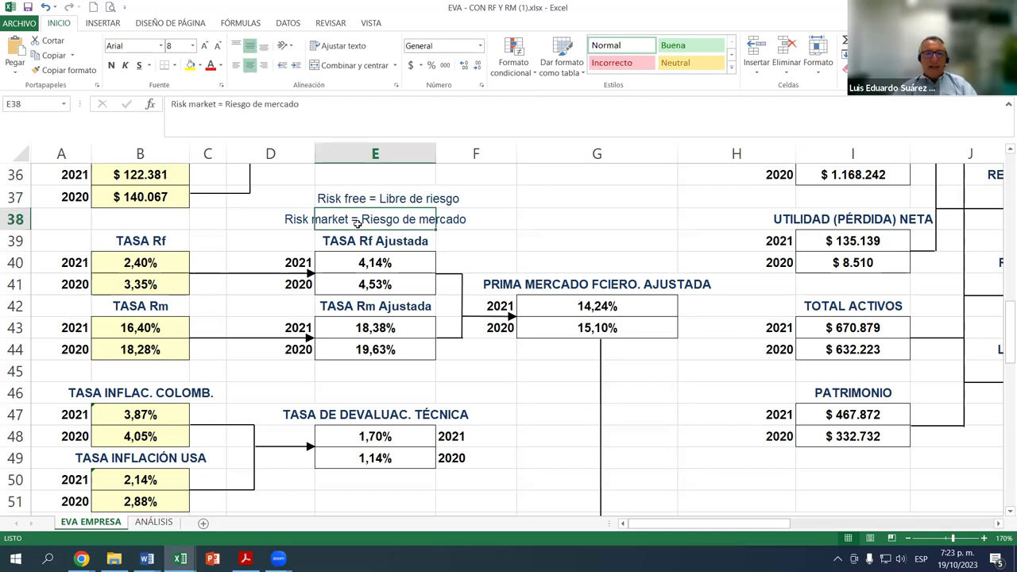
Review the 2021 TASA Rm input and compare the 2020 TASA Rf and TASA Rm inputs
left_click(162, 331)
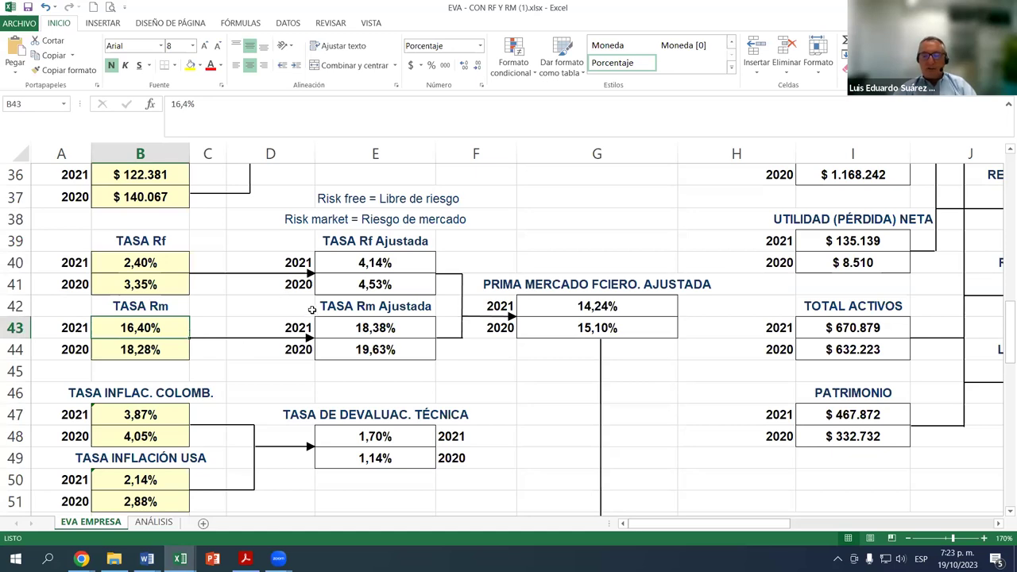
left_click(127, 284)
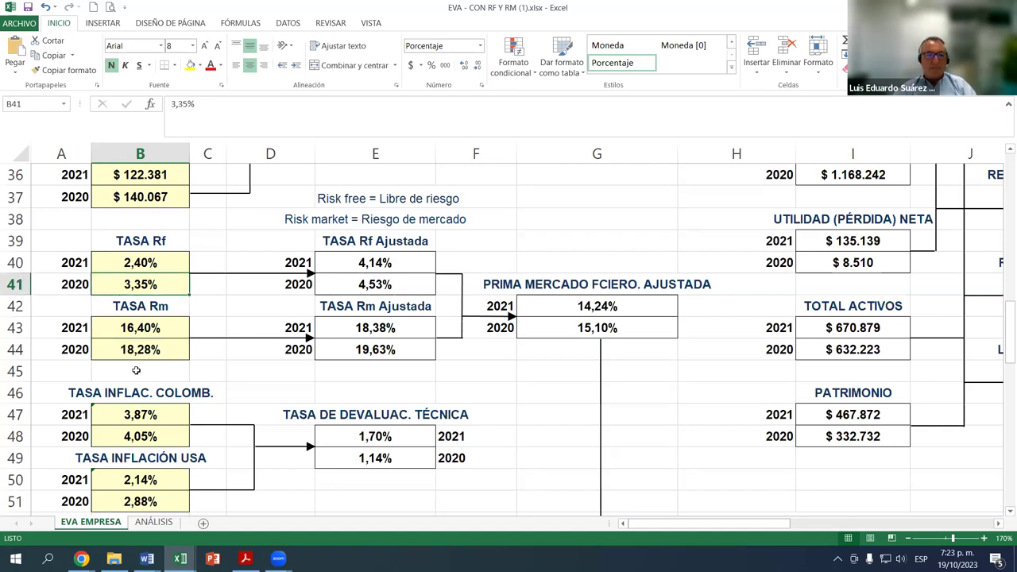
left_click(154, 352)
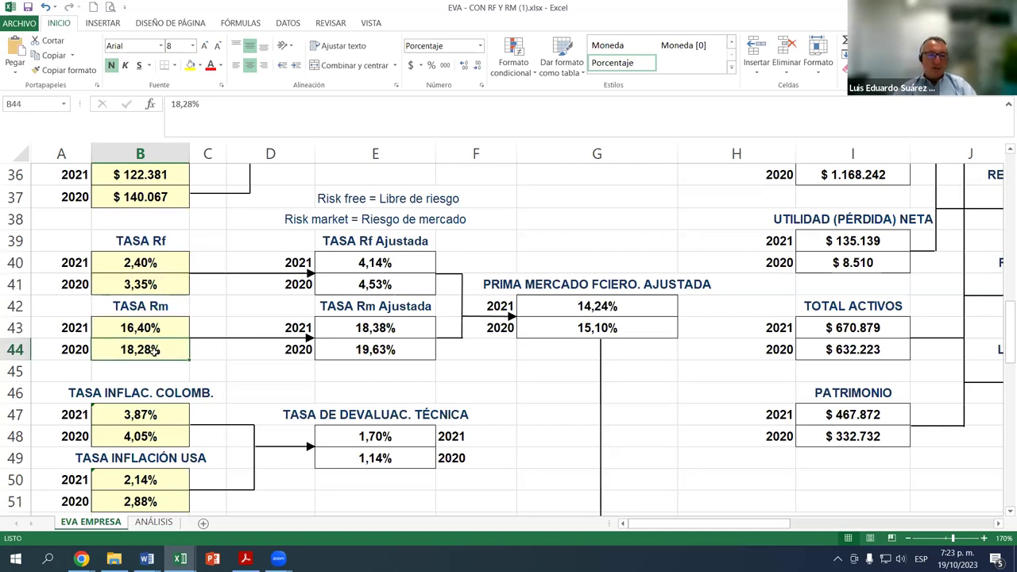
left_click(153, 273)
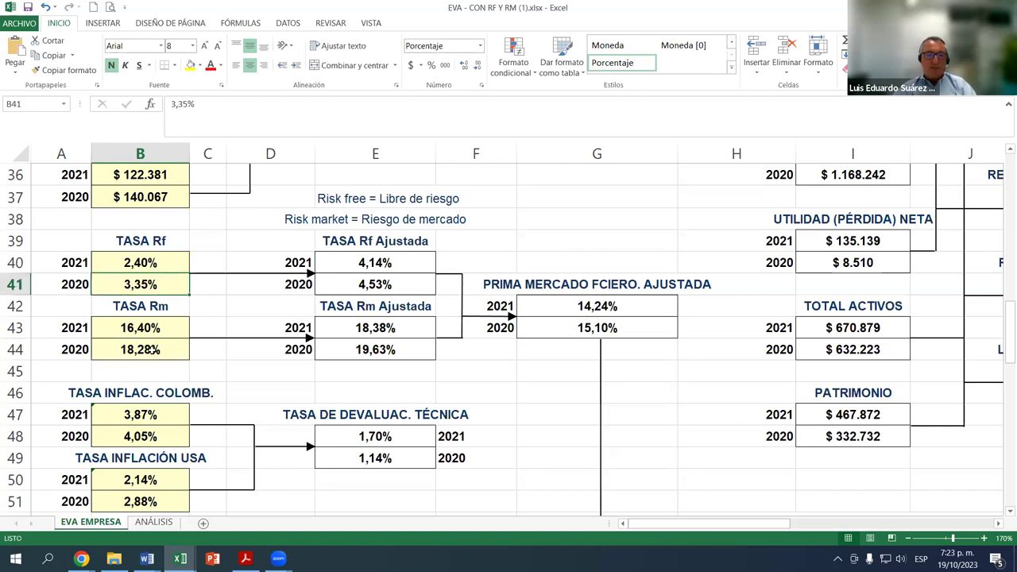
left_click(154, 351)
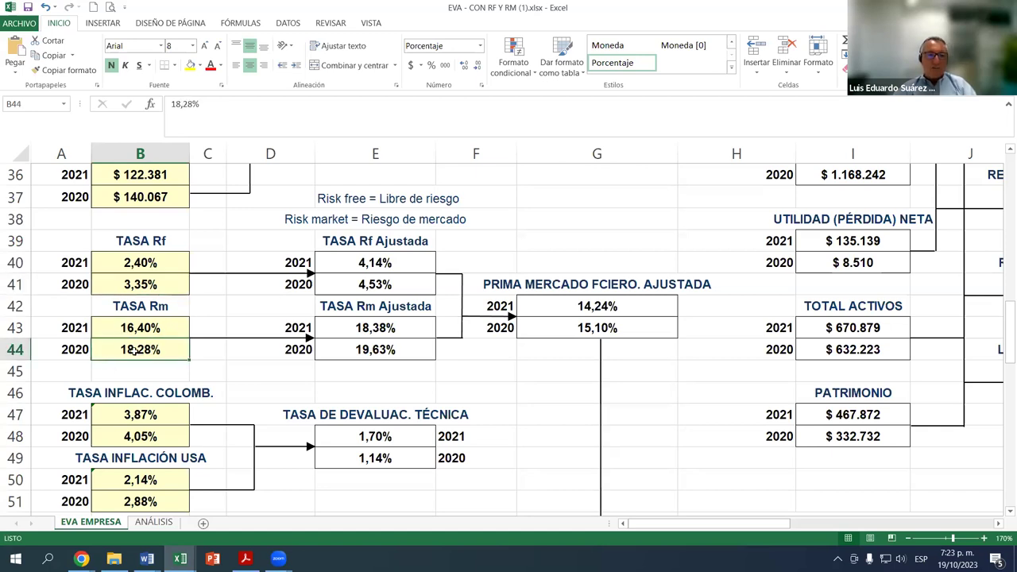
left_click(137, 288)
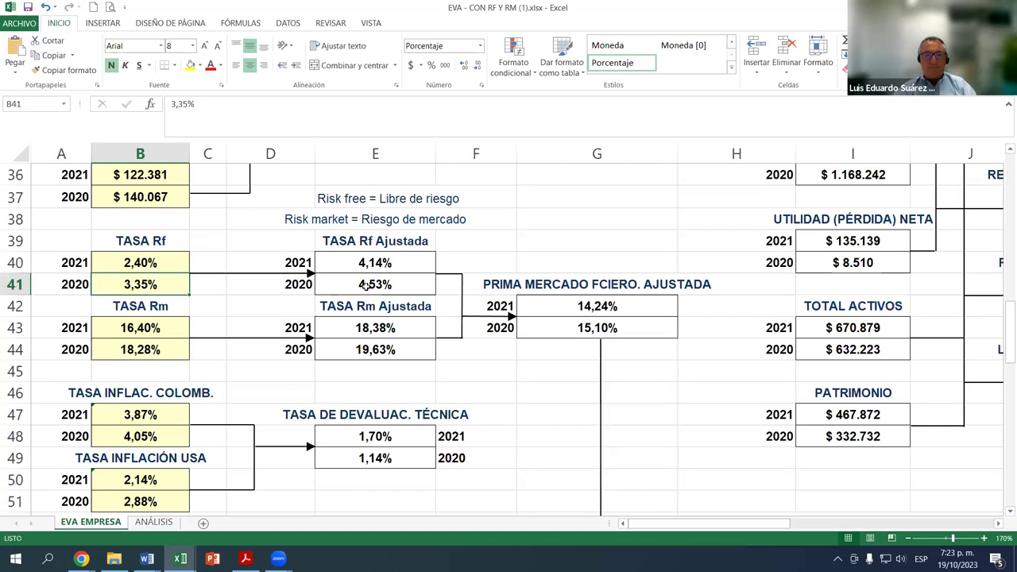
Compare the 2021 TASA Rf input with the formula of that year's TASA Rf Ajustada
left_click(385, 242)
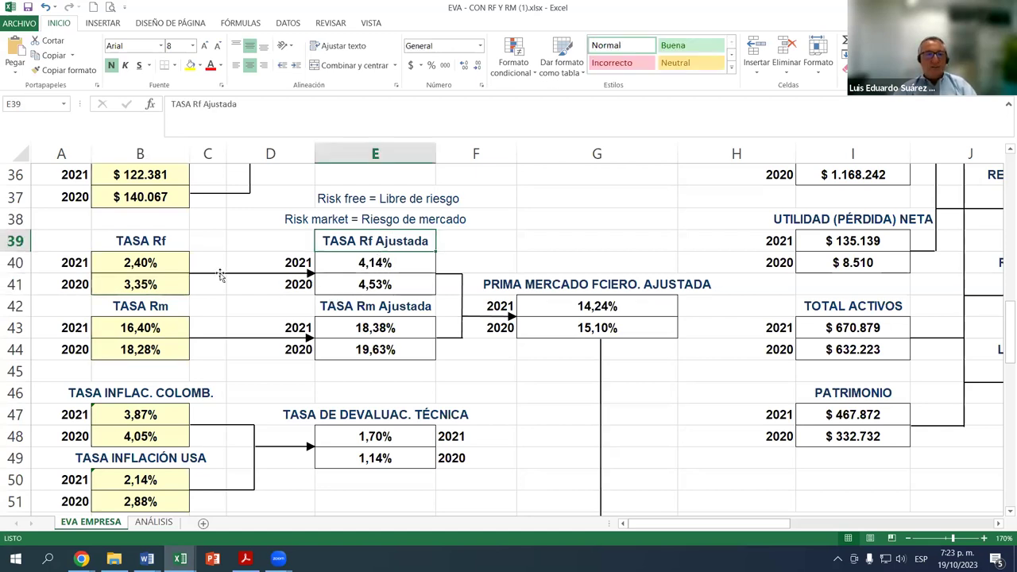
left_click(163, 243)
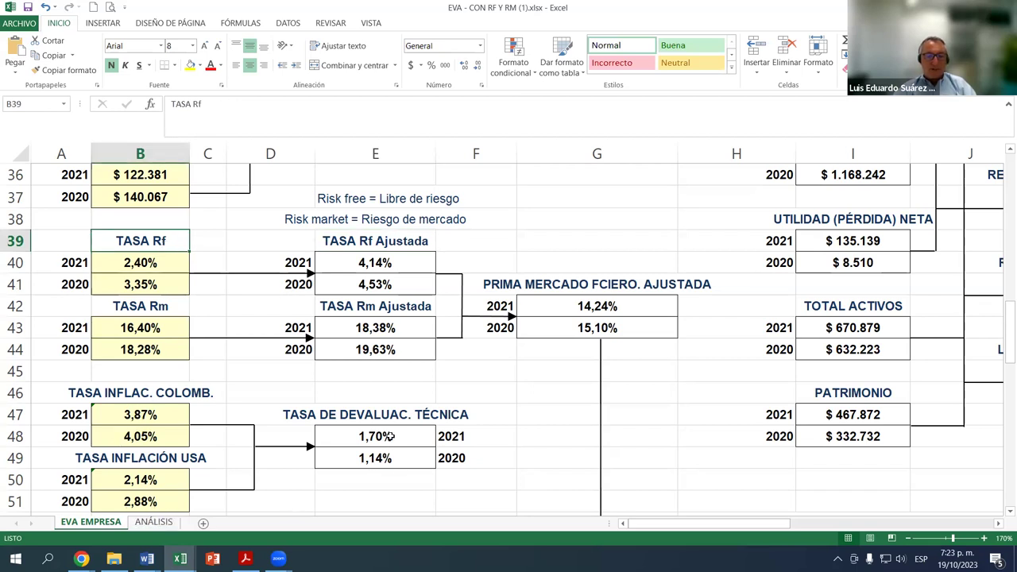
left_click(145, 265)
left_click(353, 261)
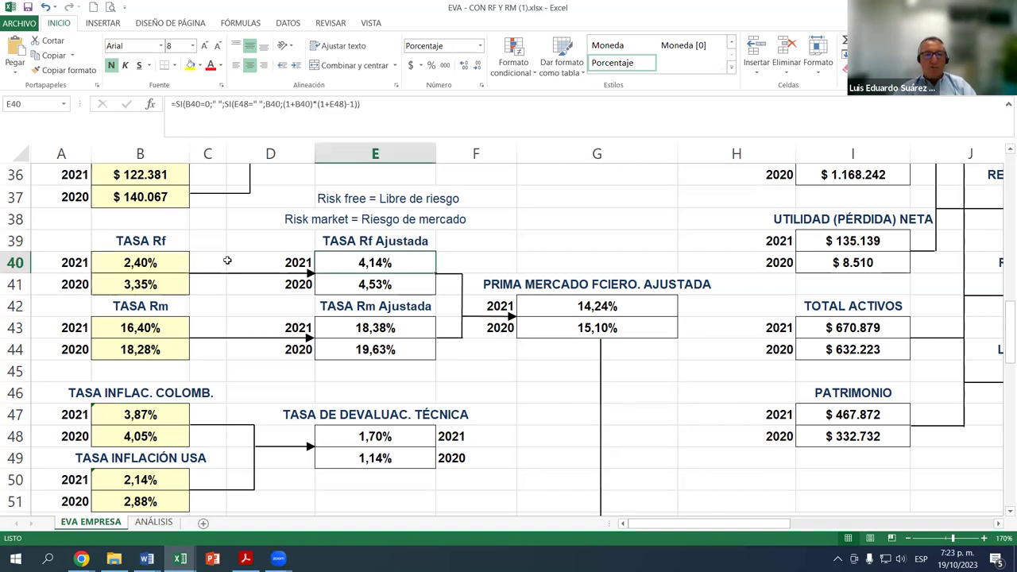
Review the TASA Rf and TASA Rm inputs in B40:B44, comparing the two 2021 rates
left_click_drag(146, 264, 147, 350)
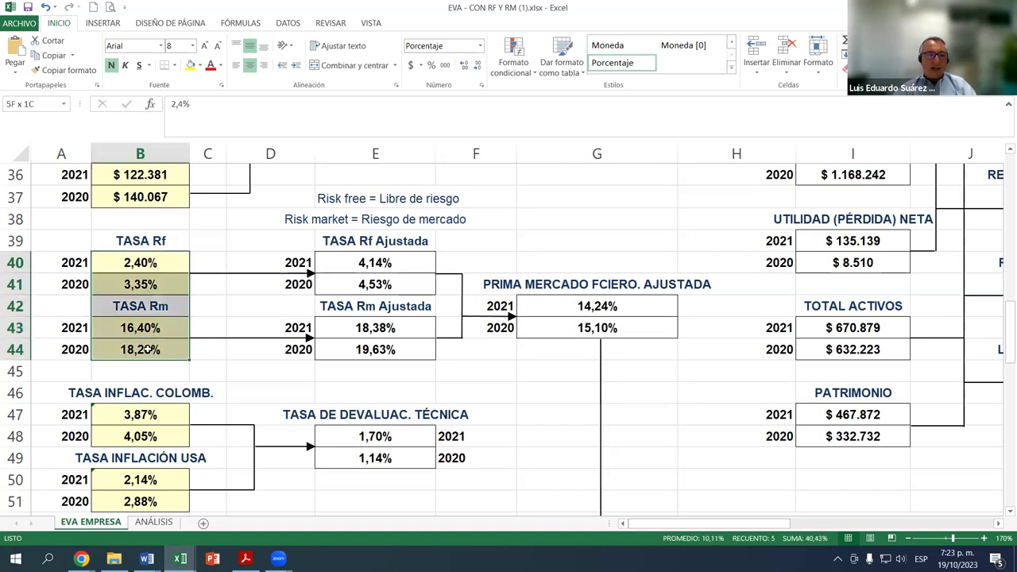
left_click(133, 262)
left_click(146, 328)
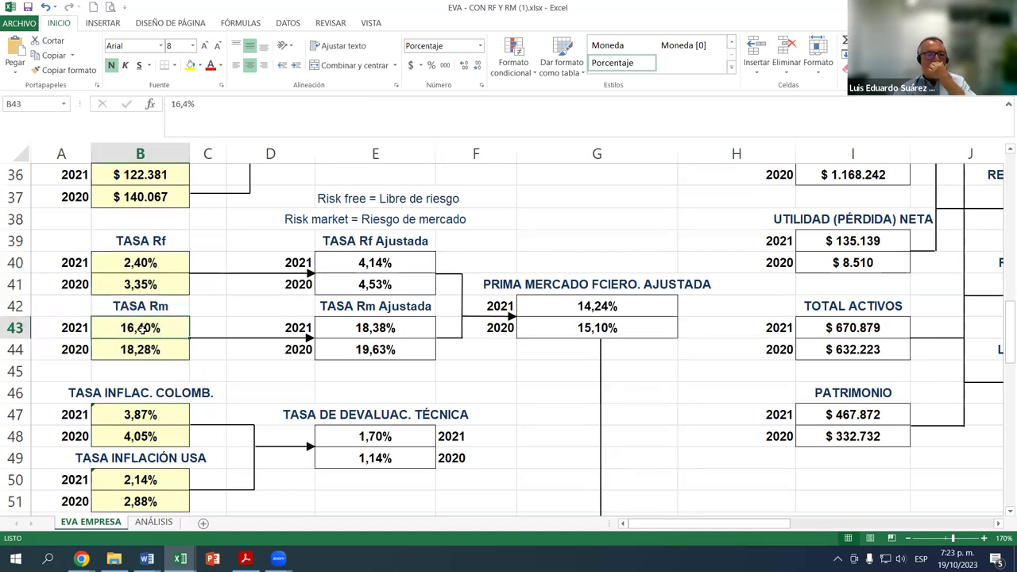
left_click(156, 261)
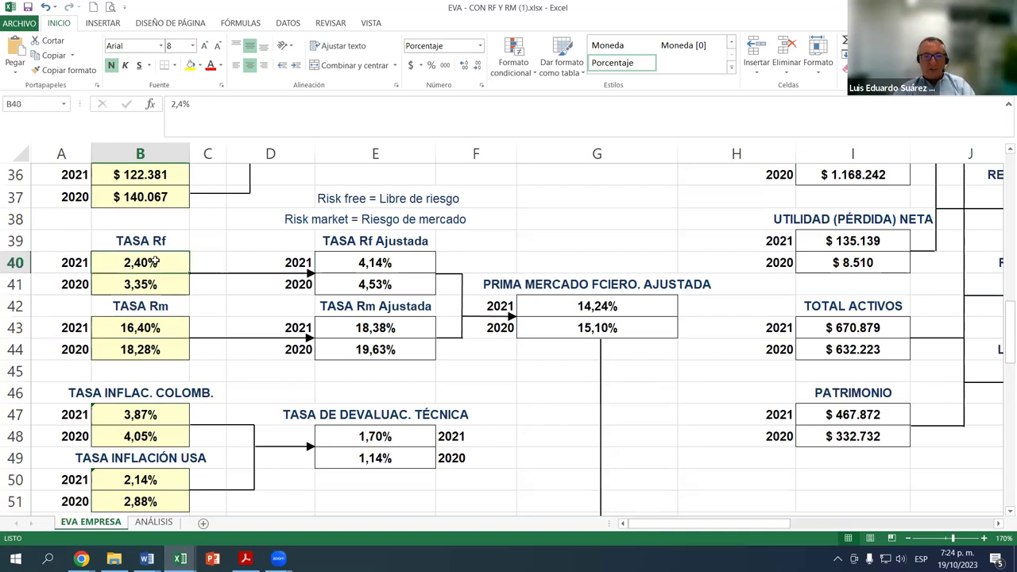
Trace the 2021 TASA Rf Ajustada to the TASA DE DEVALUAC. TÉCNICA and its Colombian and US inflation inputs
left_click(372, 266)
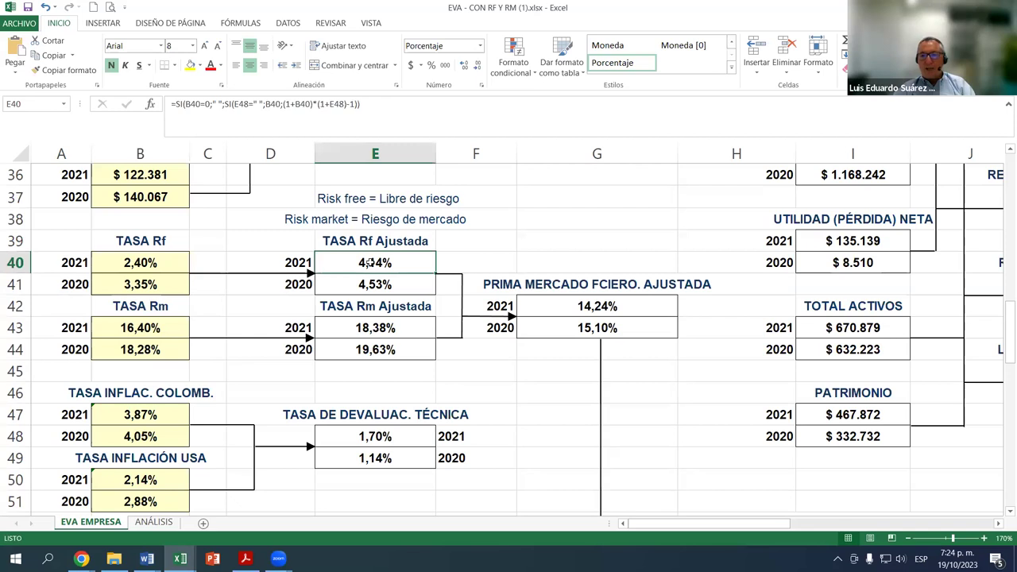
left_click(372, 435)
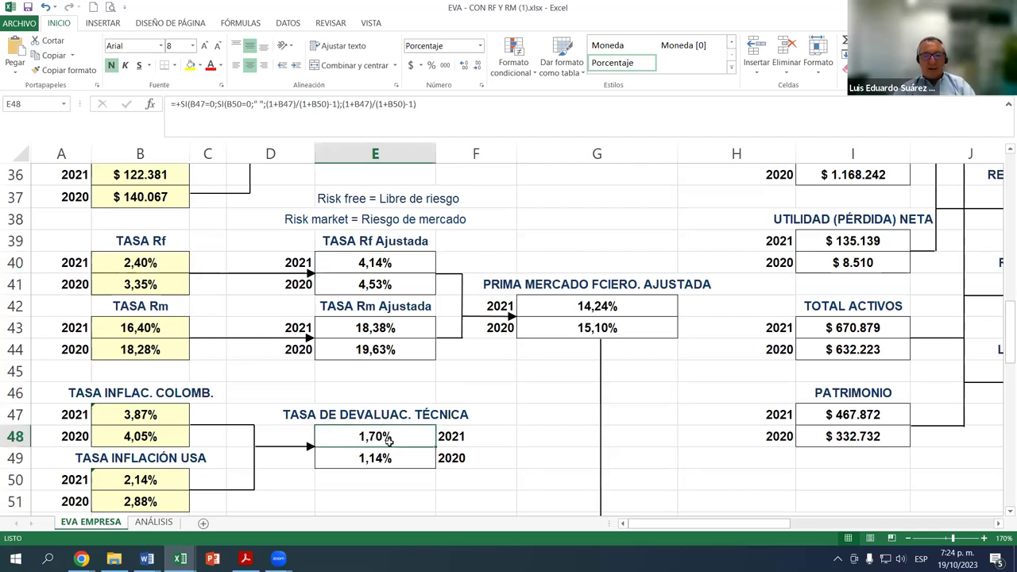
left_click(139, 414)
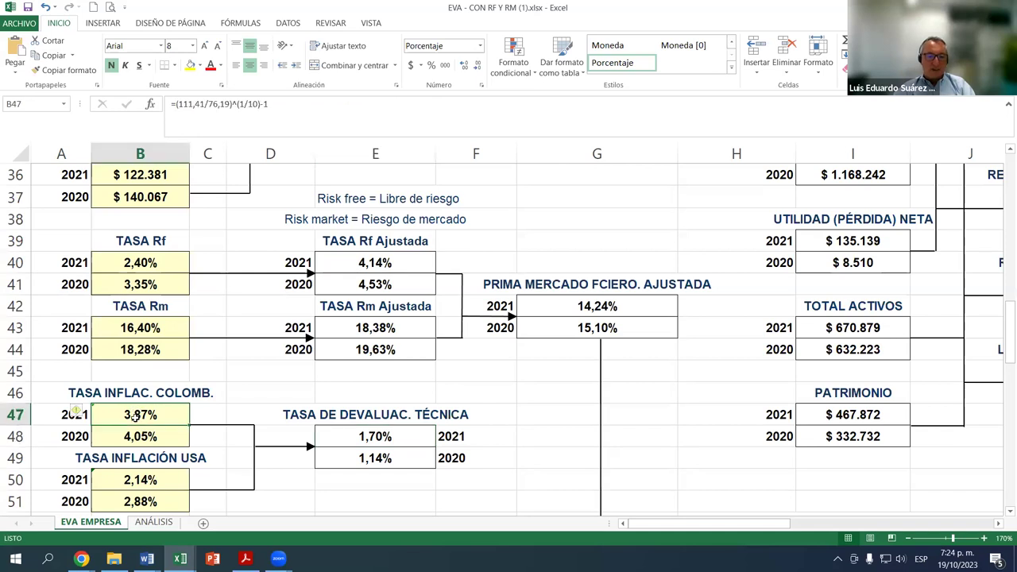
left_click(140, 480)
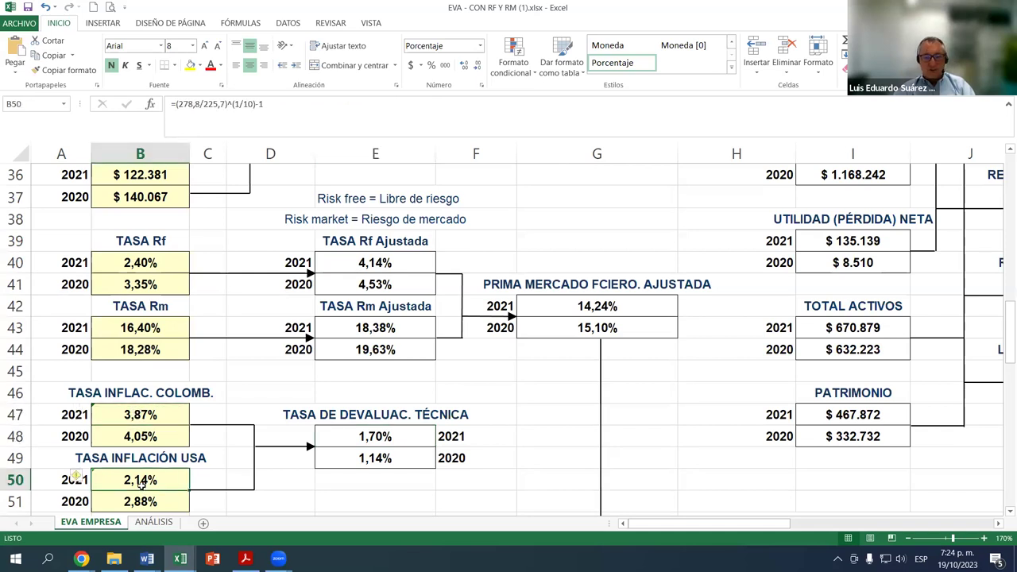
left_click(407, 439)
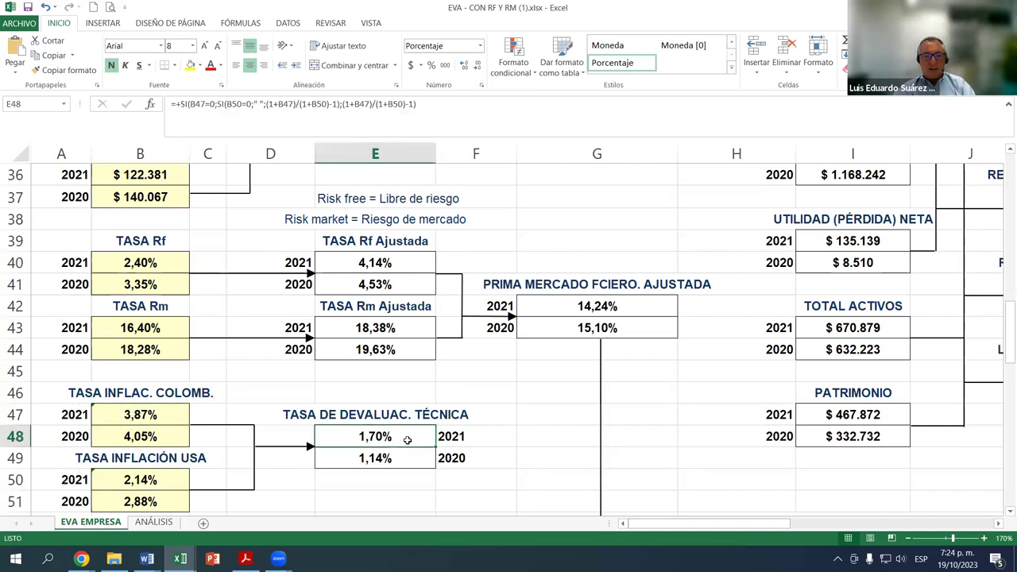
Compare the 2021 TASA INFLAC. COLOMB. formula in B47 with the TASA INFLACIÓN USA formula in B50
left_click(142, 411)
left_click(140, 482)
left_click(169, 416)
left_click(166, 482)
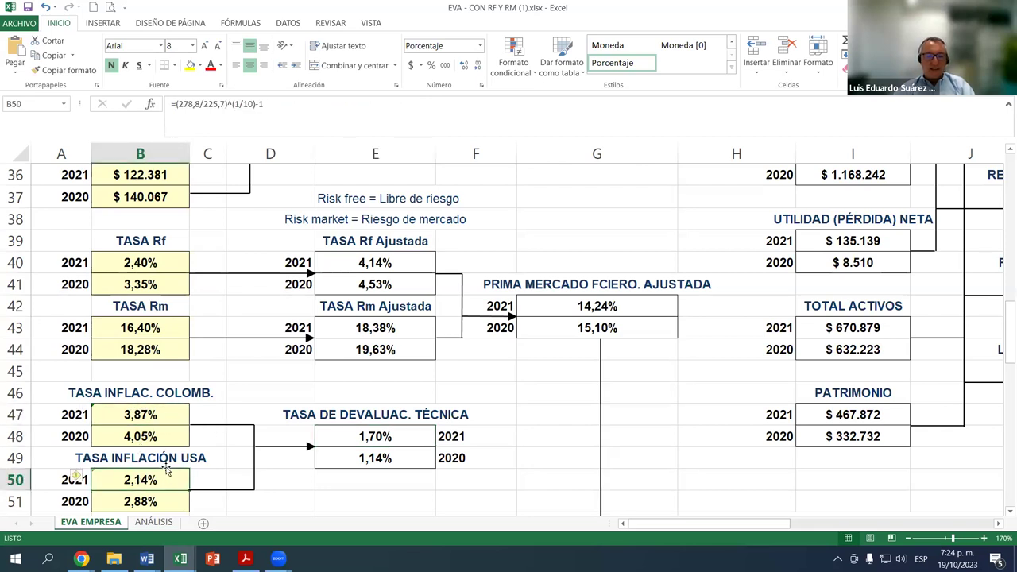
Examine the 2021 TASA DE DEVALUAC. TÉCNICA formula in E48 and its references to the inflation rates in B47 and B50
left_click(364, 436)
left_click(132, 414)
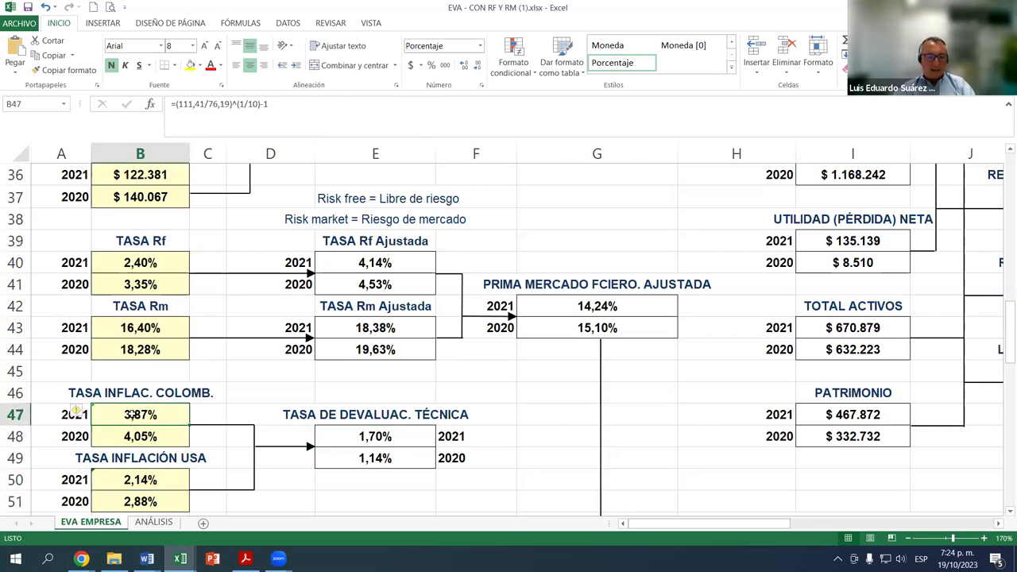
left_click(146, 480)
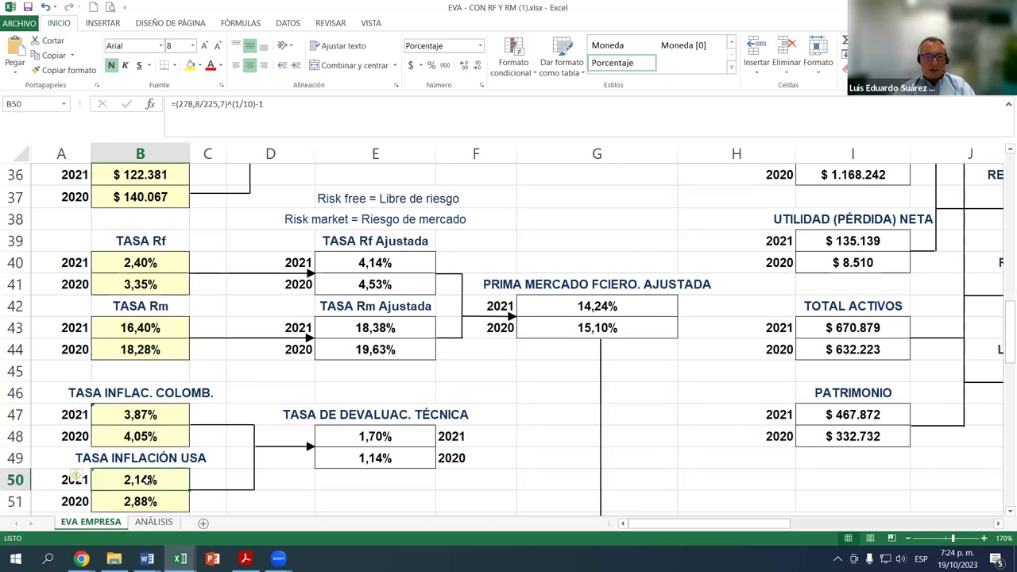
left_click(366, 434)
double_click(350, 439)
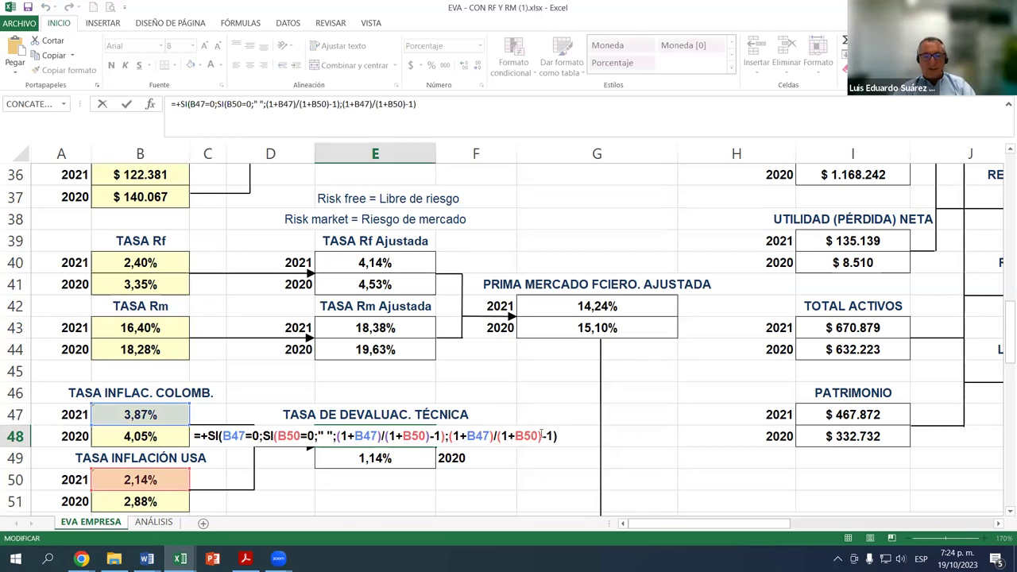
key("ctrl+Return")
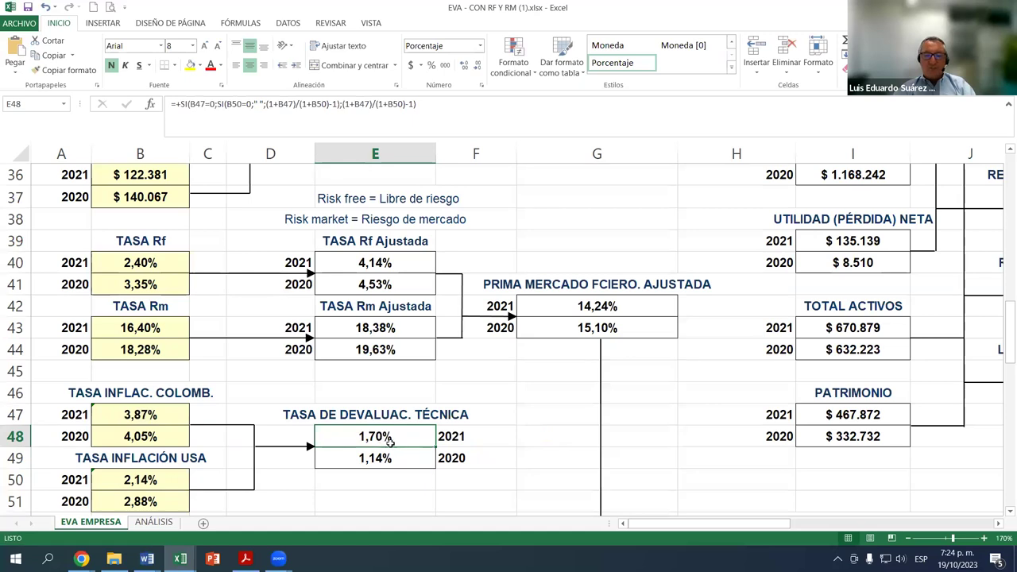
Compare the 2021 and 2020 TASA DE DEVALUAC. TÉCNICA rows and review the 2020 formula in E49
left_click(384, 458)
left_click(470, 434)
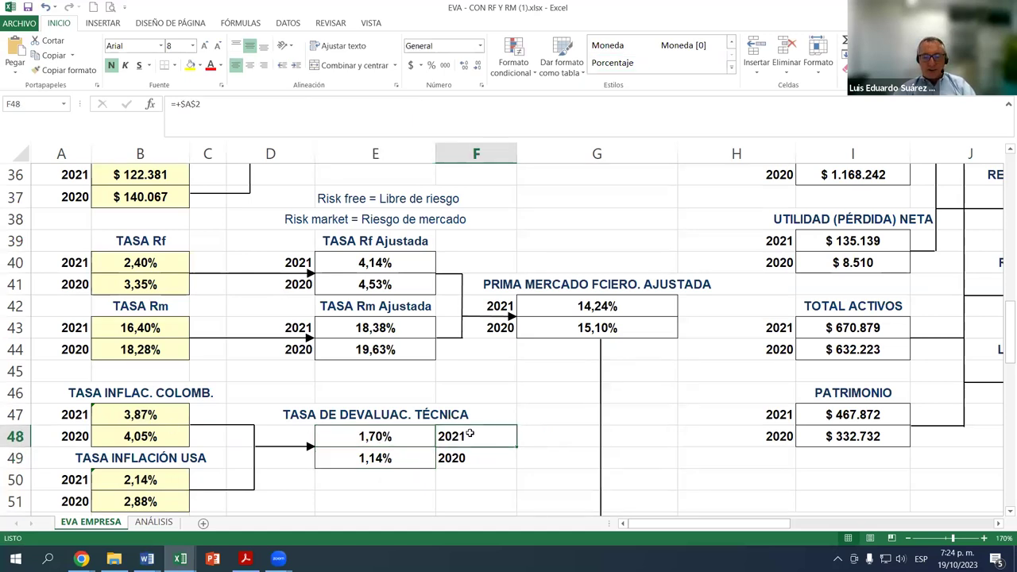
left_click(390, 458)
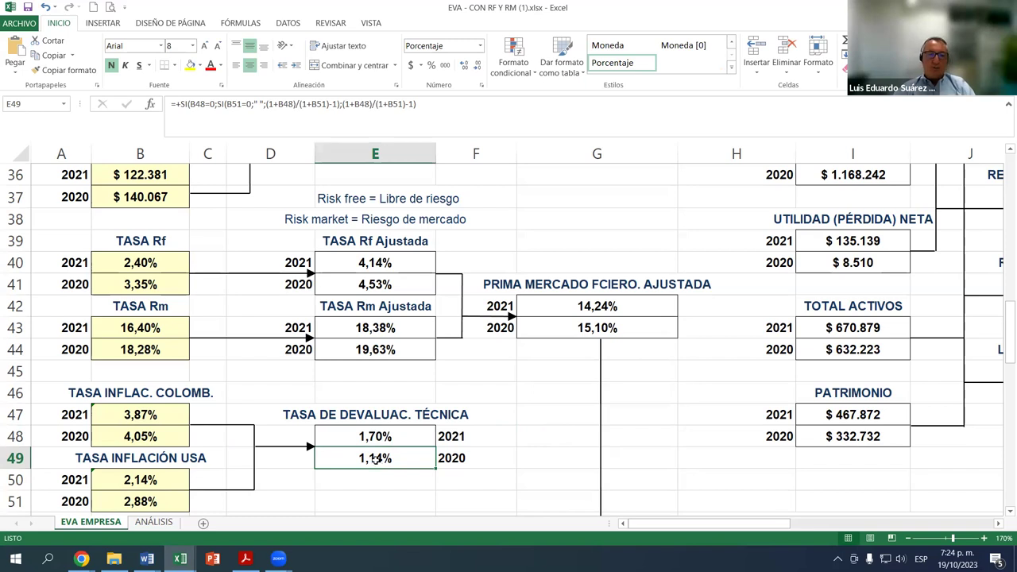
left_click(455, 464)
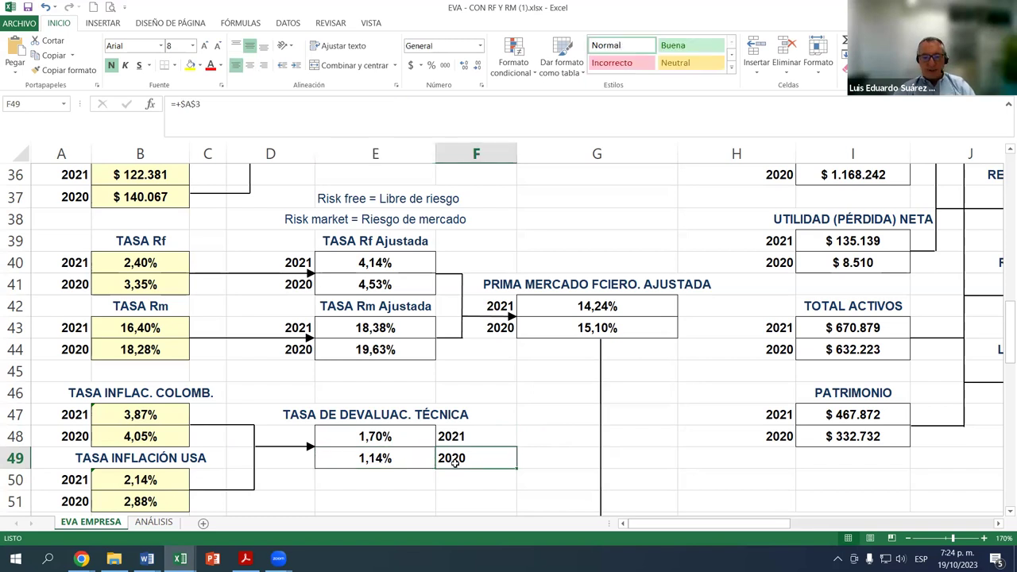
scroll(349, 410, "down", 1)
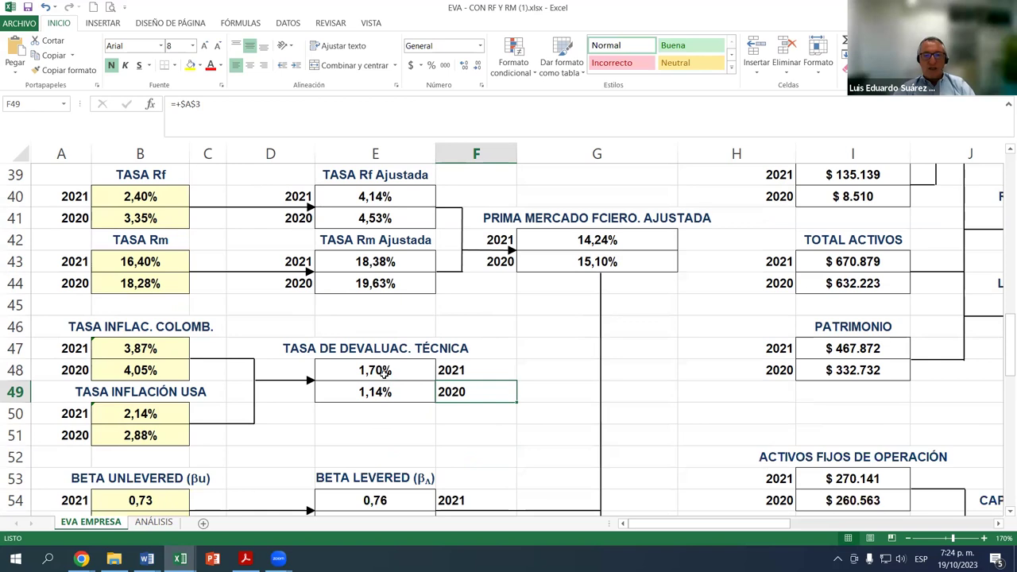
key("Left")
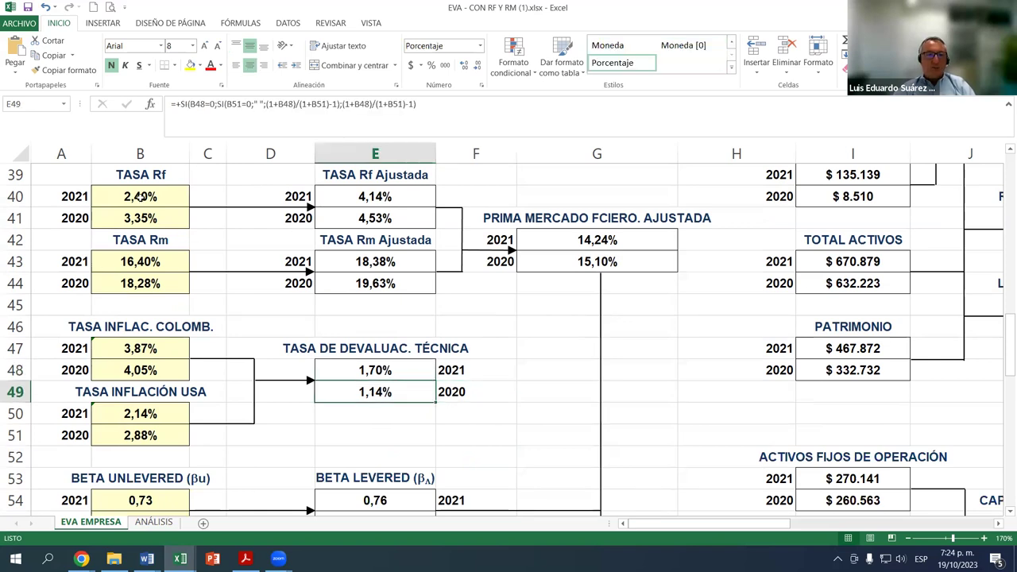
Relate the 2021 TASA Rf input to its adjusted rate and to the 2021 technical devaluation rate in E48
left_click(140, 196)
left_click(394, 202)
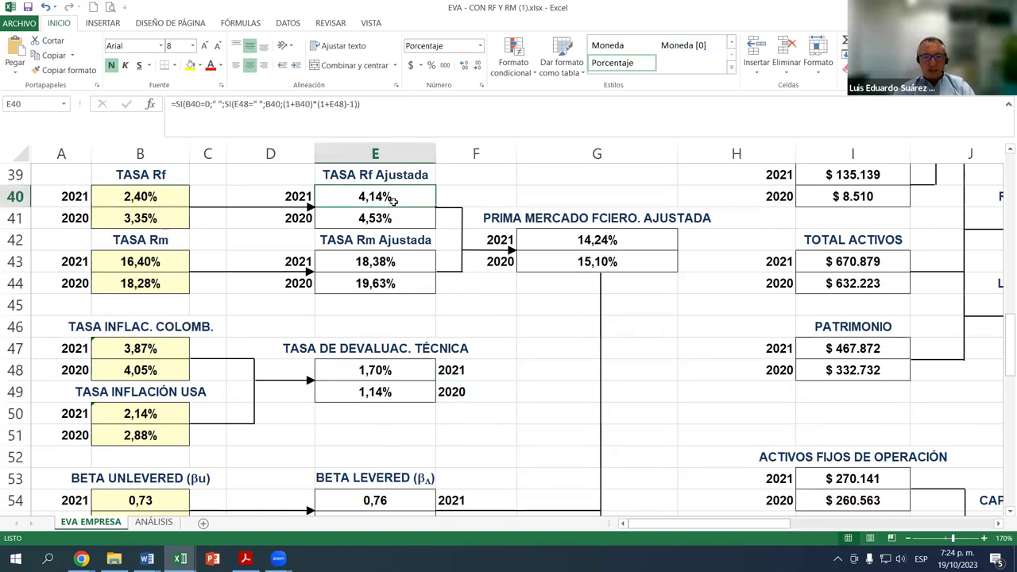
left_click(182, 194)
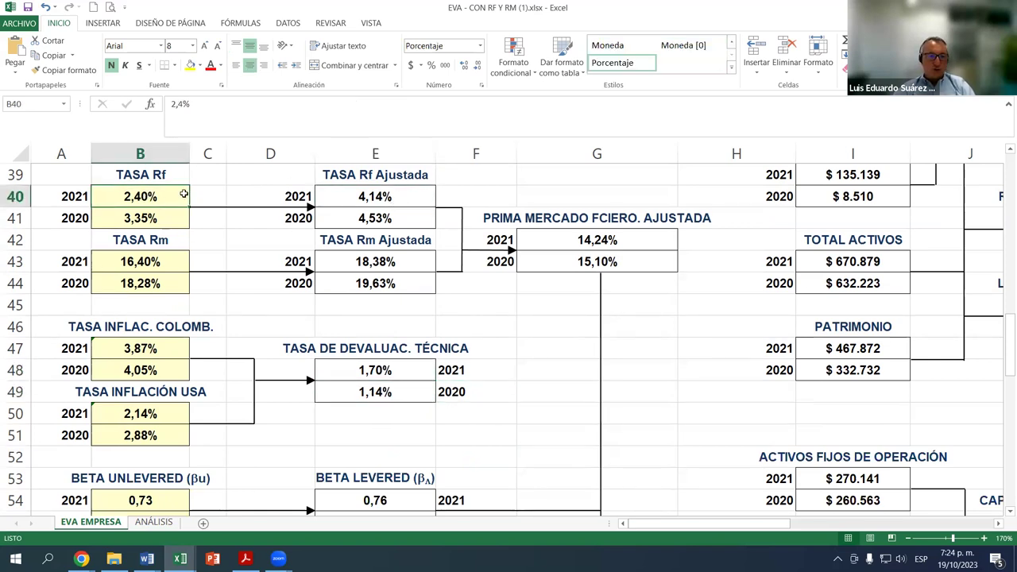
left_click(389, 371)
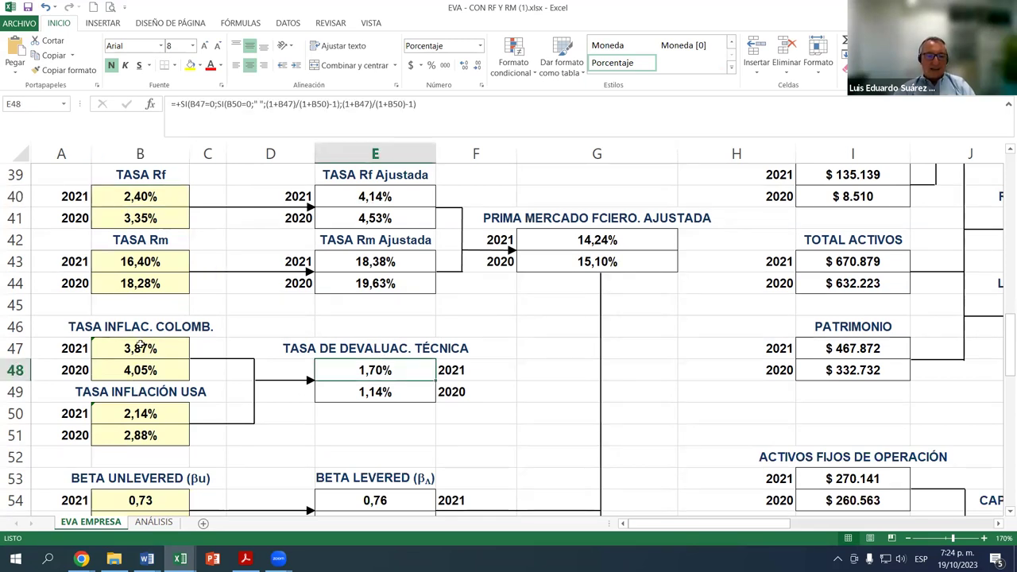
left_click(121, 199)
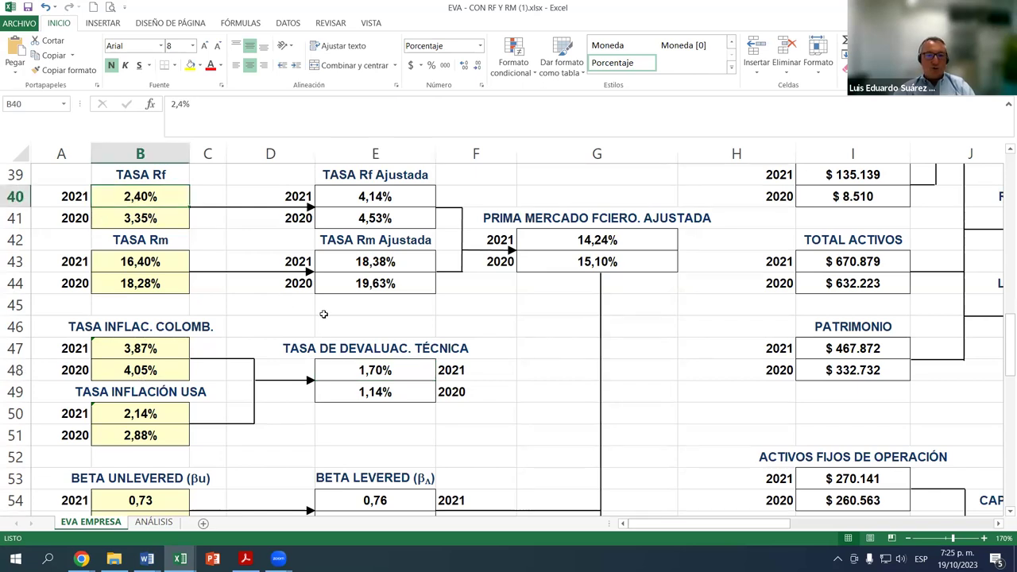
left_click(378, 373)
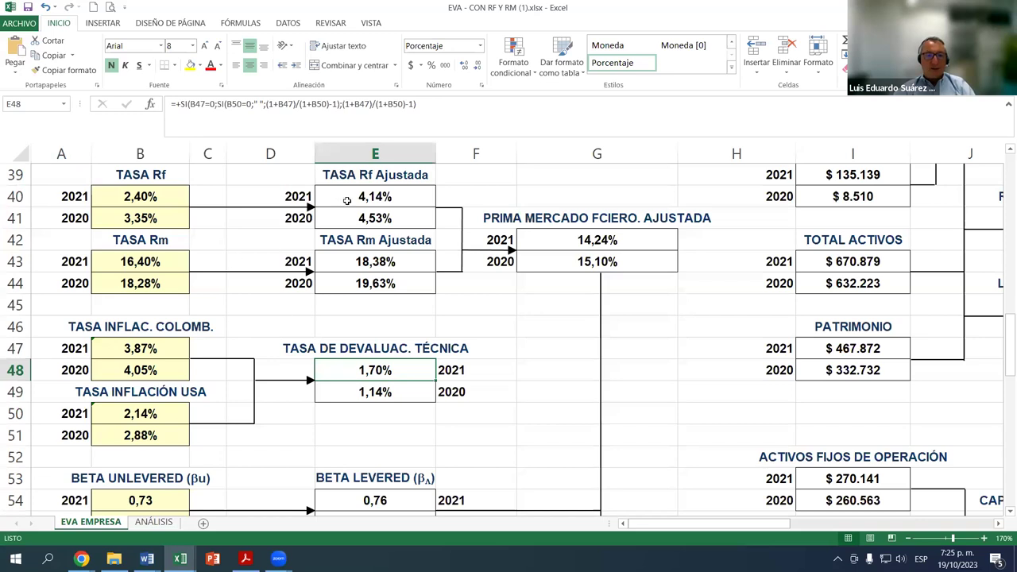
Inspect the 2021 TASA Rf Ajustada formula in E40 with its referenced cells, and compare it with the TASA Rf input
left_click(362, 199)
double_click(362, 199)
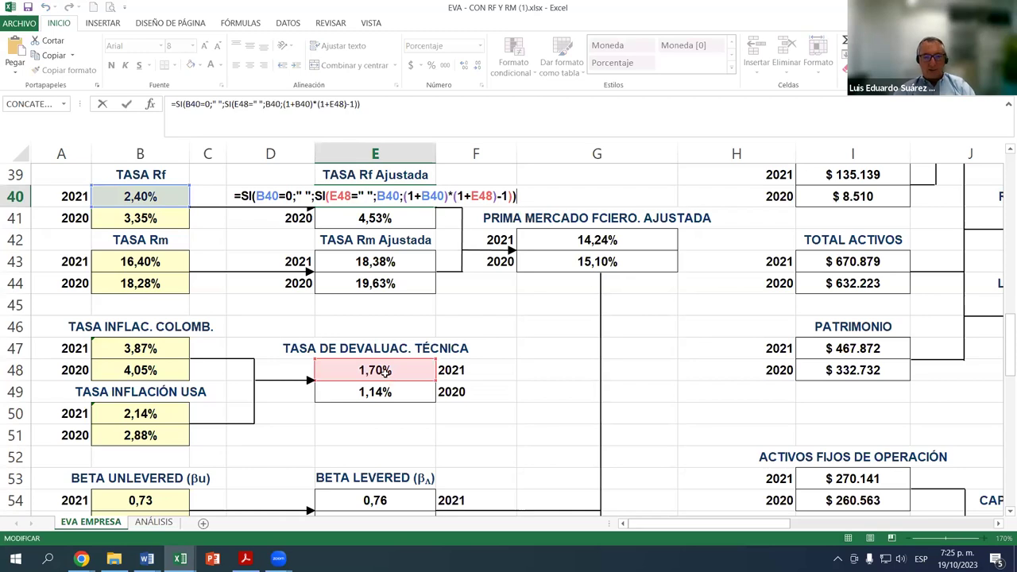
key("Escape")
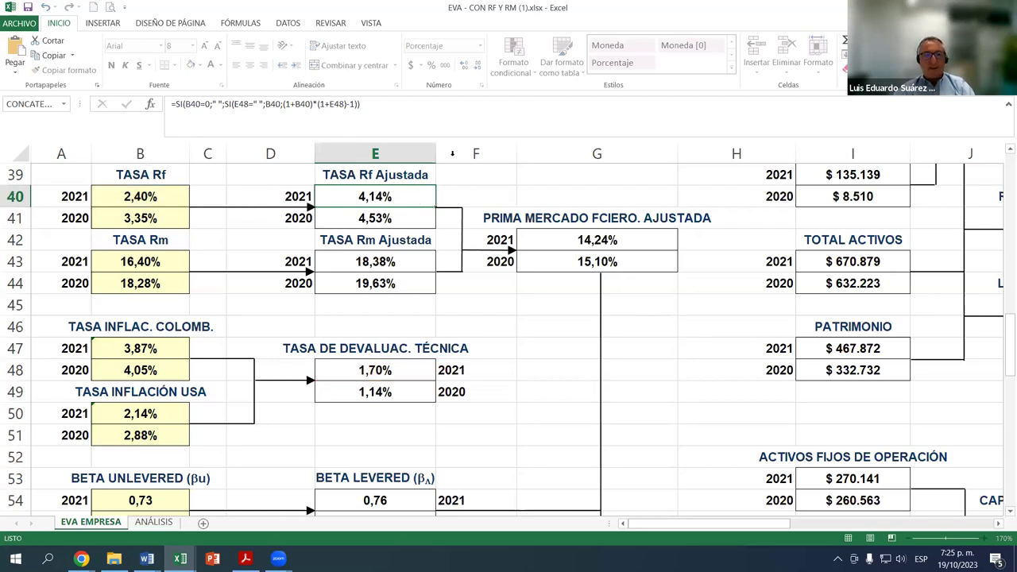
left_click(151, 201)
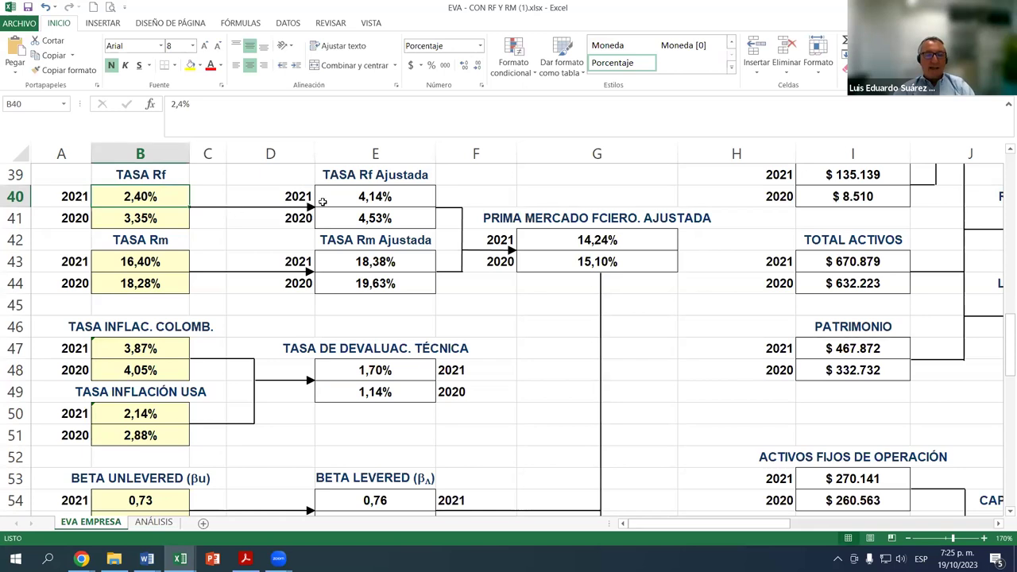
left_click(352, 195)
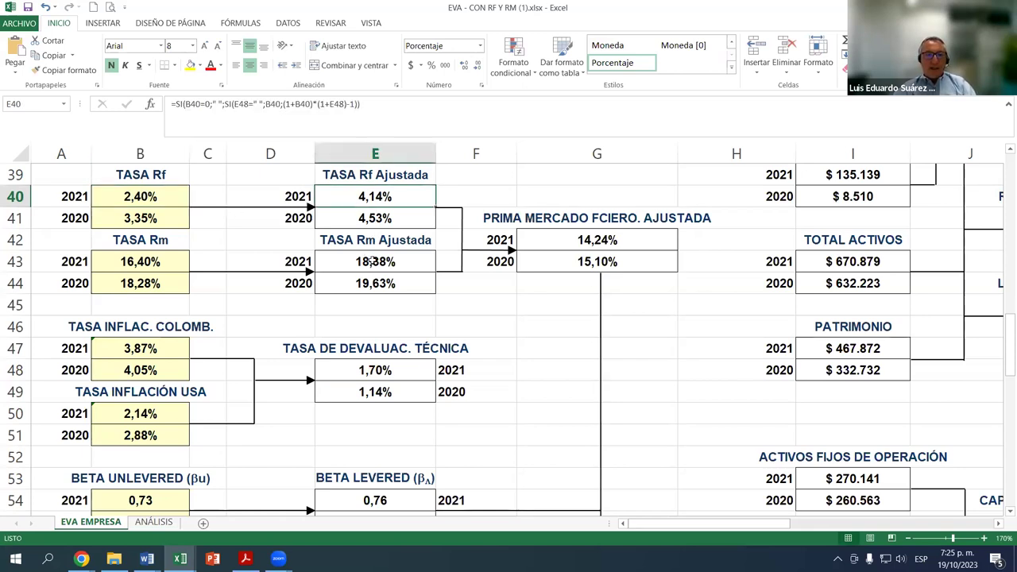
Review the 2021 PRIMA MERCADO FCIERO. AJUSTADA formula against the adjusted Rm and Rf rates in E43 and E40
left_click(587, 238)
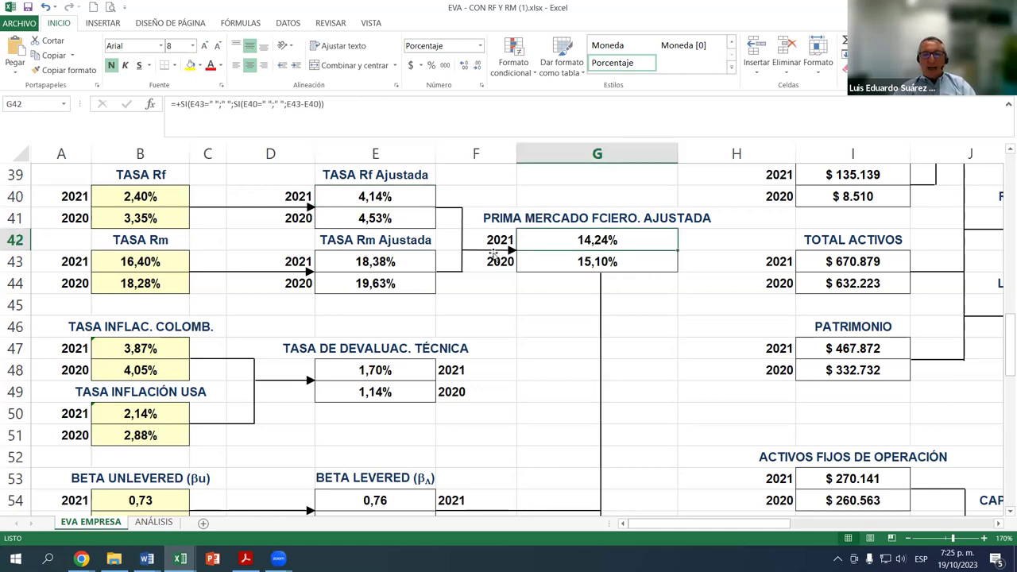
left_click(395, 262)
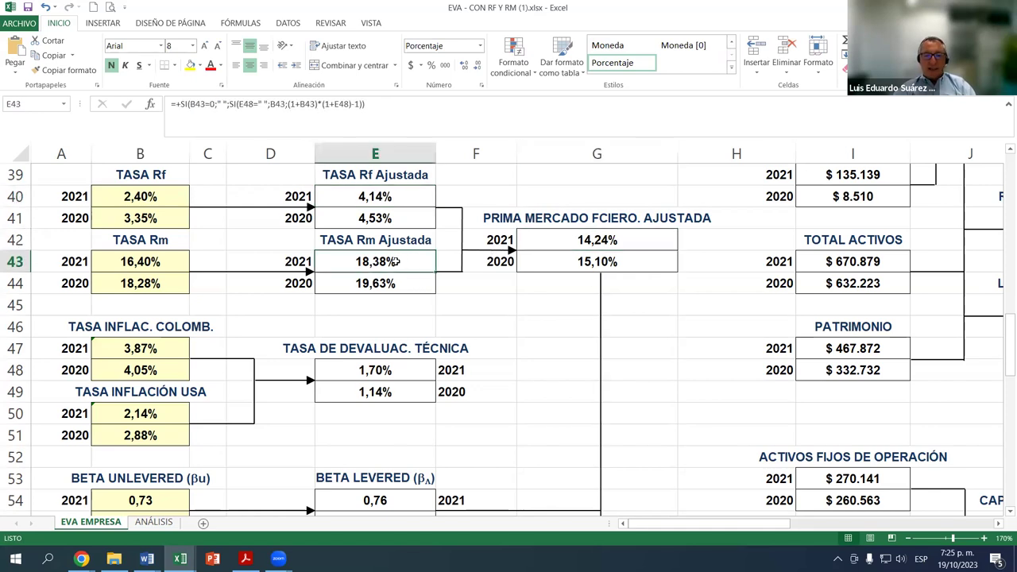
left_click(375, 197)
Review the 2021 BETA UNLEVERED input in B54 and the BETA LEVERED formula in E54
scroll(590, 223, "down", 1)
scroll(598, 186, "down", 2)
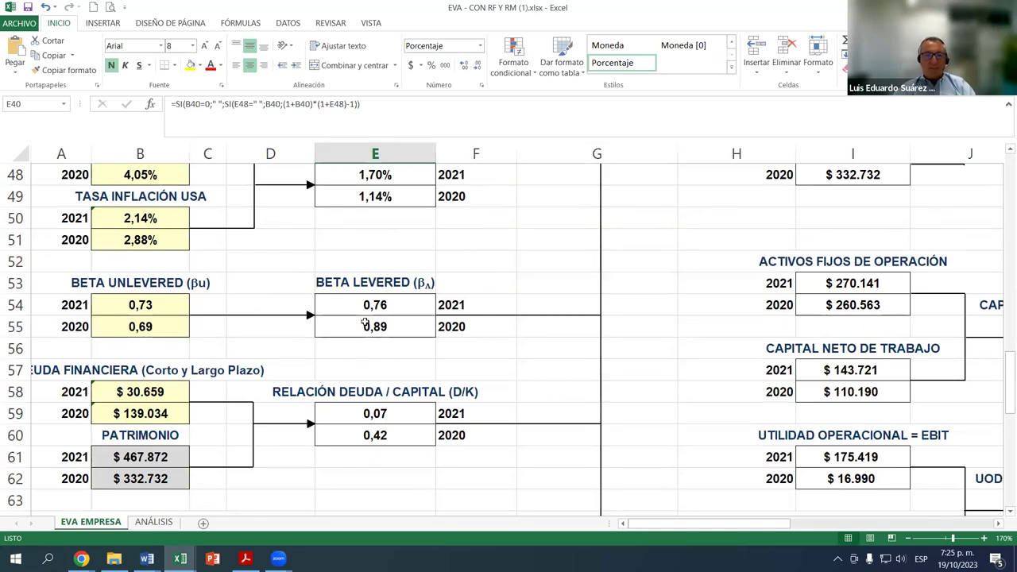
left_click(128, 309)
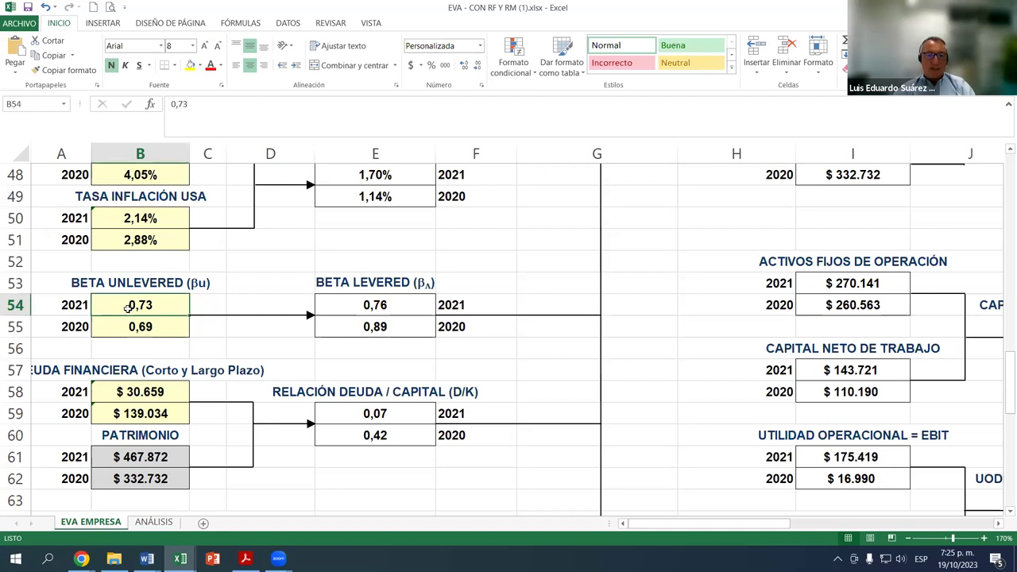
left_click(333, 303)
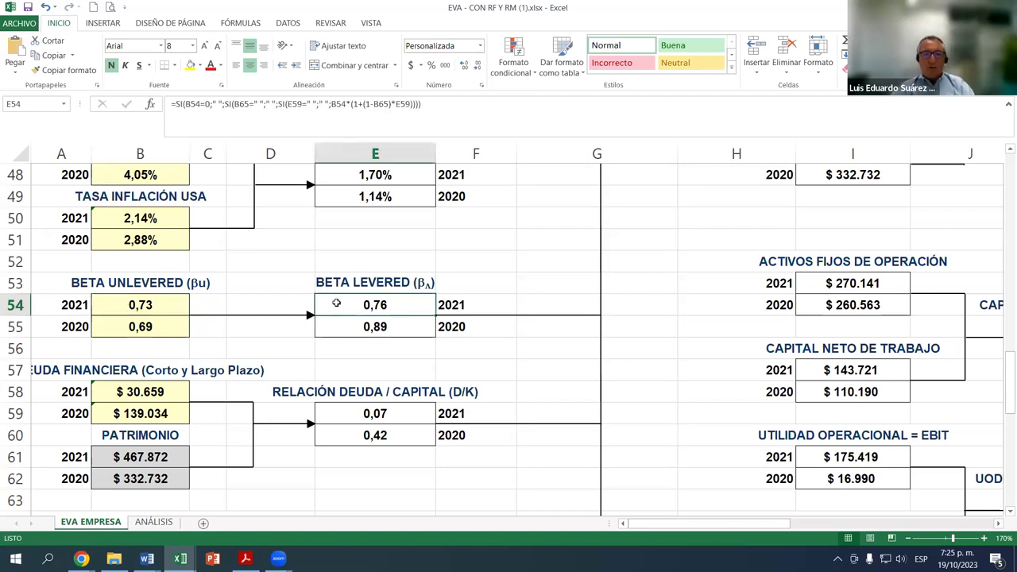
Review the RELACIÓN DEUDA / CAPITAL (D/K) for both years and trace it to the 2021 financial debt and PATRIMONIO
scroll(135, 390, "down", 1)
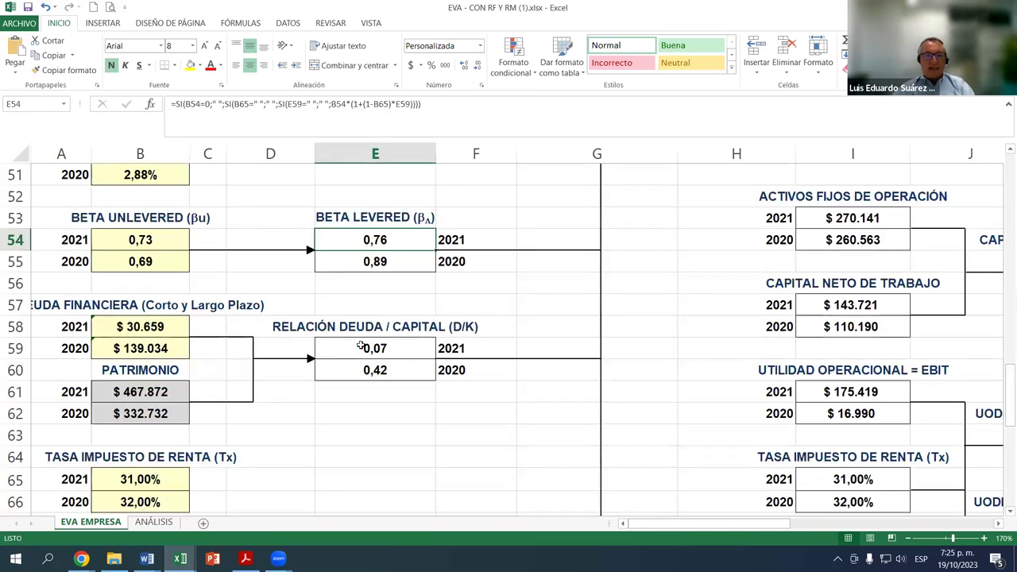
left_click(363, 347)
left_click(362, 371)
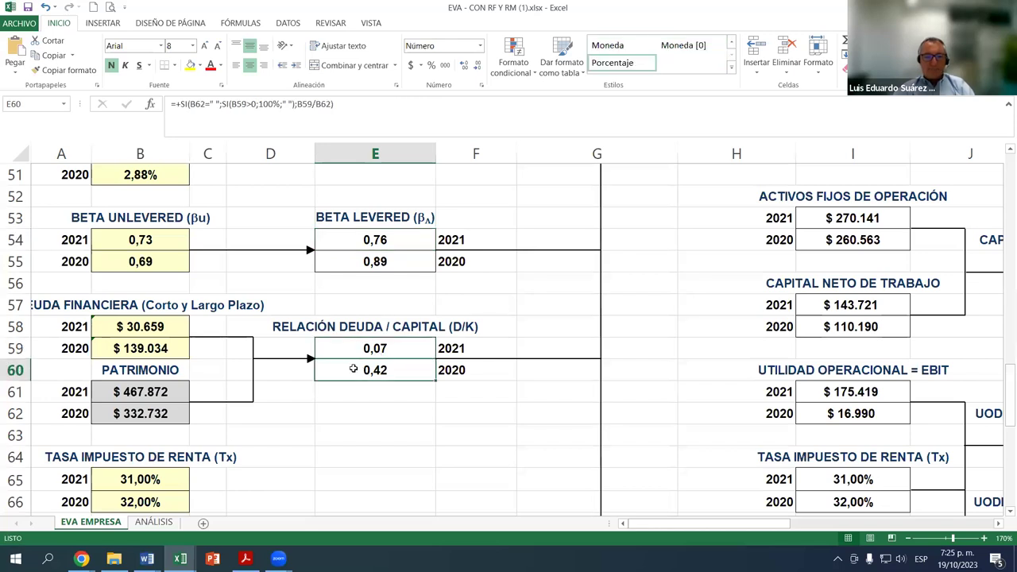
left_click(158, 326)
left_click(149, 395)
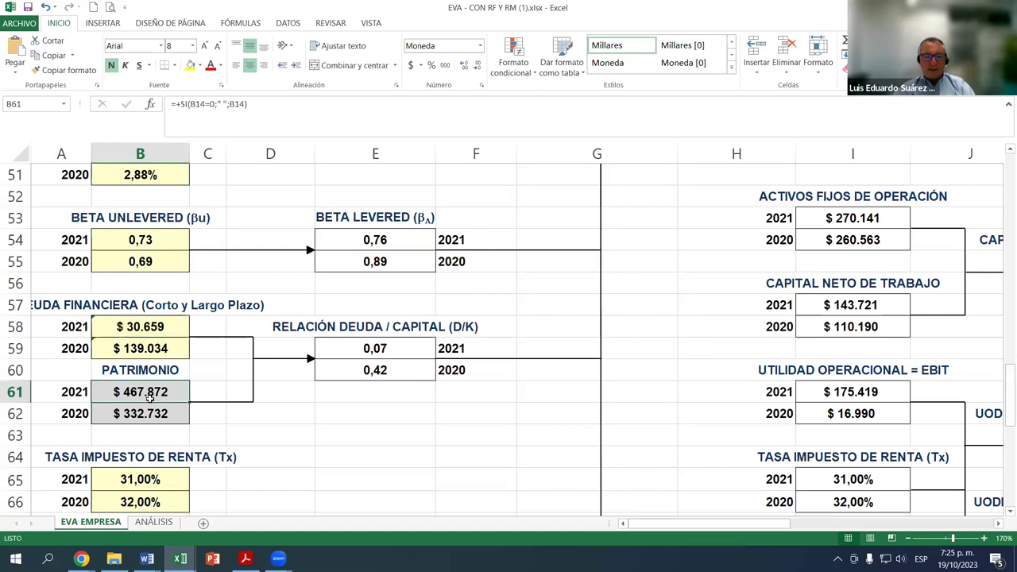
Compare the 2021 financial debt in B58 with the 2021 PATRIMONIO in B61
left_click(152, 330)
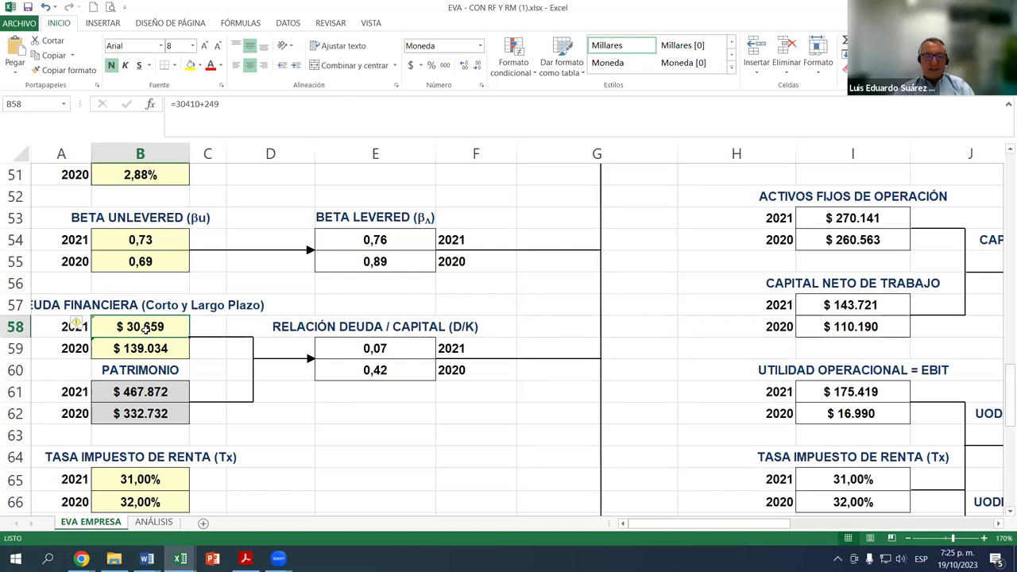
left_click(139, 395)
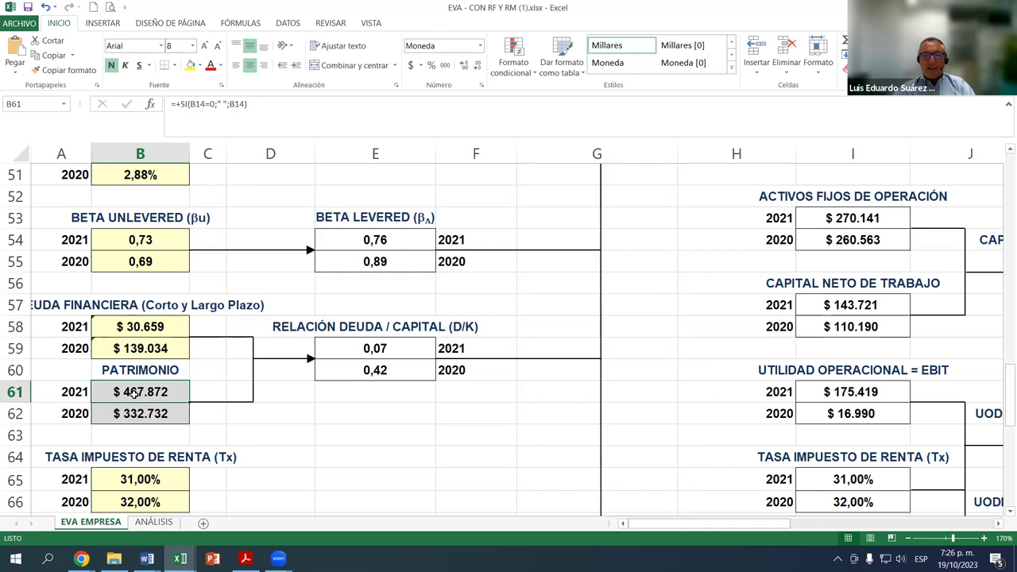
left_click(146, 325)
left_click(150, 389)
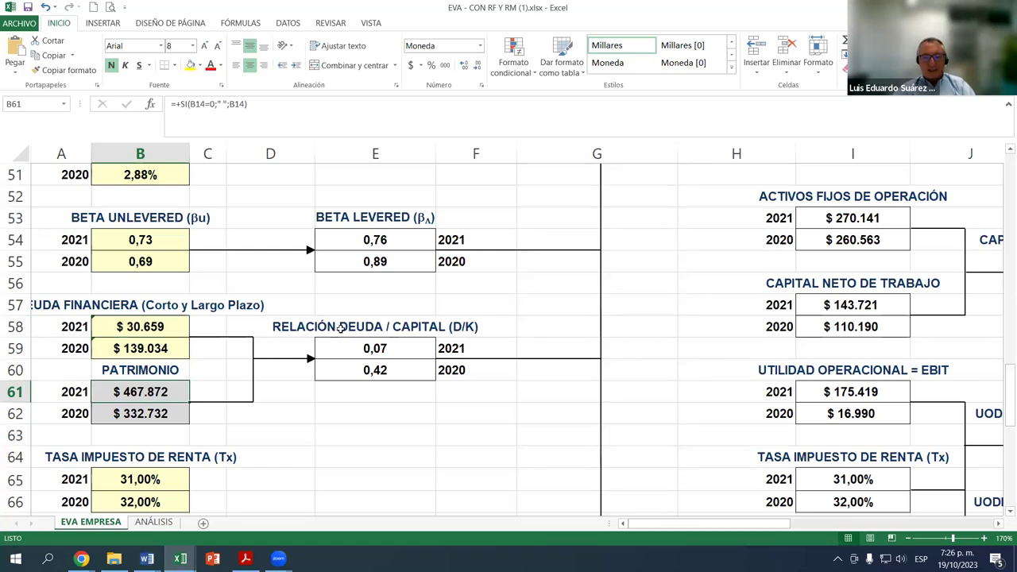
Compare the 2020 RELACIÓN DEUDA / CAPITAL (D/K) in E60 with the 2020 financial debt in B59 and PATRIMONIO in B62
left_click(428, 330)
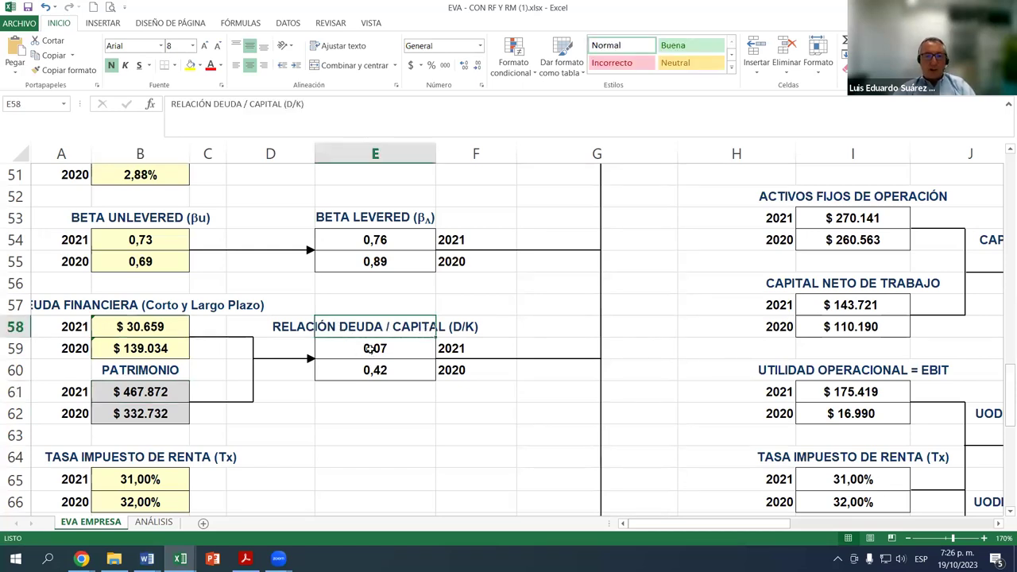
left_click(372, 350)
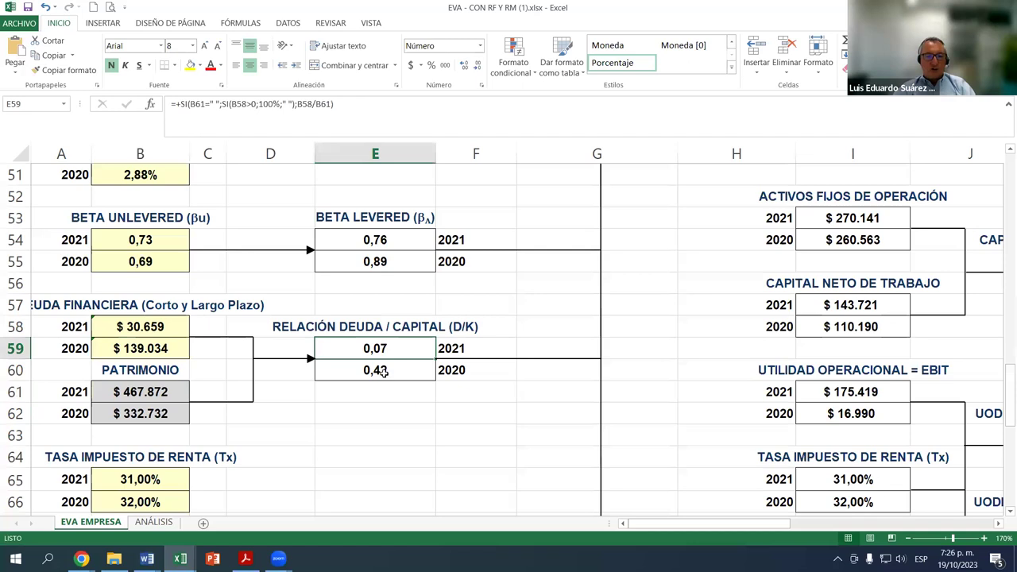
left_click(376, 370)
left_click(141, 350)
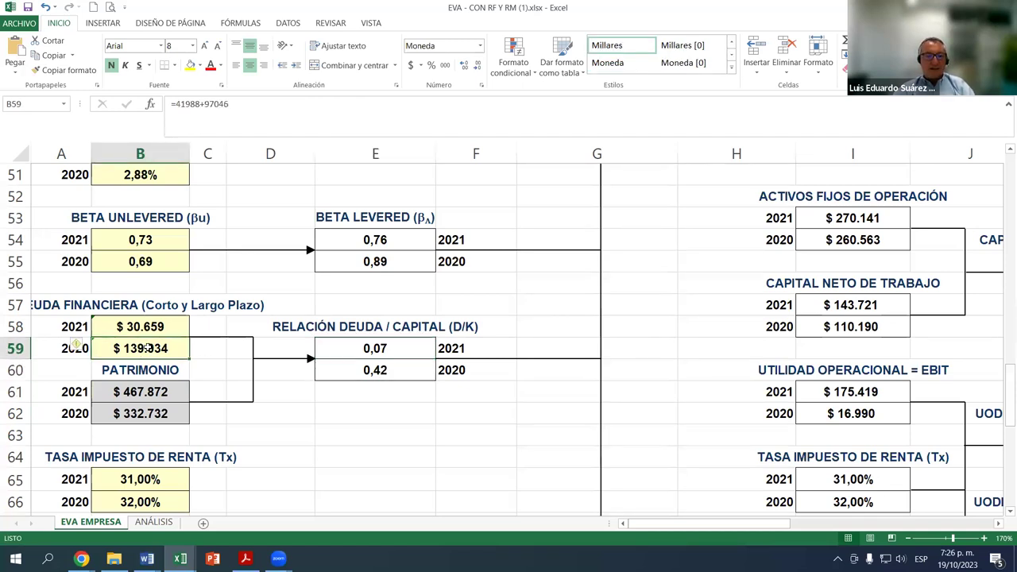
left_click(141, 414)
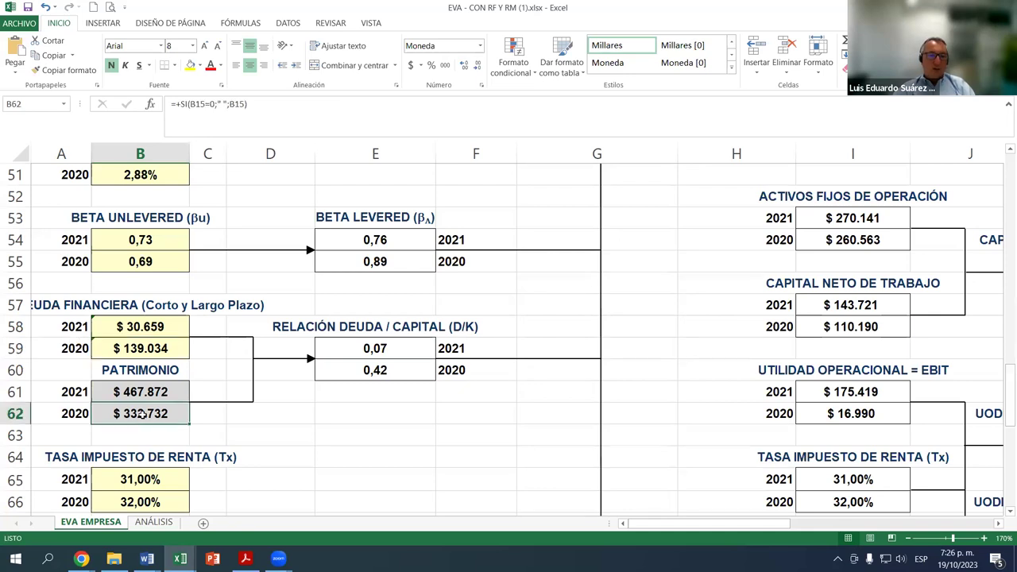
left_click(147, 350)
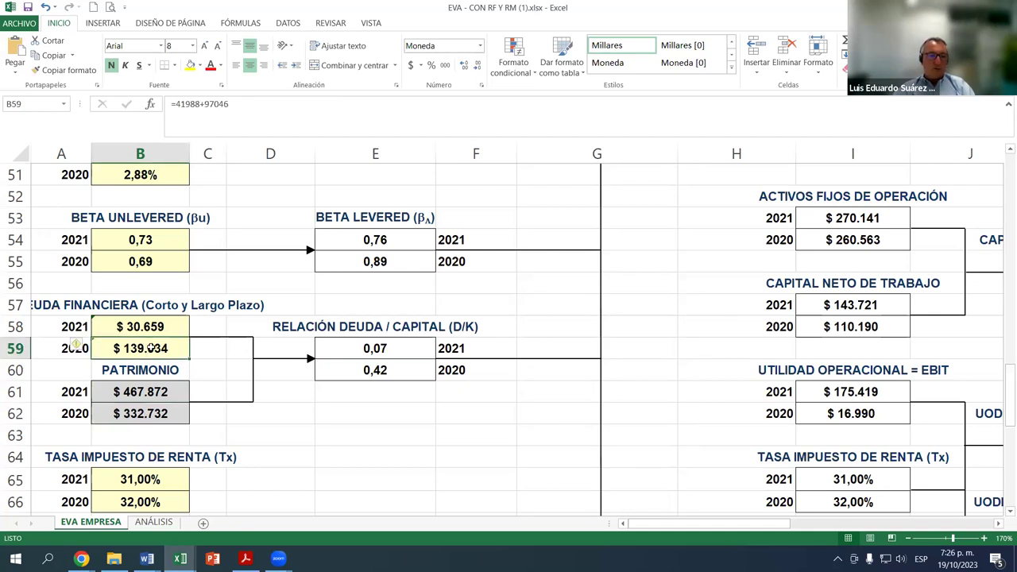
left_click(147, 416)
left_click(372, 374)
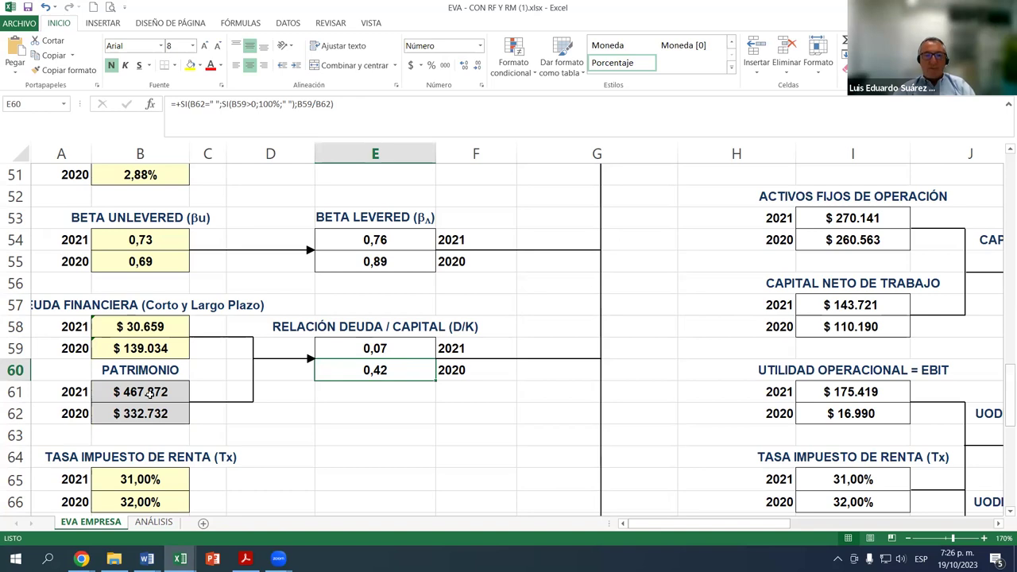
Trace the 2021 BETA LEVERED formula in E54 to the BETA UNLEVERED in B54 and the D/K ratio in E59
left_click(425, 318)
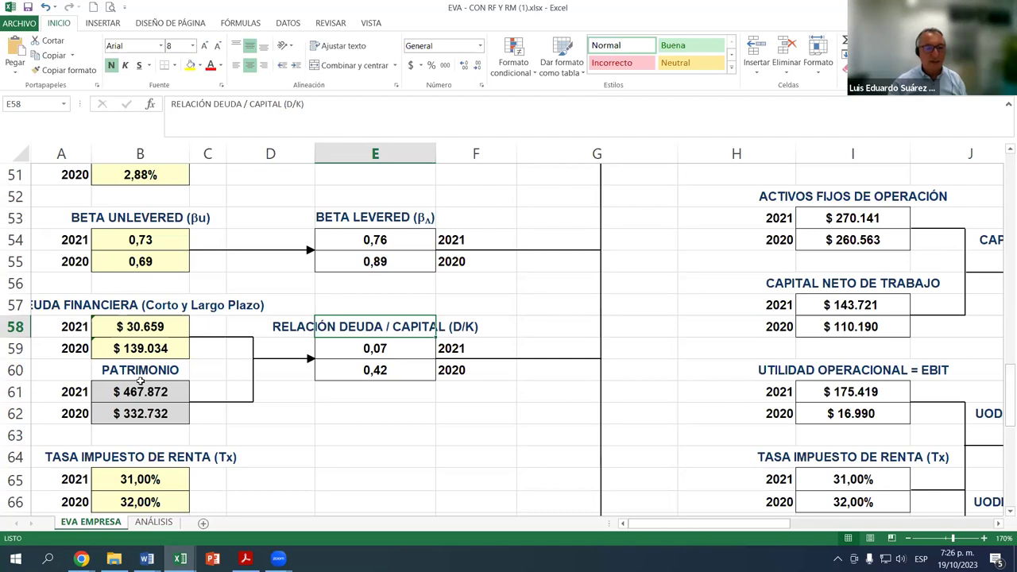
left_click(380, 348)
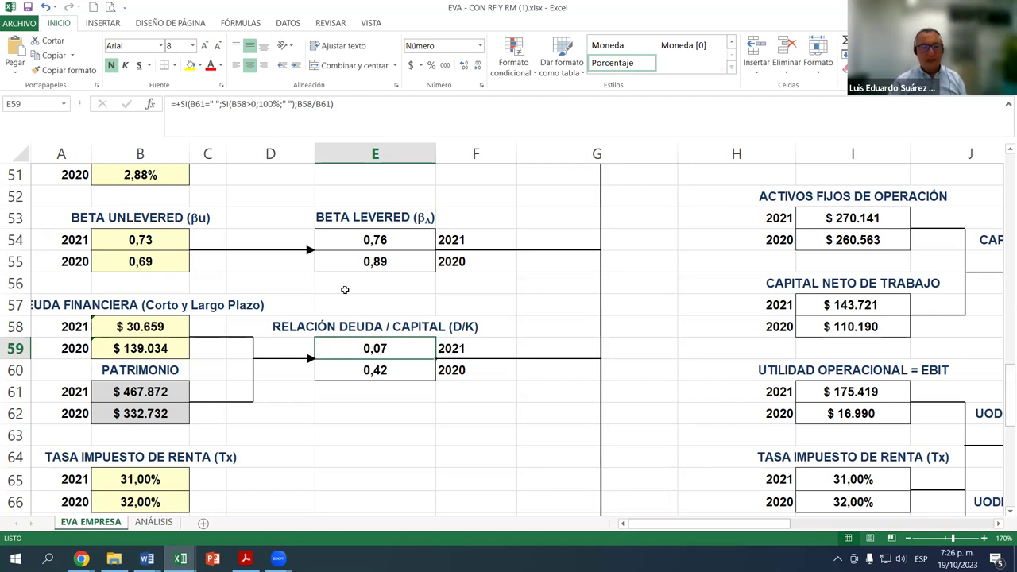
left_click(129, 236)
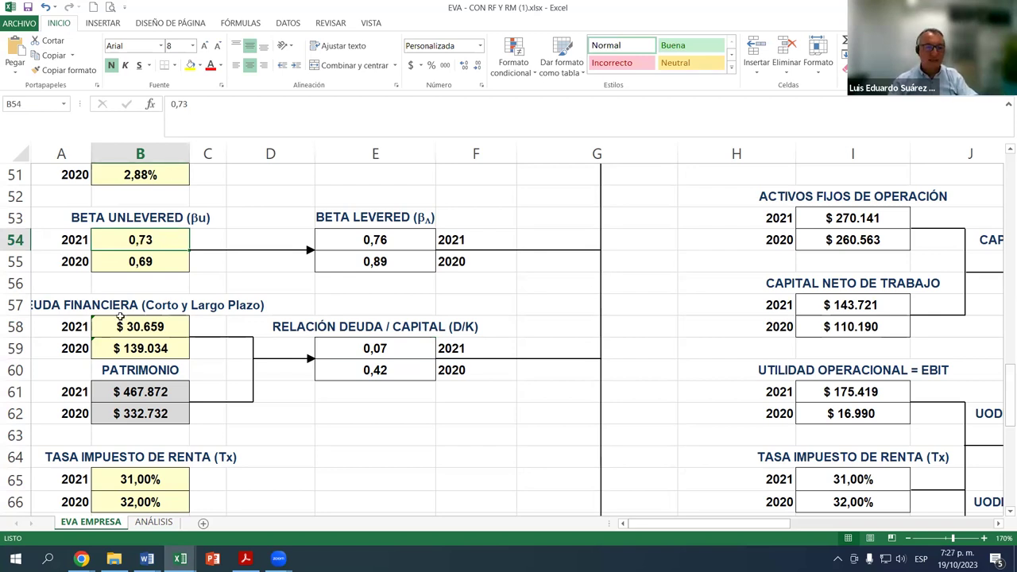
left_click(393, 242)
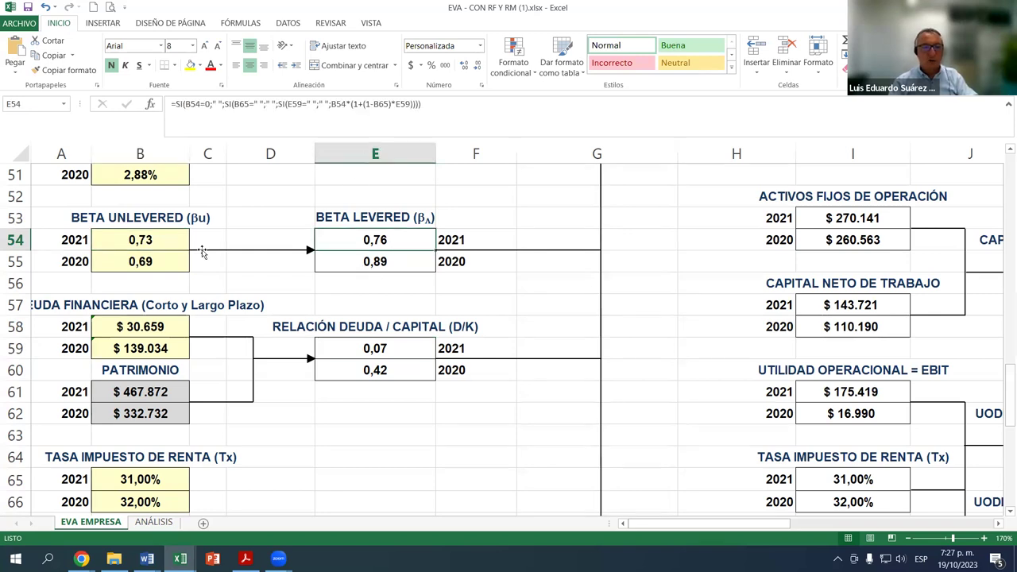
left_click(156, 243)
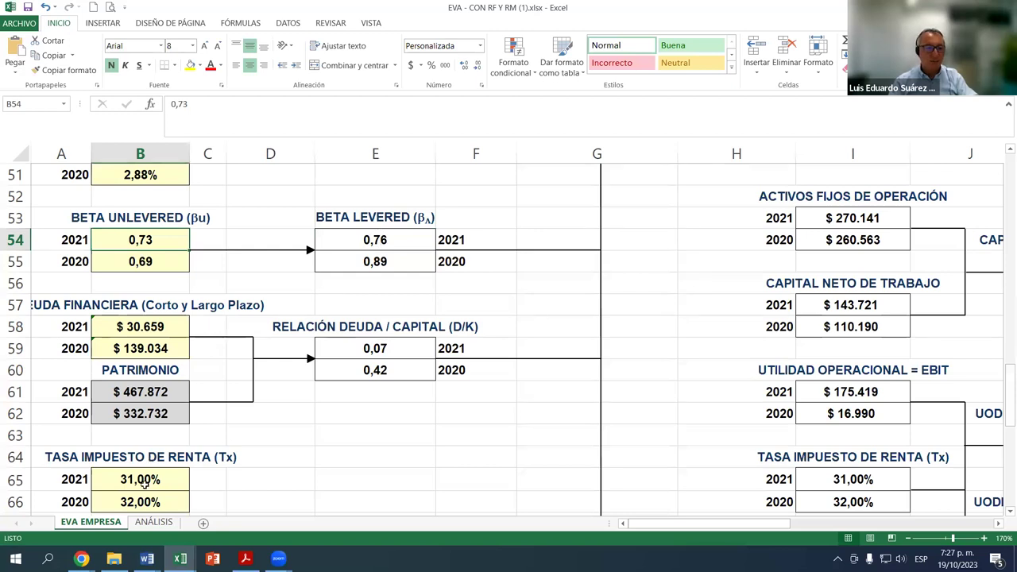
left_click(394, 349)
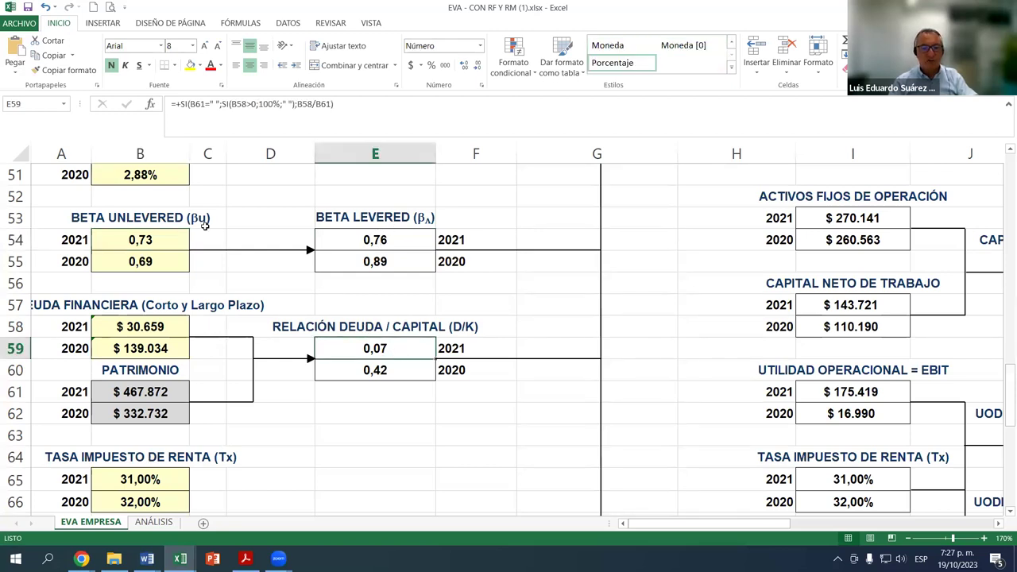
left_click(145, 247)
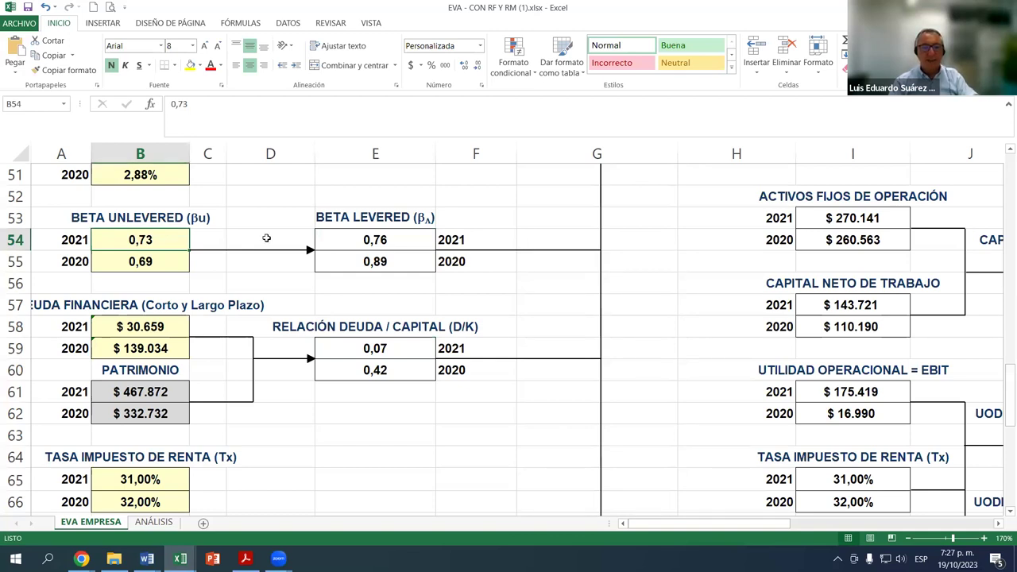
left_click(364, 248)
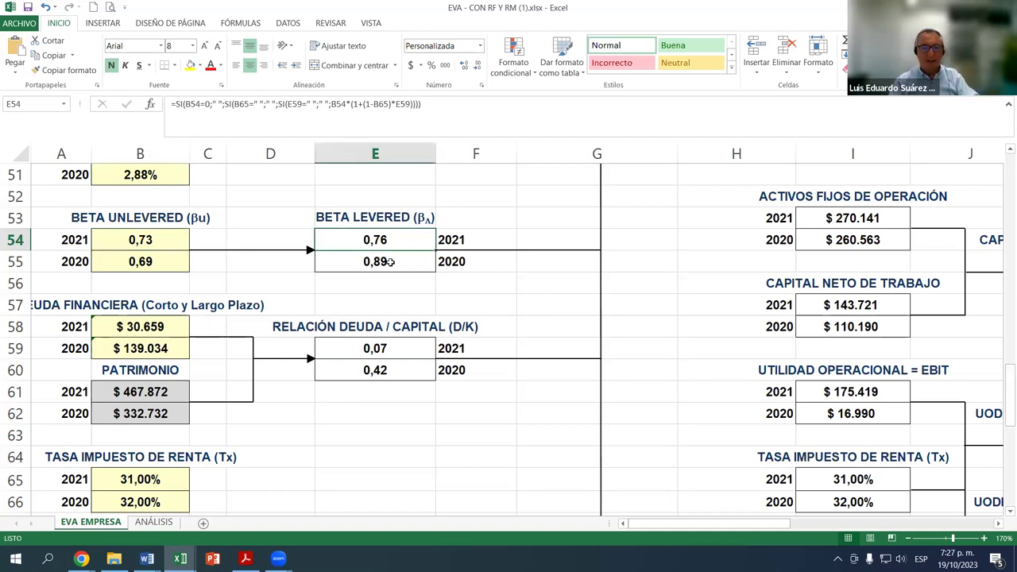
Examine the 2021 TASA CAPM formula in G69
scroll(398, 263, "down", 5)
scroll(411, 268, "up", 4)
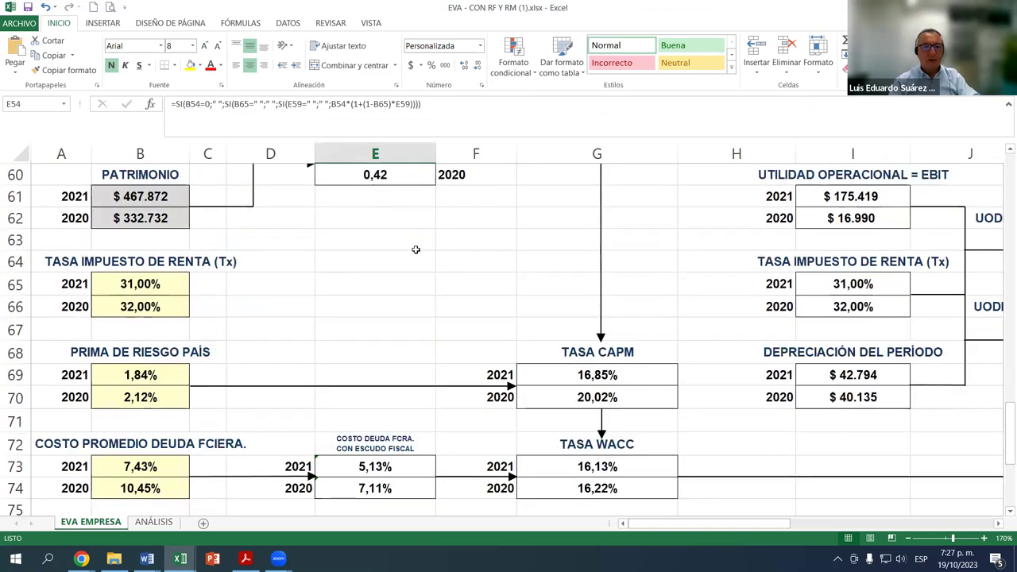
scroll(411, 275, "down", 1)
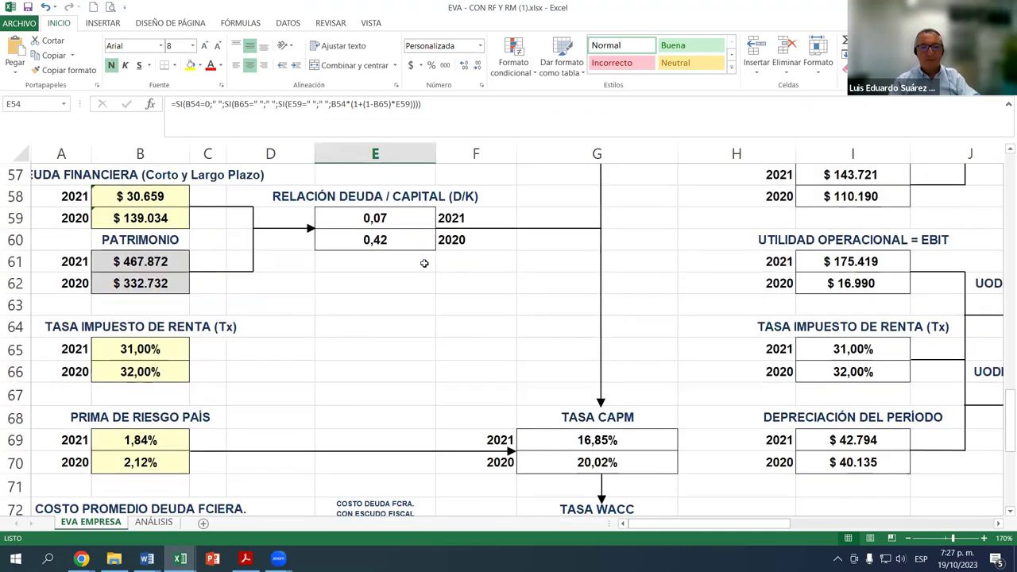
left_click(586, 433)
scroll(607, 416, "down", 2)
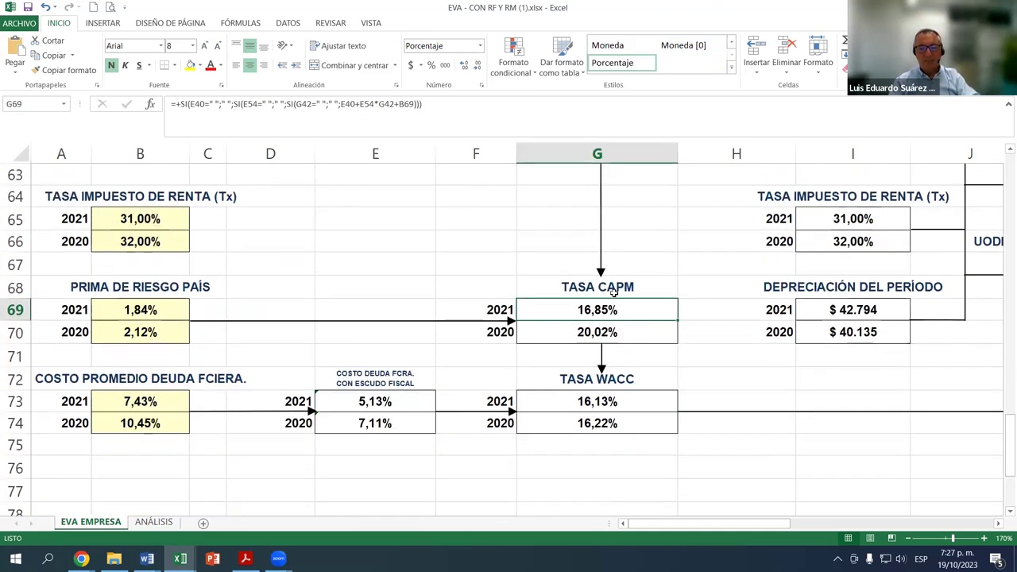
Start the CAPM acronym note beside the TASA CAPM block with "Capital" in F64 and "Assets" in F65
left_click(467, 195)
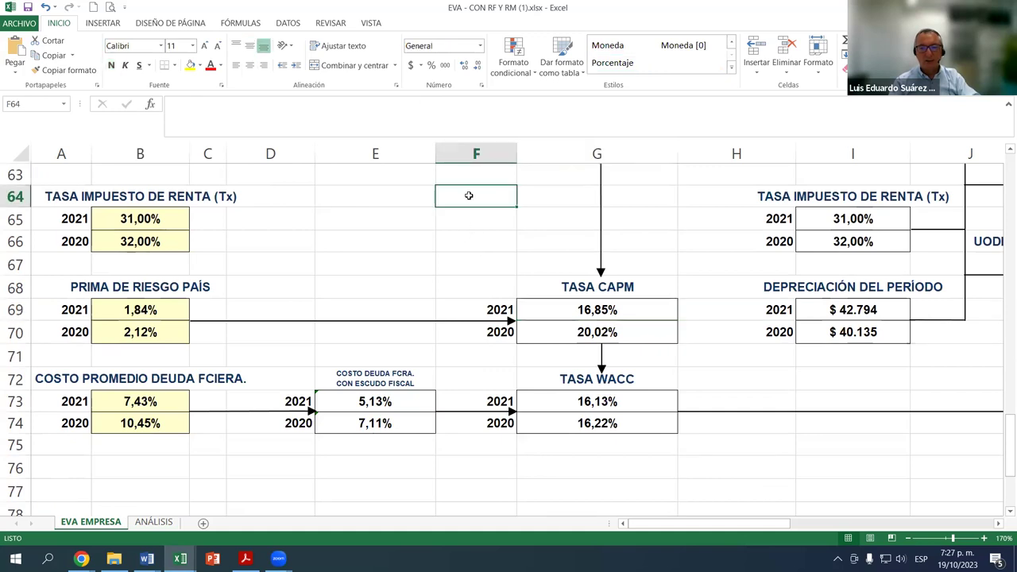
type("Co")
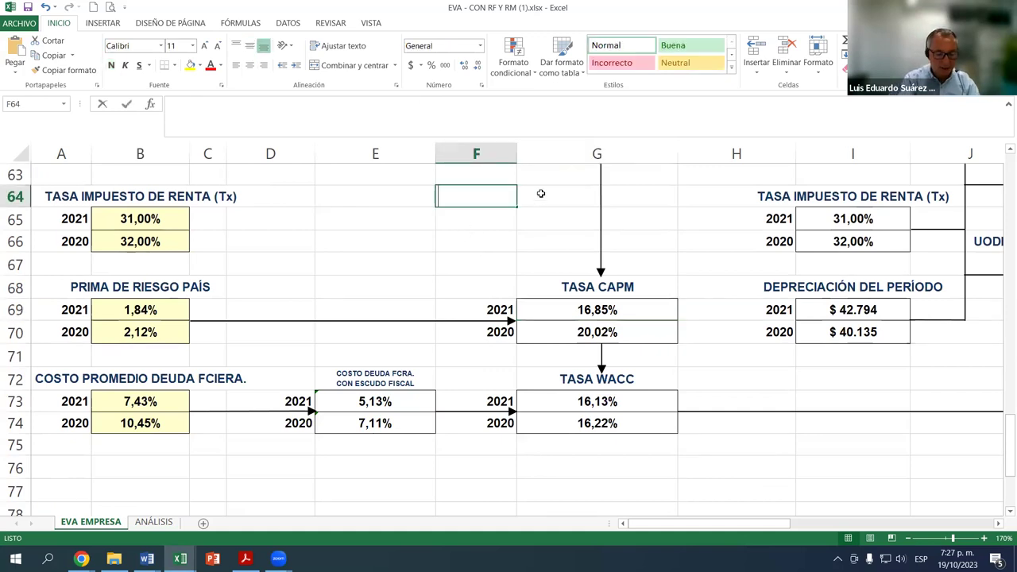
type("st")
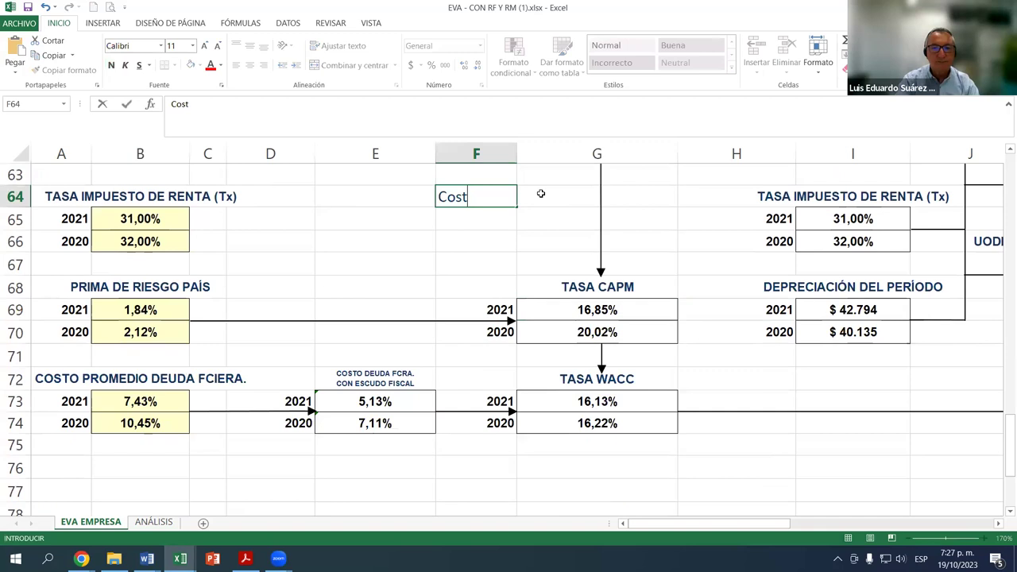
key("BackSpace")
key("BackSpace")
key("BackSpace")
type("apita")
key("Return")
type("Assetx")
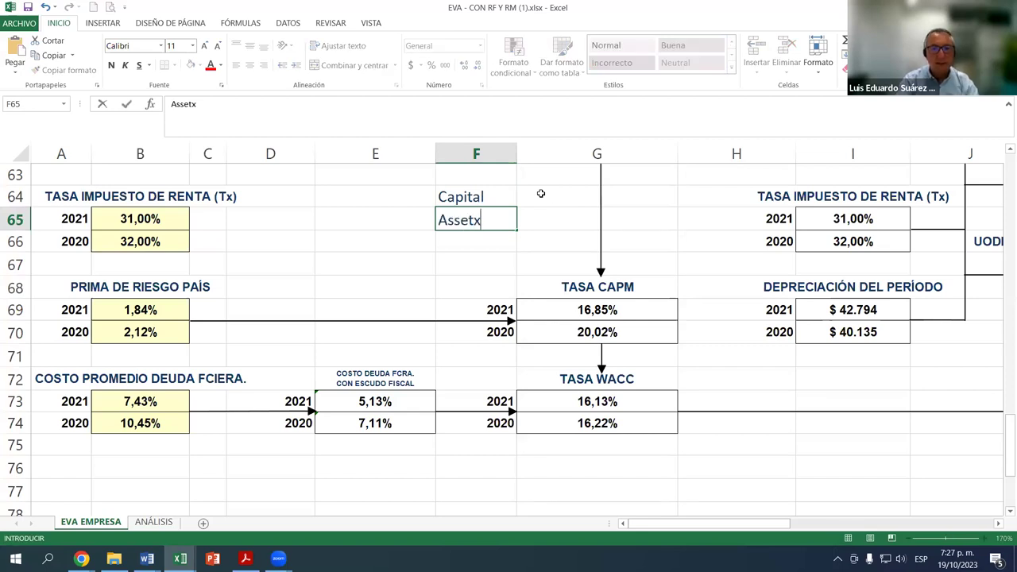
key("BackSpace")
type("s")
key("Return")
Complete the CAPM acronym note with "Price" in F66 and "Model" in F67
type("pri")
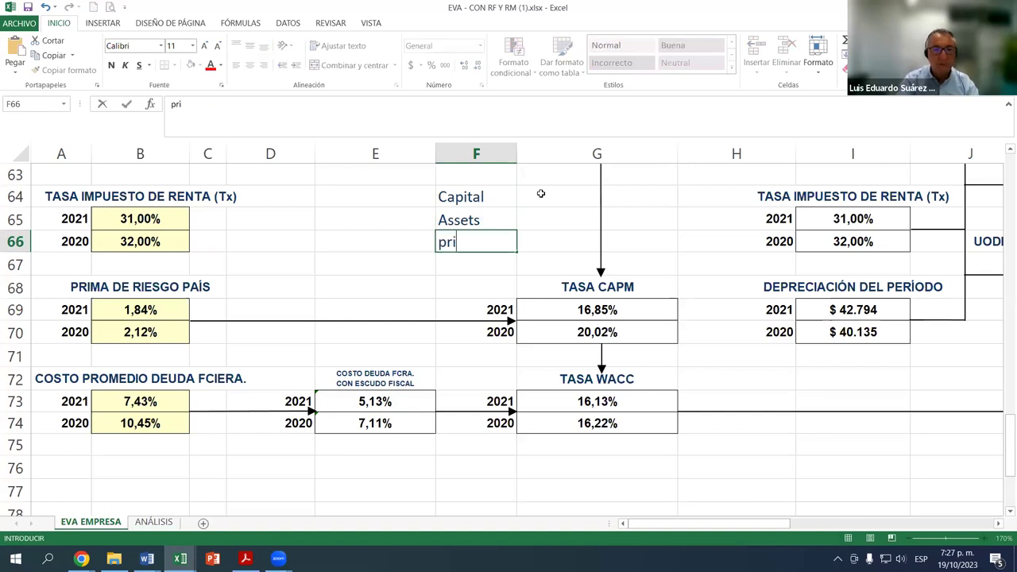
key("BackSpace")
key("BackSpace")
key("BackSpace")
type("Pr")
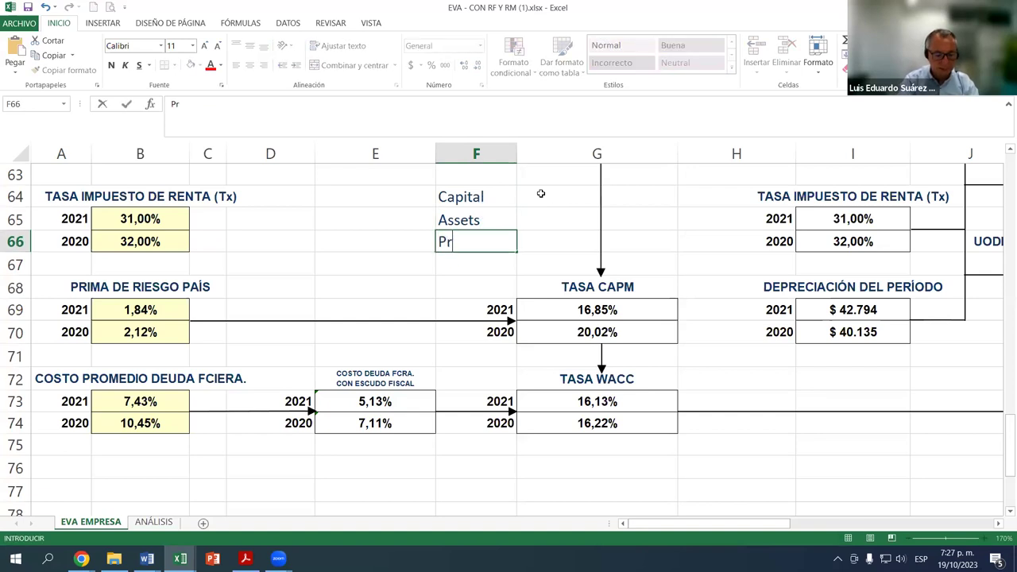
type("ice")
key("Return")
type("Model")
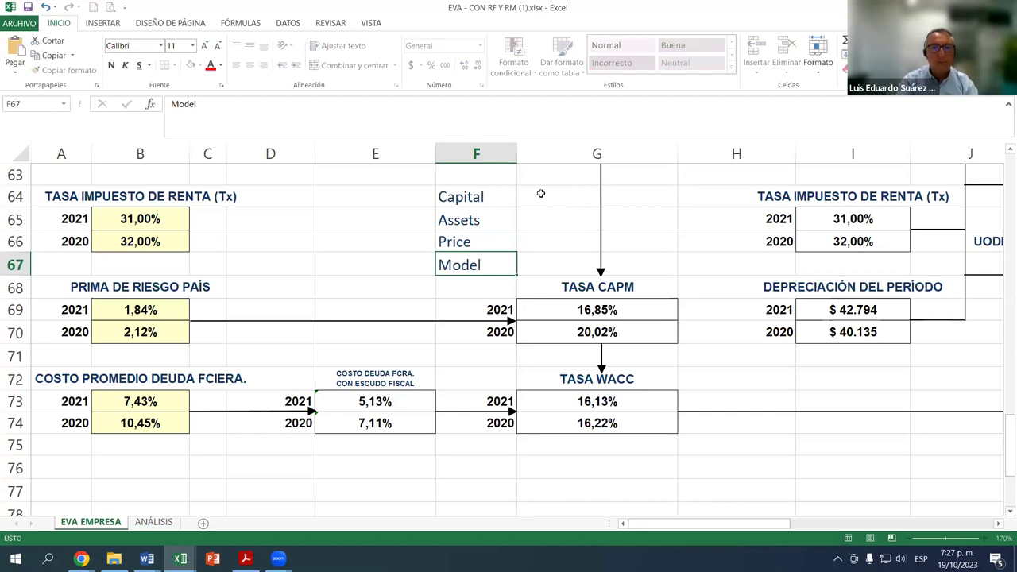
key("Return")
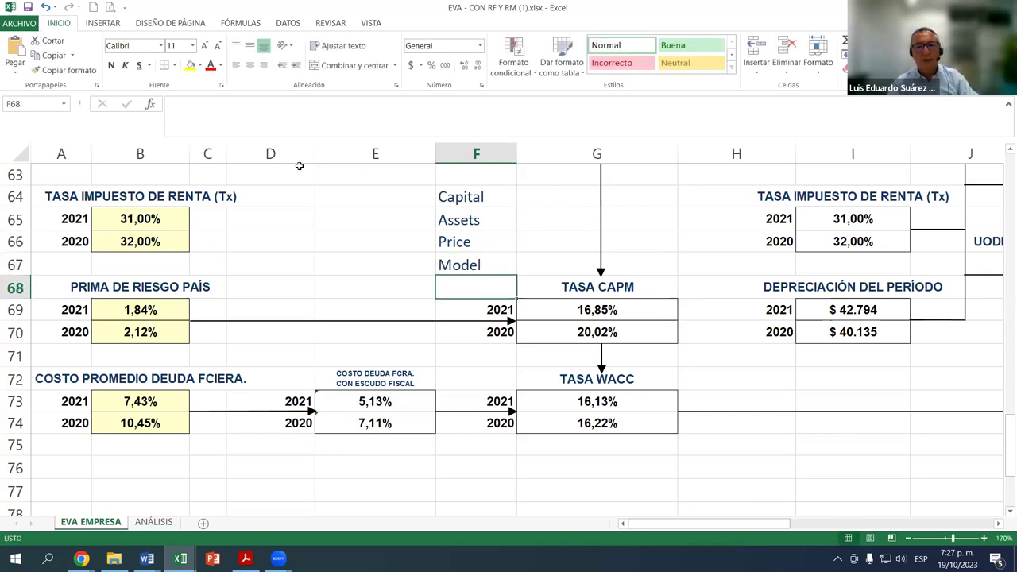
Enter the note "Costo de recursos propios" in G64, beside "Capital"
left_click(479, 200)
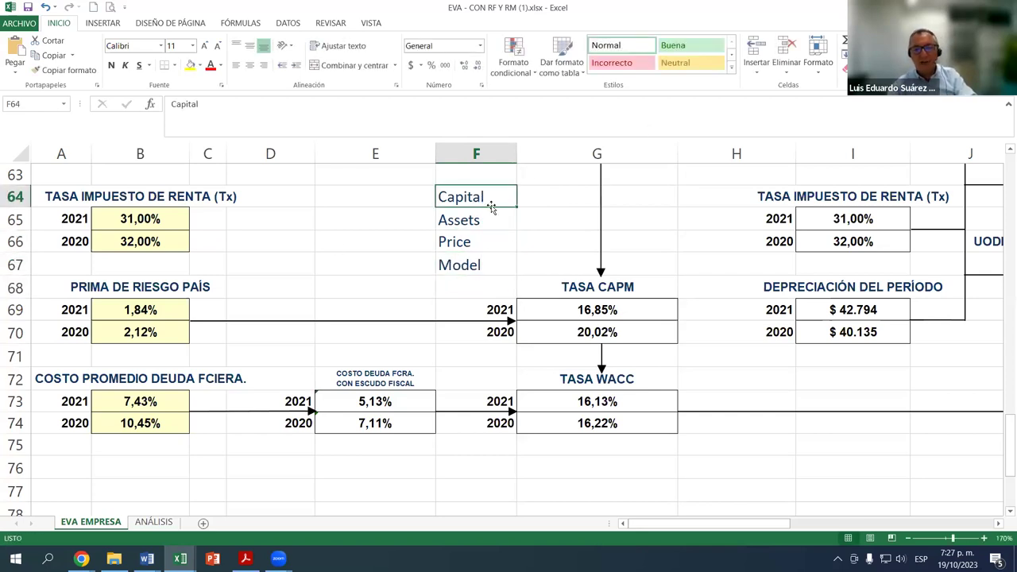
left_click(540, 199)
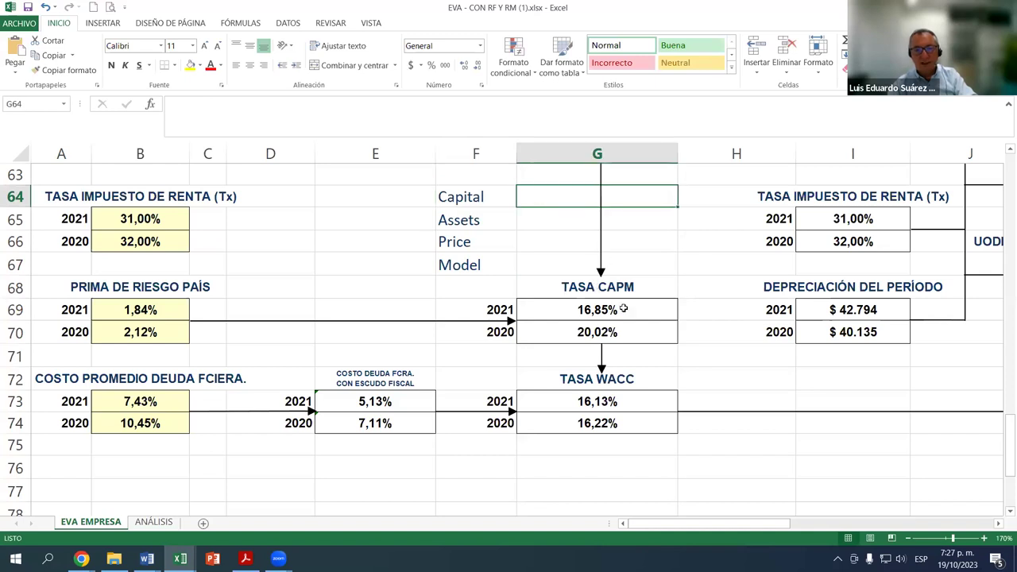
type("Co")
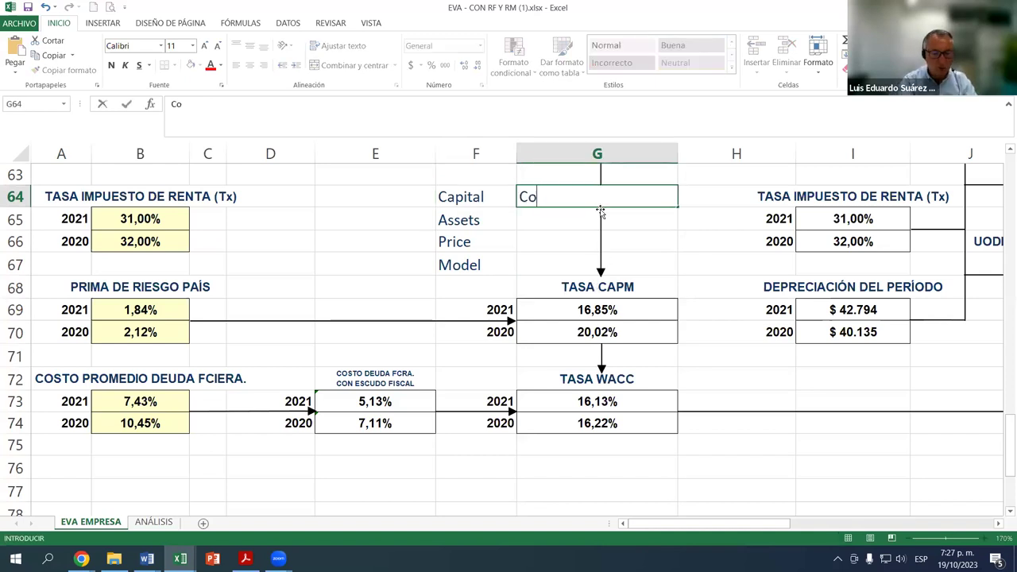
type("sto de ")
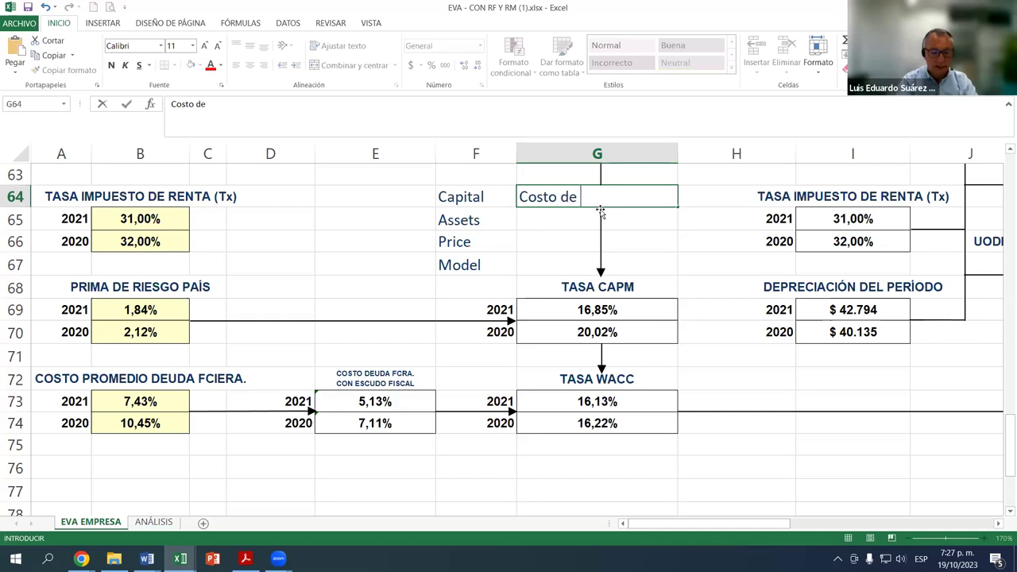
type("recurs")
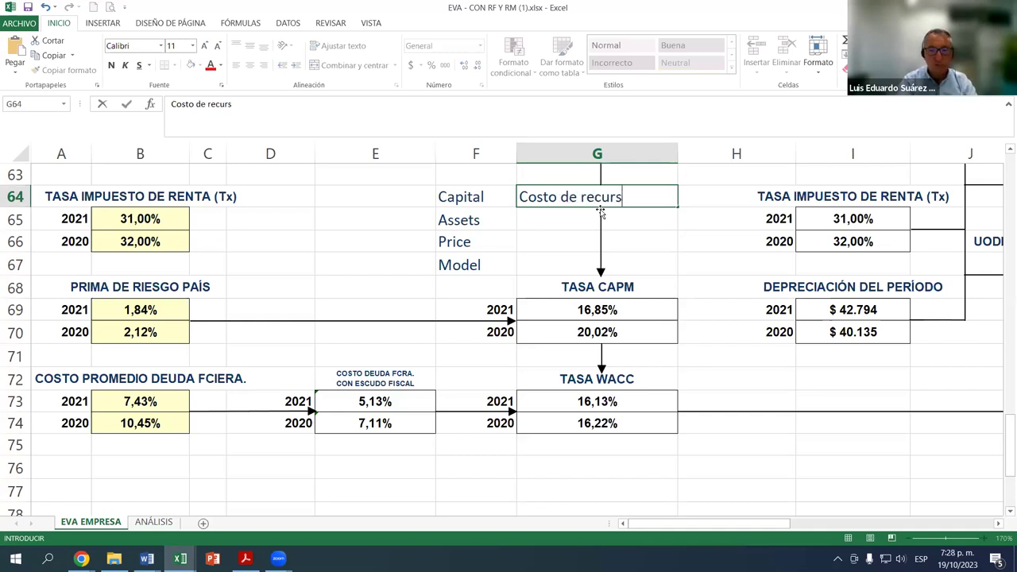
type("os propios")
key("Return")
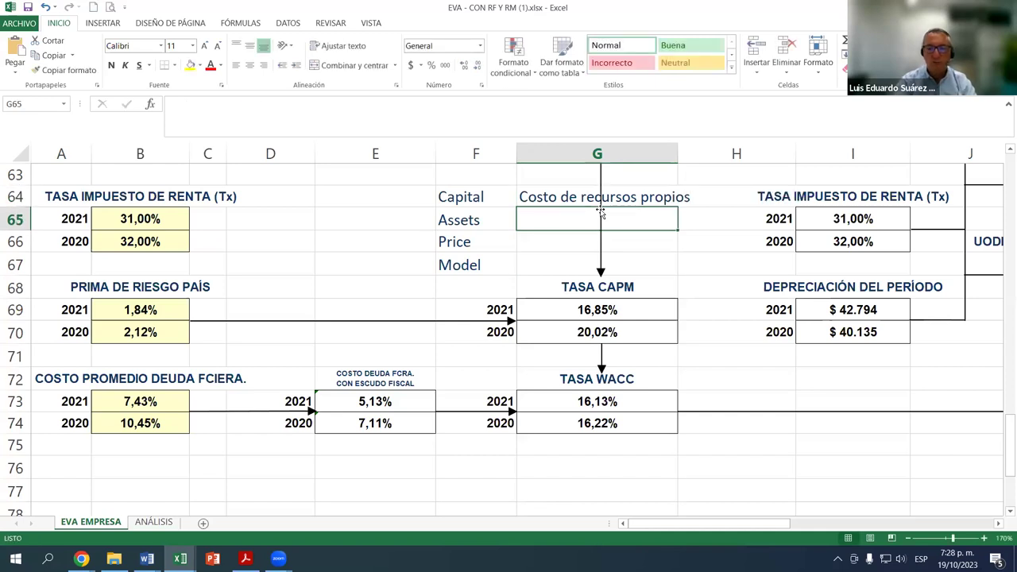
left_click(601, 205)
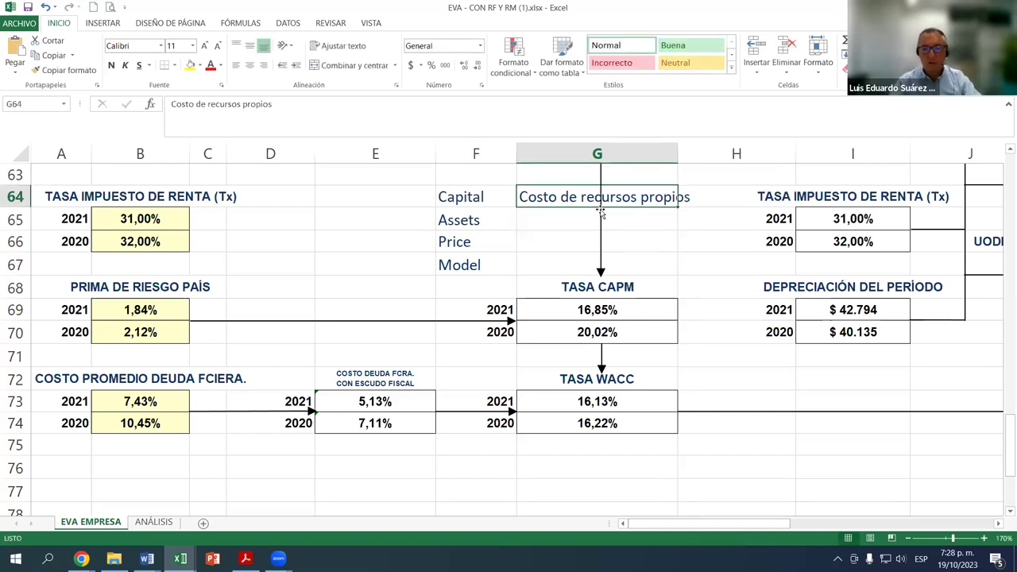
Review the 2021 TASA CAPM formula in G69 against the beta, debt and country-risk inputs
left_click(613, 310)
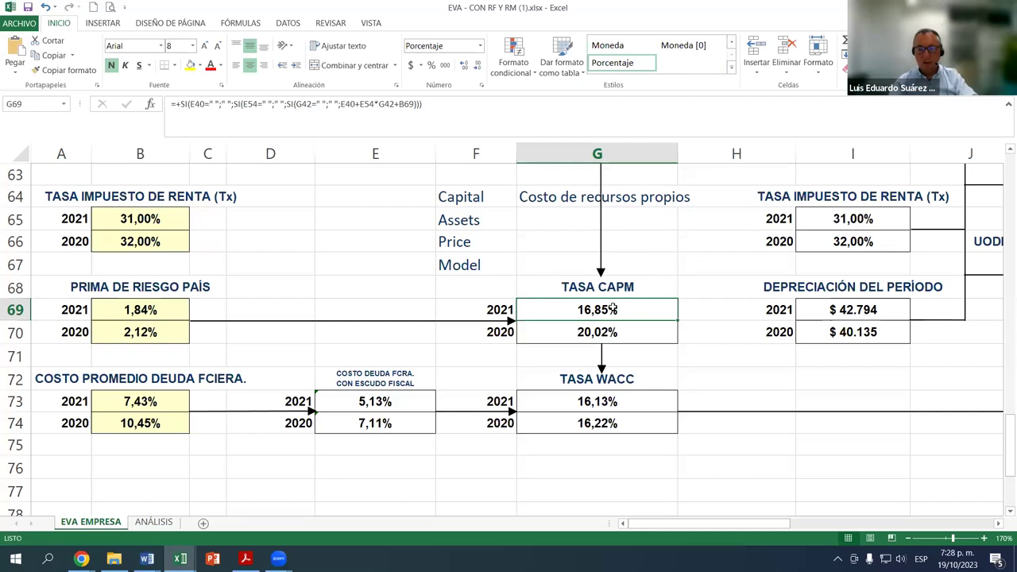
scroll(391, 216, "up", 3)
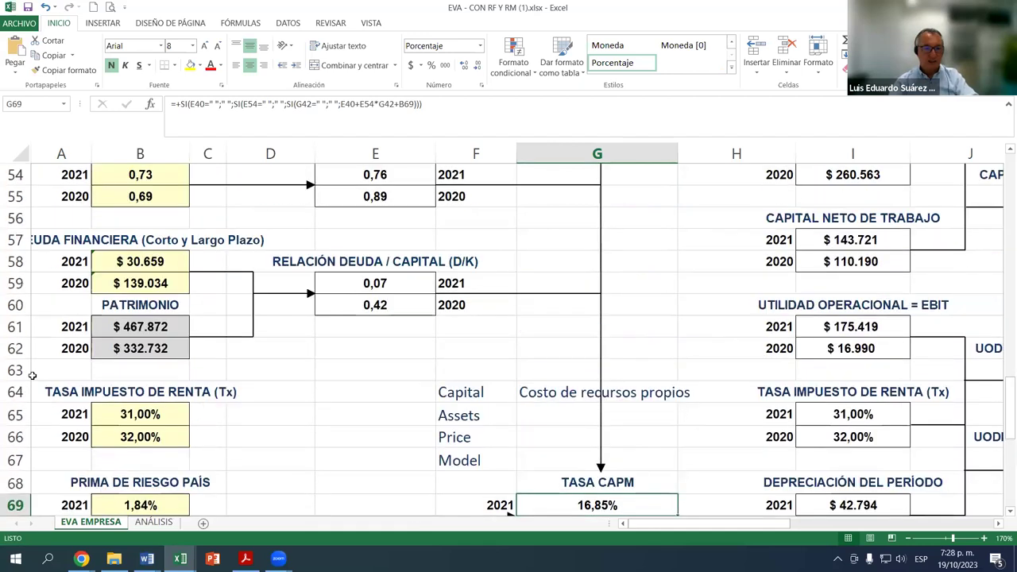
scroll(509, 286, "down", 2)
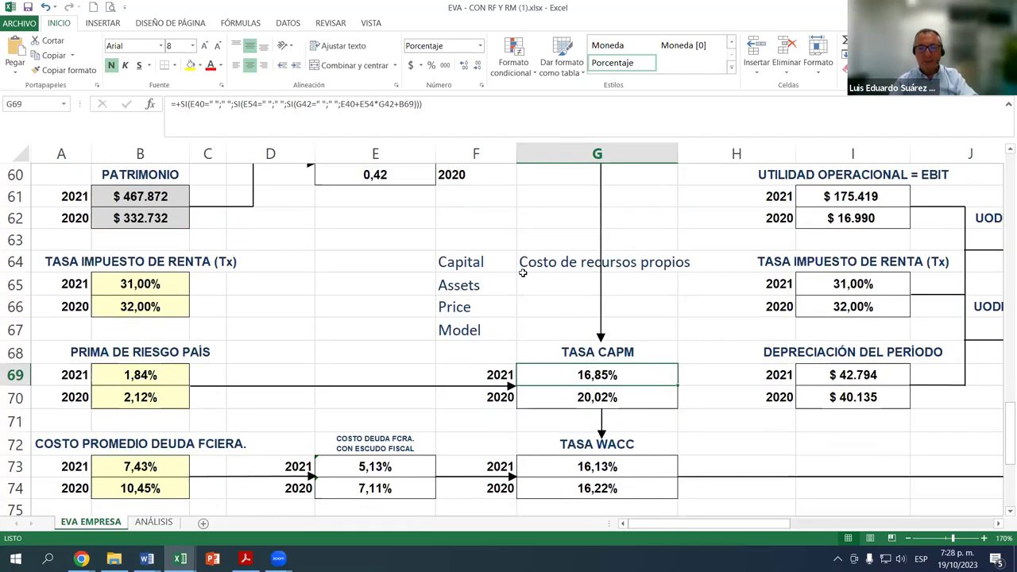
Inspect the 2020 TASA CAPM formula in G70, tracing its references to the adjusted Rf rate, levered beta and adjusted market premium
scroll(521, 276, "down", 2)
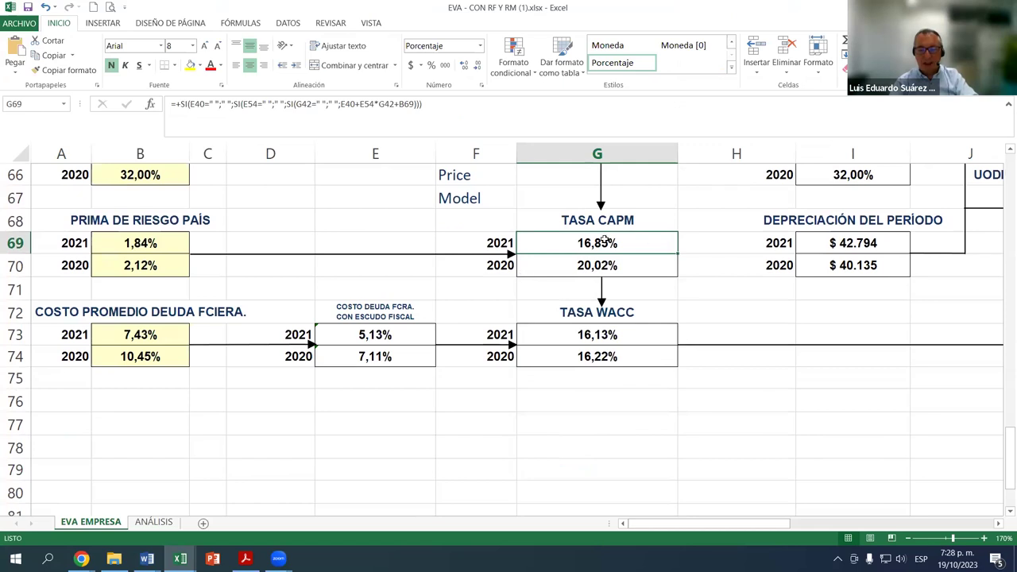
scroll(616, 266, "up", 1)
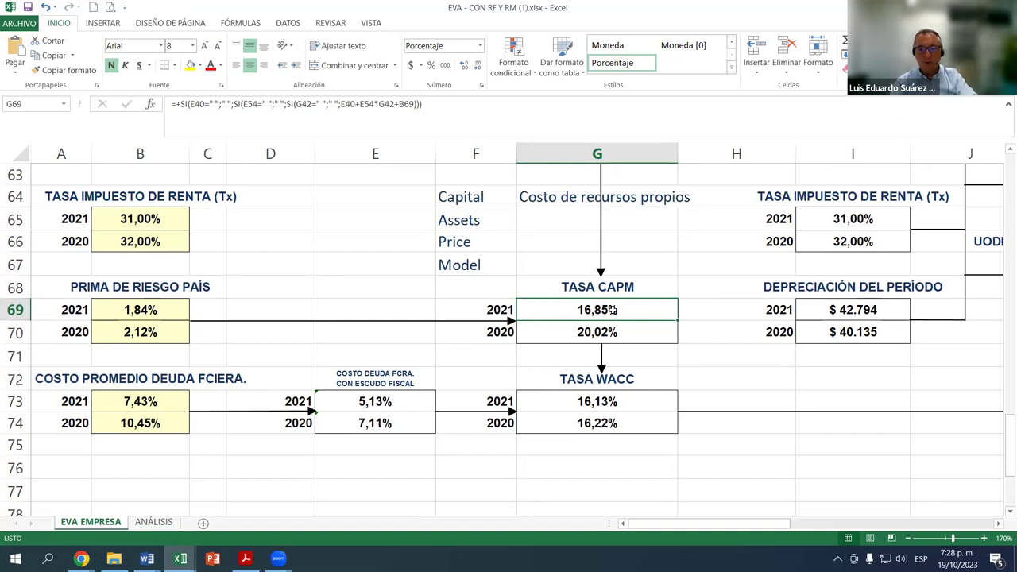
left_click(606, 332)
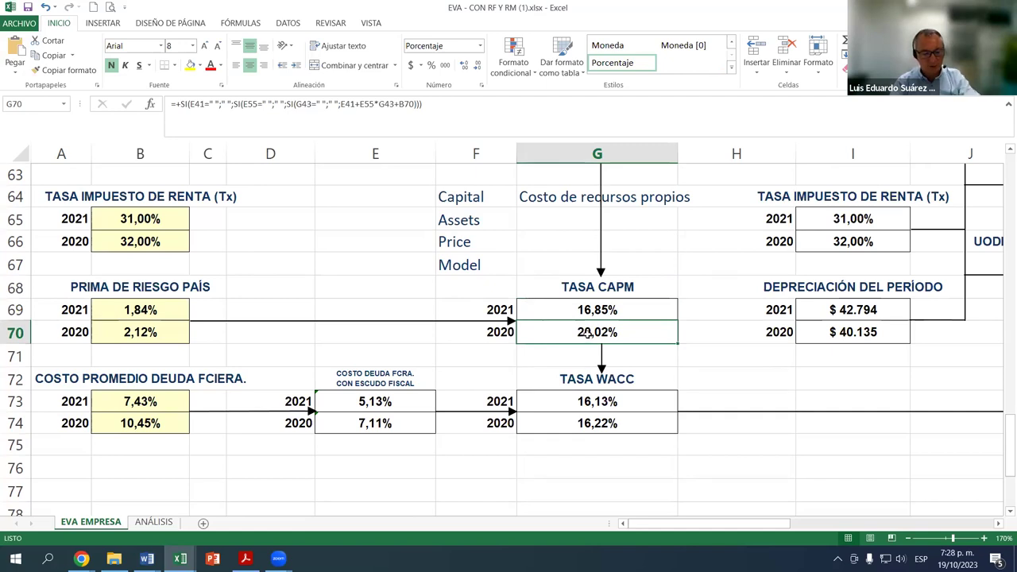
double_click(586, 333)
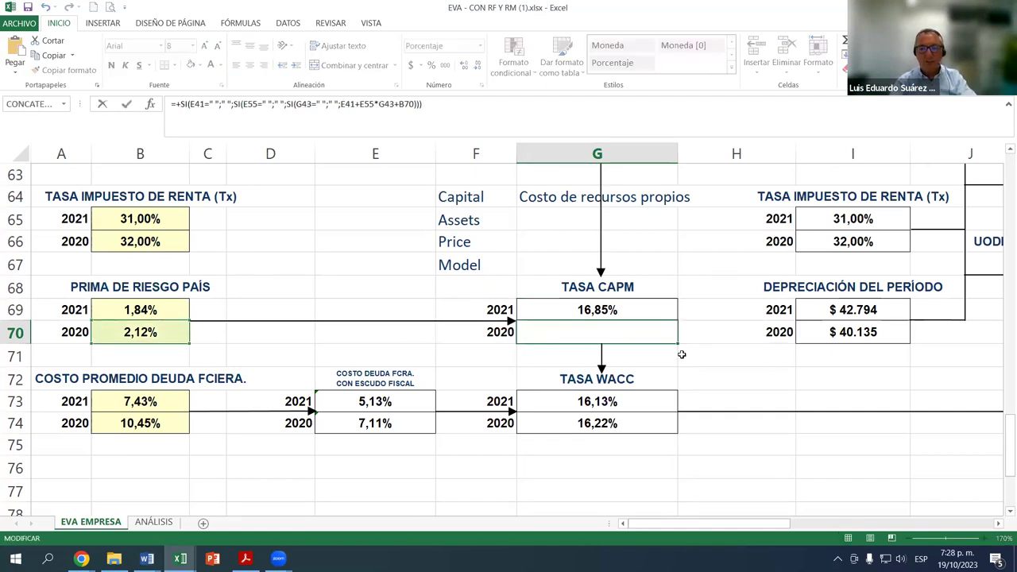
scroll(318, 222, "up", 5)
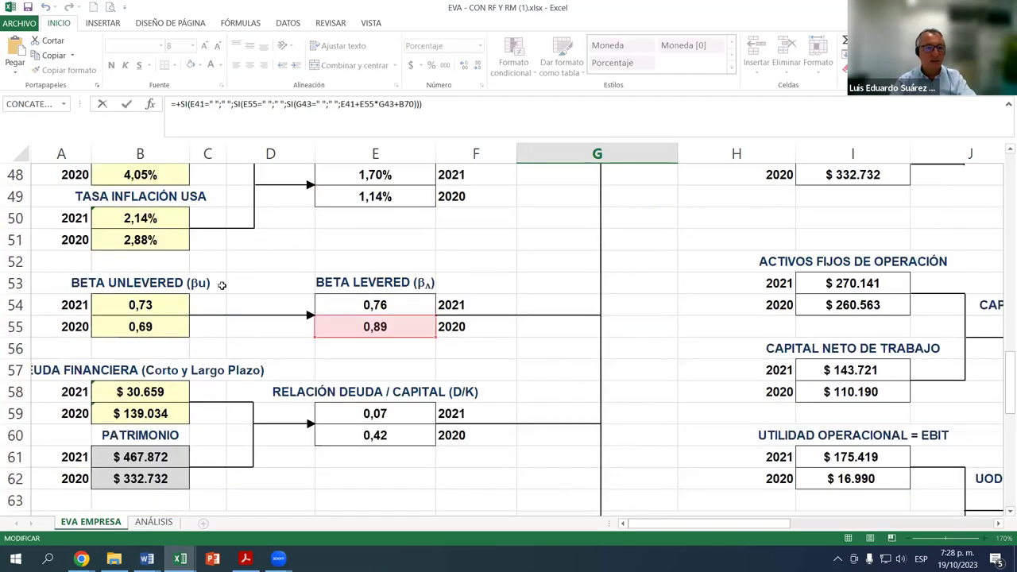
scroll(292, 280, "up", 2)
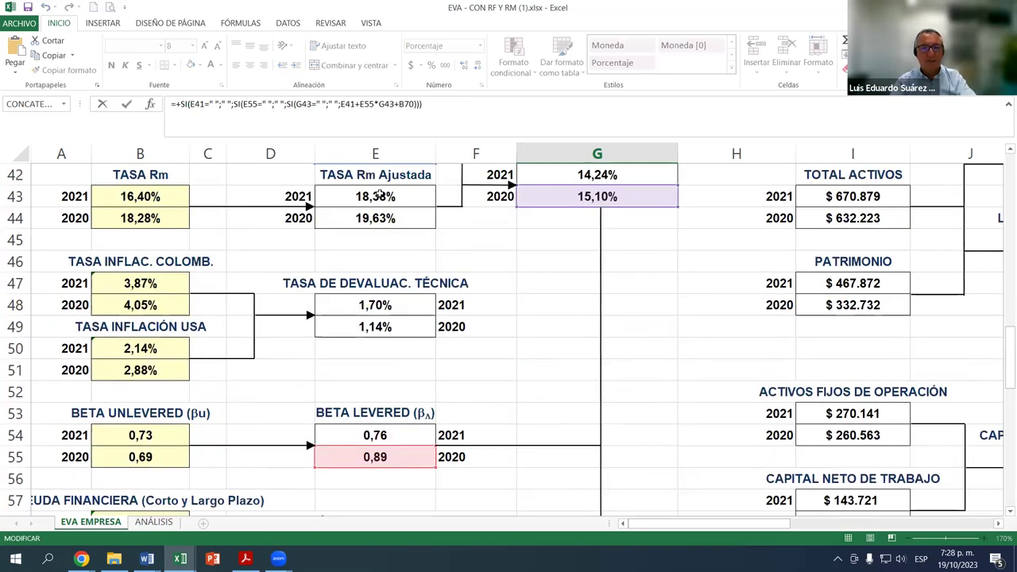
scroll(465, 232, "up", 1)
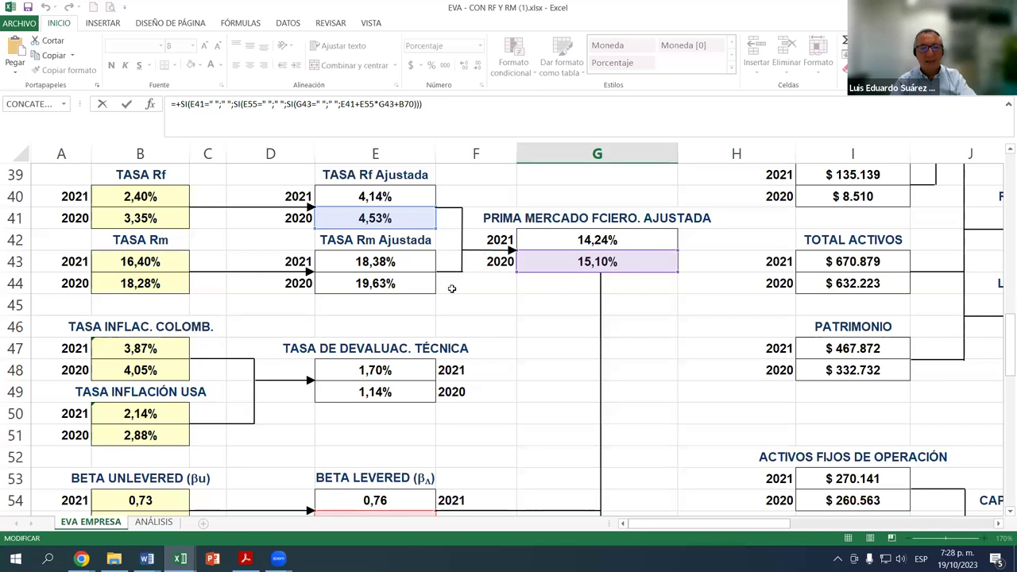
scroll(453, 288, "down", 3)
scroll(541, 275, "up", 2)
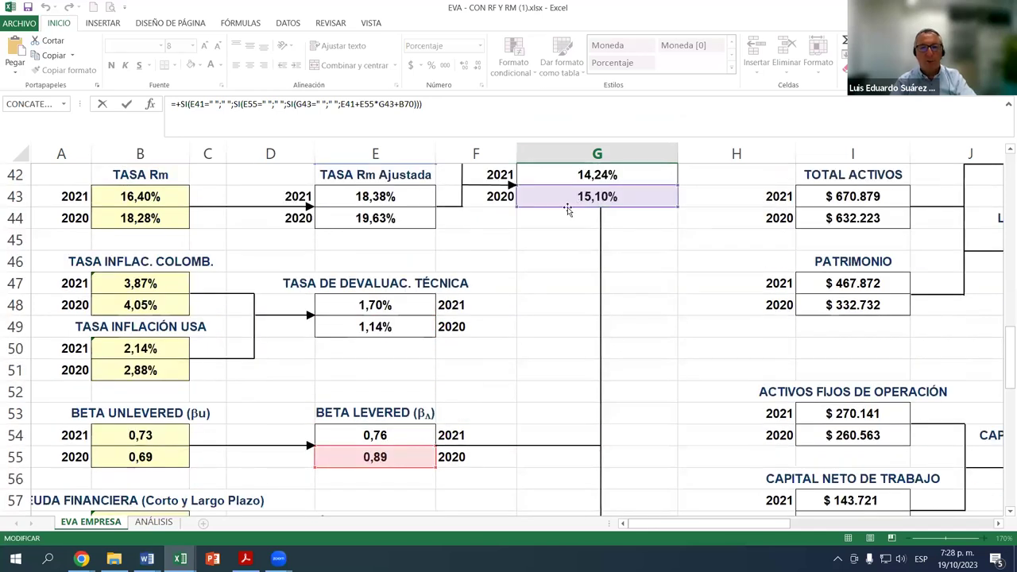
scroll(606, 202, "up", 2)
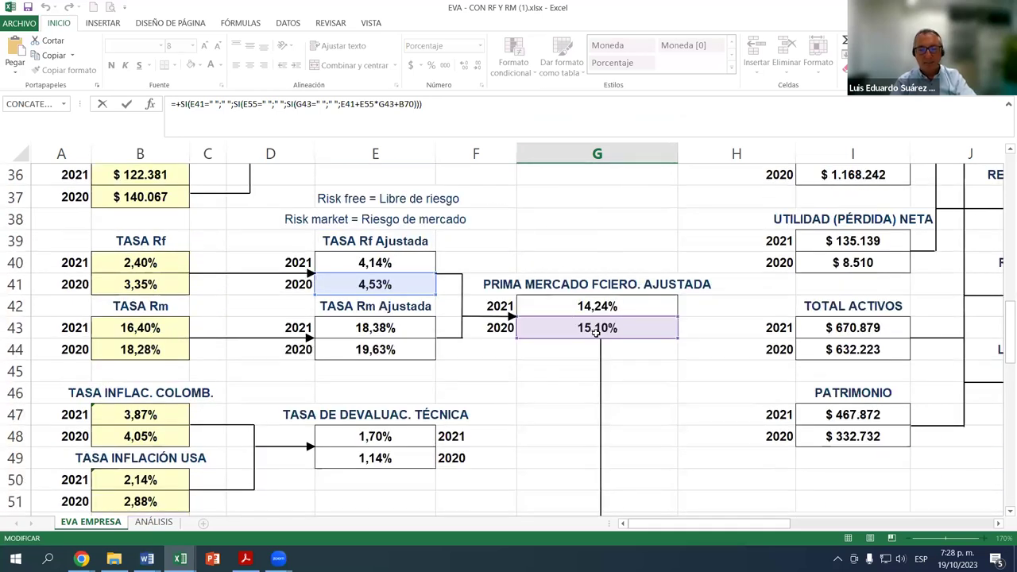
scroll(594, 327, "down", 1)
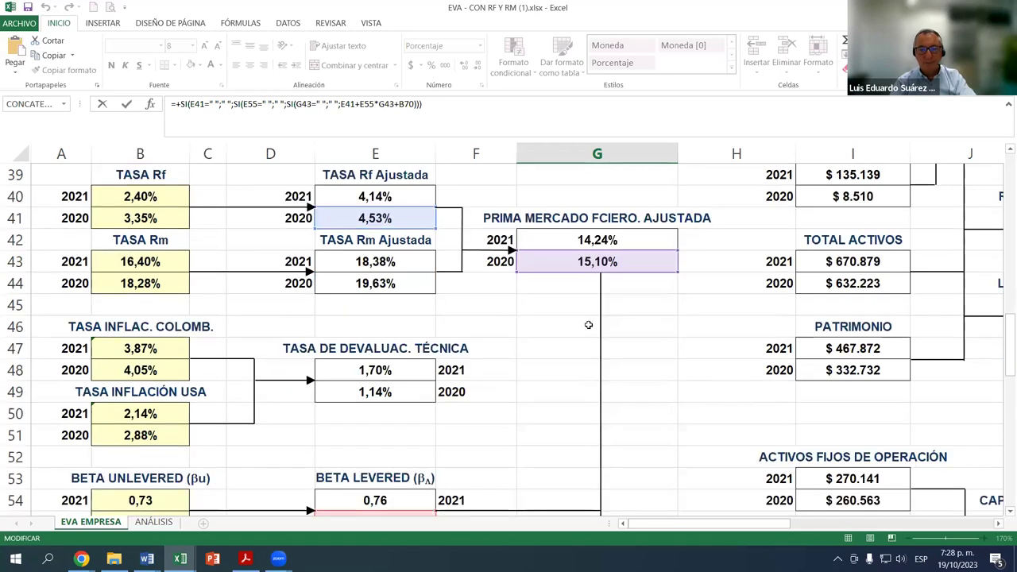
scroll(588, 270, "down", 1)
scroll(452, 313, "down", 4)
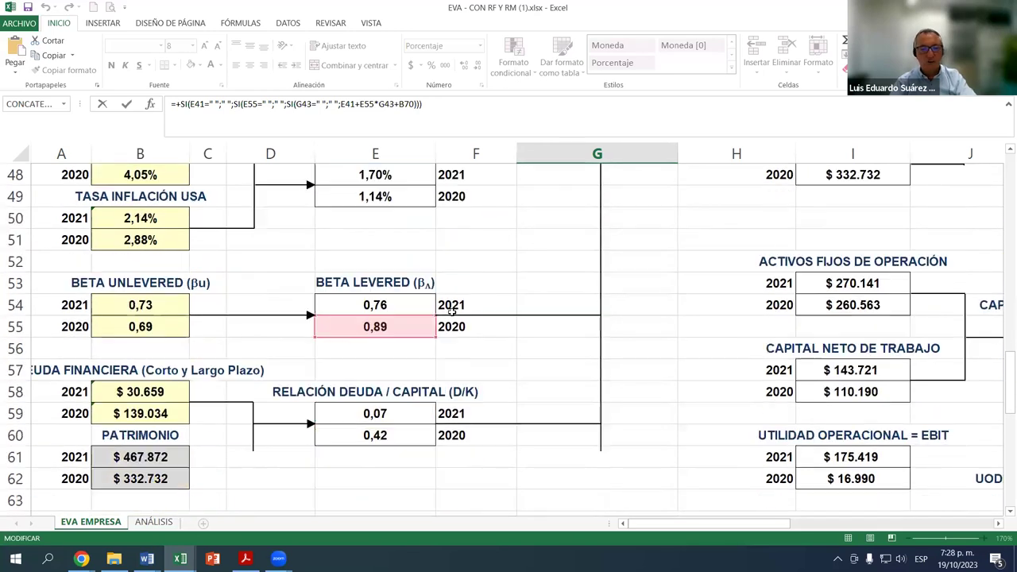
scroll(331, 357, "down", 3)
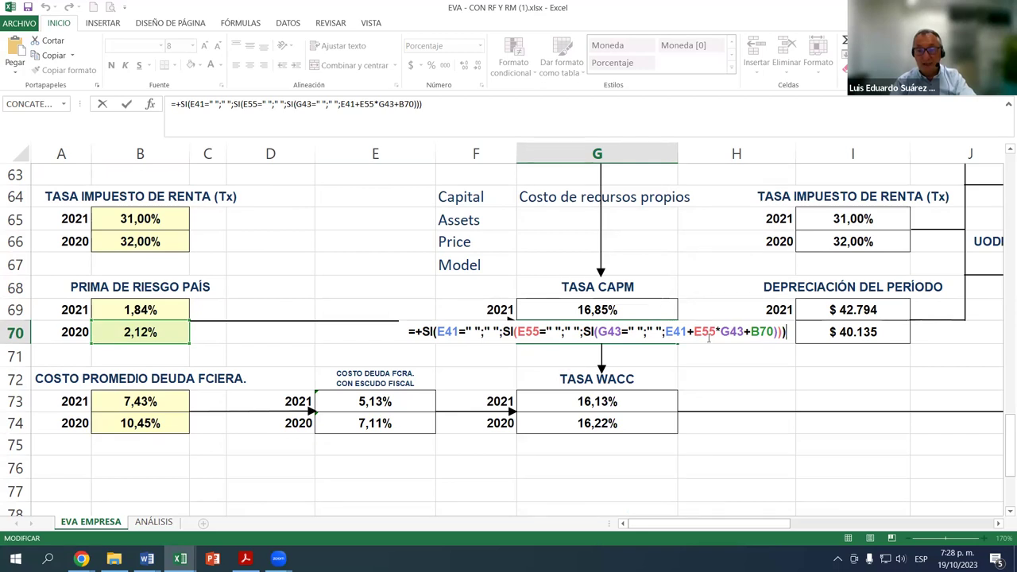
Retrace the G70 formula's terms through to the 2020 country-risk premium in B70, then compare the 2021 and 2020 TASA CAPM cells
scroll(506, 280, "up", 4)
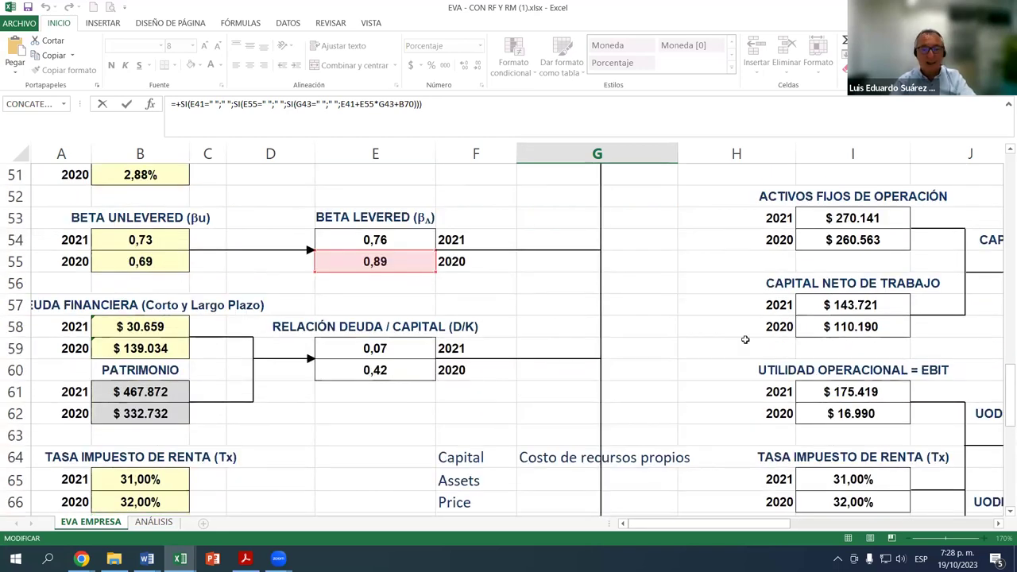
scroll(744, 340, "down", 1)
scroll(667, 412, "up", 6)
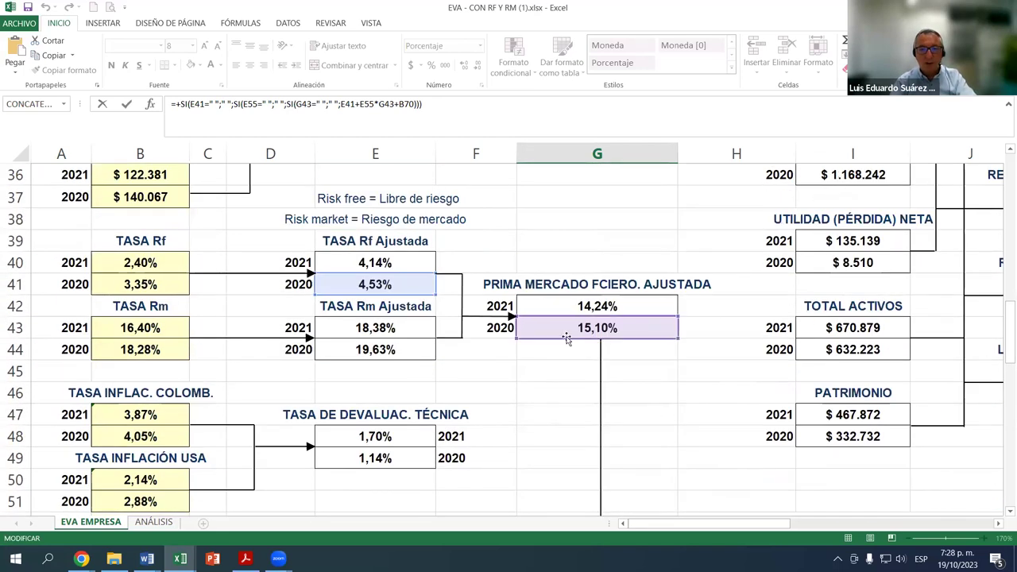
scroll(755, 338, "down", 4)
scroll(755, 338, "down", 6)
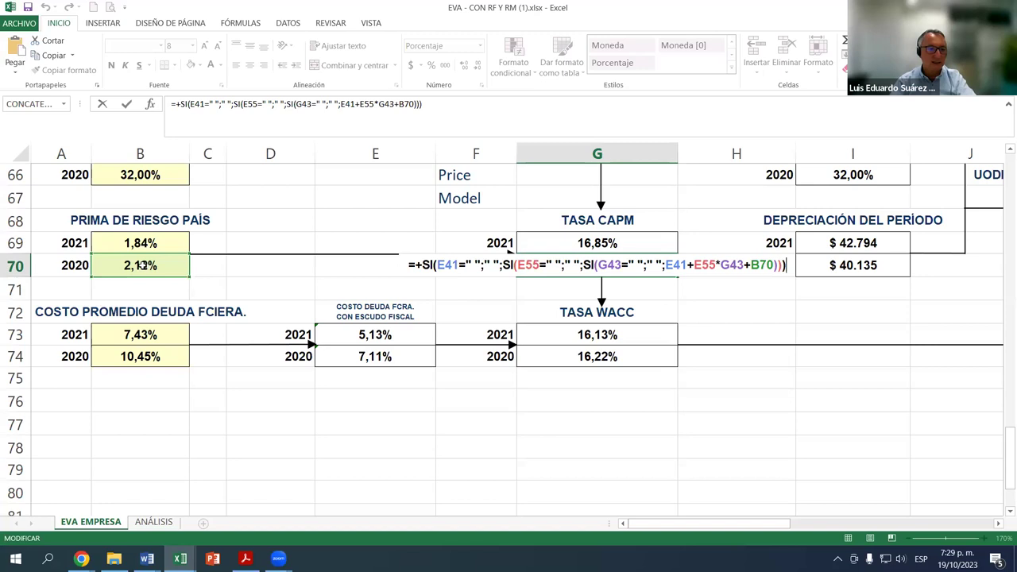
left_click(751, 308)
left_click(592, 245)
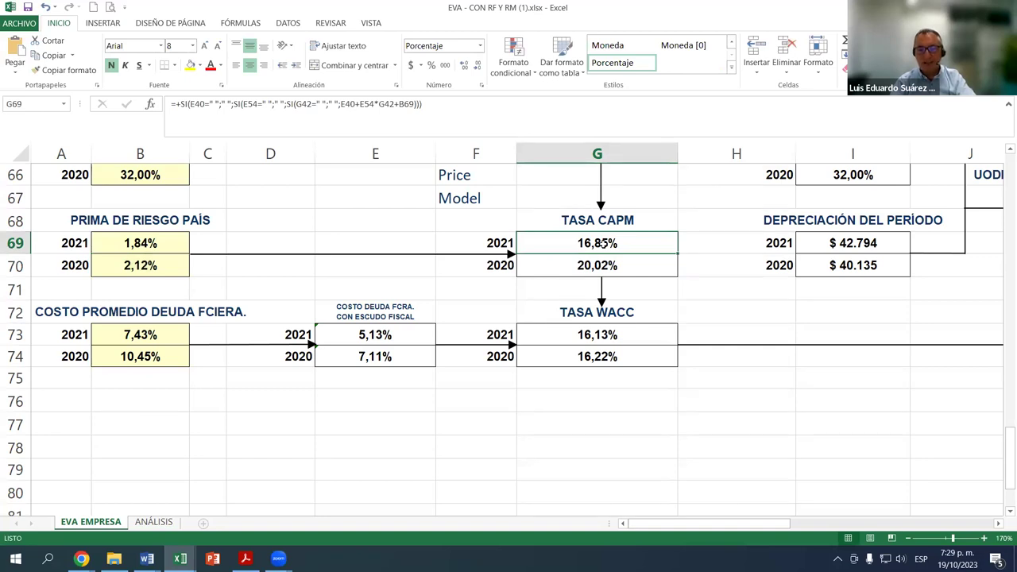
left_click(581, 270)
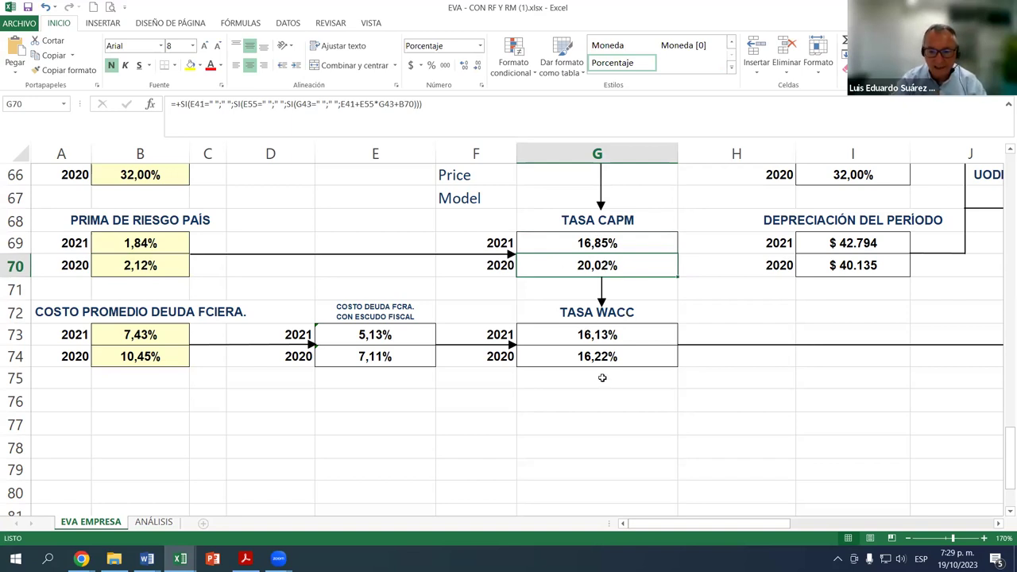
Enter the note "coto promedio ponderado de capital" in G75, directly below the TASA WACC block
left_click(654, 377)
type("cosdto")
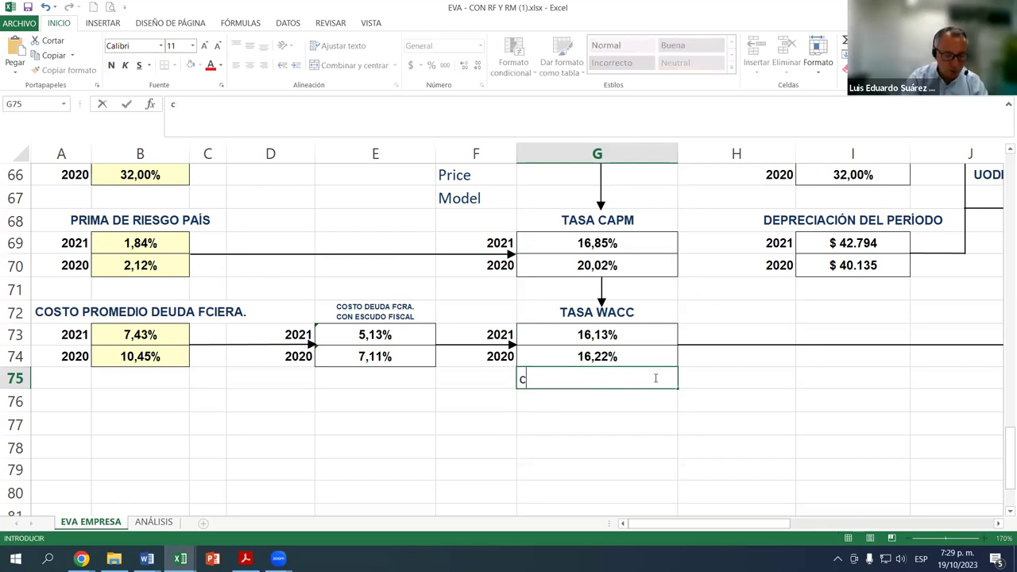
key("BackSpace")
key("BackSpace")
key("BackSpace")
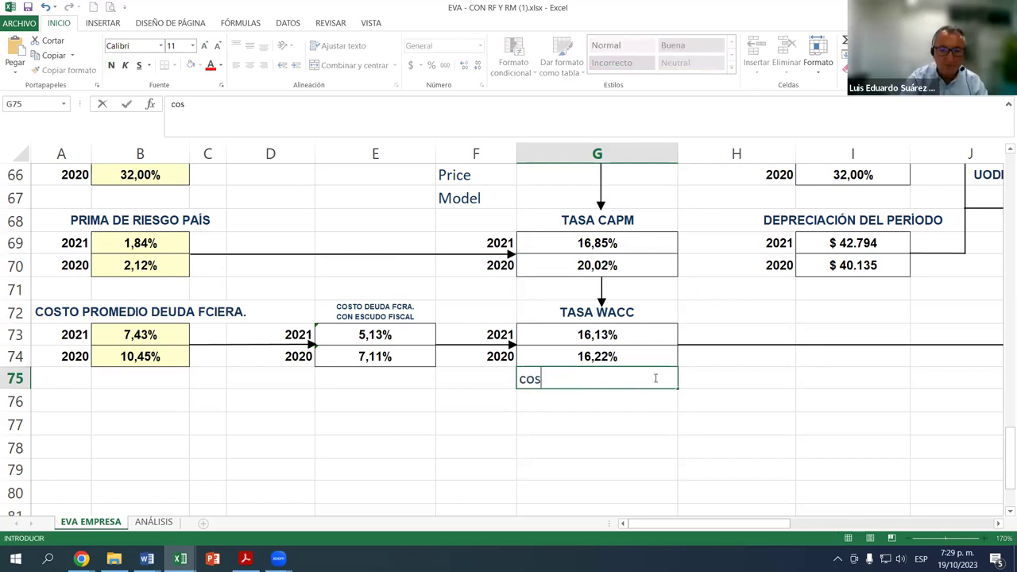
type("to pro")
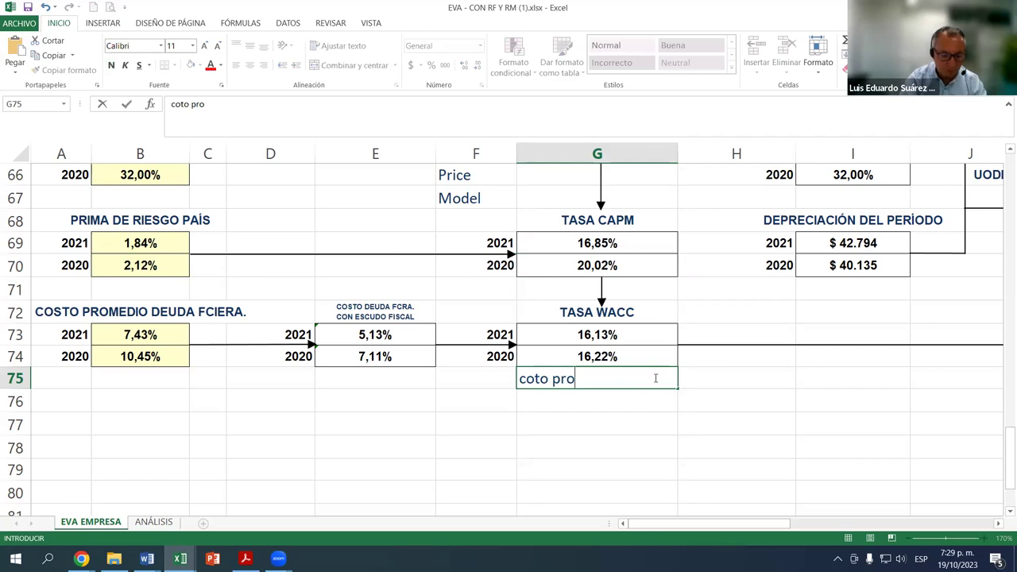
type("medio po")
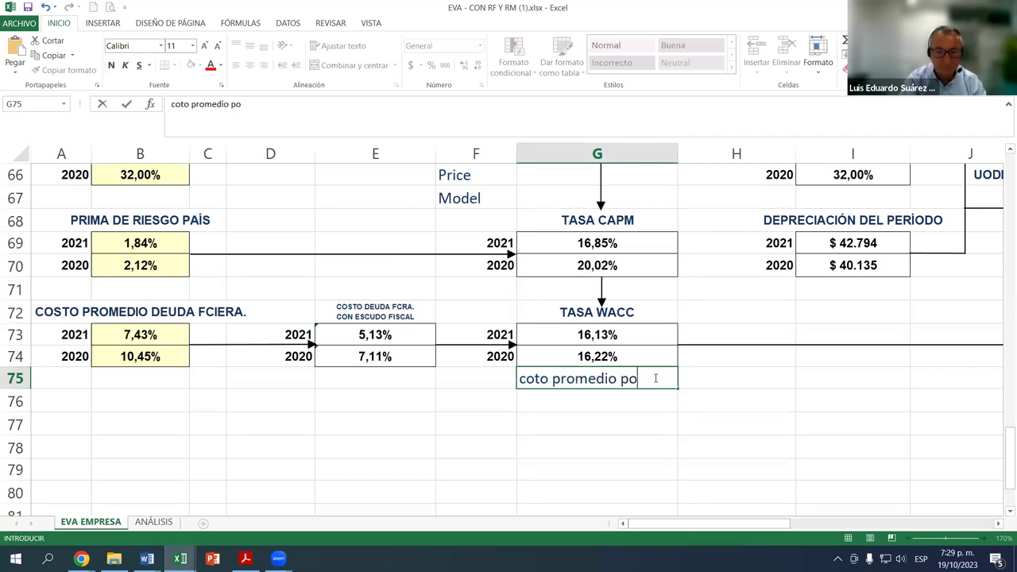
type("ndero de")
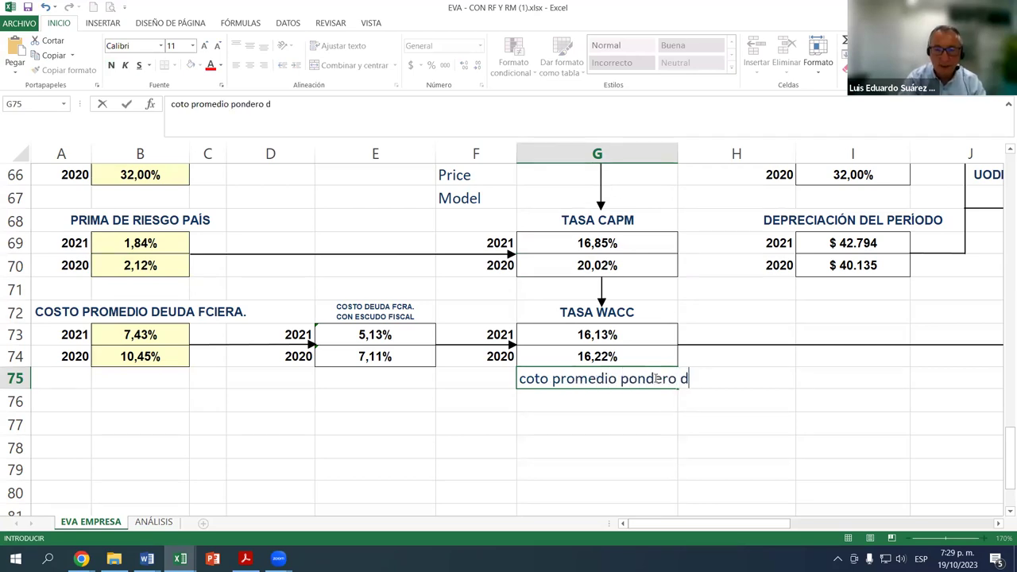
key("BackSpace")
key("BackSpace")
key("BackSpace")
type("adro de")
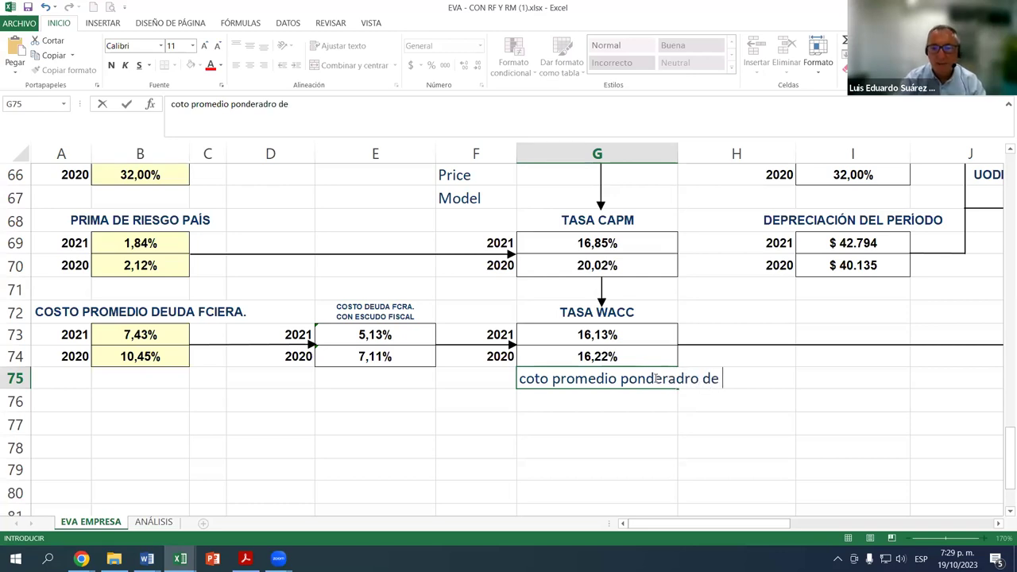
key("BackSpace")
key("BackSpace")
key("BackSpace")
key("BackSpace")
key("BackSpace")
key("BackSpace")
key("BackSpace")
key("BackSpace")
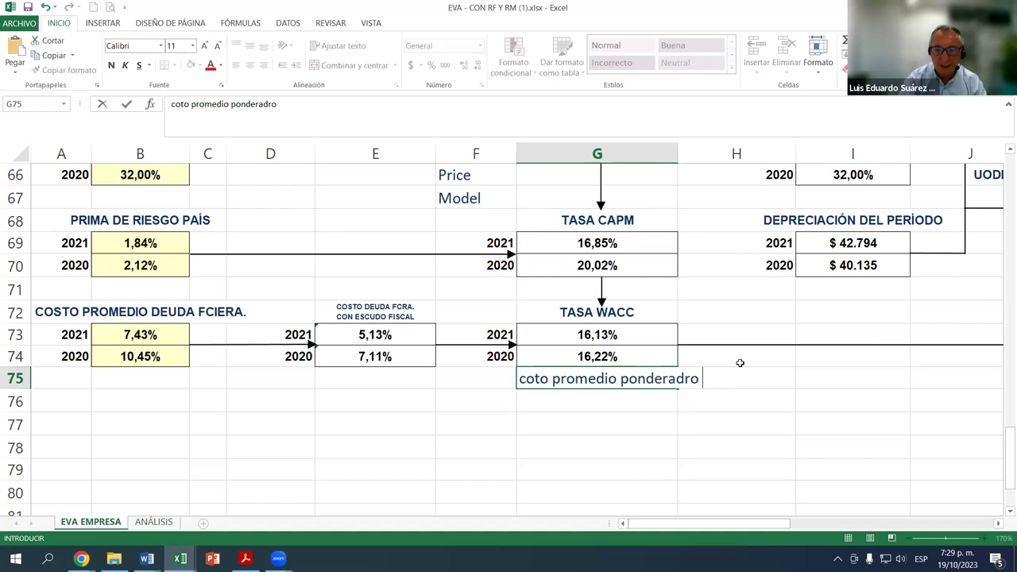
type("ad")
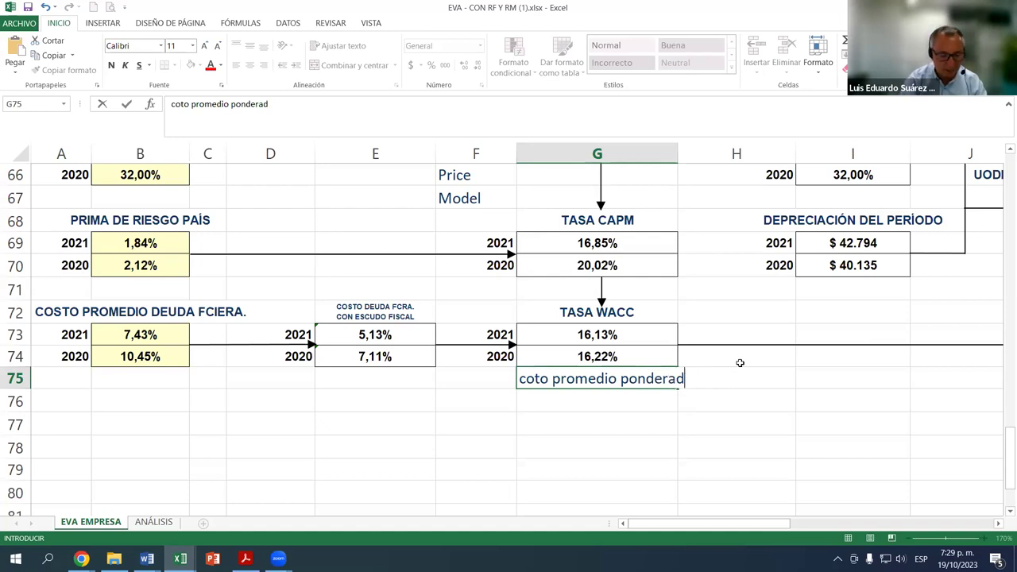
type("o de capital")
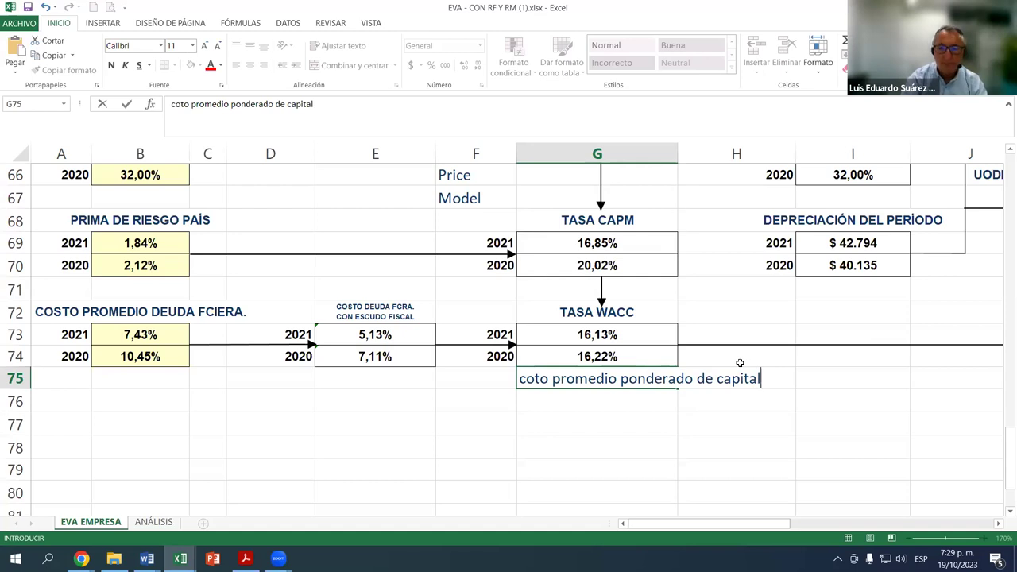
key("Return")
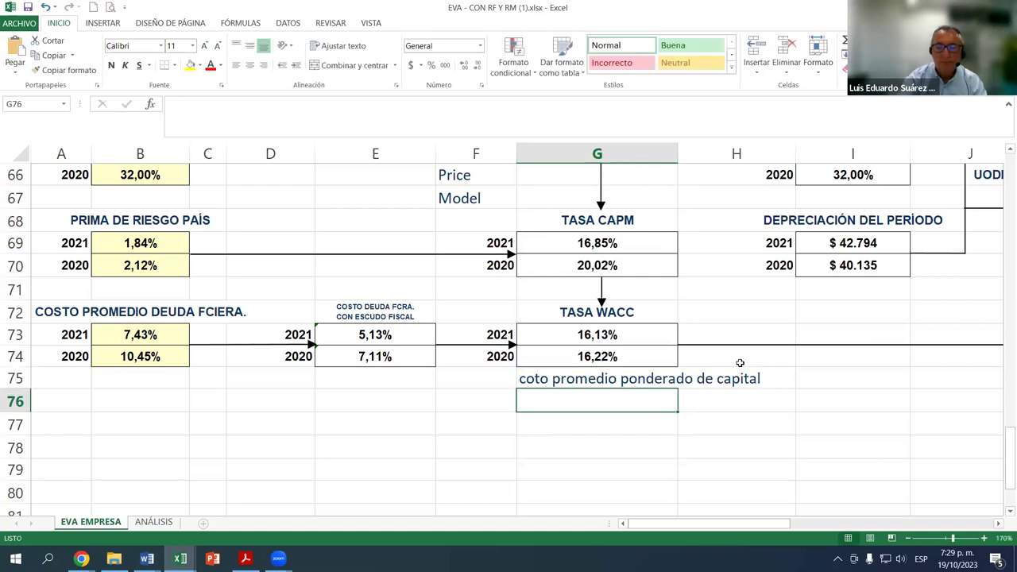
Review the 2021 TASA WACC formula in G73 against the CAPM rate, the average financial debt cost and the equity balances in B61 and B62
left_click(639, 315)
left_click(613, 335)
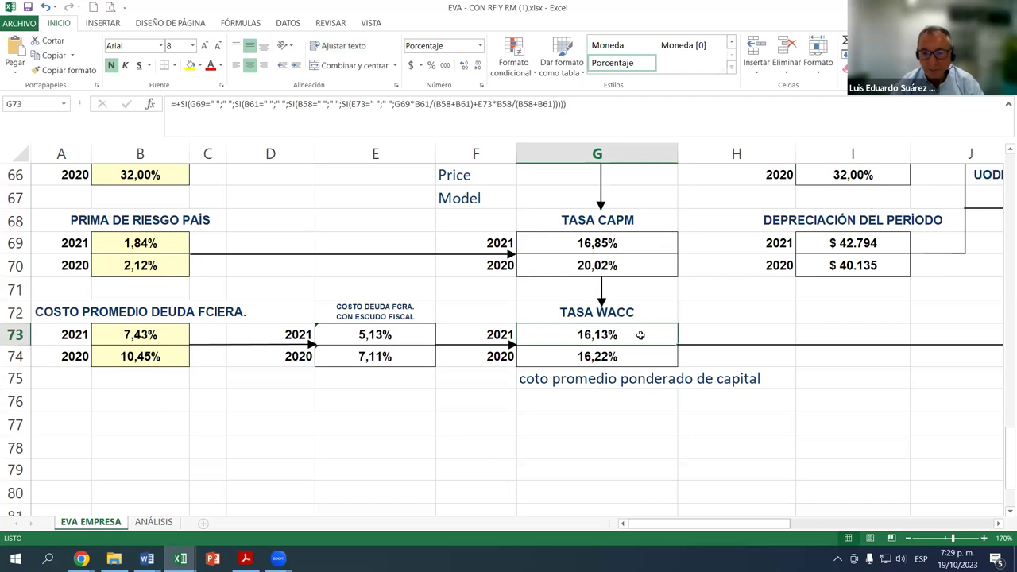
scroll(651, 271, "up", 1)
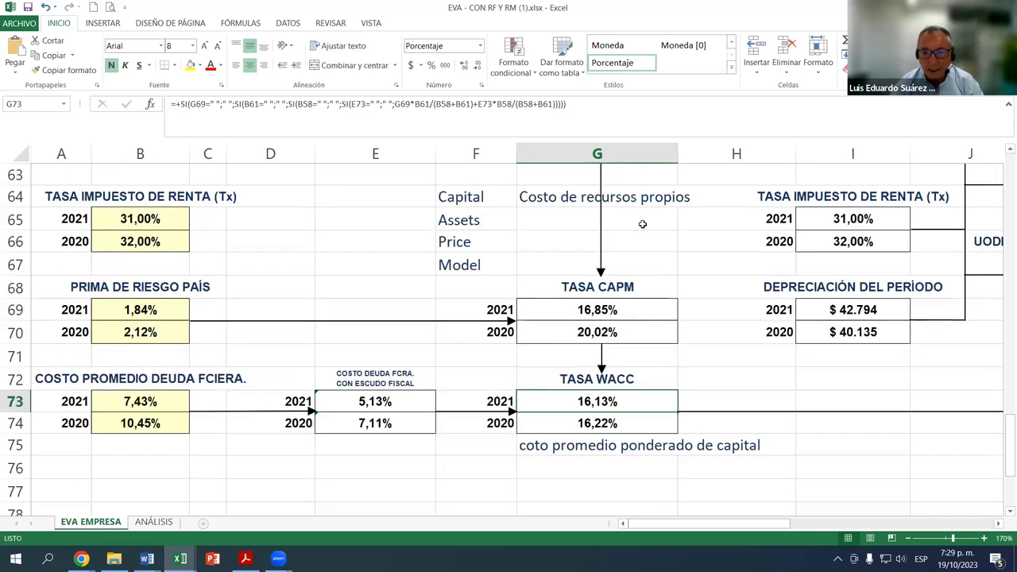
left_click(609, 308)
left_click(121, 408)
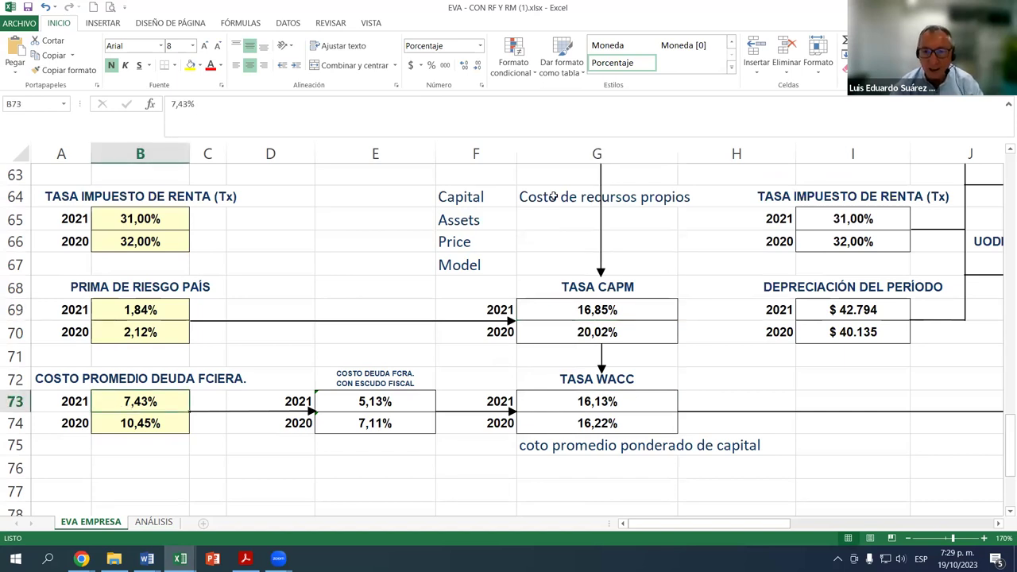
left_click(598, 200)
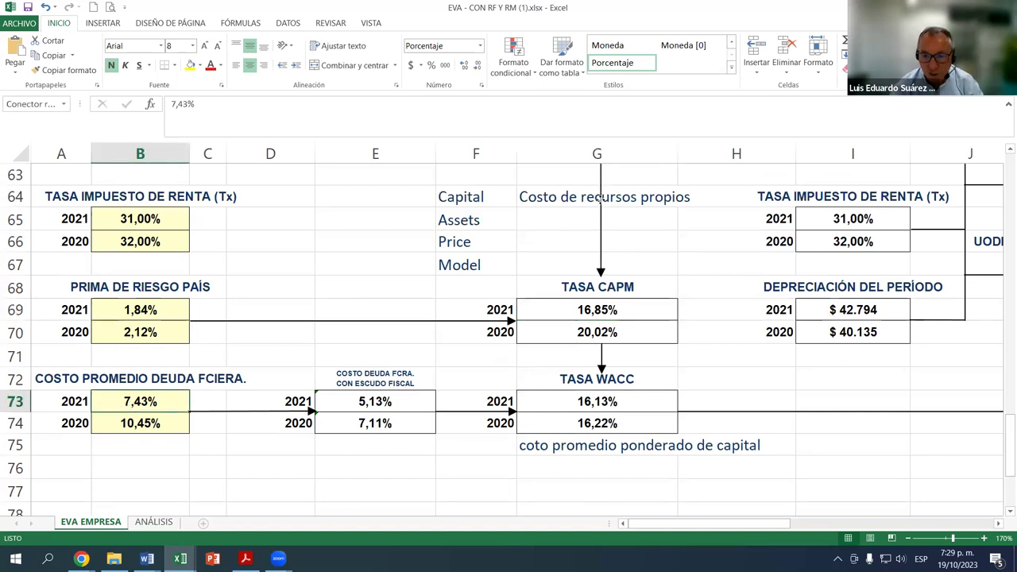
left_click(578, 203)
left_click(139, 401)
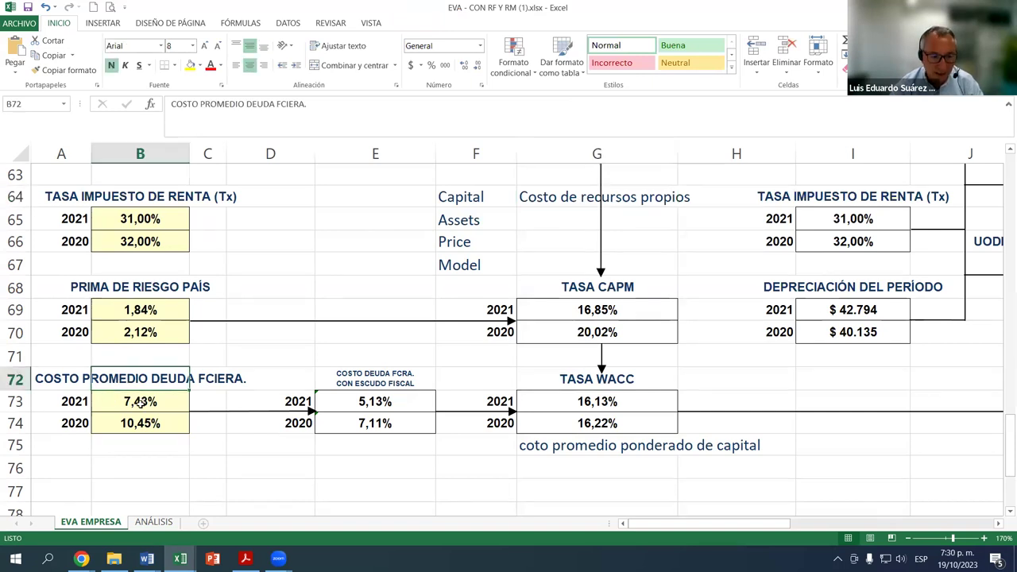
scroll(372, 291, "up", 2)
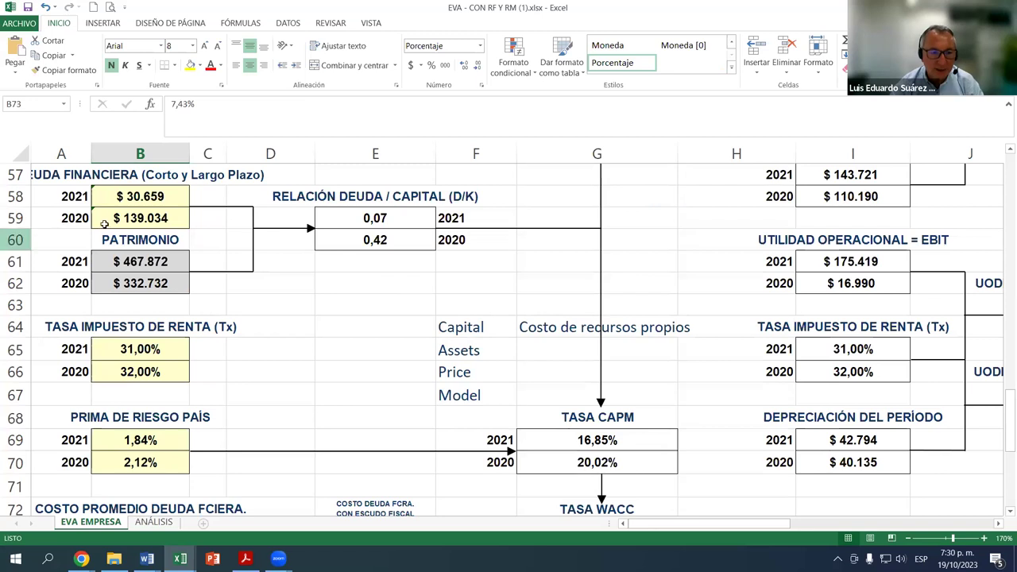
left_click(139, 267)
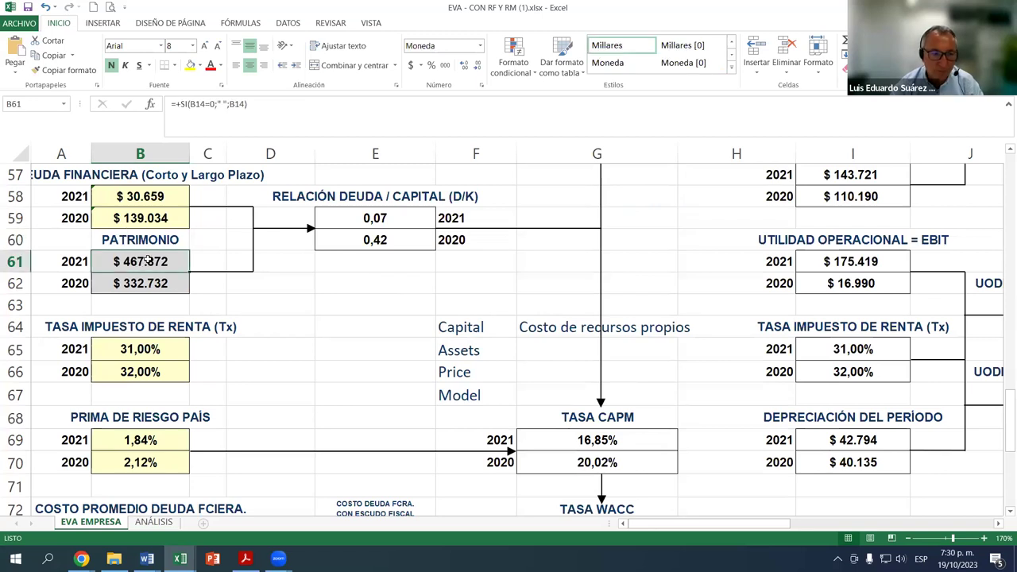
left_click(144, 277)
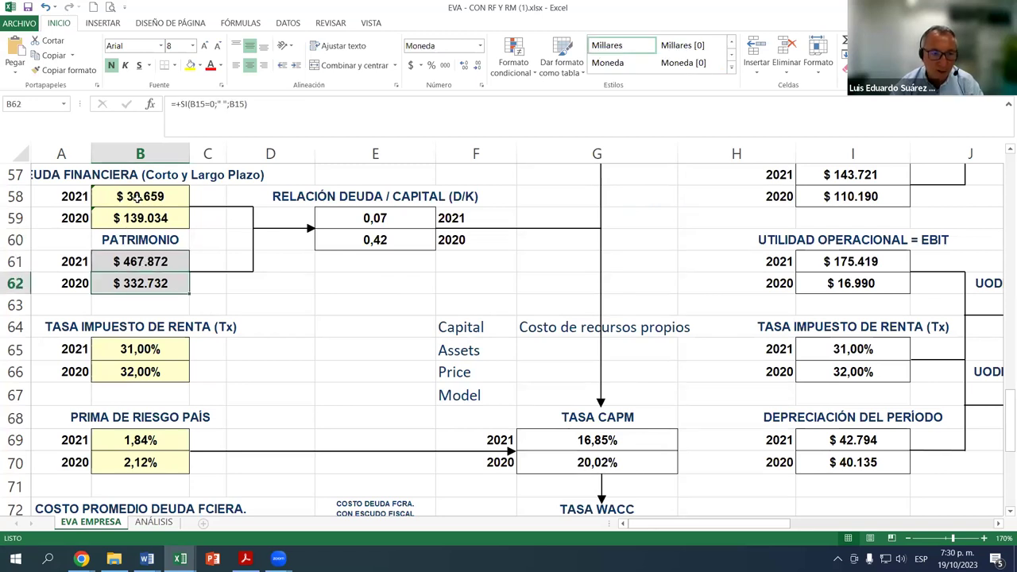
Review the financial debt balances in B58 and B59, then compare the average debt cost against the TASA CAPM for 2021 and 2020
left_click(137, 199)
left_click(143, 216)
scroll(207, 260, "down", 4)
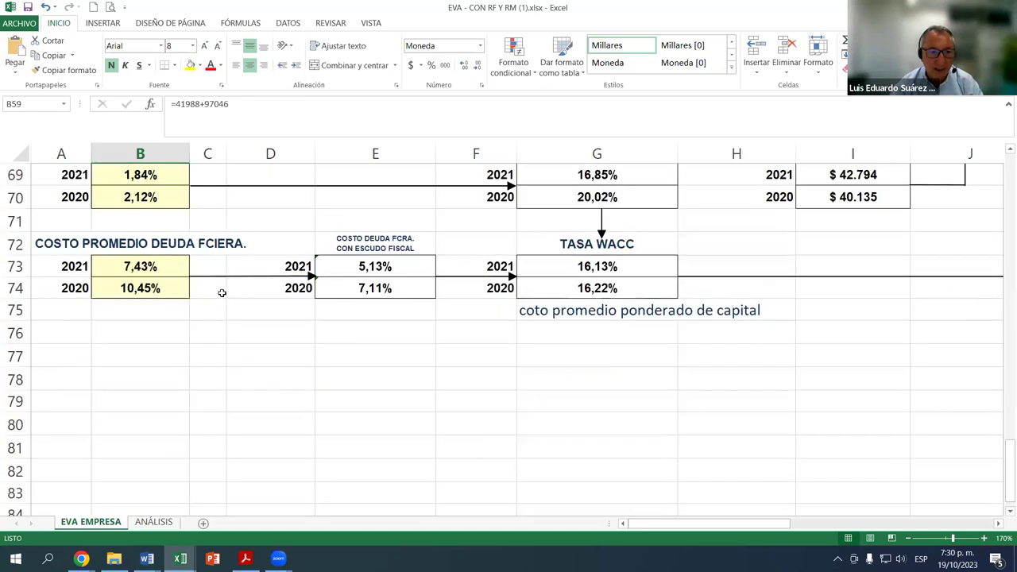
scroll(217, 295, "up", 2)
scroll(162, 347, "down", 1)
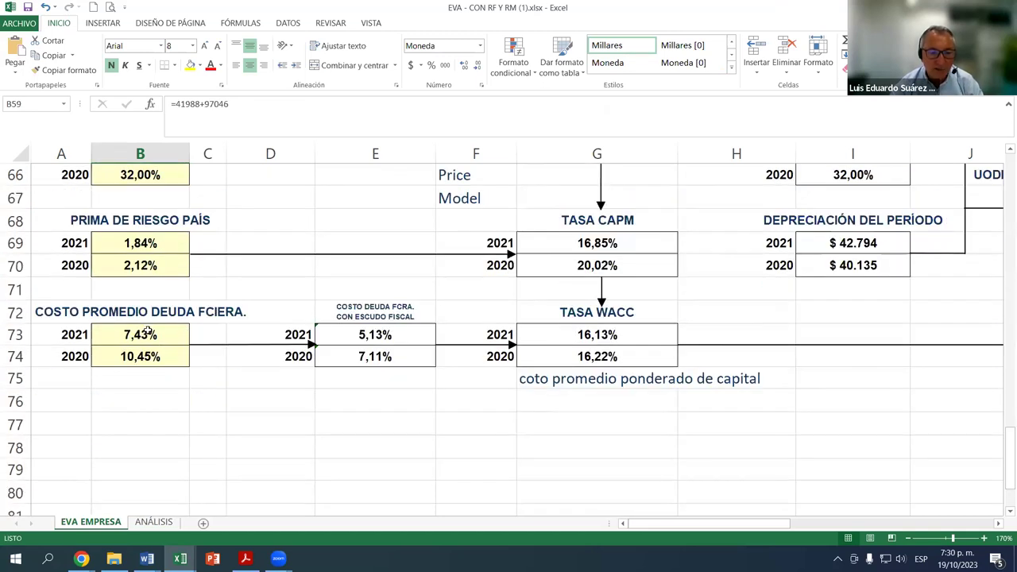
left_click(148, 333)
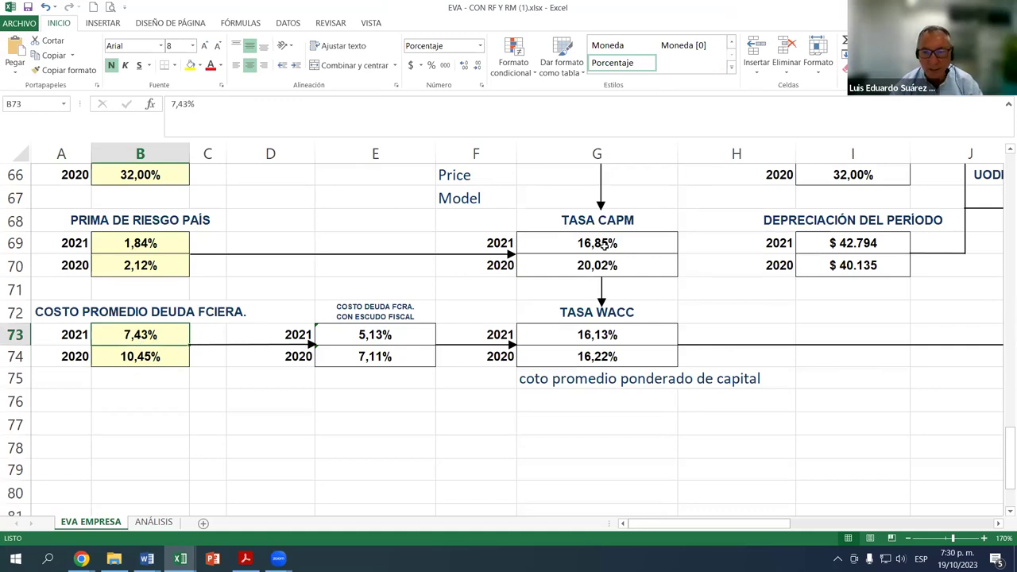
left_click(606, 246)
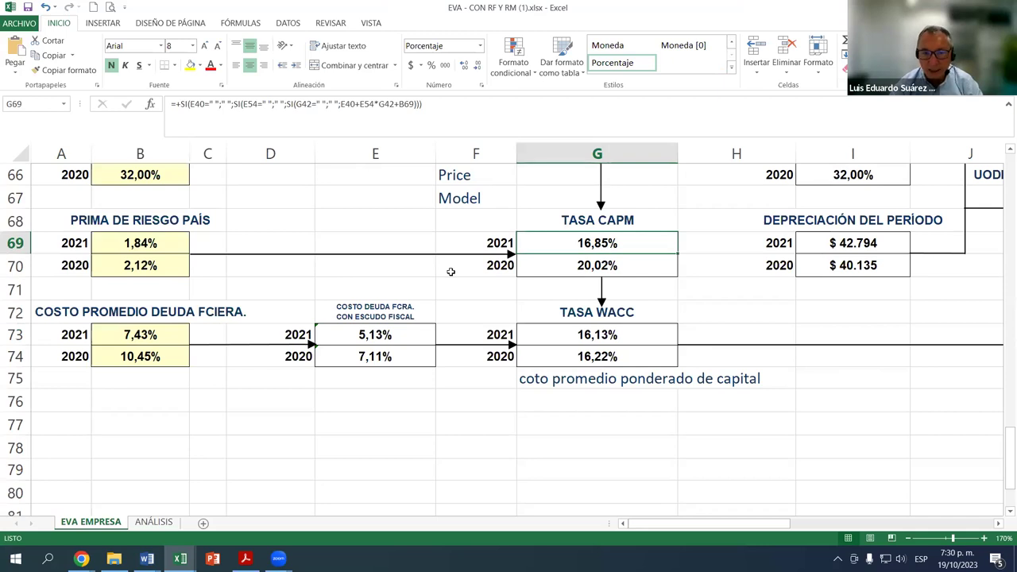
left_click(497, 246)
left_click(145, 356)
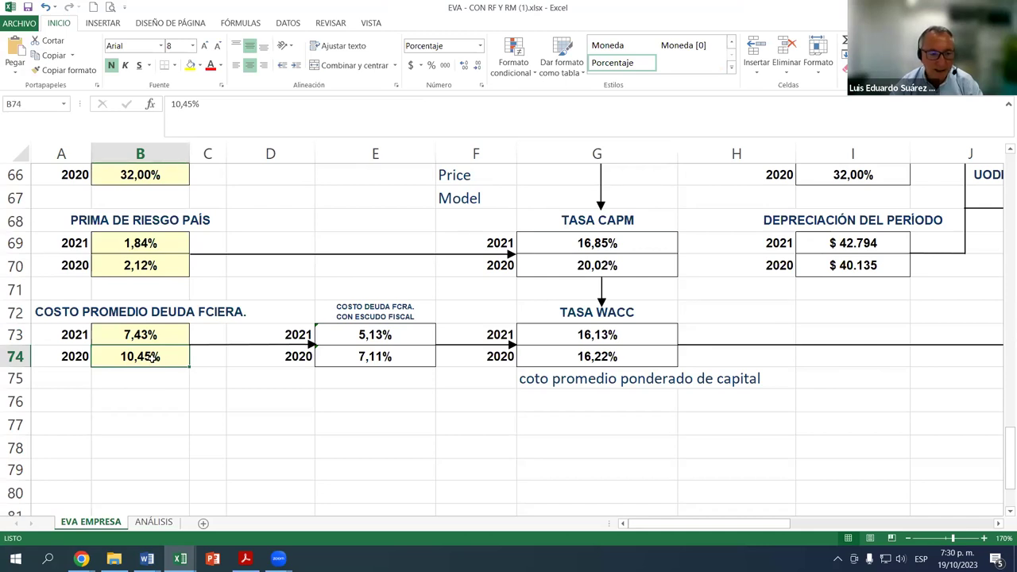
left_click(598, 264)
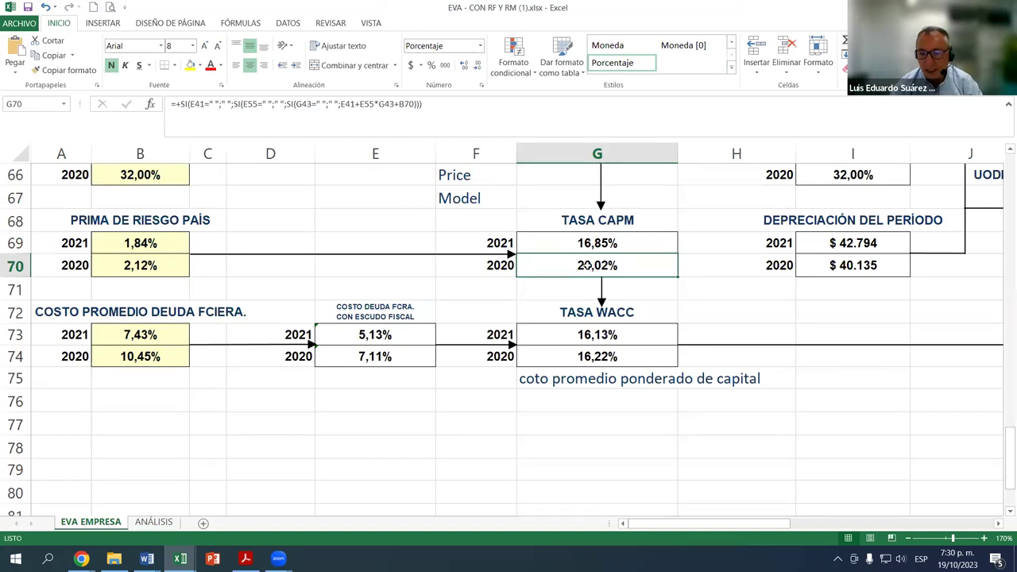
left_click(150, 362)
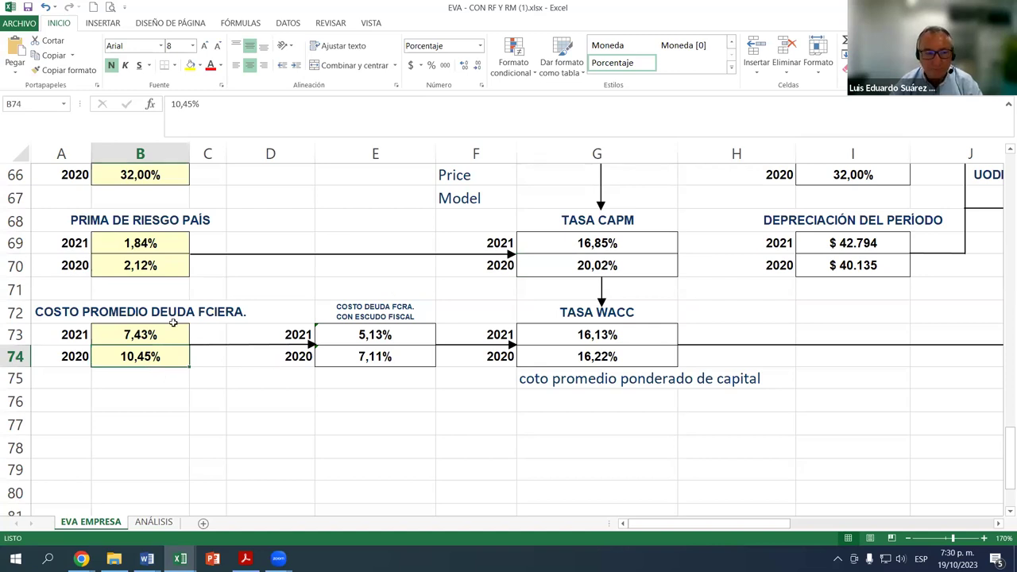
Examine how the 2021 average debt cost in B73 becomes the tax-shielded debt cost calculated in E73
left_click(143, 340)
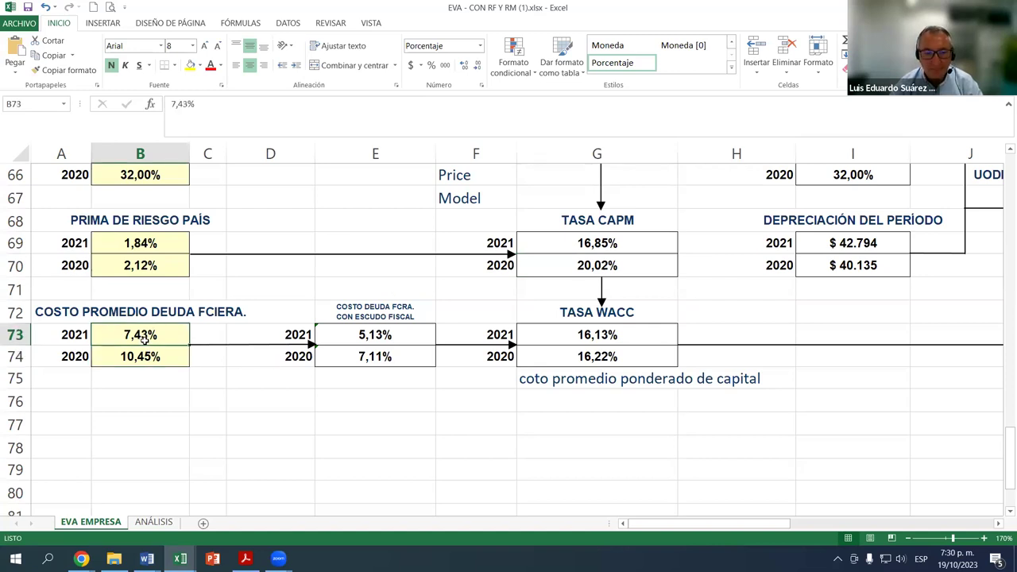
left_click(367, 334)
left_click(127, 336)
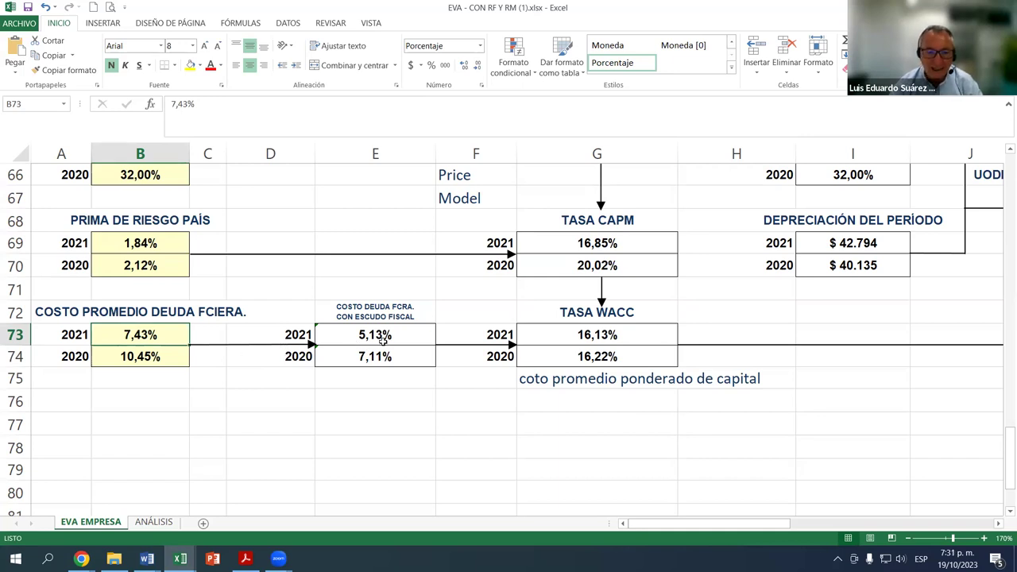
left_click(376, 316)
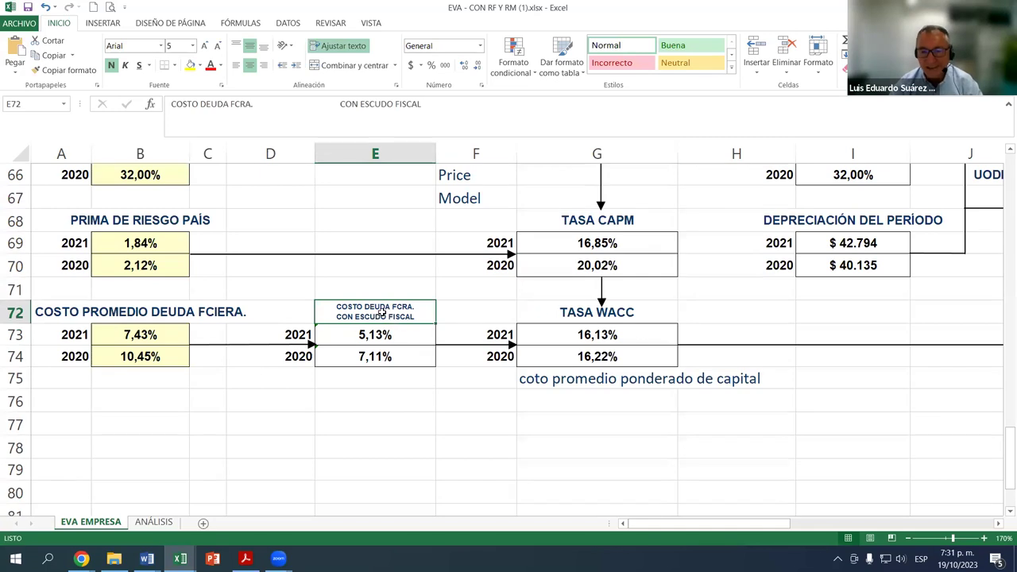
left_click(132, 337)
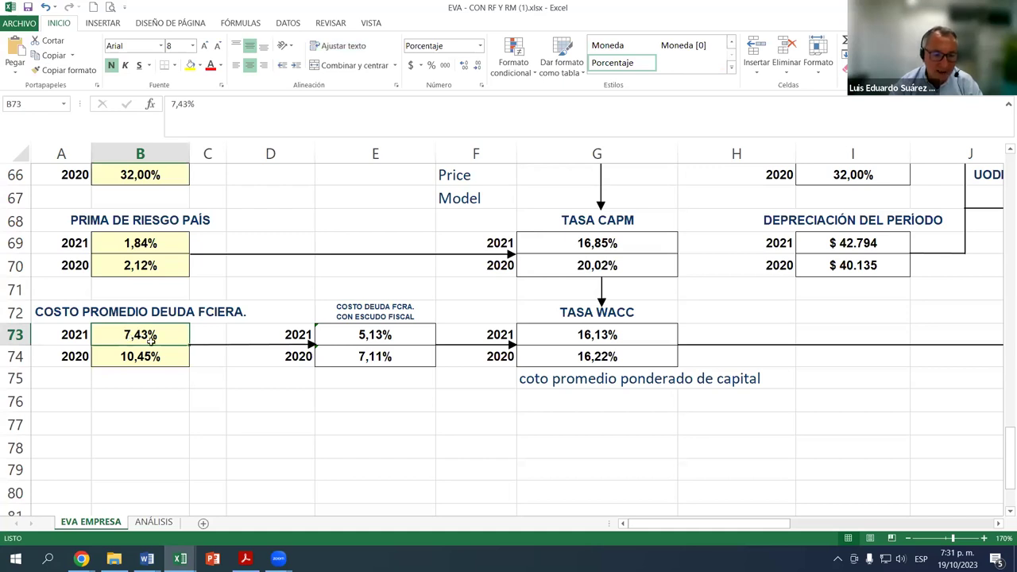
left_click(362, 335)
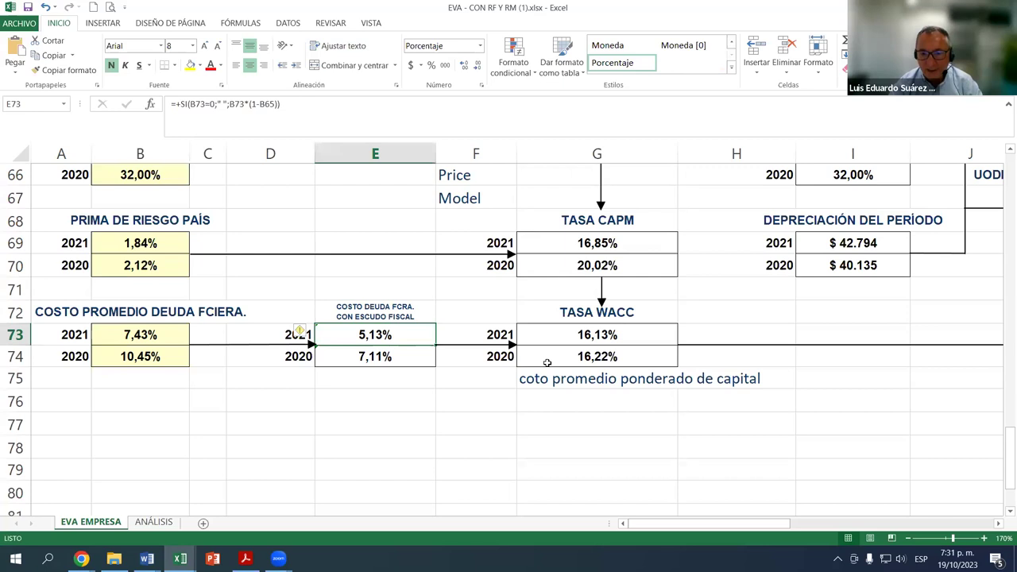
Inspect the 2021 TASA WACC formula in G73 and its highlighted references to financial debt and equity, leaving it unchanged
left_click(615, 381)
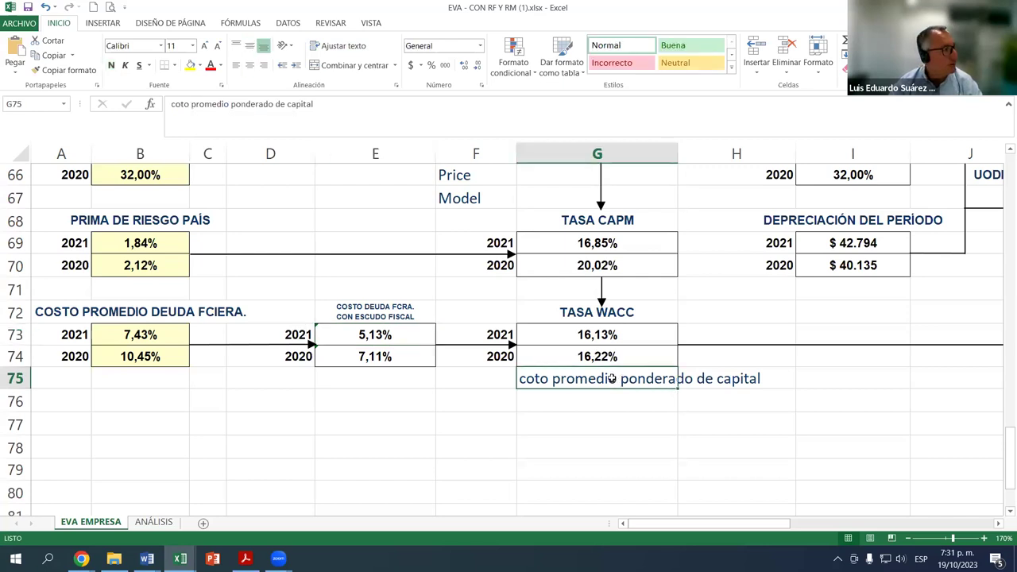
left_click(586, 246)
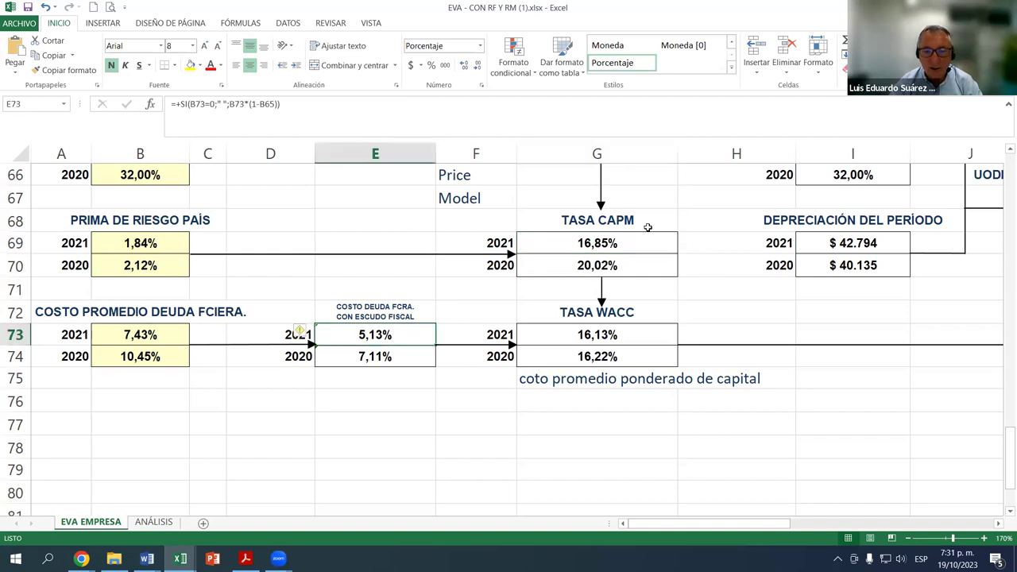
left_click(602, 334)
double_click(600, 334)
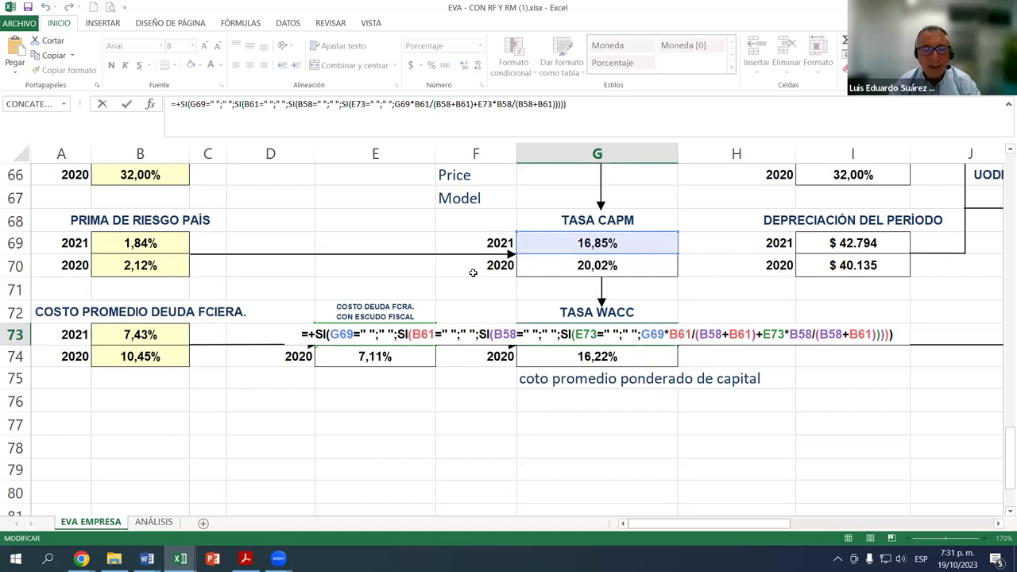
scroll(440, 323, "up", 5)
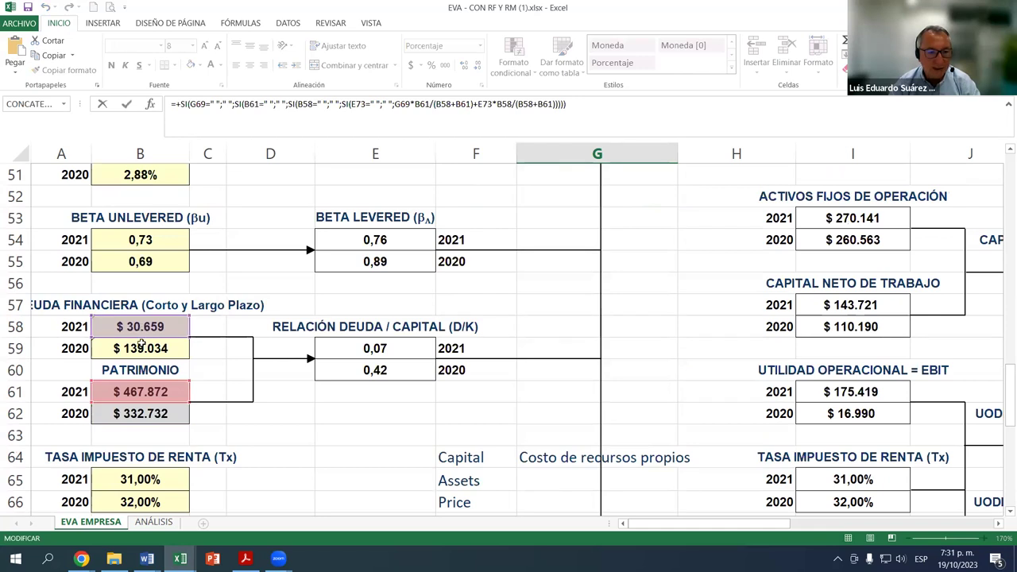
key("Escape")
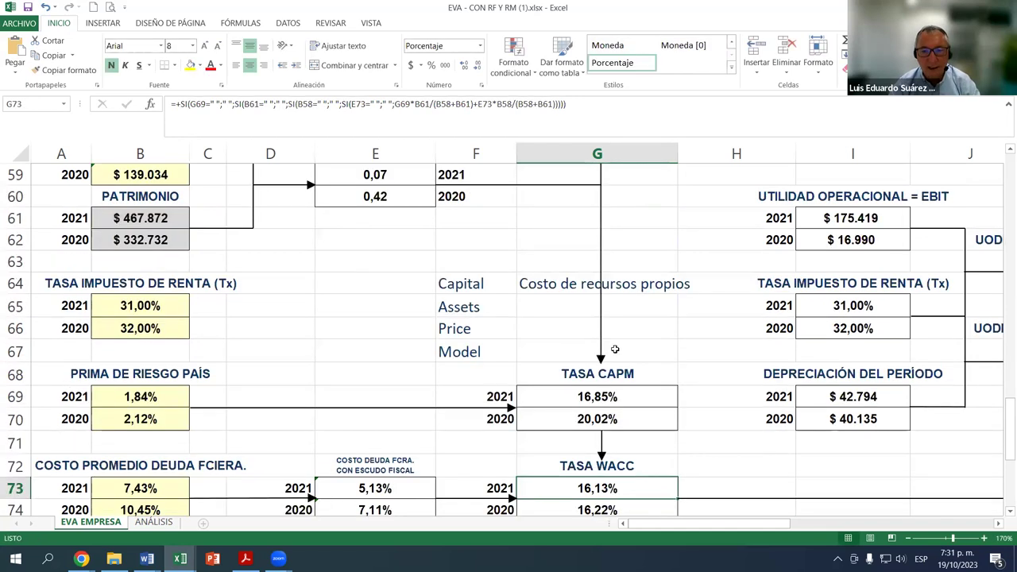
Trace the equity term of the 2021 WACC, relating the CAPM rate in G69 to the equity balance in B61
scroll(619, 344, "down", 2)
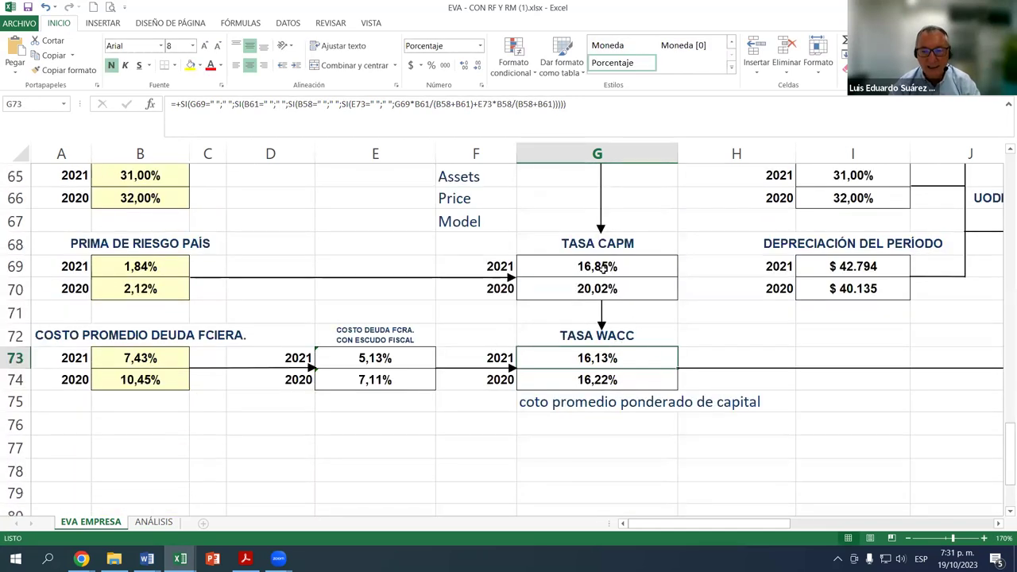
left_click(605, 269)
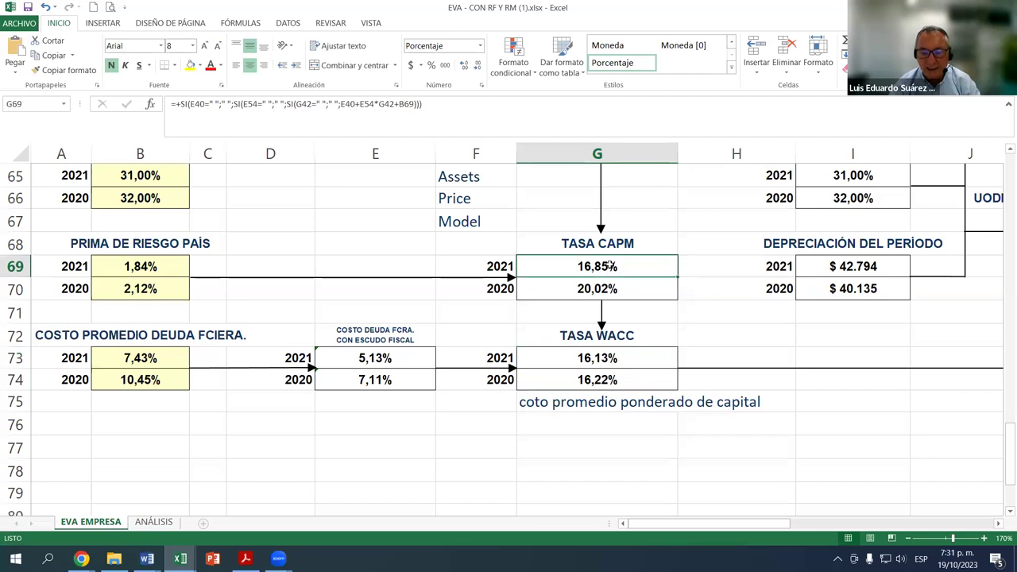
scroll(608, 274, "up", 2)
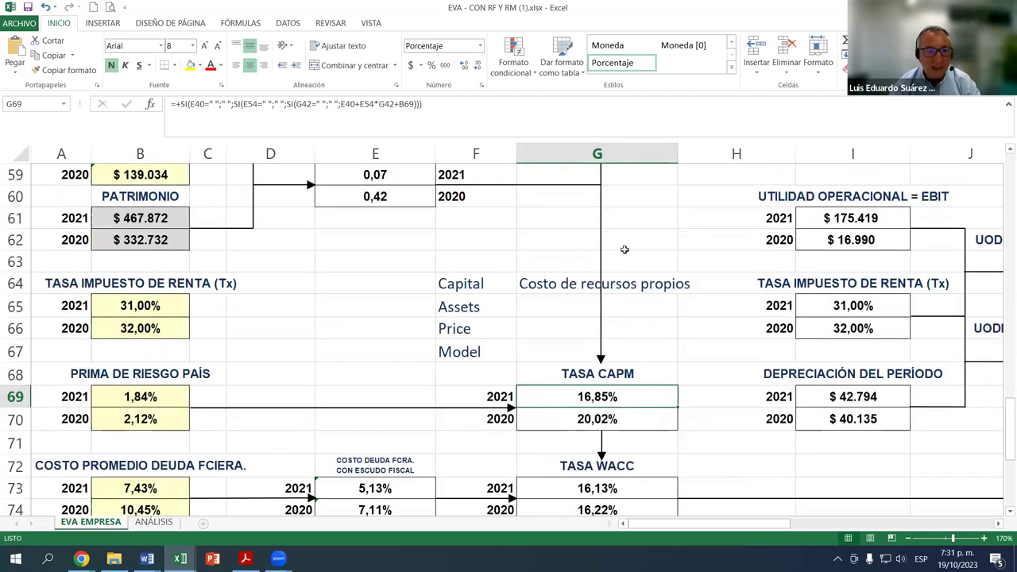
scroll(358, 346, "up", 1)
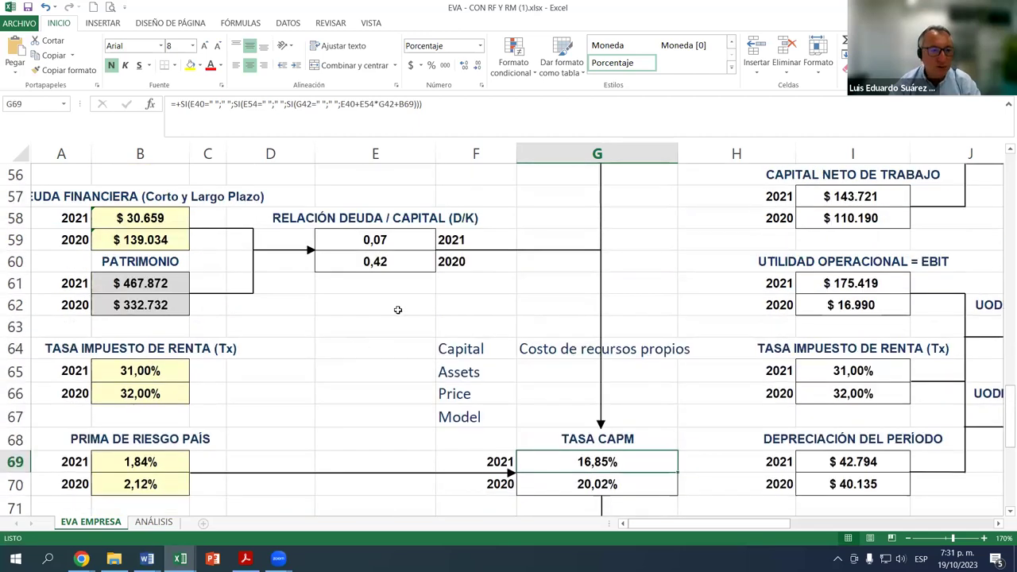
left_click(133, 291)
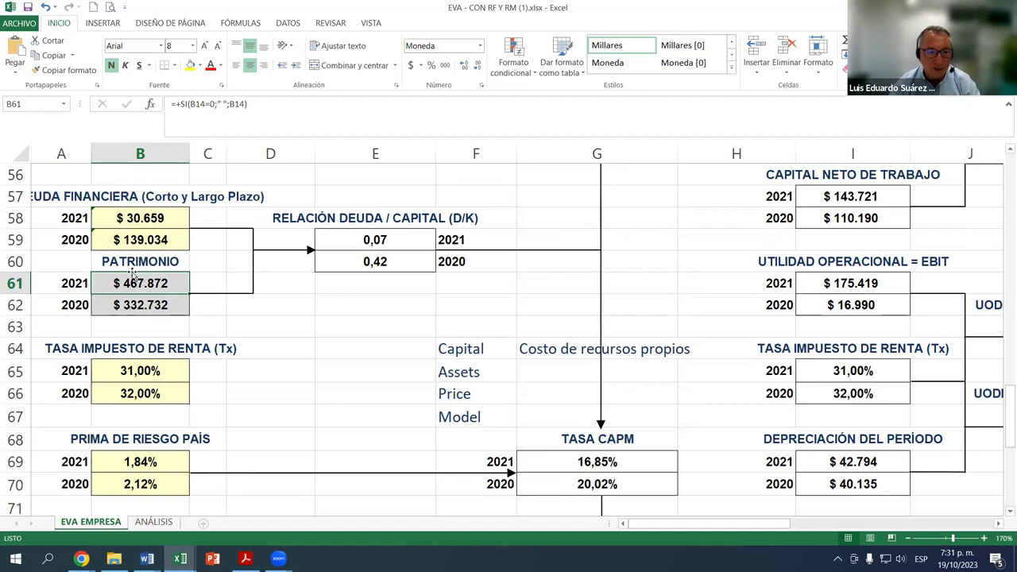
scroll(443, 298, "down", 3)
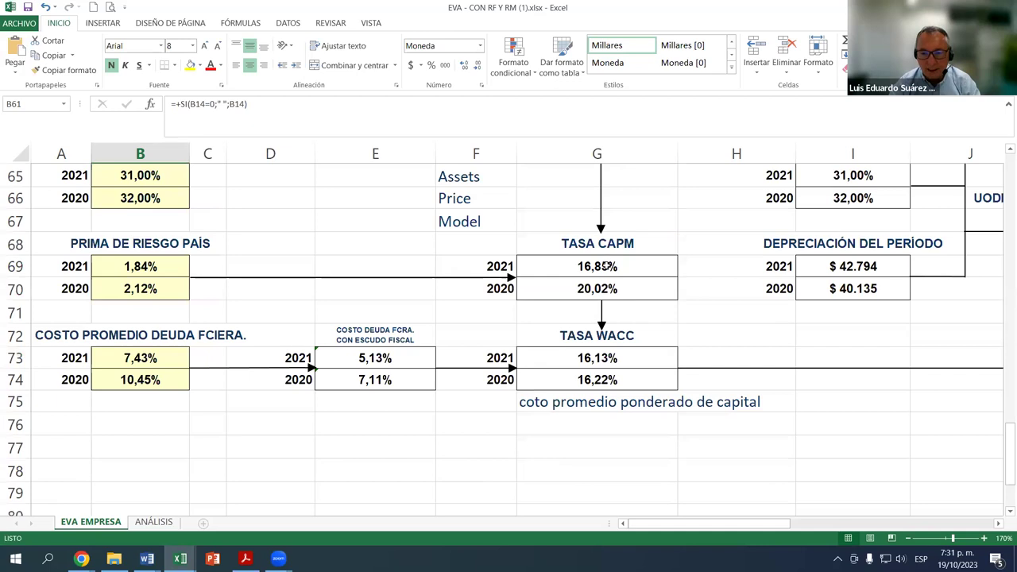
left_click(607, 266)
Trace the debt term of the 2021 WACC, relating the tax-shielded cost in E73 to the financial debt in B58
left_click(368, 359)
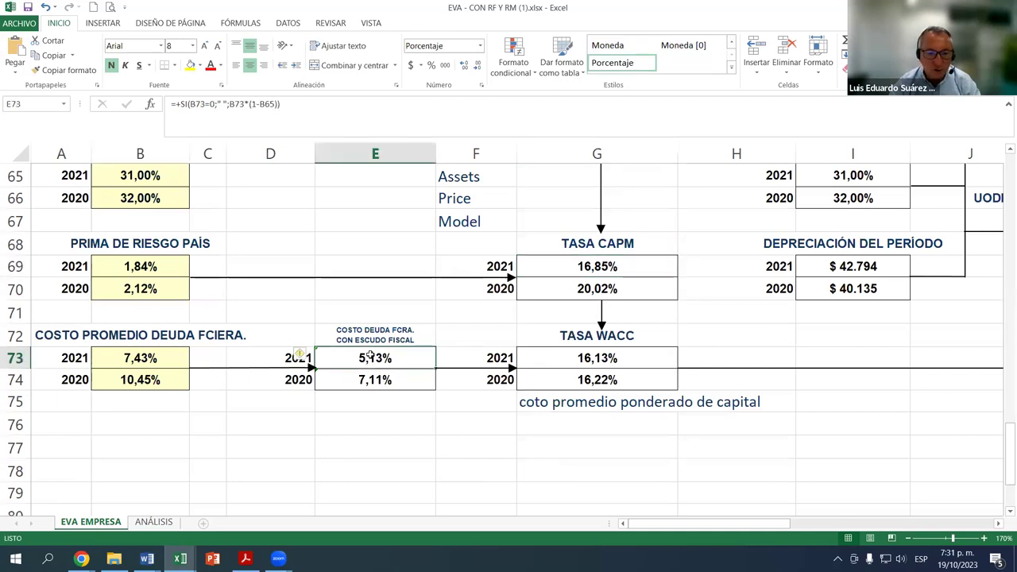
scroll(199, 270, "up", 2)
scroll(168, 263, "up", 1)
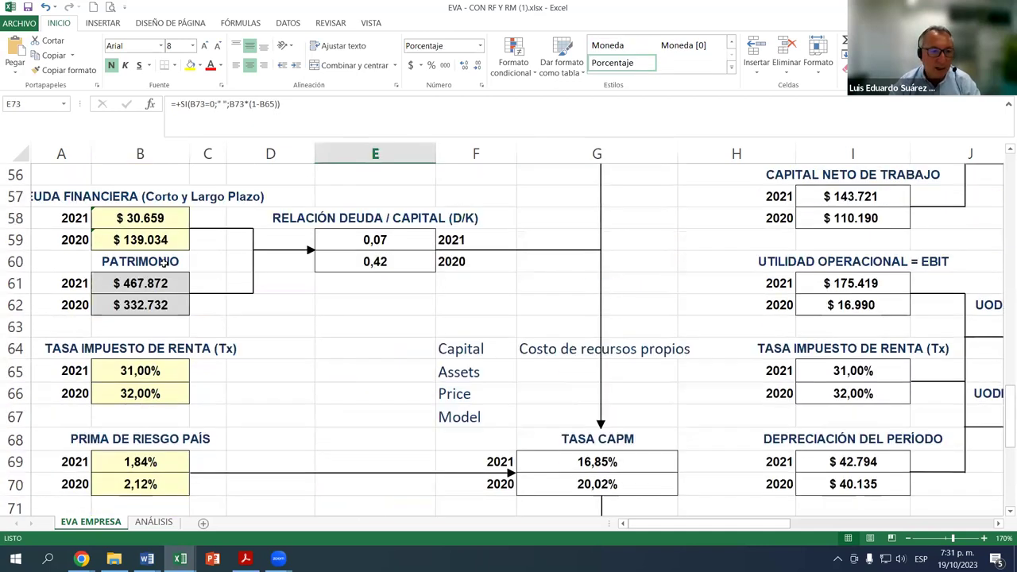
left_click(138, 217)
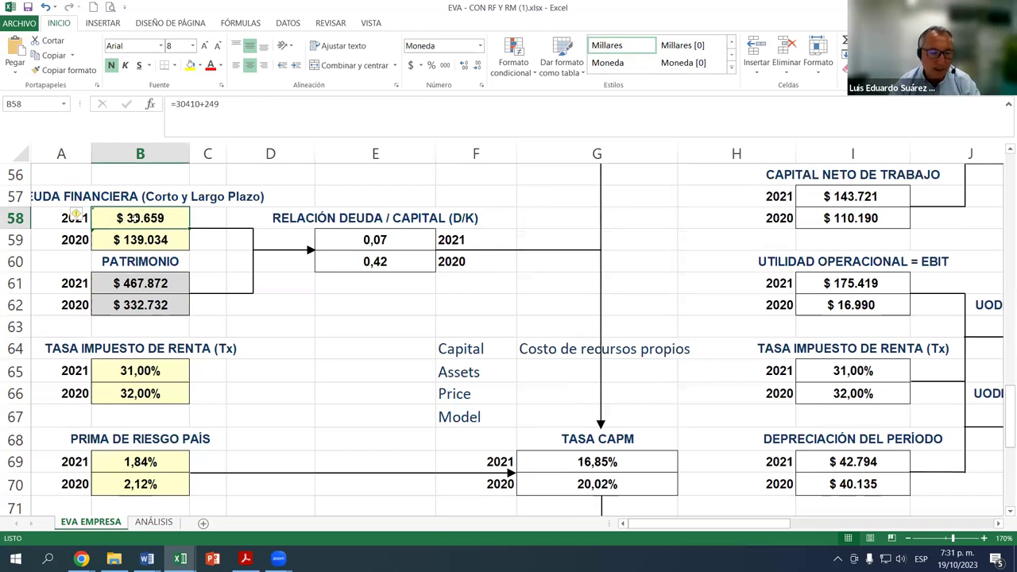
Compare the WACC rates for both years, then check the 2021 WACC against its CAPM rate and tax-shielded debt cost
scroll(556, 286, "down", 4)
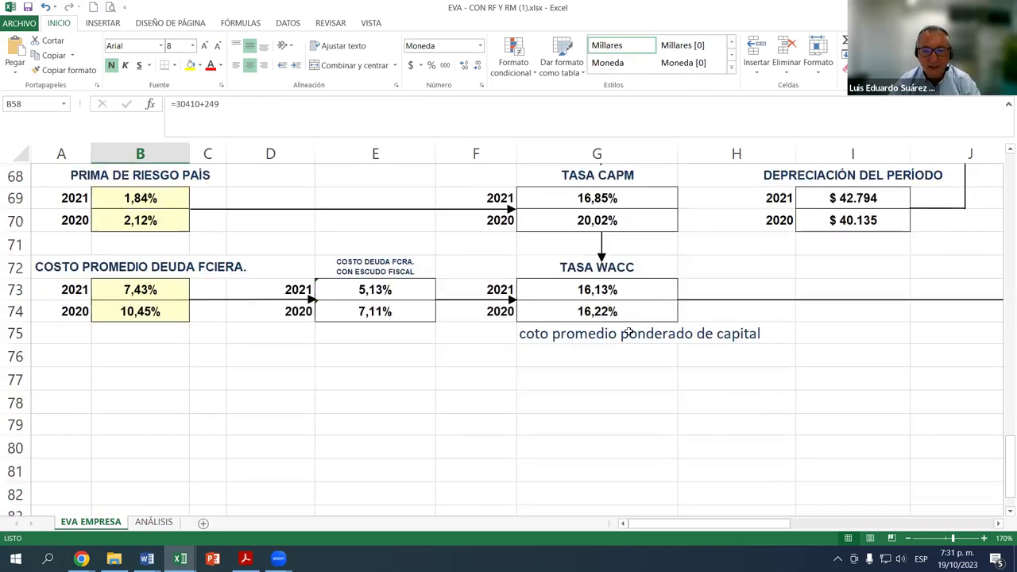
left_click(608, 295)
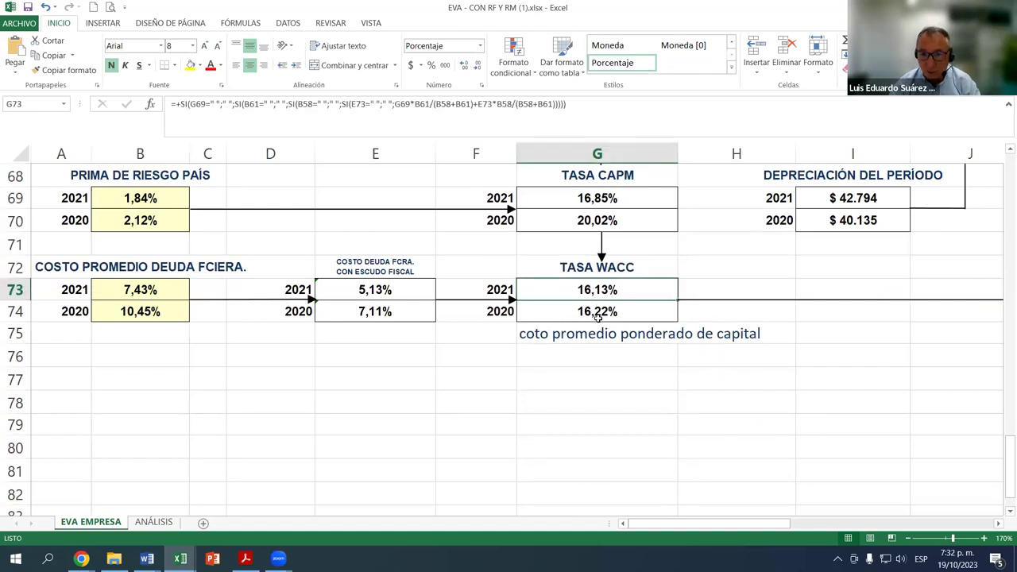
left_click(598, 317)
left_click(593, 293)
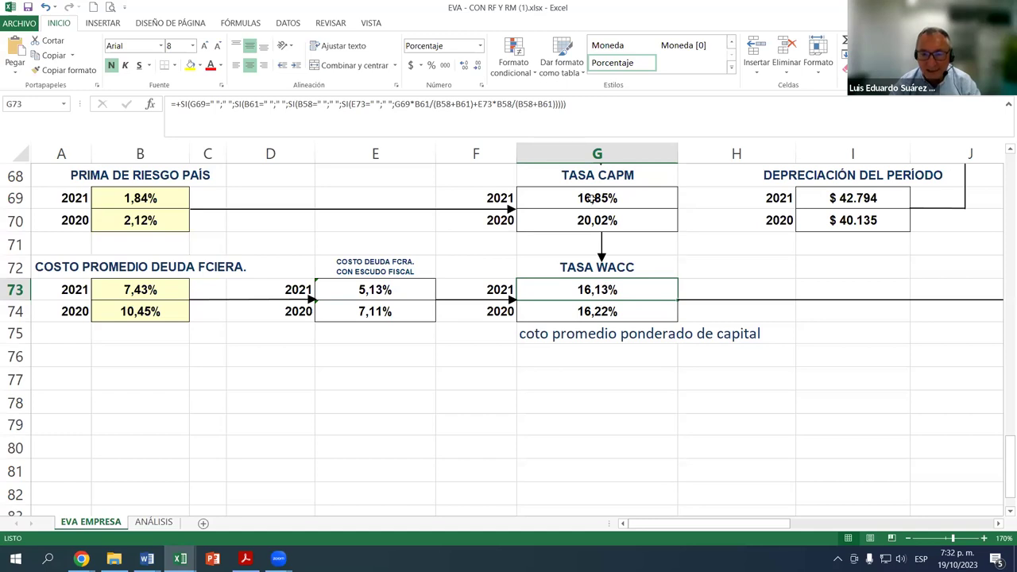
left_click(591, 199)
left_click(388, 291)
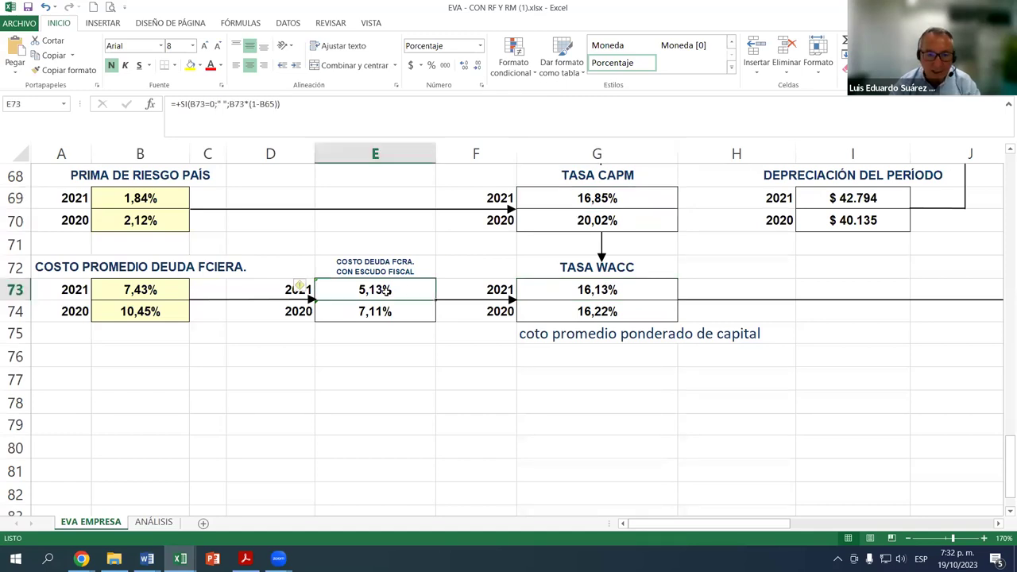
left_click(595, 293)
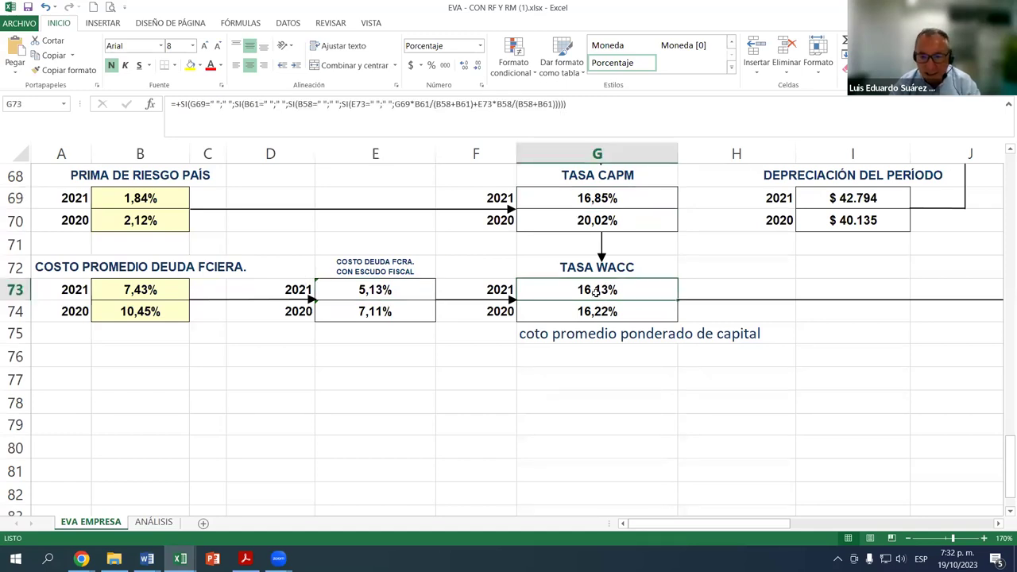
left_click(385, 288)
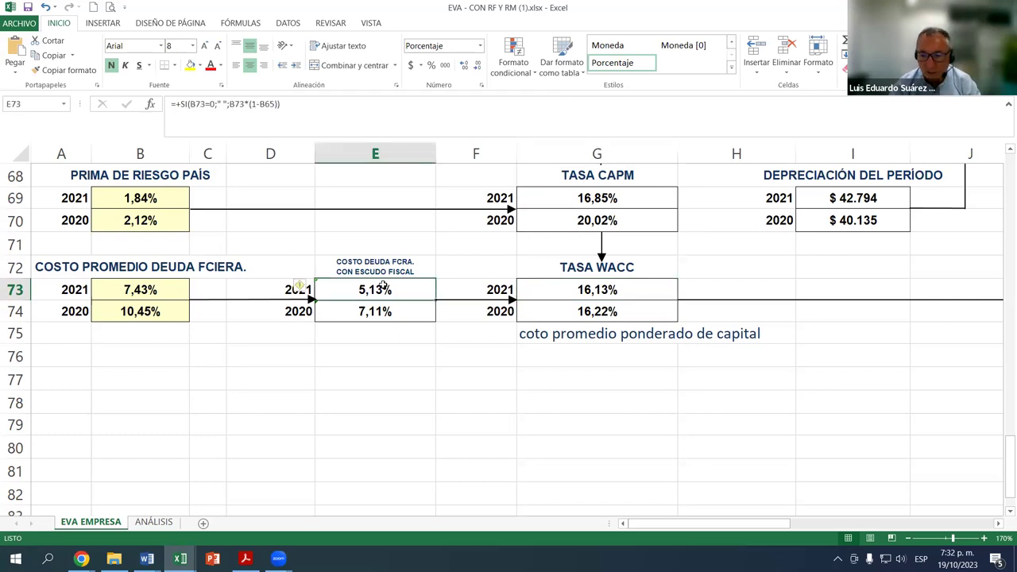
left_click(575, 183)
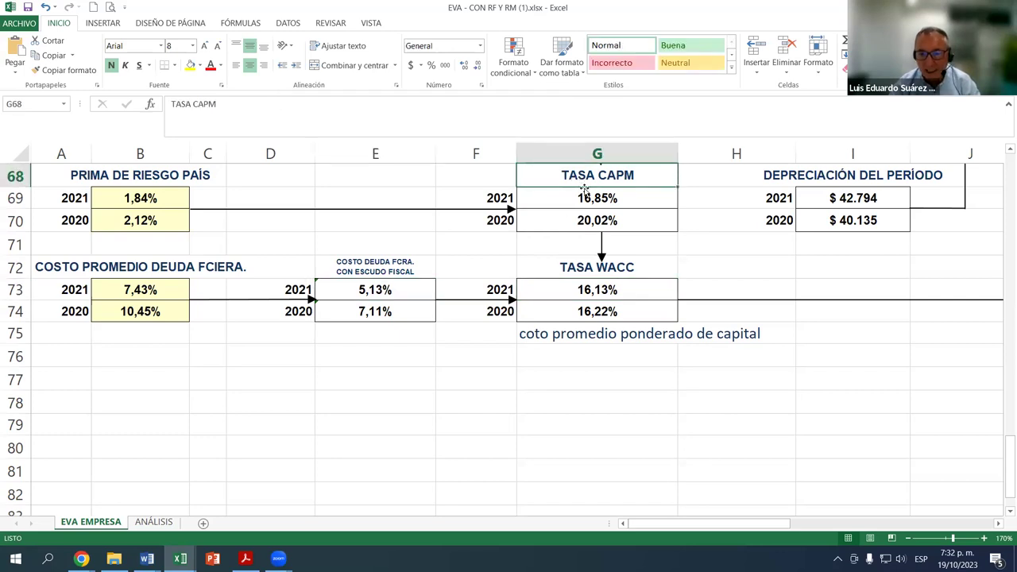
left_click(589, 204)
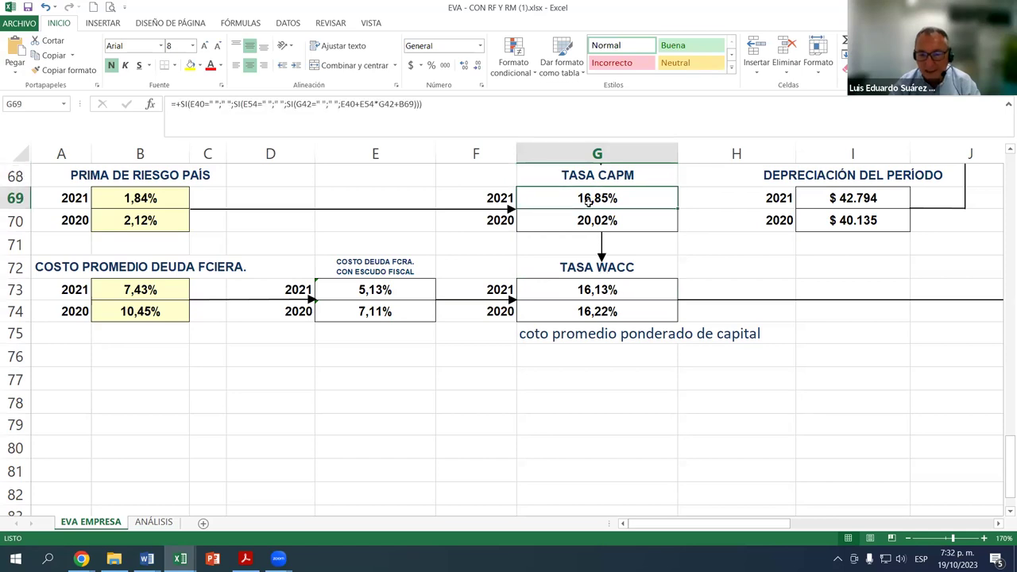
left_click(598, 292)
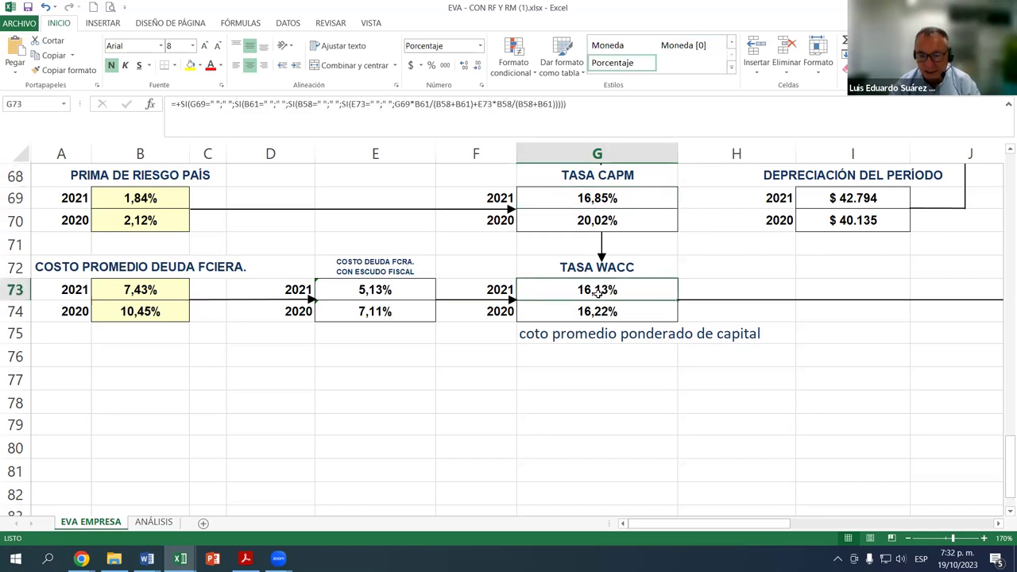
Trace the 2021 WACC in G73 through the tax-shielded debt cost, CAPM rate, equity in B61 and financial debt in B58
left_click(392, 292)
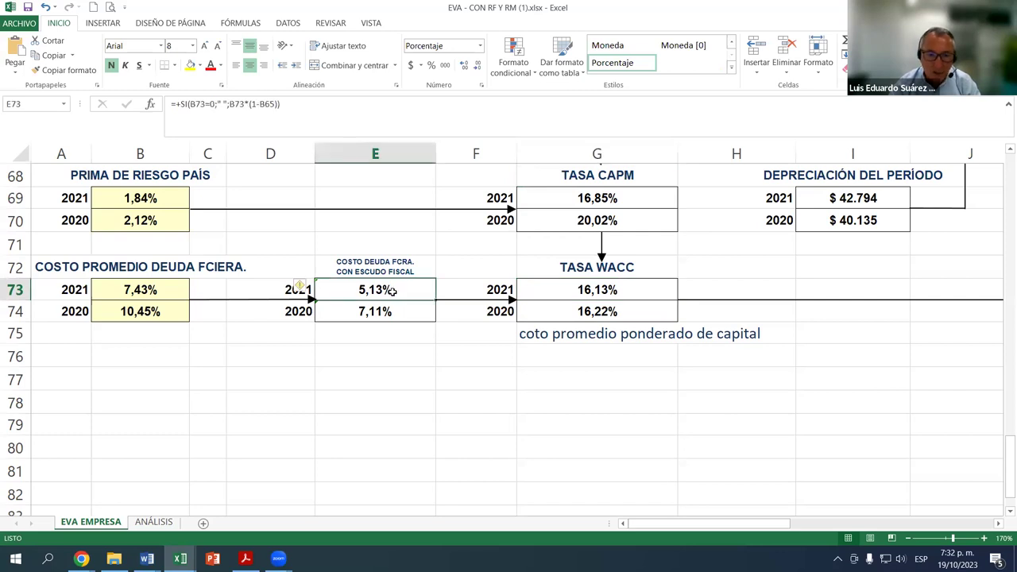
left_click(594, 203)
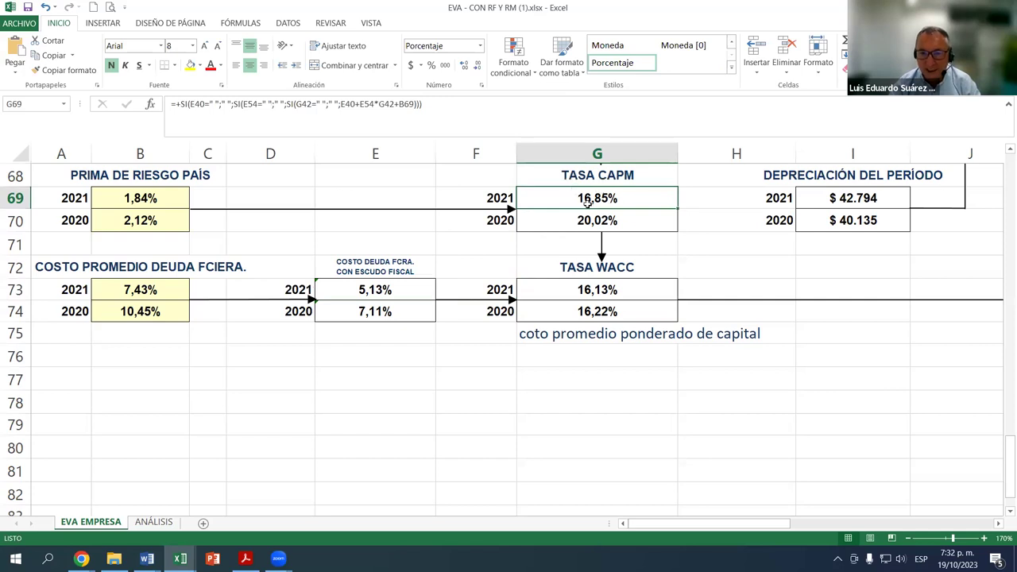
scroll(604, 195, "up", 4)
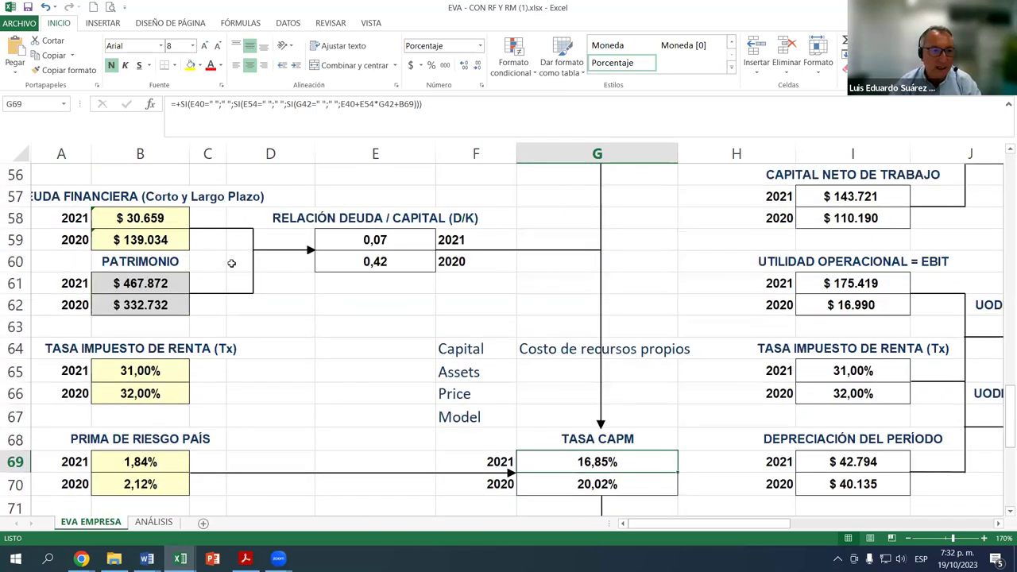
left_click(133, 286)
left_click(141, 221)
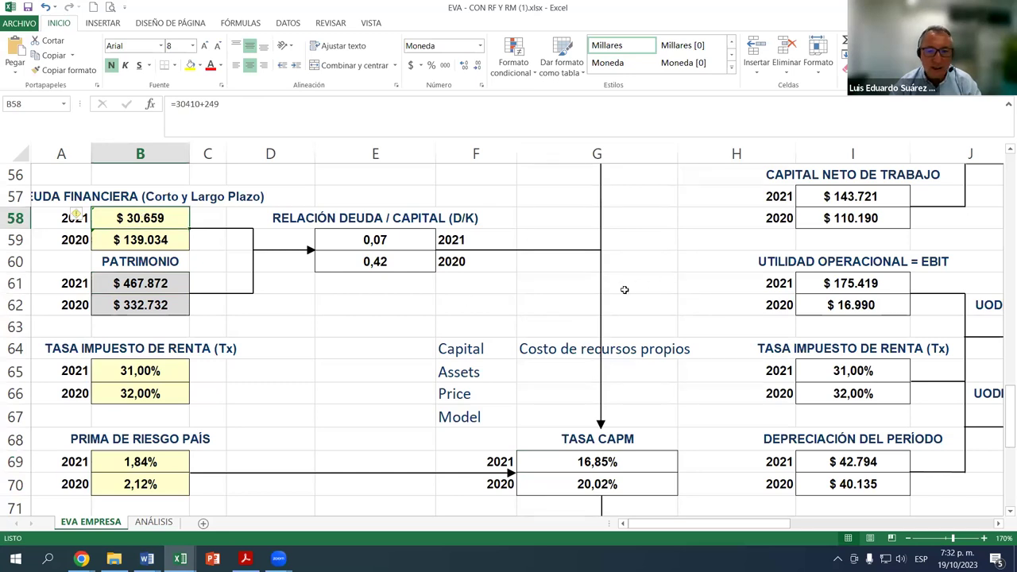
scroll(630, 322, "down", 3)
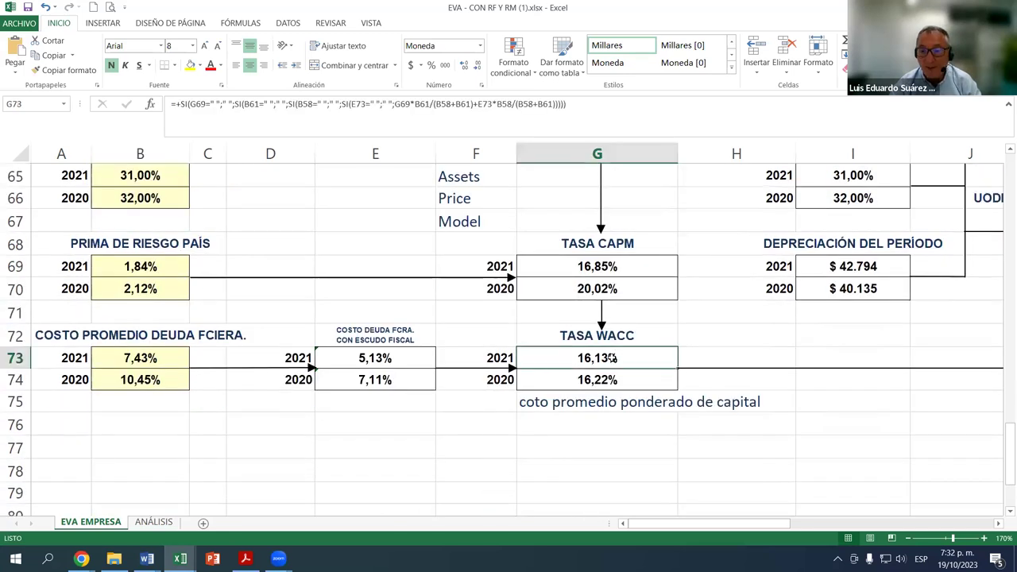
left_click(616, 357)
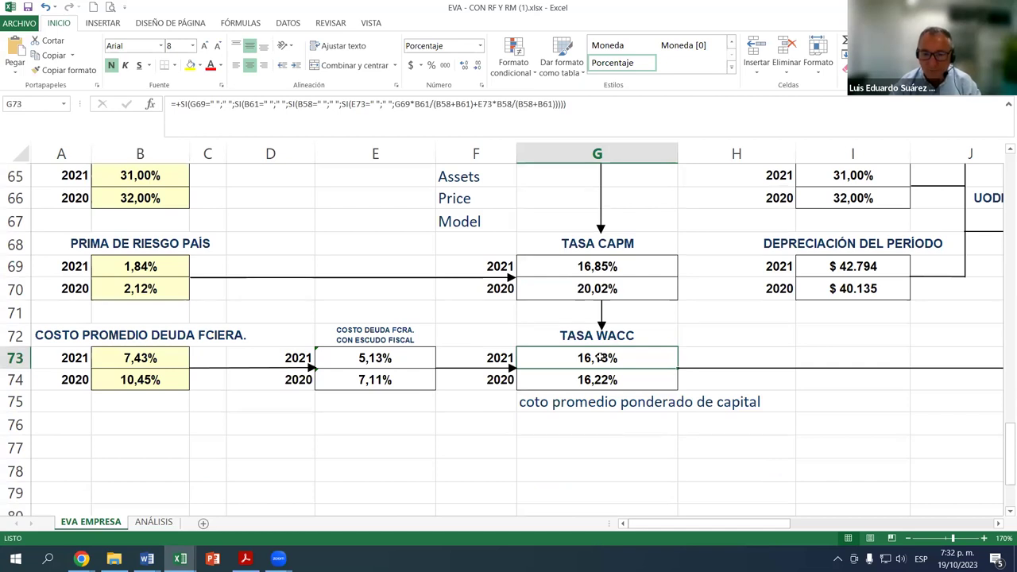
Compare the 2020 WACC in G74 with its CAPM rate in G70, its tax-shielded debt cost in E74 and the 2021 WACC
left_click(601, 288)
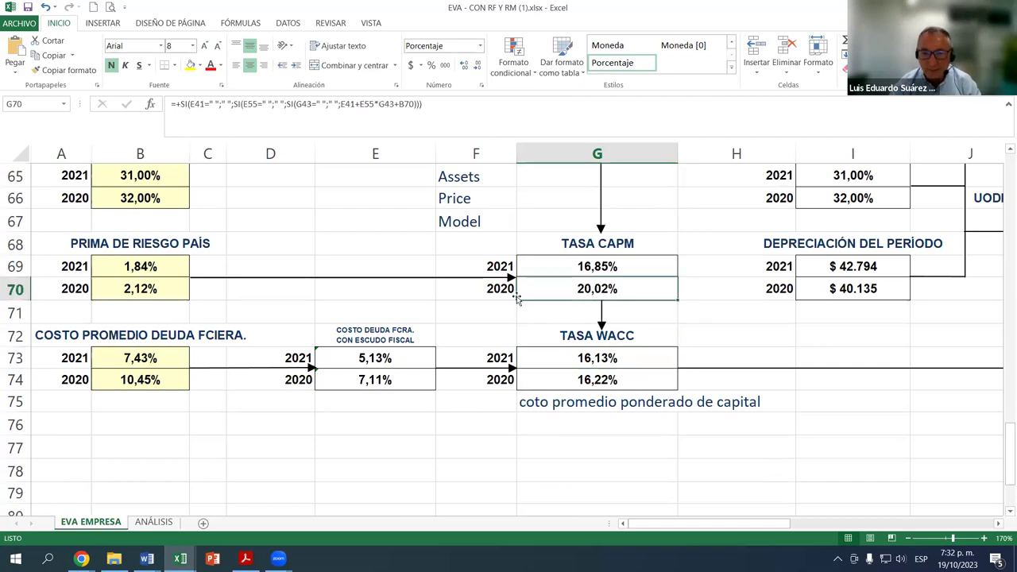
left_click(378, 384)
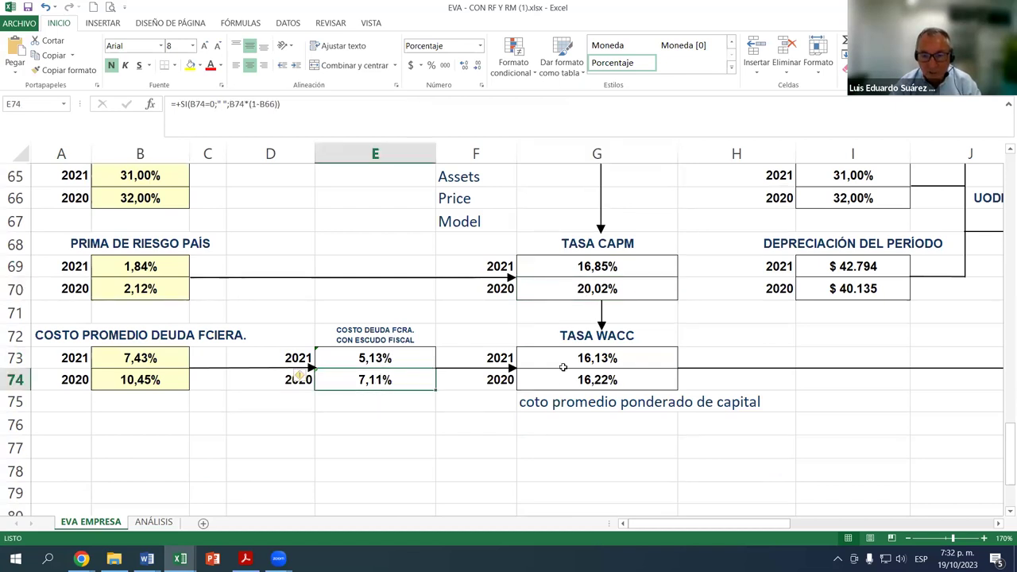
left_click(591, 375)
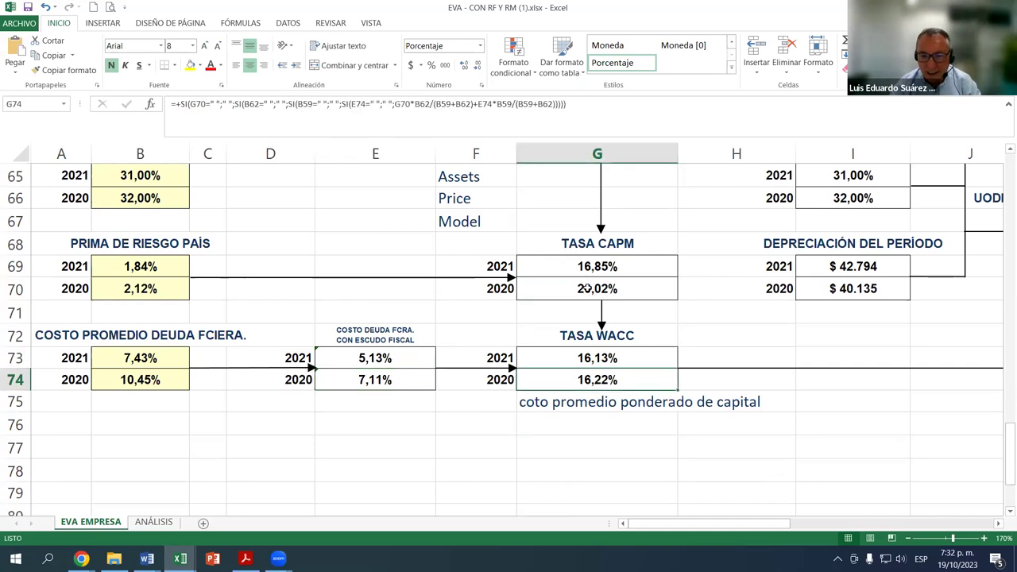
left_click(586, 288)
left_click(600, 351)
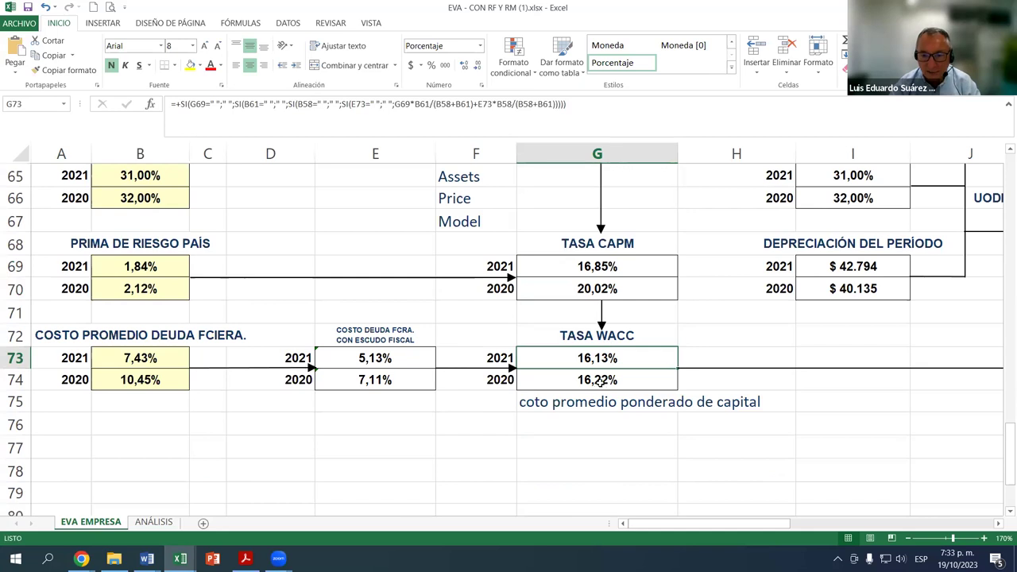
left_click(601, 381)
left_click(589, 290)
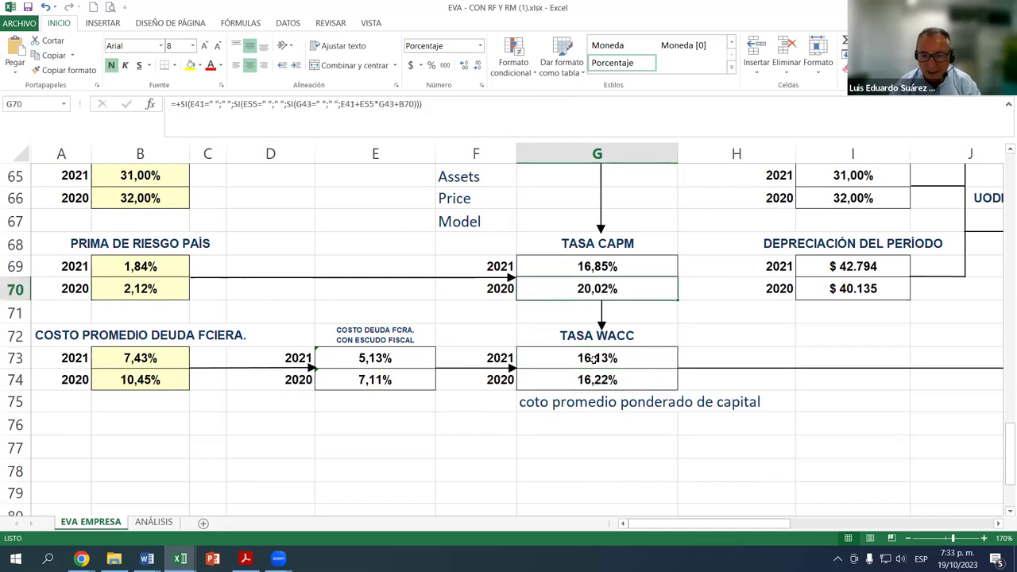
left_click(595, 382)
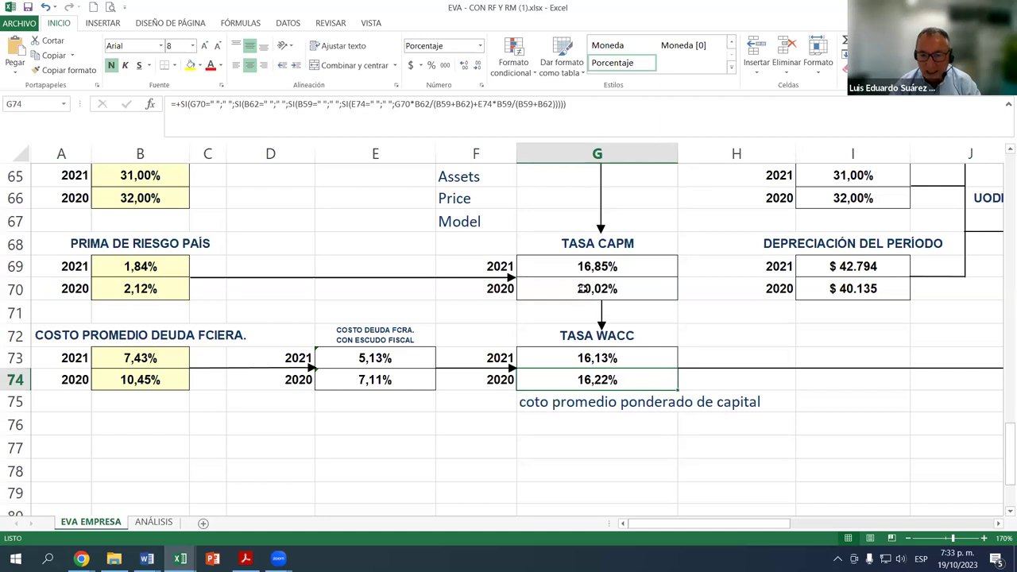
Relate the 2020 tax-shielded debt cost to the equity balance in B62 and the financial debt in B59
left_click_drag(396, 395, 341, 386)
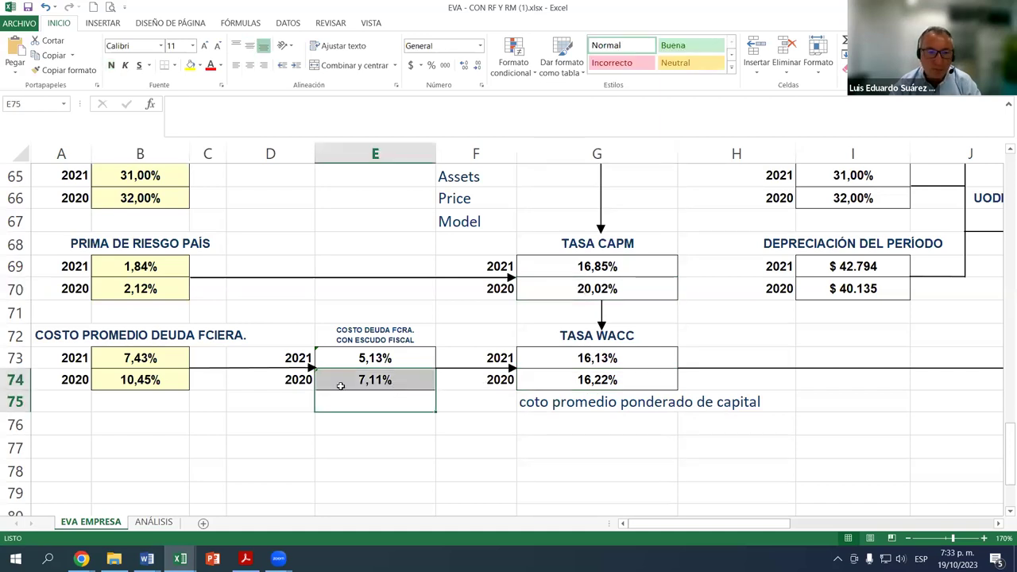
scroll(283, 227, "up", 4)
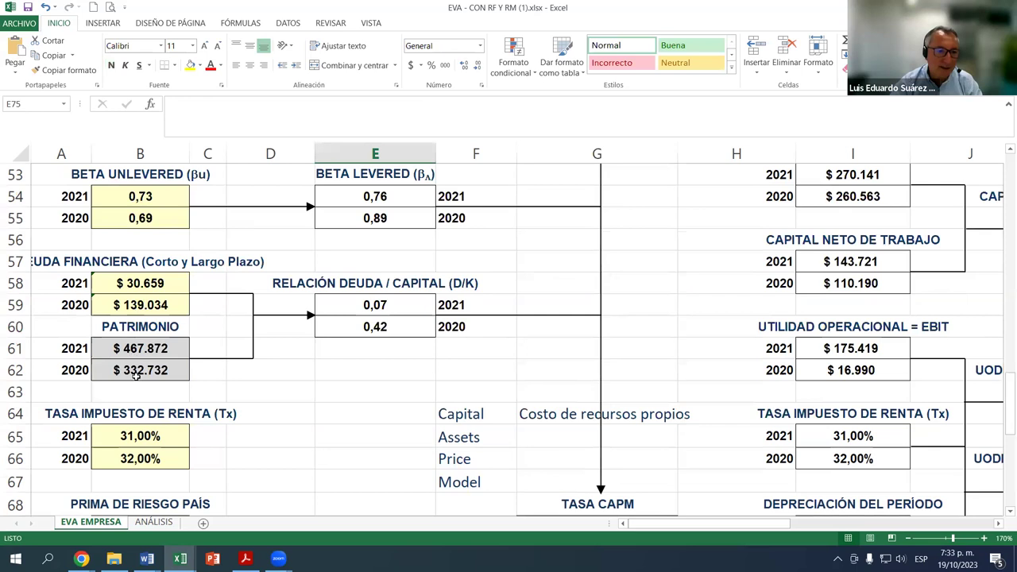
left_click(124, 371)
left_click(132, 308)
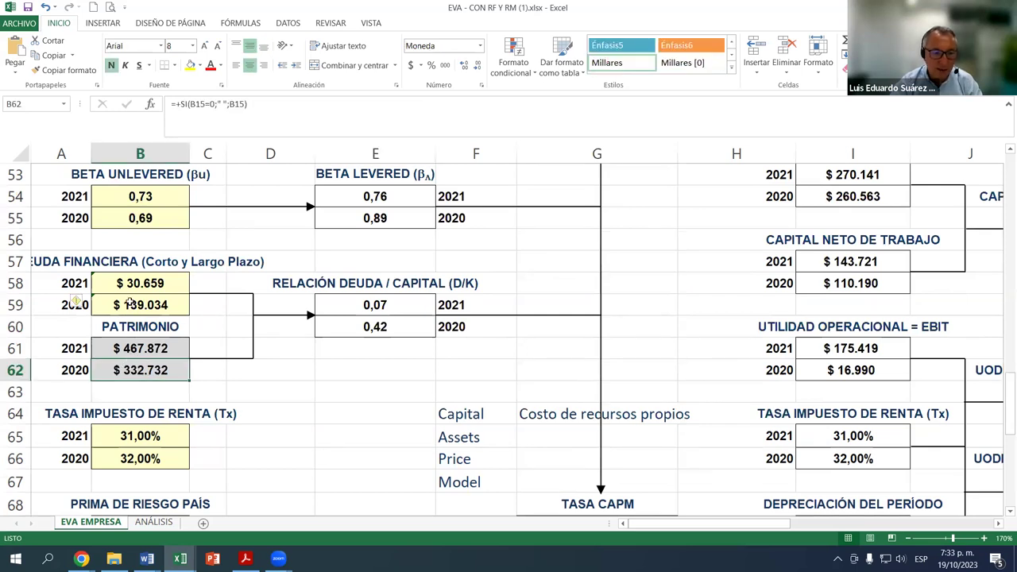
left_click(135, 378)
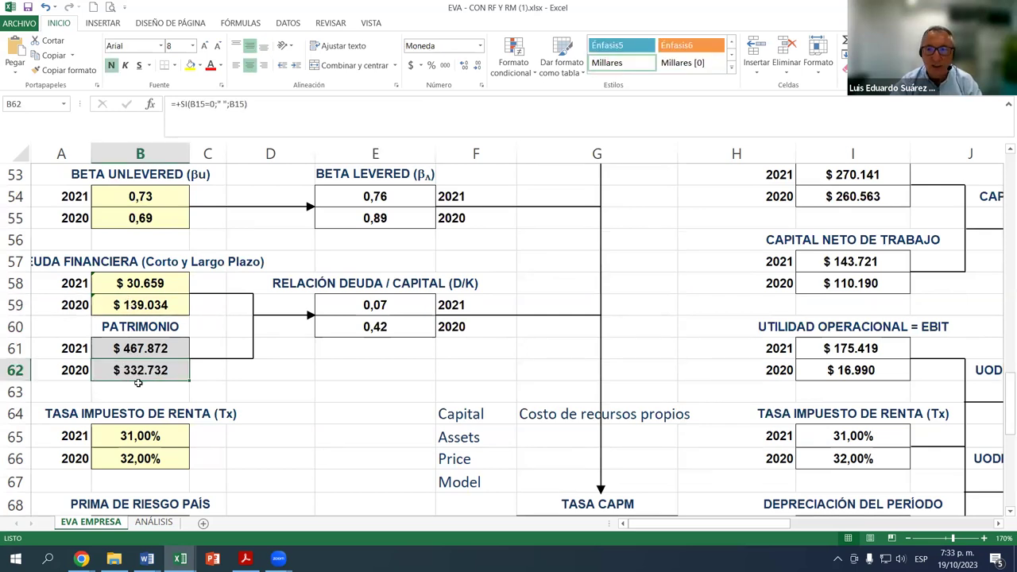
left_click(149, 304)
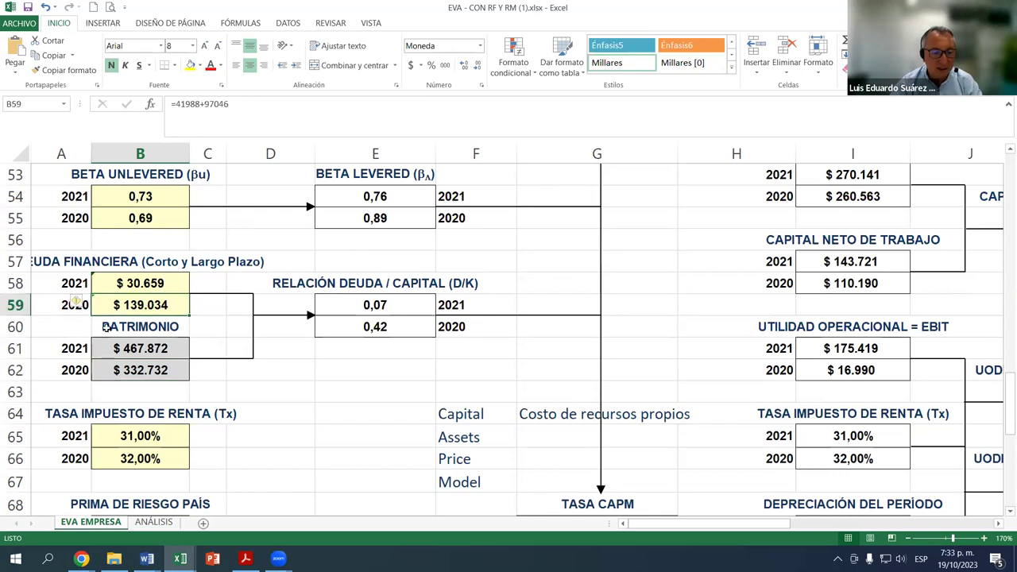
Examine the 2021 ROIC without depreciation in M59 and the 2021 method 1 EVA without depreciation in O67
scroll(489, 392, "down", 3)
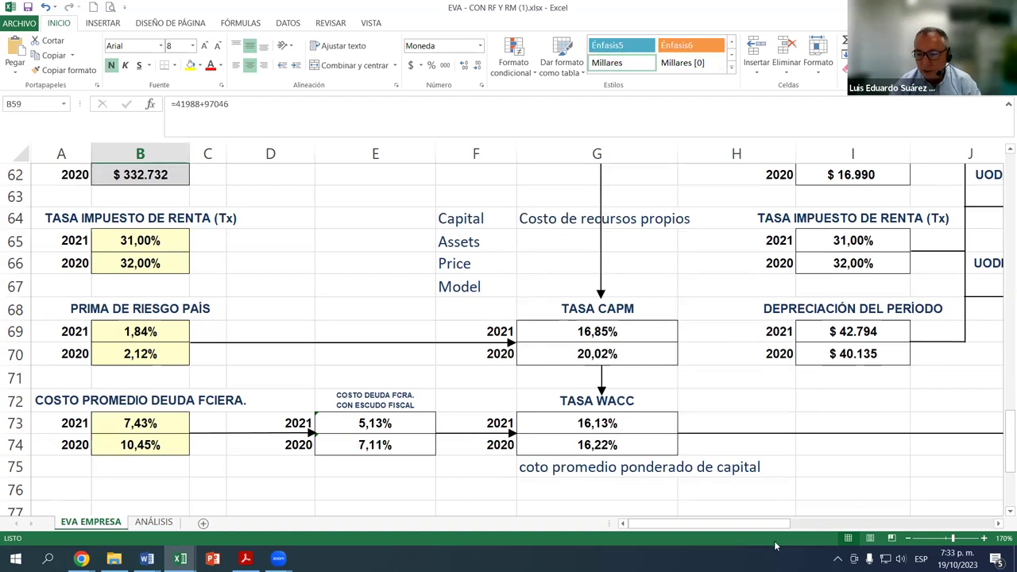
left_click_drag(770, 531, 832, 526)
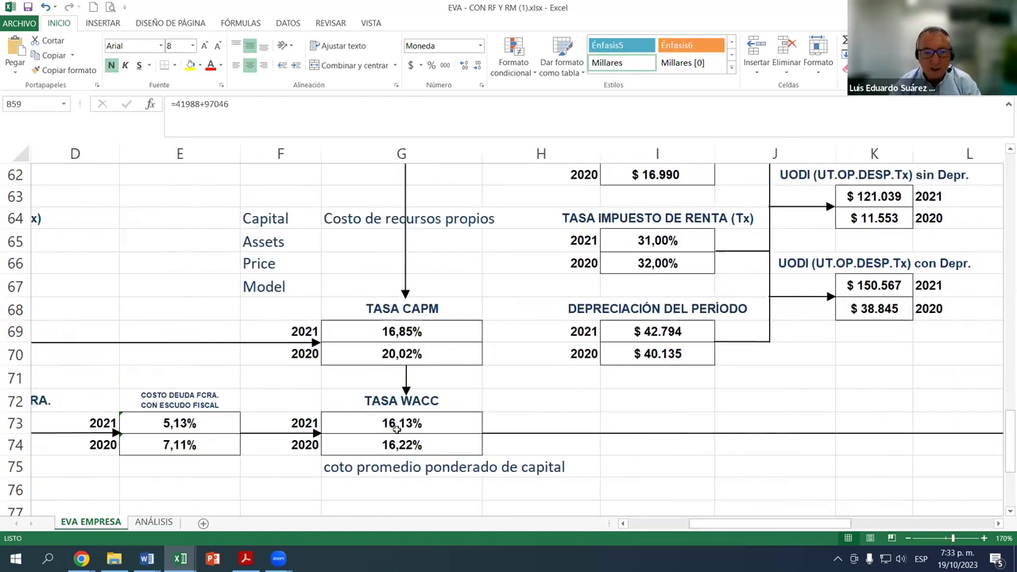
left_click_drag(759, 526, 942, 523)
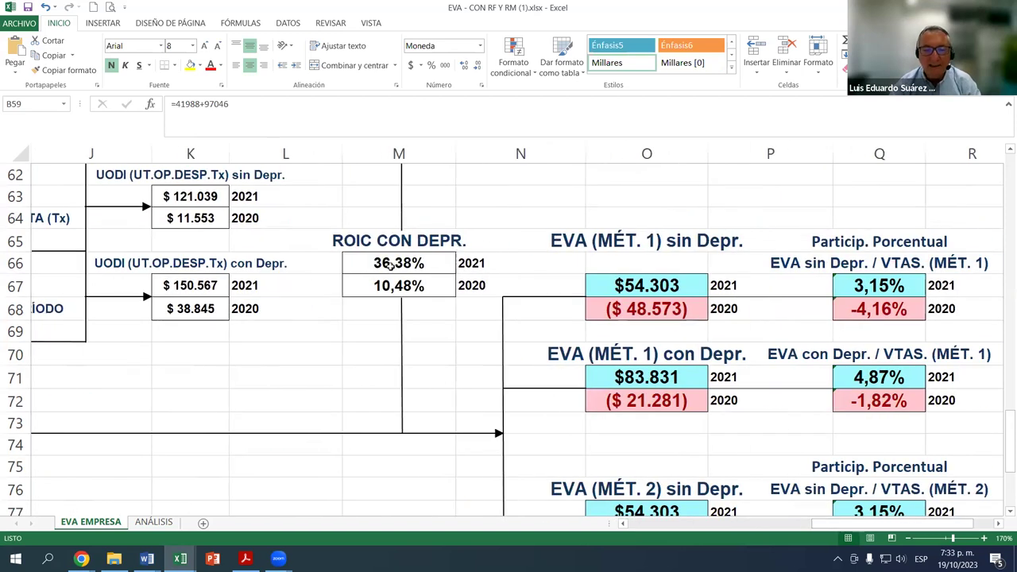
scroll(381, 284, "up", 2)
left_click(402, 242)
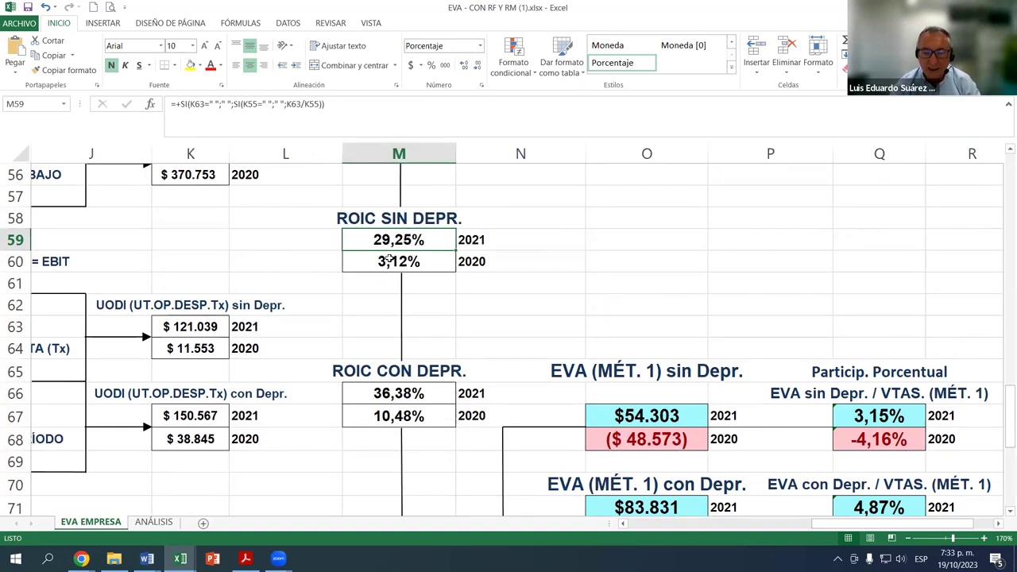
left_click_drag(828, 533, 941, 523)
scroll(340, 469, "down", 2)
left_click(326, 424)
left_click(513, 280)
Compare the 2020 ROIC without and with depreciation in M60 and M67 against the WACC rates in G73 and G74
scroll(254, 334, "up", 2)
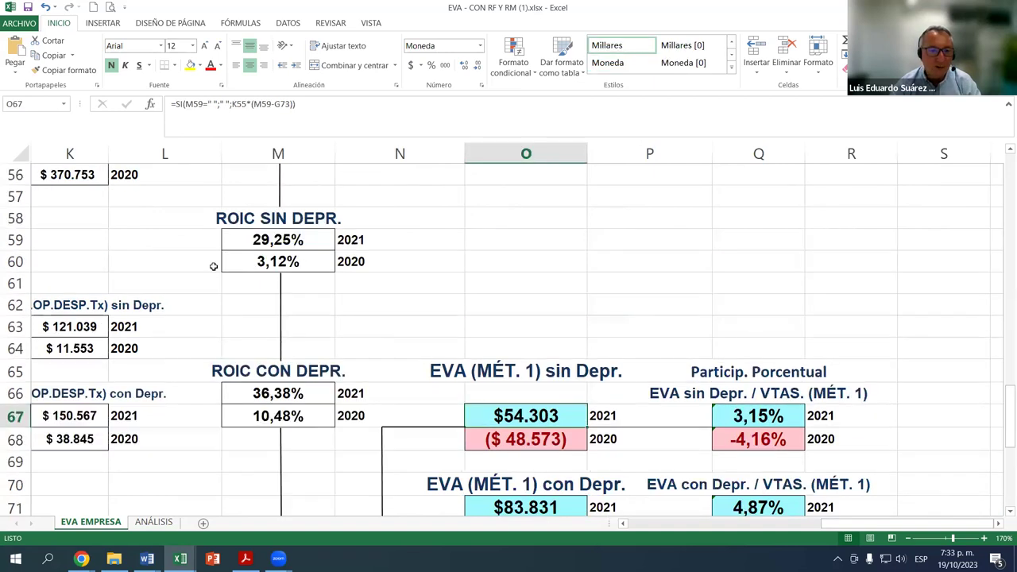
left_click(264, 263)
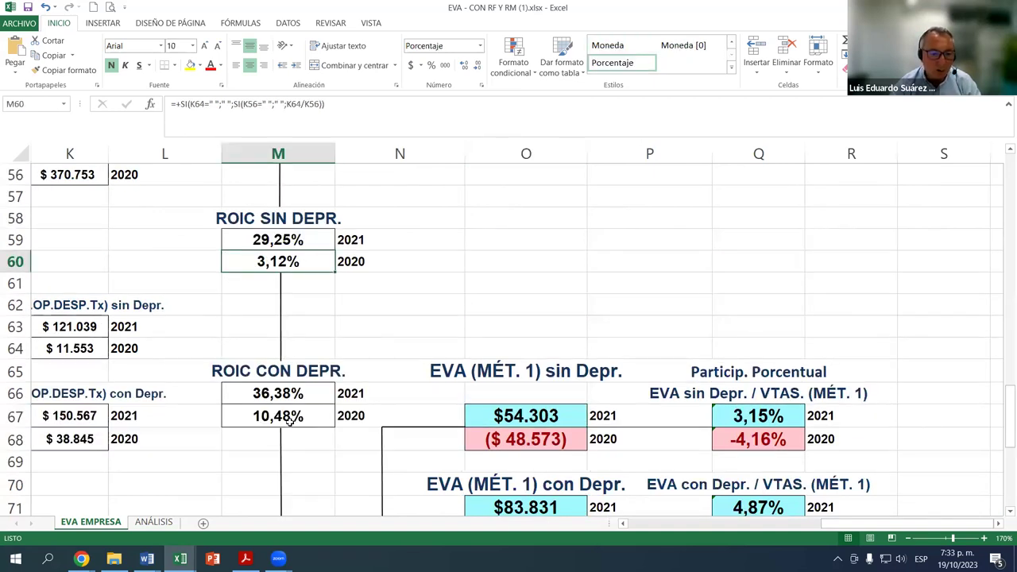
left_click(290, 422)
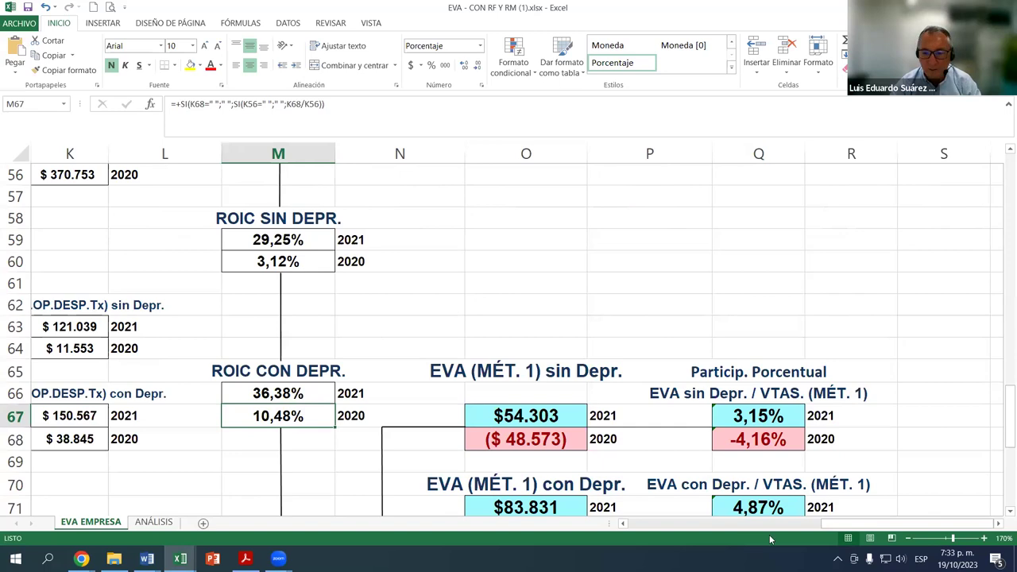
left_click_drag(834, 530, 678, 531)
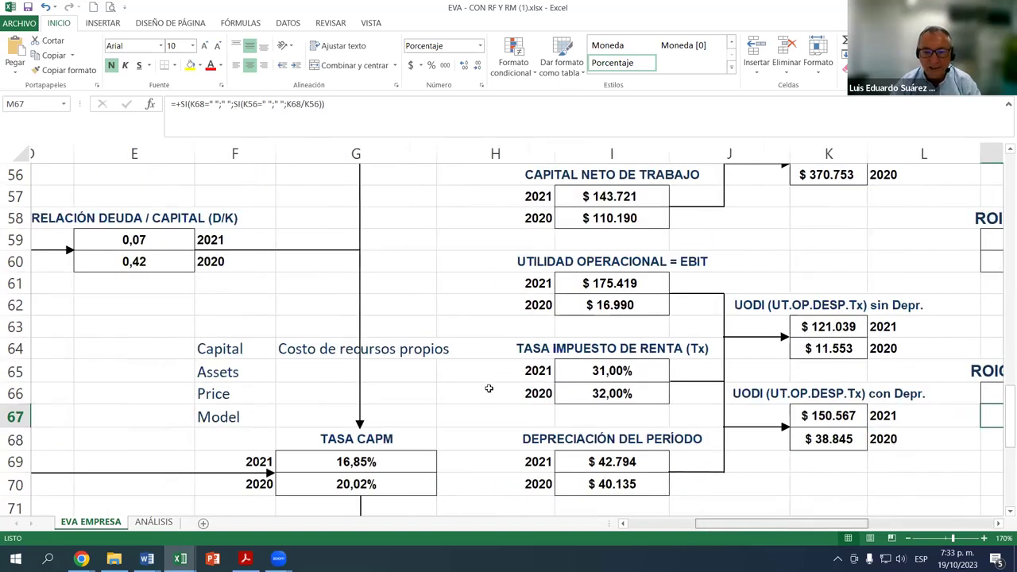
scroll(481, 402, "down", 2)
scroll(482, 401, "down", 1)
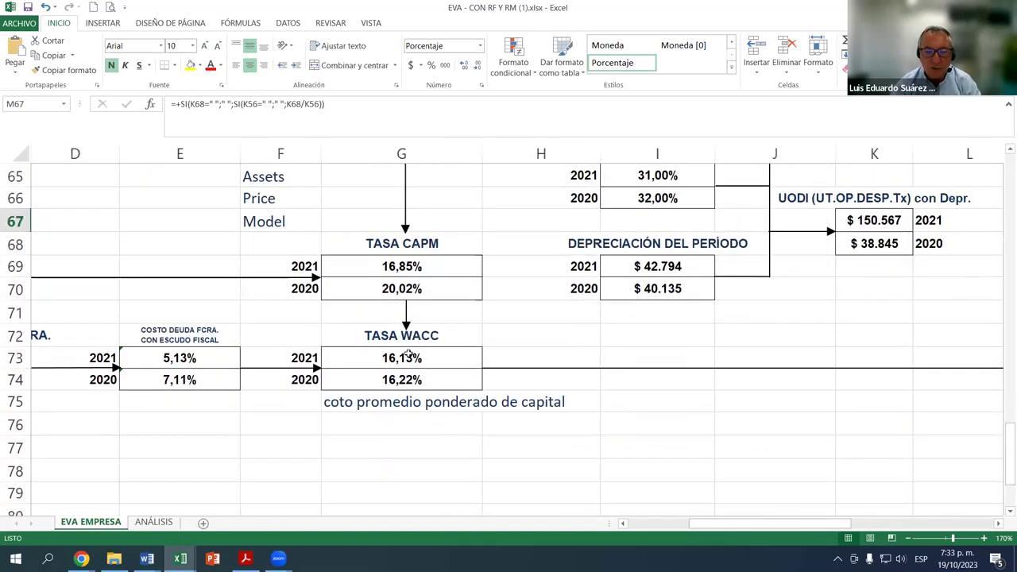
left_click(401, 358)
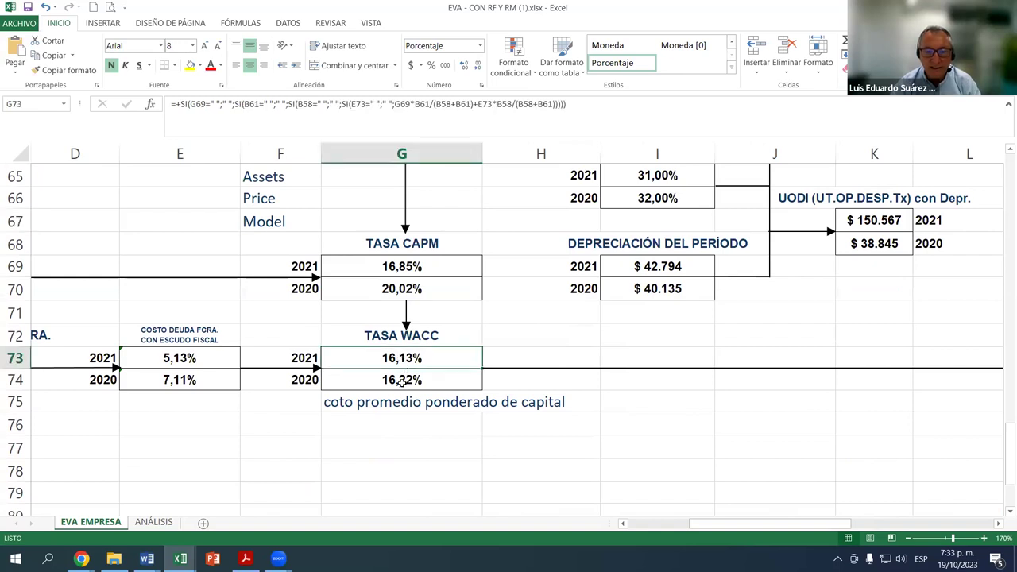
left_click(403, 382)
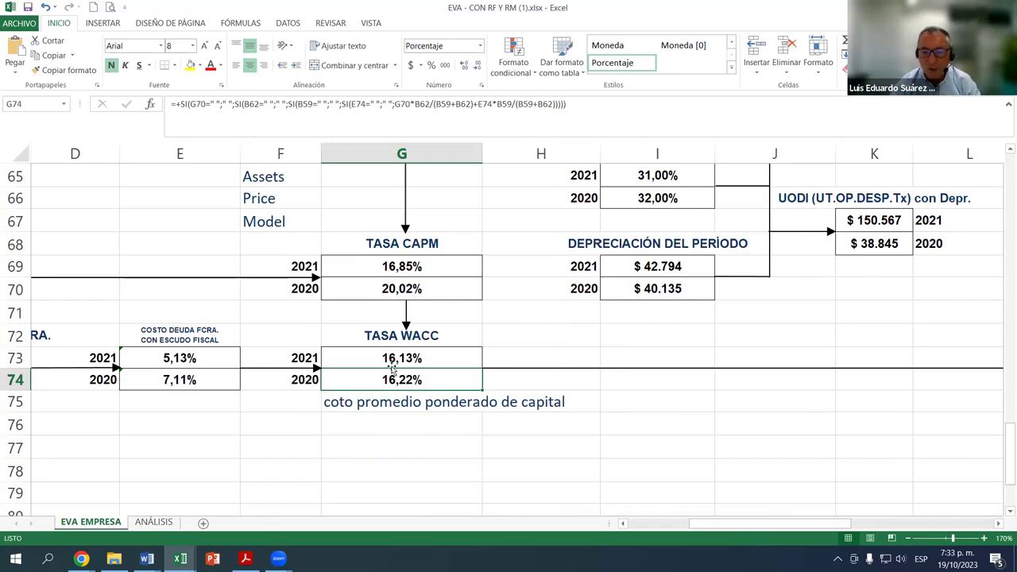
Check the 2021 ROIC with depreciation and the 2020 method 1 EVA formulas without and with depreciation in O68 and O72
left_click_drag(767, 525, 871, 525)
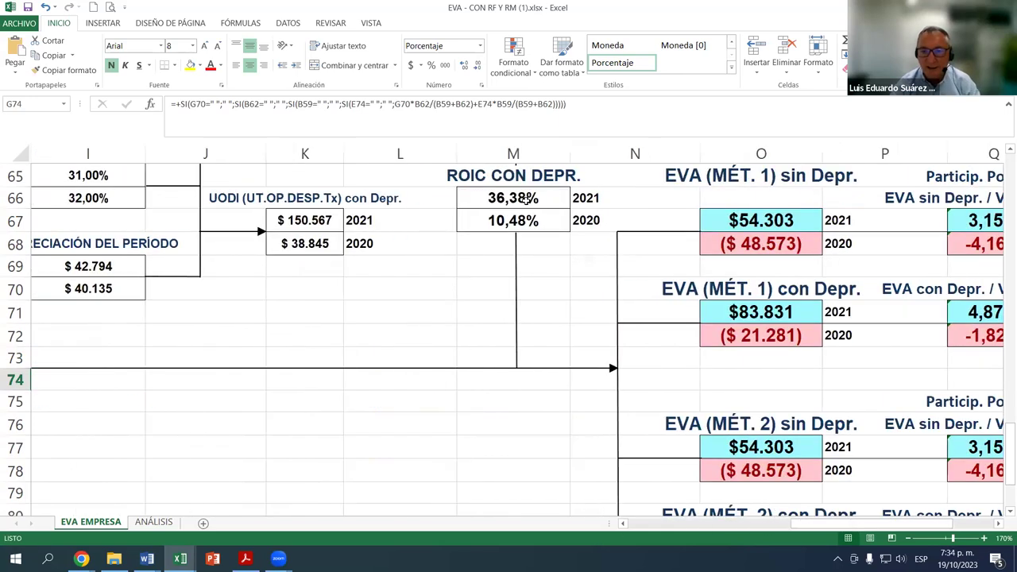
left_click(513, 198)
left_click(786, 243)
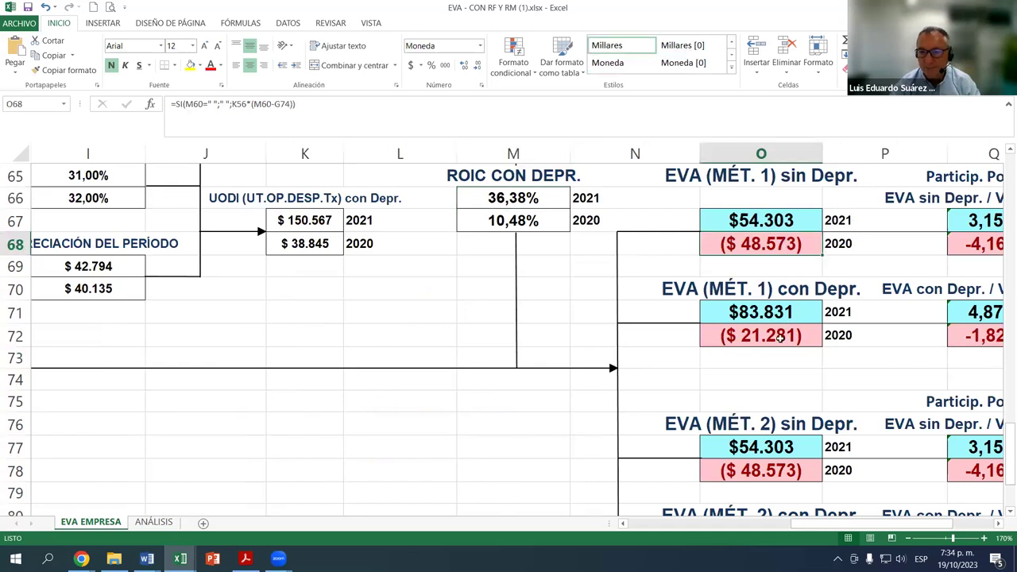
left_click(787, 337)
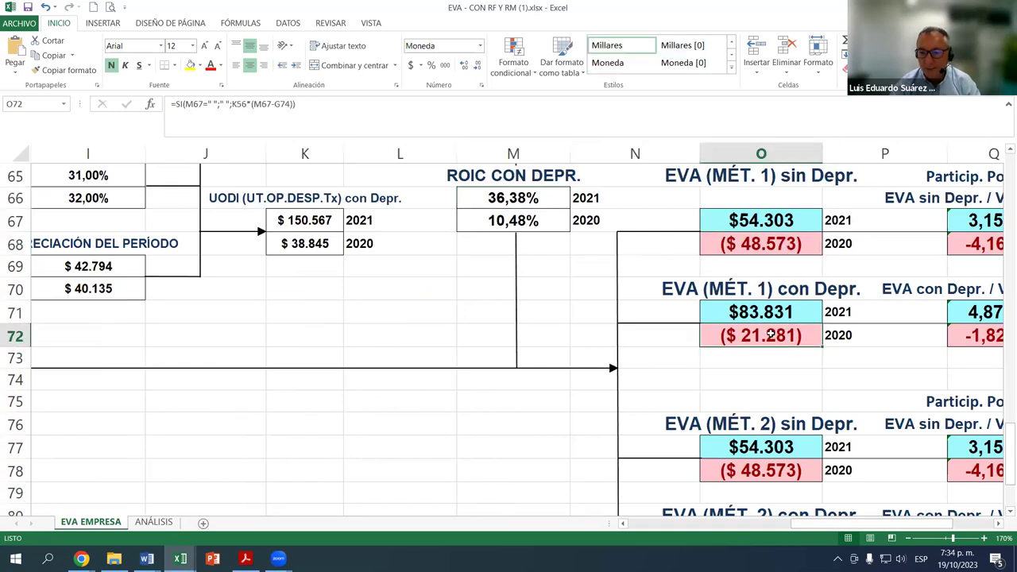
Look over the ANÁLISIS sheet, and return to the start of EVA EMPRESA to review the company and currency-unit header fields
left_click(159, 523)
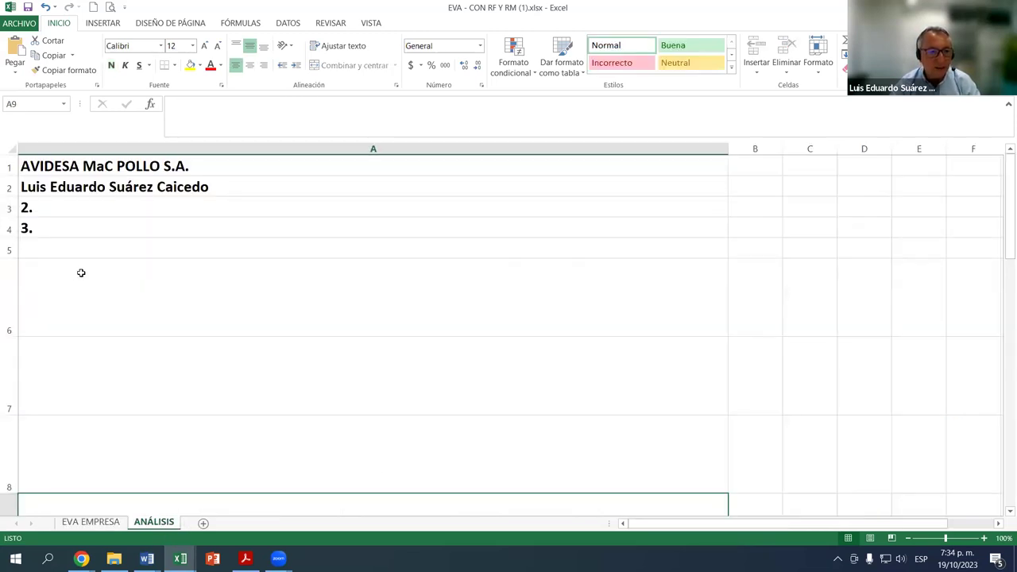
left_click(90, 522)
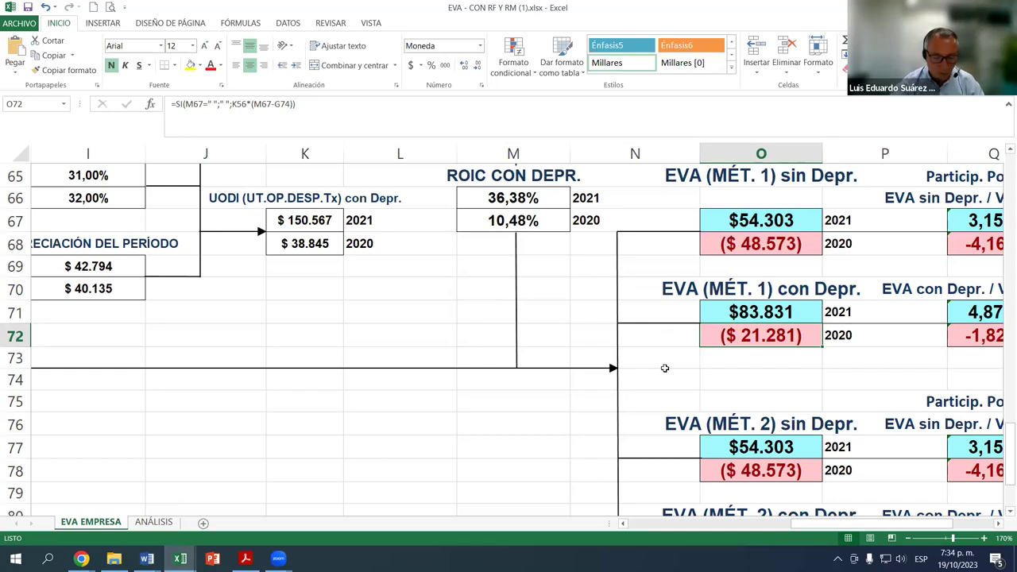
key("ctrl+Home")
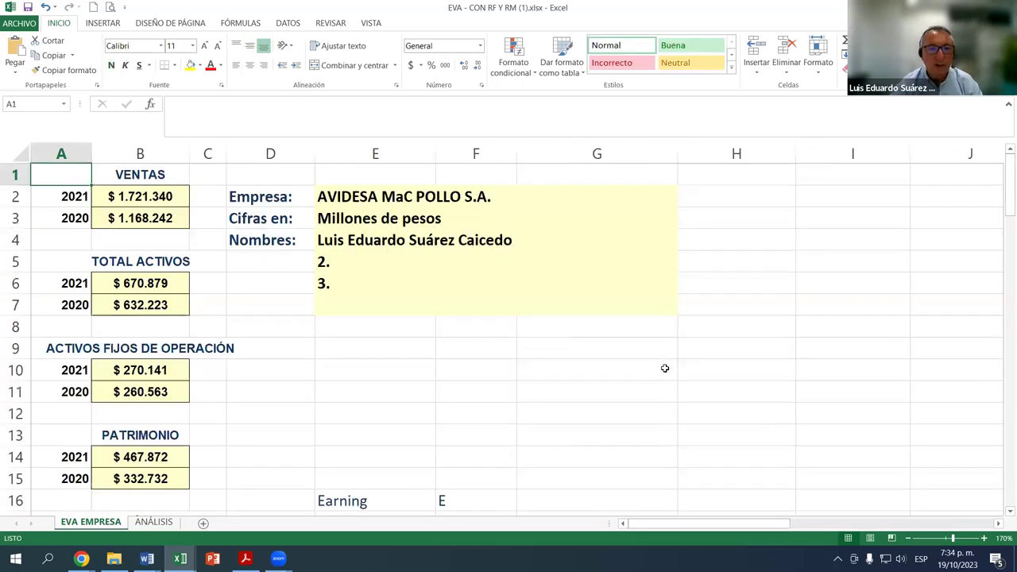
left_click(395, 197)
left_click(390, 223)
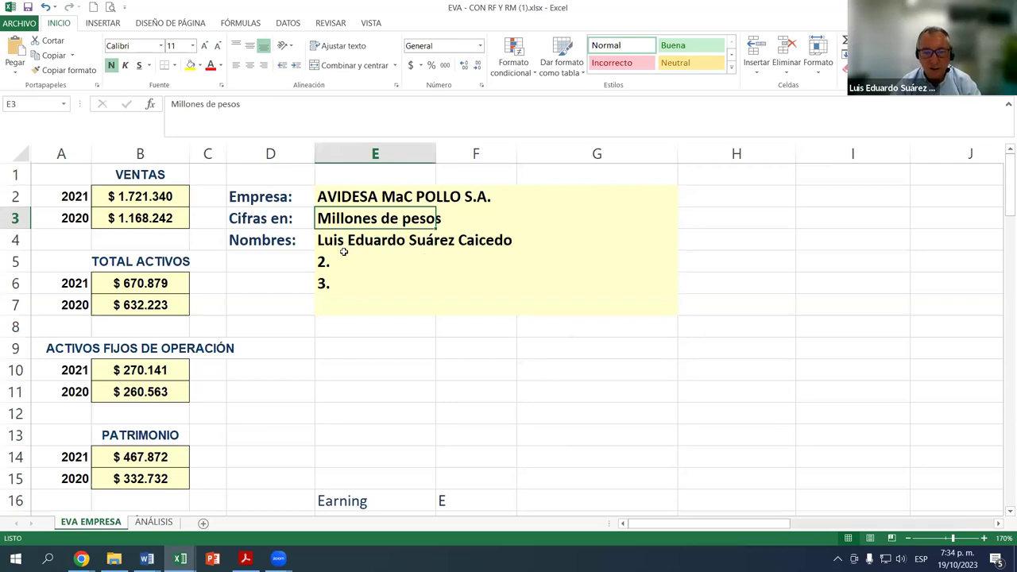
scroll(446, 326, "down", 1)
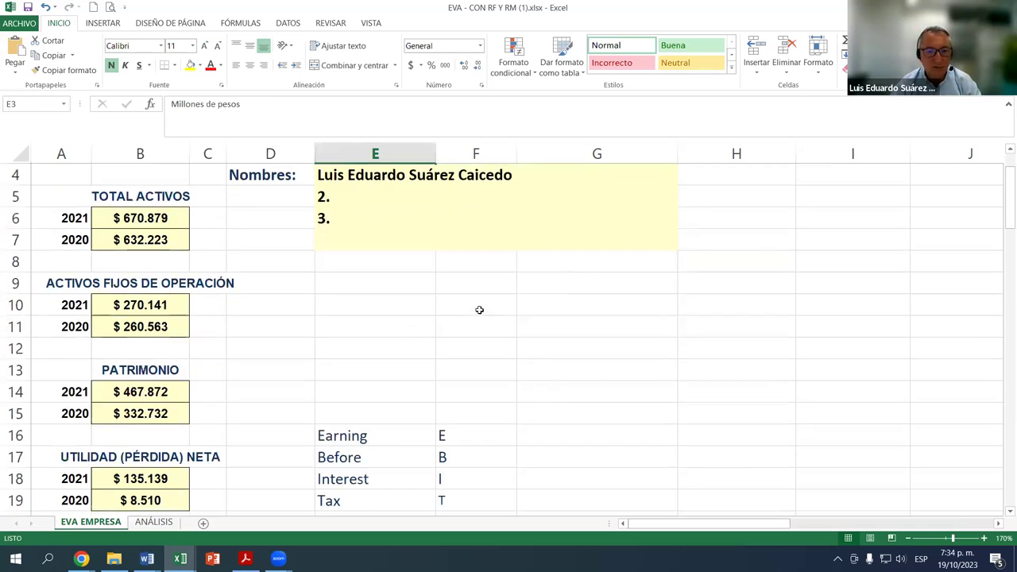
scroll(480, 310, "down", 3)
Examine the blank analysis cells A6 and A7 on the ANÁLISIS sheet and return to EVA EMPRESA
left_click(154, 523)
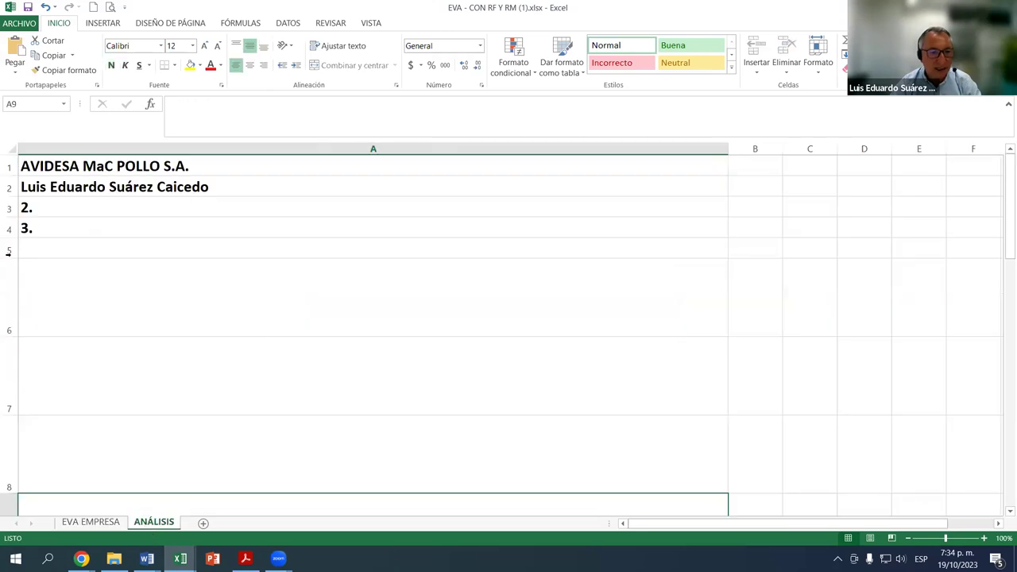
left_click(81, 292)
left_click(285, 387)
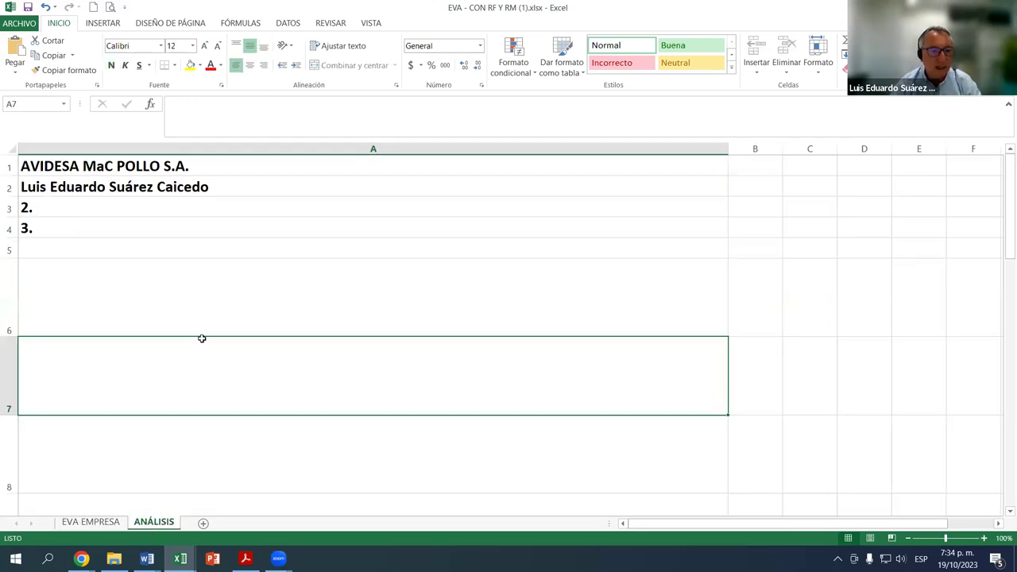
left_click(169, 289)
scroll(229, 374, "down", 3)
scroll(333, 376, "up", 3)
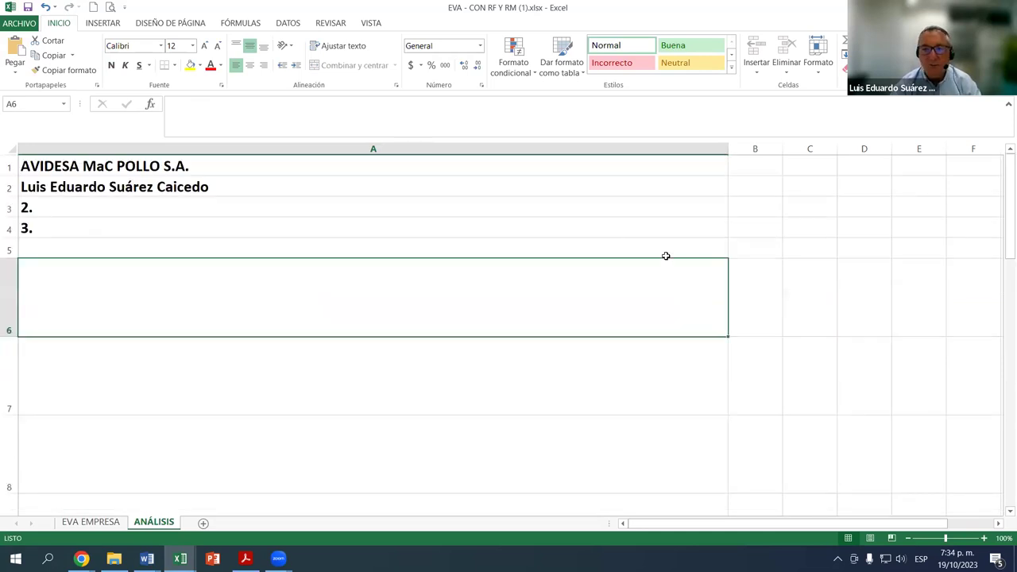
left_click(112, 523)
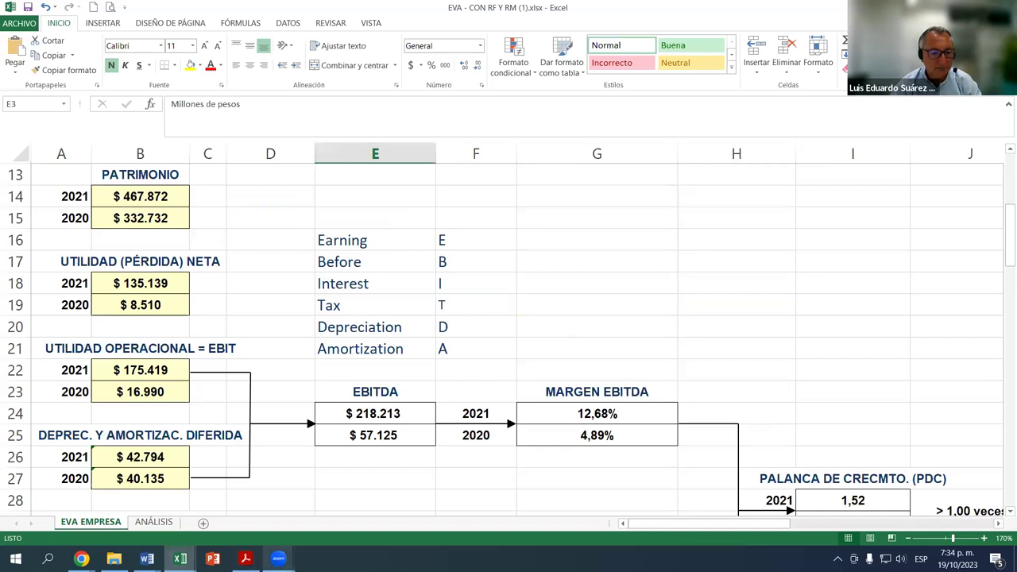